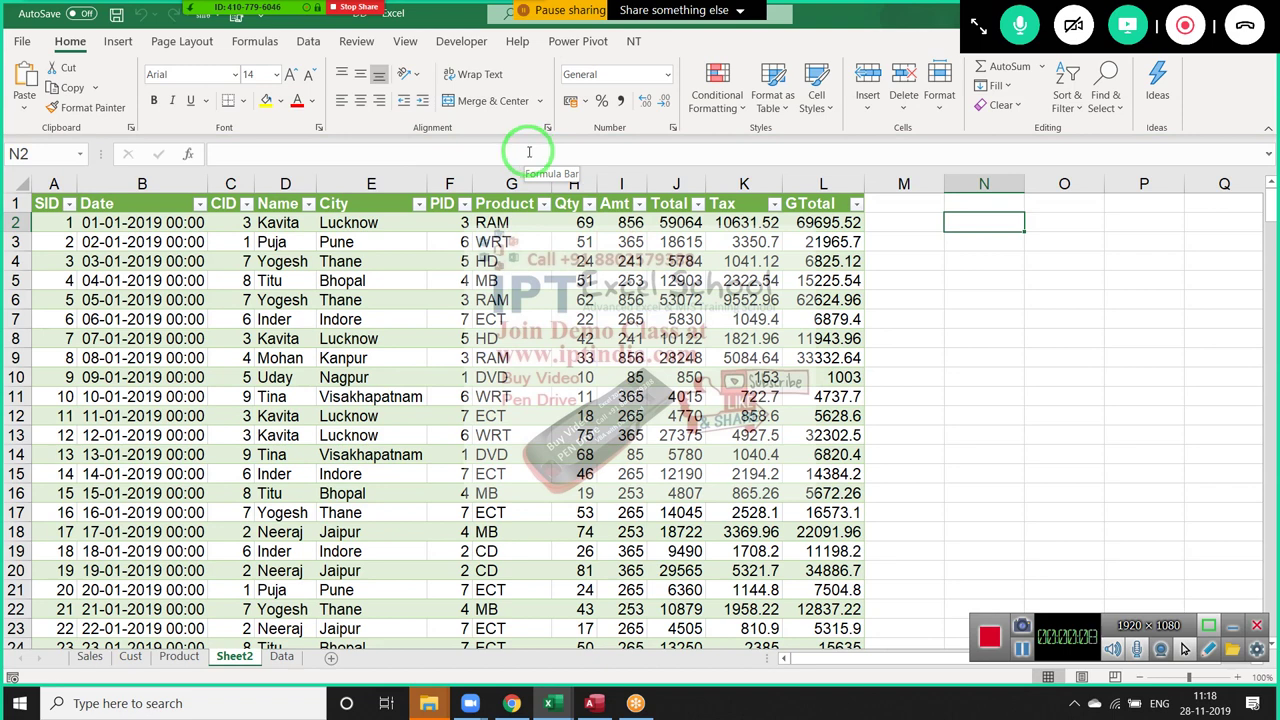
Enter =SUM(H:H) in N2 to total the whole Qty column, giving 15072
{"action": "key", "text": "Right"}
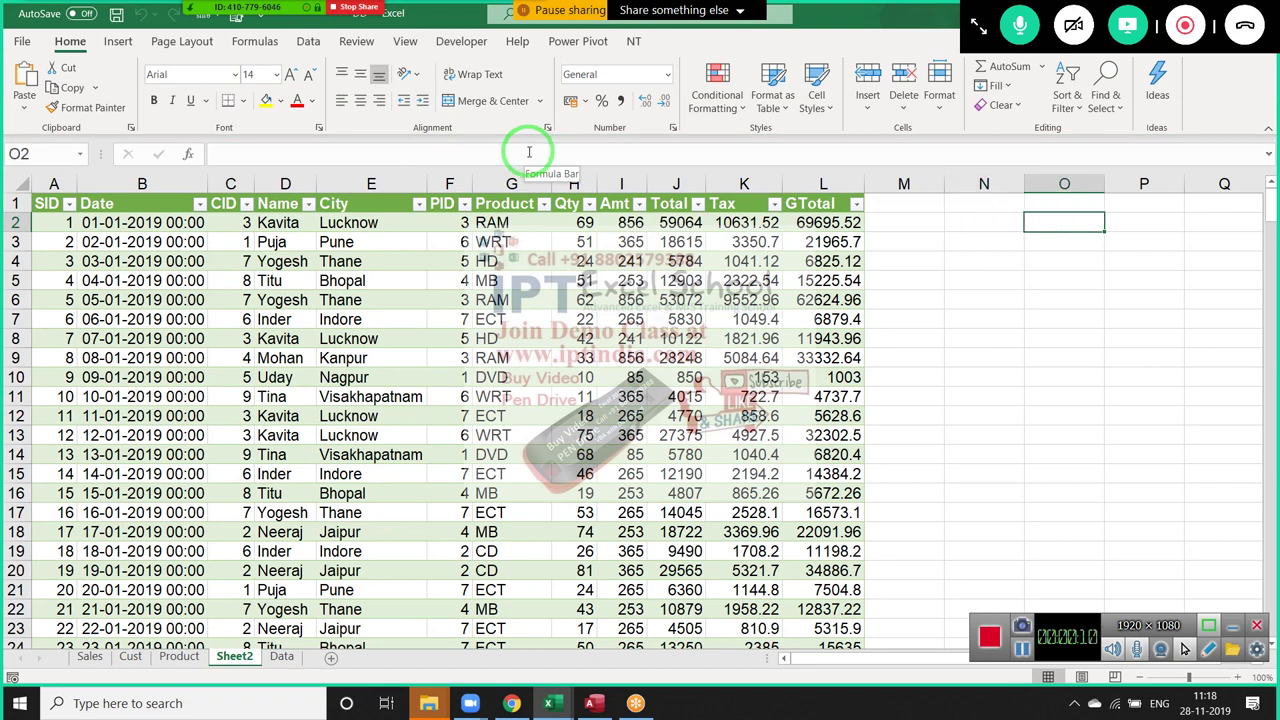
{"action": "key", "text": "Left"}
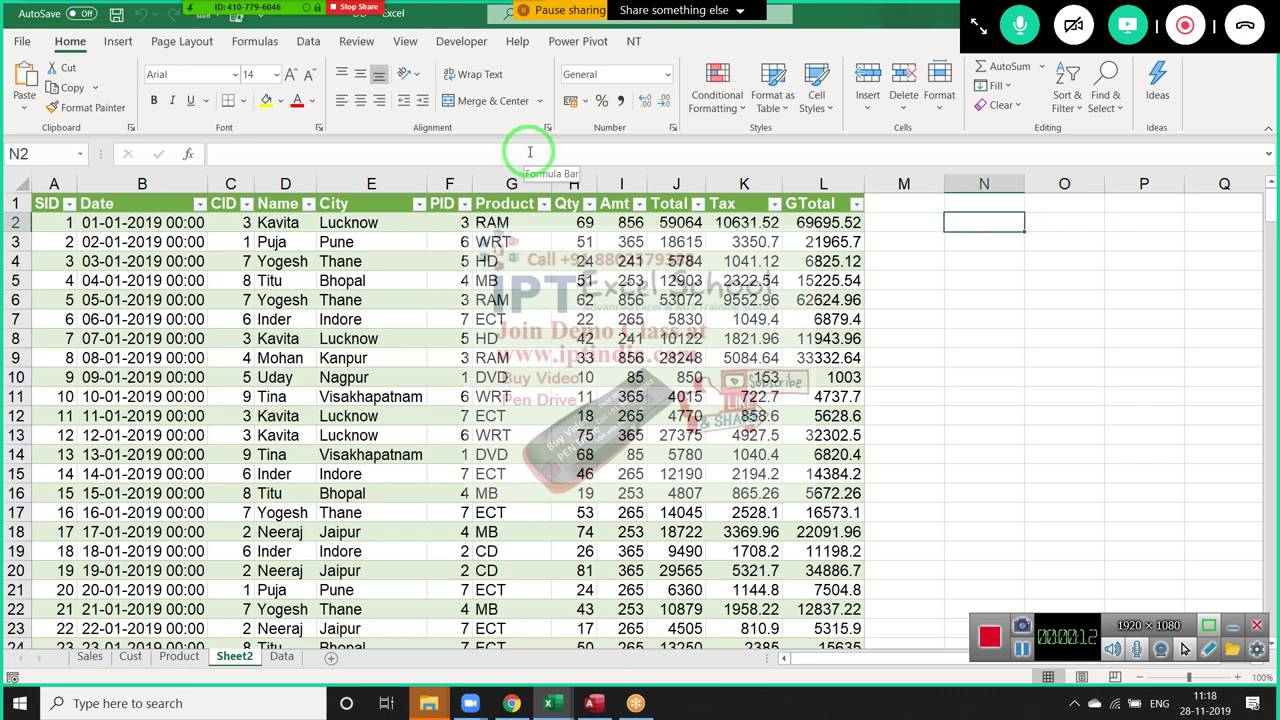
{"action": "type", "text": "=su"}
{"action": "key", "text": "Tab"}
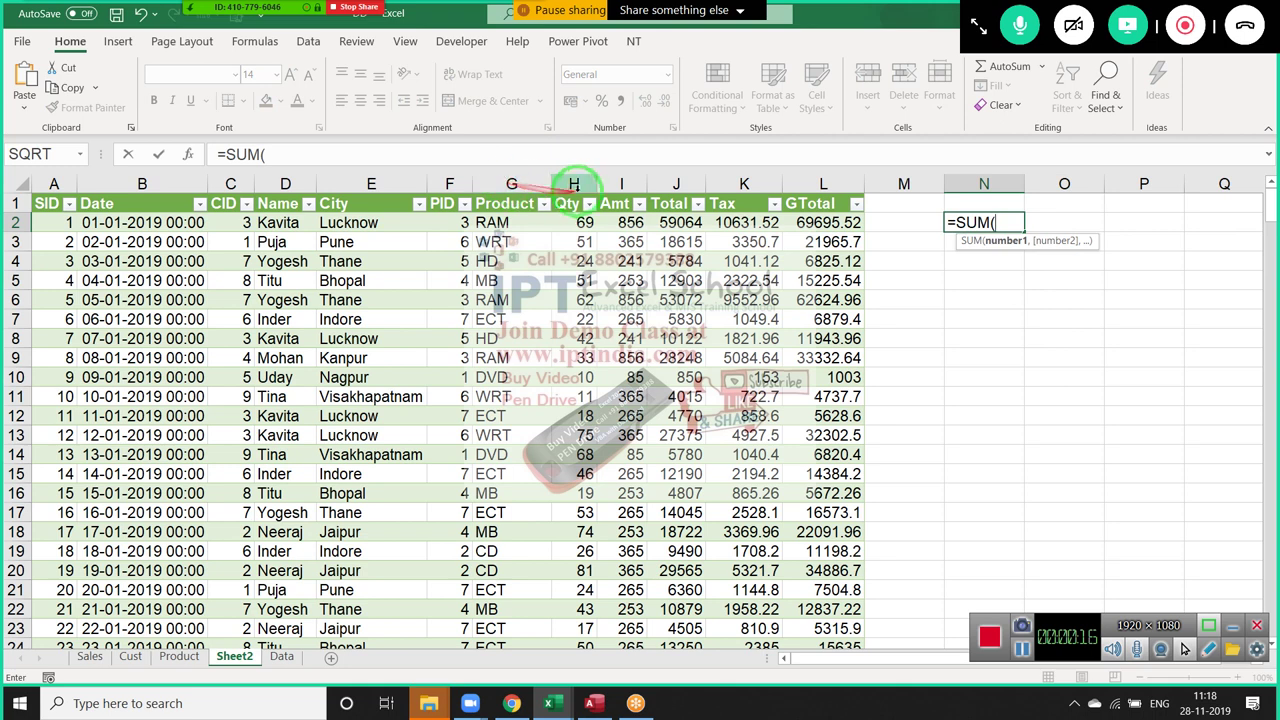
{"action": "left_click", "coordinate": [577, 183]}
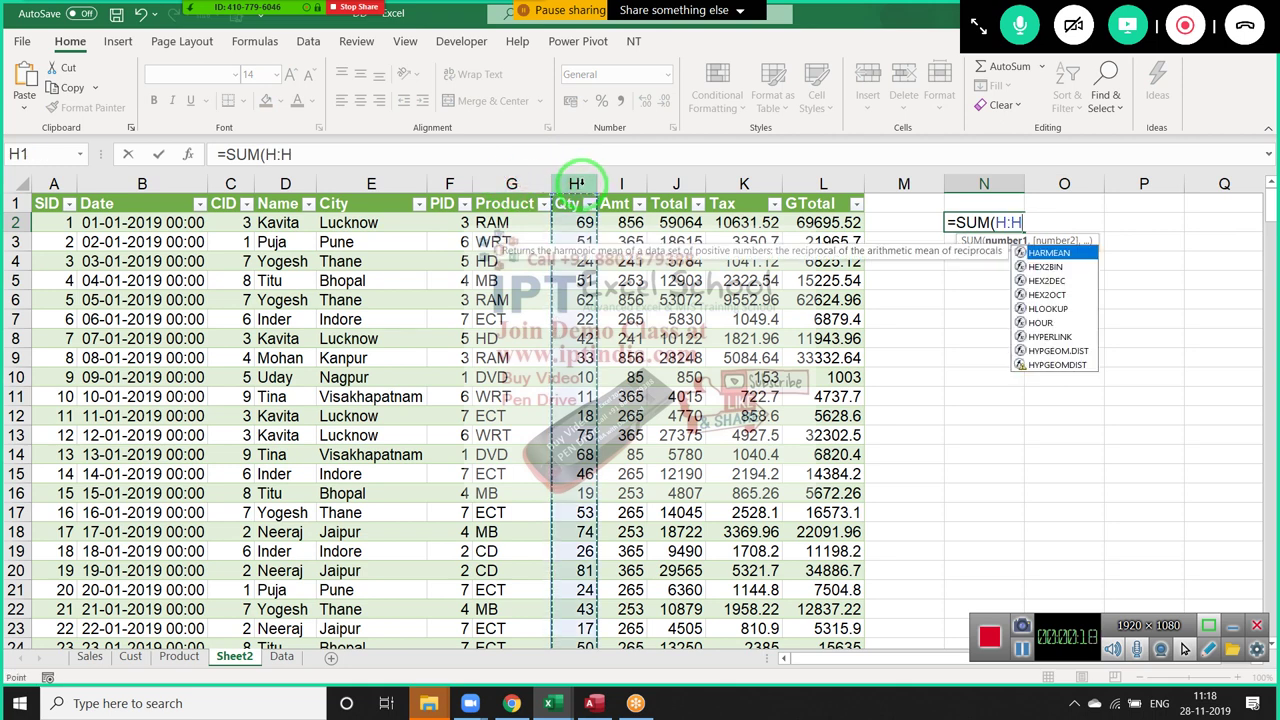
{"action": "key", "text": "Return"}
{"action": "key", "text": "Left"}
{"action": "key", "text": "Left"}
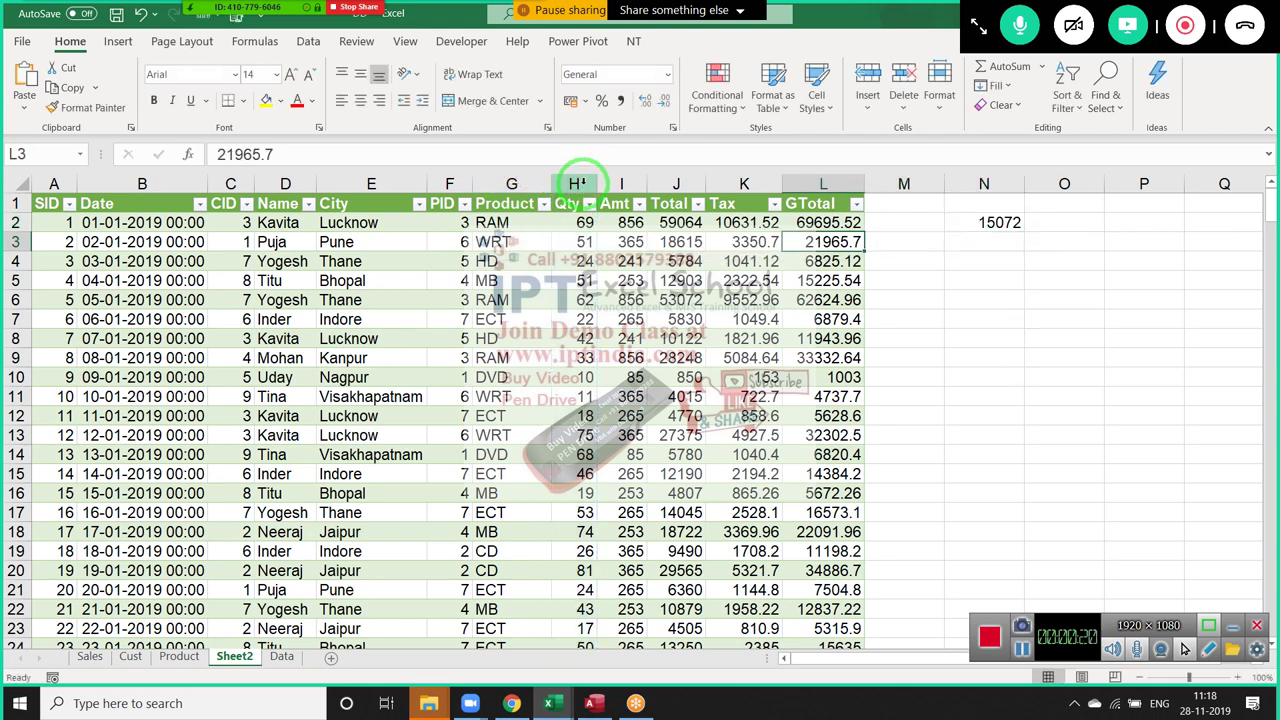
{"action": "key", "text": "Left"}
{"action": "key", "text": "Left"}
{"action": "key", "text": "Left"}
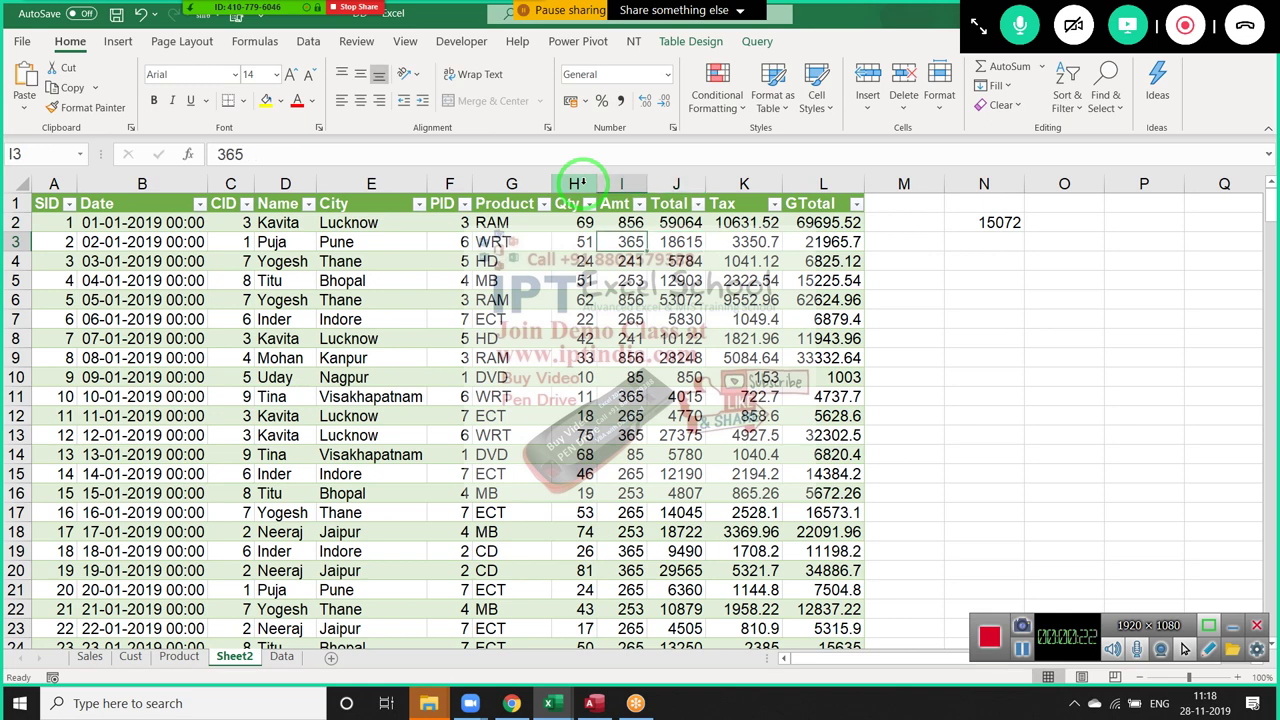
List the products MB, HD and RAM down cells N4:N6
{"action": "key", "text": "Right"}
{"action": "key", "text": "Right"}
{"action": "key", "text": "Right"}
{"action": "key", "text": "Right"}
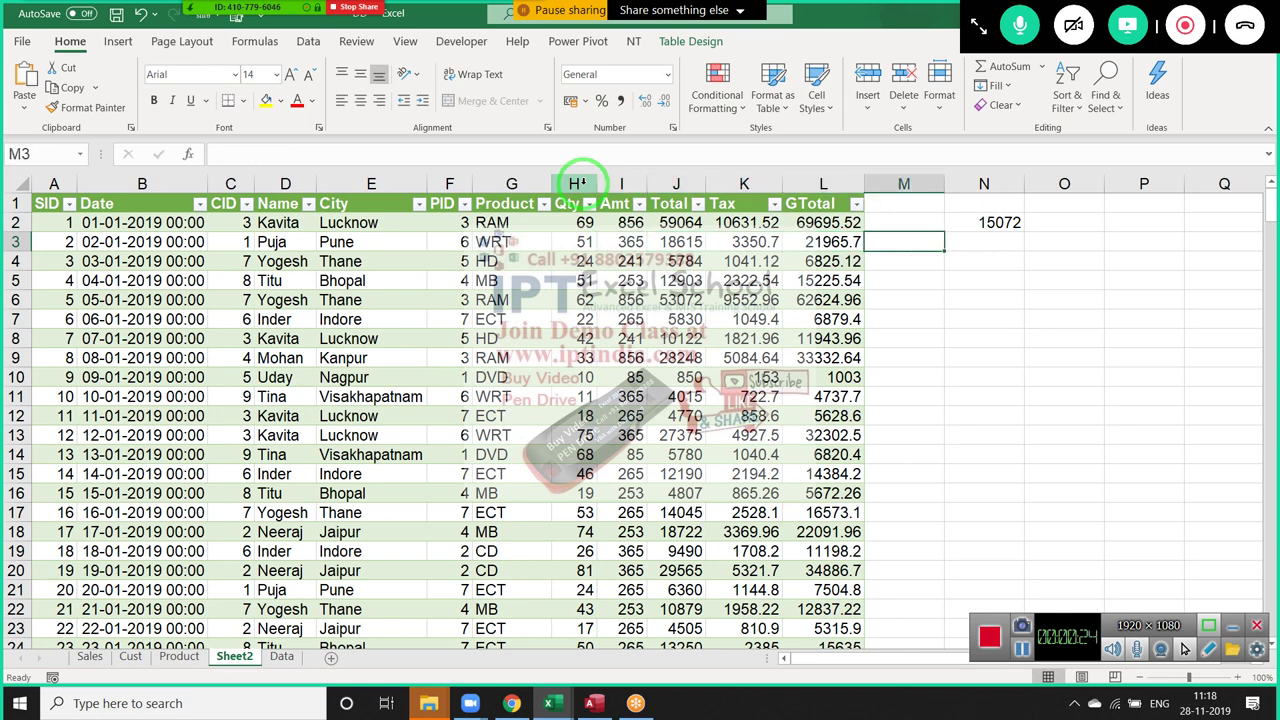
{"action": "key", "text": "Right"}
{"action": "key", "text": "Right"}
{"action": "key", "text": "Down"}
{"action": "key", "text": "Left"}
{"action": "type", "text": "M"}
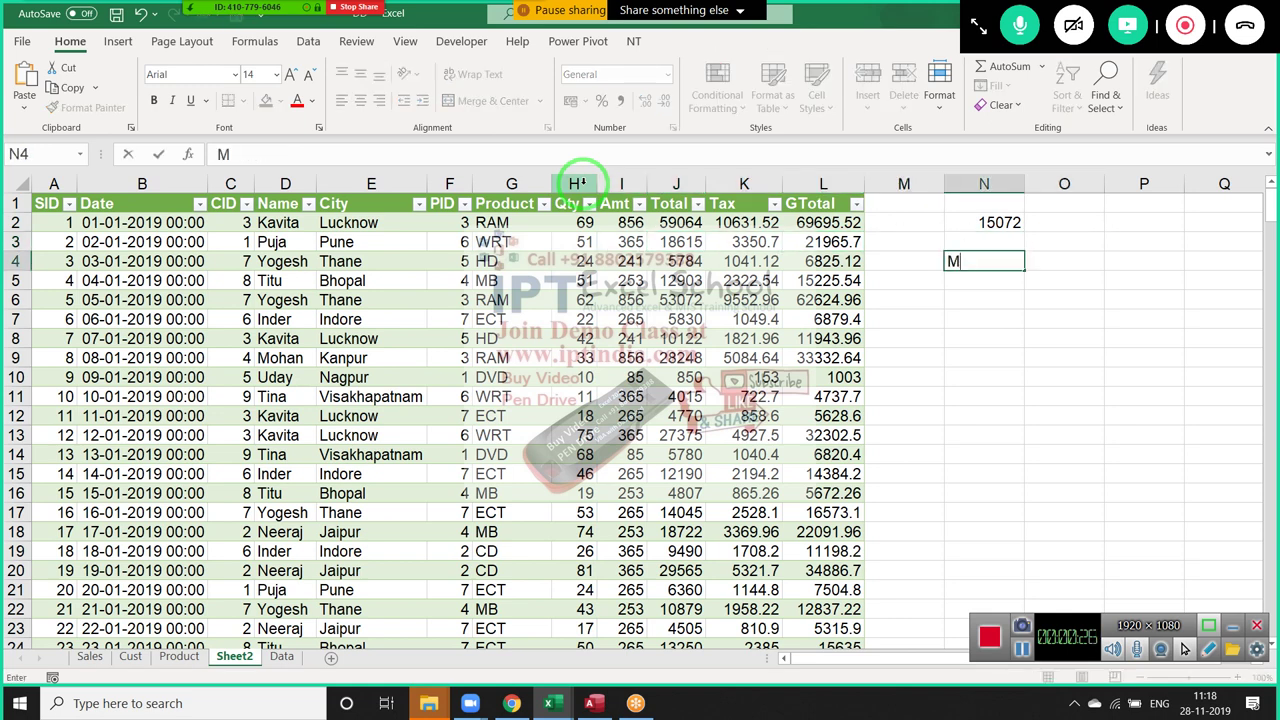
{"action": "type", "text": "B"}
{"action": "key", "text": "Return"}
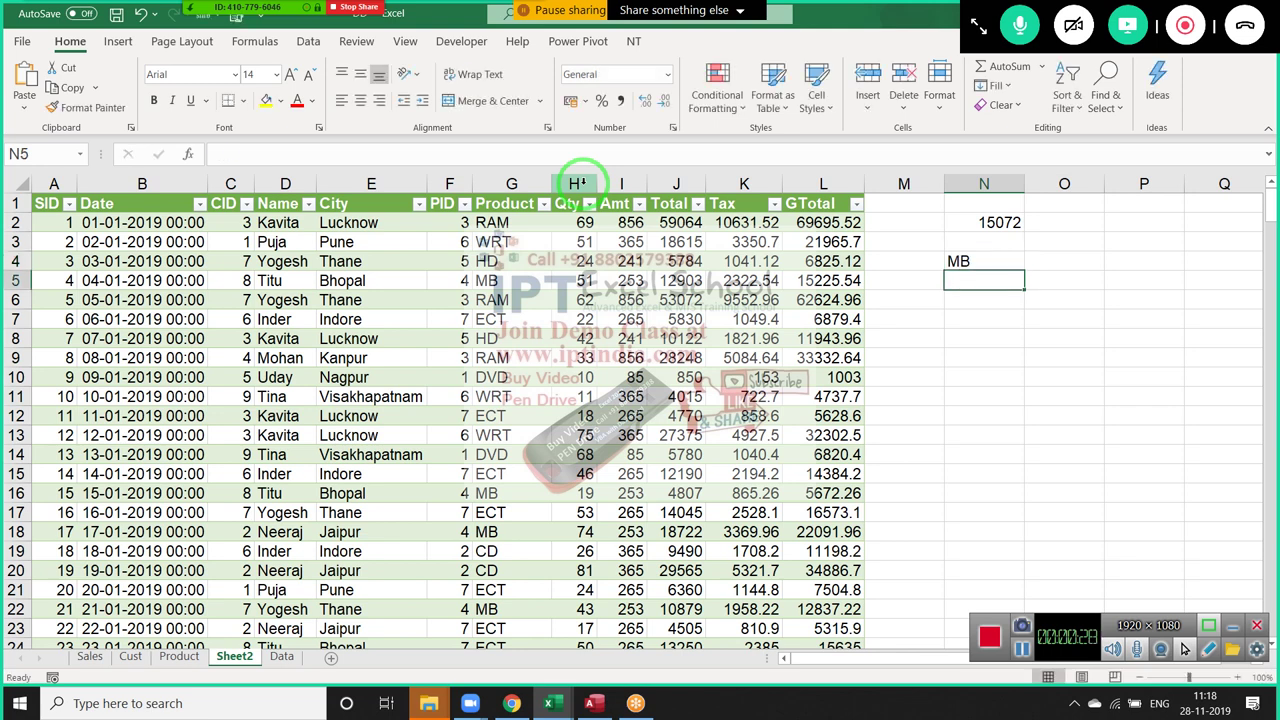
{"action": "type", "text": "HD"}
{"action": "key", "text": "Return"}
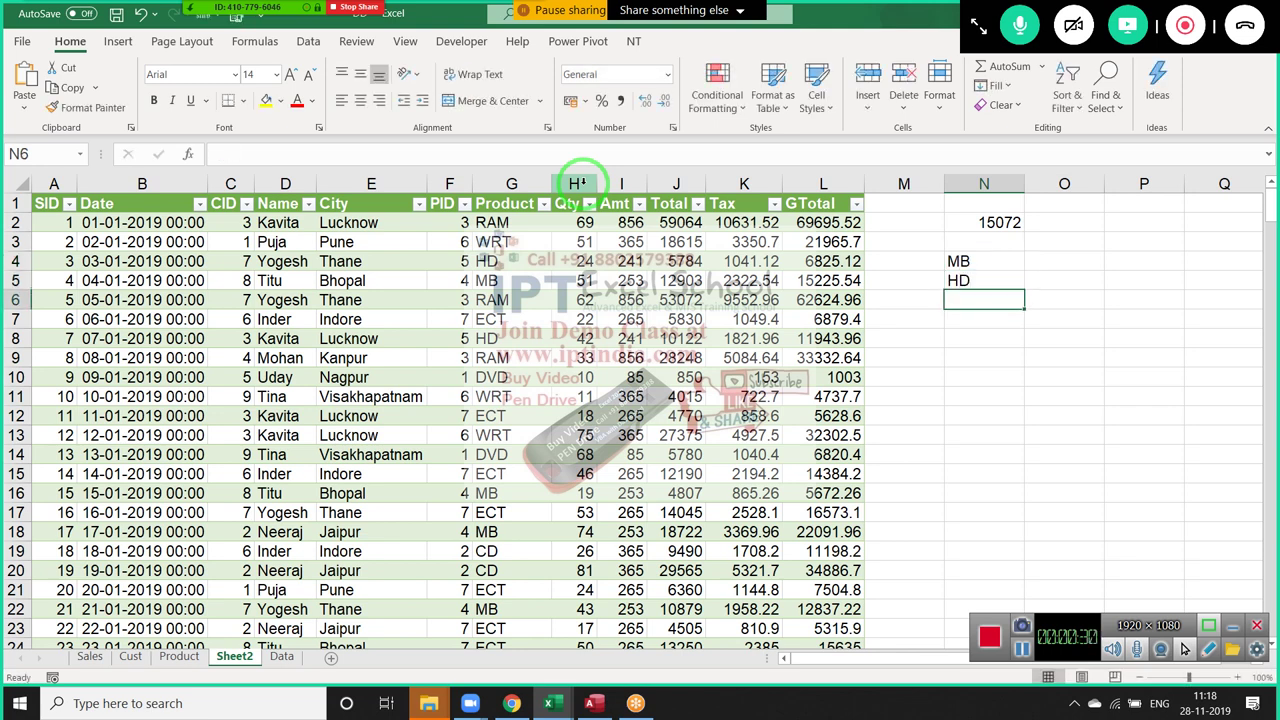
{"action": "type", "text": "RAM"}
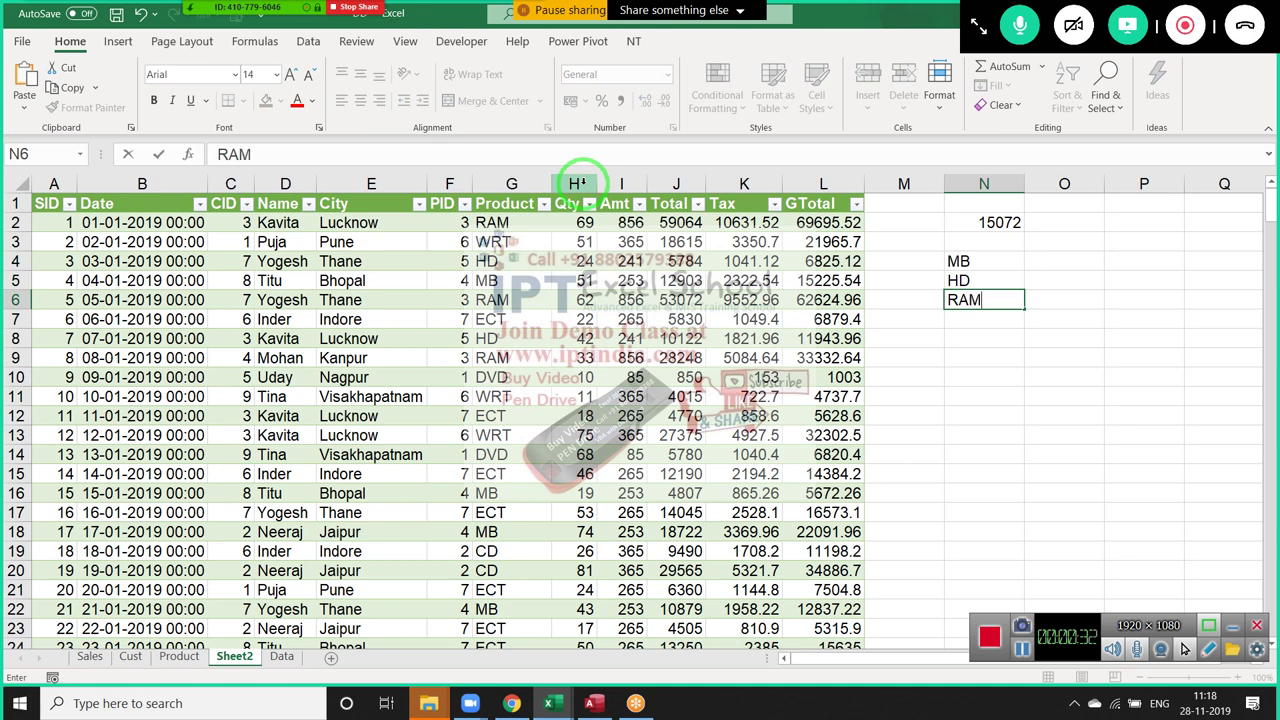
{"action": "key", "text": "Return"}
Add the headers Total in O3 and Product in N3
{"action": "key", "text": "Up"}
{"action": "key", "text": "Up"}
{"action": "key", "text": "Up"}
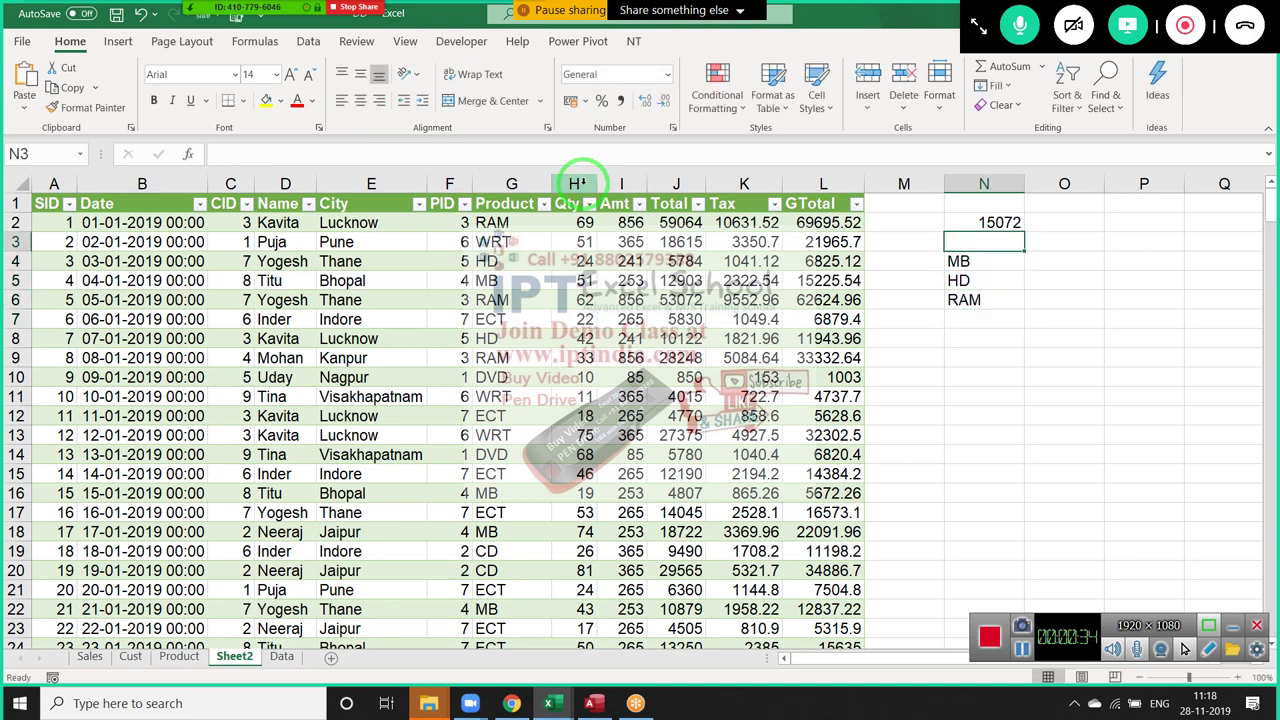
{"action": "key", "text": "Right"}
{"action": "type", "text": "To"}
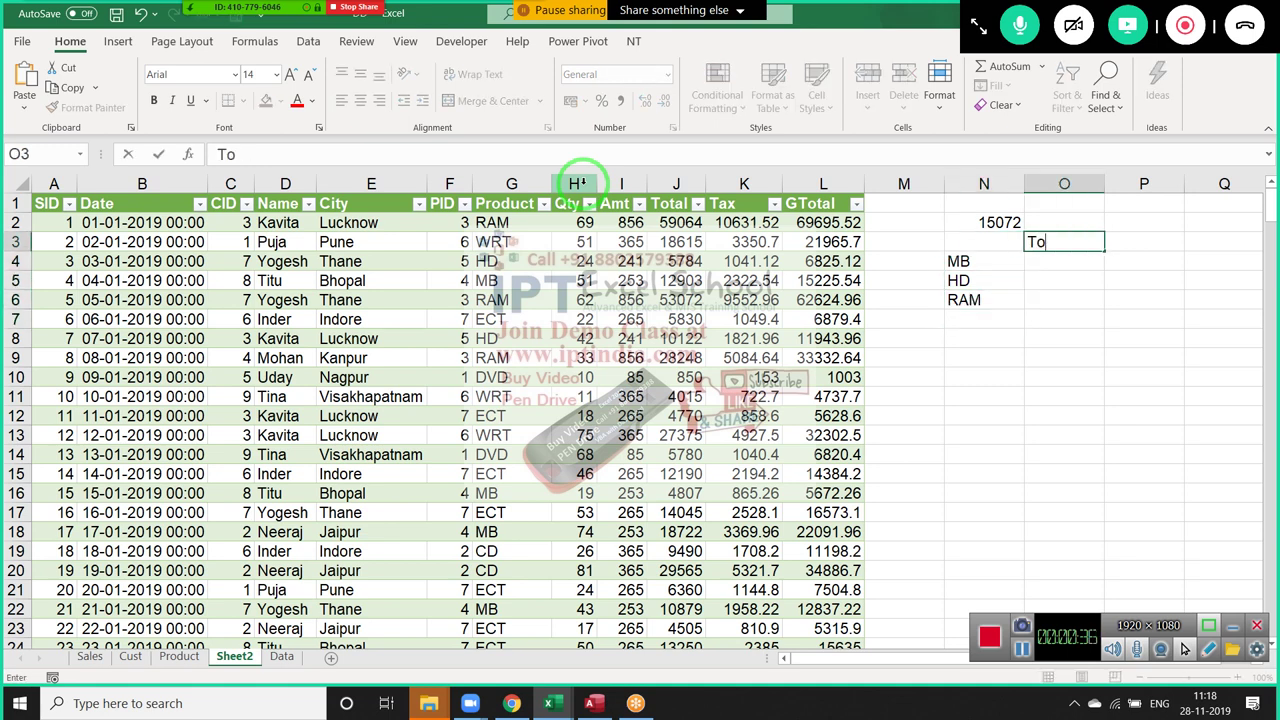
{"action": "type", "text": "tal"}
{"action": "key", "text": "Return"}
{"action": "key", "text": "Left"}
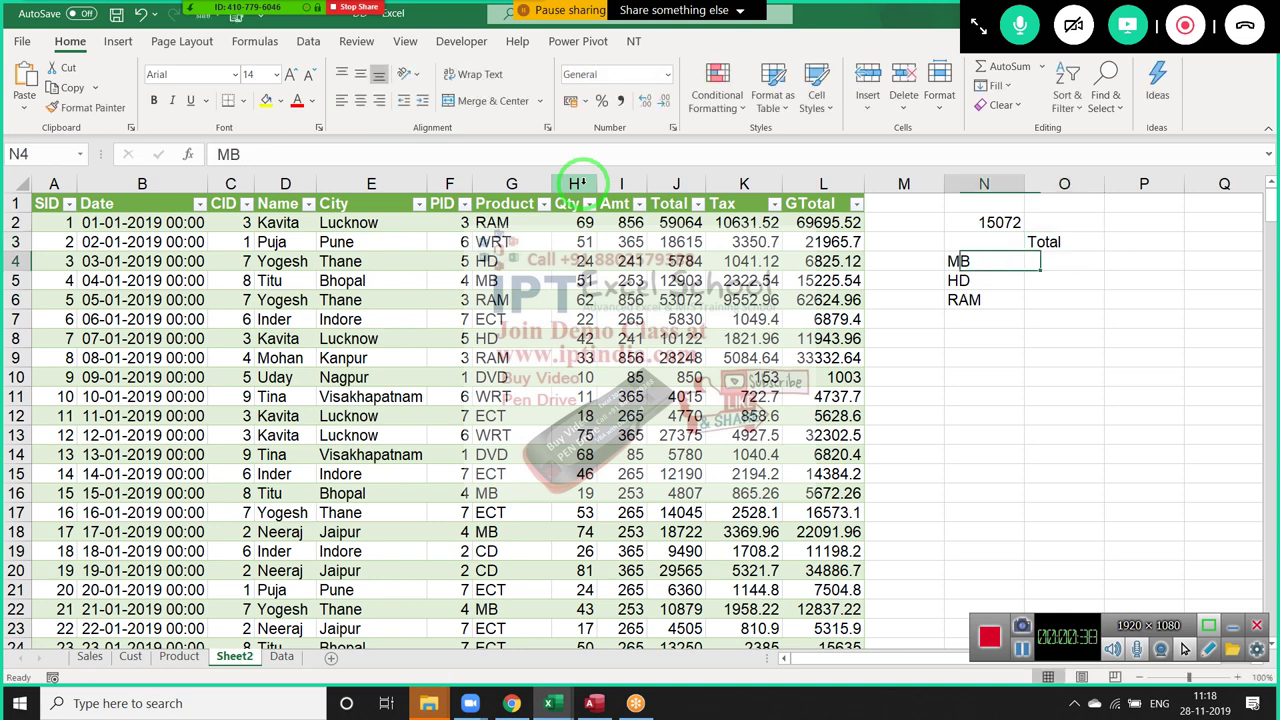
{"action": "key", "text": "Up"}
{"action": "type", "text": "Pr"}
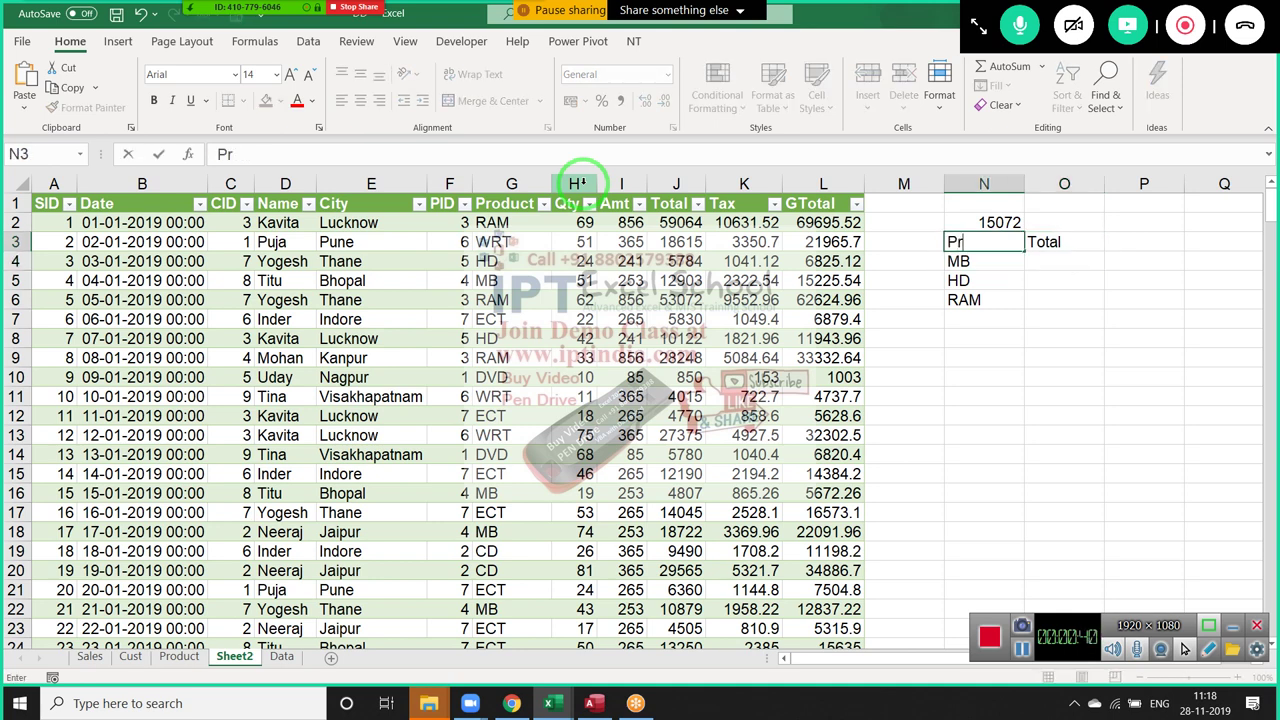
{"action": "type", "text": "oduct"}
{"action": "key", "text": "Return"}
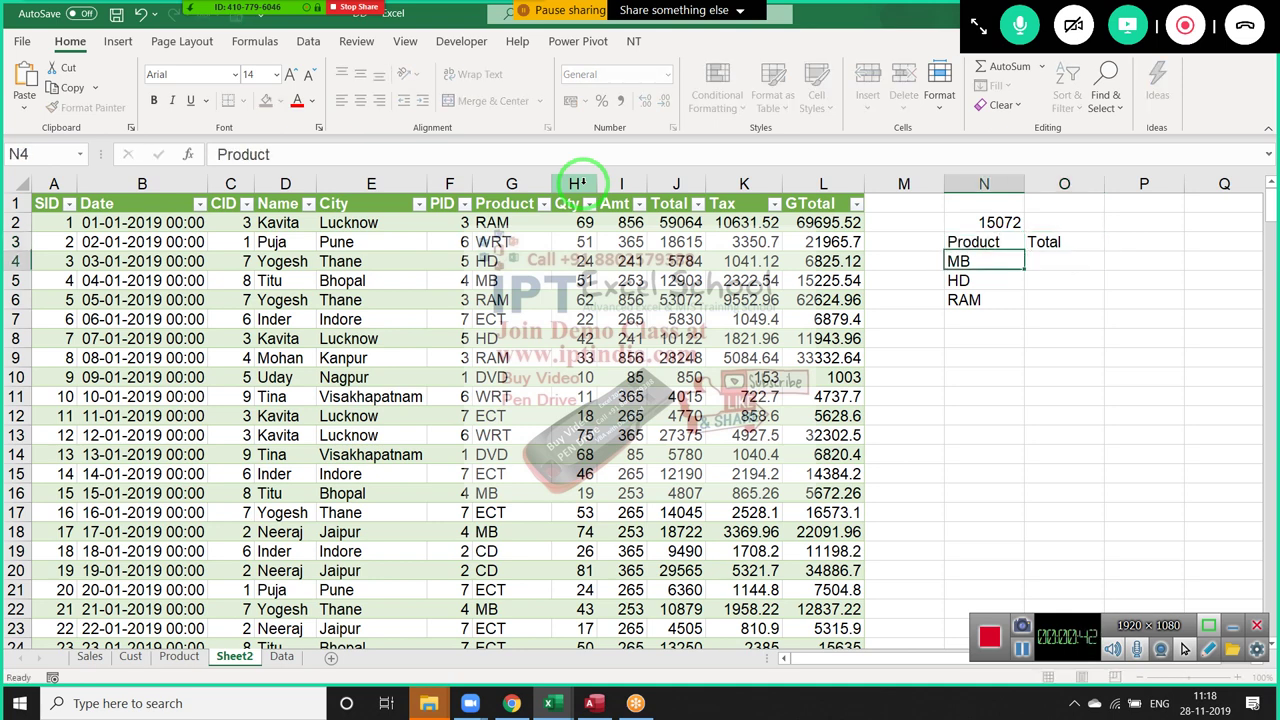
Start a sum formula in O4 beside MB
{"action": "key", "text": "Down"}
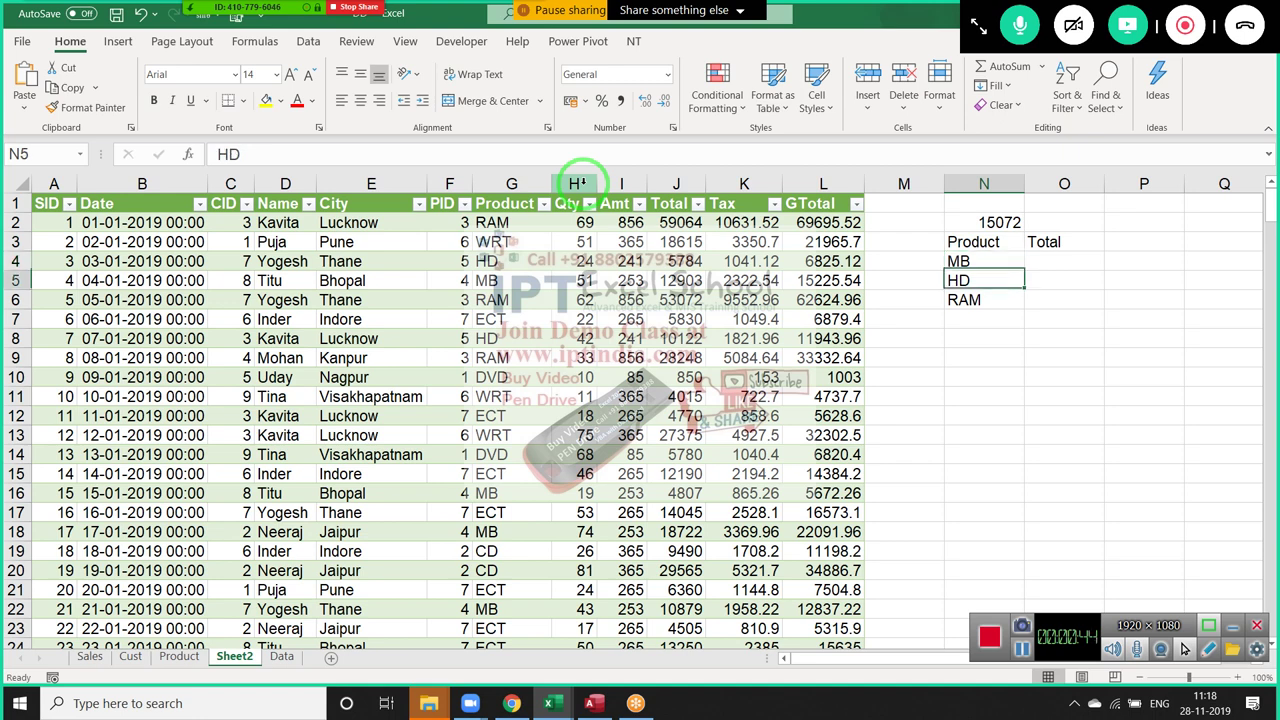
{"action": "key", "text": "Up"}
{"action": "left_click", "coordinate": [1064, 261]}
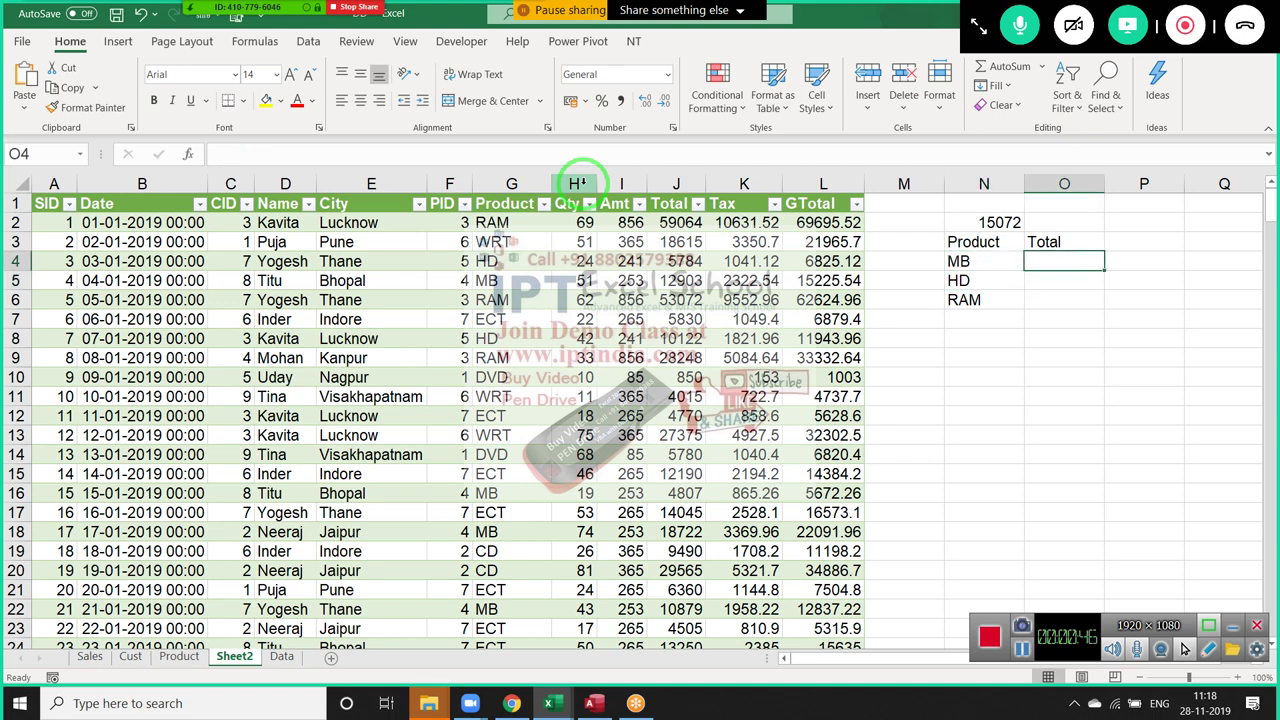
{"action": "type", "text": "=sum"}
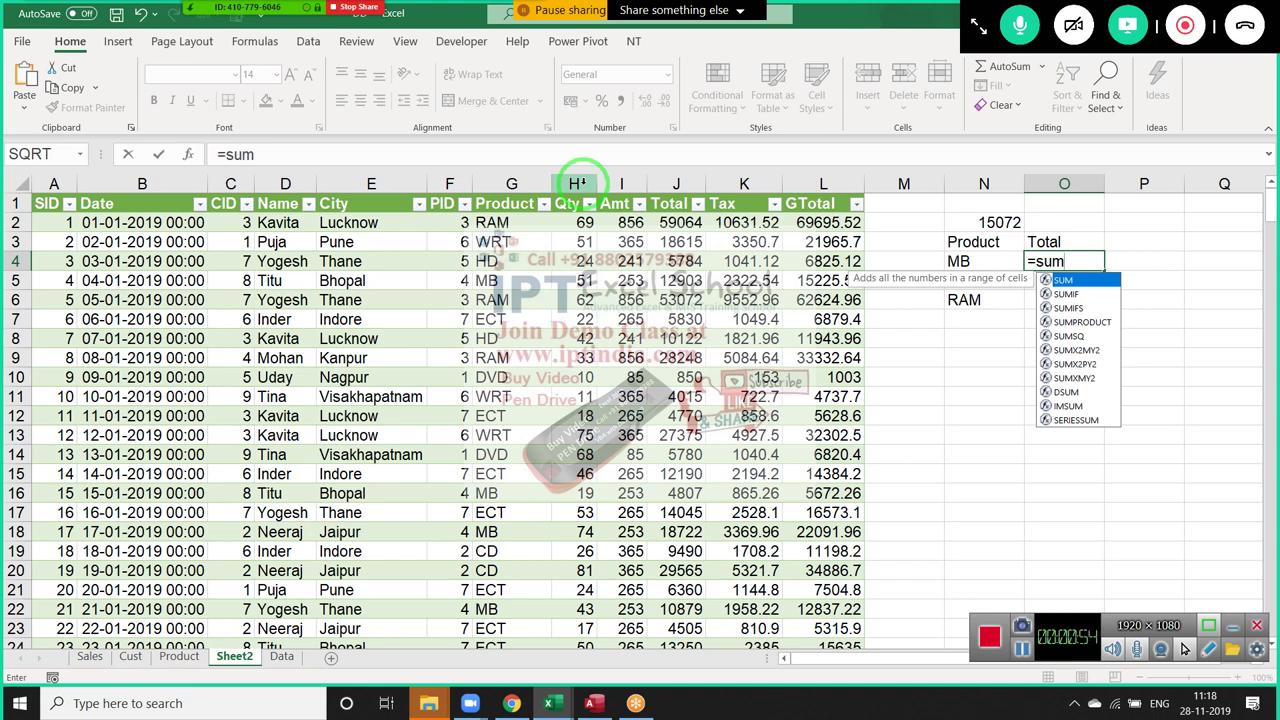
Complete =SUMIF(G:G,N4,H:H) in O4, giving the MB quantity total 2499
{"action": "key", "text": "Down"}
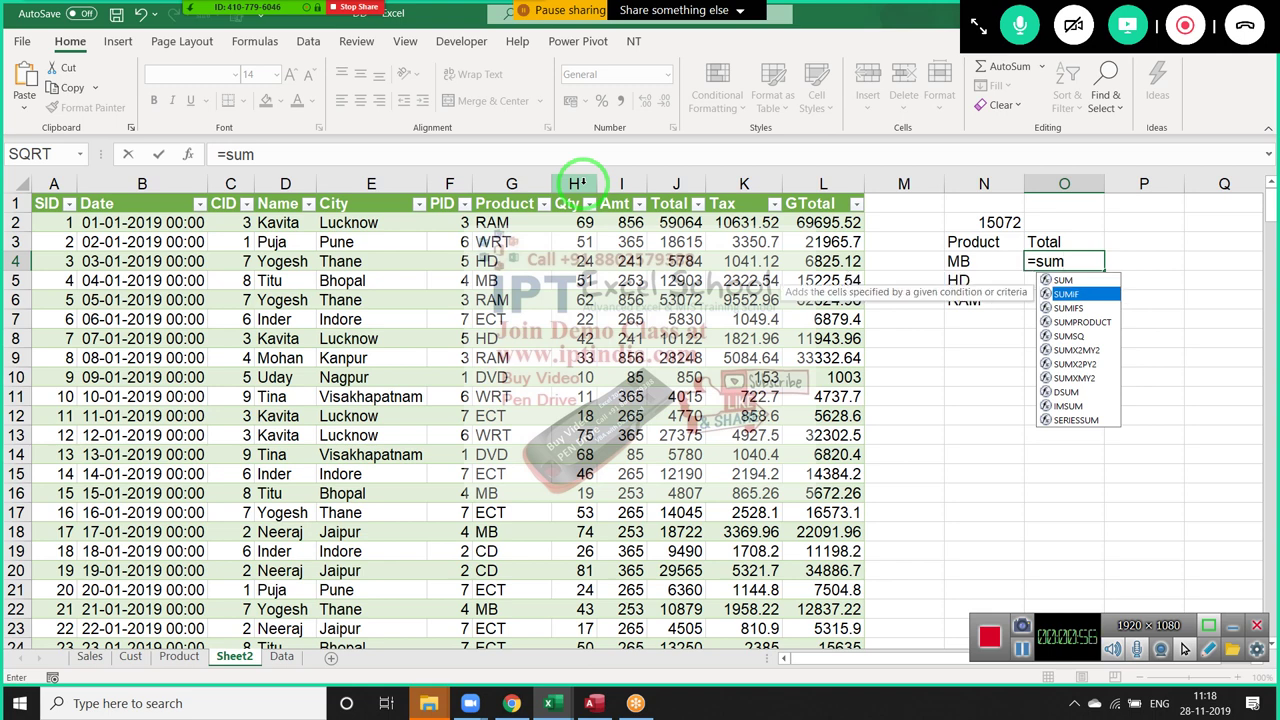
{"action": "key", "text": "Tab"}
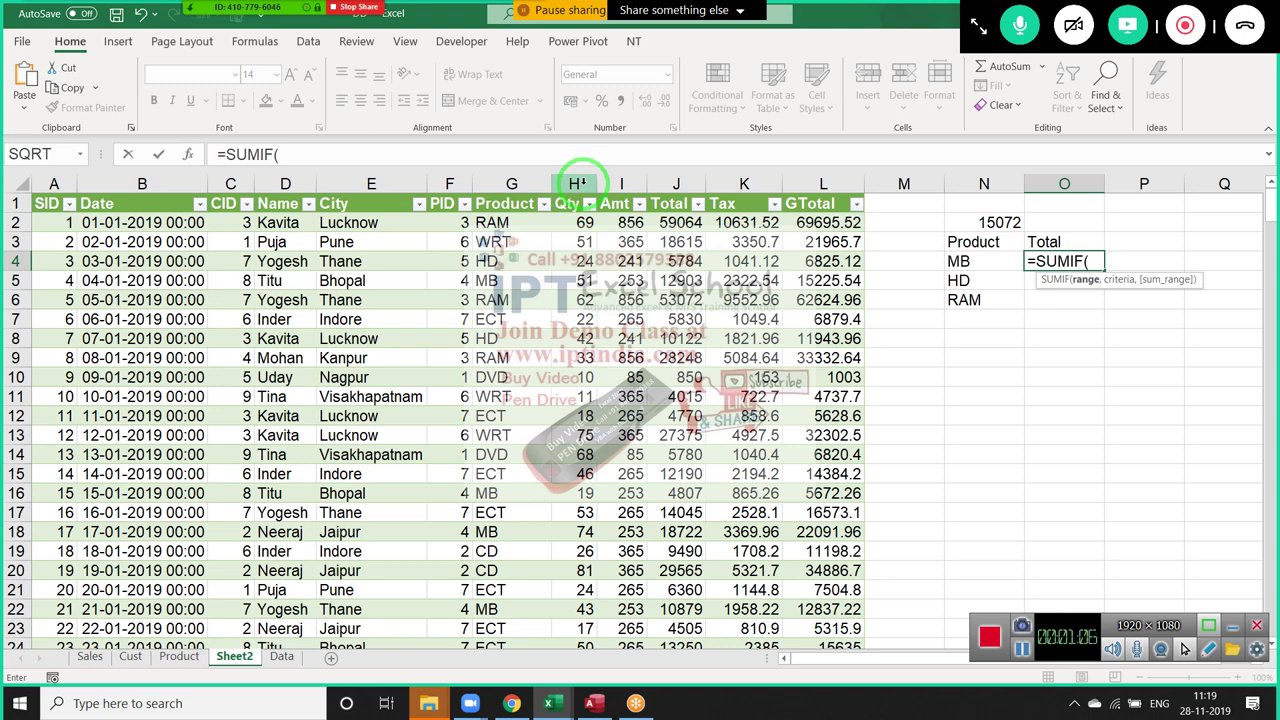
{"action": "left_click", "coordinate": [525, 177]}
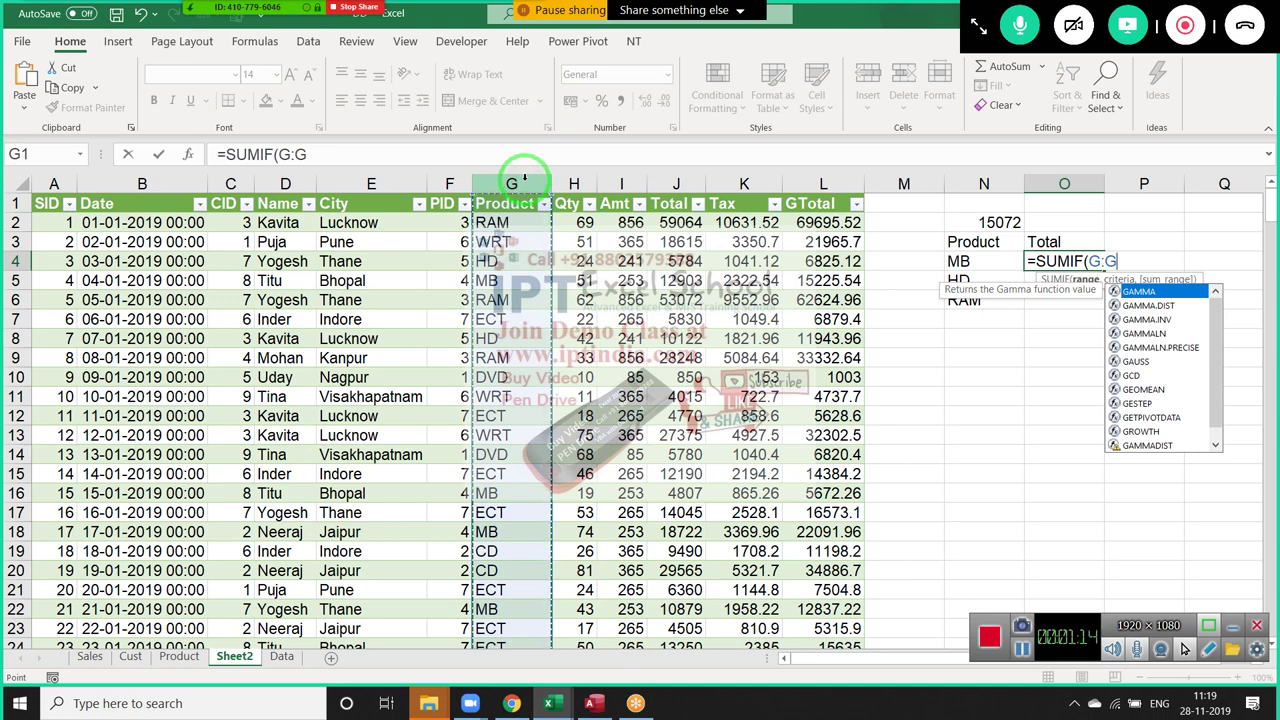
{"action": "type", "text": ","}
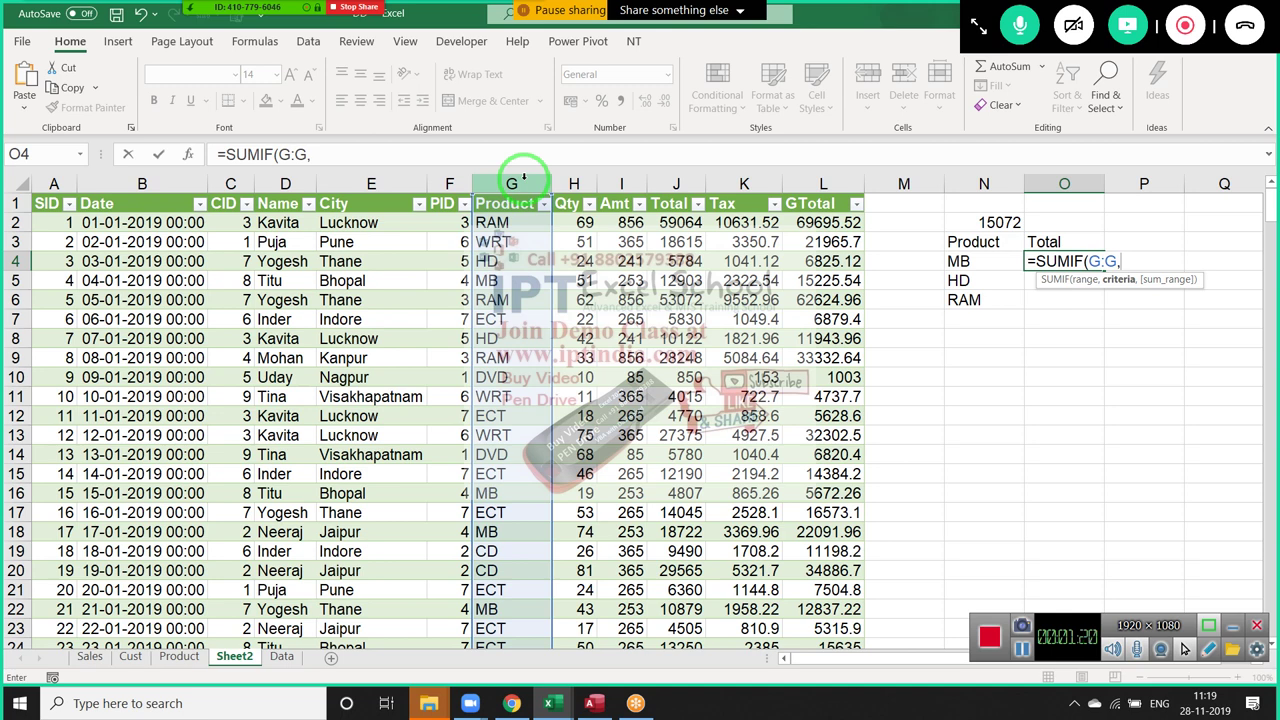
{"action": "left_click", "coordinate": [1000, 261]}
{"action": "type", "text": ","}
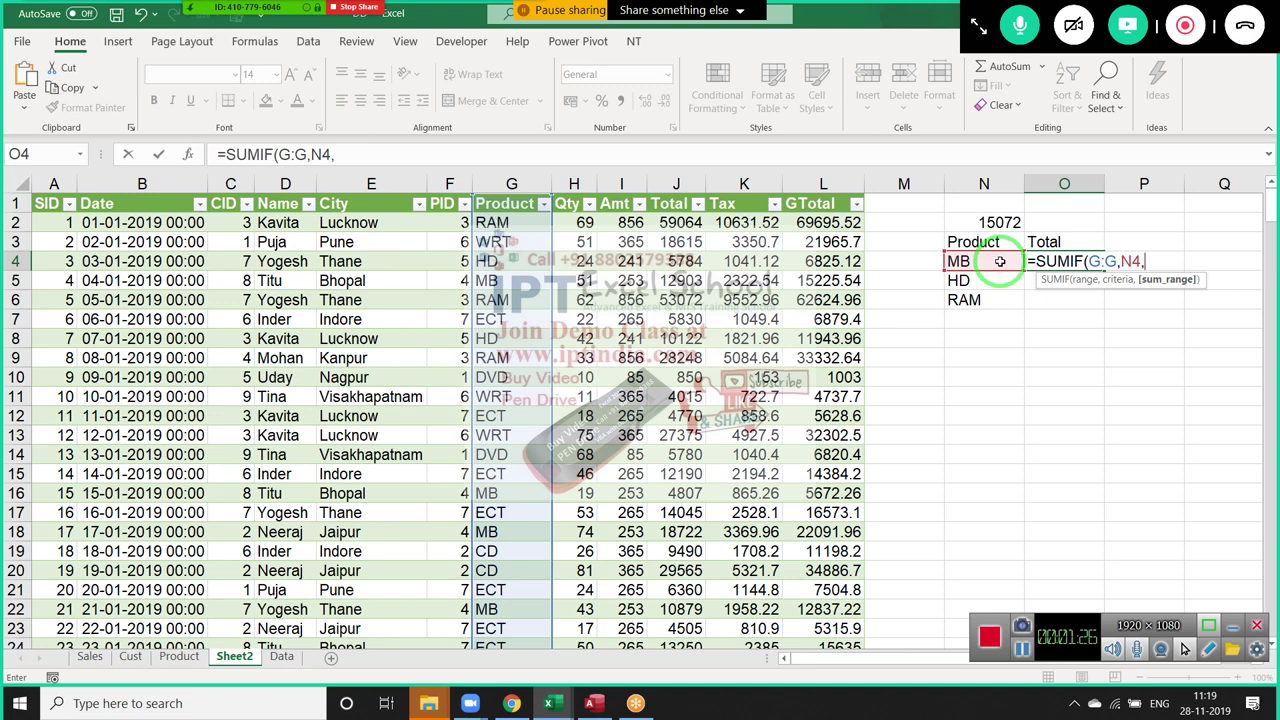
{"action": "left_click", "coordinate": [583, 176]}
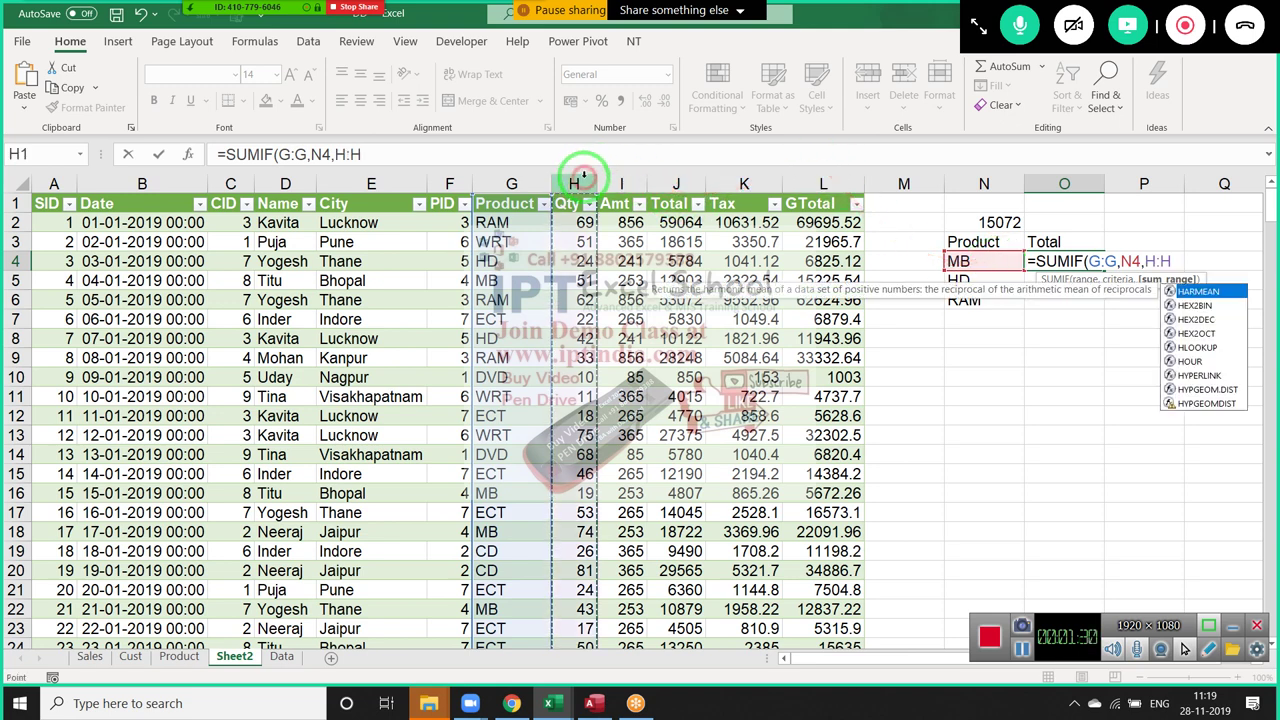
{"action": "key", "text": "Return"}
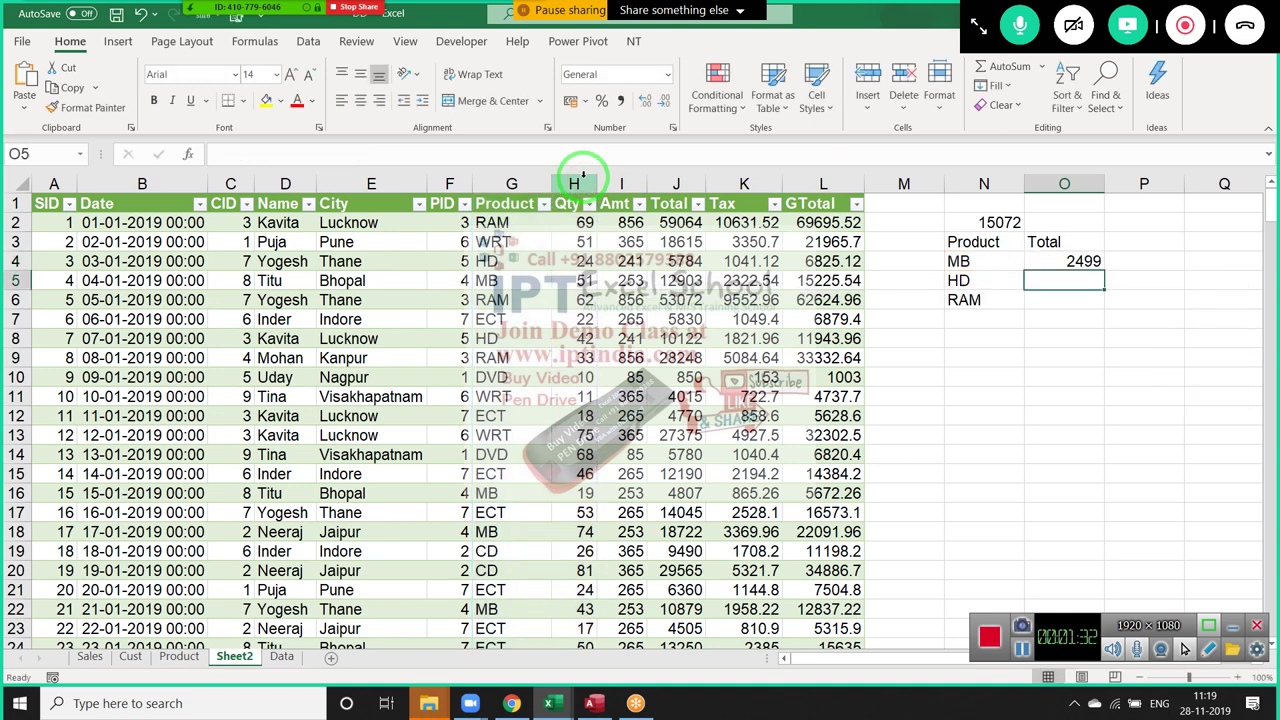
{"action": "key", "text": "Up"}
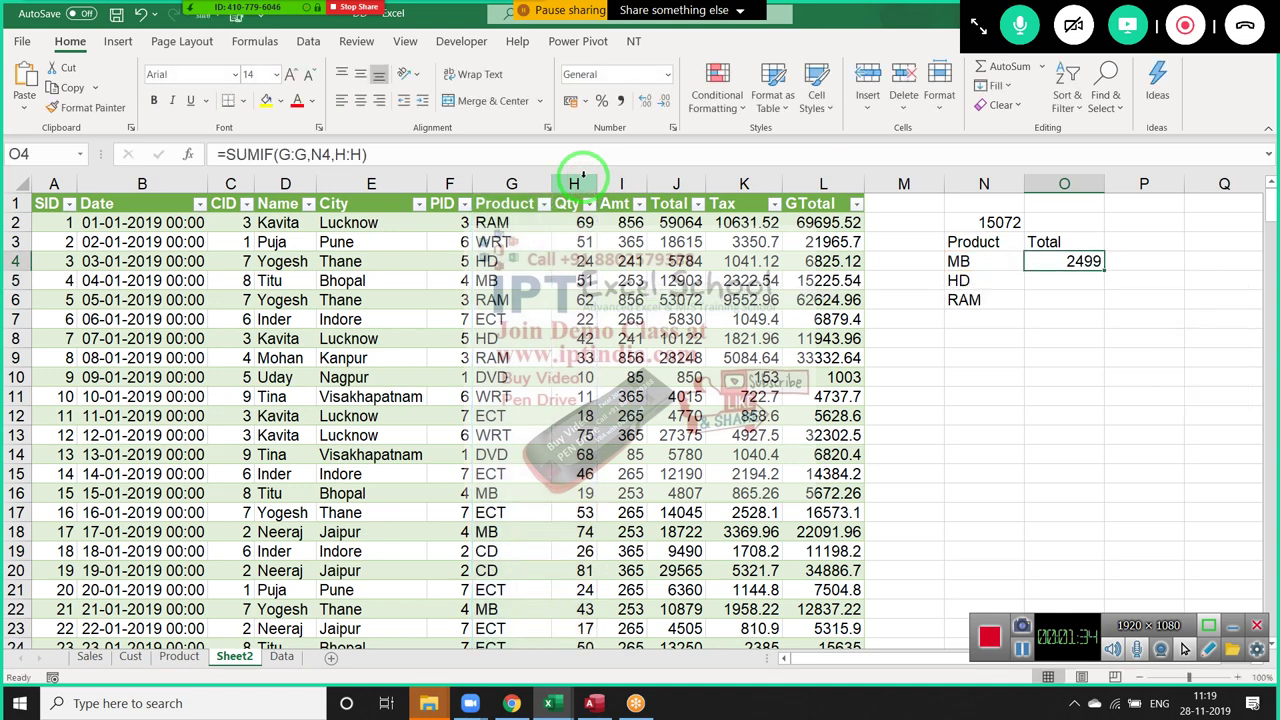
Draft a SUMIF for HD in O5, then discard the unfinished formula
{"action": "key", "text": "Down"}
{"action": "type", "text": "="}
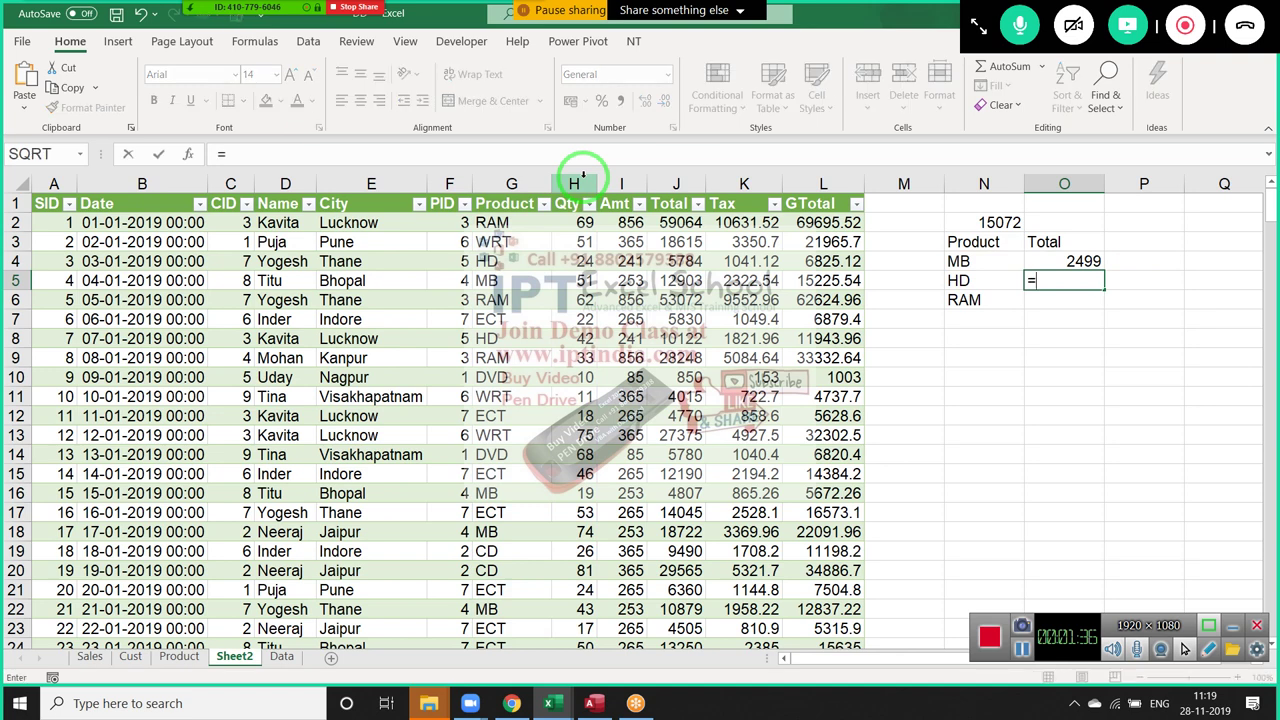
{"action": "type", "text": "sum"}
{"action": "key", "text": "Down"}
{"action": "key", "text": "Tab"}
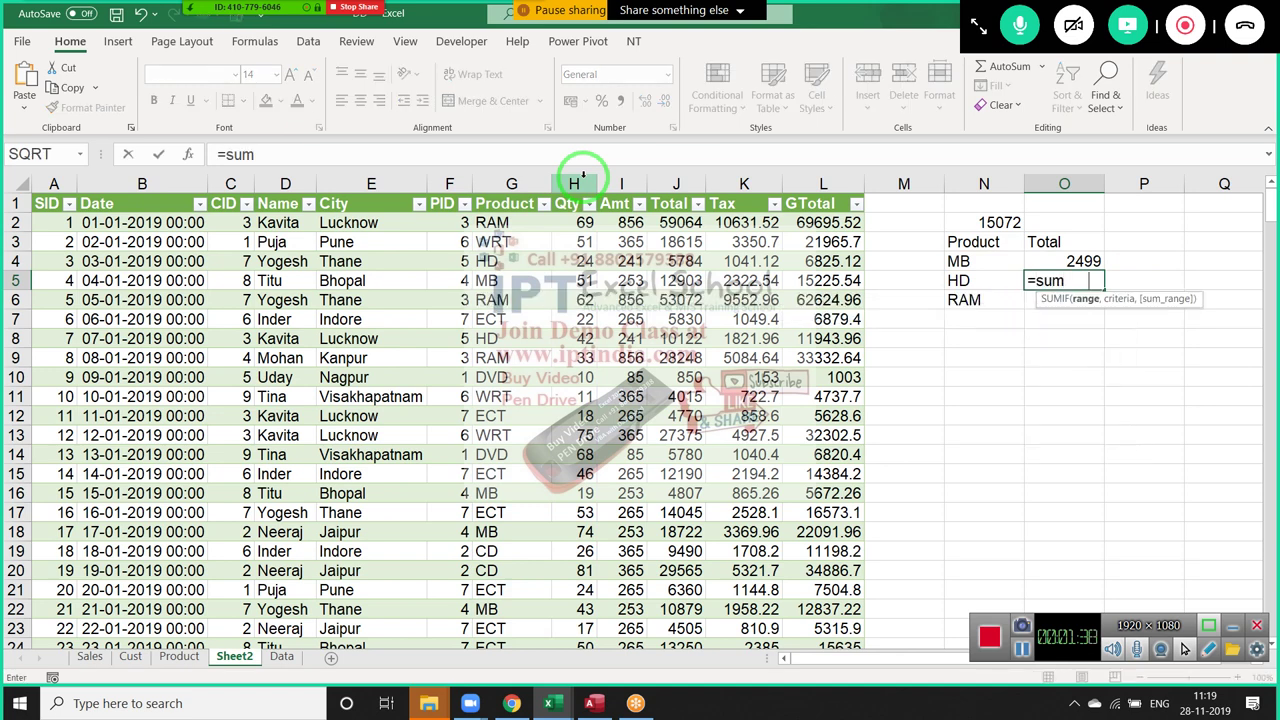
{"action": "key", "text": "Left"}
{"action": "key", "text": "Left"}
{"action": "key", "text": "Left"}
{"action": "key", "text": "Left"}
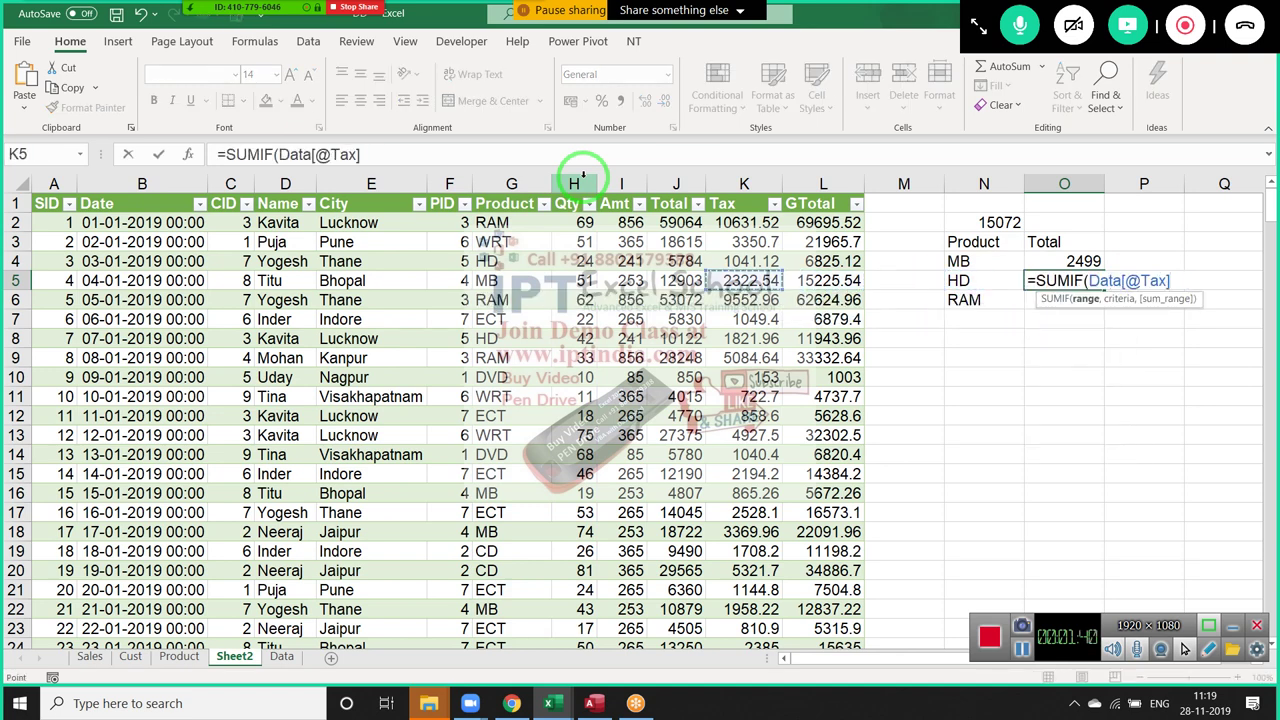
{"action": "key", "text": "Left"}
{"action": "key", "text": "Left"}
{"action": "key", "text": "Left"}
{"action": "key", "text": "ctrl+space"}
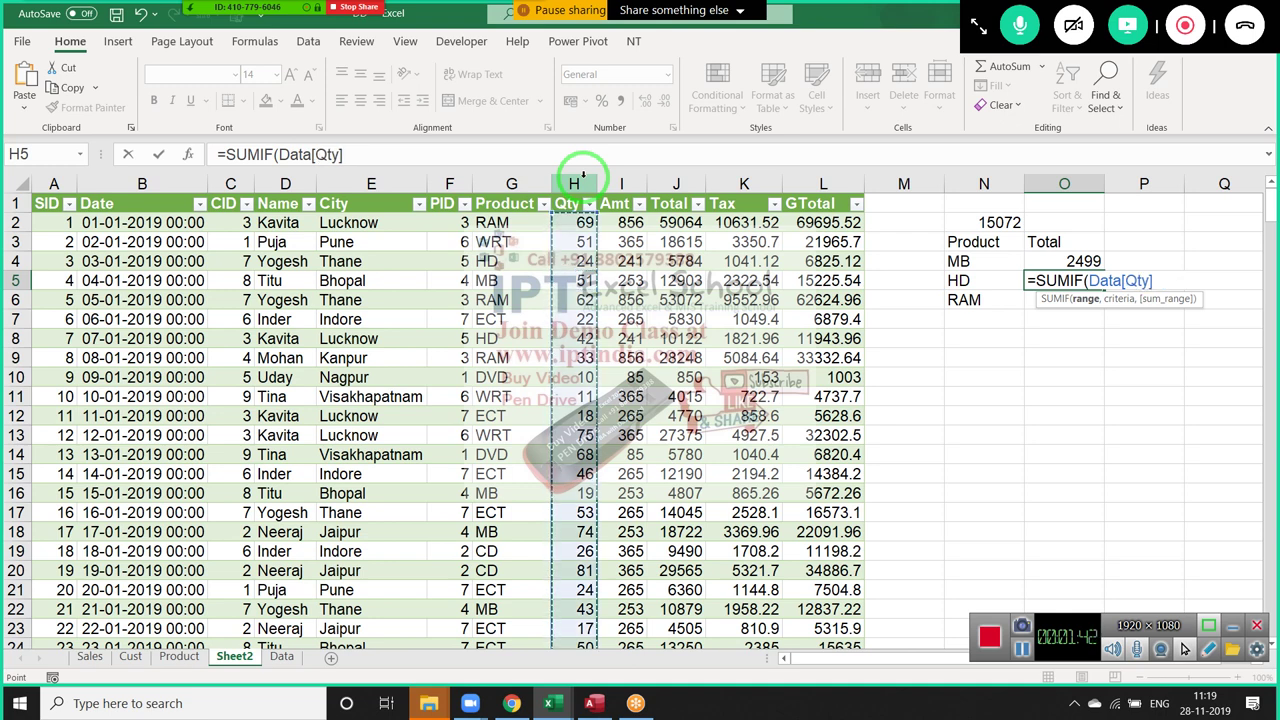
{"action": "type", "text": ","}
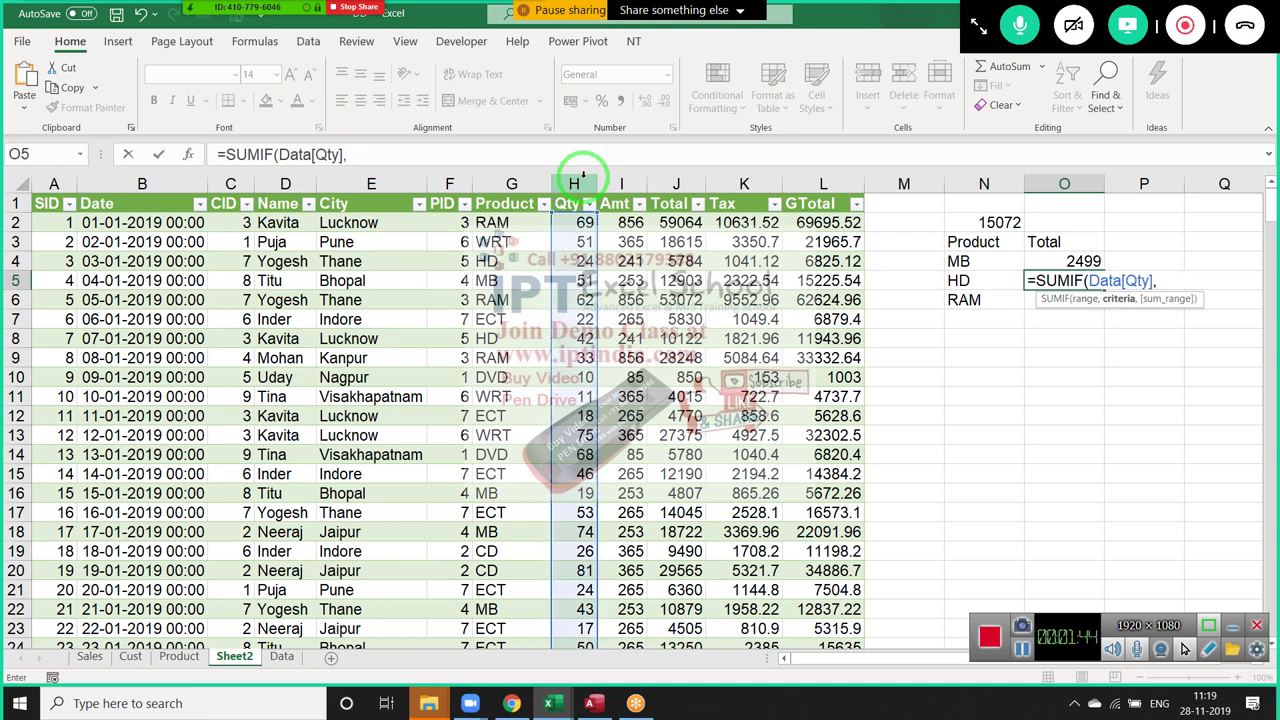
{"action": "key", "text": "Left"}
{"action": "type", "text": ","}
{"action": "key", "text": "Left"}
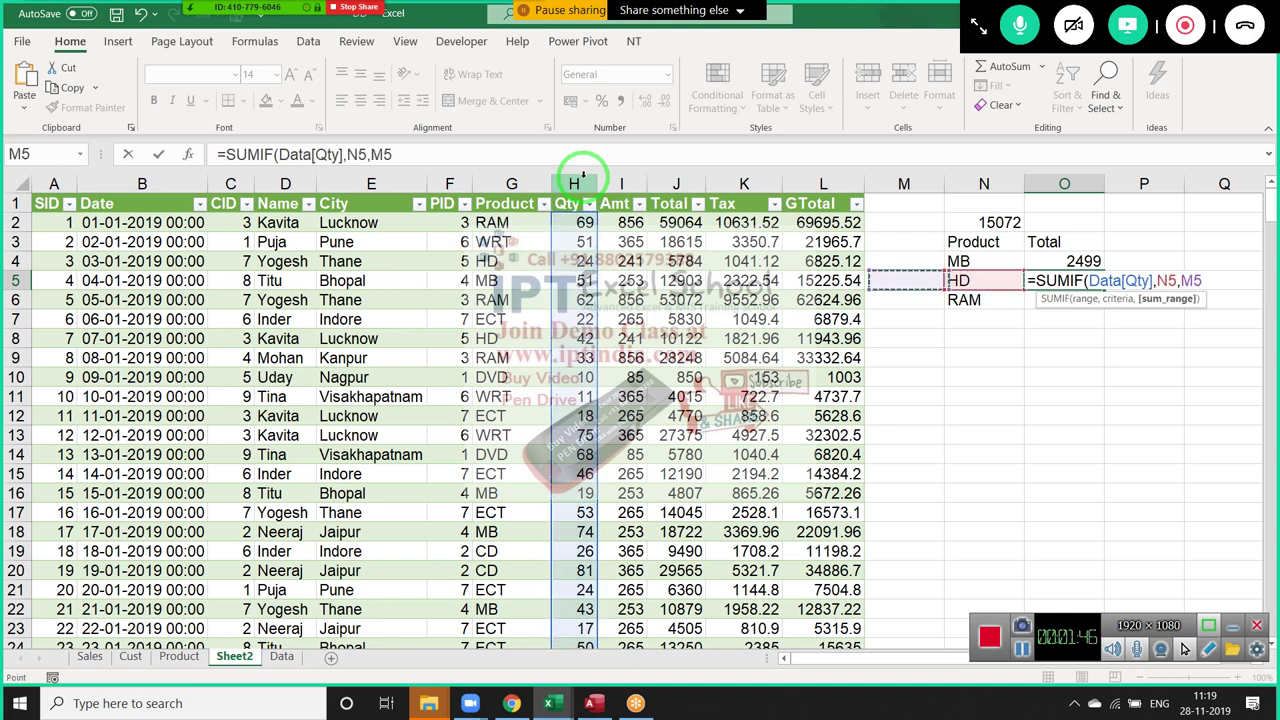
{"action": "key", "text": "Left"}
{"action": "key", "text": "Left"}
{"action": "key", "text": "Left"}
{"action": "key", "text": "Left"}
{"action": "key", "text": "Left"}
{"action": "key", "text": "Right"}
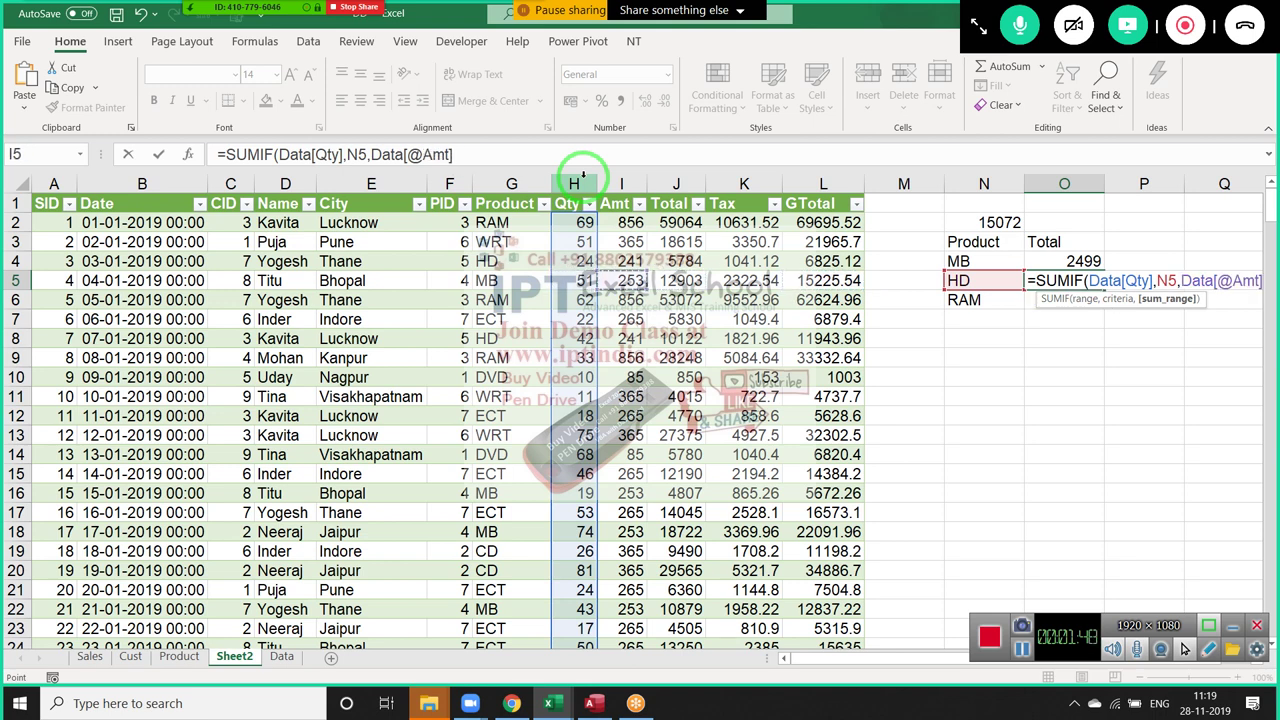
{"action": "key", "text": "Escape"}
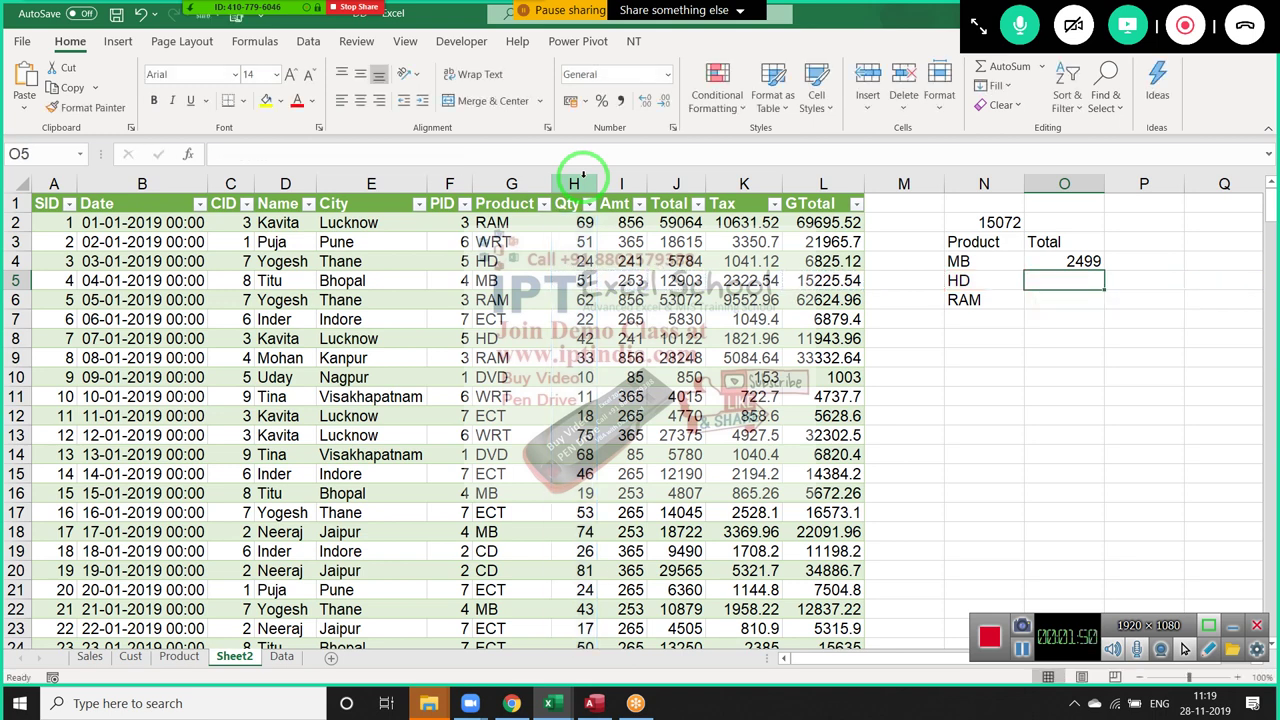
Enter =SUMIF(Data[Product],N5,Data[Qty]) in O5, returning the HD total 1786
{"action": "type", "text": "=sum"}
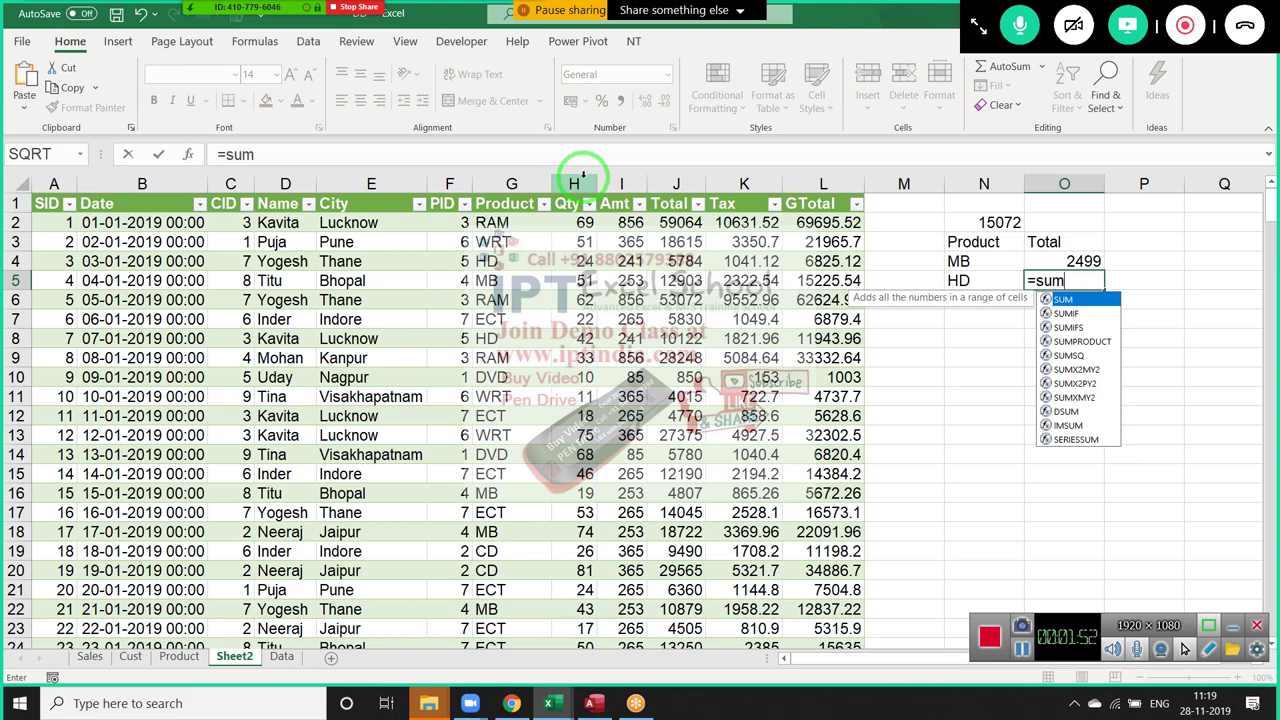
{"action": "key", "text": "Tab"}
{"action": "key", "text": "Left"}
{"action": "key", "text": "Left"}
{"action": "key", "text": "Left"}
{"action": "key", "text": "Left"}
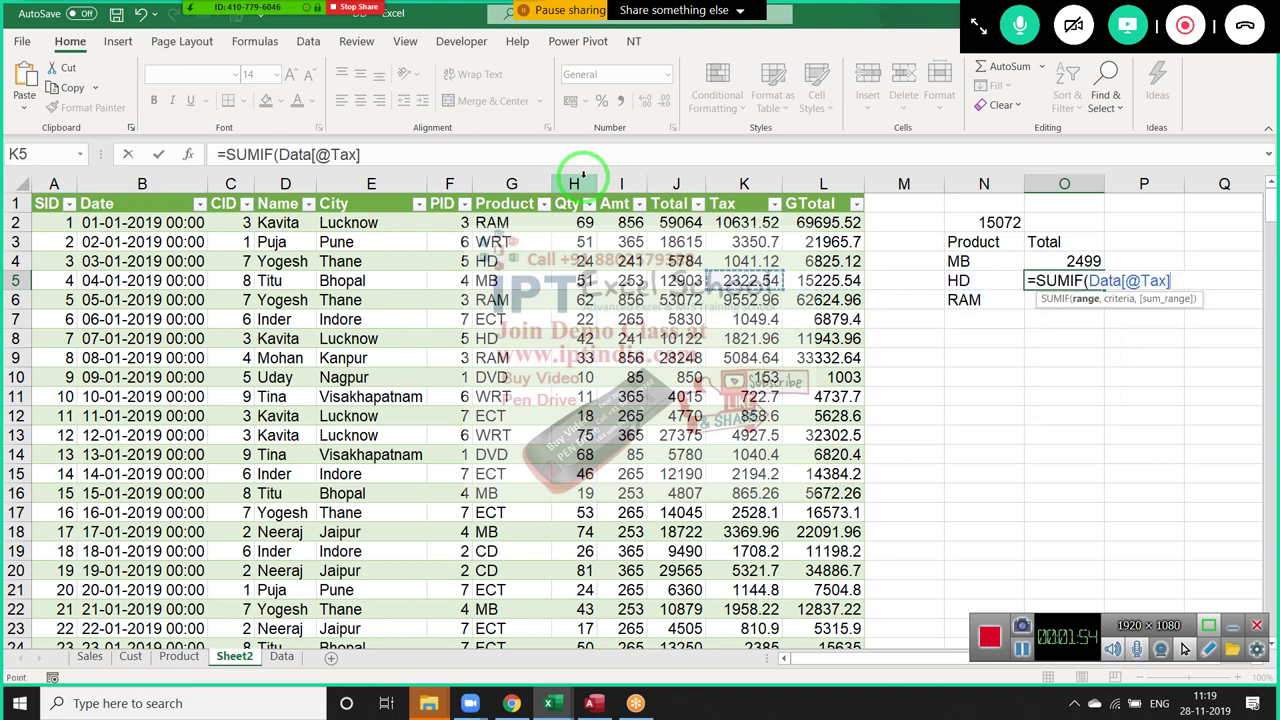
{"action": "key", "text": "Left"}
{"action": "key", "text": "Left"}
{"action": "key", "text": "Left"}
{"action": "key", "text": "Left"}
{"action": "key", "text": "ctrl+space"}
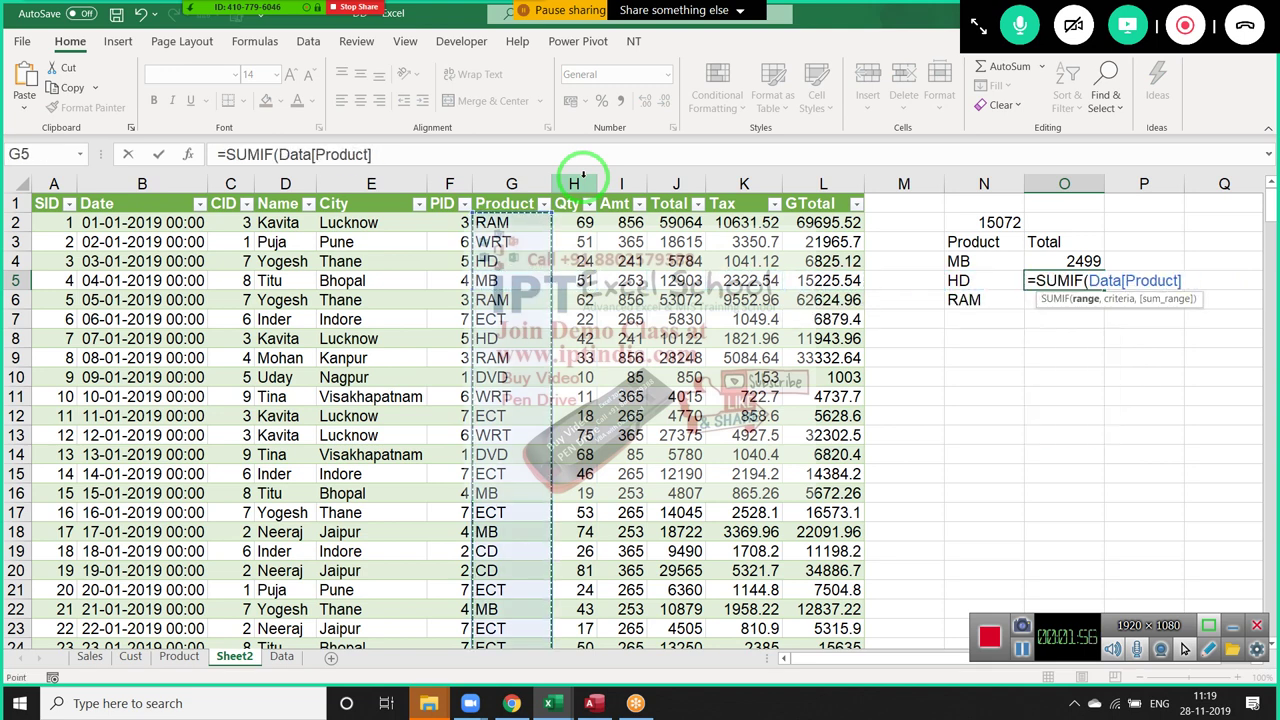
{"action": "type", "text": ","}
{"action": "key", "text": "Left"}
{"action": "key", "text": "Left"}
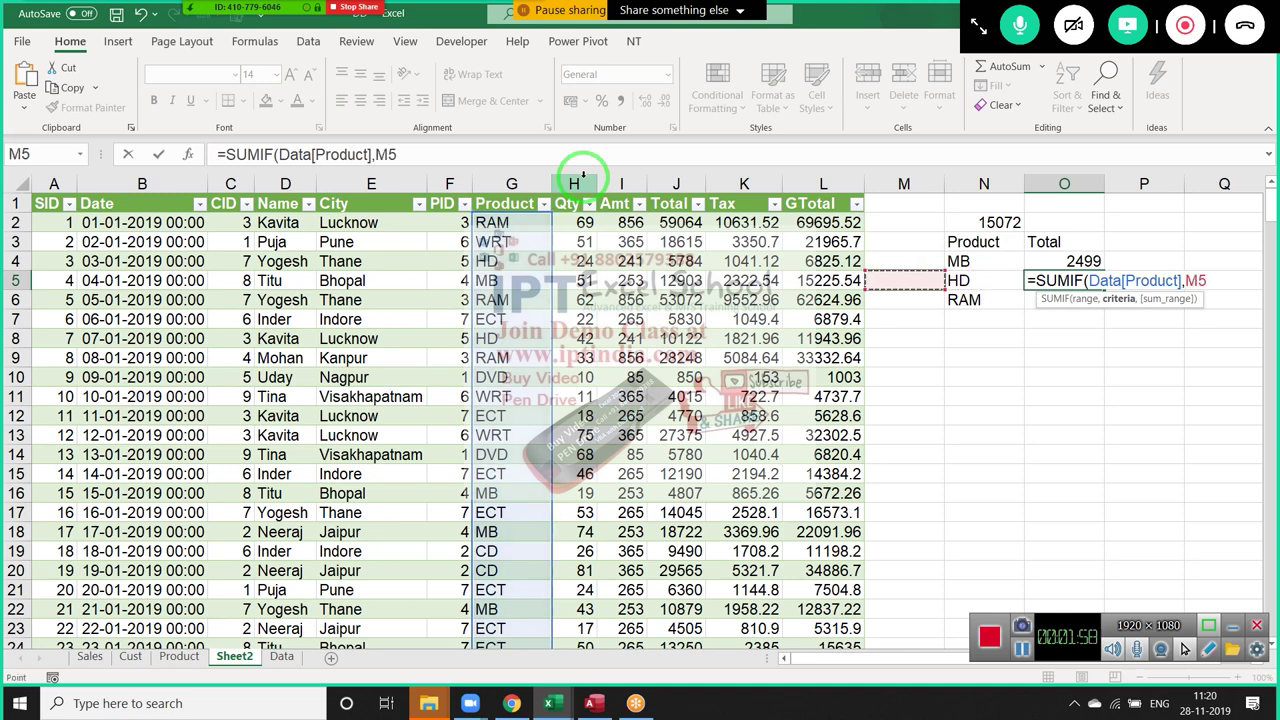
{"action": "key", "text": "Right"}
{"action": "type", "text": ","}
{"action": "key", "text": "Left"}
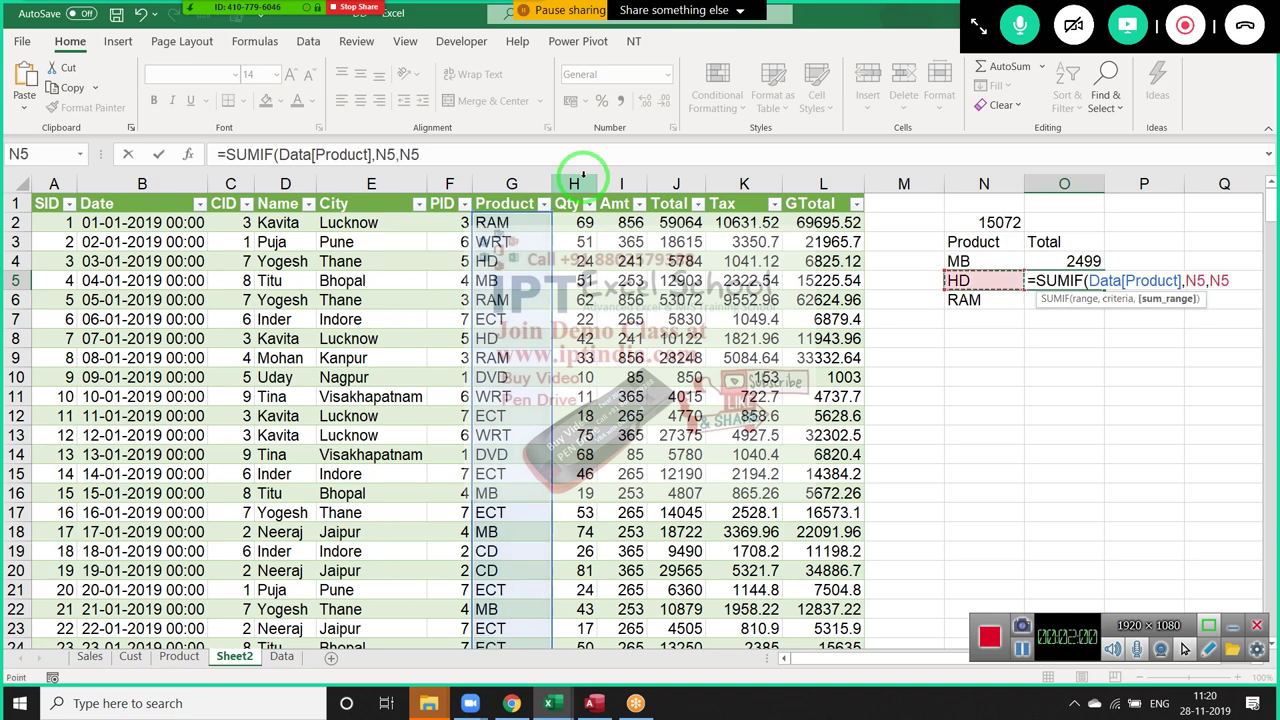
{"action": "key", "text": "Left"}
{"action": "key", "text": "Left"}
{"action": "key", "text": "Left"}
{"action": "key", "text": "Left"}
{"action": "key", "text": "Left"}
{"action": "key", "text": "Left"}
{"action": "key", "text": "ctrl+space"}
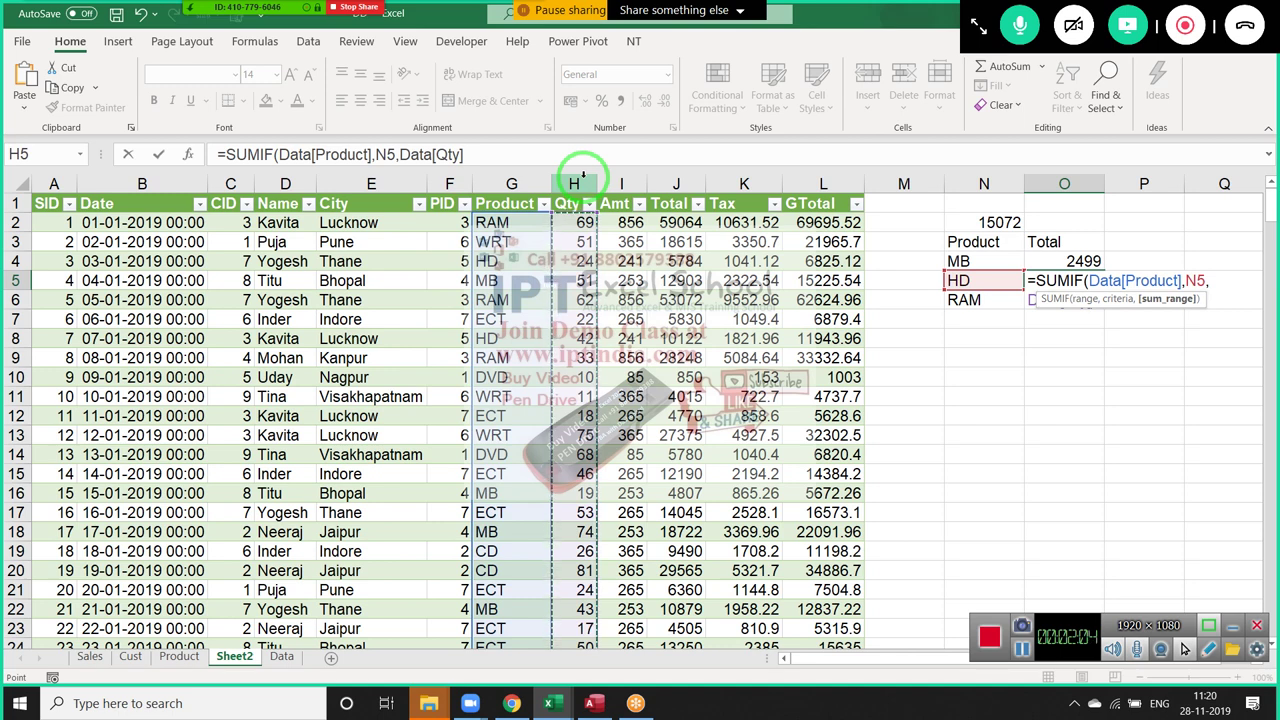
{"action": "key", "text": "ctrl+Return"}
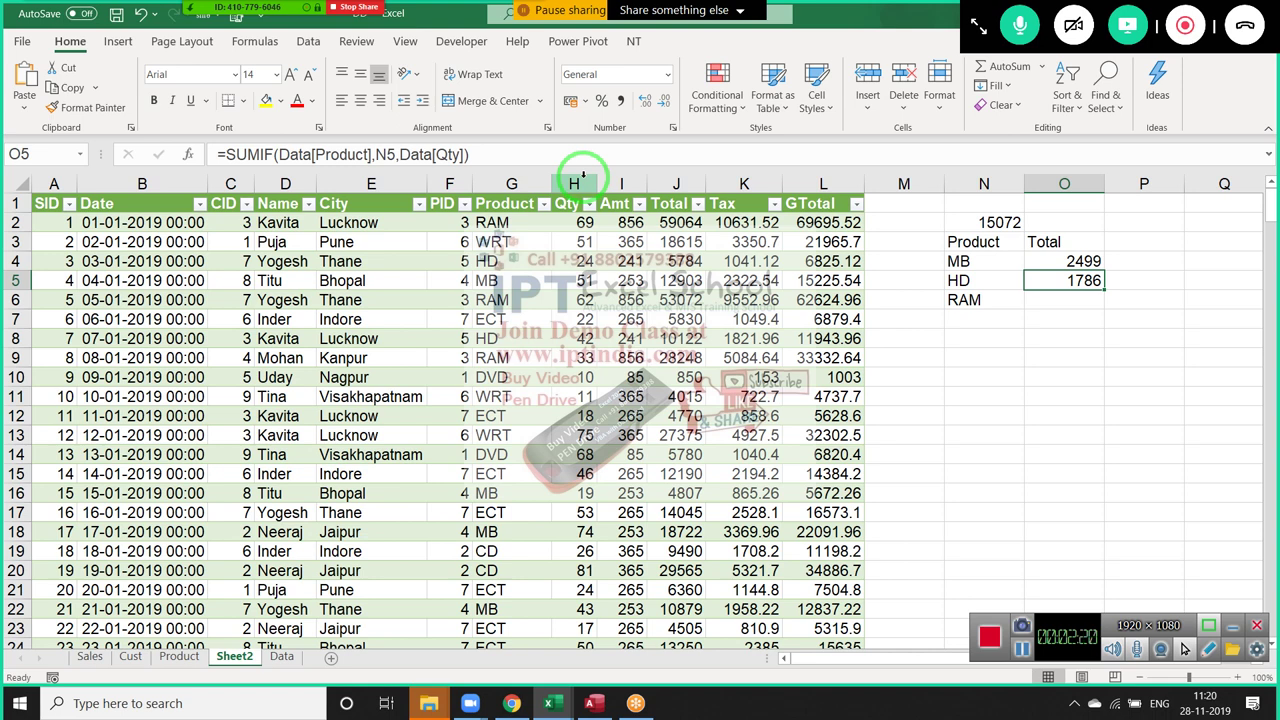
Enter the criterion >60 in N8 and the multiplier 5 in P8
{"action": "key", "text": "Down"}
{"action": "key", "text": "Down"}
{"action": "key", "text": "Down"}
{"action": "key", "text": "Left"}
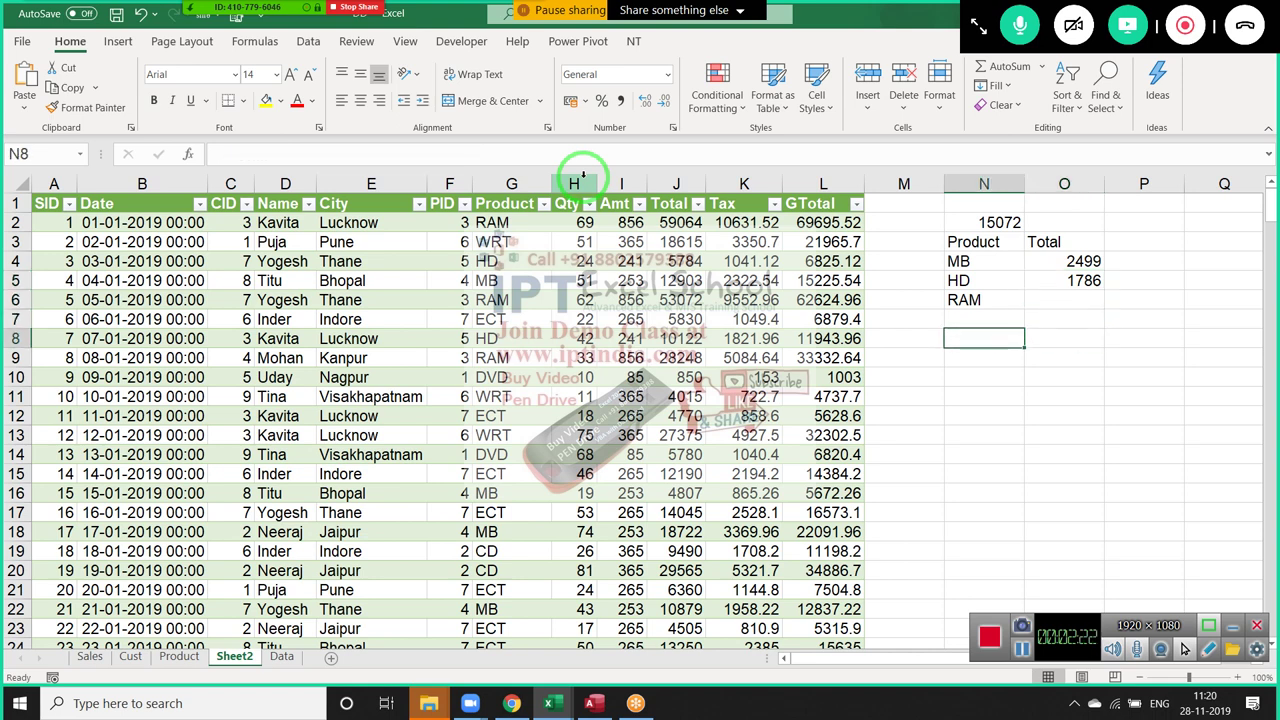
{"action": "type", "text": ">"}
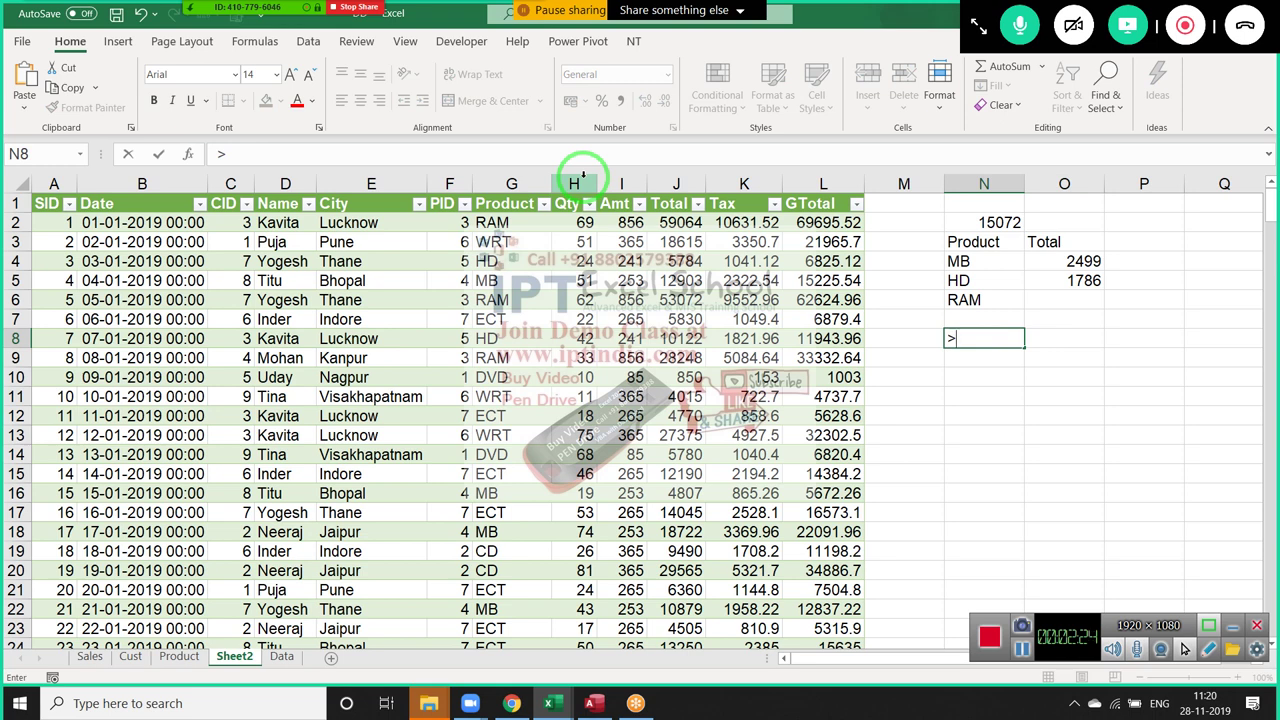
{"action": "type", "text": "6"}
{"action": "type", "text": "0"}
{"action": "key", "text": "Tab"}
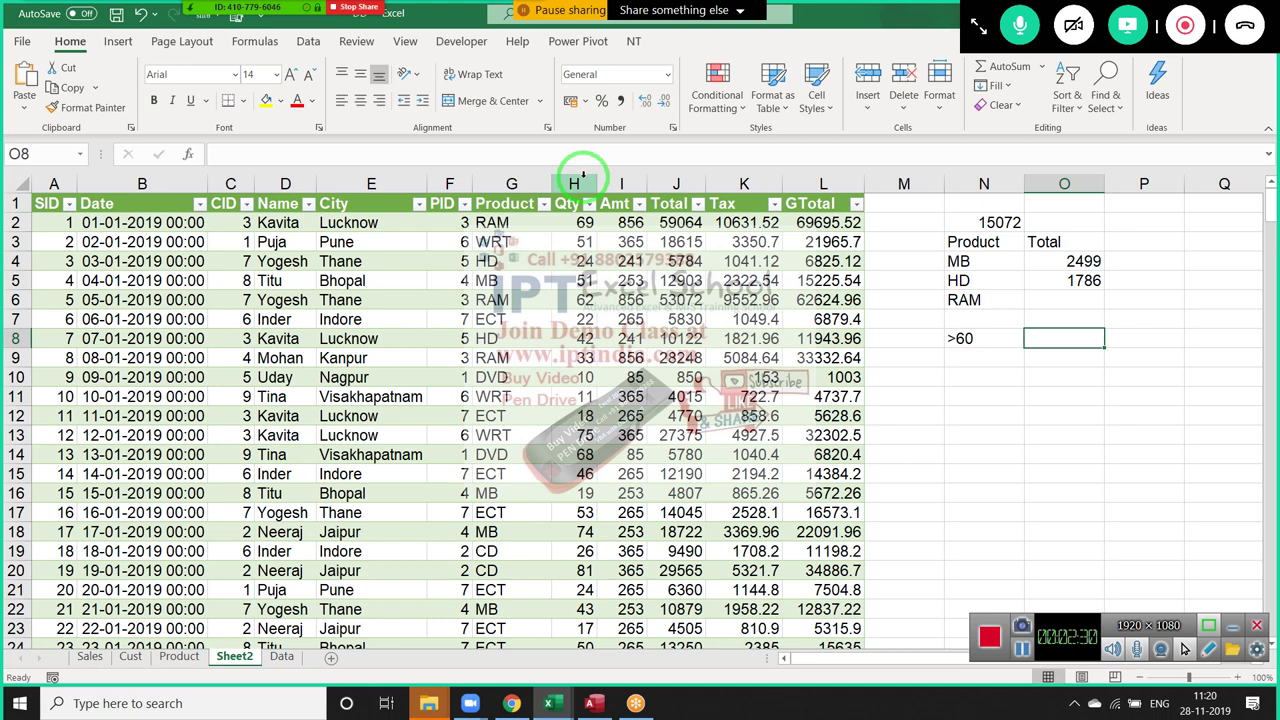
{"action": "key", "text": "Right"}
{"action": "type", "text": "5"}
{"action": "key", "text": "ctrl+Return"}
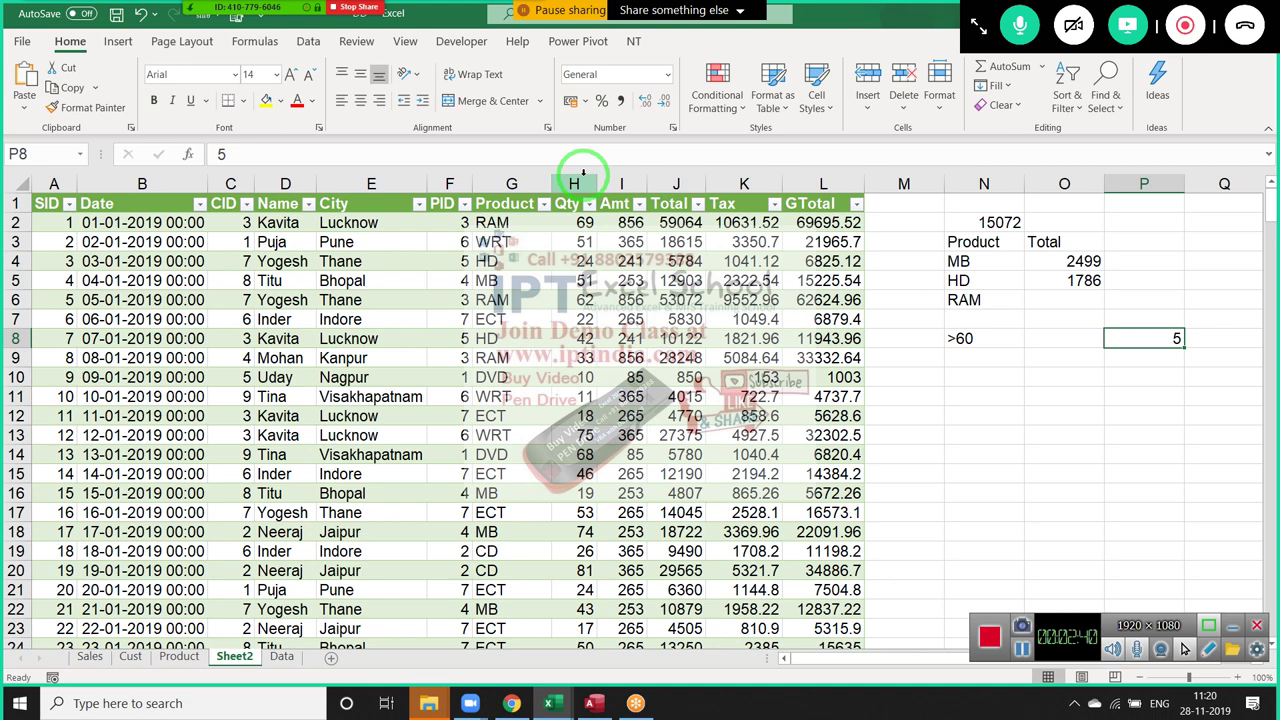
Enter =SUMIF(Data[Qty],"=60") in O8 as the over-60 quantity sum, returning 180
{"action": "key", "text": "Left"}
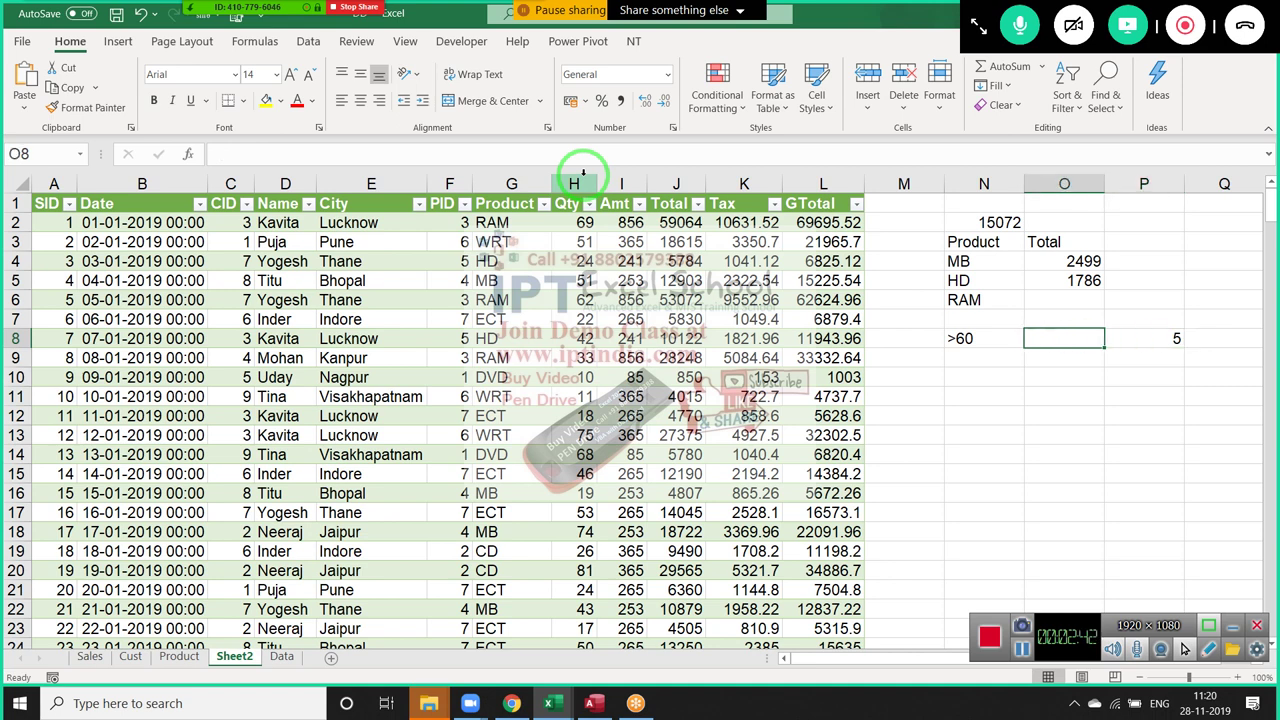
{"action": "type", "text": "=sum"}
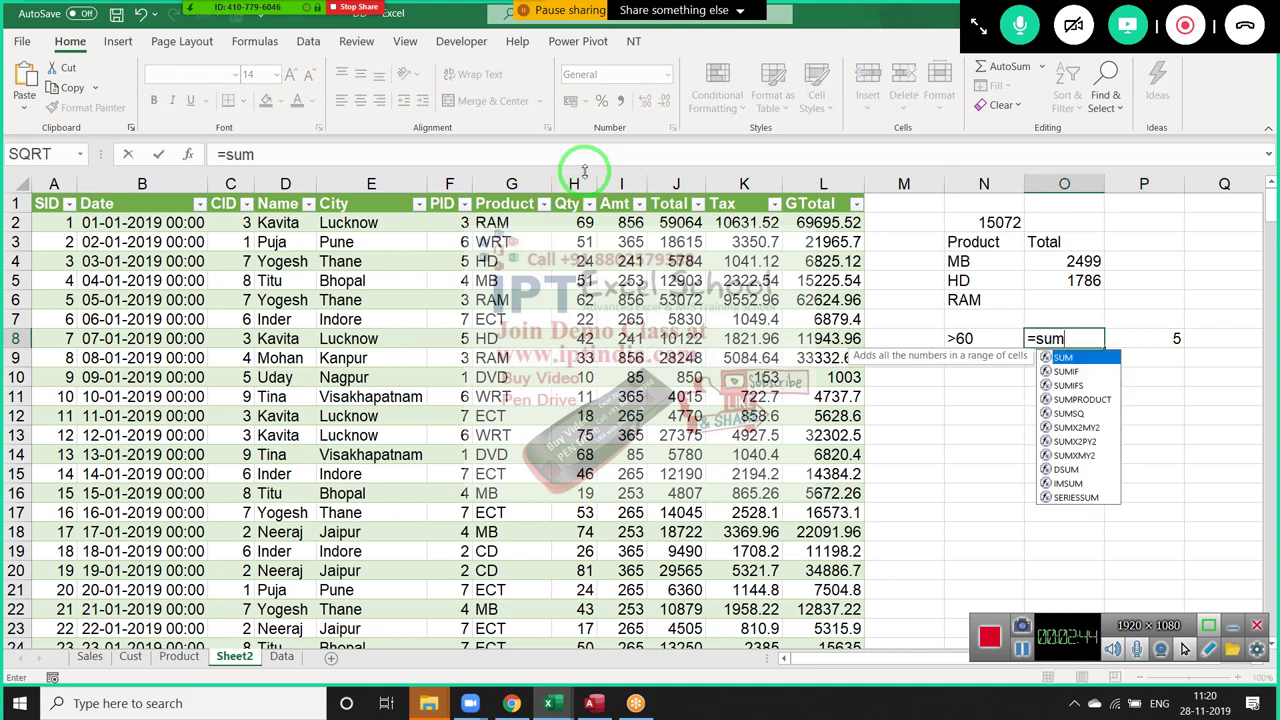
{"action": "key", "text": "Down"}
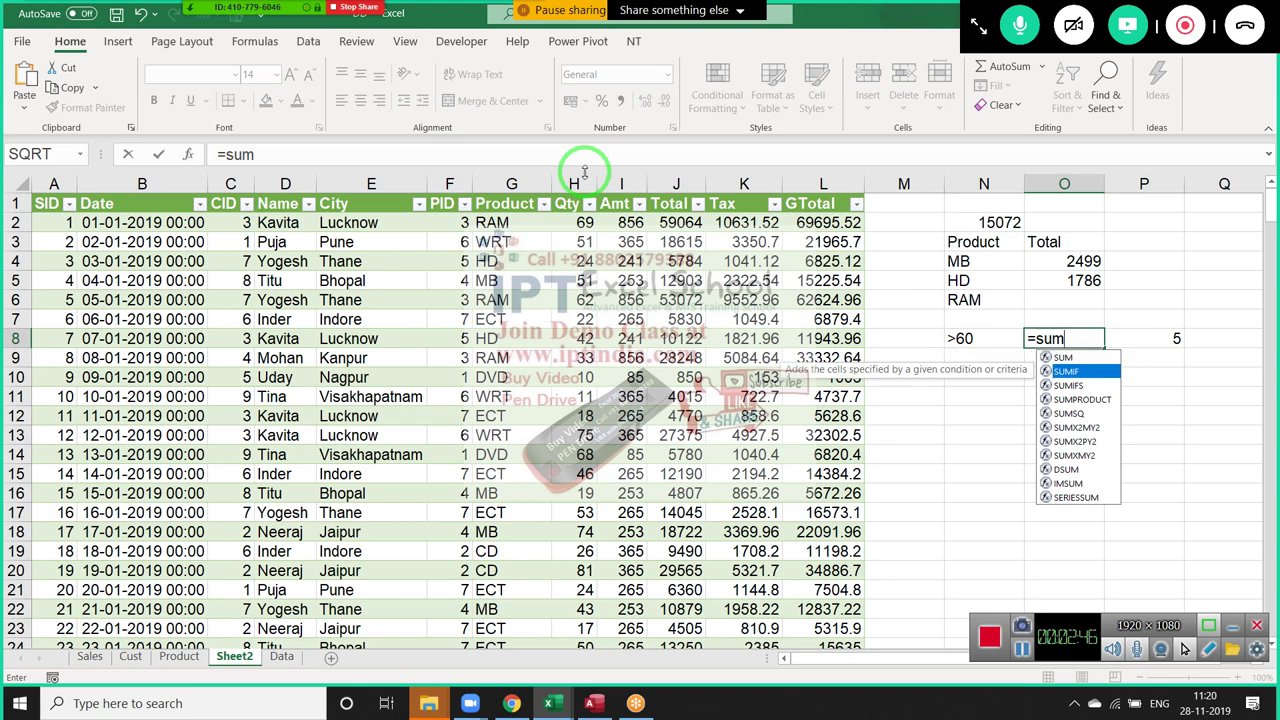
{"action": "key", "text": "Tab"}
{"action": "key", "text": "Left"}
{"action": "key", "text": "Left"}
{"action": "key", "text": "Left"}
{"action": "key", "text": "Left"}
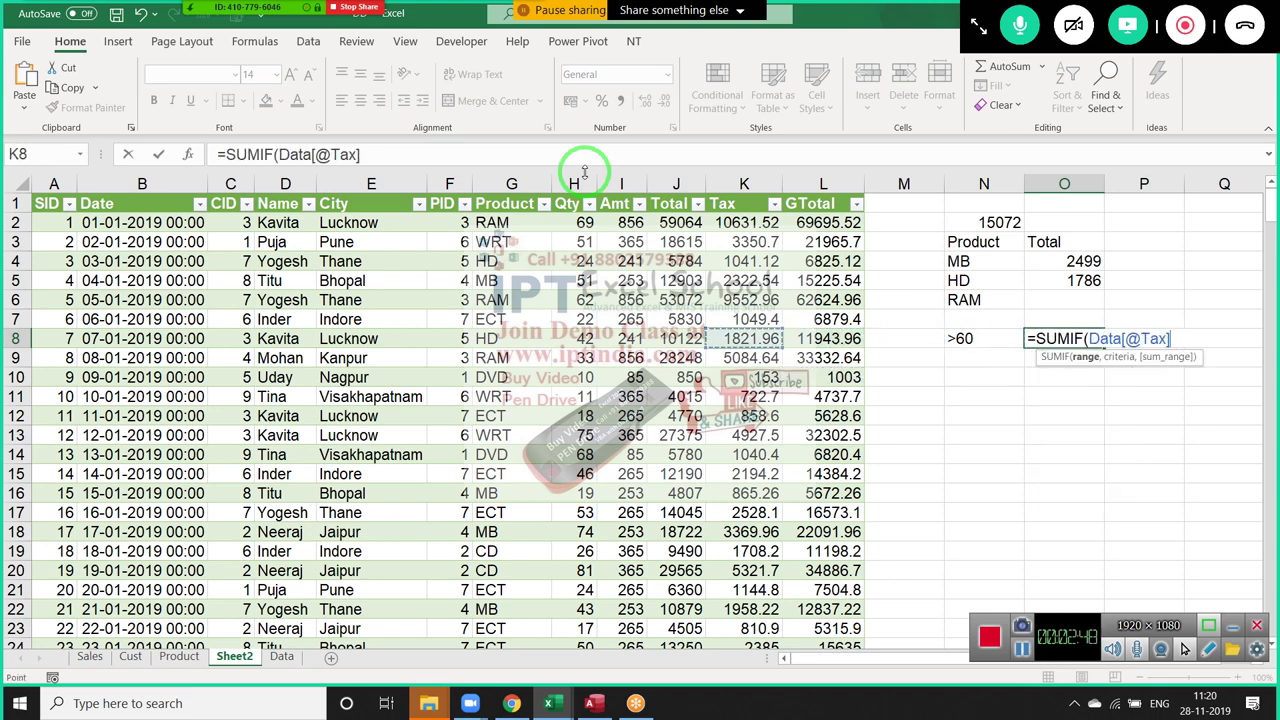
{"action": "key", "text": "Left"}
{"action": "key", "text": "Left"}
{"action": "key", "text": "Left"}
{"action": "key", "text": "ctrl+space"}
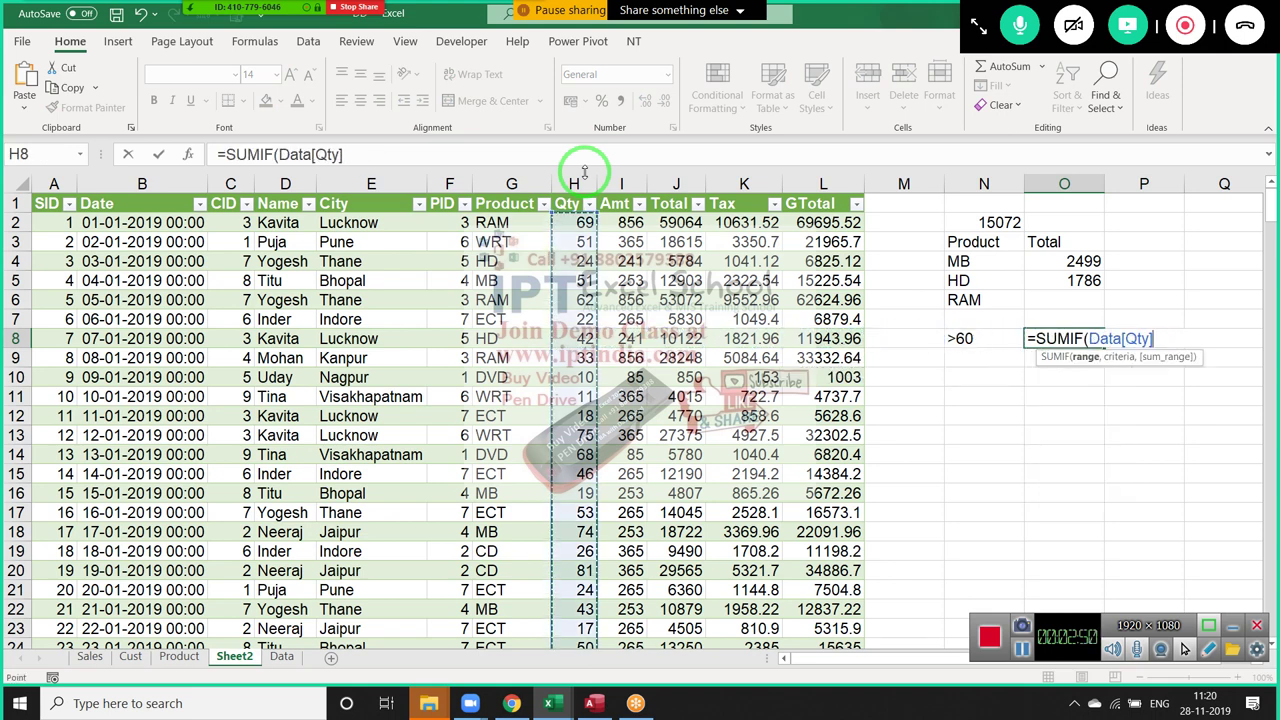
{"action": "type", "text": ",\""}
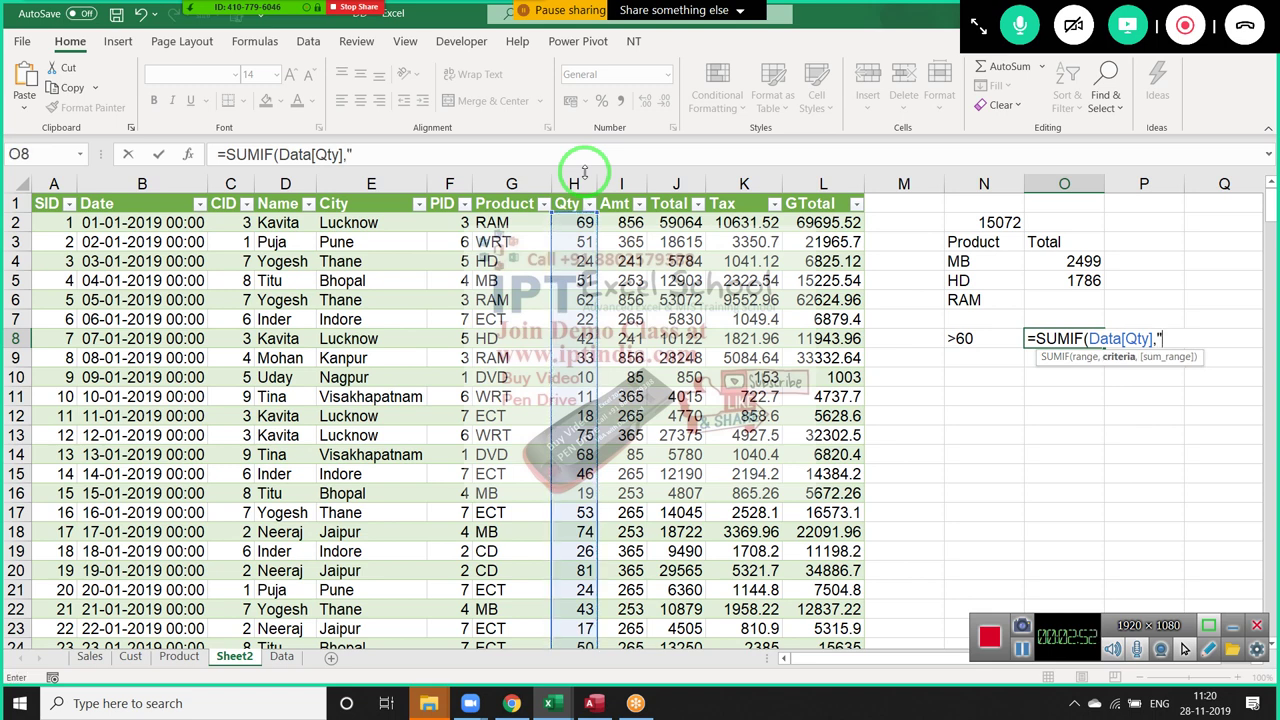
{"action": "type", "text": "=6"}
{"action": "type", "text": "0\""}
{"action": "key", "text": "Return"}
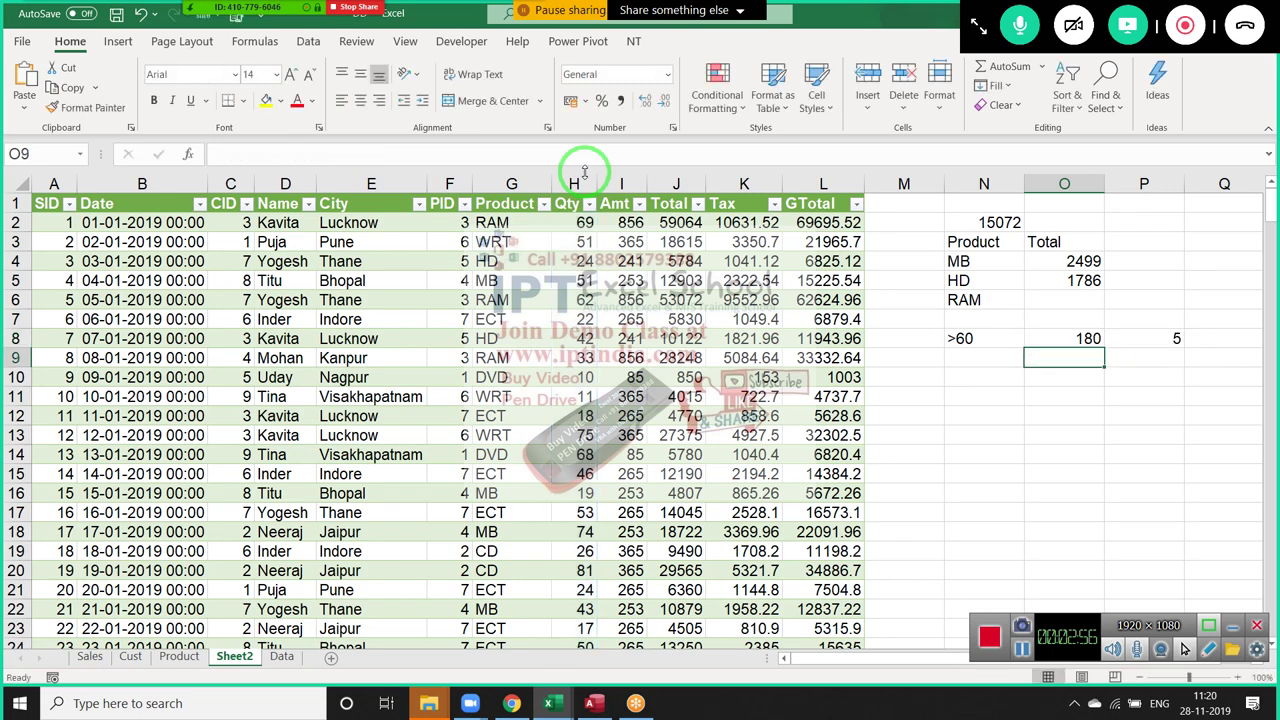
{"action": "key", "text": "Up"}
Multiply O8 by P8 in Q8, giving 900
{"action": "key", "text": "Right"}
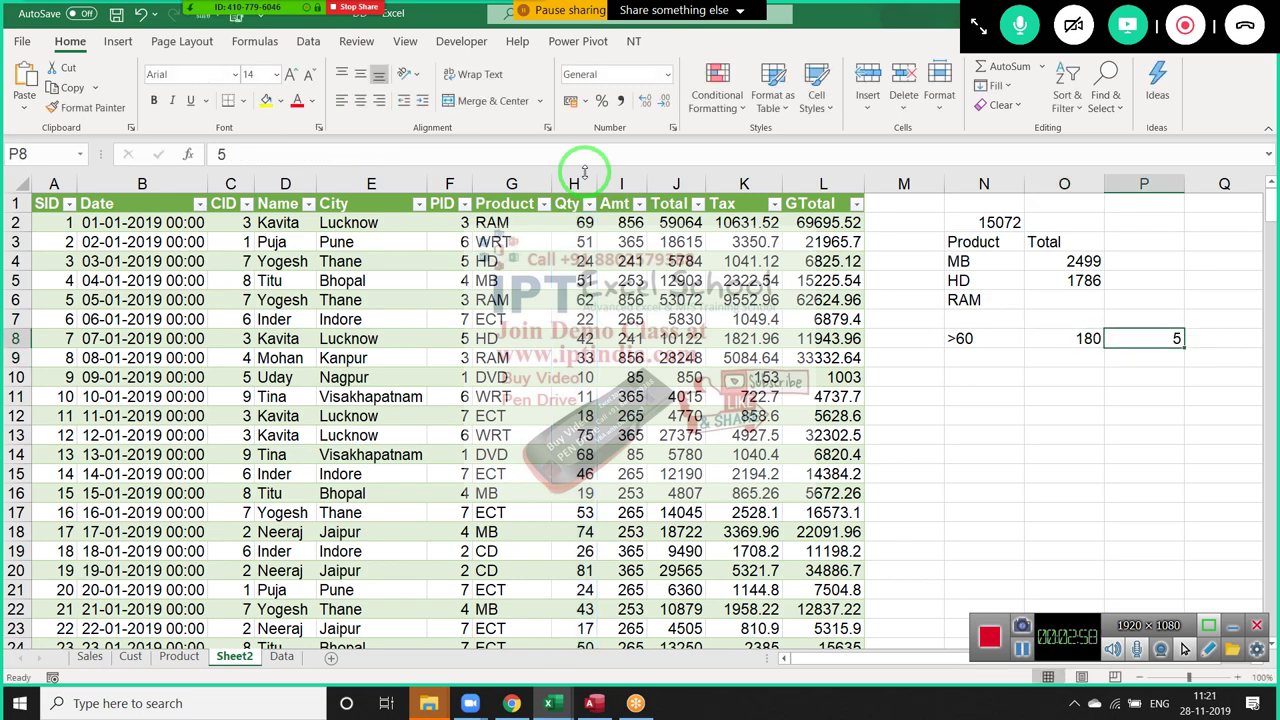
{"action": "key", "text": "Right"}
{"action": "type", "text": "="}
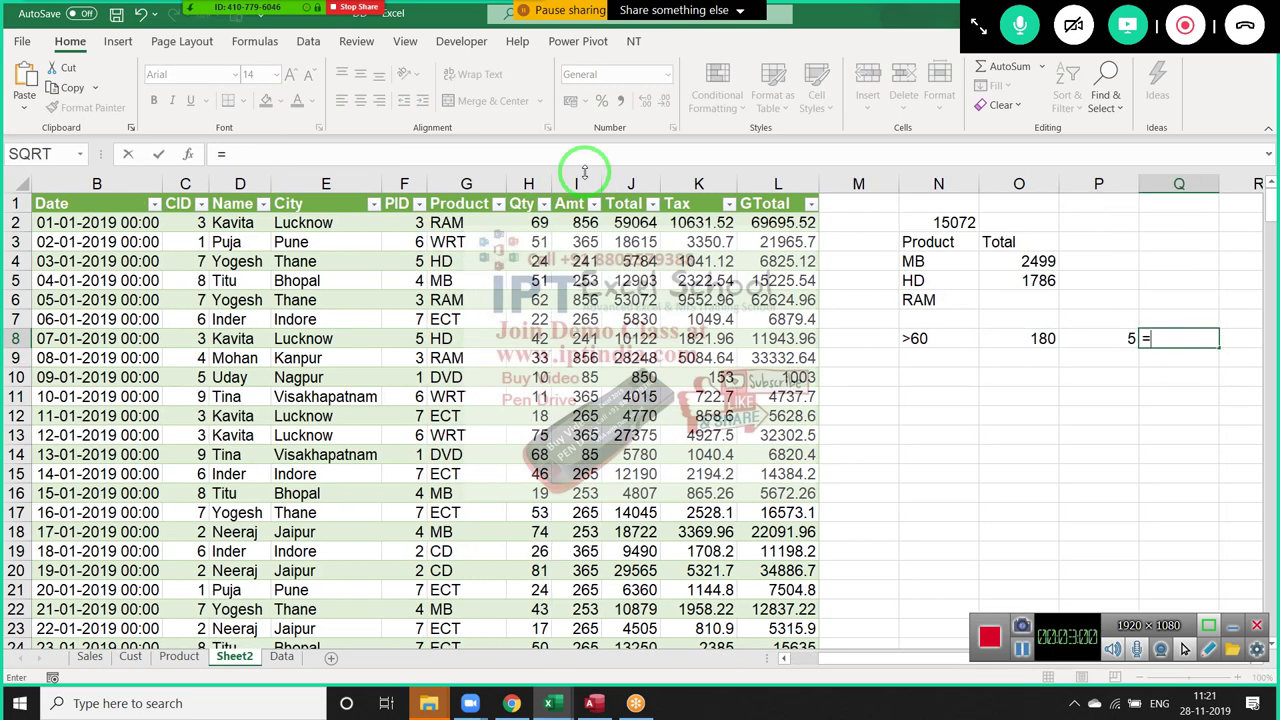
{"action": "key", "text": "Left"}
{"action": "key", "text": "Left"}
{"action": "type", "text": "*"}
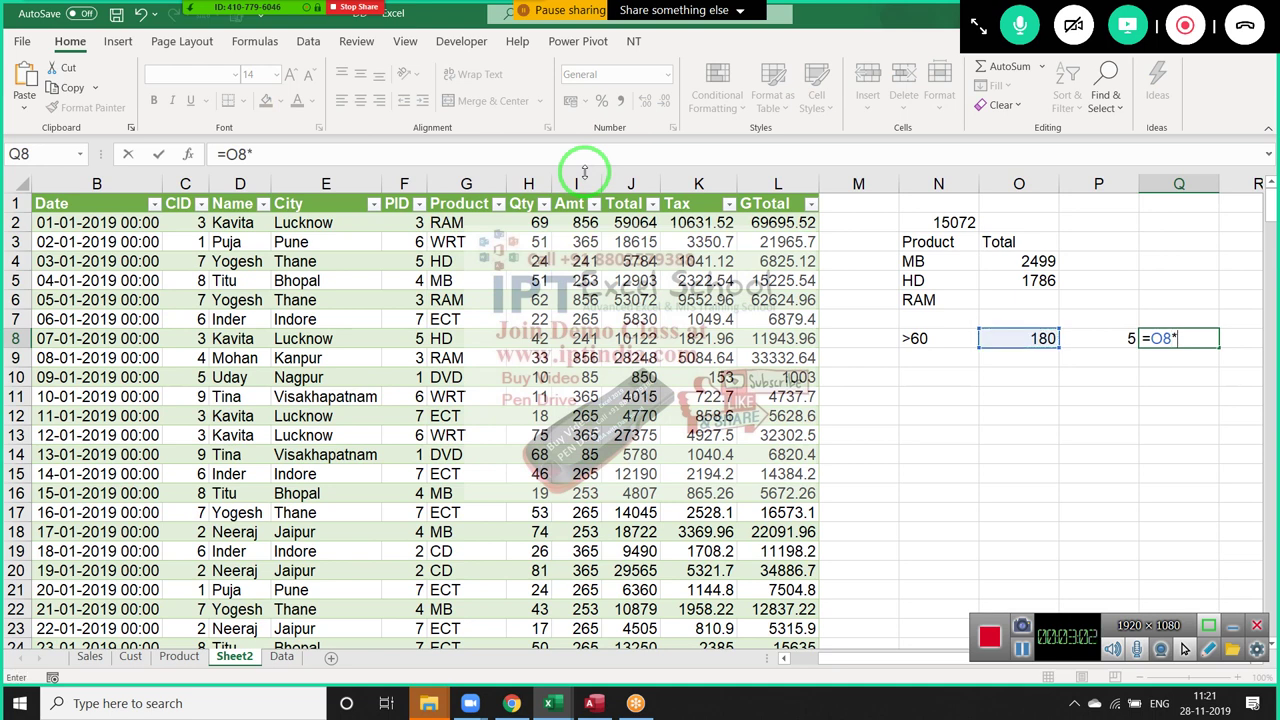
{"action": "key", "text": "Left"}
{"action": "key", "text": "Return"}
{"action": "key", "text": "Up"}
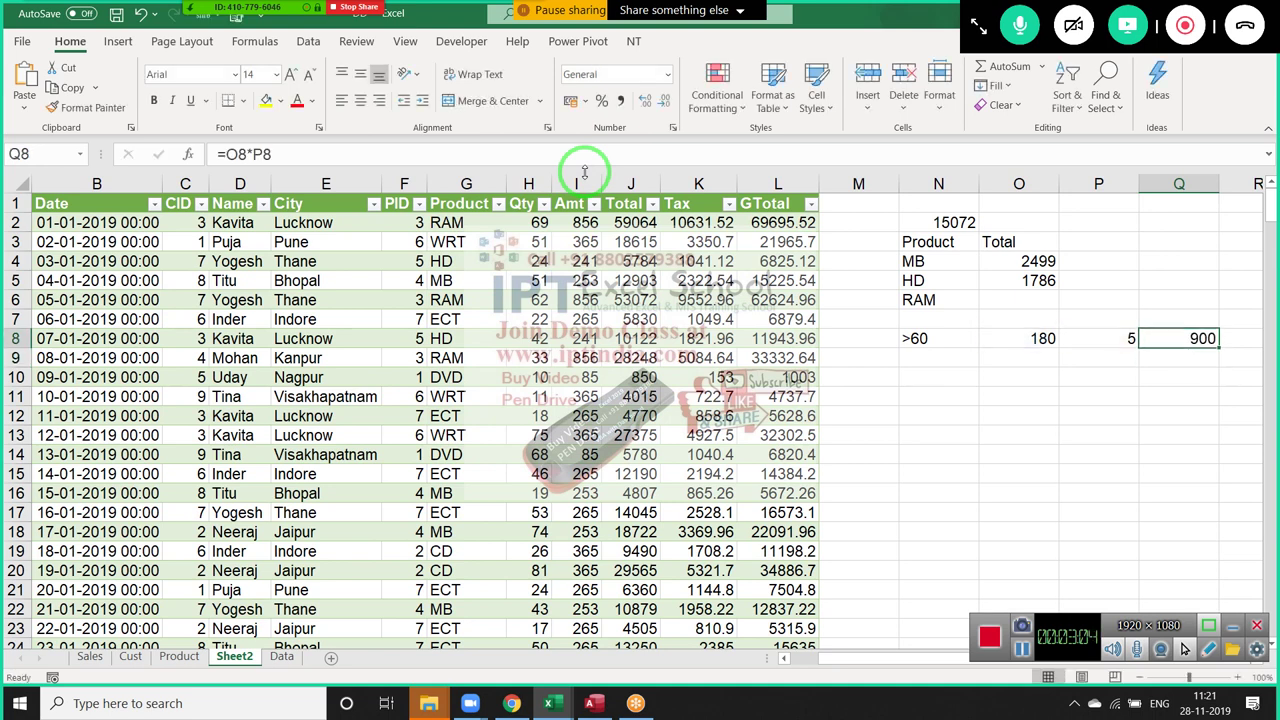
{"action": "key", "text": "Left"}
{"action": "key", "text": "Left"}
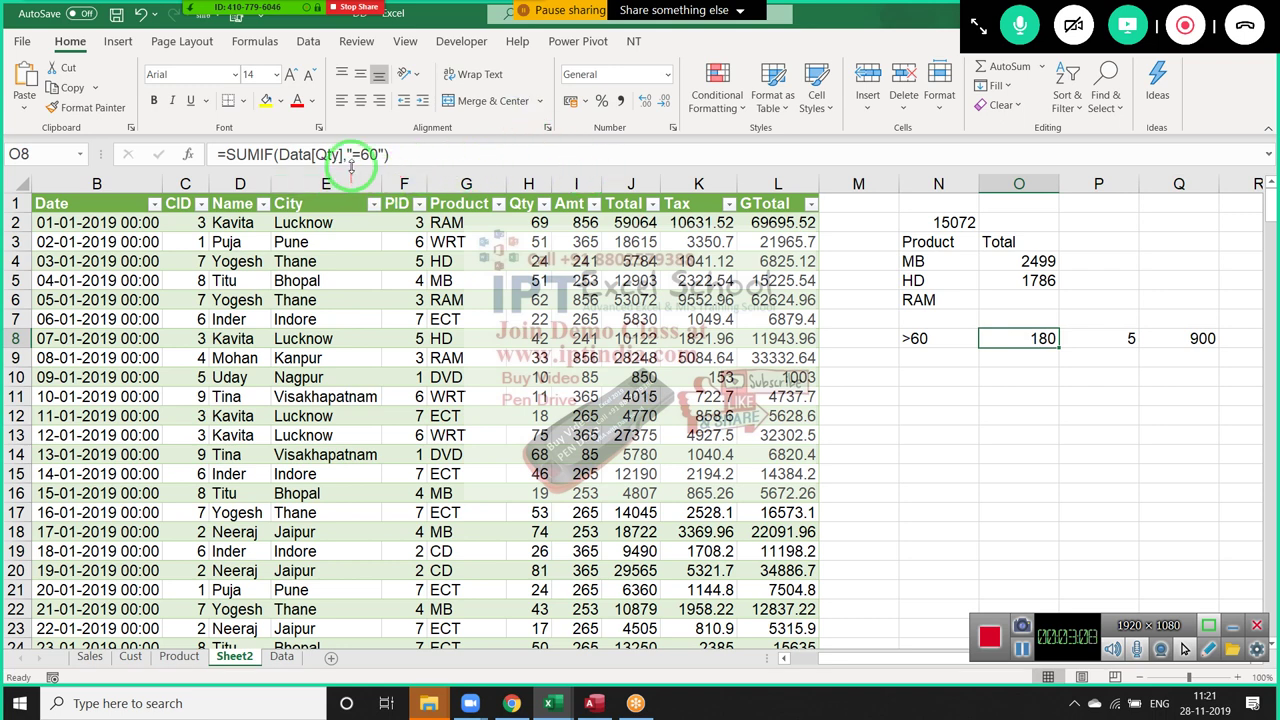
{"action": "left_click", "coordinate": [353, 157]}
{"action": "type", "text": "="}
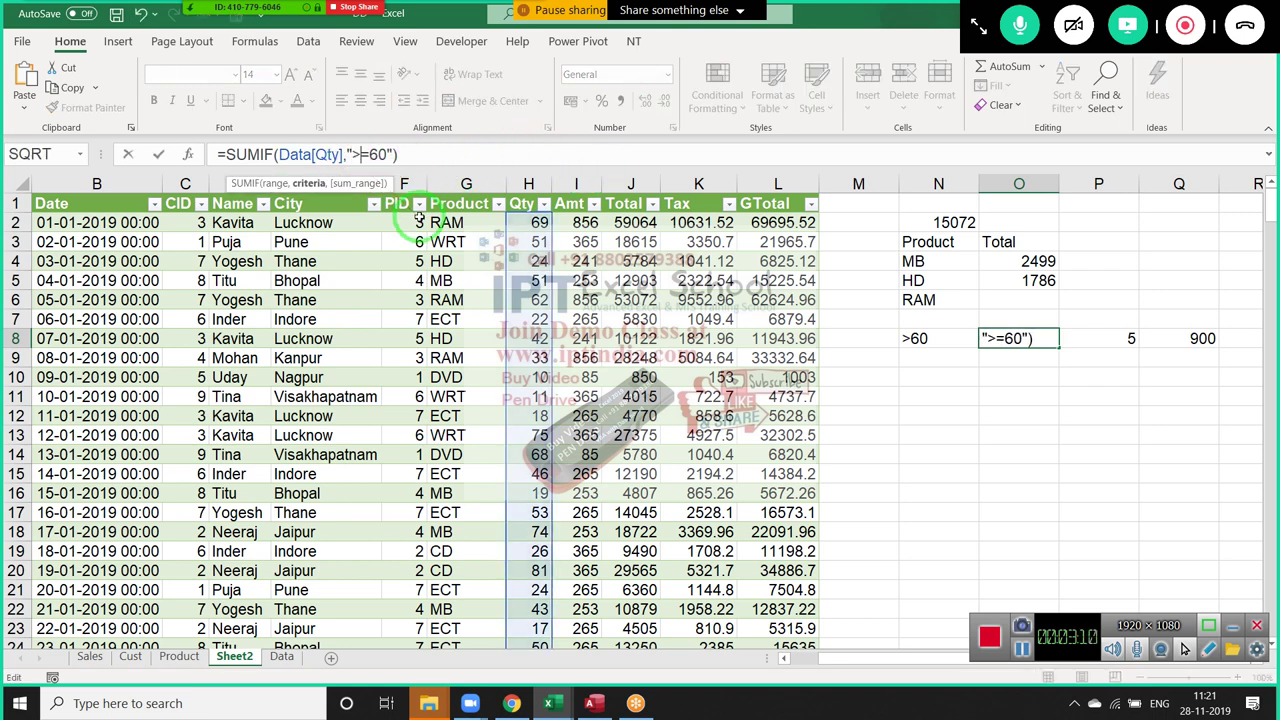
{"action": "key", "text": "Return"}
{"action": "key", "text": "Up"}
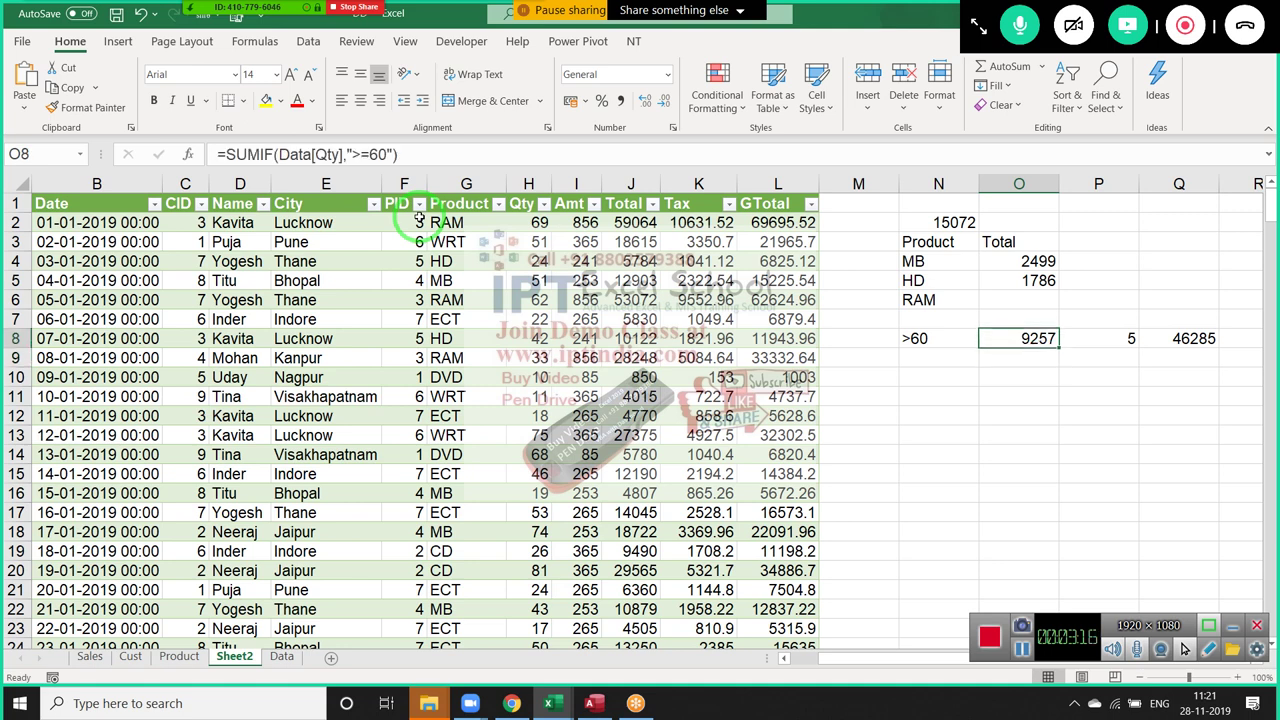
{"action": "key", "text": "Right"}
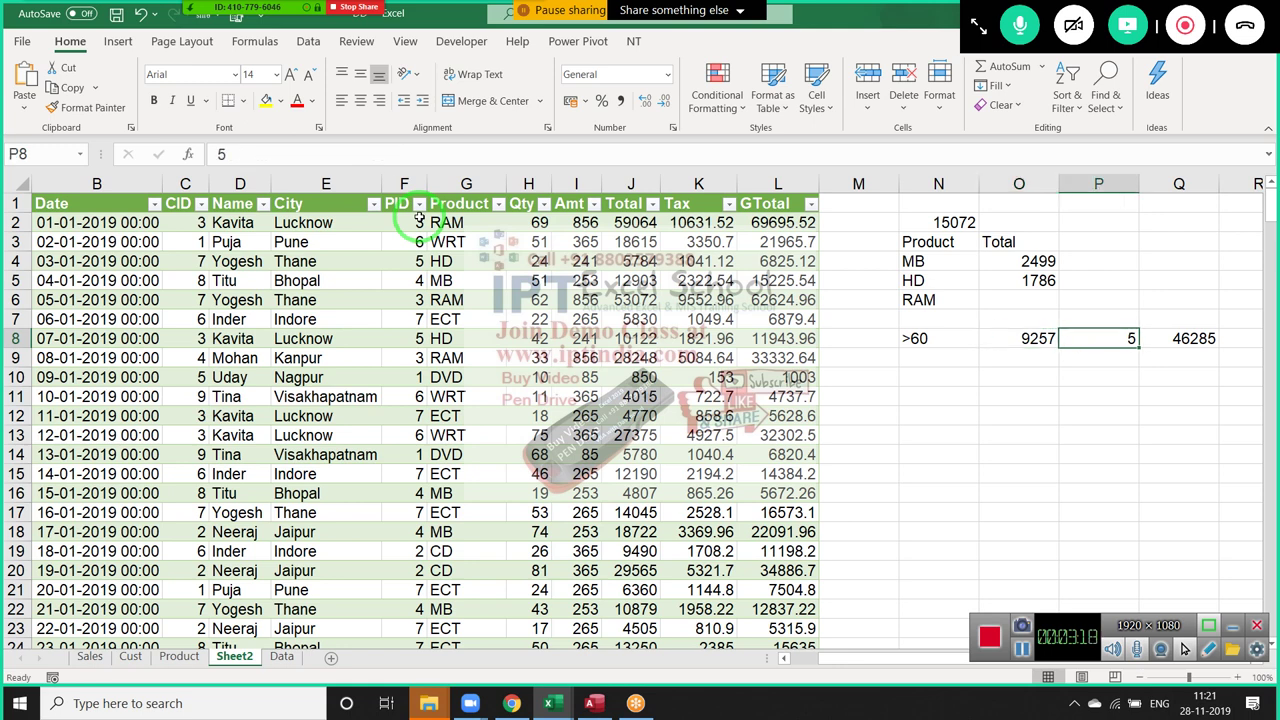
{"action": "key", "text": "Right"}
{"action": "key", "text": "Left"}
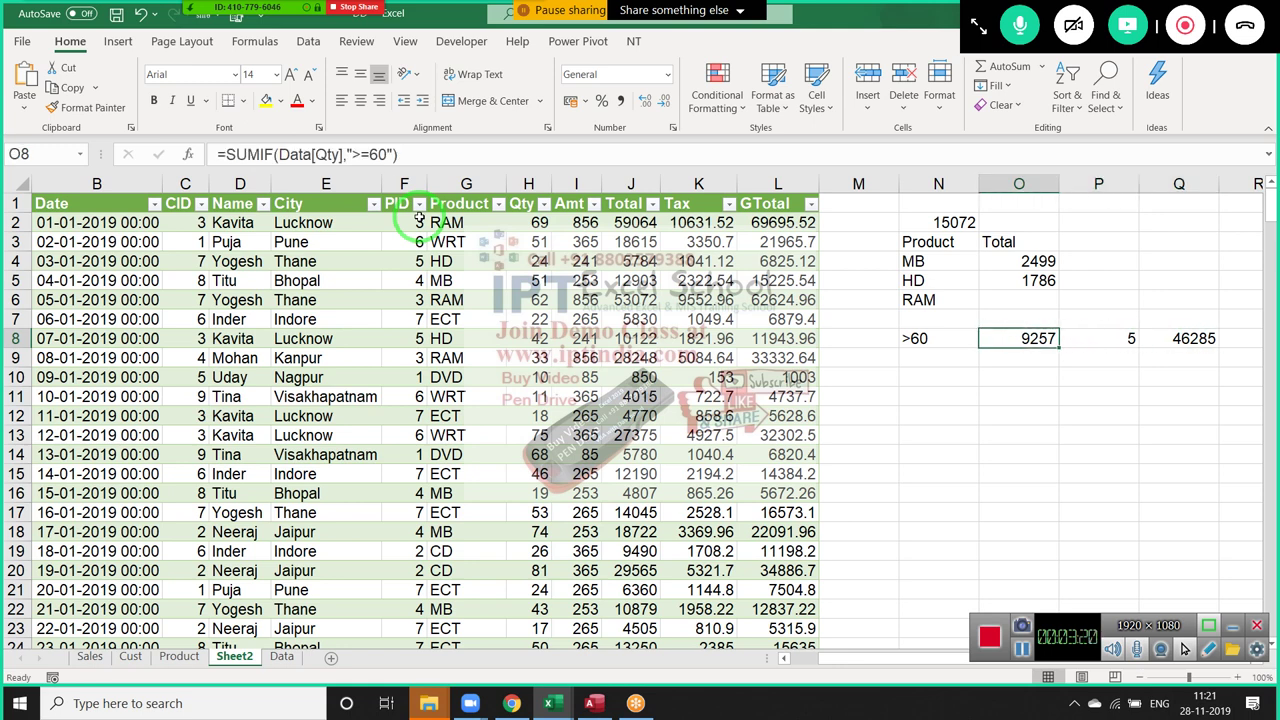
{"action": "key", "text": "F2"}
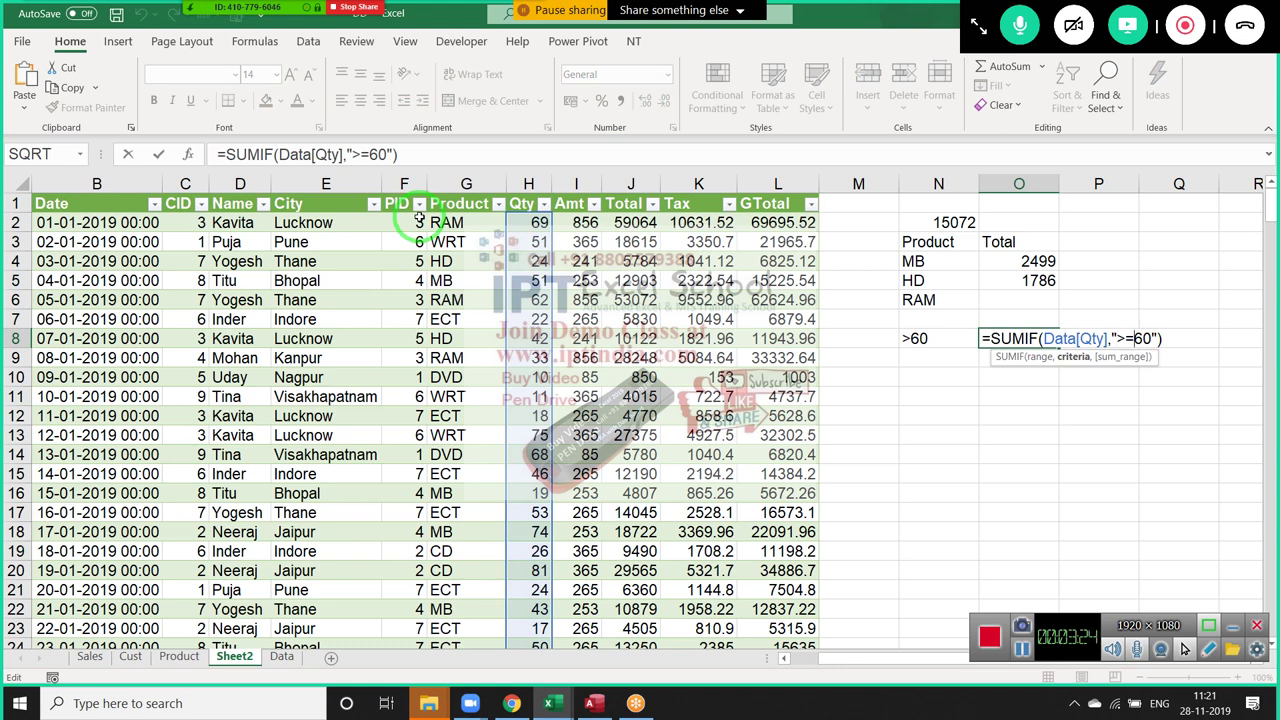
{"action": "key", "text": "Return"}
{"action": "key", "text": "Left"}
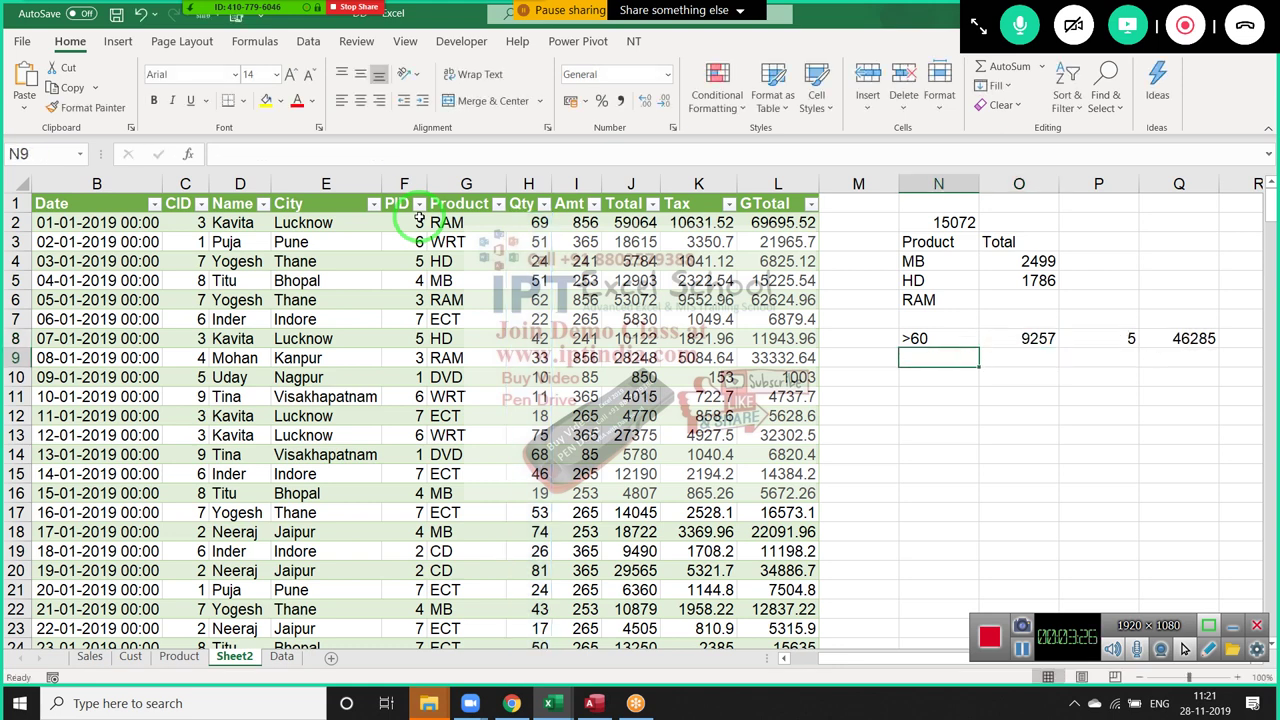
Enter the thresholds 50 and 60 in N9:N10
{"action": "type", "text": "50"}
{"action": "key", "text": "Return"}
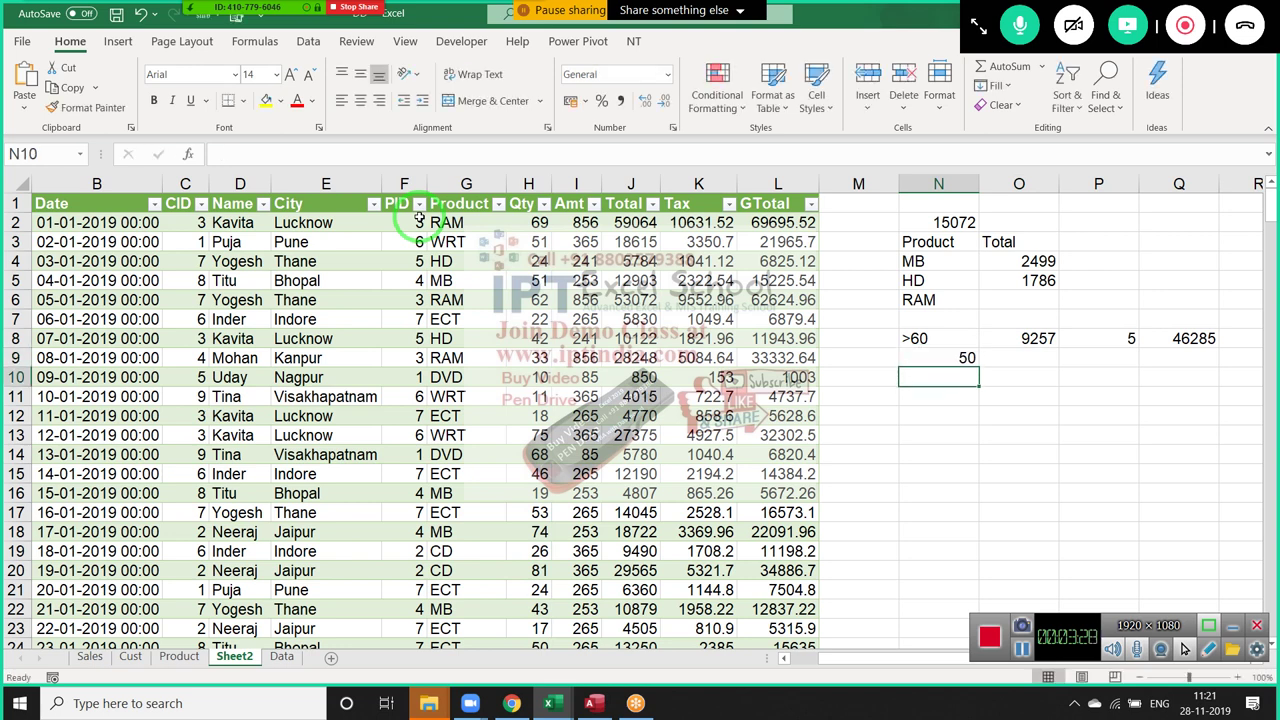
{"action": "type", "text": "60"}
{"action": "key", "text": "Return"}
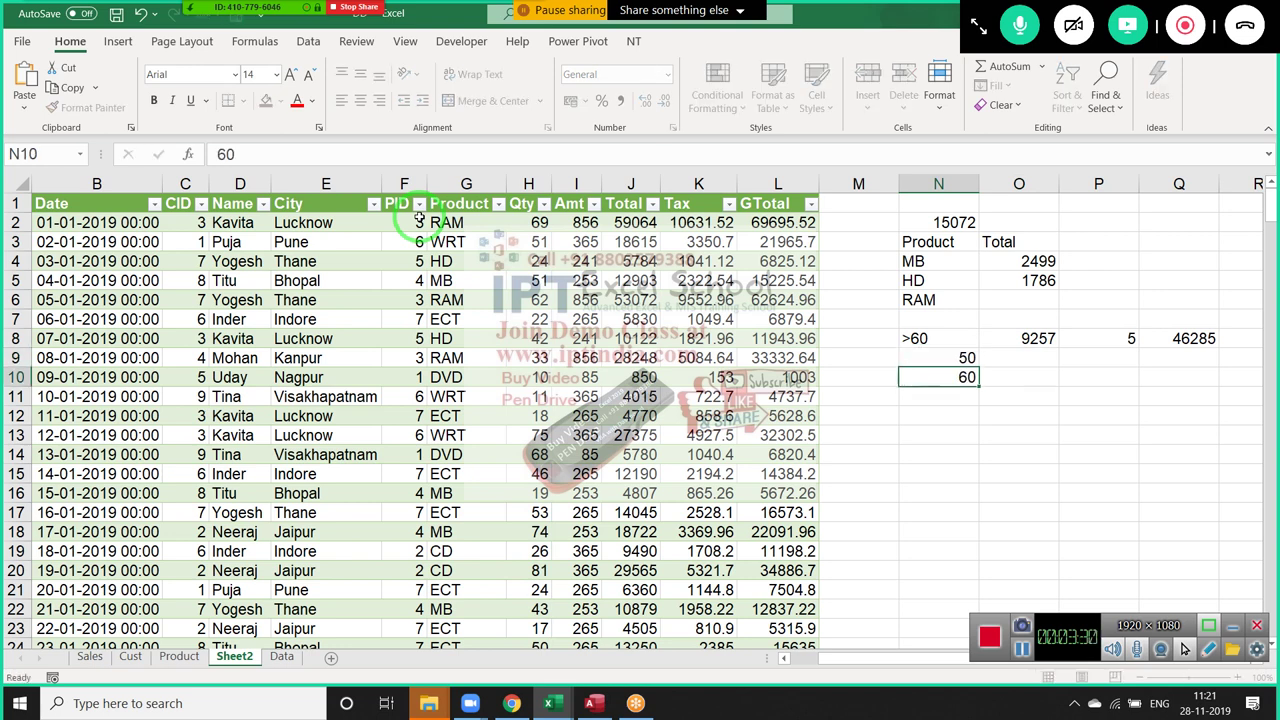
{"action": "key", "text": "Up"}
{"action": "key", "text": "Up"}
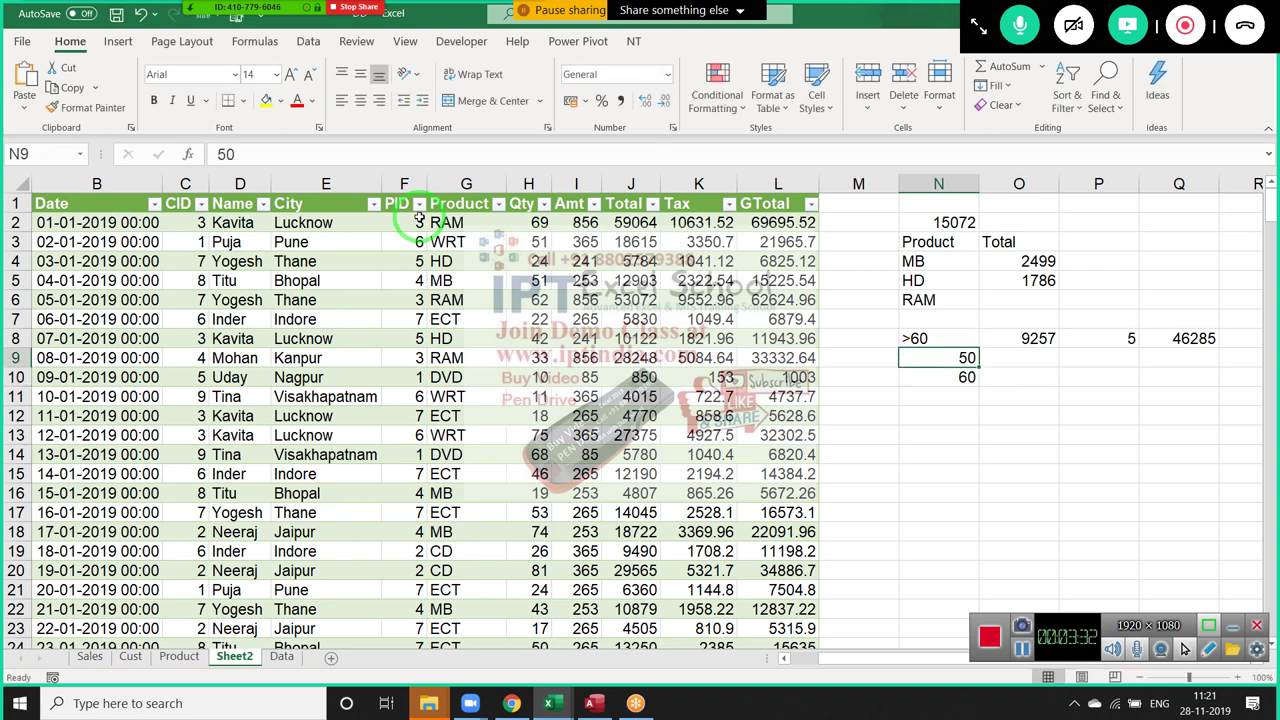
{"action": "key", "text": "Right"}
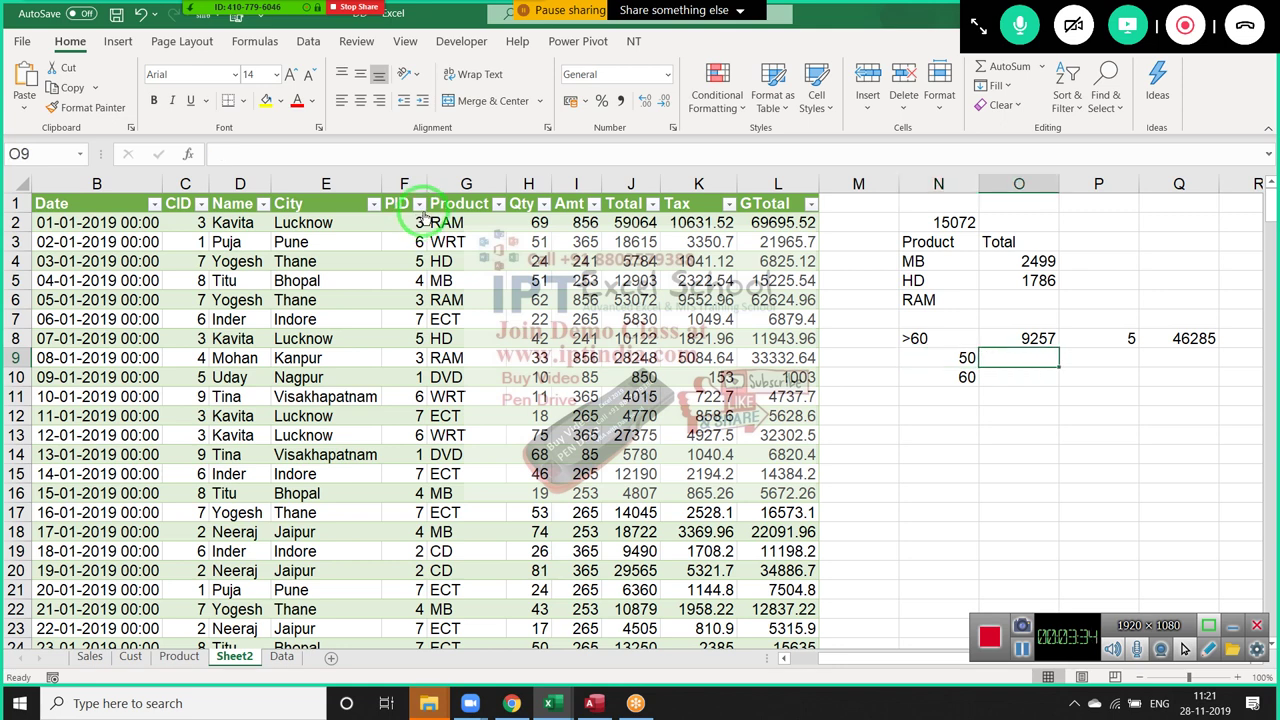
Enter =SUMIF(Data[Qty],">="&N9) in O9 and fill it to O10, giving 11082 and 9257
{"action": "type", "text": "=SUM"}
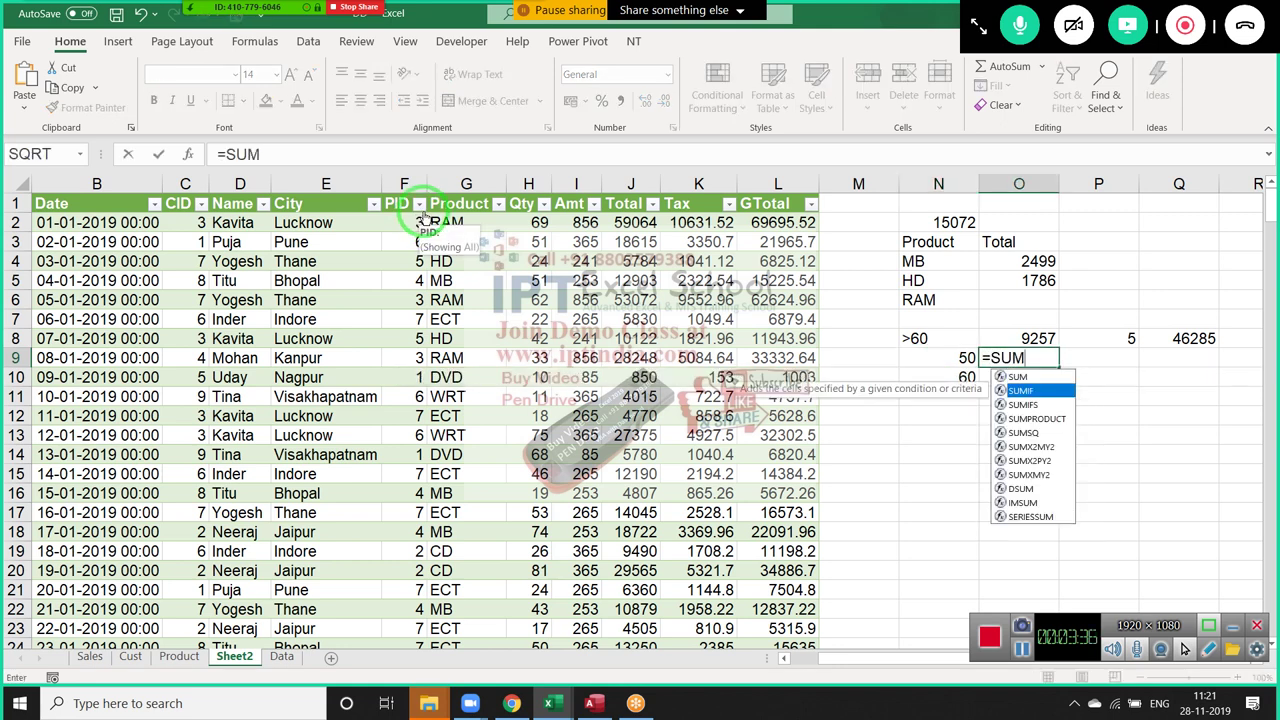
{"action": "type", "text": "IF("}
{"action": "key", "text": "Left"}
{"action": "key", "text": "Left"}
{"action": "key", "text": "Left"}
{"action": "key", "text": "Left"}
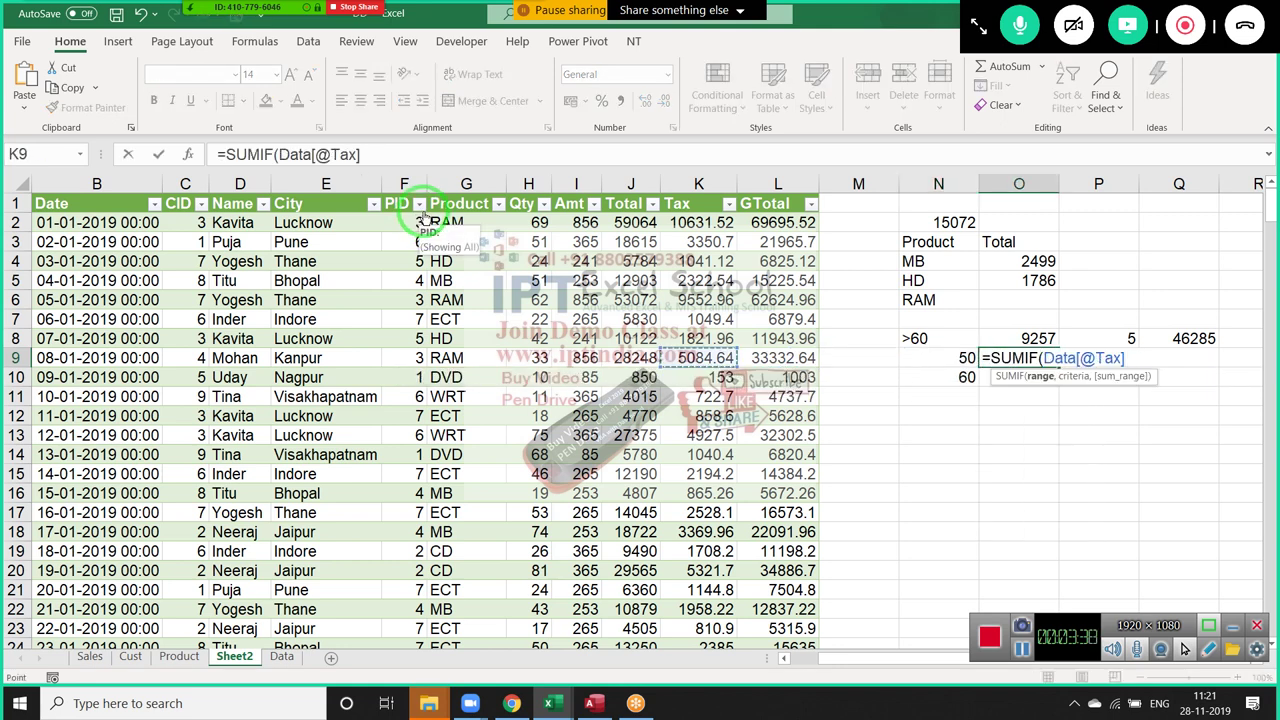
{"action": "key", "text": "Left"}
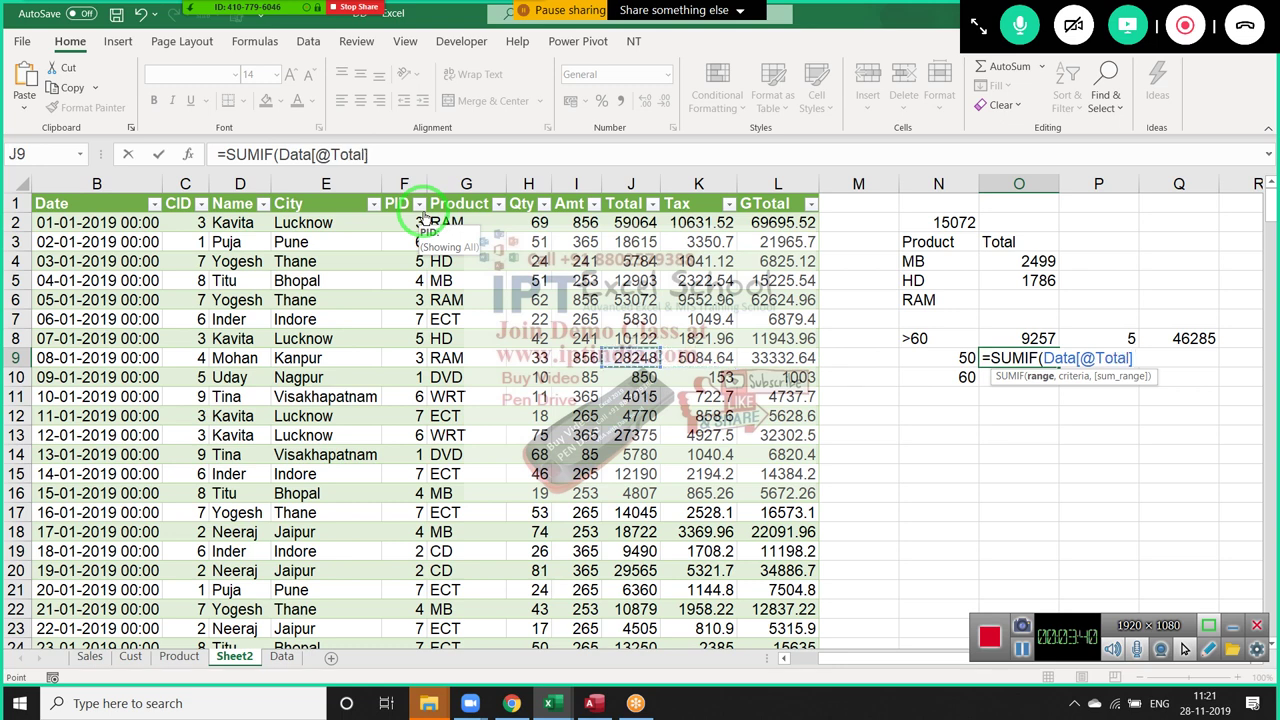
{"action": "key", "text": "Left"}
{"action": "key", "text": "Left"}
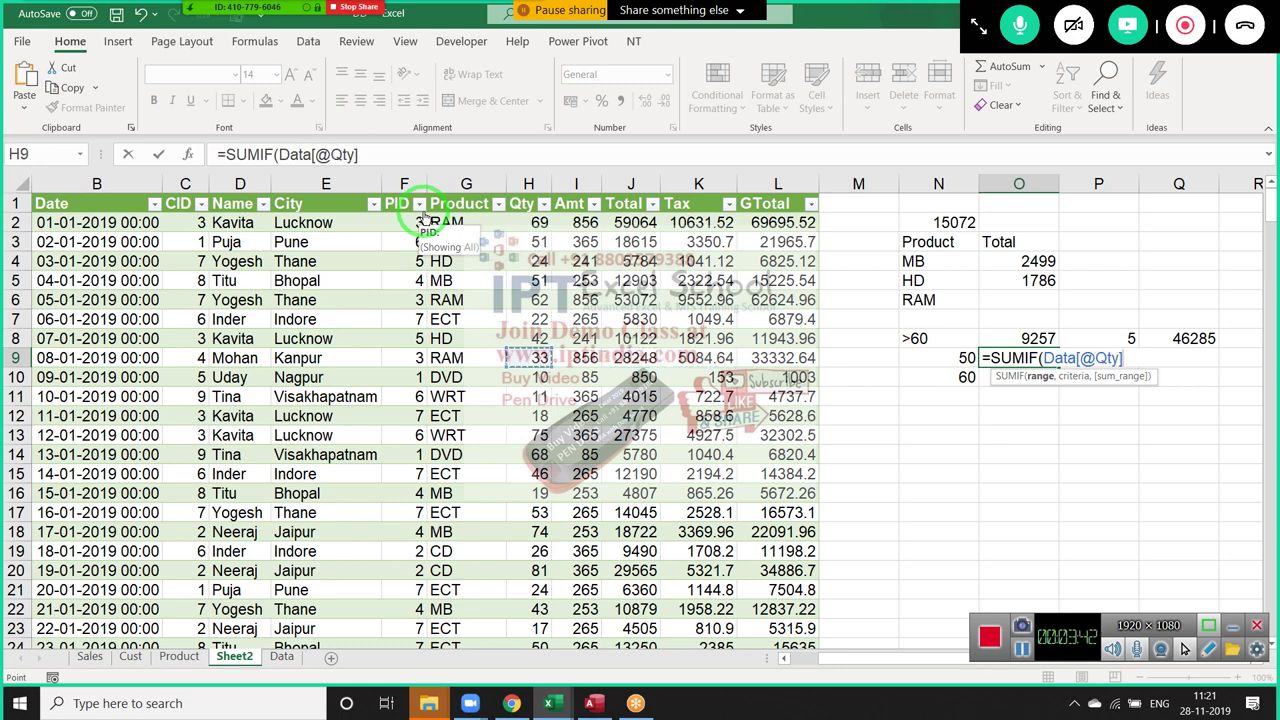
{"action": "key", "text": "ctrl+space"}
{"action": "type", "text": ","}
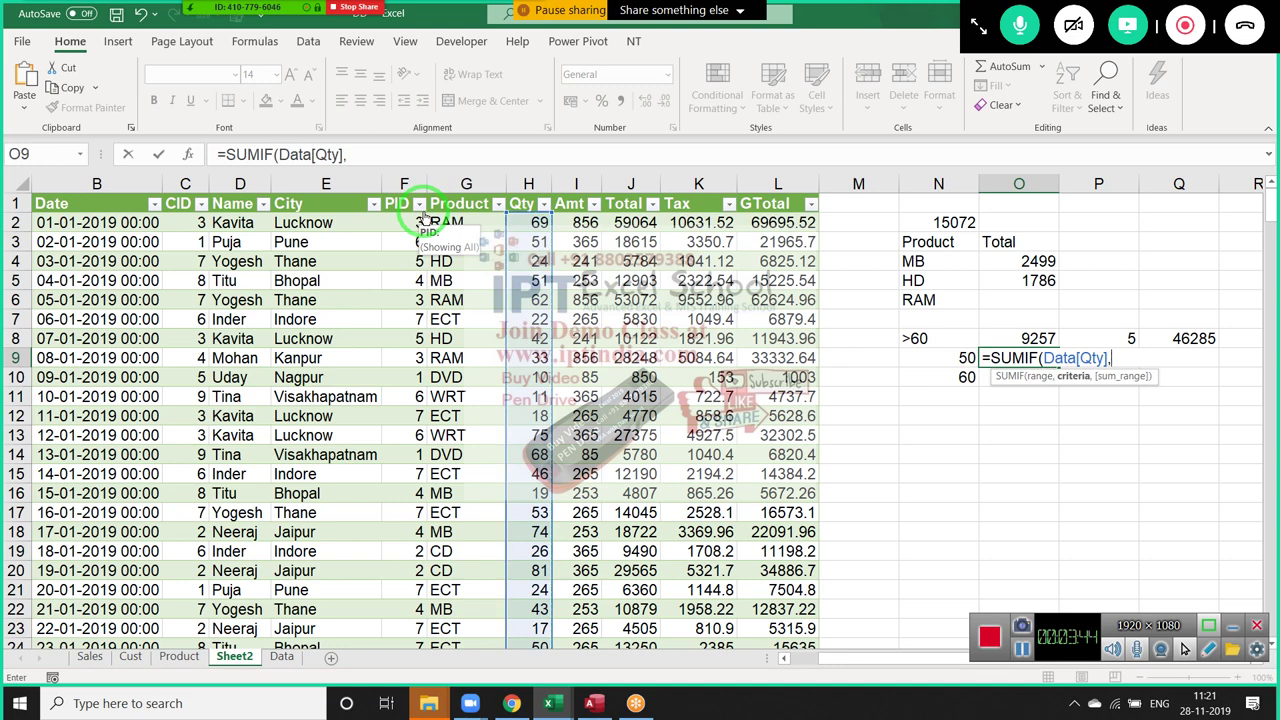
{"action": "type", "text": "\">"}
{"action": "type", "text": "=\"&"}
{"action": "key", "text": "Left"}
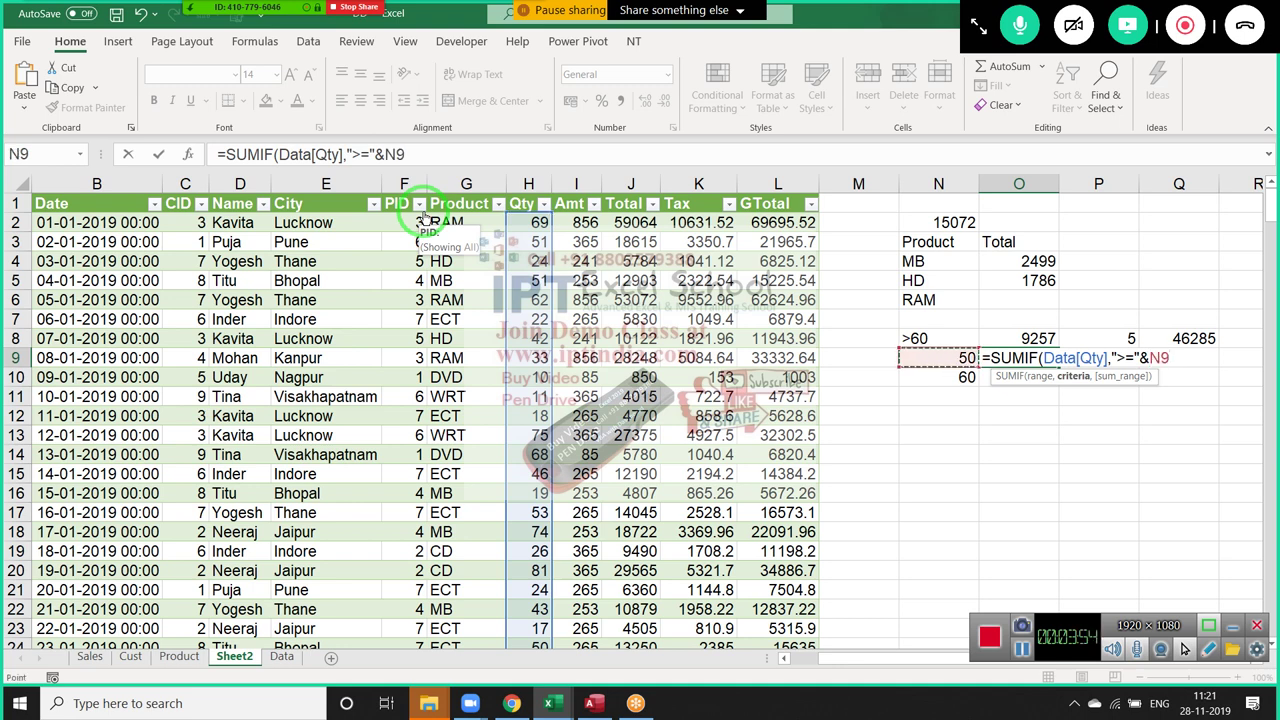
{"action": "key", "text": "Return"}
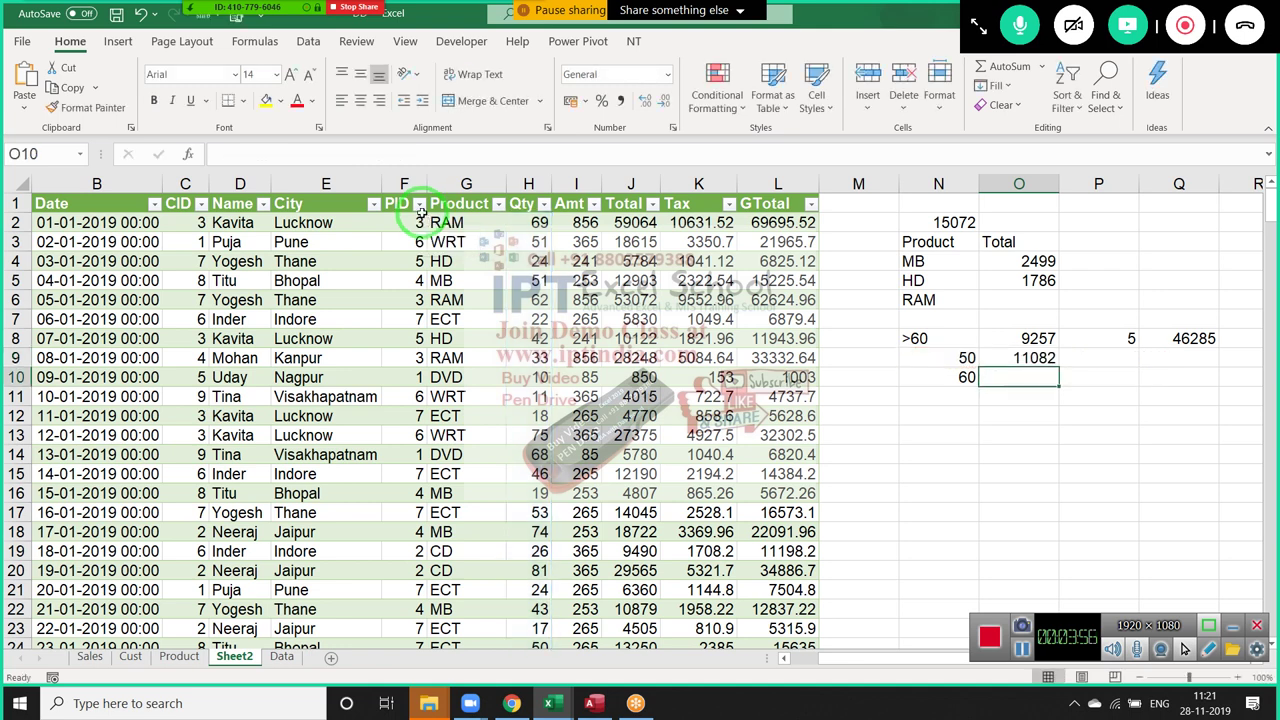
{"action": "key", "text": "ctrl+d"}
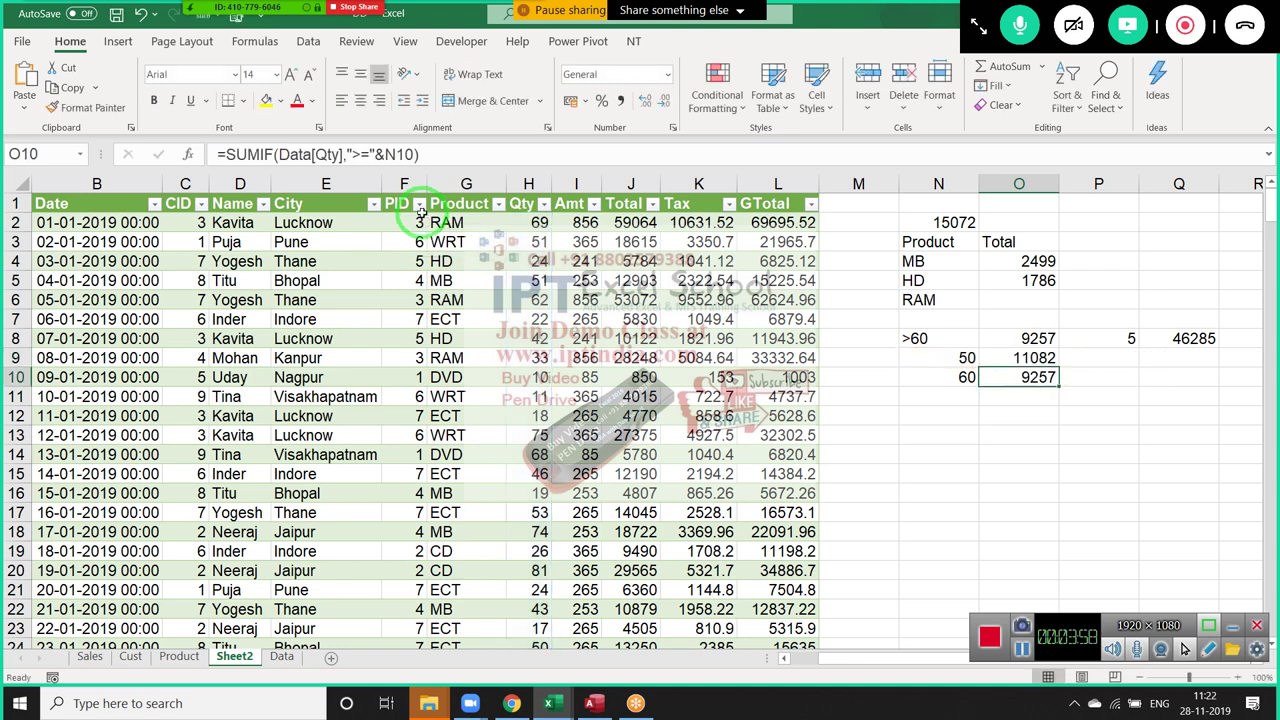
{"action": "key", "text": "Up"}
{"action": "key", "text": "Down"}
{"action": "key", "text": "Up"}
{"action": "key", "text": "Up"}
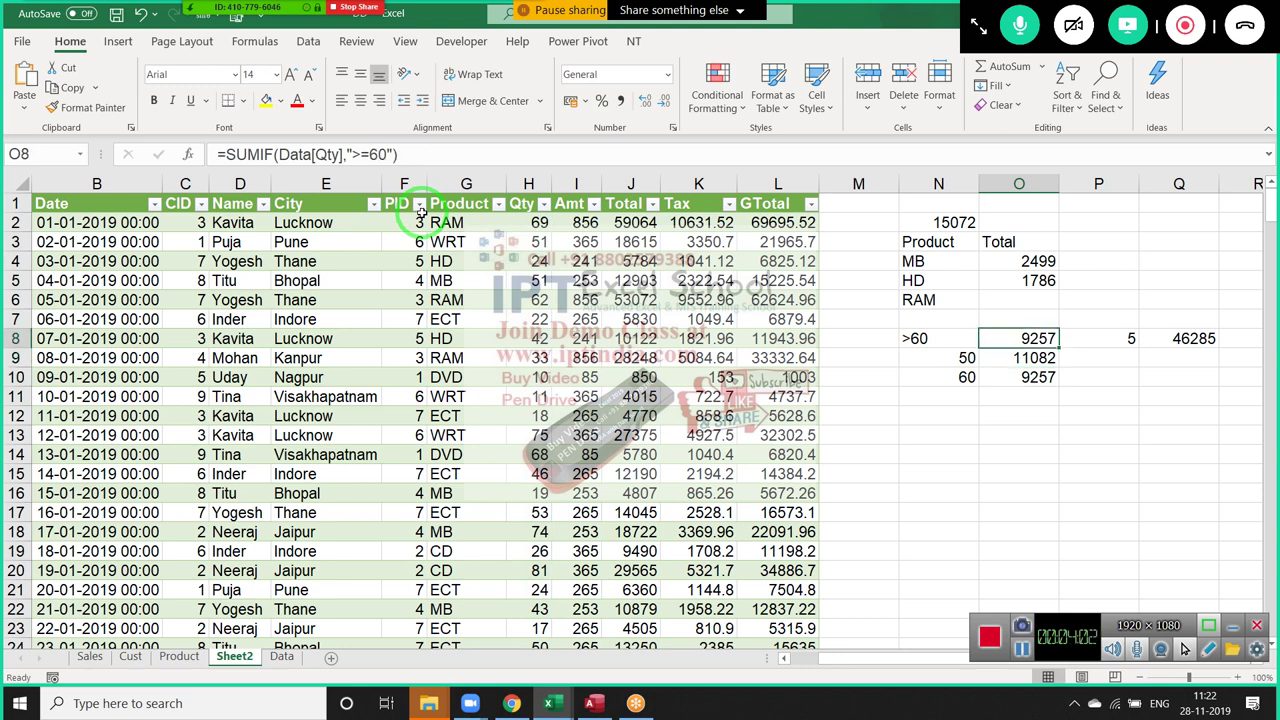
{"action": "key", "text": "Up"}
{"action": "key", "text": "Up"}
{"action": "key", "text": "Up"}
{"action": "key", "text": "F2"}
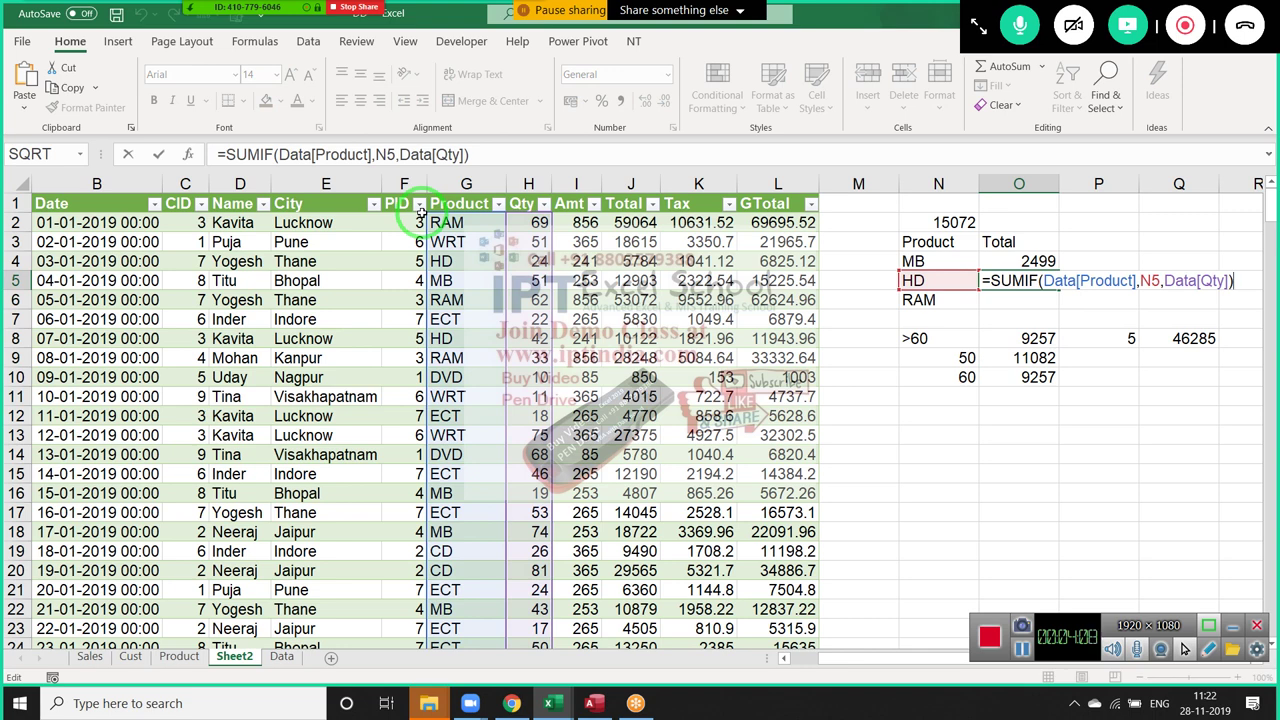
{"action": "key", "text": "Return"}
{"action": "key", "text": "Down"}
{"action": "key", "text": "Down"}
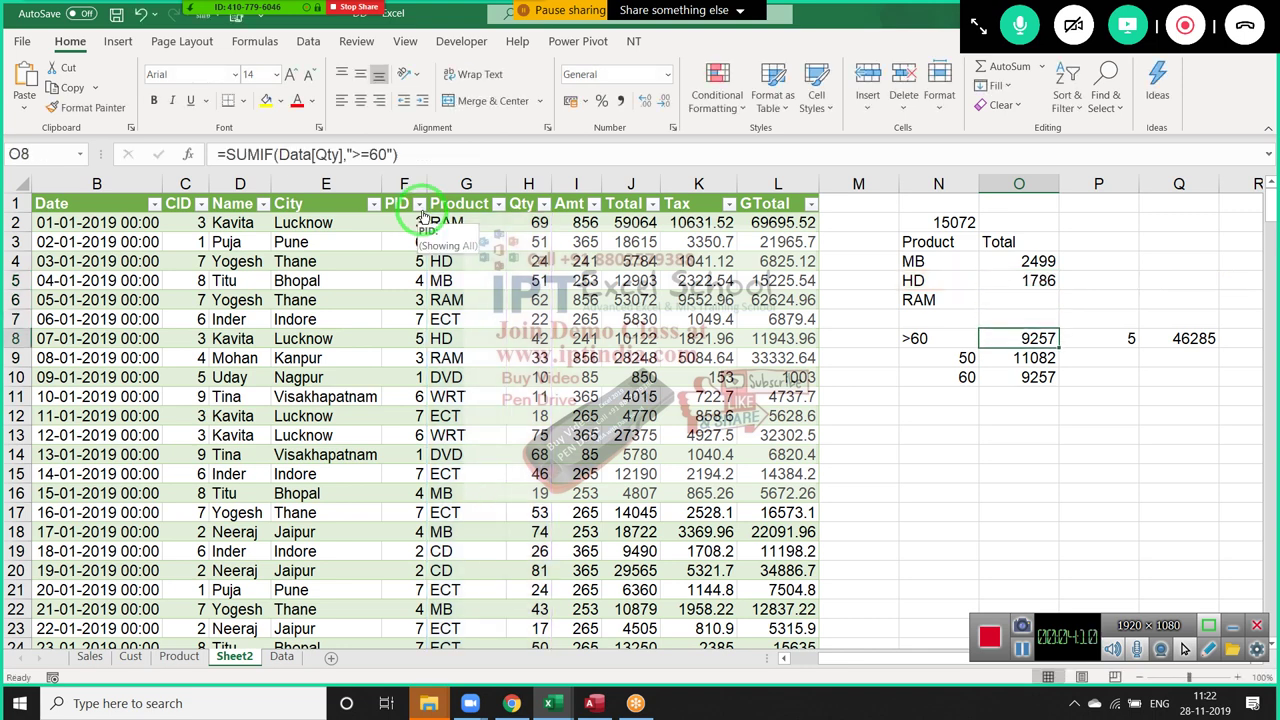
{"action": "key", "text": "F2"}
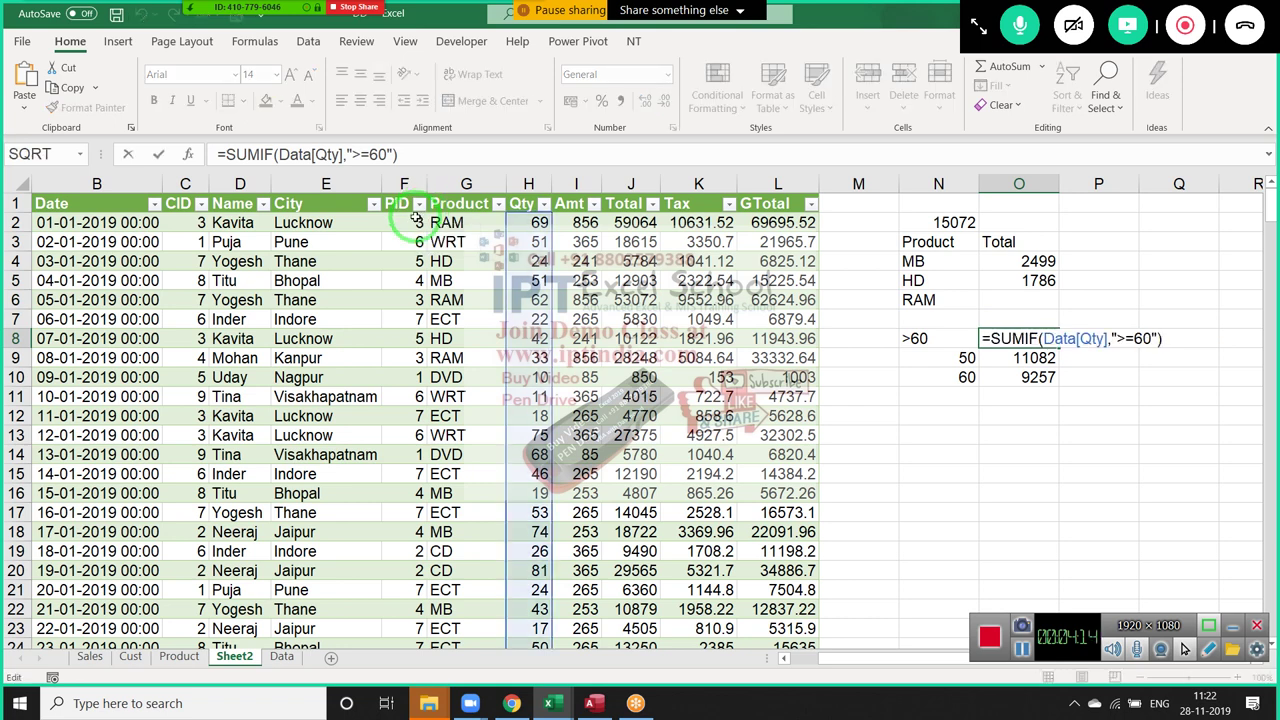
{"action": "key", "text": "Left"}
{"action": "key", "text": "Left"}
{"action": "key", "text": "Left"}
{"action": "key", "text": "Left"}
{"action": "key", "text": "Left"}
{"action": "key", "text": "Left"}
{"action": "key", "text": "Left"}
{"action": "key", "text": "Left"}
{"action": "key", "text": "Left"}
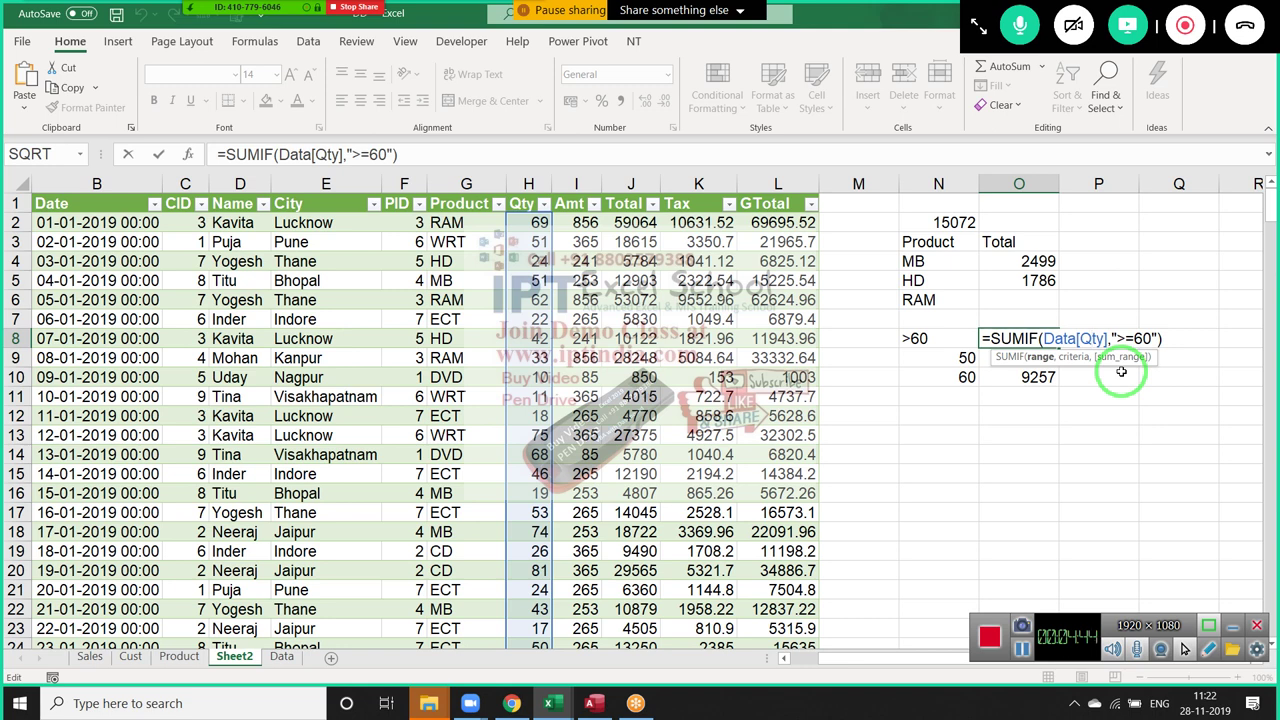
Type the operators >, <, >=, <= and <> into N11:N15
{"action": "key", "text": "Return"}
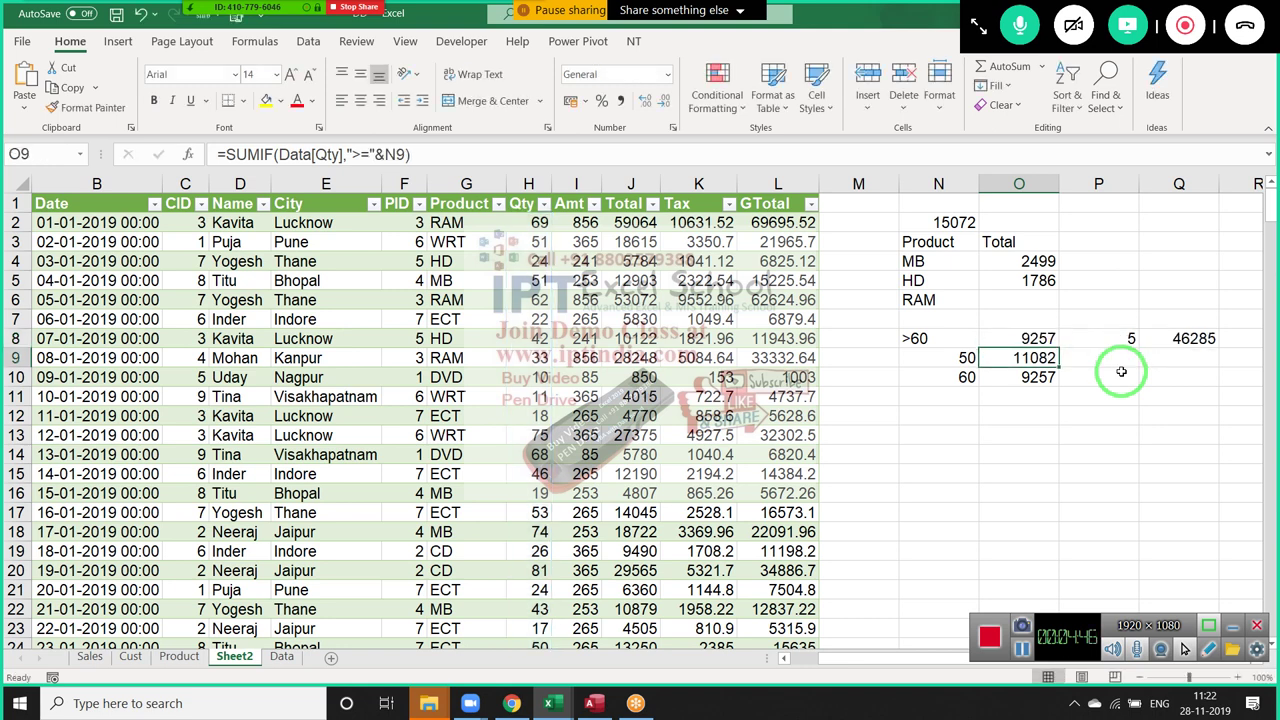
{"action": "key", "text": "Down"}
{"action": "key", "text": "Down"}
{"action": "key", "text": "Left"}
{"action": "type", "text": ">"}
{"action": "key", "text": "Return"}
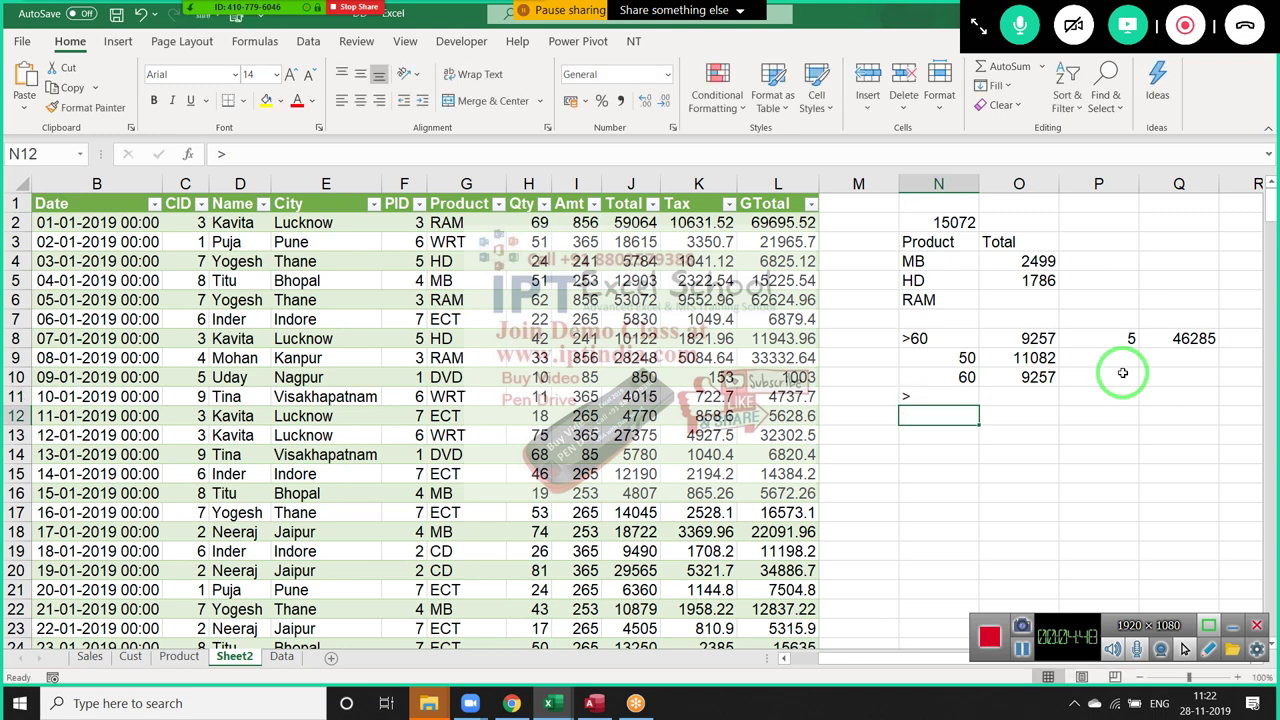
{"action": "type", "text": "<"}
{"action": "key", "text": "Return"}
{"action": "type", "text": ">="}
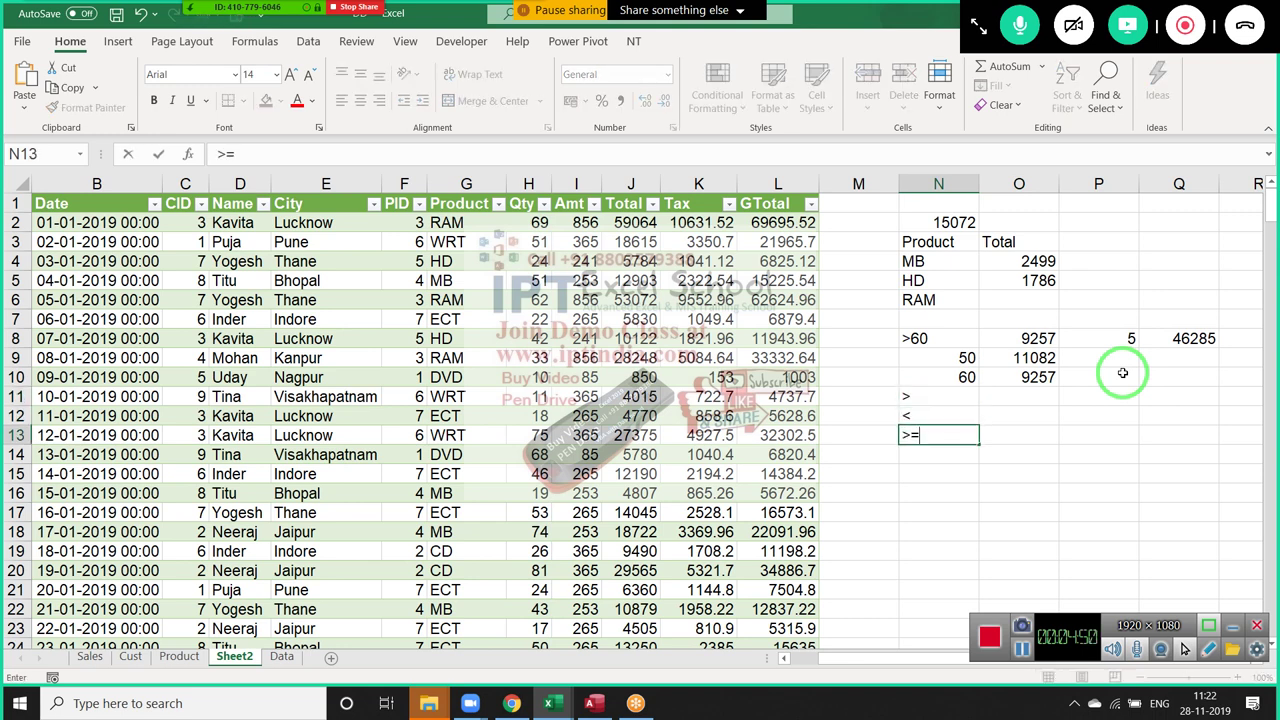
{"action": "key", "text": "Return"}
{"action": "type", "text": "<="}
{"action": "key", "text": "Return"}
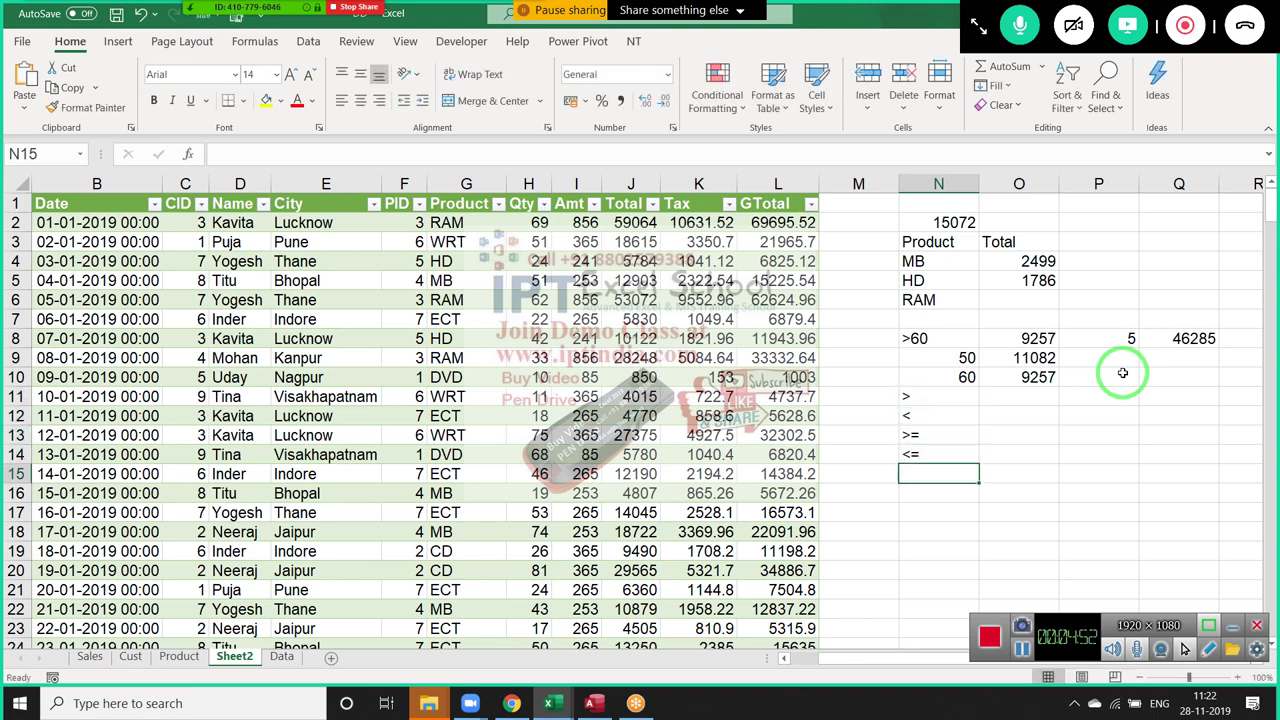
{"action": "type", "text": "<>"}
{"action": "key", "text": "Return"}
{"action": "key", "text": "Up"}
{"action": "left_click", "coordinate": [160, 14]}
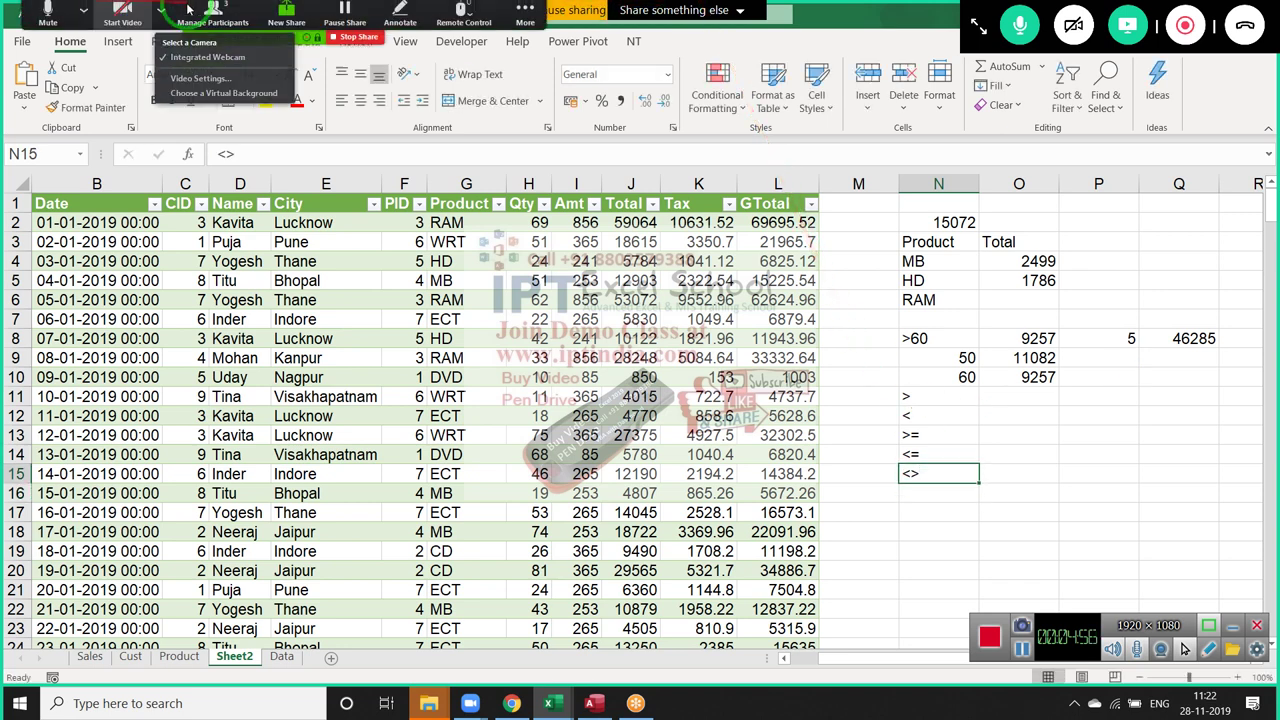
{"action": "left_click", "coordinate": [240, 26]}
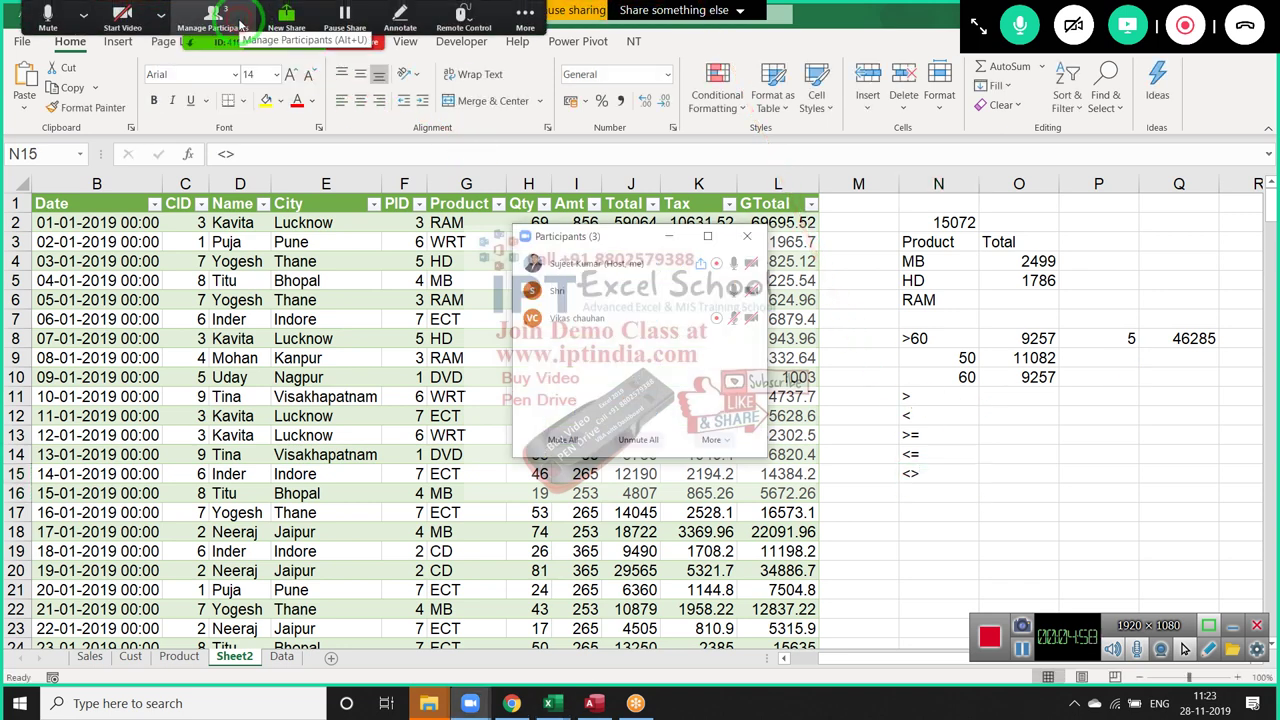
{"action": "left_click", "coordinate": [747, 236]}
{"action": "left_click", "coordinate": [918, 470]}
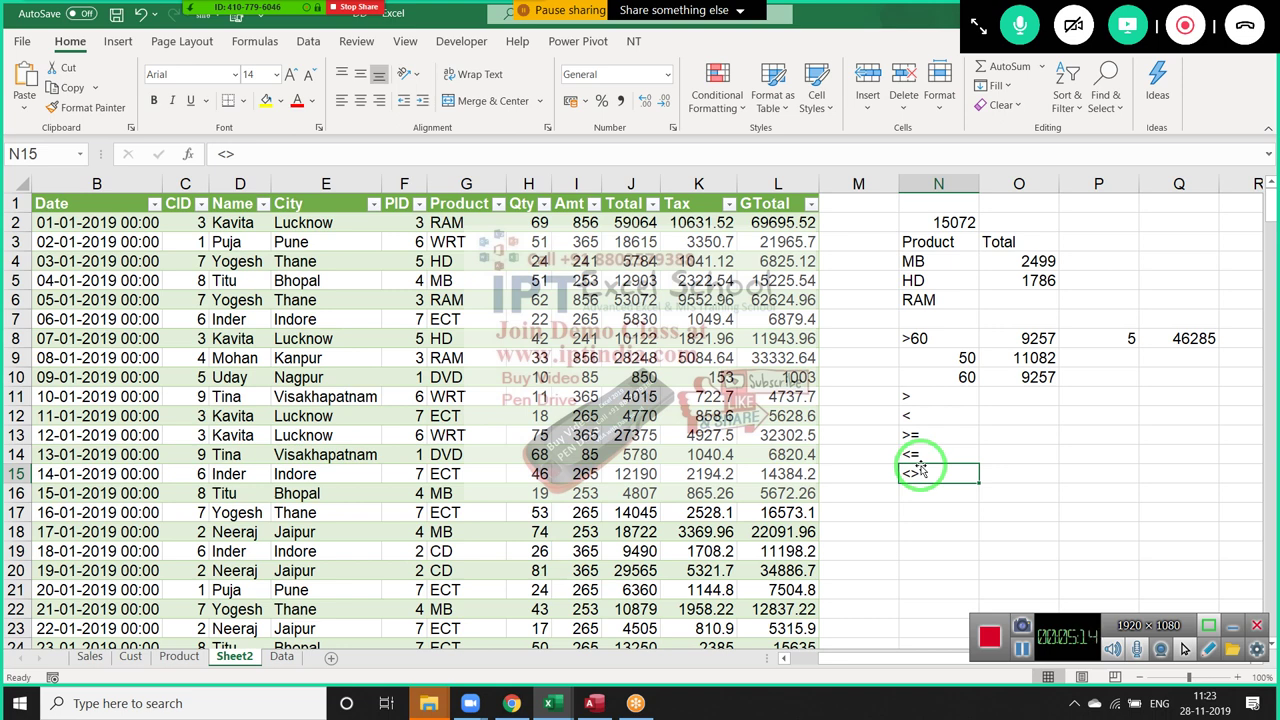
{"action": "key", "text": "Up"}
{"action": "key", "text": "Up"}
{"action": "key", "text": "Up"}
{"action": "key", "text": "Up"}
{"action": "key", "text": "Down"}
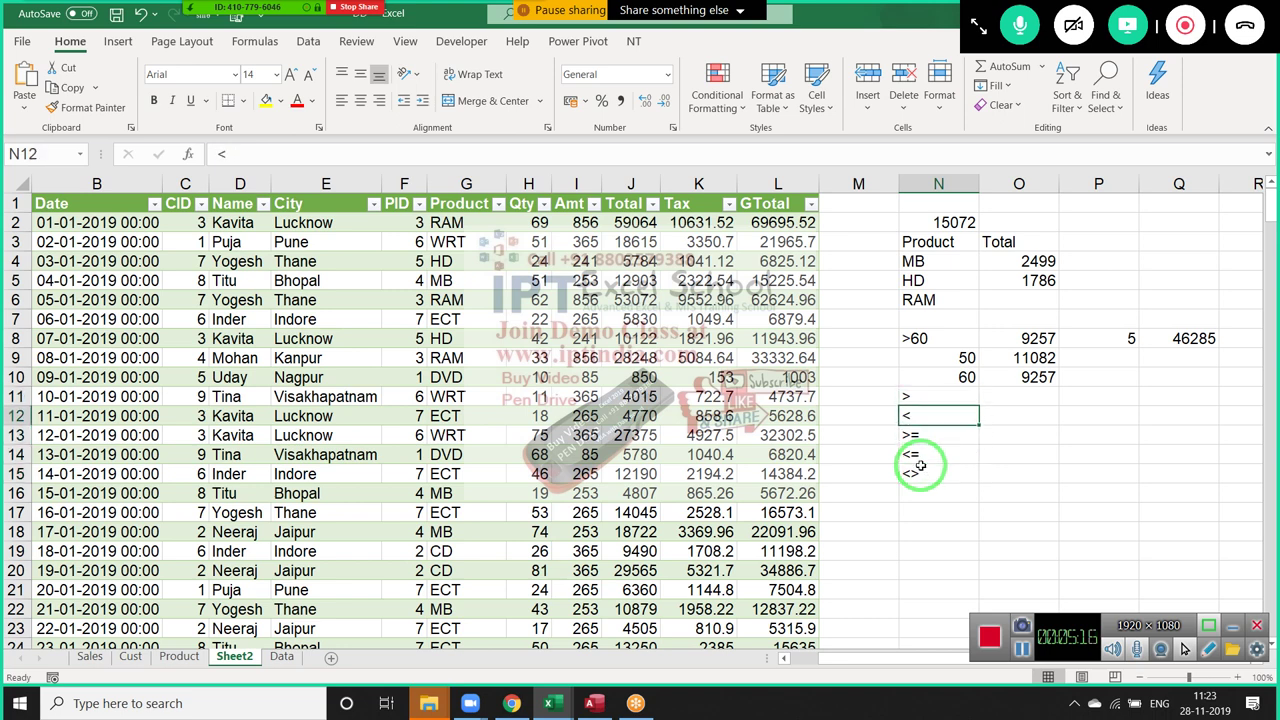
{"action": "key", "text": "Down"}
{"action": "key", "text": "Down"}
{"action": "key", "text": "Down"}
{"action": "key", "text": "Down"}
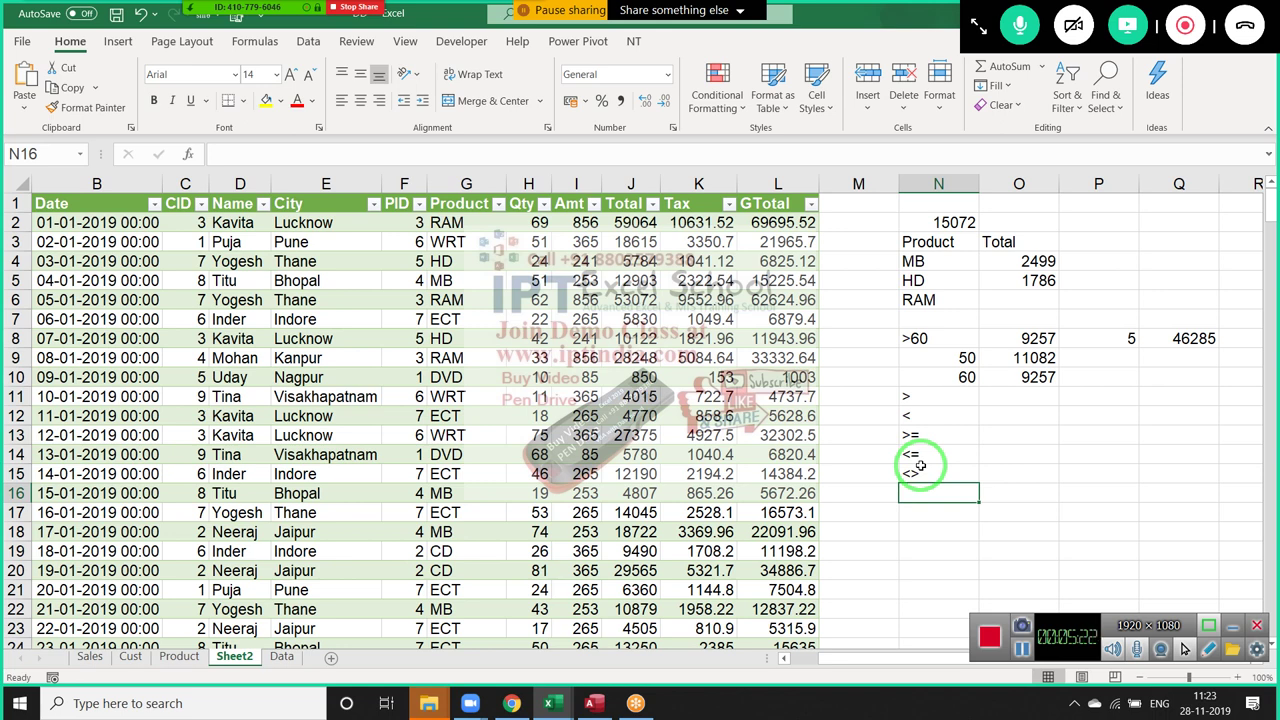
{"action": "key", "text": "Left"}
{"action": "key", "text": "Left"}
{"action": "key", "text": "Left"}
{"action": "key", "text": "Left"}
{"action": "key", "text": "Left"}
{"action": "key", "text": "Left"}
{"action": "key", "text": "Left"}
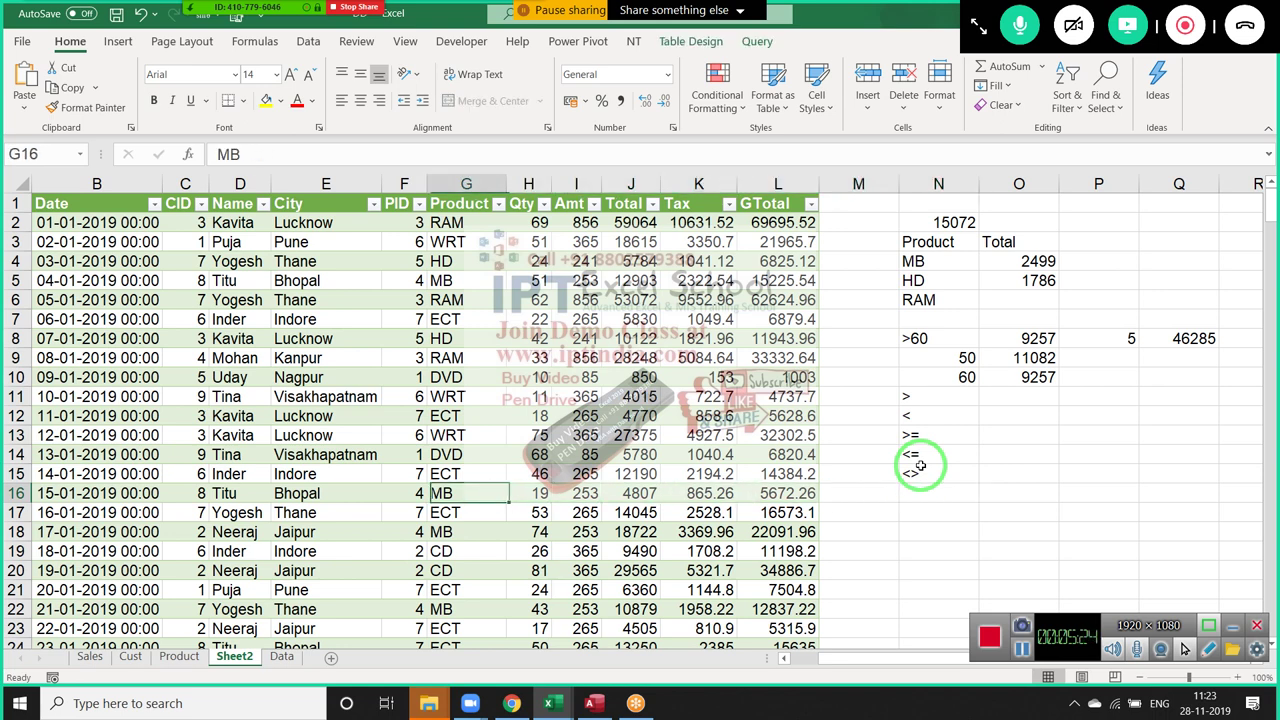
{"action": "key", "text": "Left"}
{"action": "key", "text": "Left"}
{"action": "key", "text": "Left"}
{"action": "key", "text": "Right"}
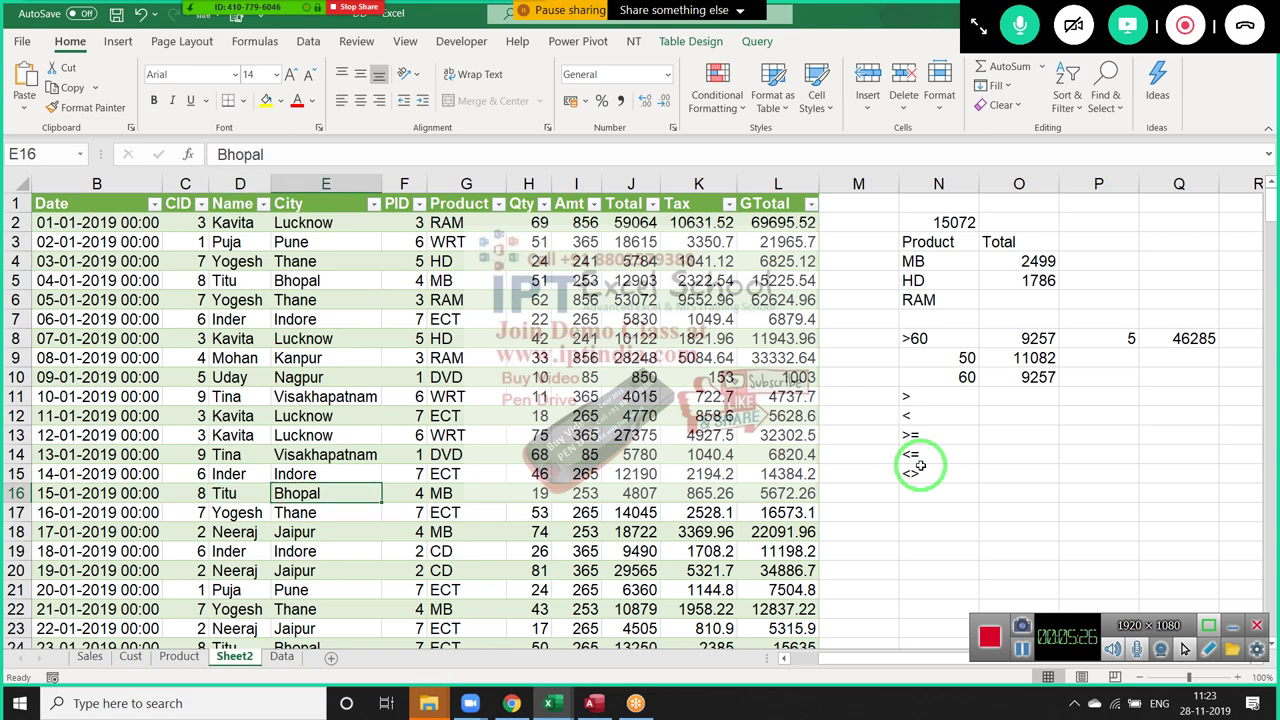
Replace the cities in E18 and E22 with Delhi
{"action": "key", "text": "Down"}
{"action": "key", "text": "Down"}
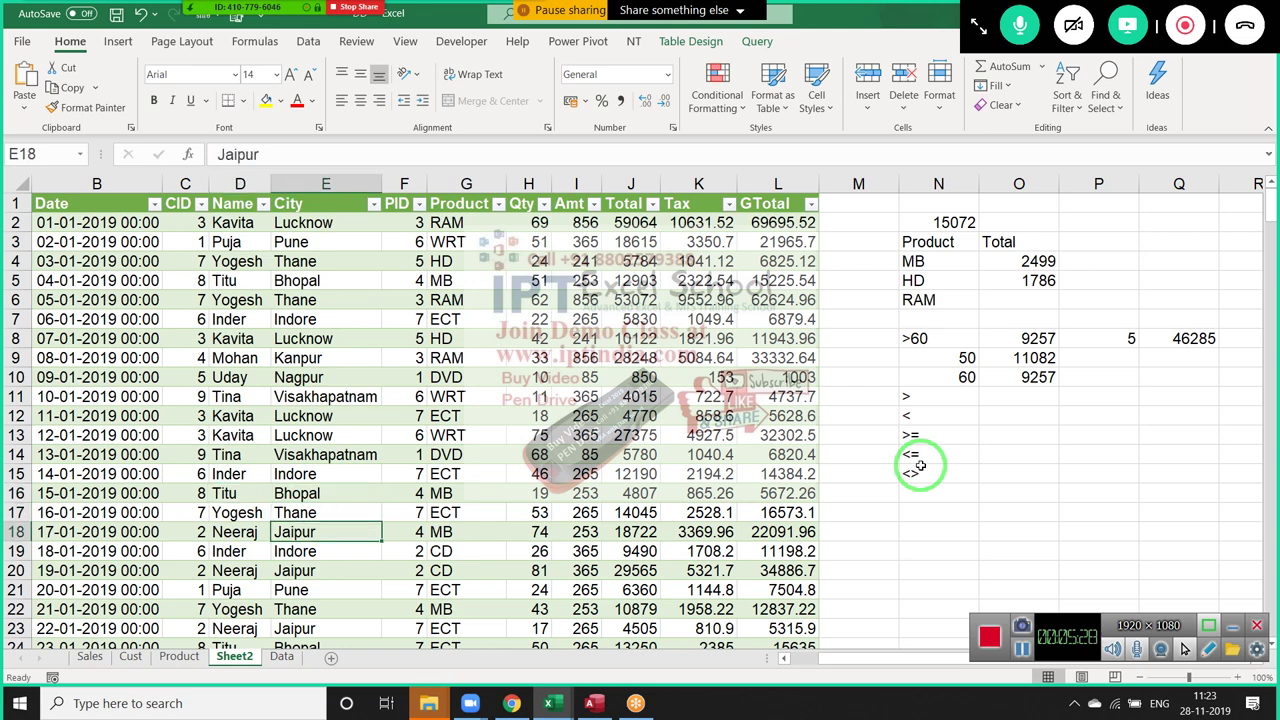
{"action": "type", "text": "d"}
{"action": "key", "text": "BackSpace"}
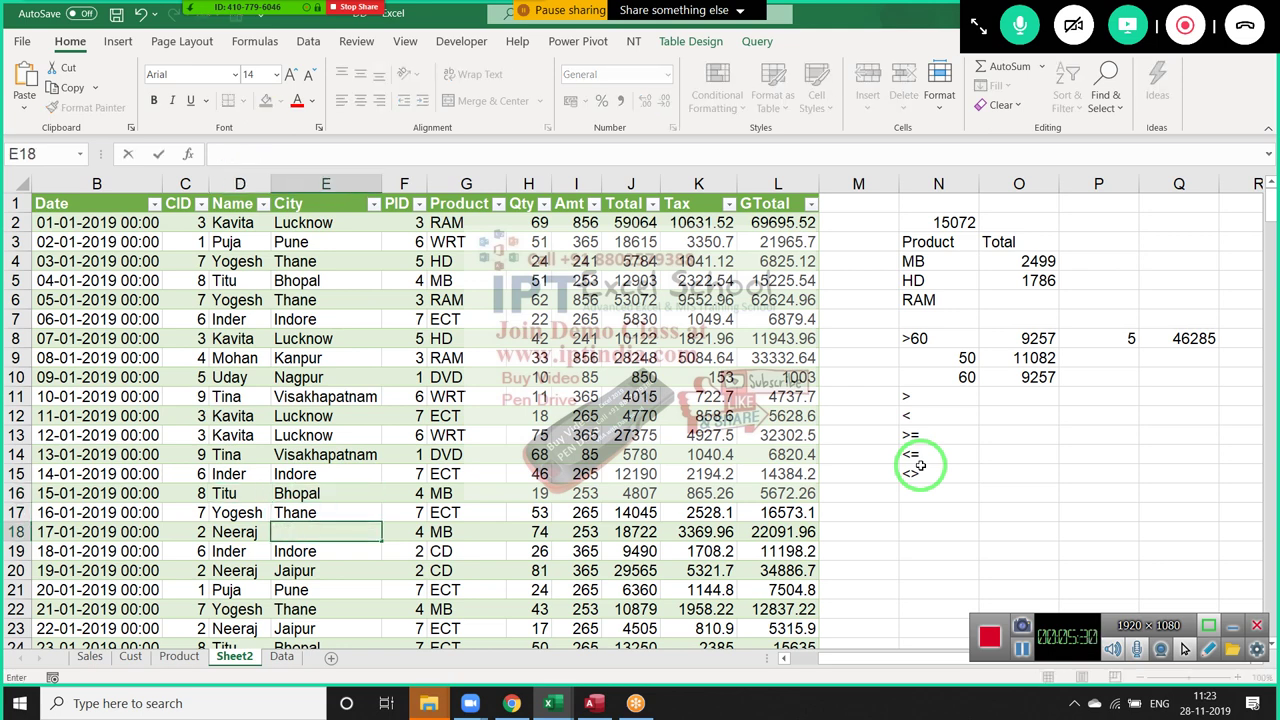
{"action": "type", "text": "Delhi"}
{"action": "key", "text": "Return"}
{"action": "key", "text": "Down"}
{"action": "key", "text": "Down"}
{"action": "key", "text": "Down"}
{"action": "type", "text": "De"}
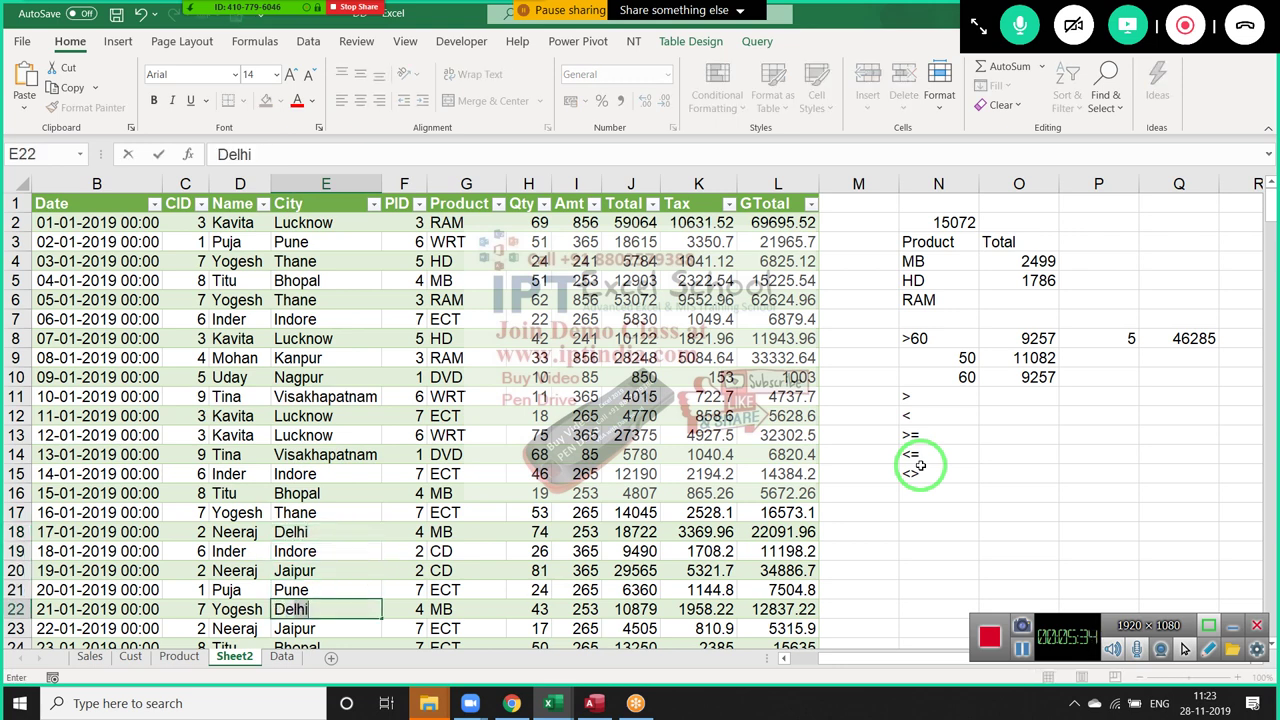
{"action": "type", "text": "lhi"}
{"action": "key", "text": "Return"}
Change E10's city from Nagpur to New Delhi
{"action": "key", "text": "Up"}
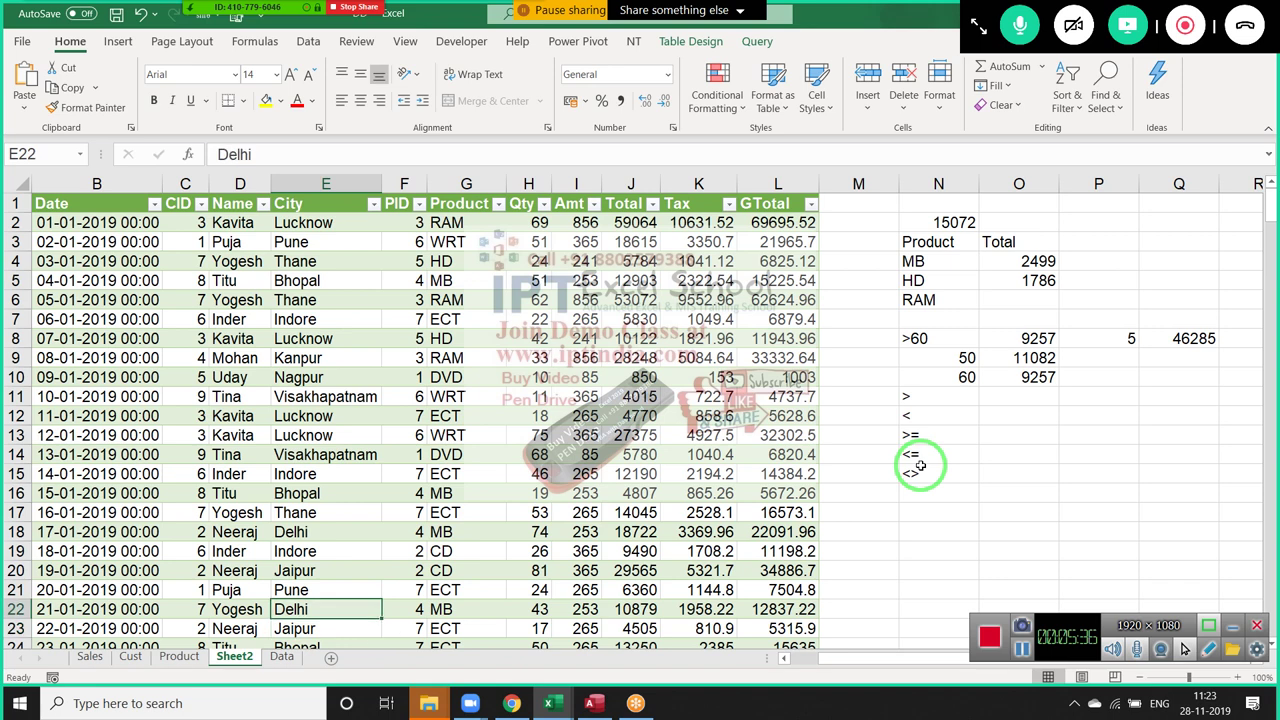
{"action": "key", "text": "Up"}
{"action": "key", "text": "Up"}
{"action": "key", "text": "Up"}
{"action": "key", "text": "F2"}
{"action": "key", "text": "BackSpace"}
{"action": "key", "text": "BackSpace"}
{"action": "key", "text": "BackSpace"}
{"action": "type", "text": "New"}
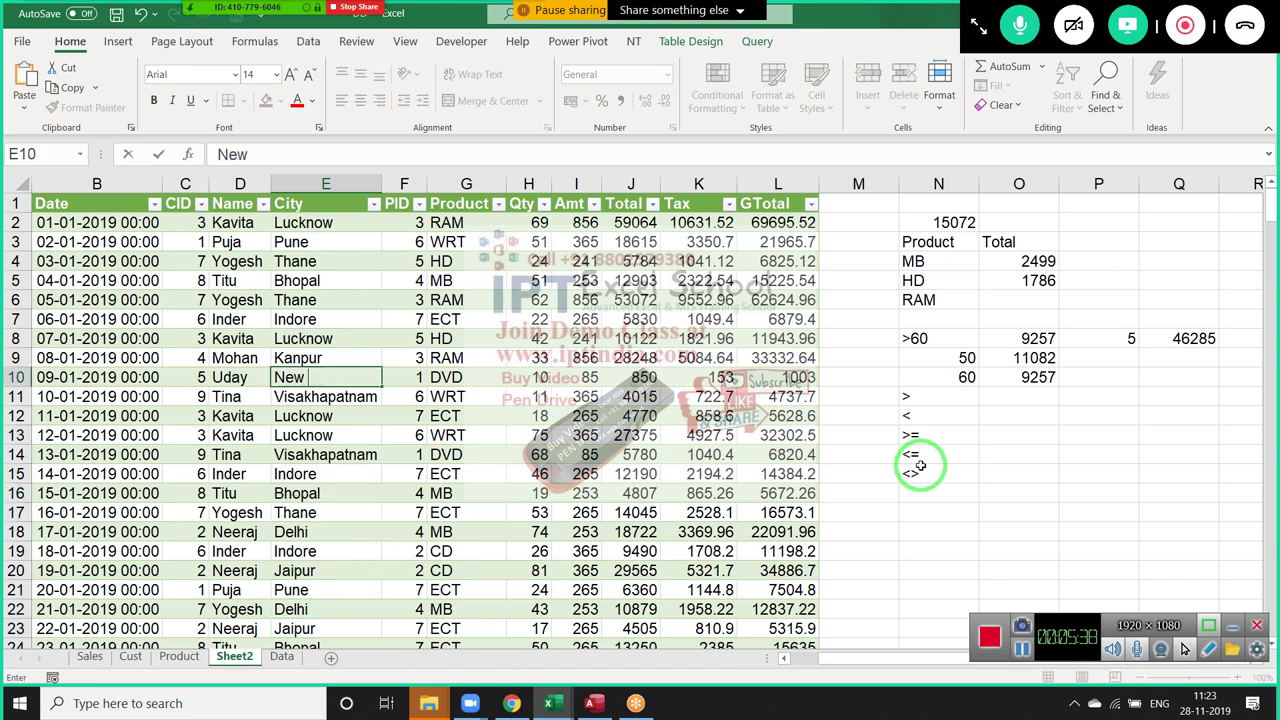
{"action": "type", "text": " Delh"}
{"action": "type", "text": "i"}
{"action": "key", "text": "Return"}
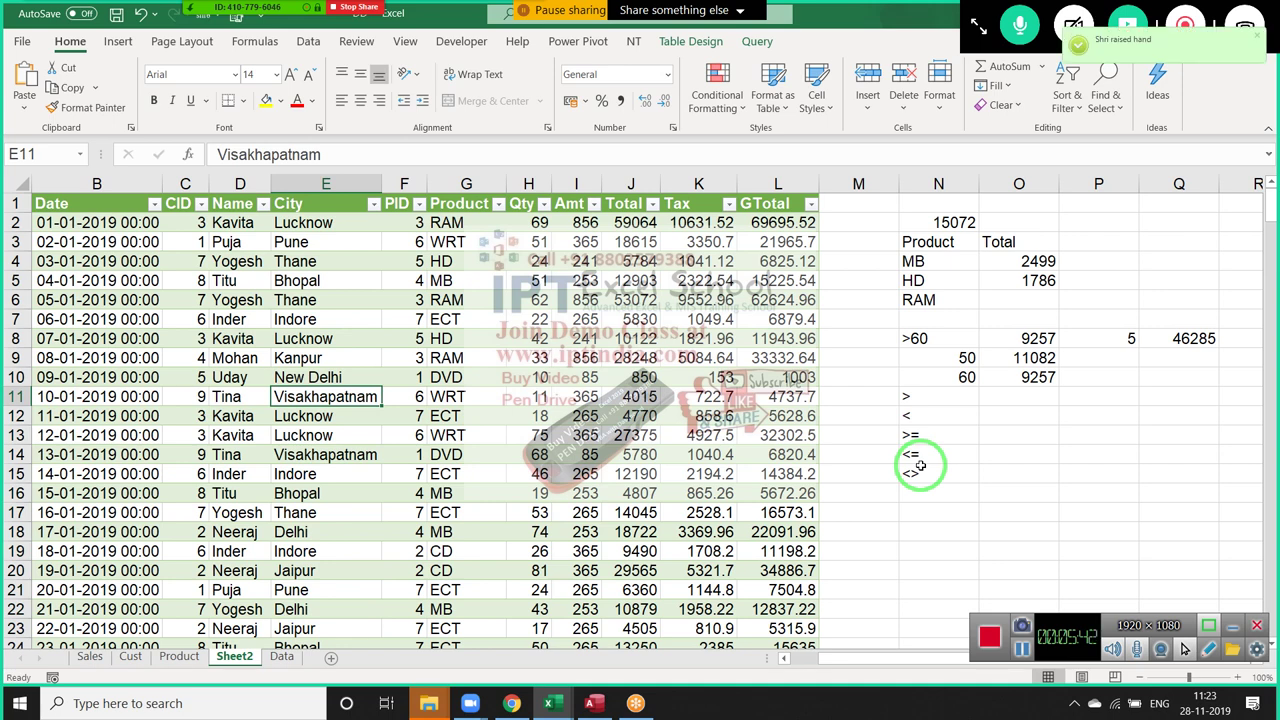
{"action": "key", "text": "Right"}
{"action": "key", "text": "Right"}
{"action": "key", "text": "Right"}
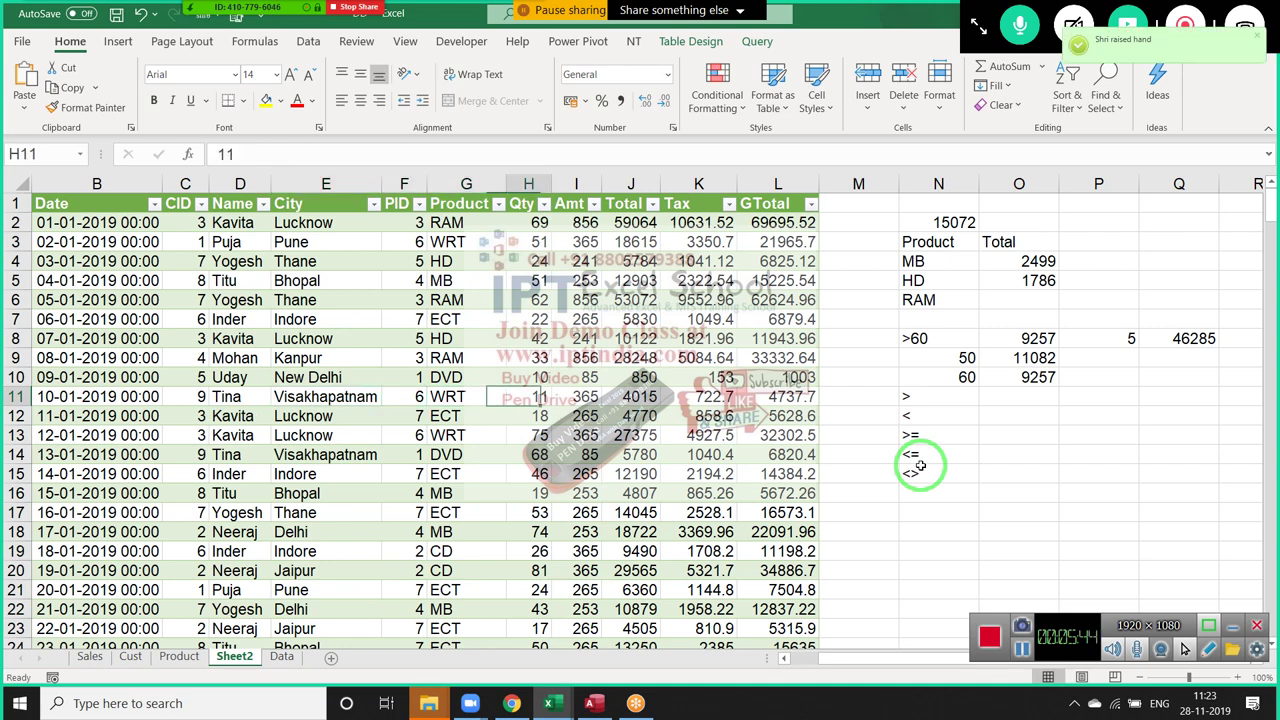
{"action": "key", "text": "ctrl+Right"}
{"action": "key", "text": "Down"}
{"action": "key", "text": "Down"}
{"action": "key", "text": "Down"}
{"action": "key", "text": "Down"}
{"action": "key", "text": "Down"}
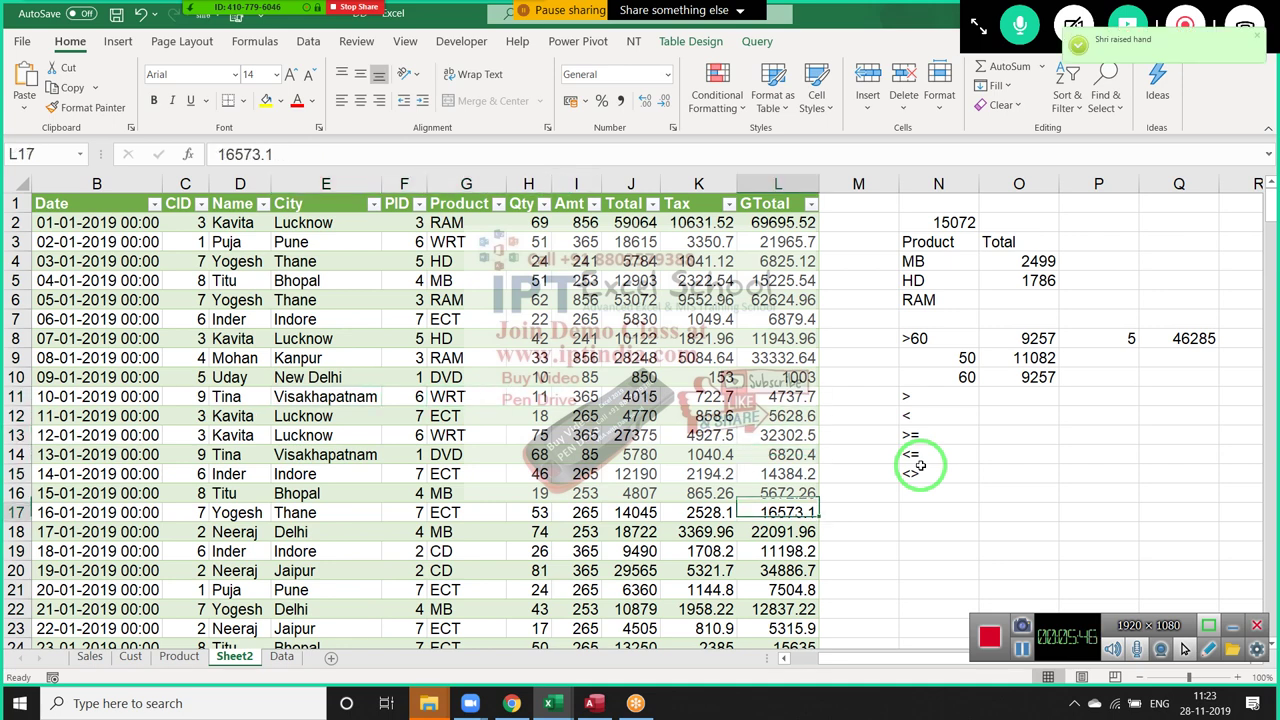
{"action": "key", "text": "Right"}
{"action": "key", "text": "Right"}
Label N17 'Delhi' and start a SUMIF in O17 over the whole City column
{"action": "type", "text": "Del"}
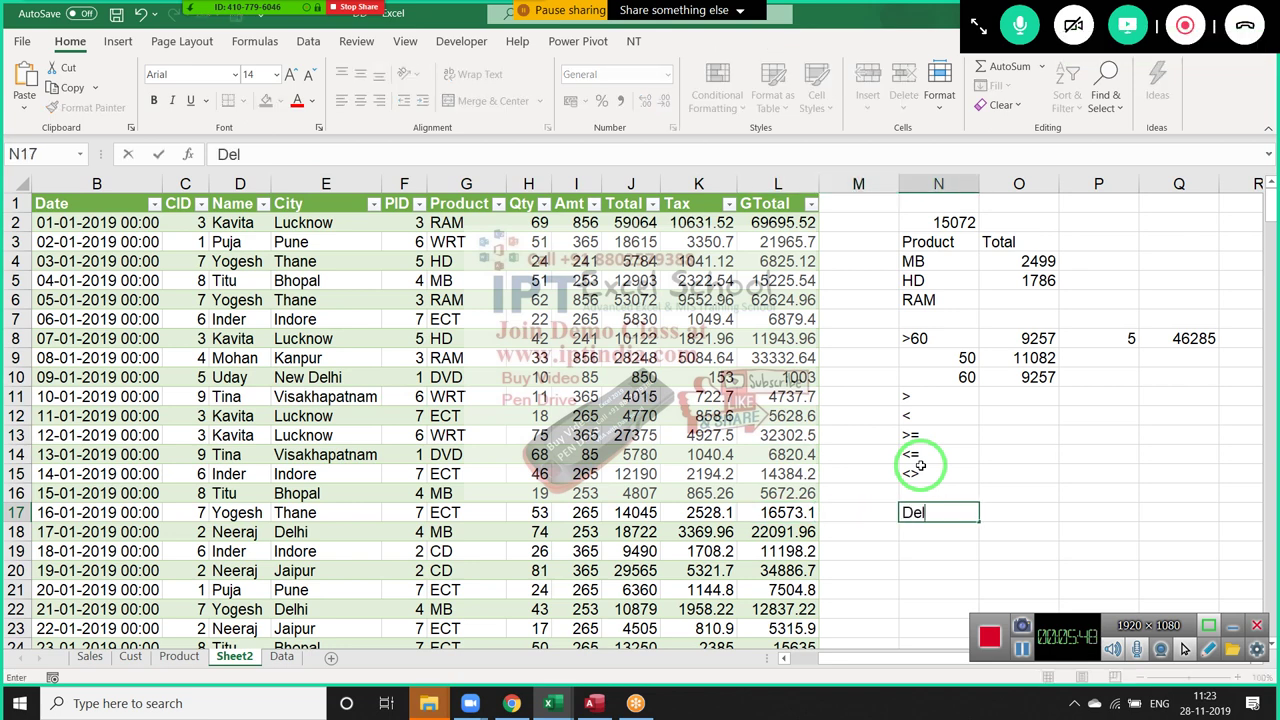
{"action": "type", "text": "hi"}
{"action": "key", "text": "Tab"}
{"action": "type", "text": "="}
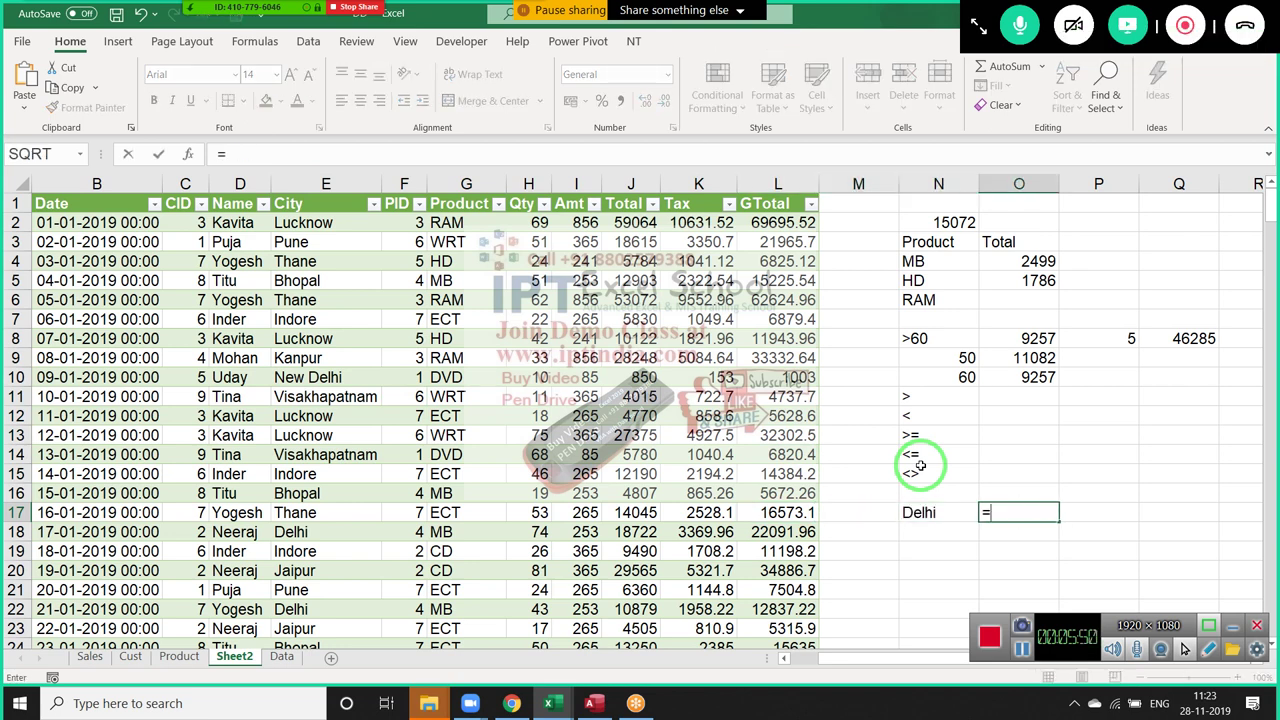
{"action": "type", "text": "sum"}
{"action": "key", "text": "Tab"}
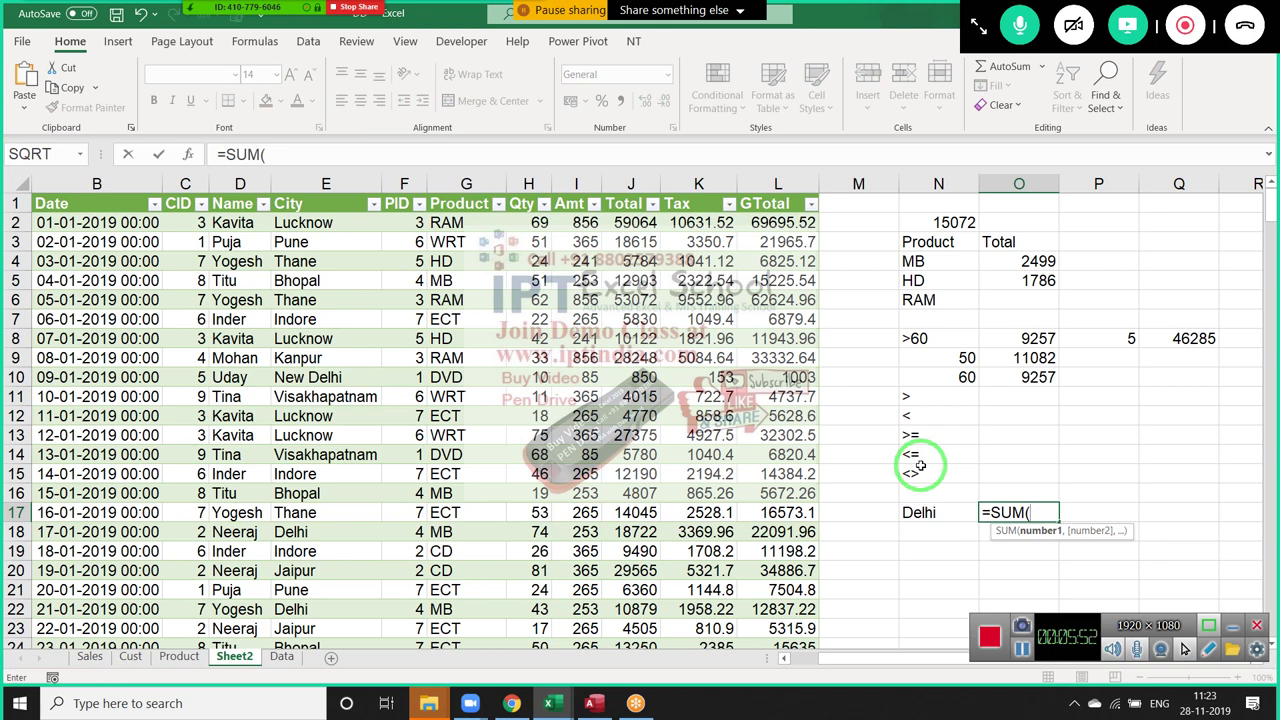
{"action": "key", "text": "BackSpace"}
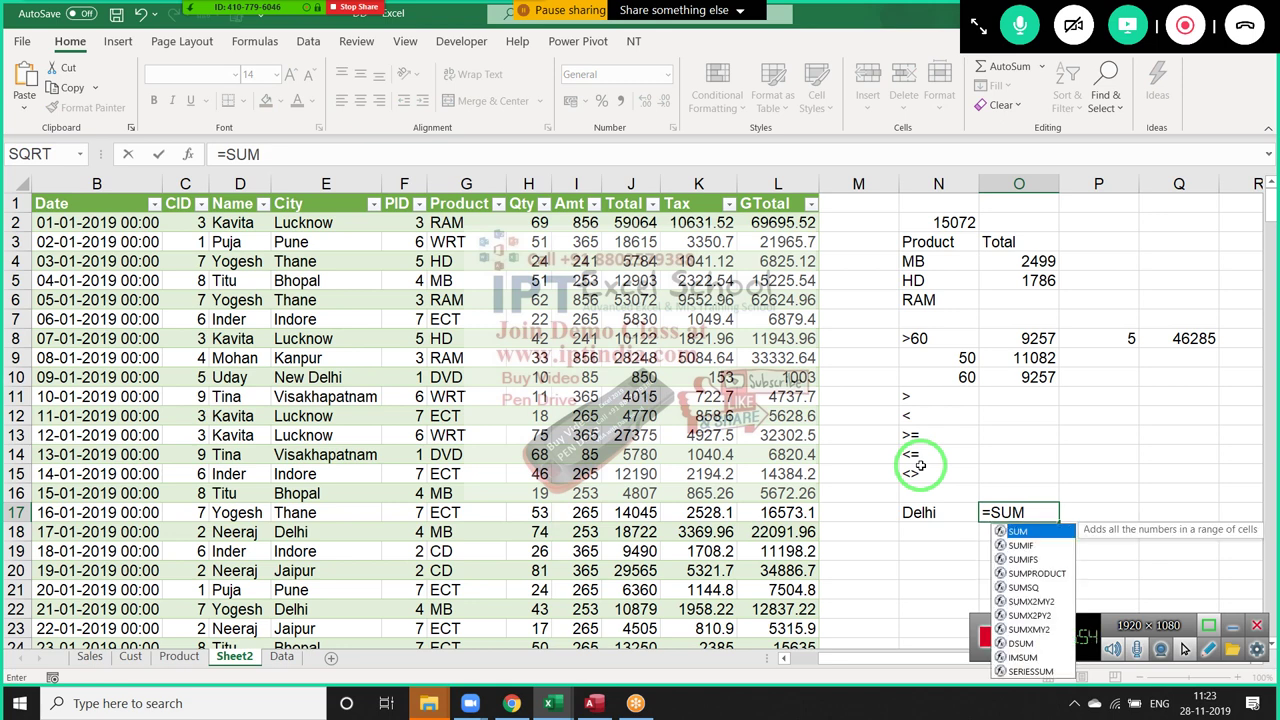
{"action": "key", "text": "Down"}
{"action": "key", "text": "Tab"}
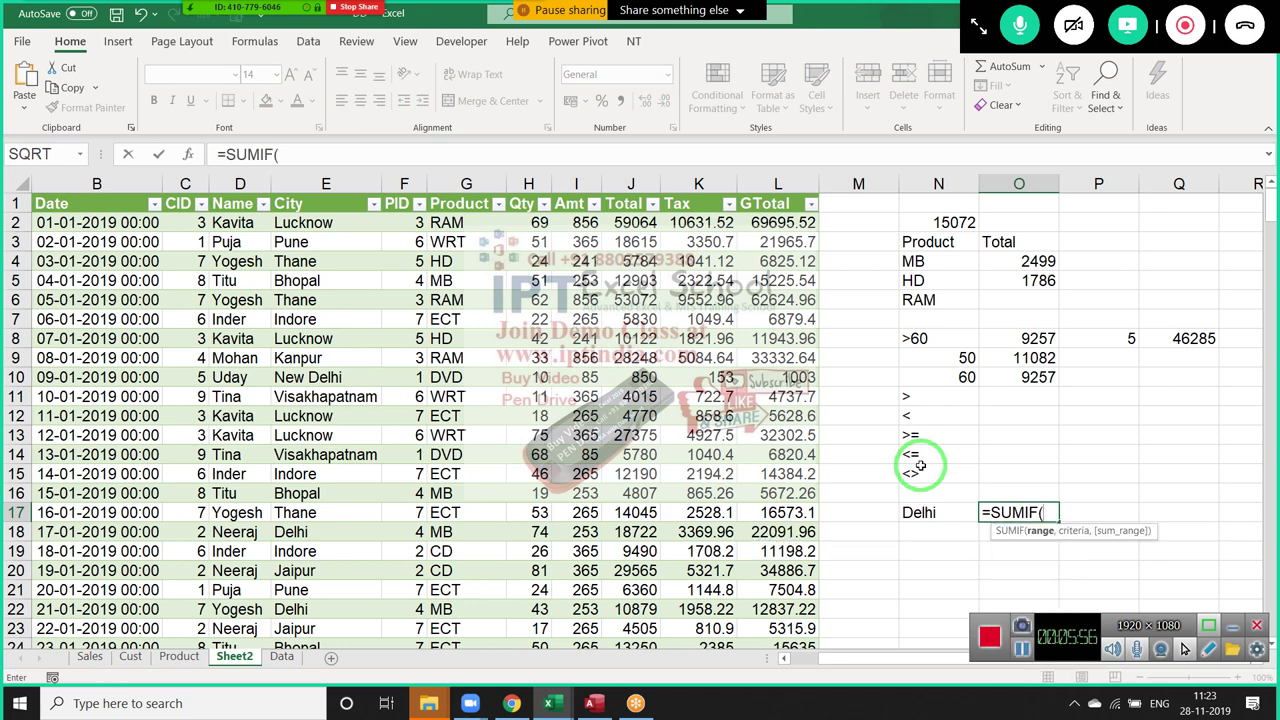
{"action": "key", "text": "Left"}
{"action": "key", "text": "Left"}
{"action": "key", "text": "Left"}
{"action": "key", "text": "Left"}
{"action": "key", "text": "Left"}
{"action": "key", "text": "Left"}
{"action": "key", "text": "Left"}
{"action": "key", "text": "Left"}
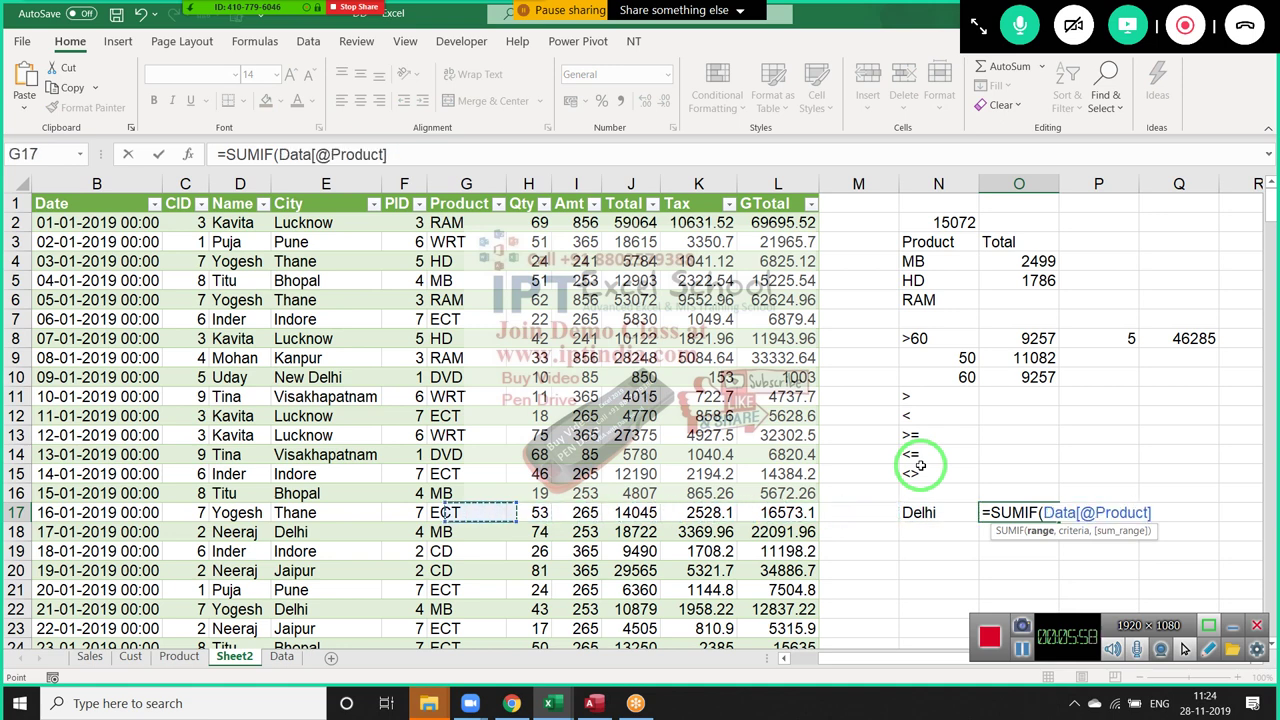
{"action": "key", "text": "Left"}
{"action": "key", "text": "Left"}
{"action": "key", "text": "ctrl+space"}
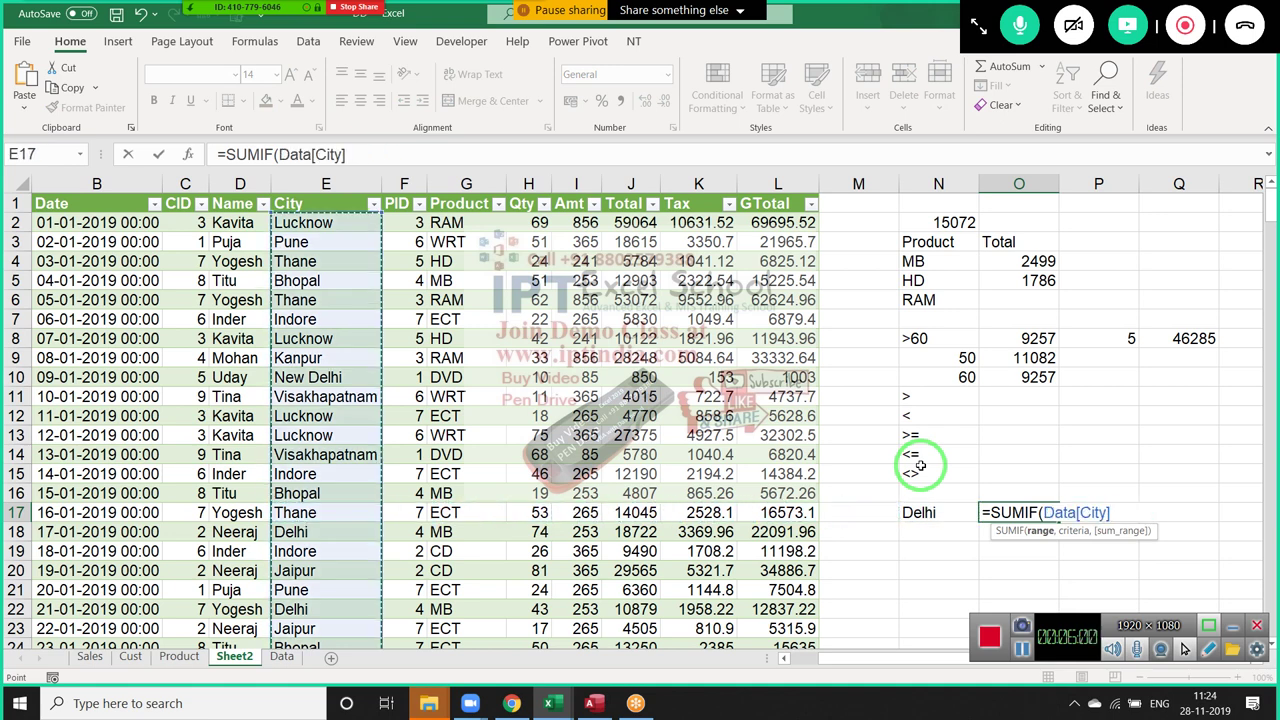
{"action": "type", "text": ","}
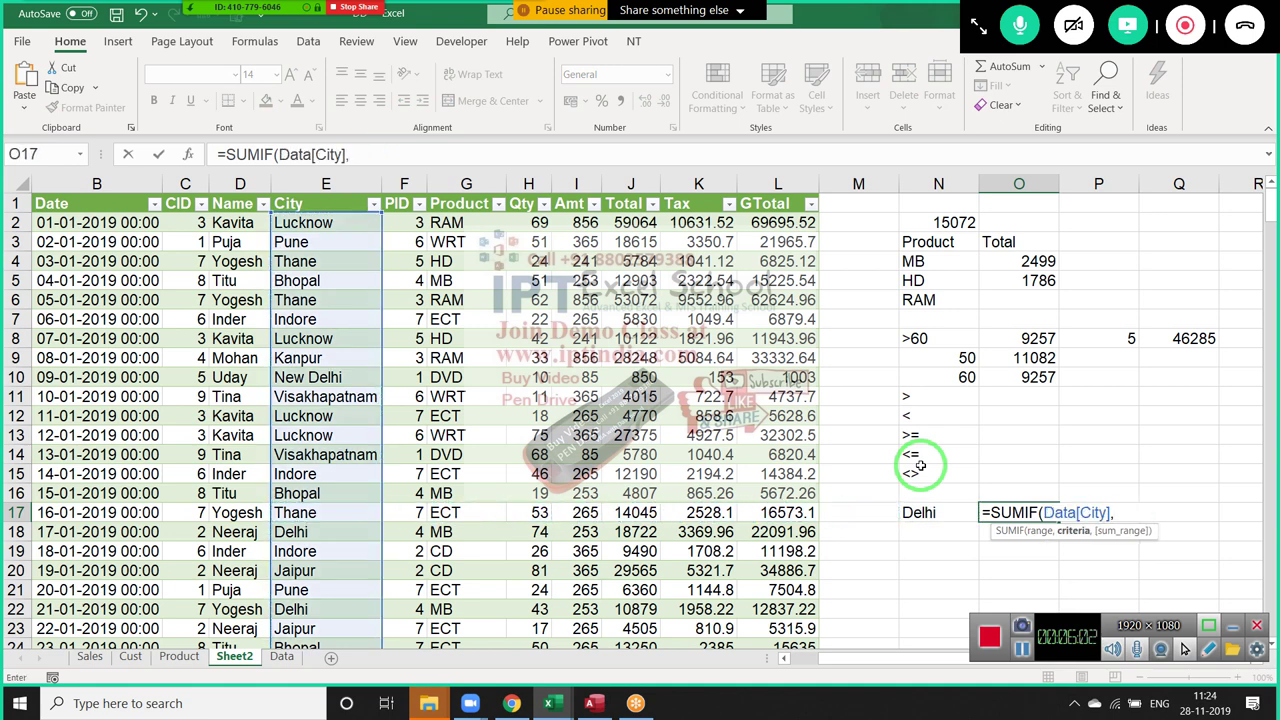
{"action": "key", "text": "BackSpace"}
Complete the SUMIF with N17 as criterion and the Qty column as sum range, giving 117
{"action": "type", "text": ","}
{"action": "key", "text": "Left"}
{"action": "key", "text": "Left"}
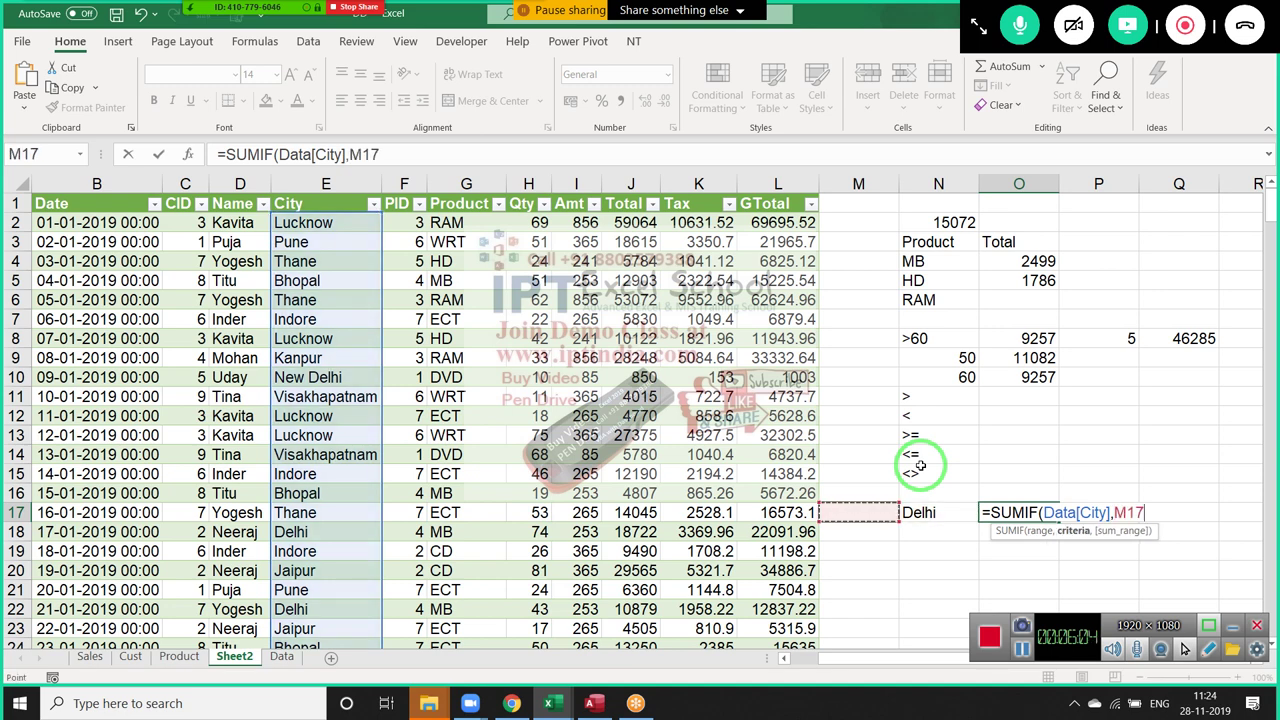
{"action": "key", "text": "Right"}
{"action": "type", "text": ","}
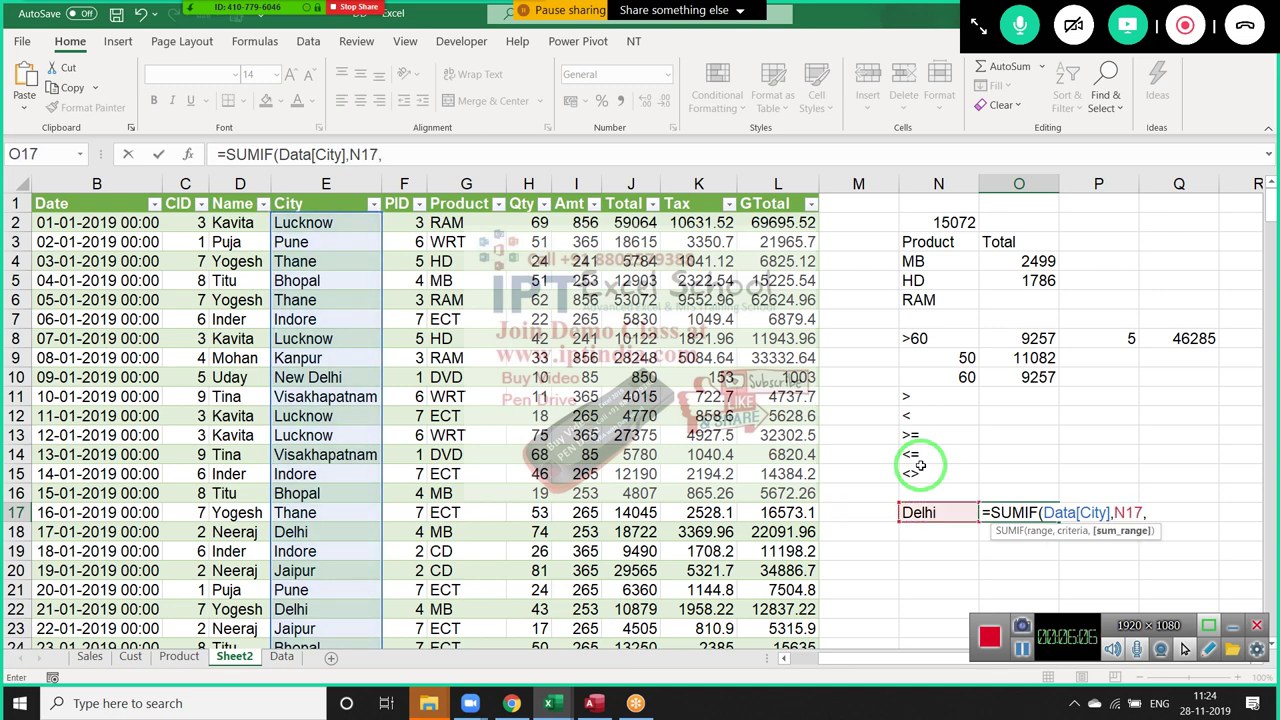
{"action": "key", "text": "Left"}
{"action": "key", "text": "Left"}
{"action": "key", "text": "Left"}
{"action": "key", "text": "Left"}
{"action": "key", "text": "Left"}
{"action": "key", "text": "Left"}
{"action": "key", "text": "Left"}
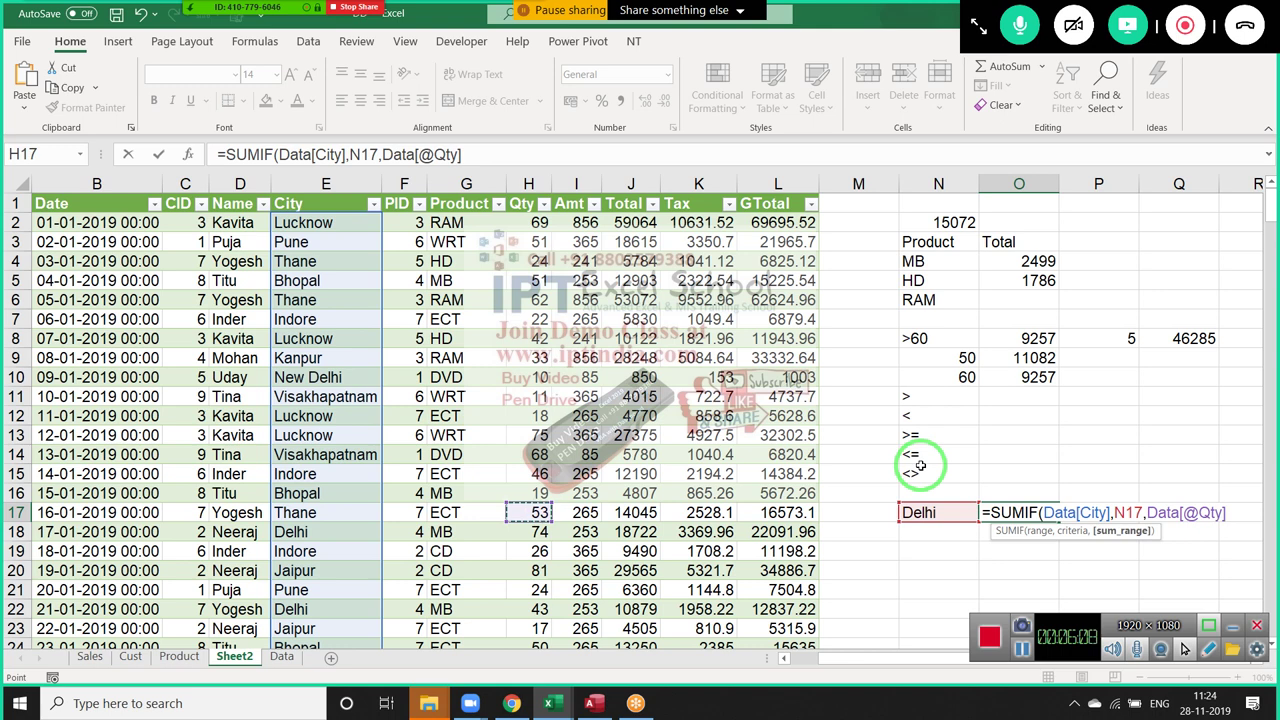
{"action": "key", "text": "ctrl+space"}
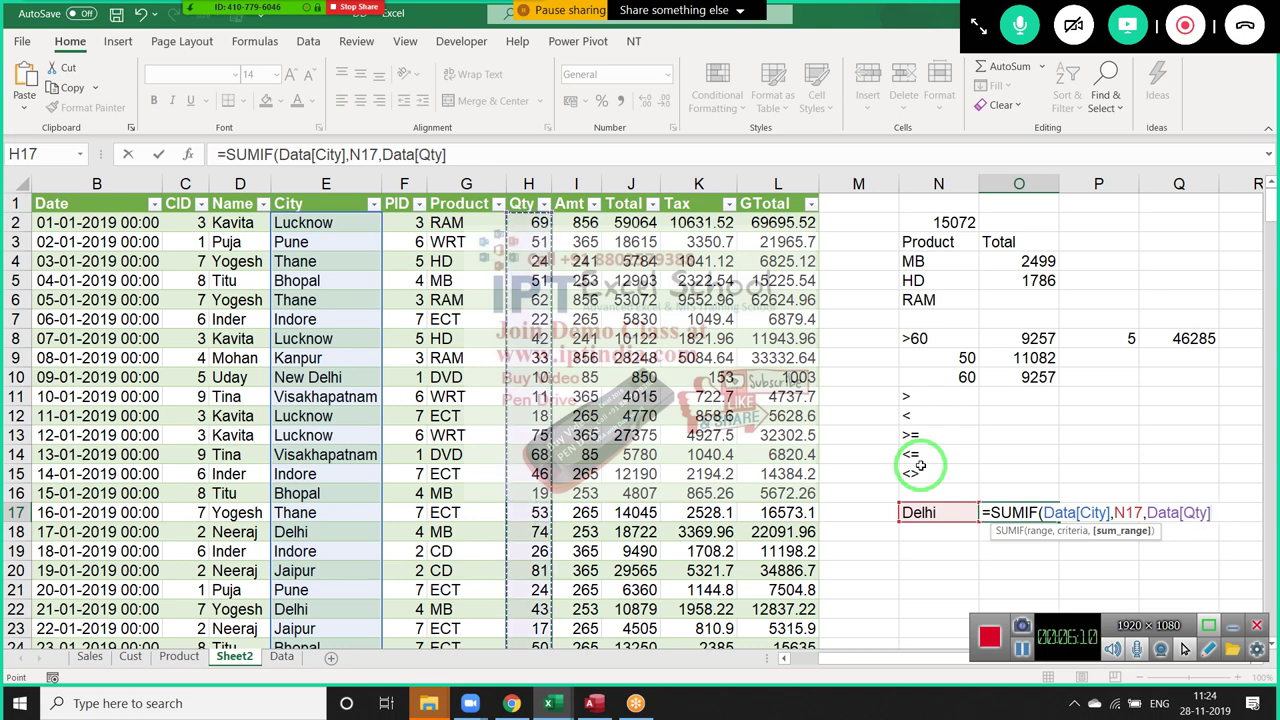
{"action": "key", "text": "Return"}
{"action": "key", "text": "Up"}
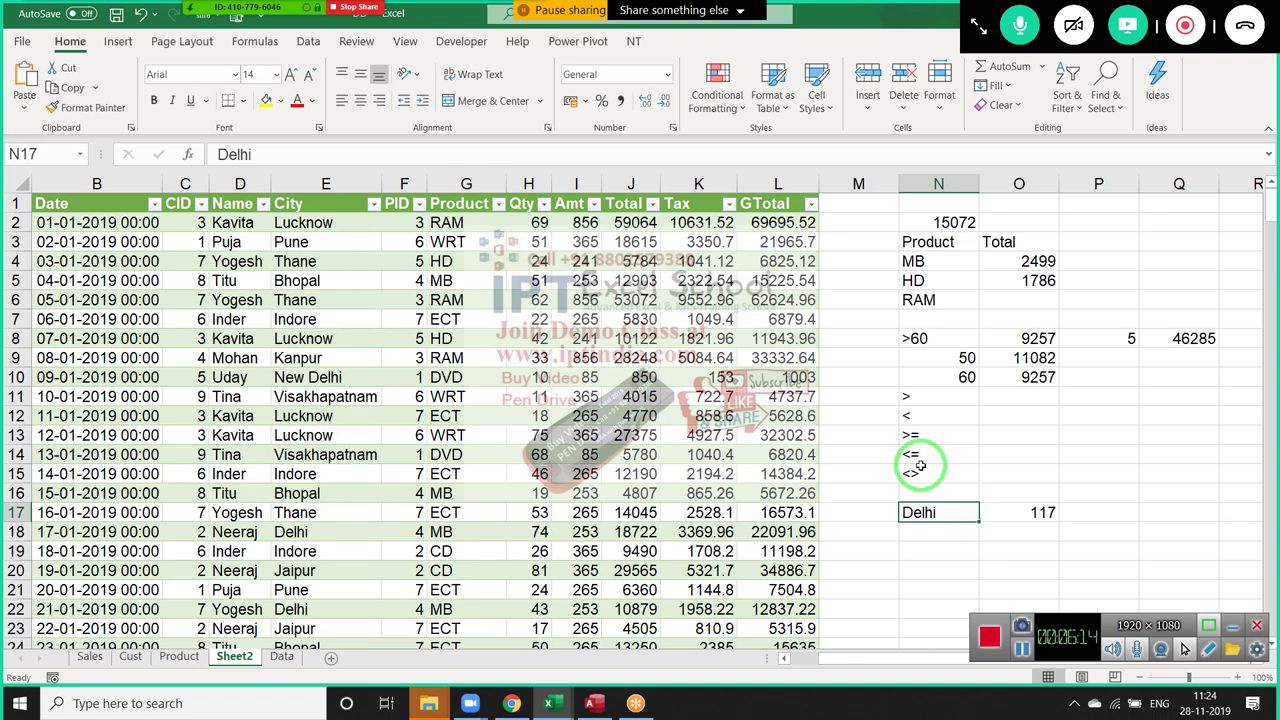
Change the N17 criterion to the wildcard *Delhi*
{"action": "key", "text": "F2"}
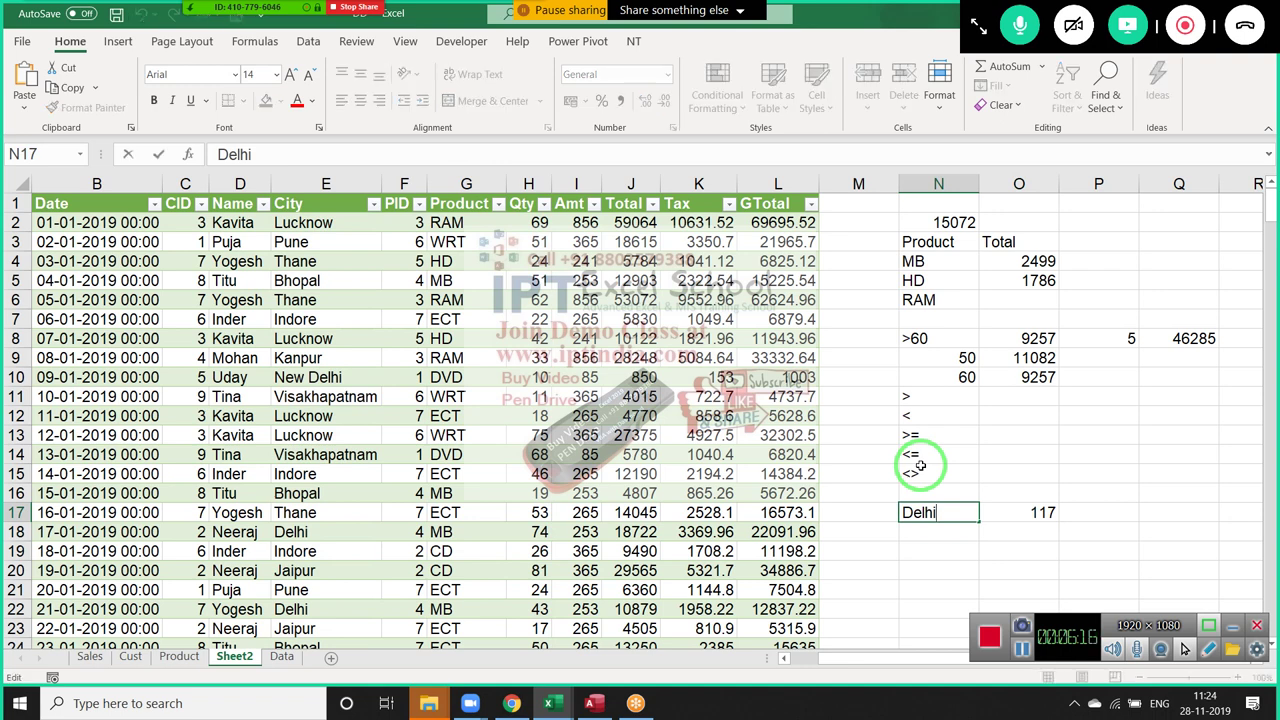
{"action": "key", "text": "Home"}
{"action": "type", "text": "*"}
{"action": "key", "text": "Right"}
{"action": "key", "text": "Right"}
{"action": "key", "text": "Right"}
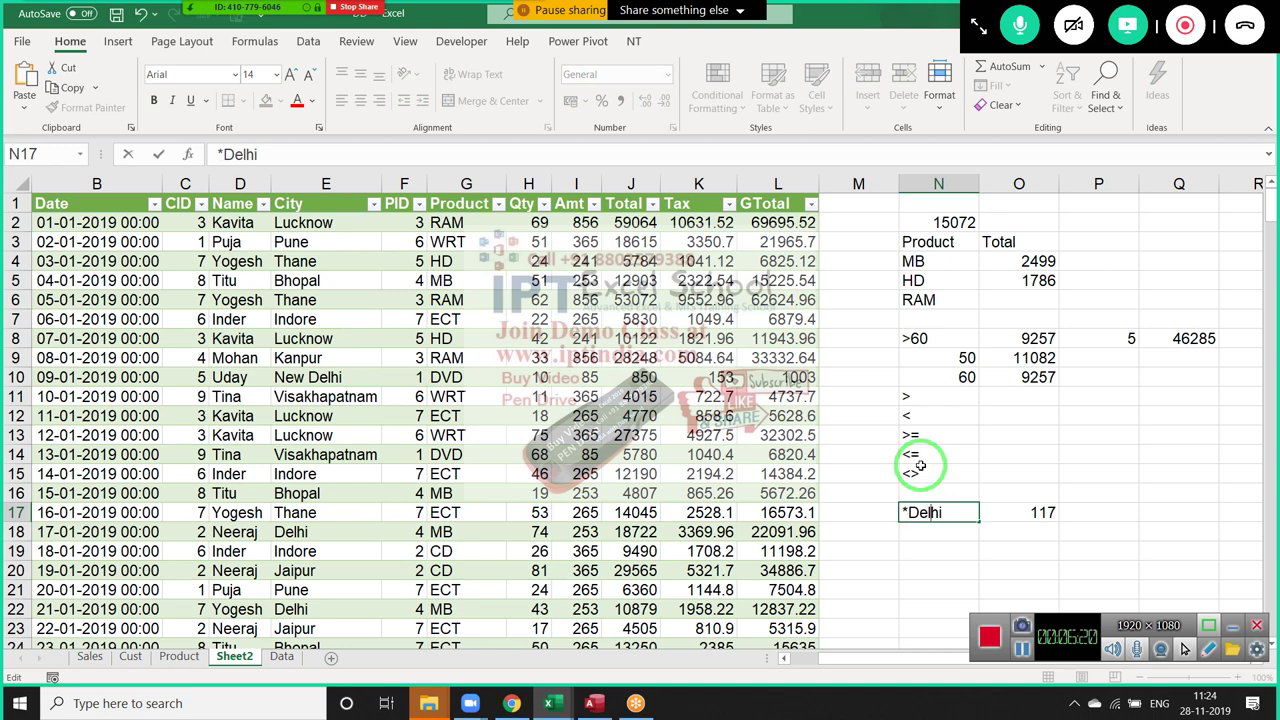
{"action": "key", "text": "Right"}
{"action": "type", "text": "*"}
{"action": "key", "text": "Return"}
{"action": "key", "text": "Up"}
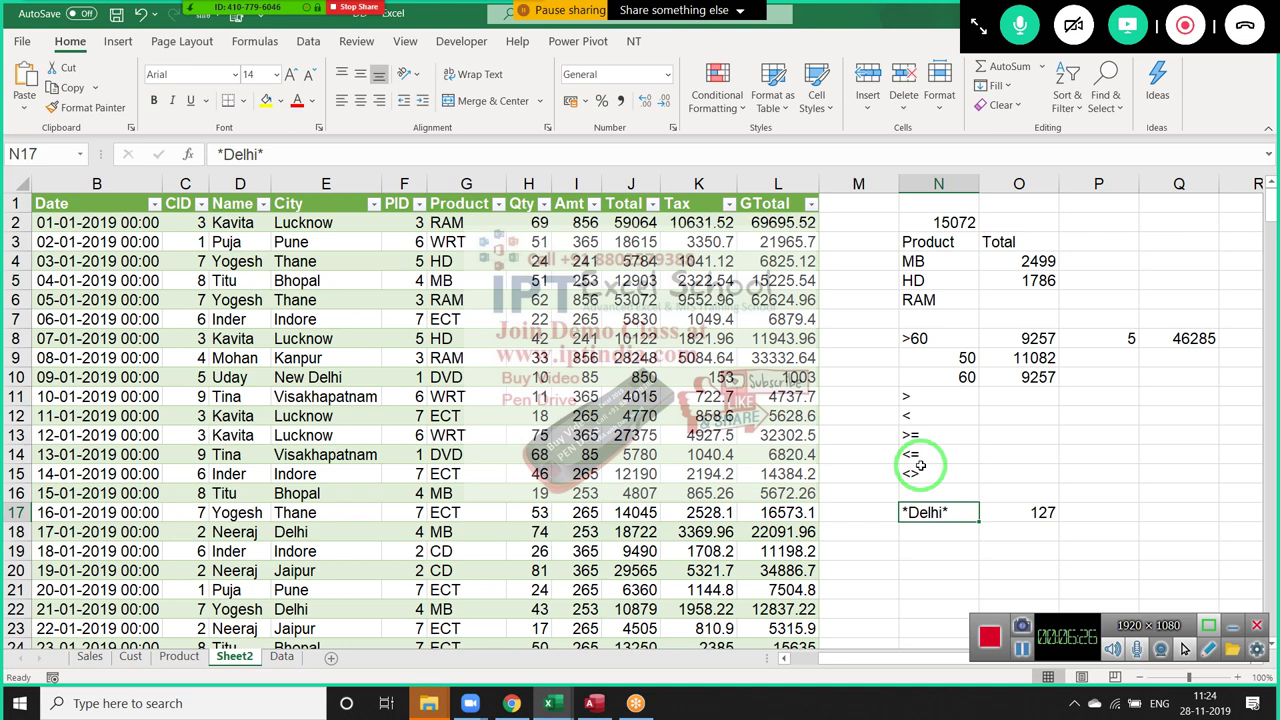
{"action": "key", "text": "Right"}
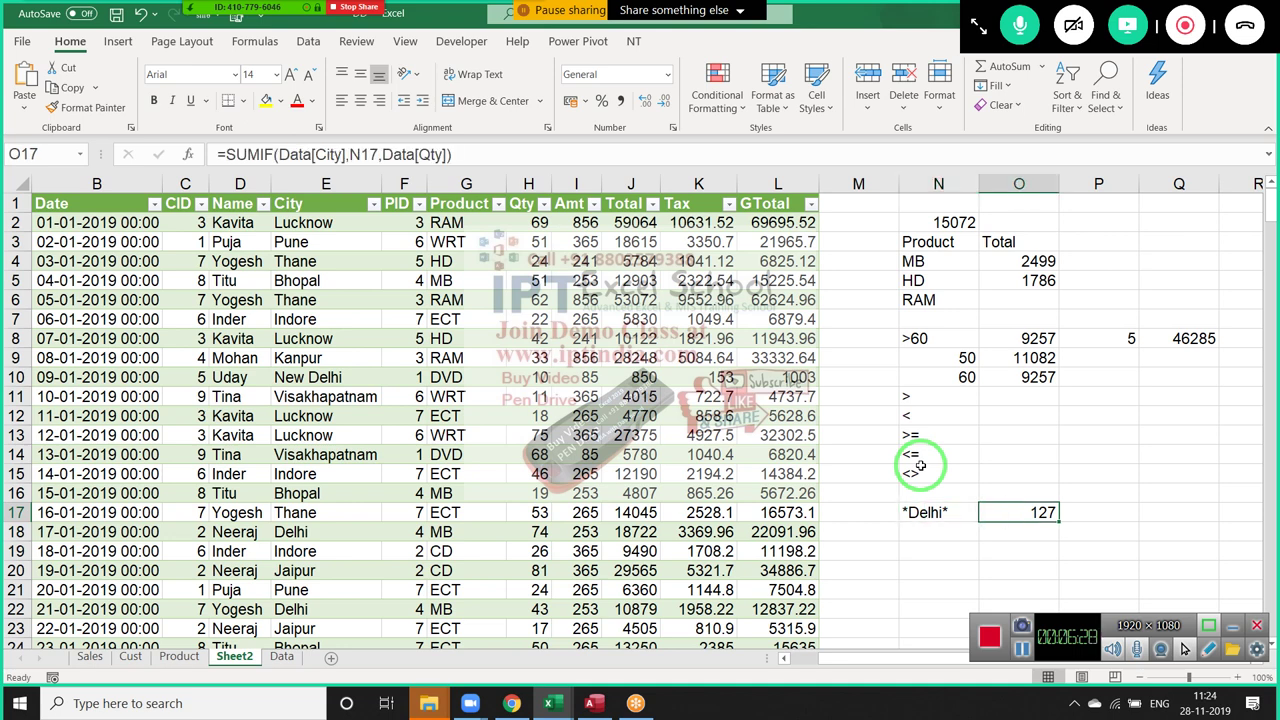
Set row 16's city in the sales table to Delhi, raising the total to 146
{"action": "key", "text": "Left"}
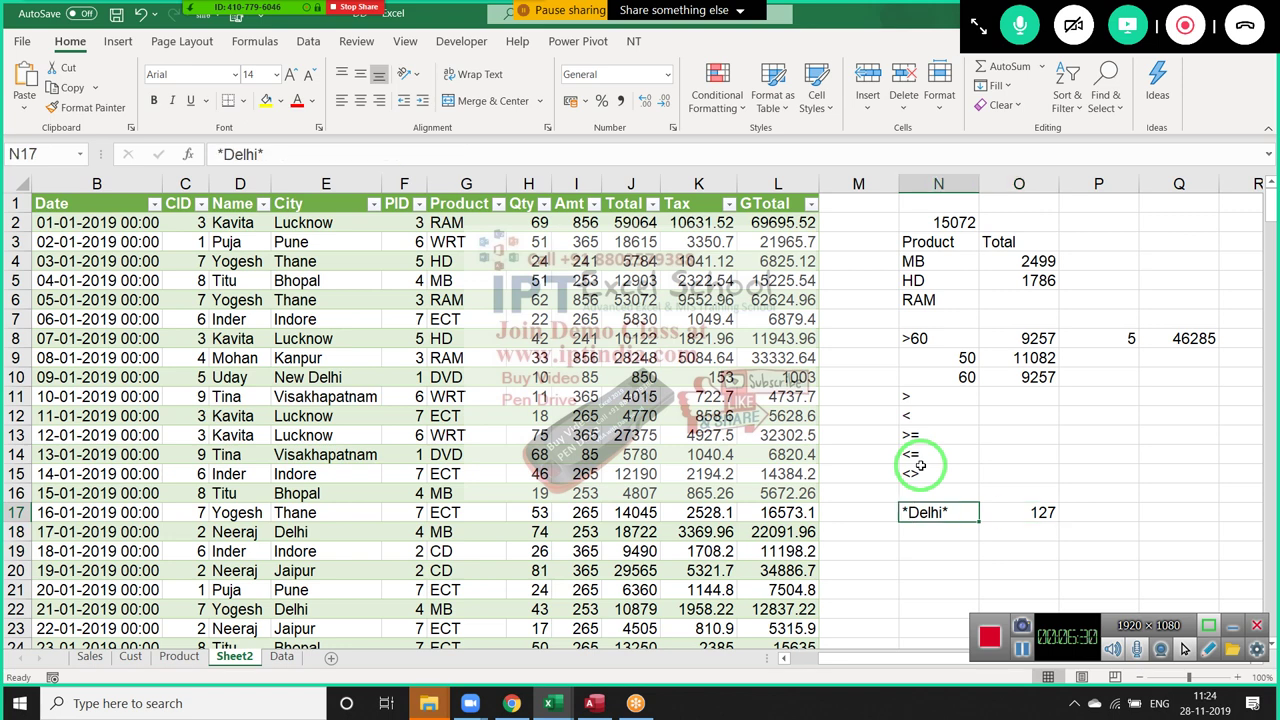
{"action": "key", "text": "Left"}
{"action": "key", "text": "Left"}
{"action": "key", "text": "Left"}
{"action": "key", "text": "Left"}
{"action": "key", "text": "Left"}
{"action": "key", "text": "Up"}
{"action": "key", "text": "Left"}
{"action": "key", "text": "Left"}
{"action": "key", "text": "Left"}
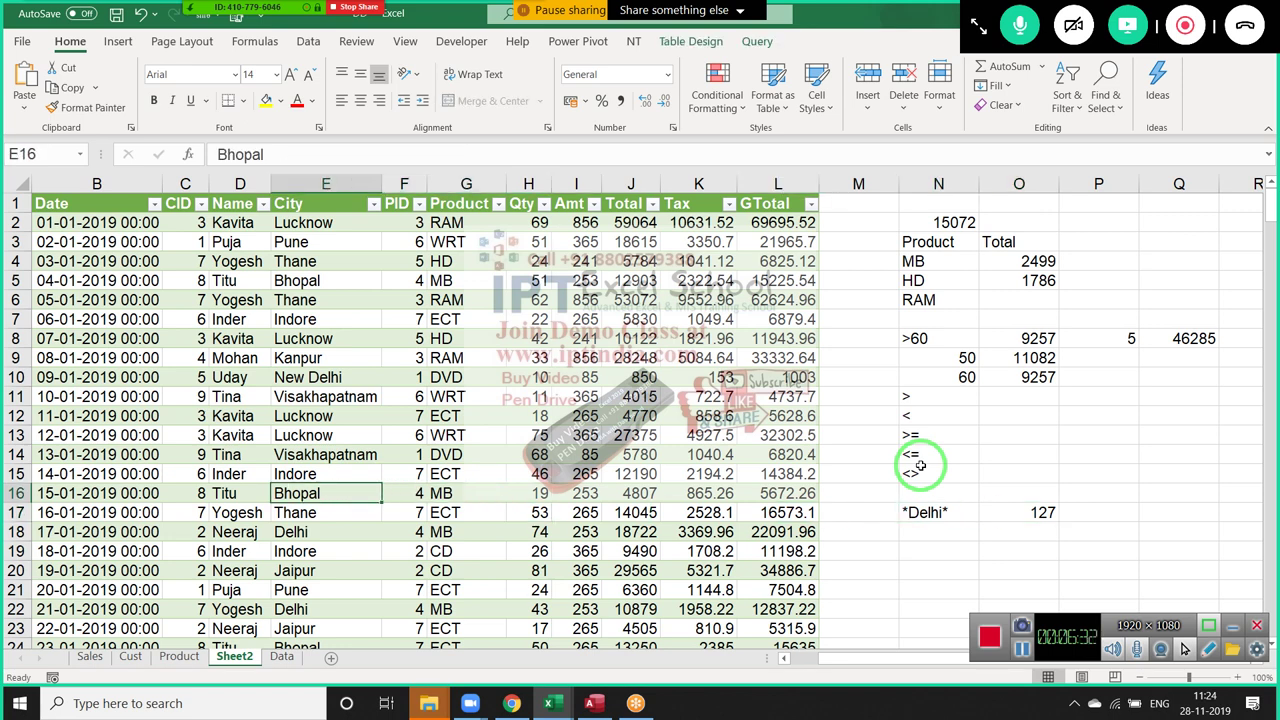
{"action": "type", "text": "Delhi"}
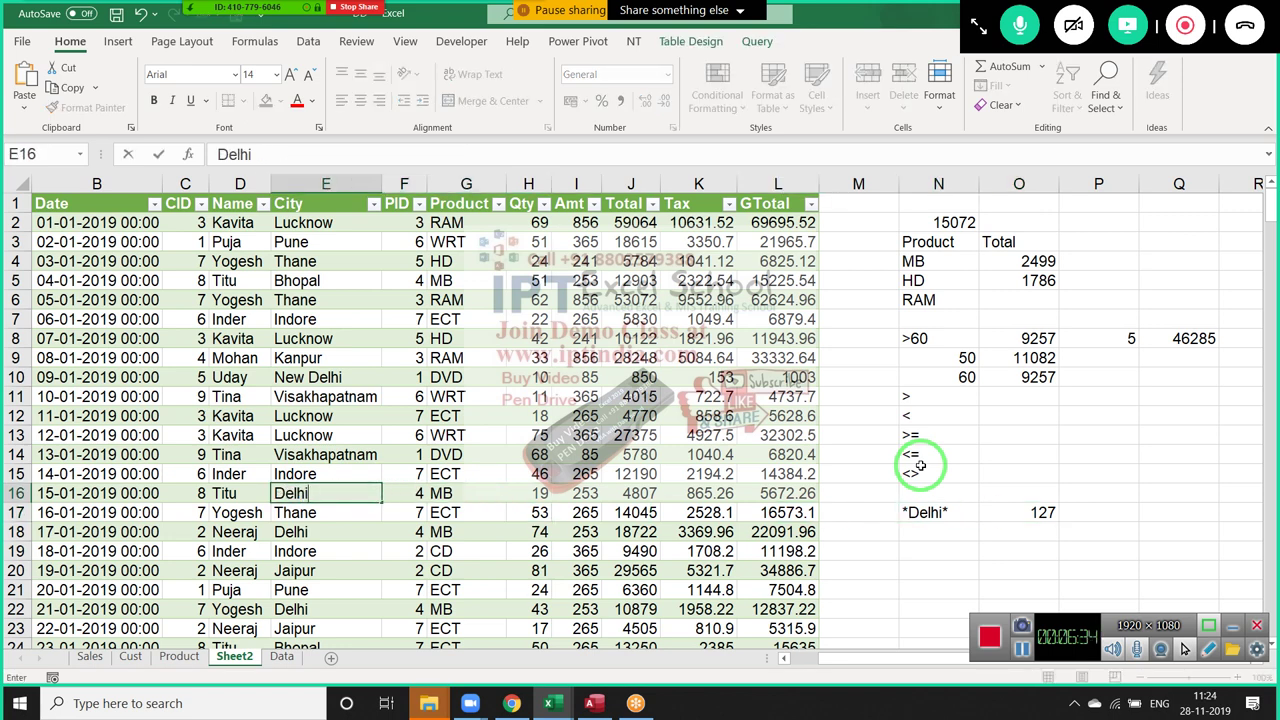
{"action": "key", "text": "Return"}
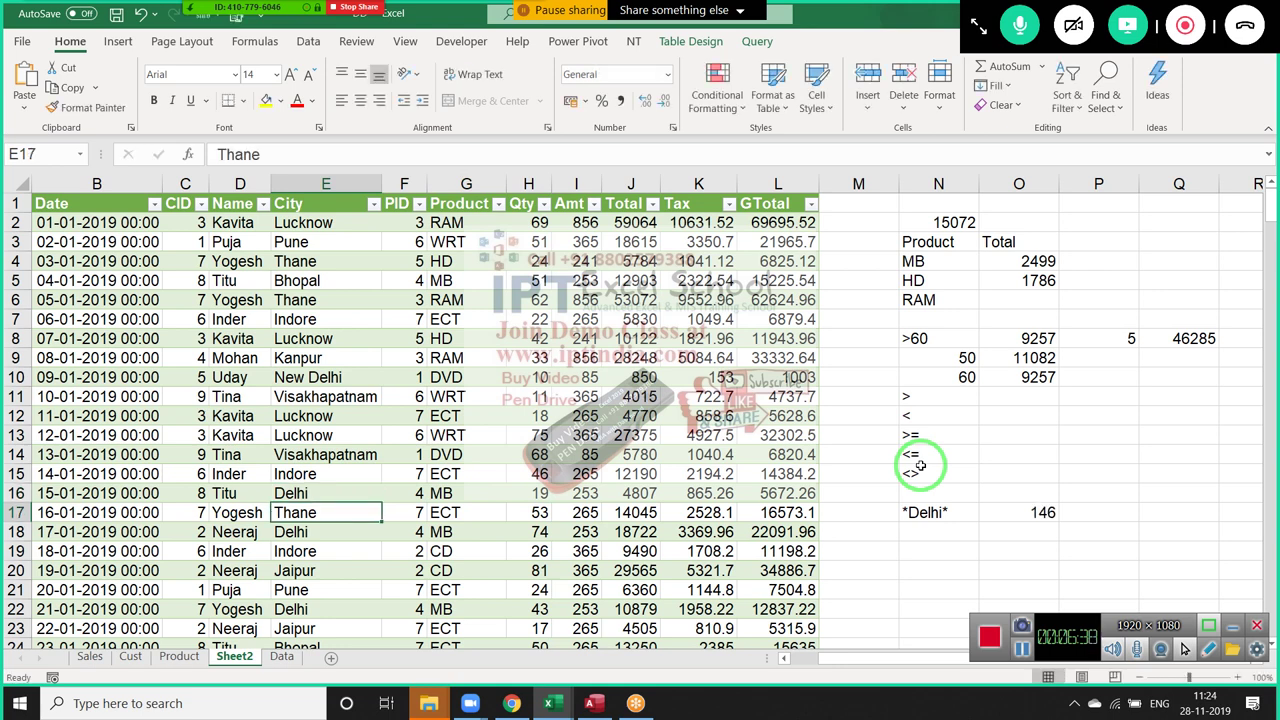
{"action": "key", "text": "Right"}
{"action": "key", "text": "Right"}
{"action": "key", "text": "Right"}
{"action": "key", "text": "Right"}
{"action": "key", "text": "Right"}
{"action": "key", "text": "Right"}
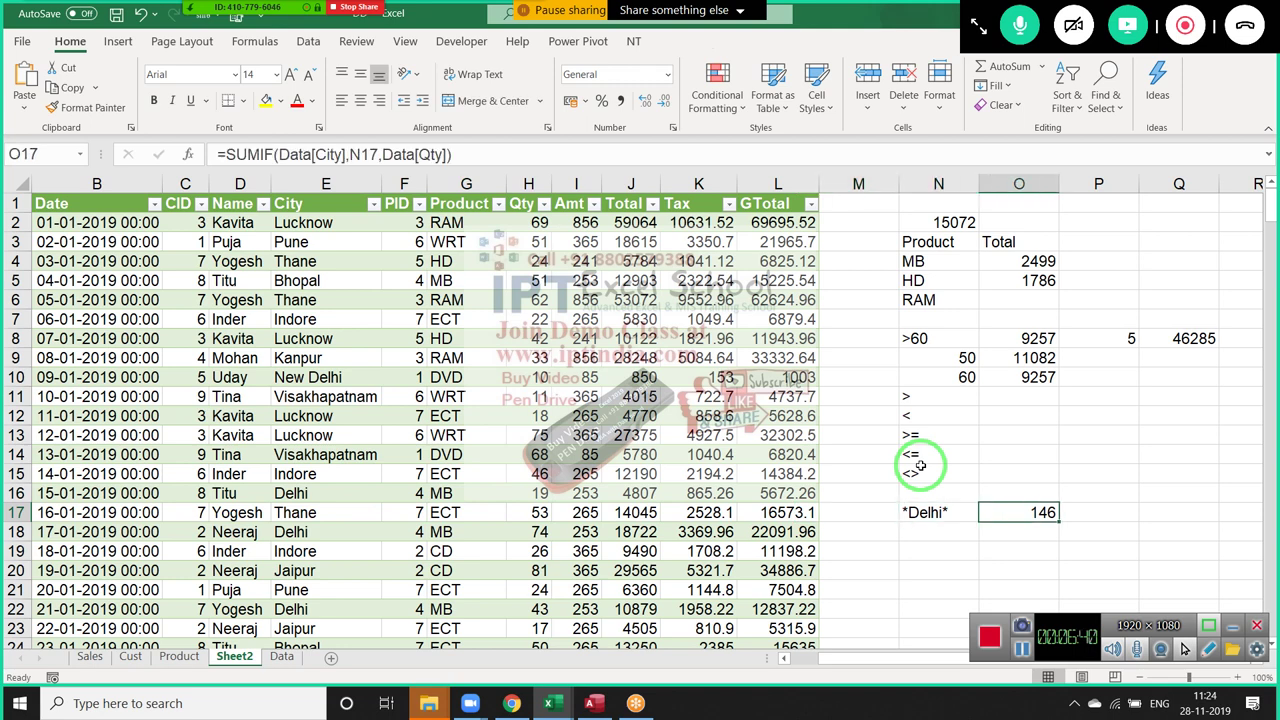
{"action": "key", "text": "Left"}
{"action": "key", "text": "Down"}
{"action": "key", "text": "Up"}
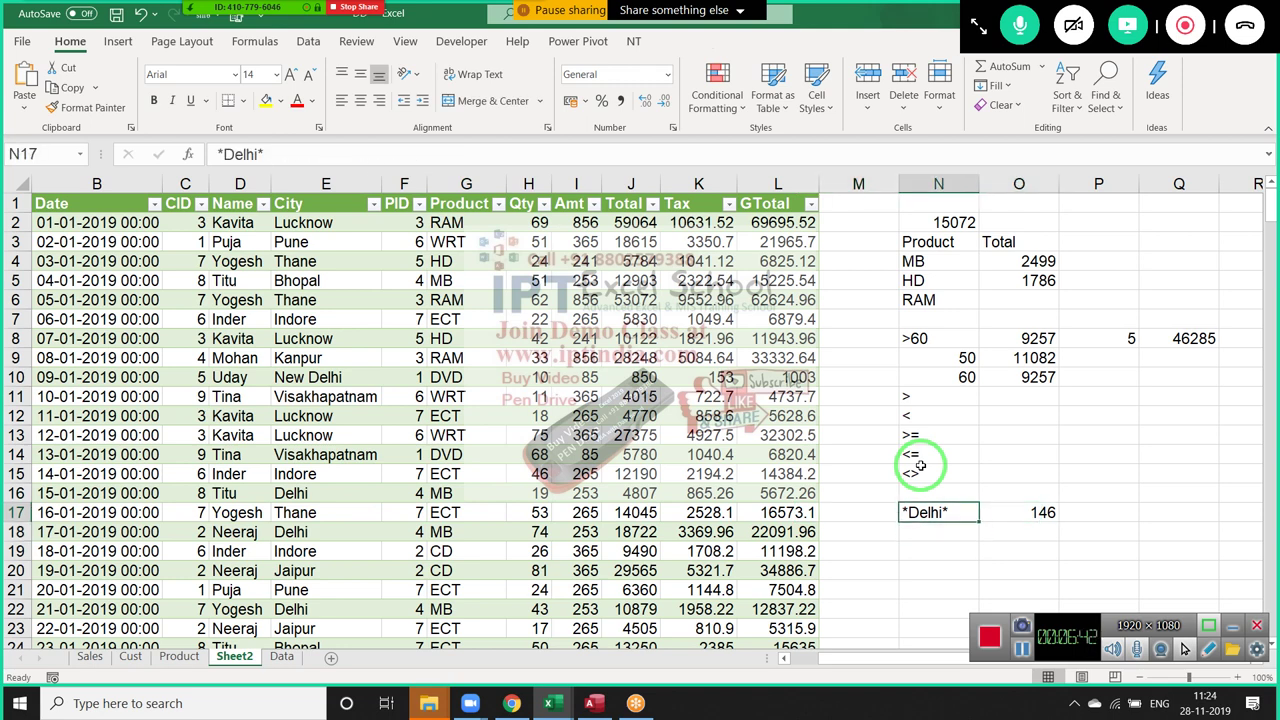
{"action": "key", "text": "Down"}
Enter the criteria *Delhi in N18 and Delhi* in N19
{"action": "type", "text": "*"}
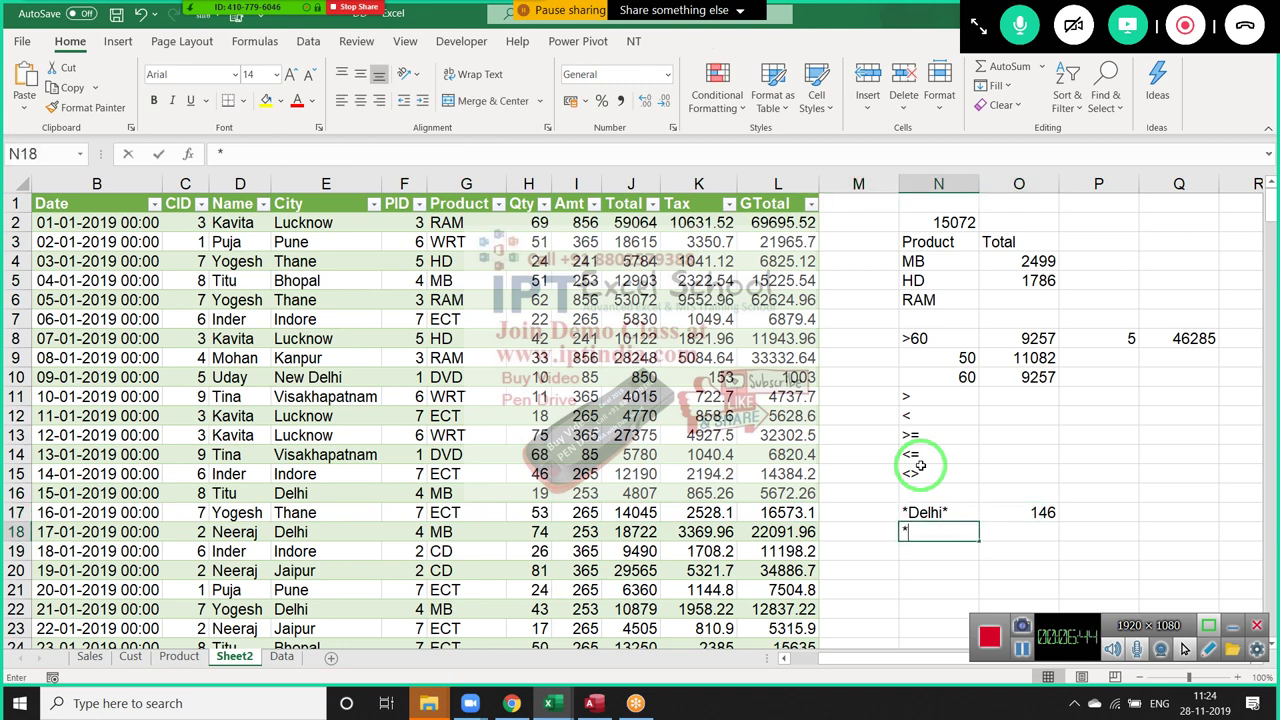
{"action": "type", "text": "Del"}
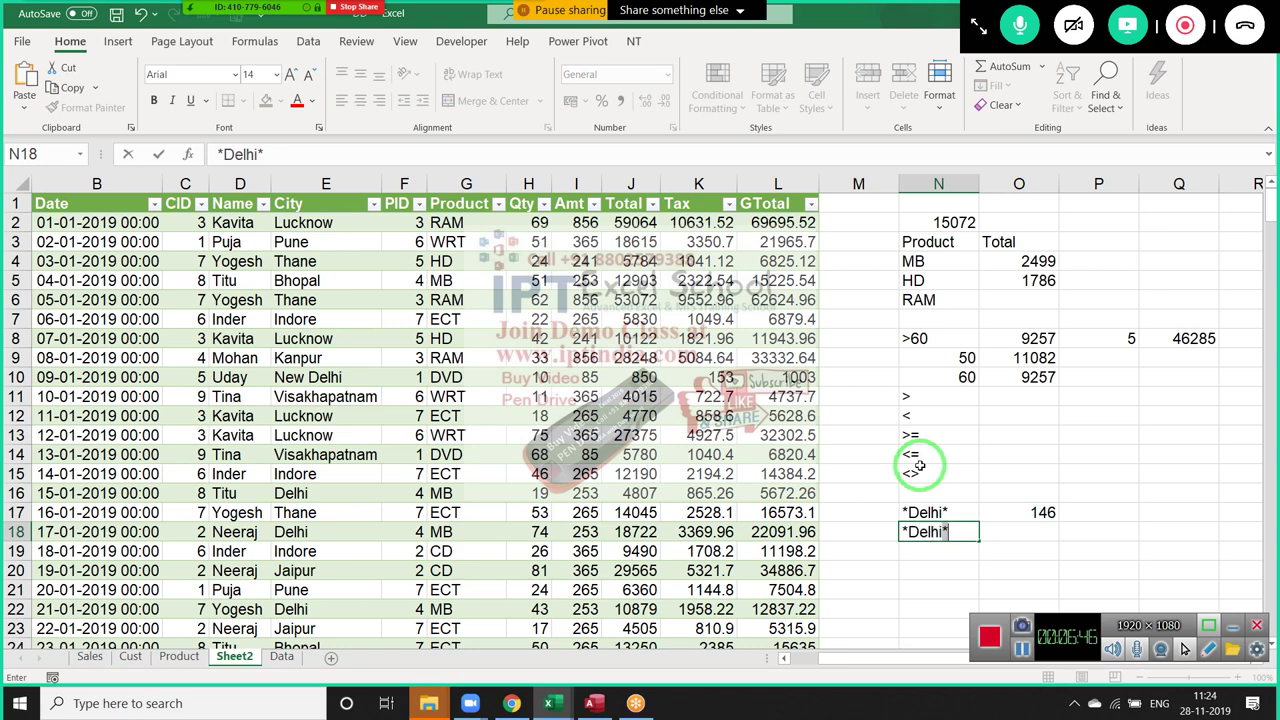
{"action": "type", "text": "hi"}
{"action": "key", "text": "Delete"}
{"action": "key", "text": "Return"}
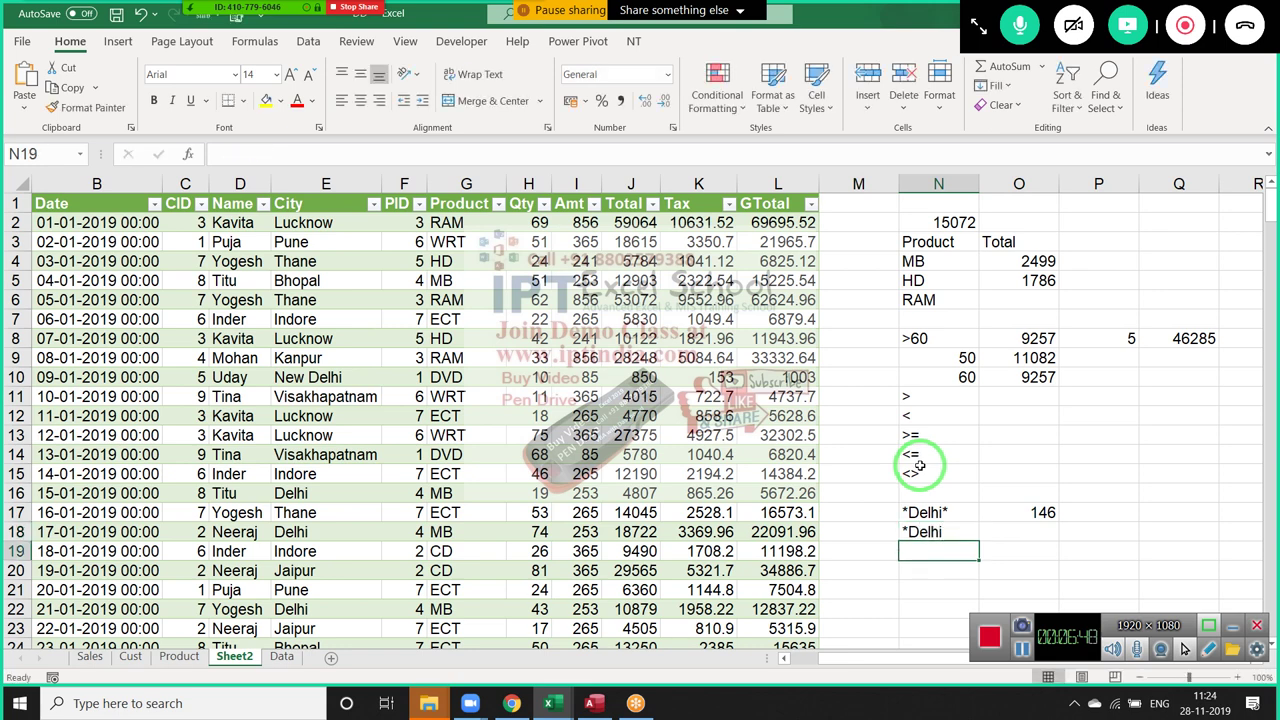
{"action": "type", "text": "Se"}
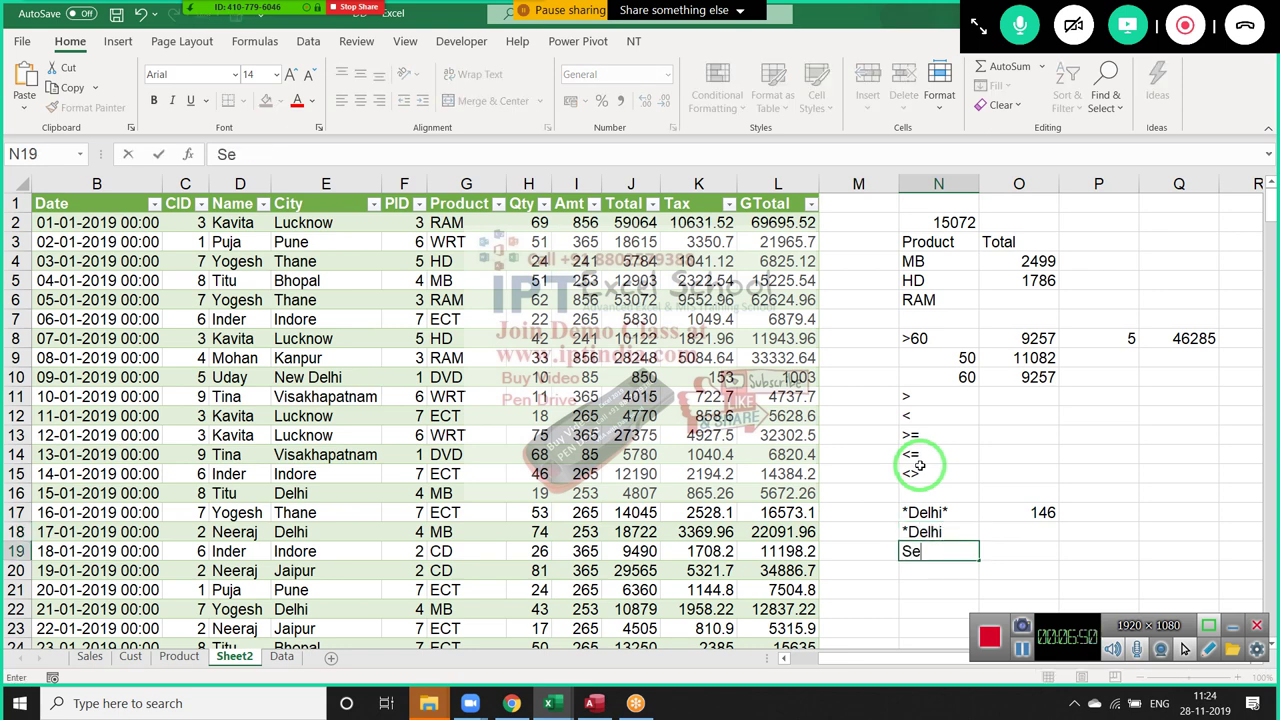
{"action": "type", "text": "lhi"}
{"action": "key", "text": "Escape"}
{"action": "type", "text": "Delhi"}
{"action": "type", "text": "*"}
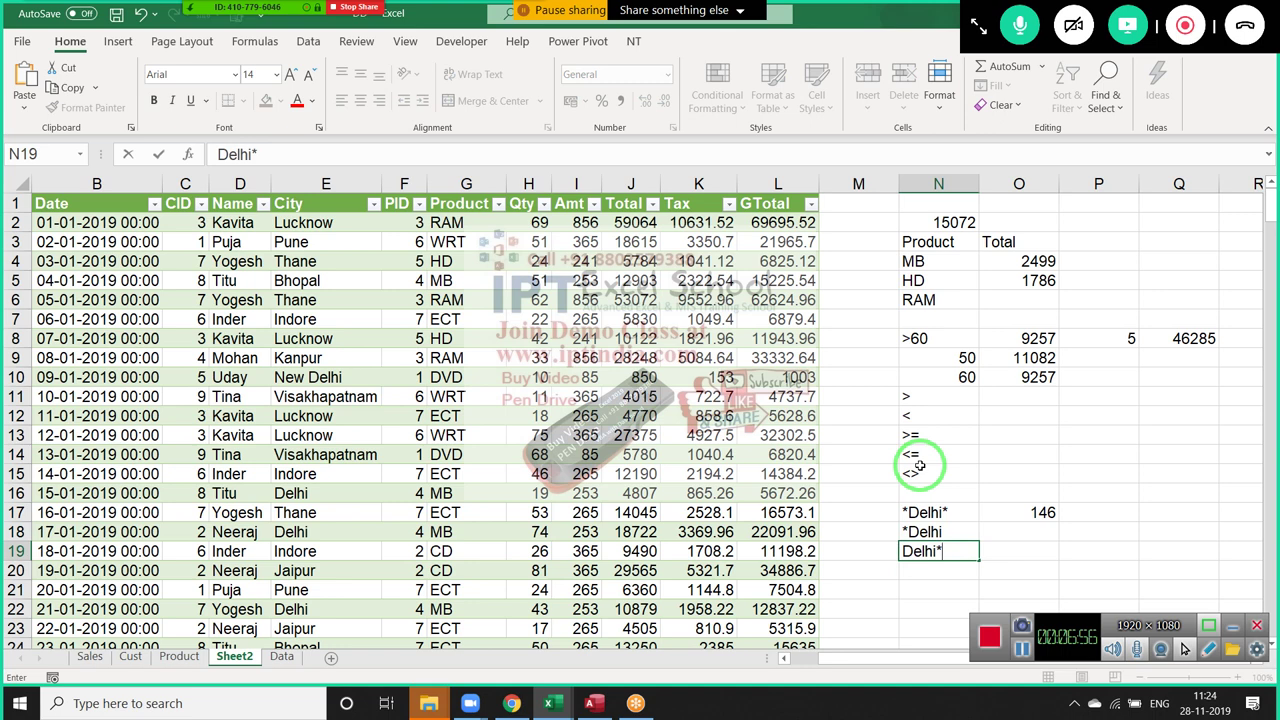
{"action": "key", "text": "ctrl+Return"}
{"action": "key", "text": "Return"}
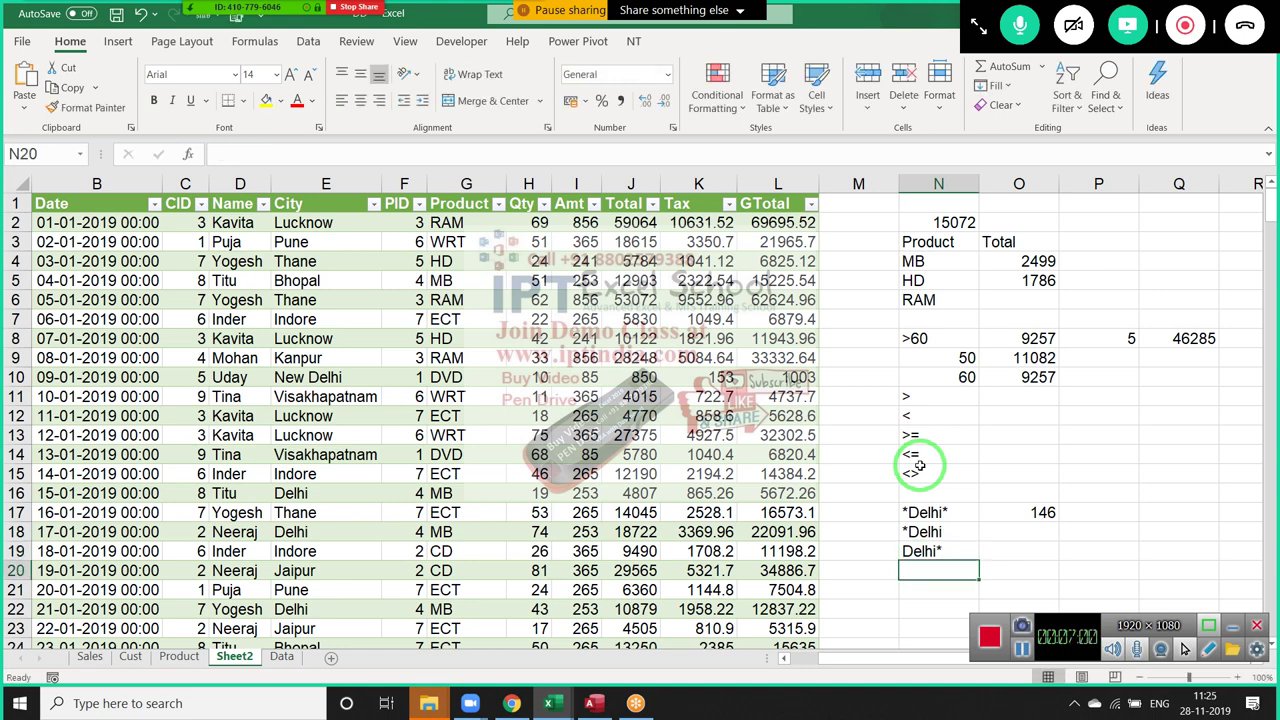
Review the Delhi patterns and enter ??? in N20
{"action": "key", "text": "Up"}
{"action": "key", "text": "Up"}
{"action": "key", "text": "Up"}
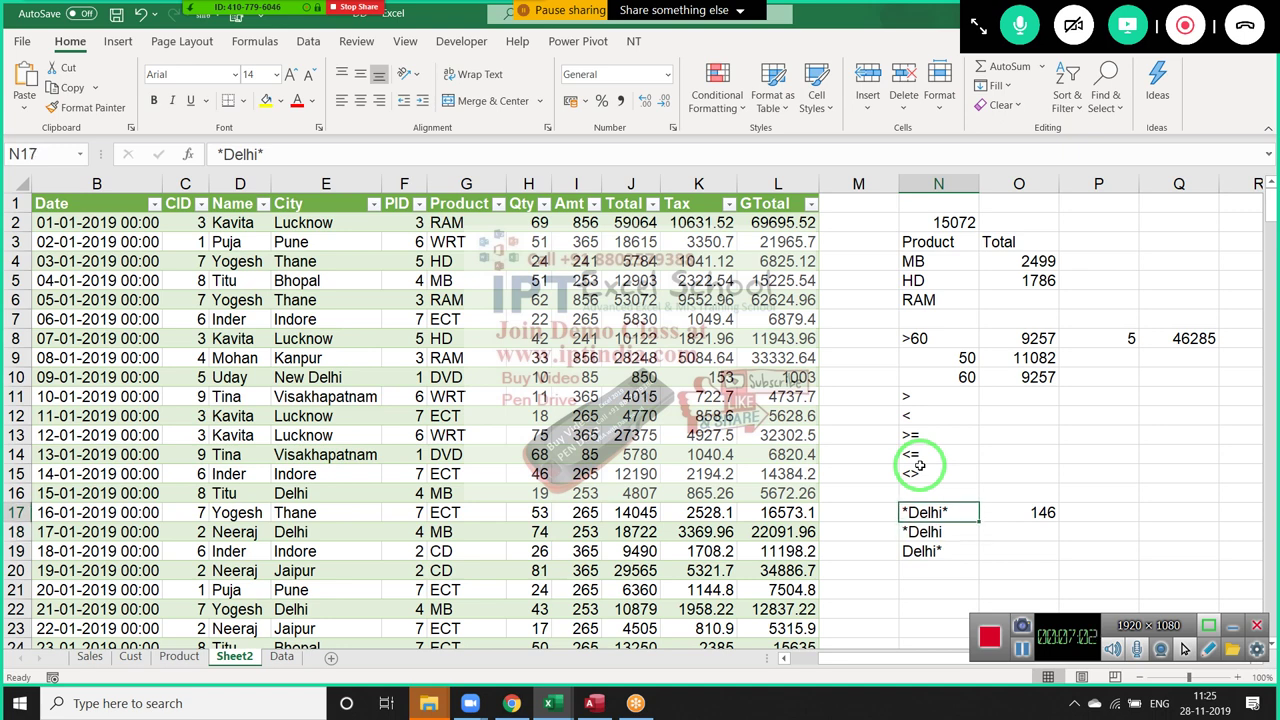
{"action": "key", "text": "Down"}
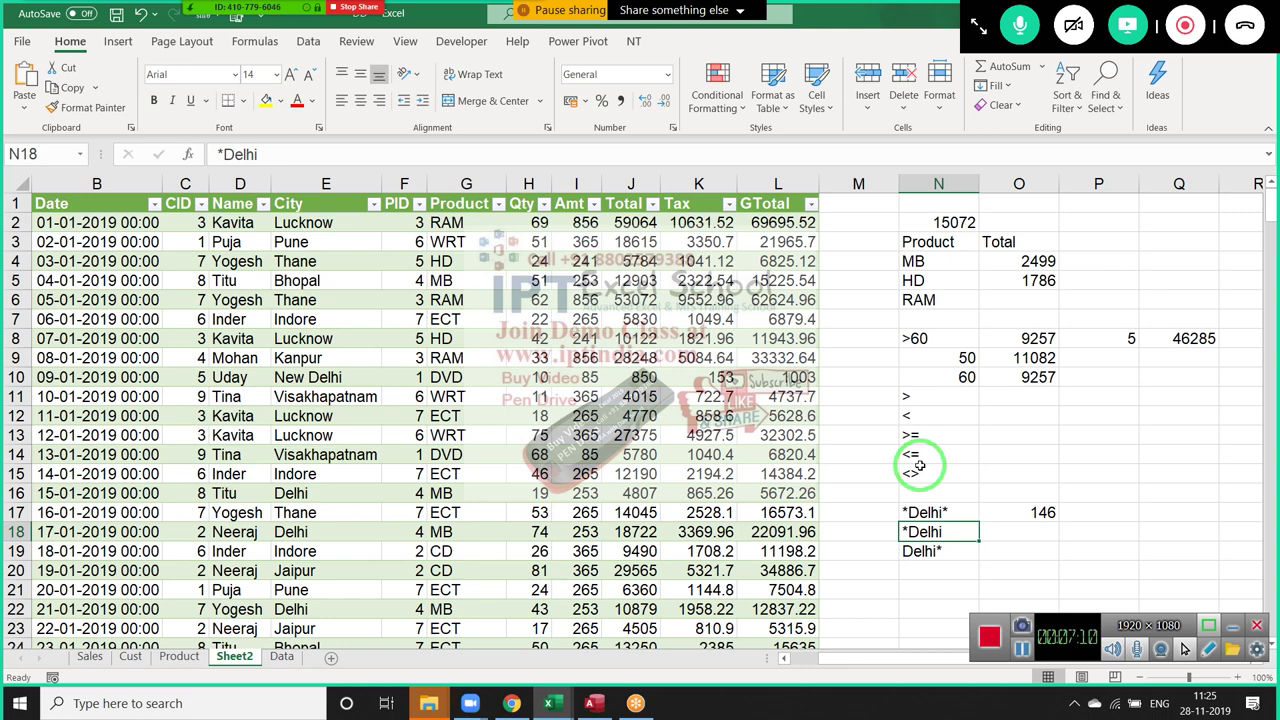
{"action": "key", "text": "Down"}
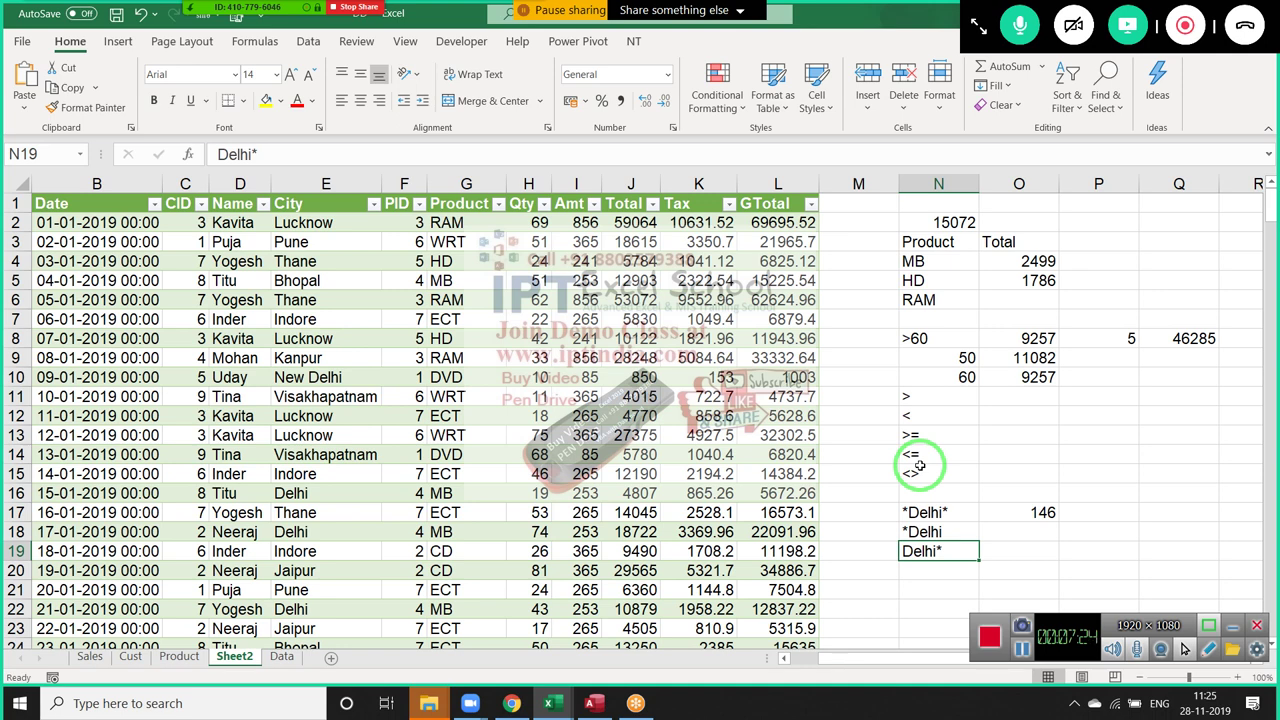
{"action": "key", "text": "Return"}
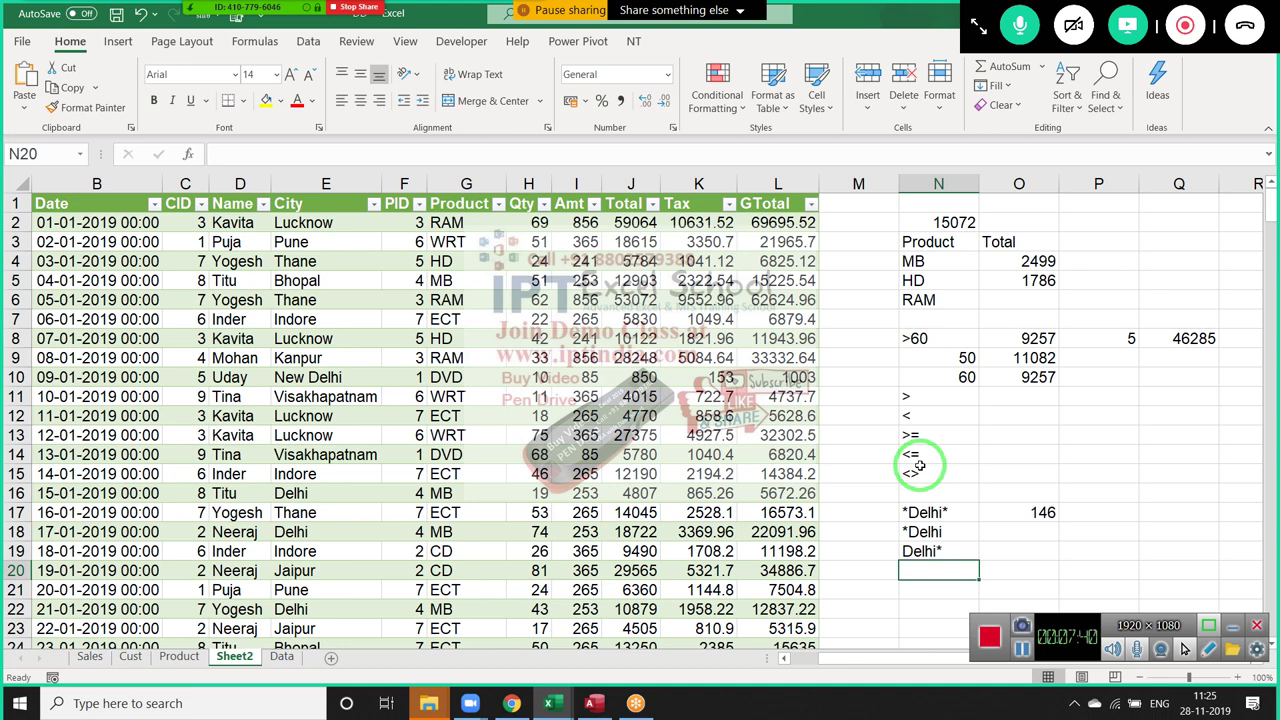
{"action": "type", "text": "???"}
{"action": "key", "text": "Return"}
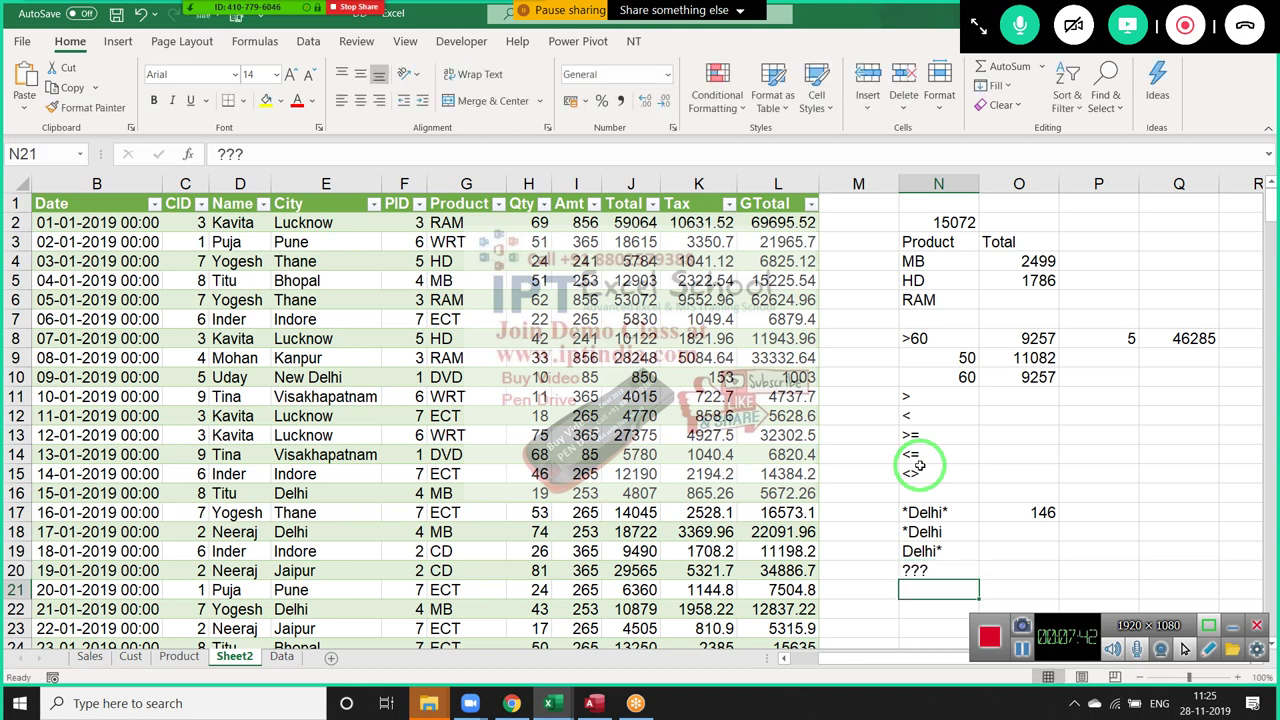
{"action": "key", "text": "Up"}
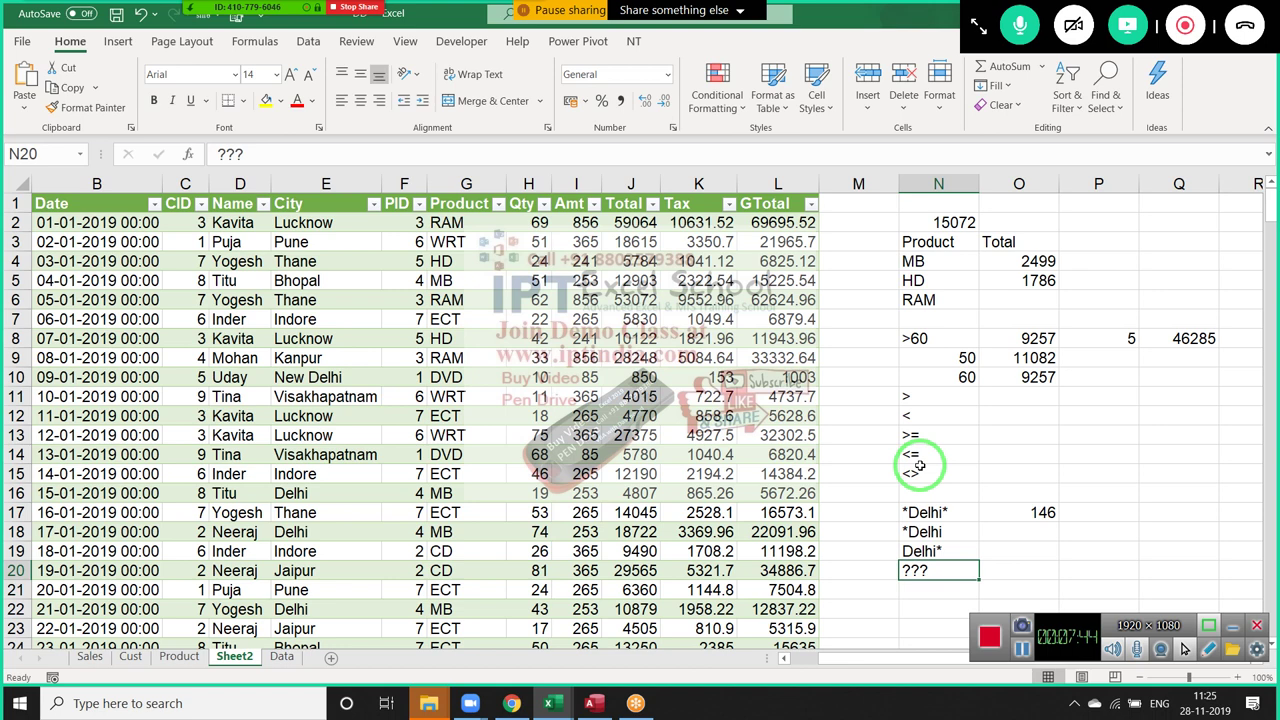
{"action": "key", "text": "Right"}
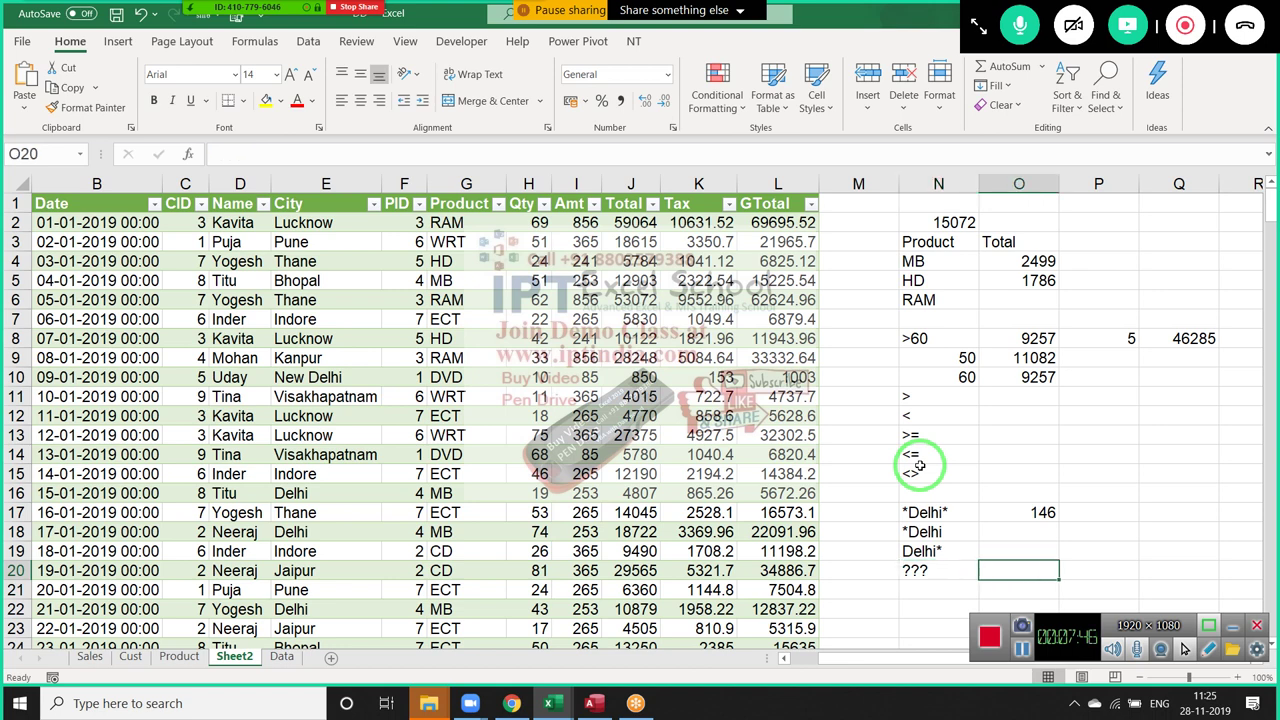
{"action": "key", "text": "Left"}
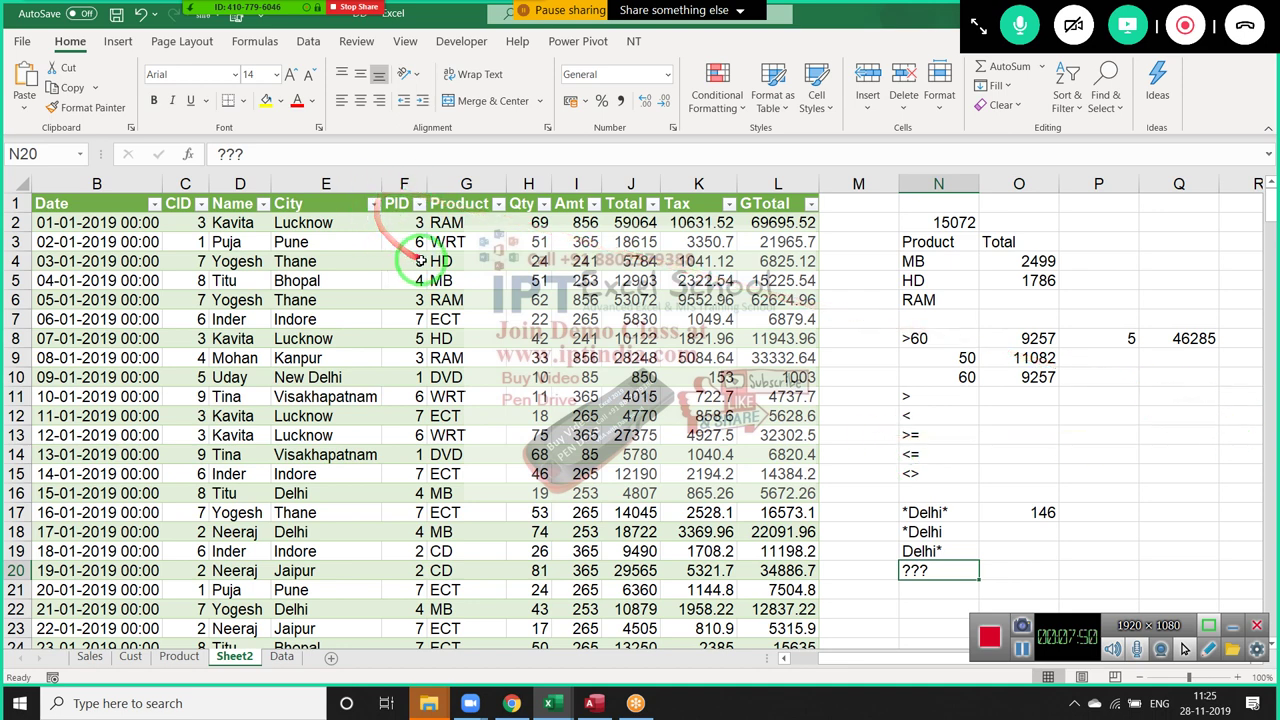
Highlight the two-letter products (HD, MB, CD) and shorten N20's pattern to ??
{"action": "left_click_drag", "start_coordinate": [445, 280], "coordinate": [465, 265]}
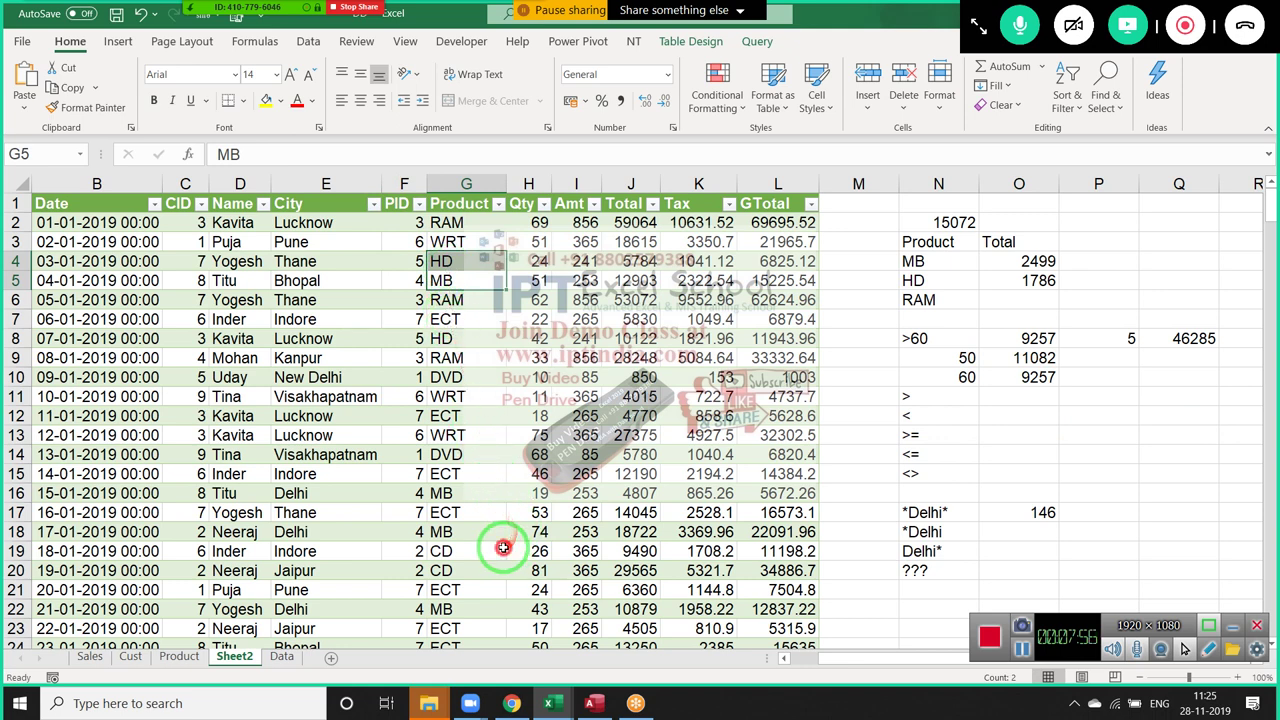
{"action": "left_click_drag", "start_coordinate": [500, 549], "coordinate": [505, 565]}
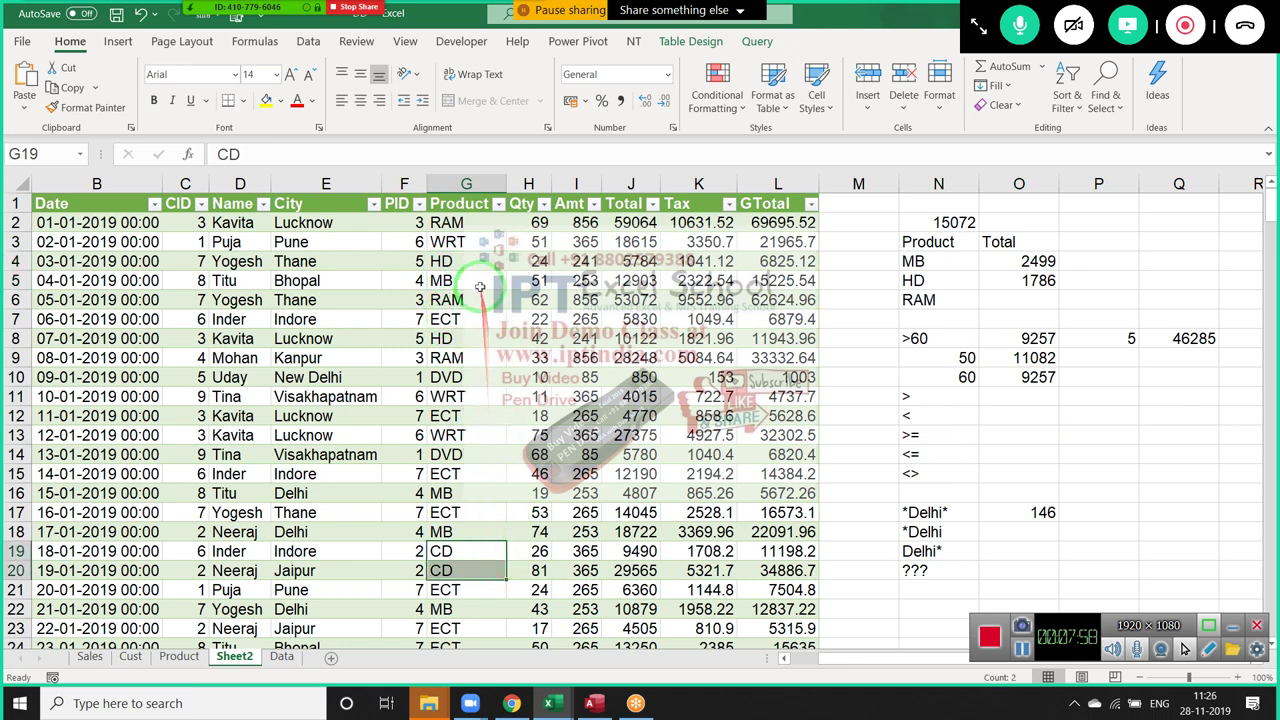
{"action": "left_click_drag", "start_coordinate": [468, 242], "coordinate": [472, 379]}
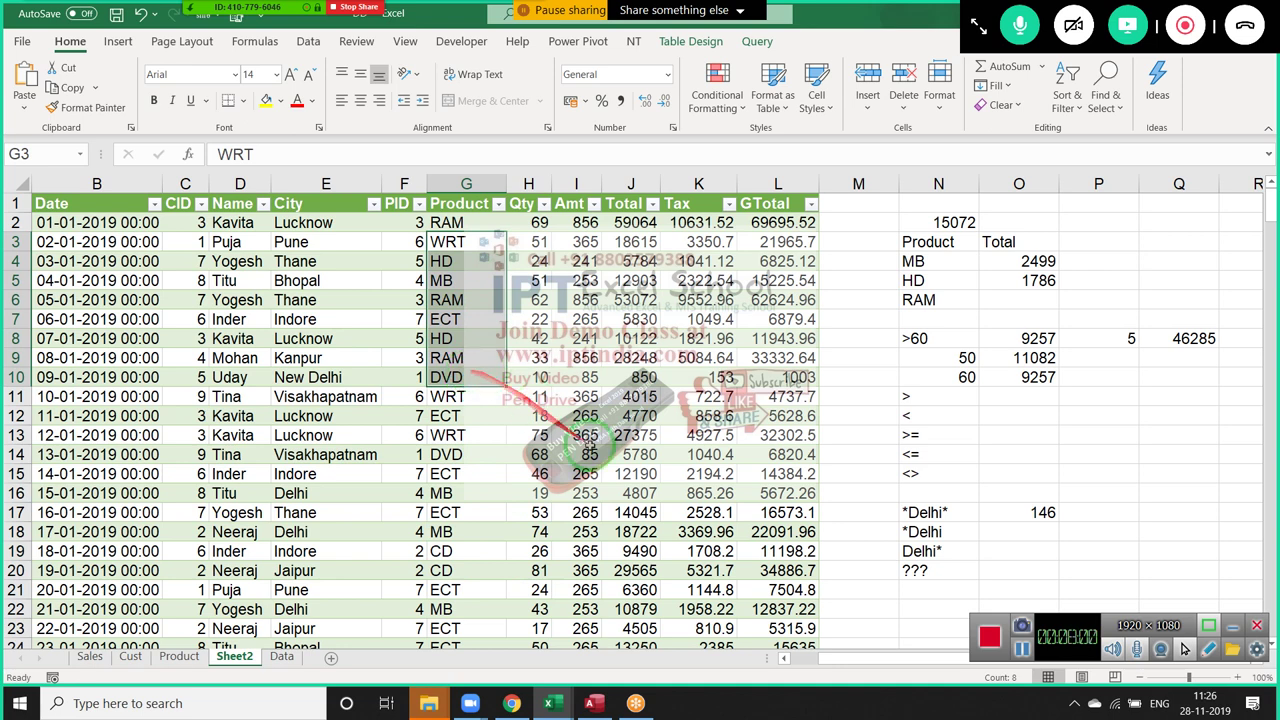
{"action": "left_click", "coordinate": [906, 590]}
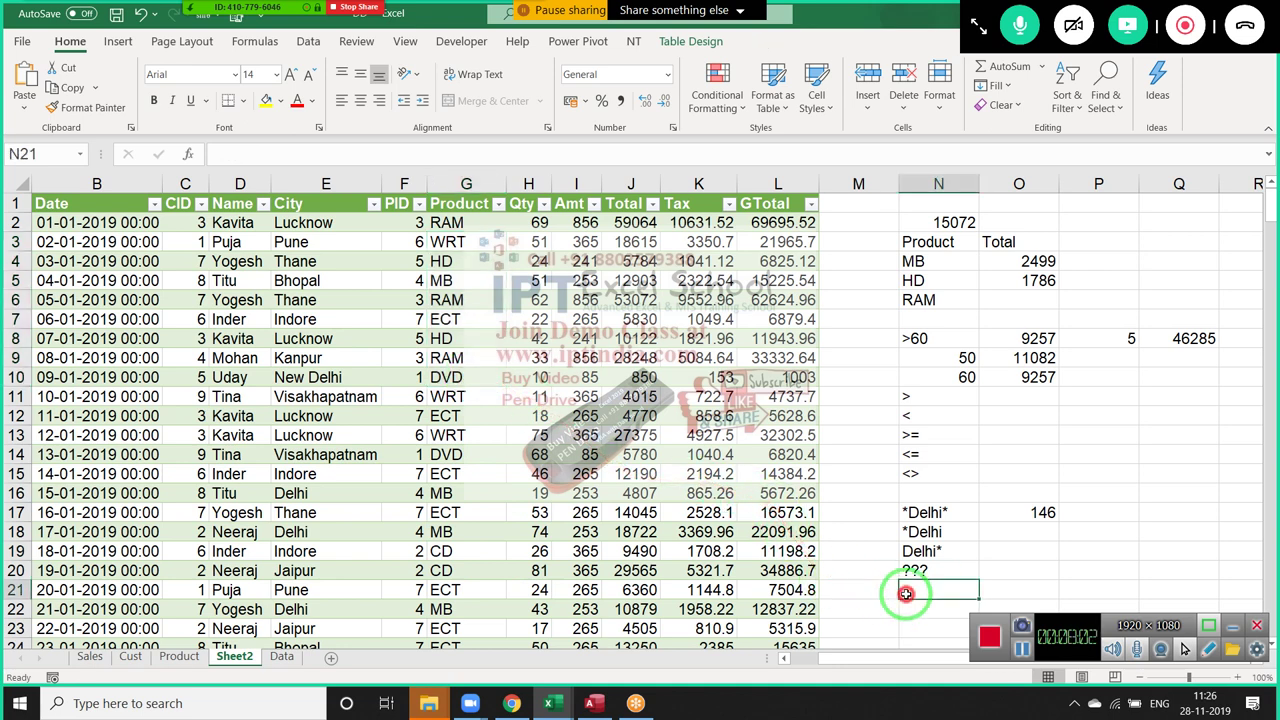
{"action": "left_click", "coordinate": [912, 572]}
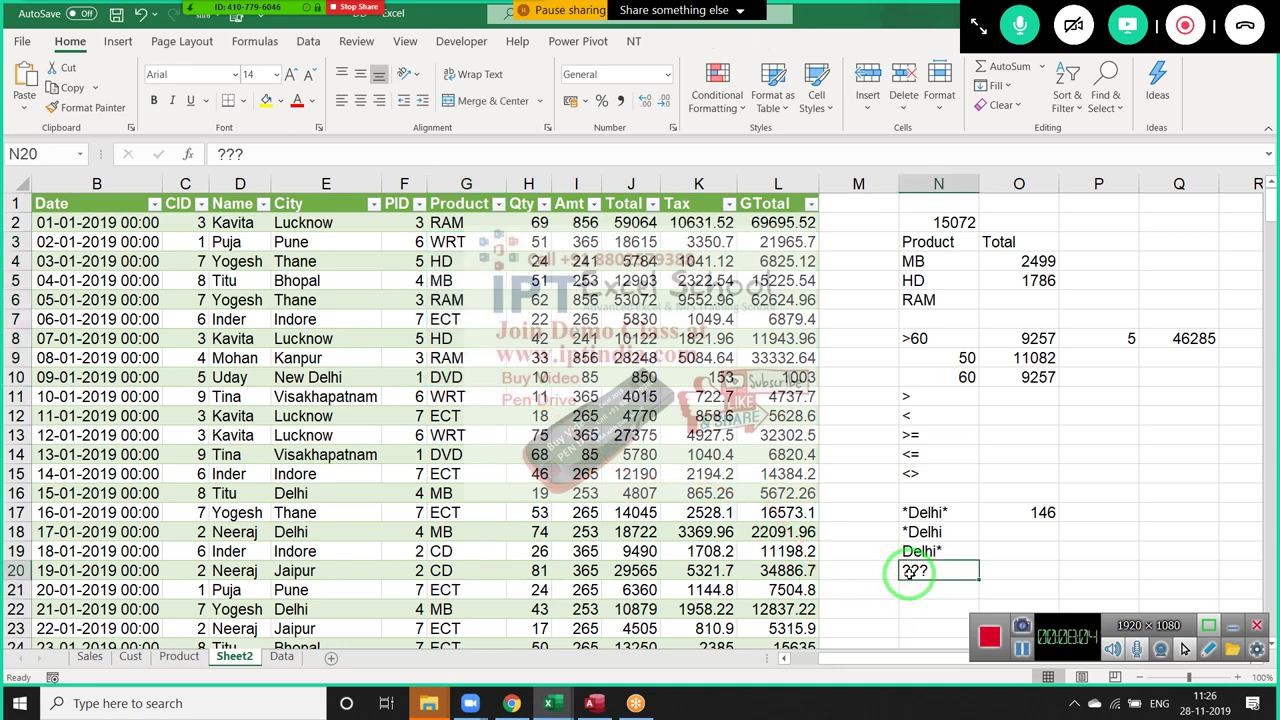
{"action": "double_click", "coordinate": [910, 572]}
{"action": "key", "text": "BackSpace"}
{"action": "key", "text": "Tab"}
Start a SUMIF in O20 using the whole Product column as range
{"action": "type", "text": "="}
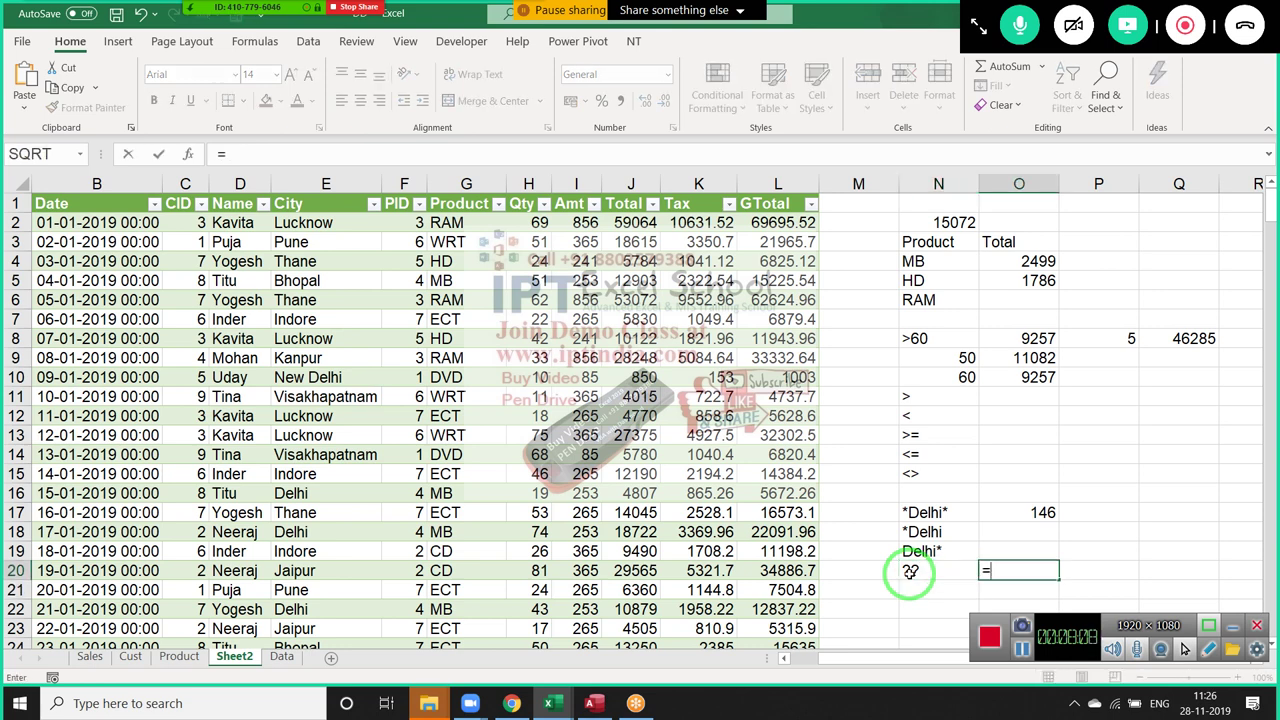
{"action": "type", "text": "sum"}
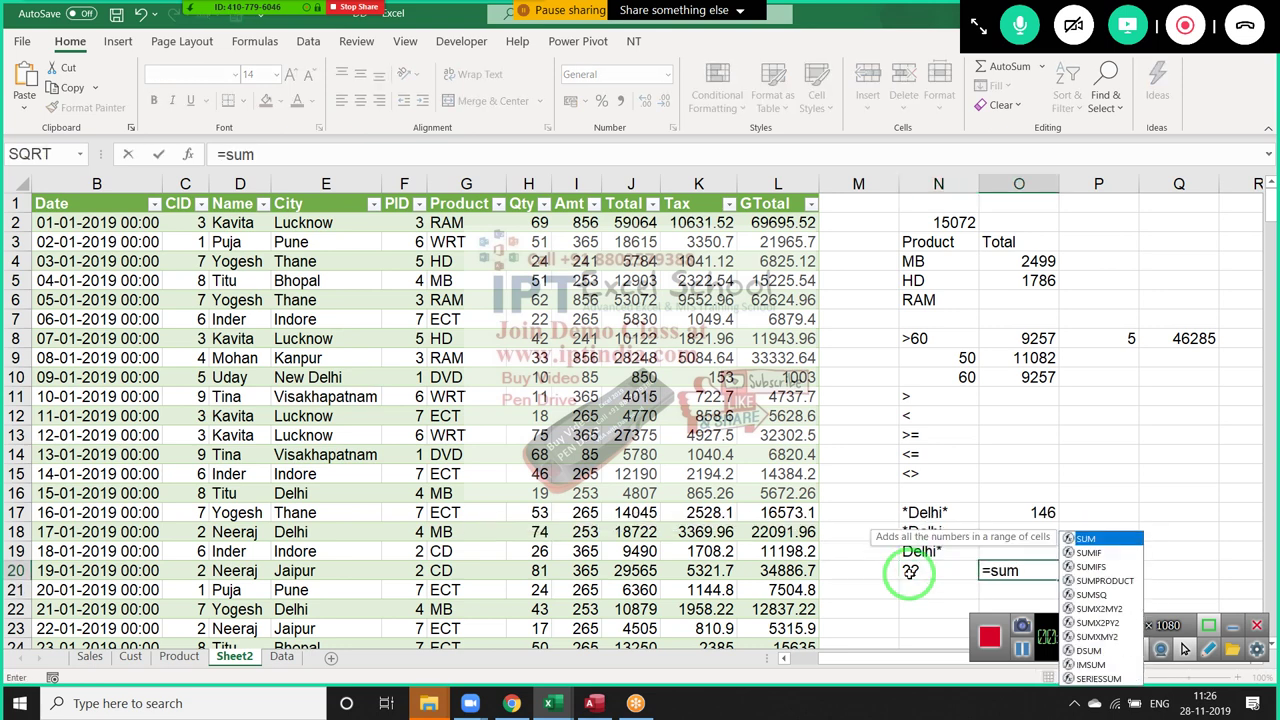
{"action": "type", "text": "i"}
{"action": "key", "text": "Tab"}
{"action": "key", "text": "Left"}
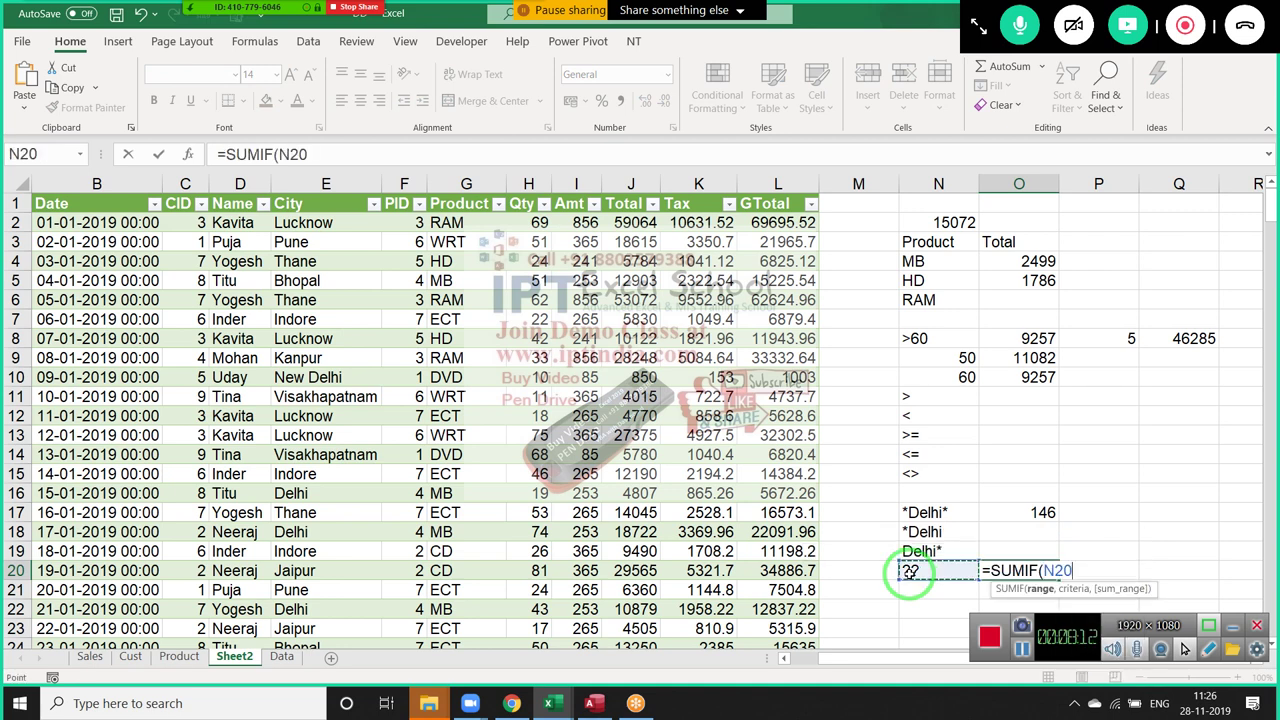
{"action": "key", "text": "Left"}
{"action": "key", "text": "Left"}
{"action": "key", "text": "Left"}
{"action": "key", "text": "Left"}
{"action": "key", "text": "Left"}
{"action": "key", "text": "Left"}
{"action": "key", "text": "ctrl+space"}
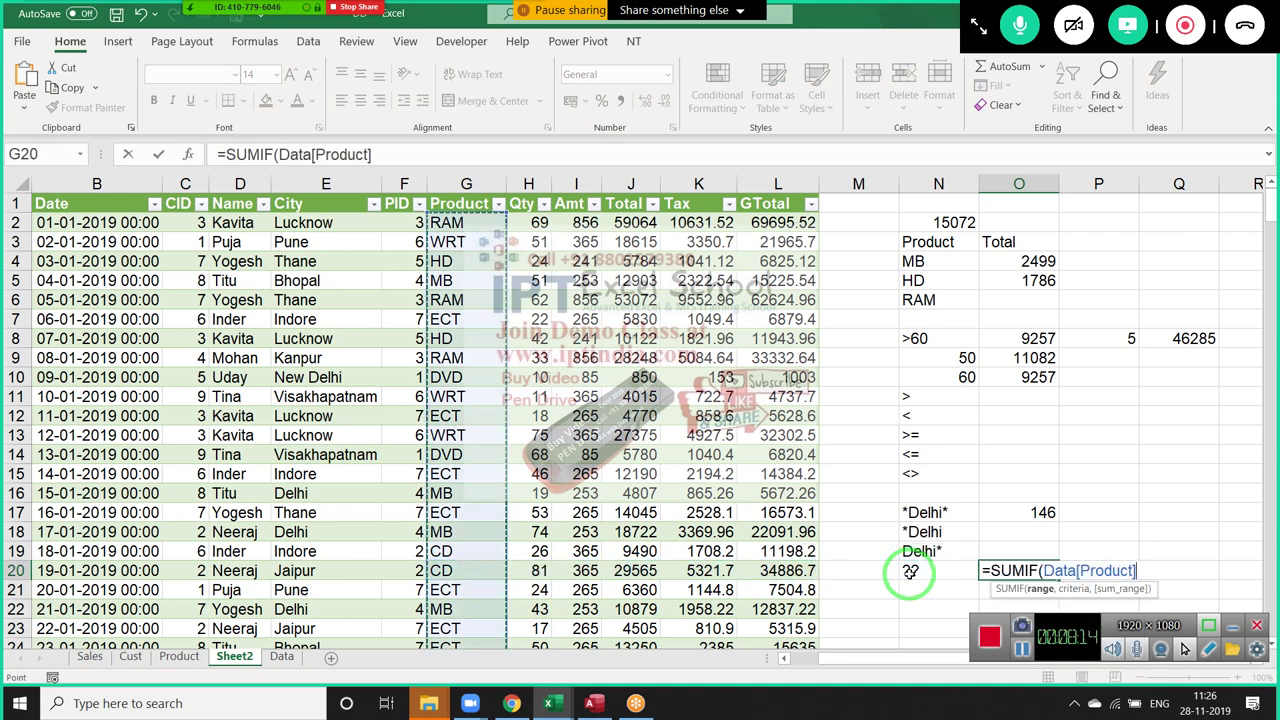
{"action": "type", "text": ","}
{"action": "key", "text": "BackSpace"}
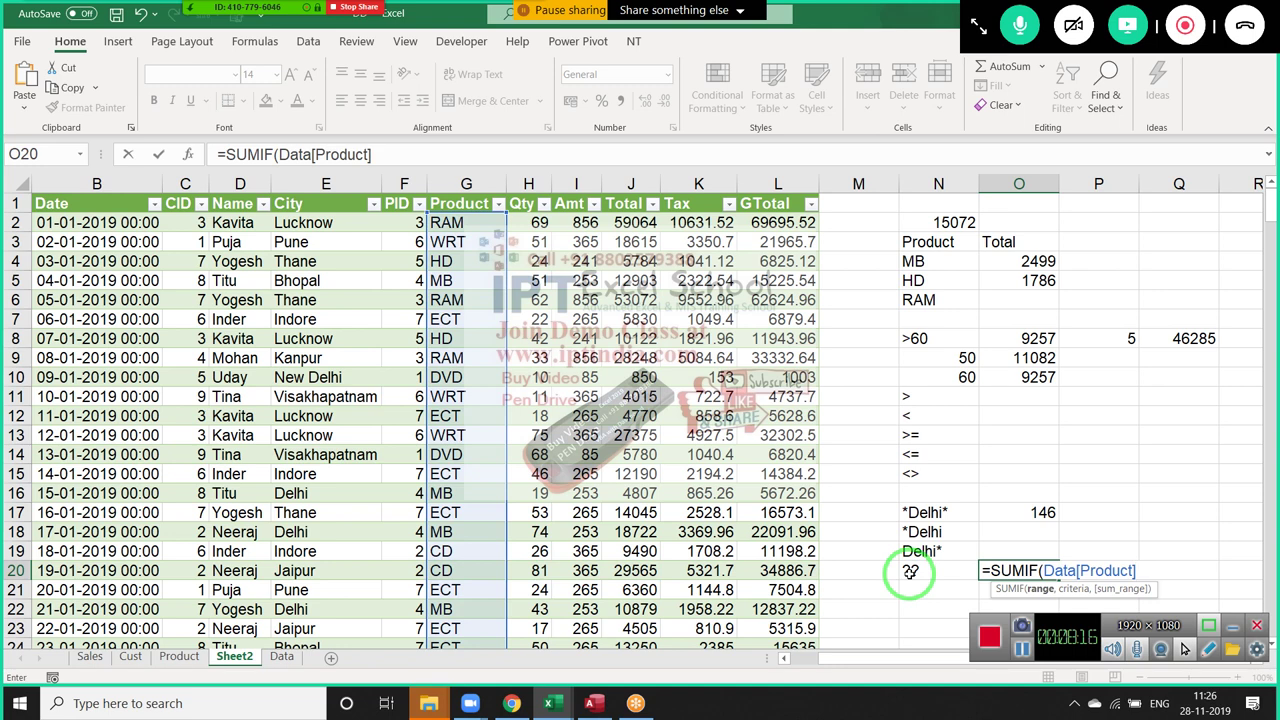
{"action": "type", "text": ","}
Finish the SUMIF with N20 as criterion and the Qty column as sum range, giving 6530
{"action": "left_click", "coordinate": [910, 572]}
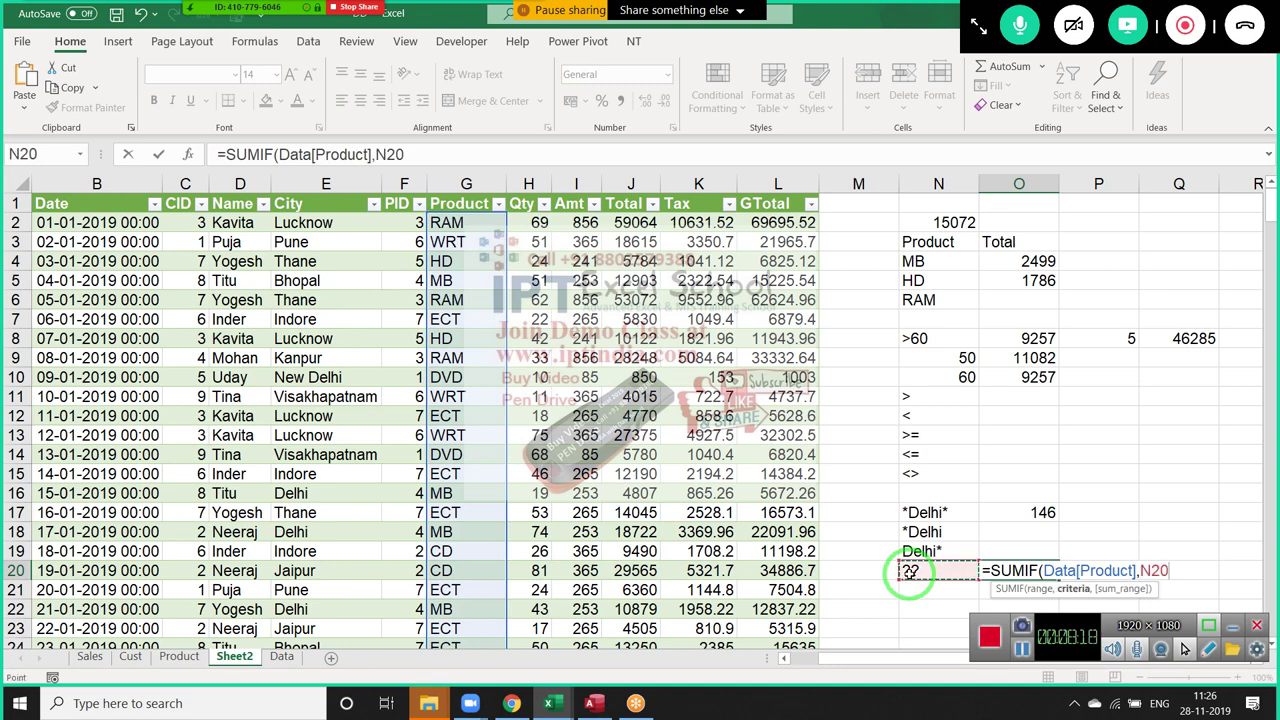
{"action": "type", "text": ","}
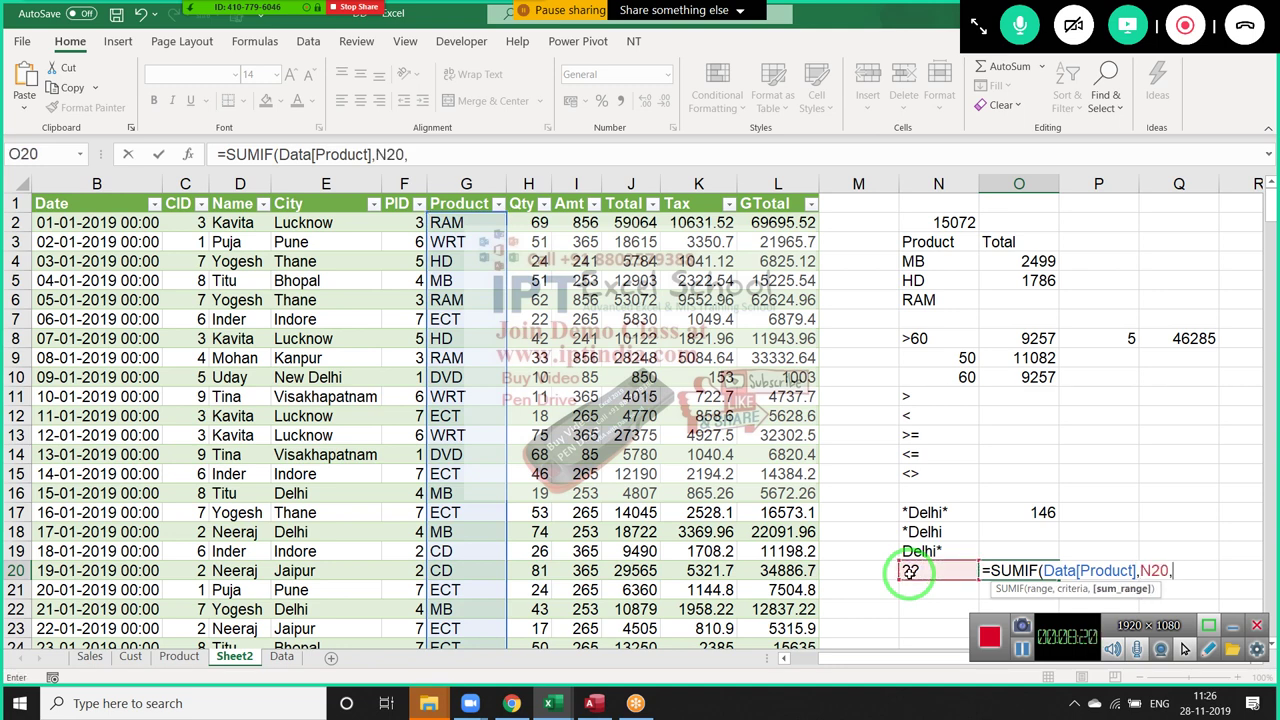
{"action": "key", "text": "Left"}
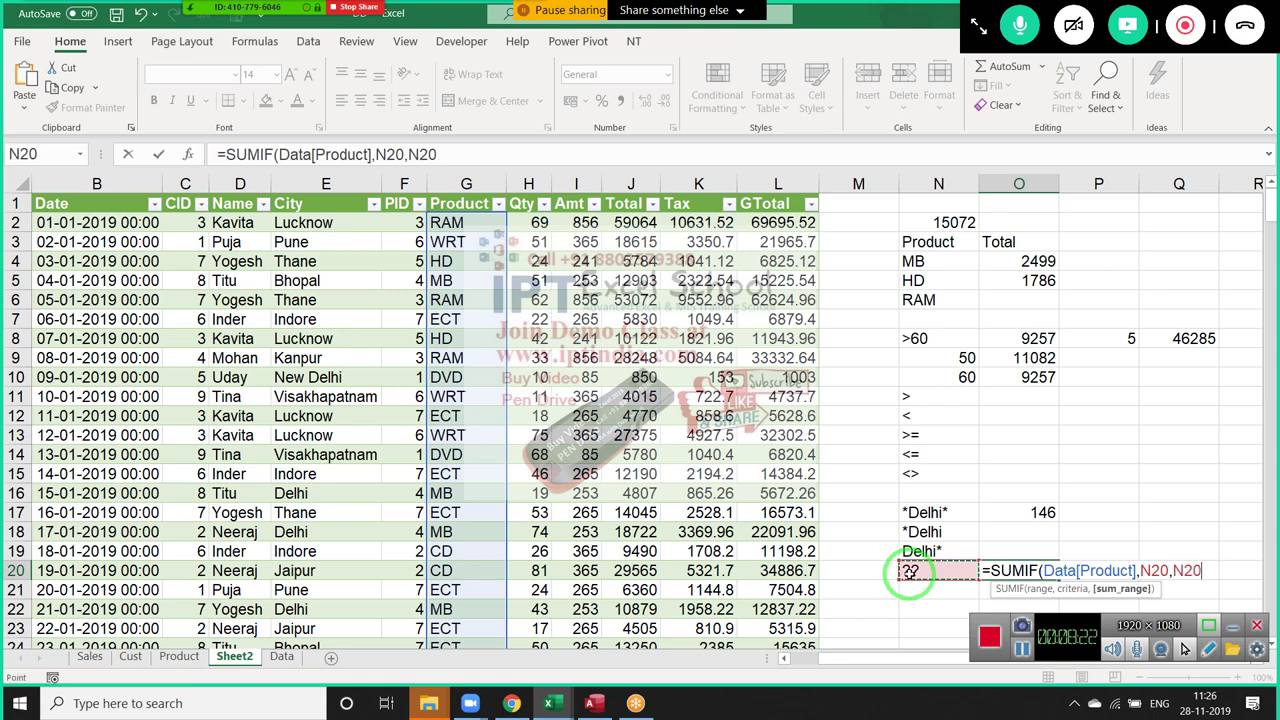
{"action": "key", "text": "Left"}
{"action": "key", "text": "Left"}
{"action": "key", "text": "Left"}
{"action": "key", "text": "Left"}
{"action": "key", "text": "Left"}
{"action": "key", "text": "Left"}
{"action": "key", "text": "Left"}
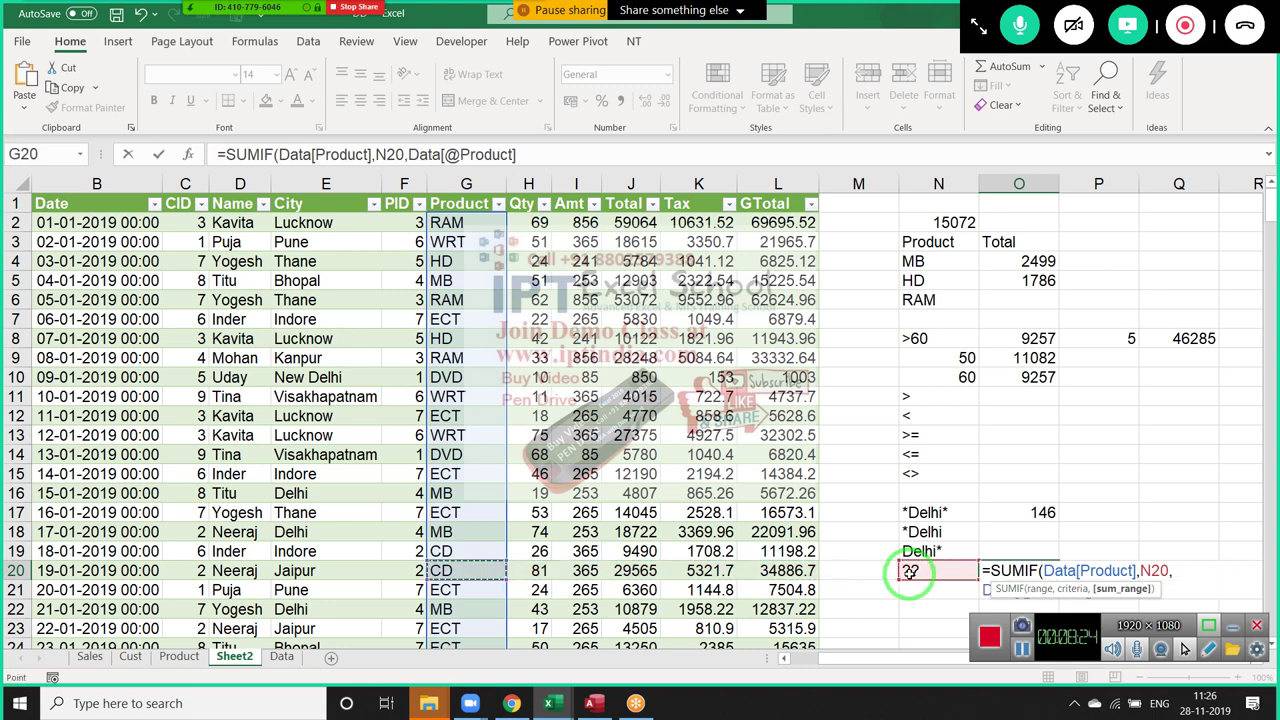
{"action": "key", "text": "Right"}
{"action": "key", "text": "ctrl+space"}
{"action": "key", "text": "Return"}
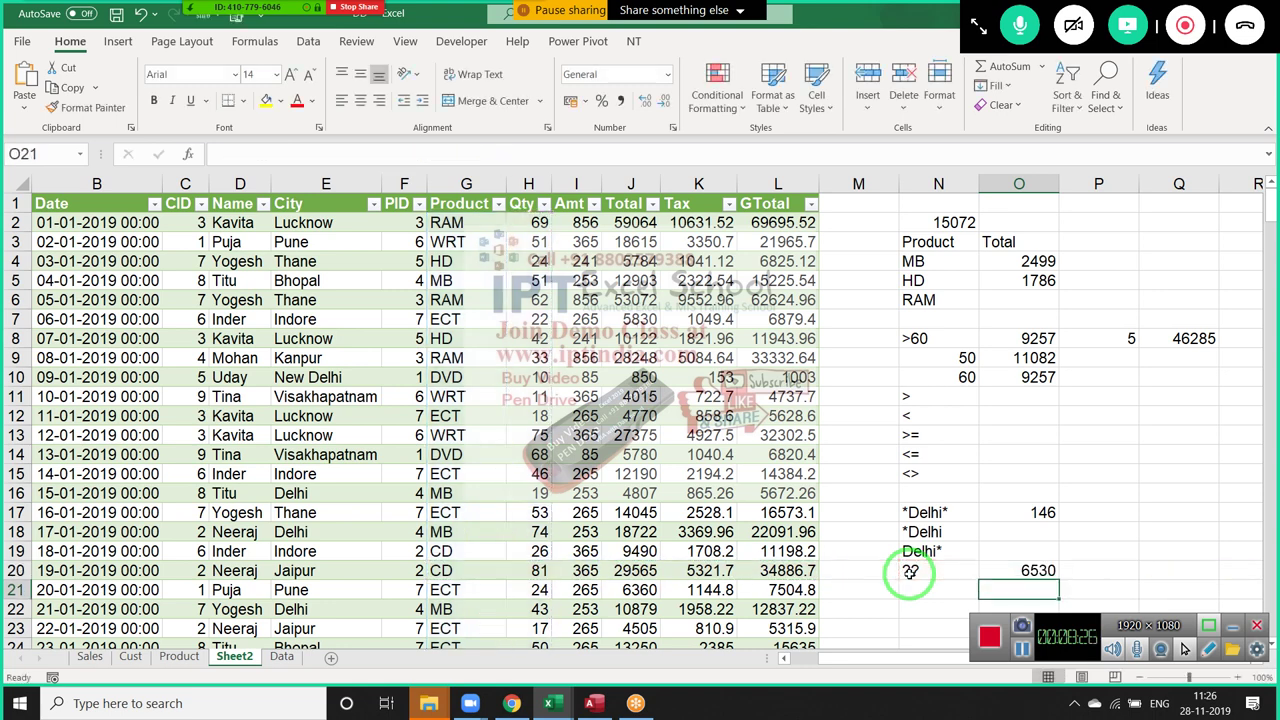
{"action": "key", "text": "Up"}
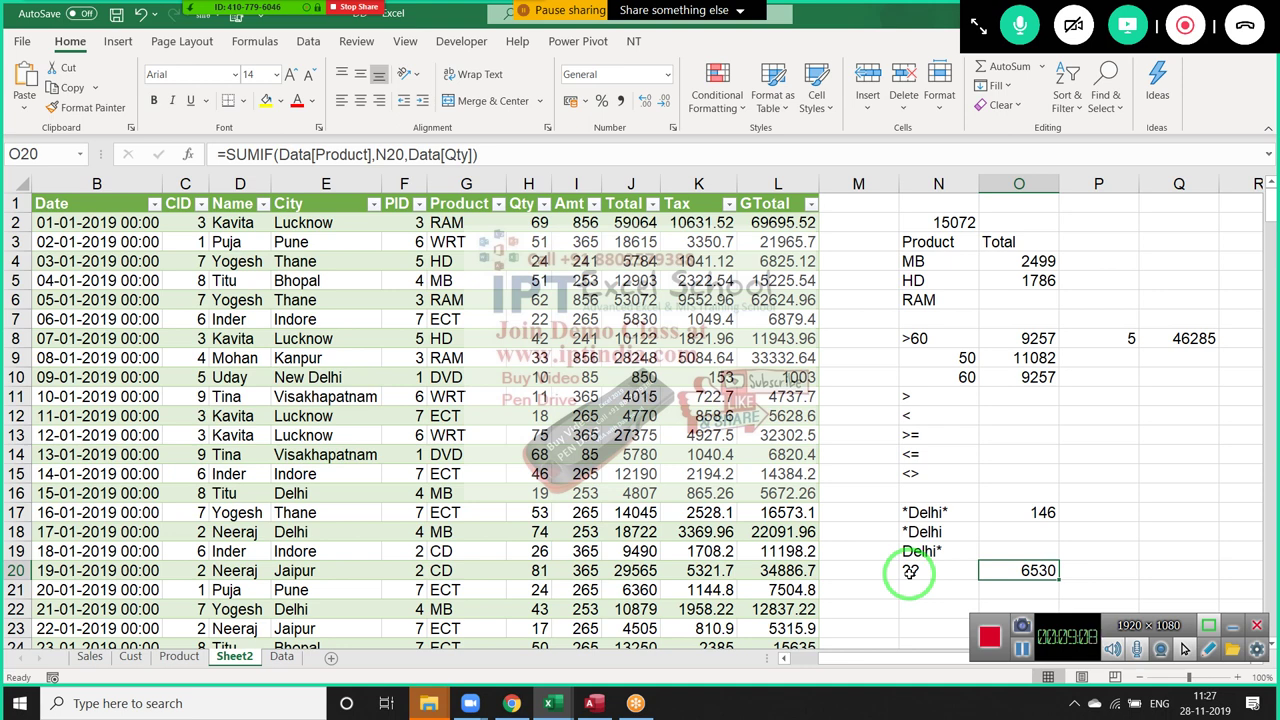
Enter a customer's name from the table in N22 and product MB in O22
{"action": "left_click", "coordinate": [910, 572]}
{"action": "key", "text": "Down"}
{"action": "key", "text": "Down"}
{"action": "key", "text": "Down"}
{"action": "key", "text": "Down"}
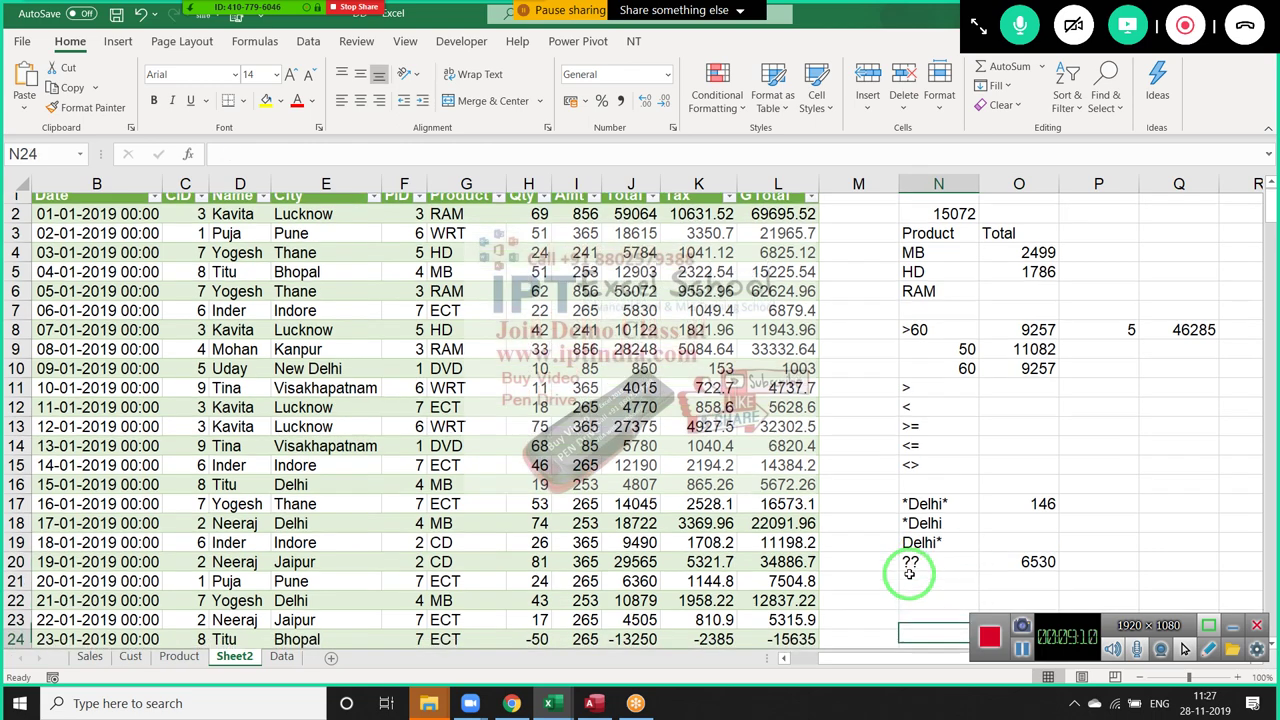
{"action": "key", "text": "Down"}
{"action": "key", "text": "Down"}
{"action": "key", "text": "Down"}
{"action": "key", "text": "Up"}
{"action": "key", "text": "Up"}
{"action": "key", "text": "Up"}
{"action": "key", "text": "Up"}
{"action": "key", "text": "Up"}
{"action": "key", "text": "Up"}
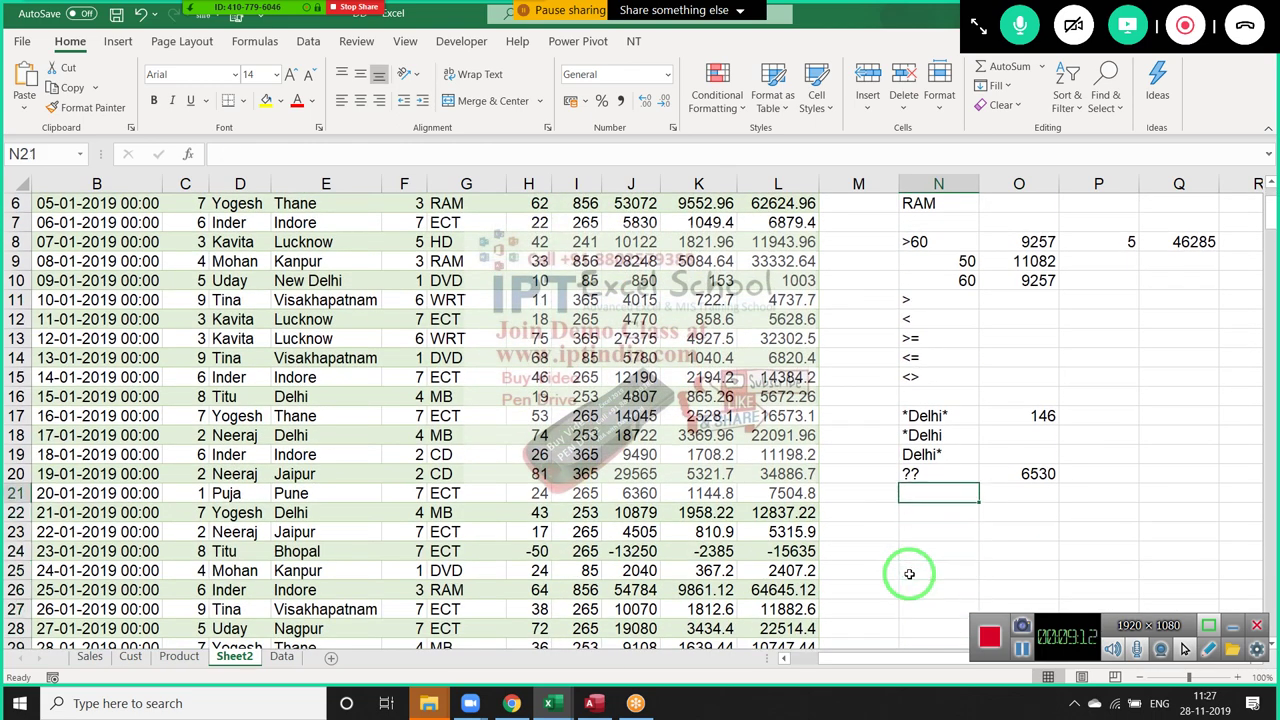
{"action": "key", "text": "Down"}
{"action": "key", "text": "Down"}
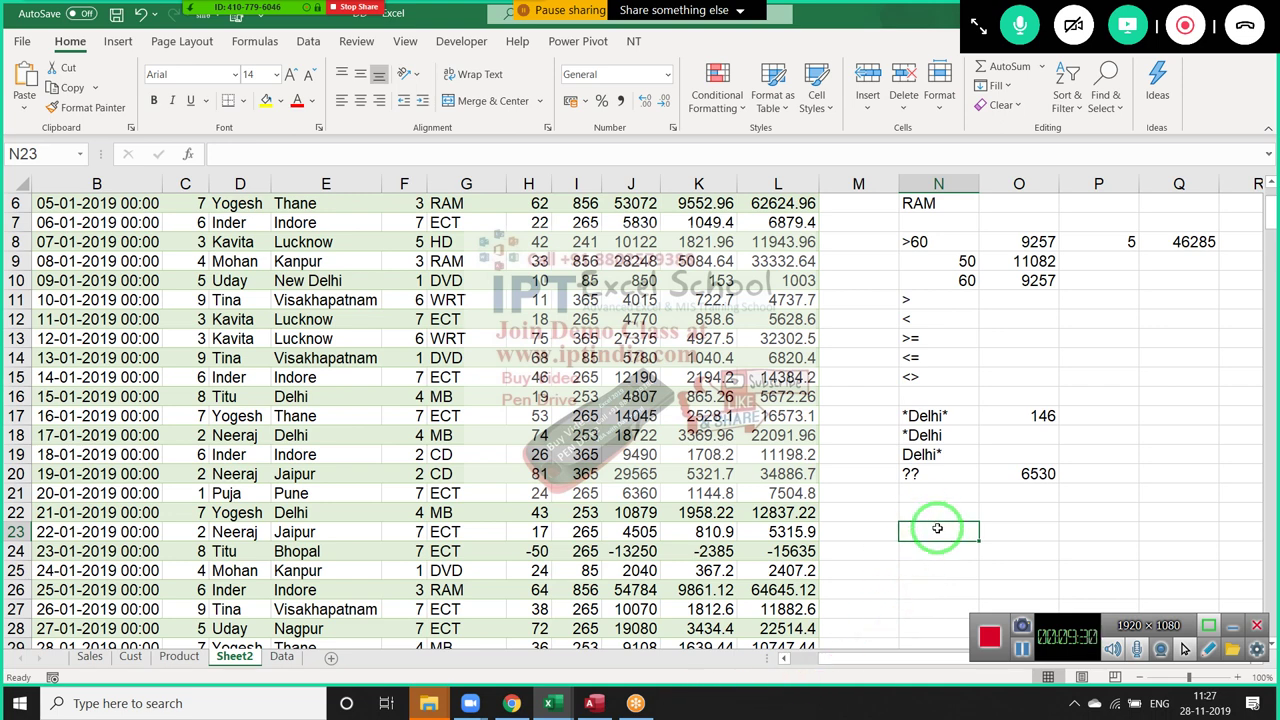
{"action": "left_click", "coordinate": [252, 399]}
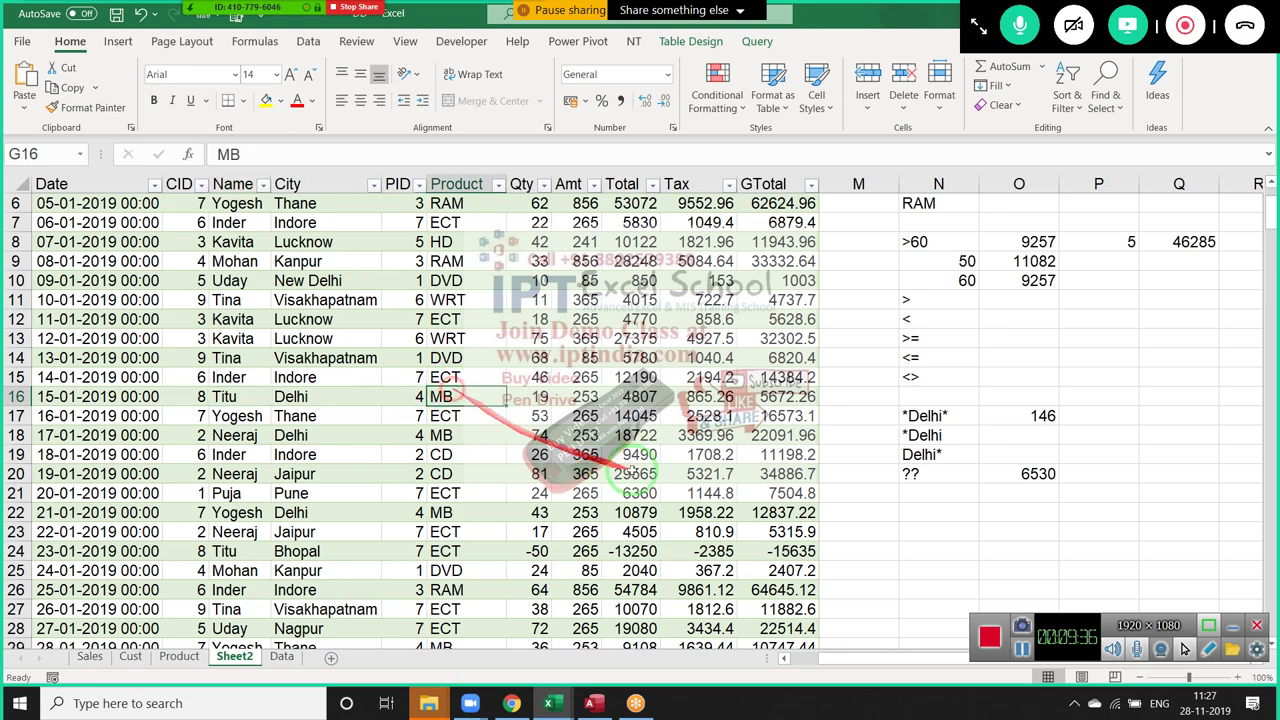
{"action": "left_click", "coordinate": [921, 517]}
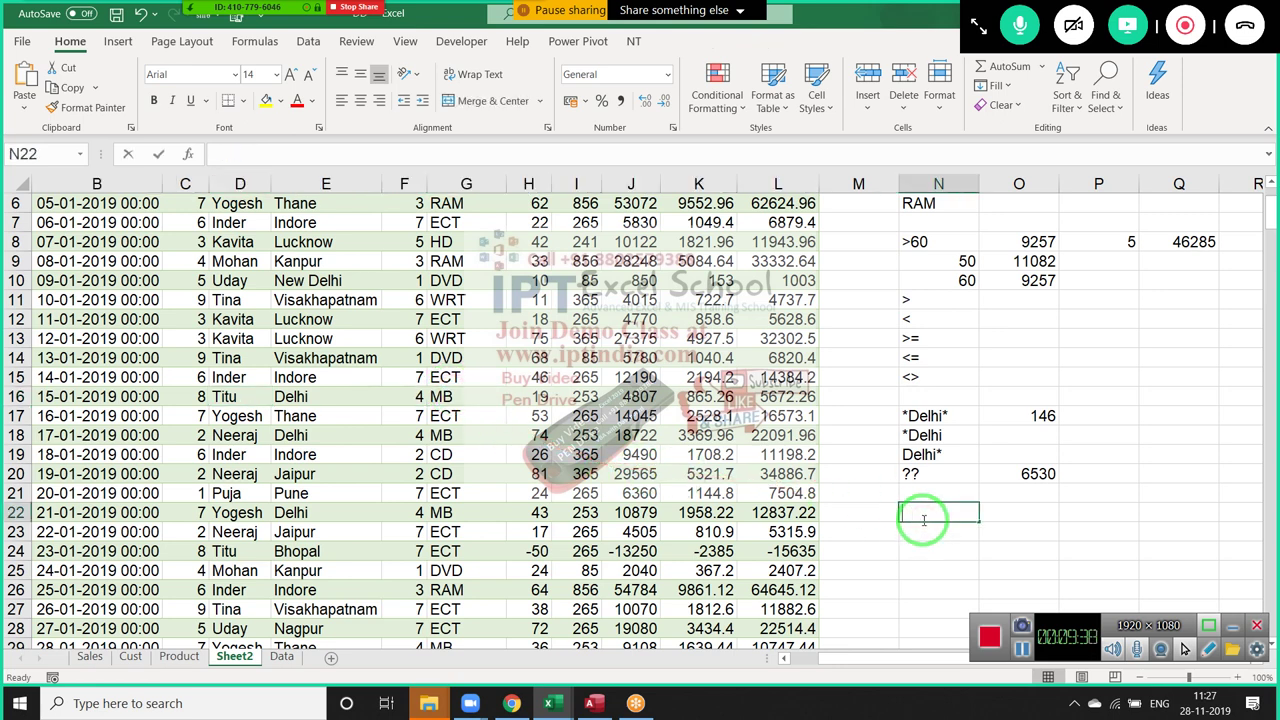
{"action": "type", "text": "Titu"}
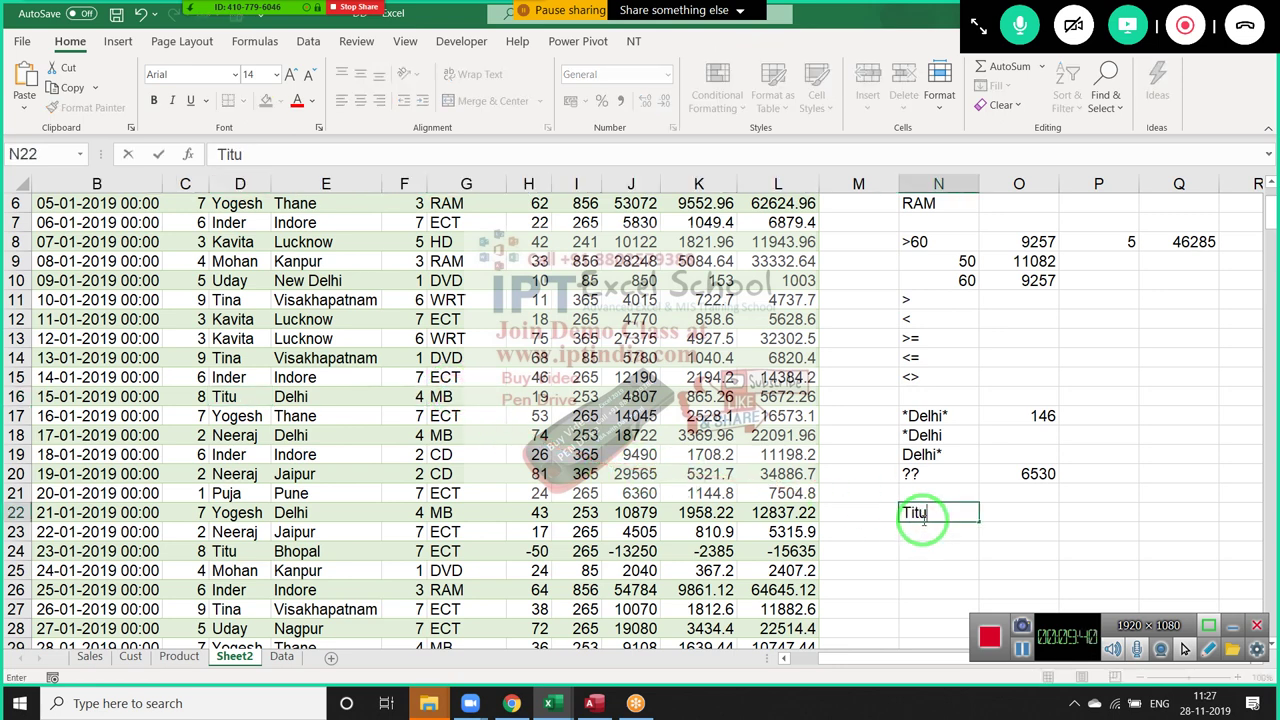
{"action": "key", "text": "Tab"}
{"action": "type", "text": "M"}
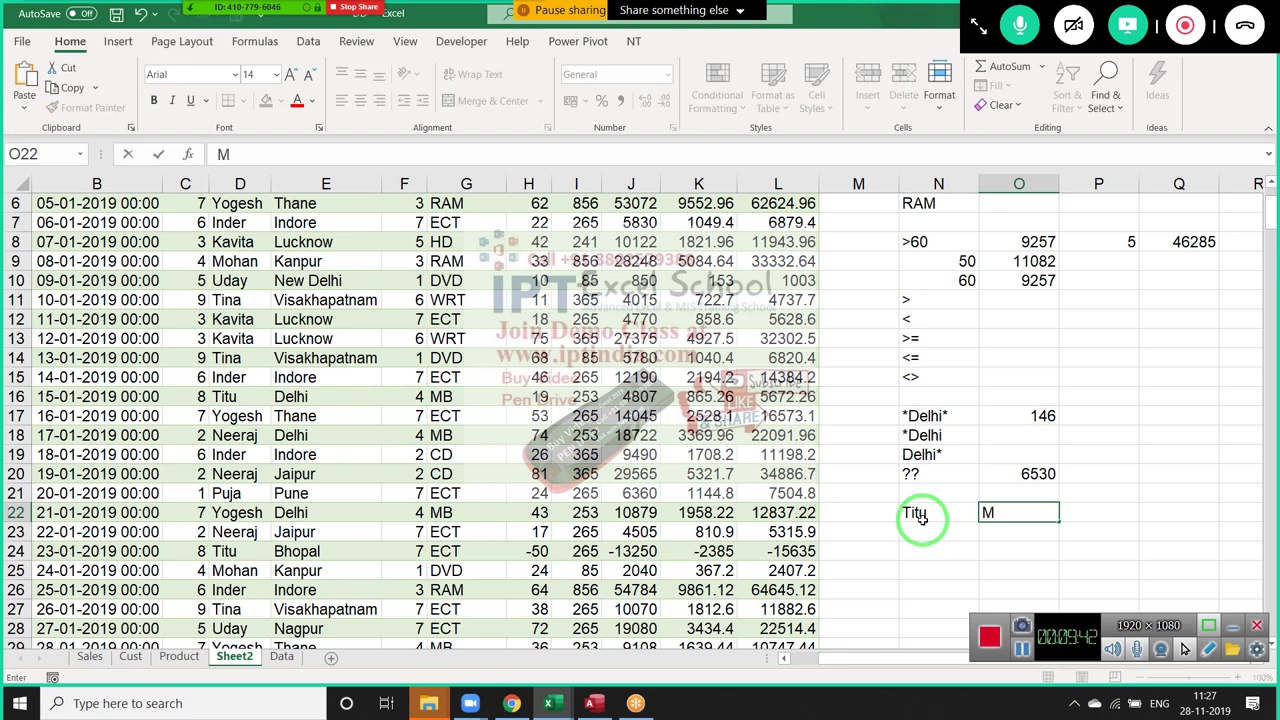
{"action": "type", "text": "B"}
{"action": "key", "text": "Return"}
{"action": "key", "text": "Up"}
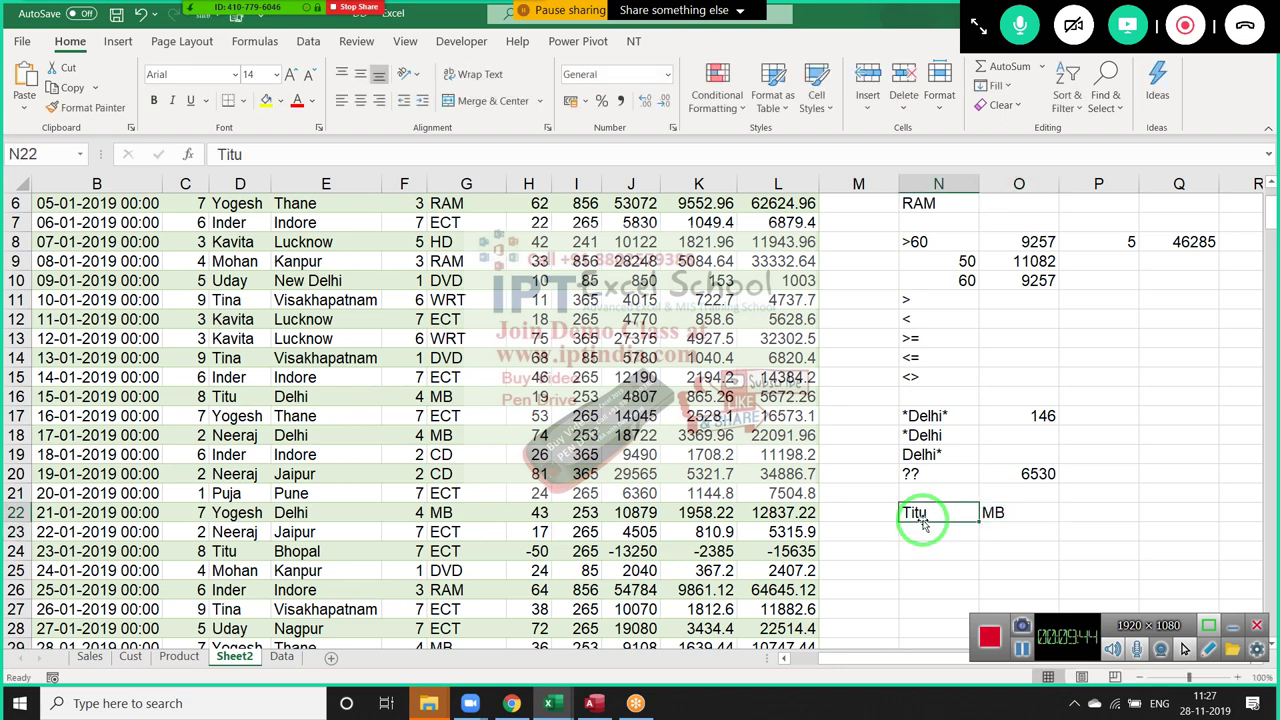
{"action": "key", "text": "Right"}
{"action": "key", "text": "Right"}
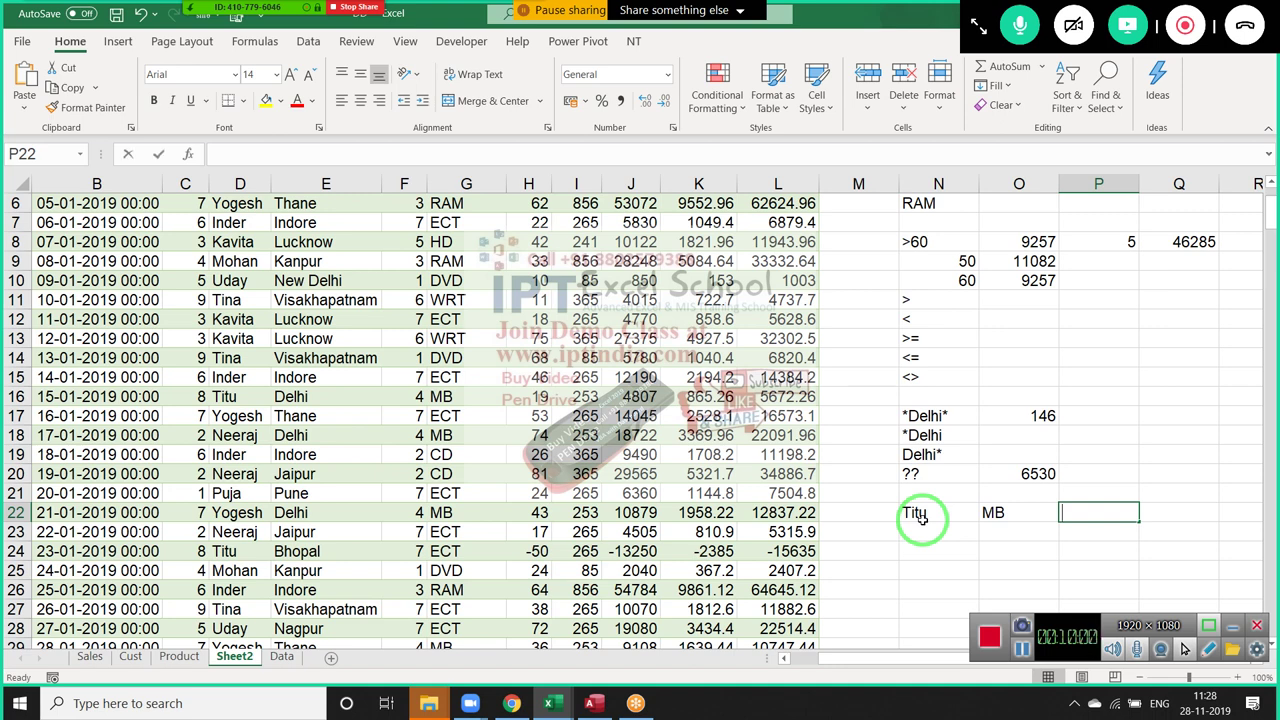
Begin a SUMIFS formula in P22
{"action": "type", "text": "=sum"}
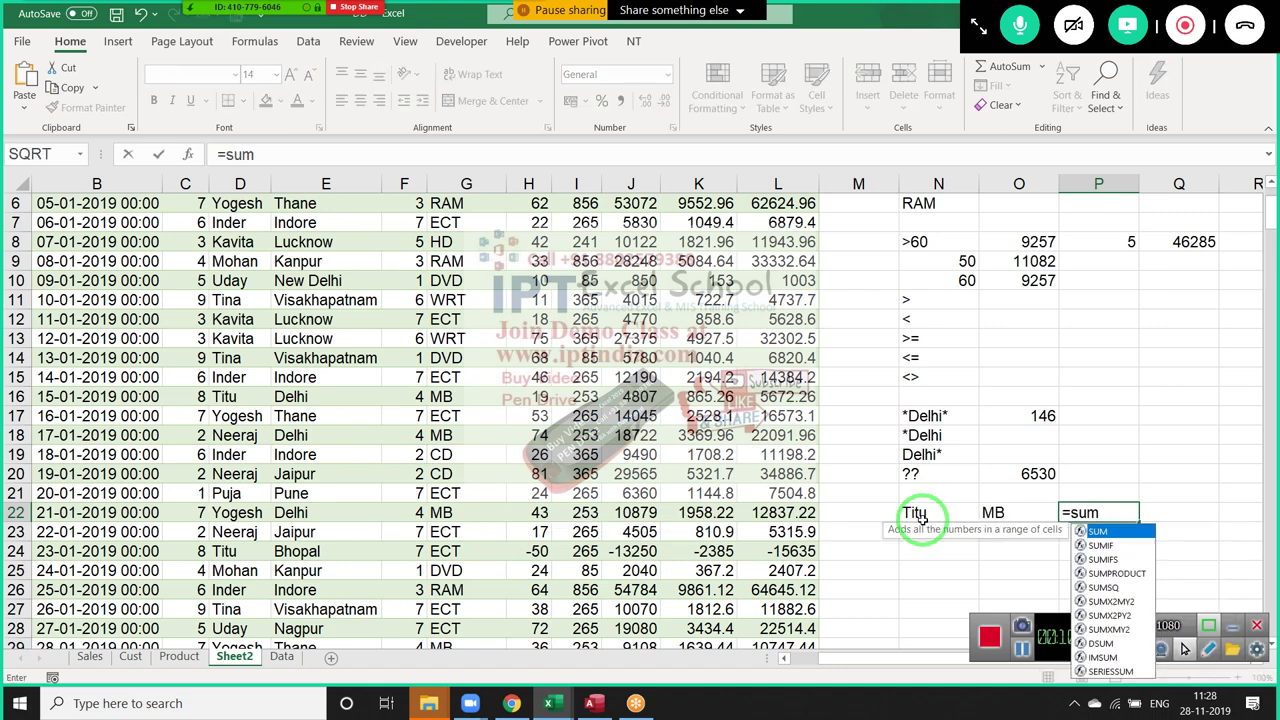
{"action": "key", "text": "Down"}
{"action": "key", "text": "Down"}
{"action": "key", "text": "Tab"}
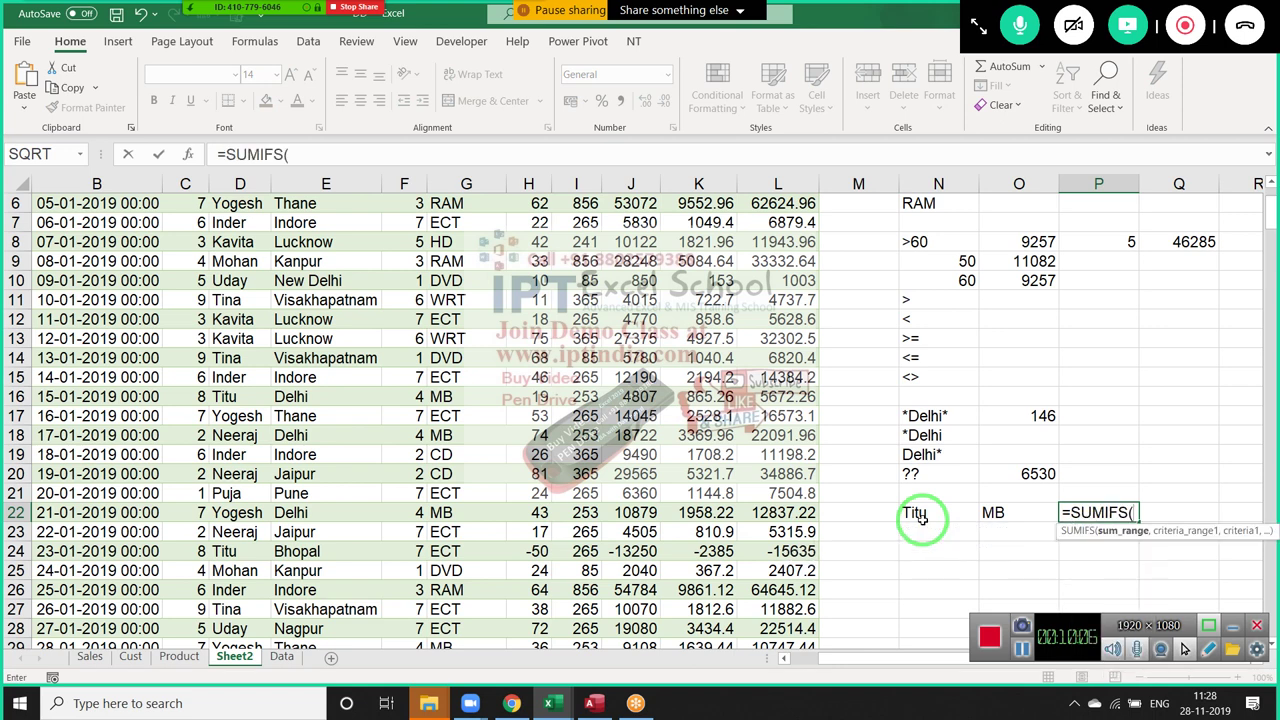
{"action": "mouse_move", "coordinate": [226, 28]}
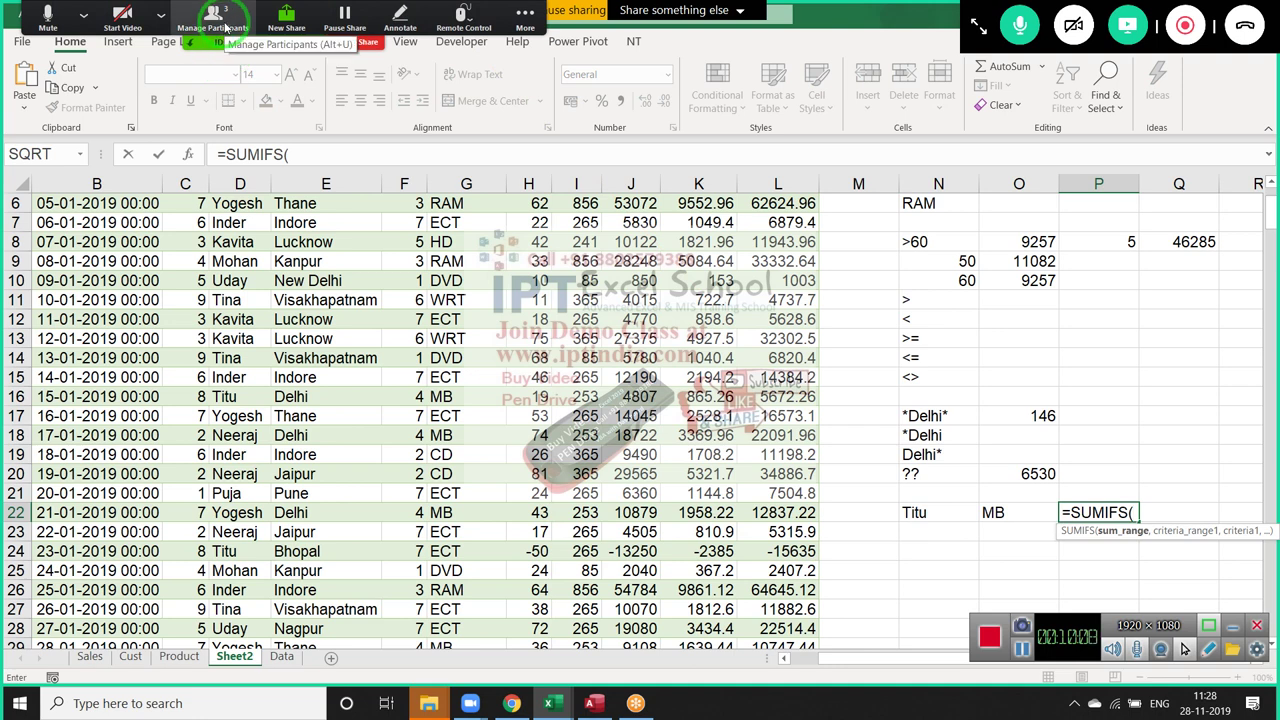
{"action": "left_click", "coordinate": [226, 28]}
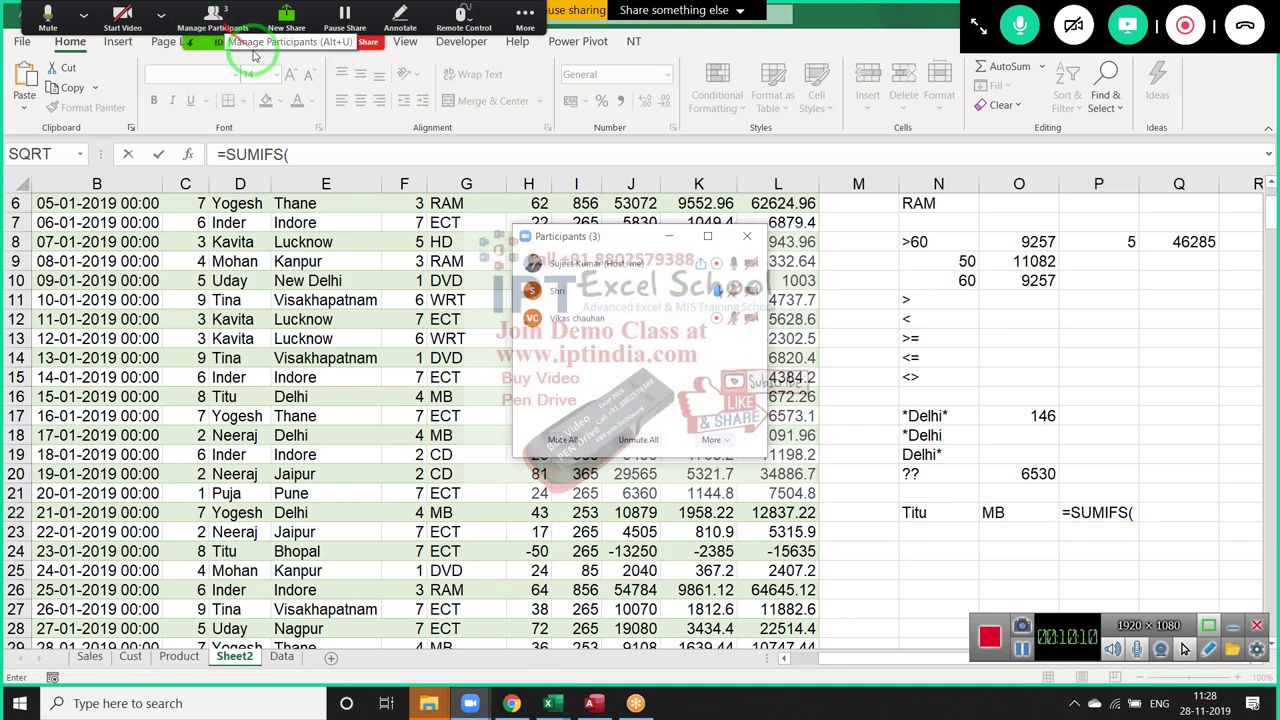
{"action": "mouse_move", "coordinate": [706, 293]}
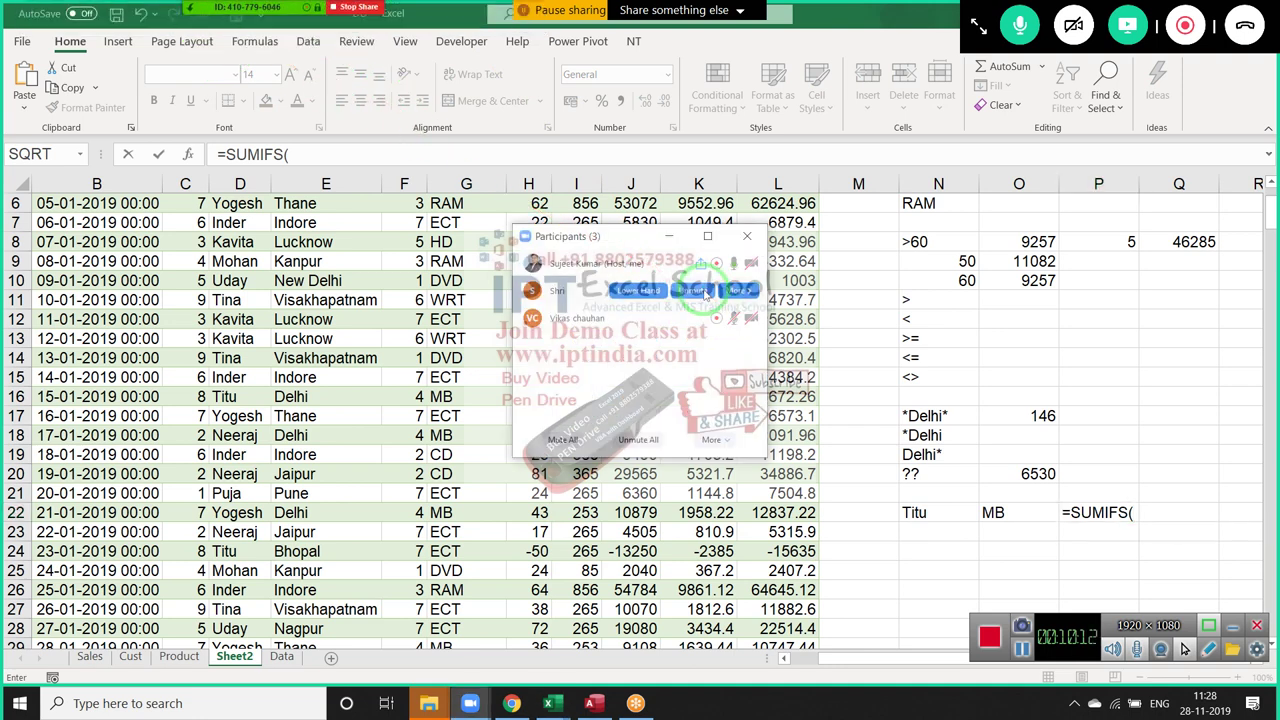
{"action": "mouse_move", "coordinate": [633, 330]}
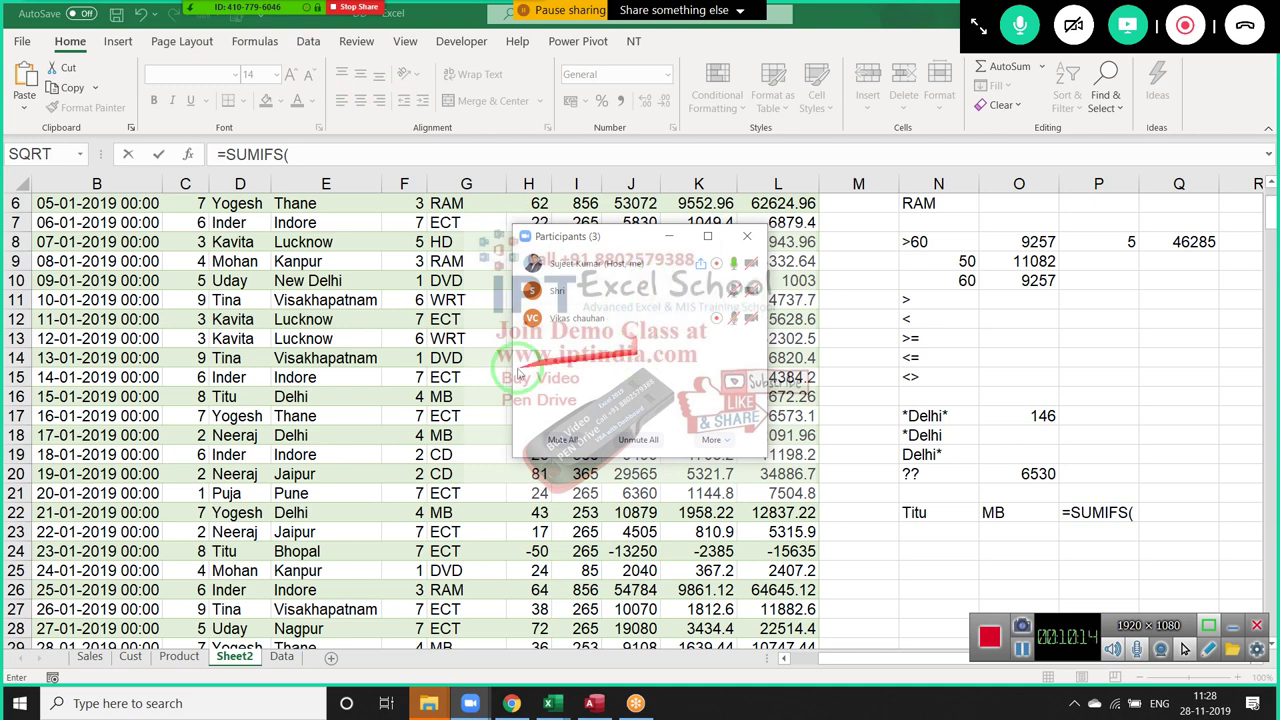
{"action": "left_click", "coordinate": [748, 237]}
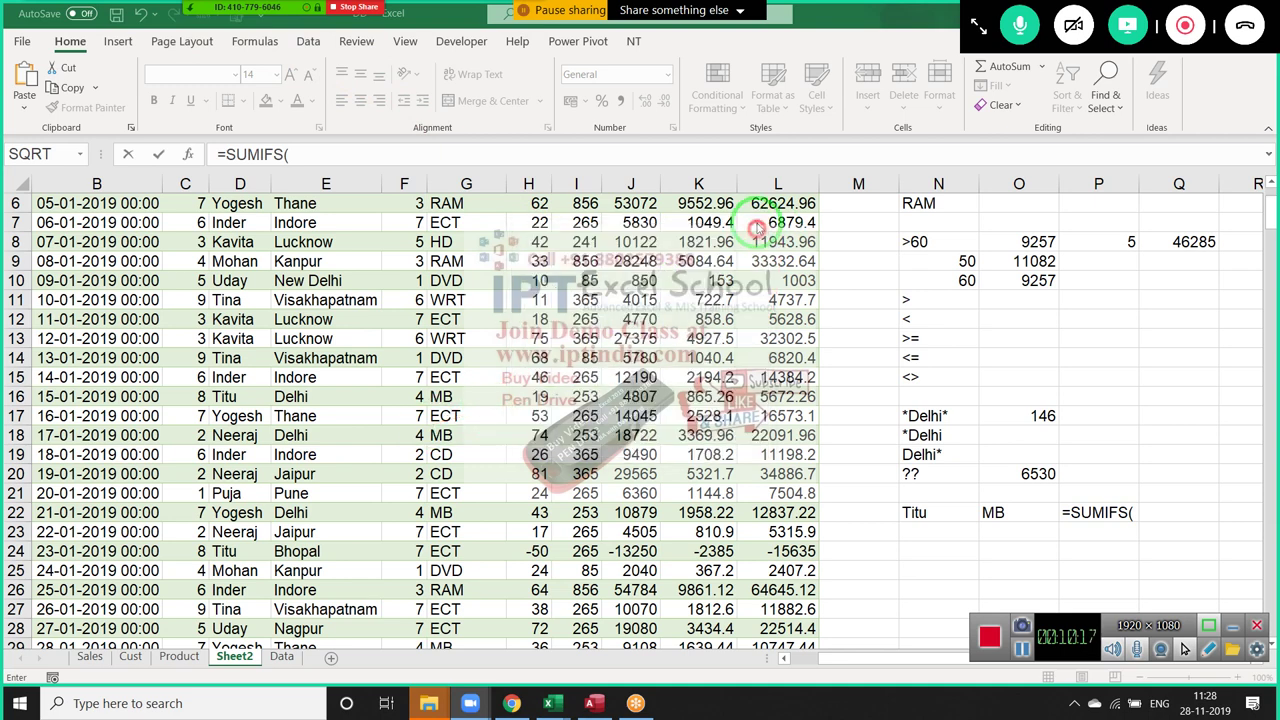
{"action": "left_click", "coordinate": [1138, 512]}
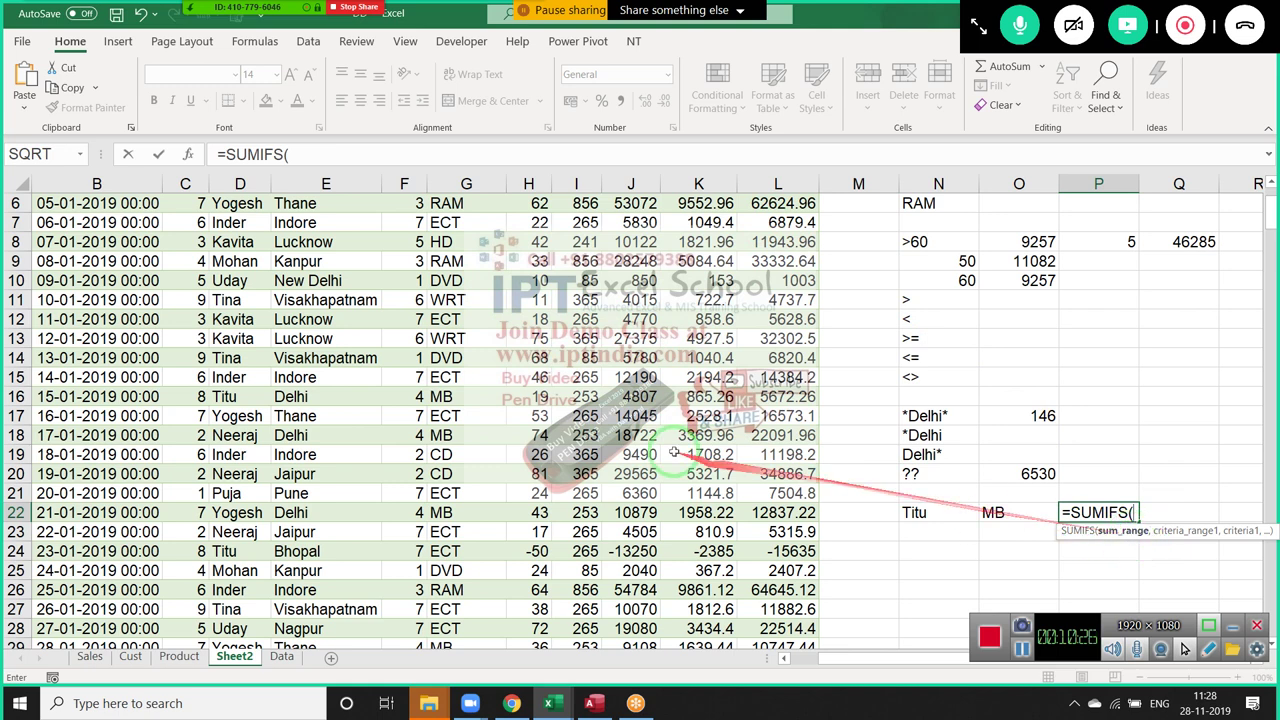
Use the Qty column as sum range and the Name column as first criteria range
{"action": "left_click", "coordinate": [538, 398]}
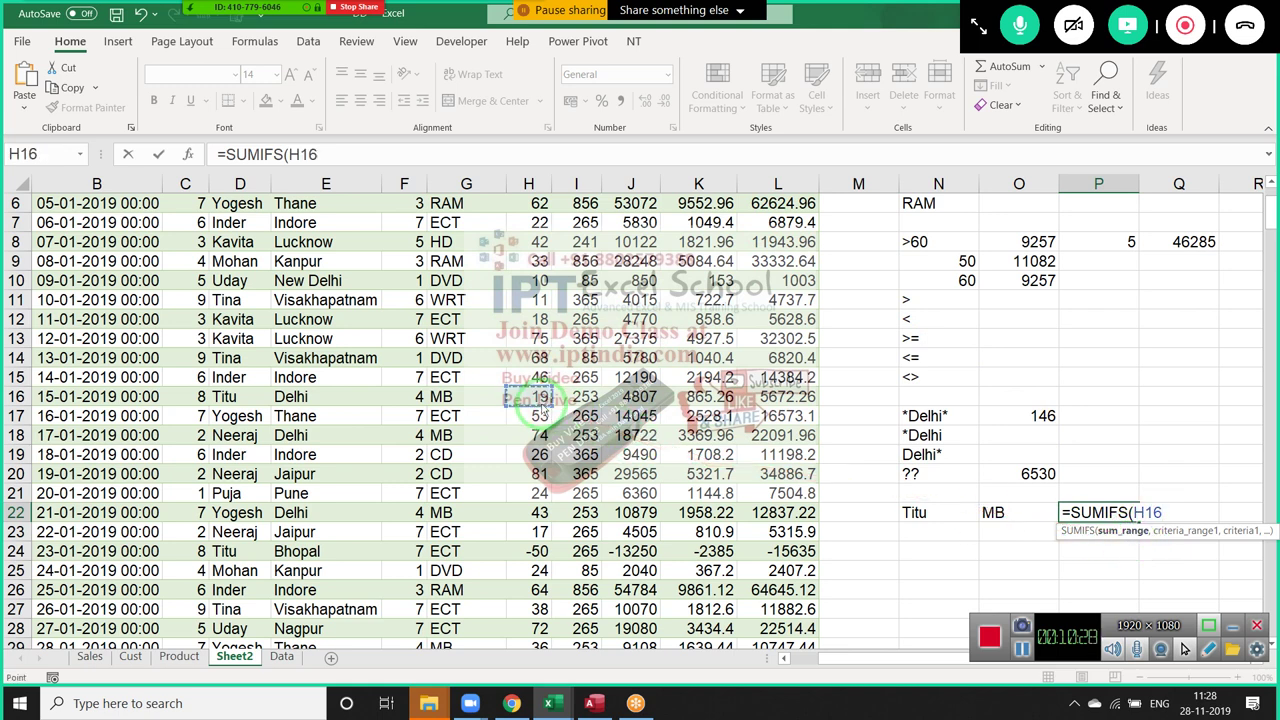
{"action": "key", "text": "ctrl+space"}
{"action": "type", "text": ","}
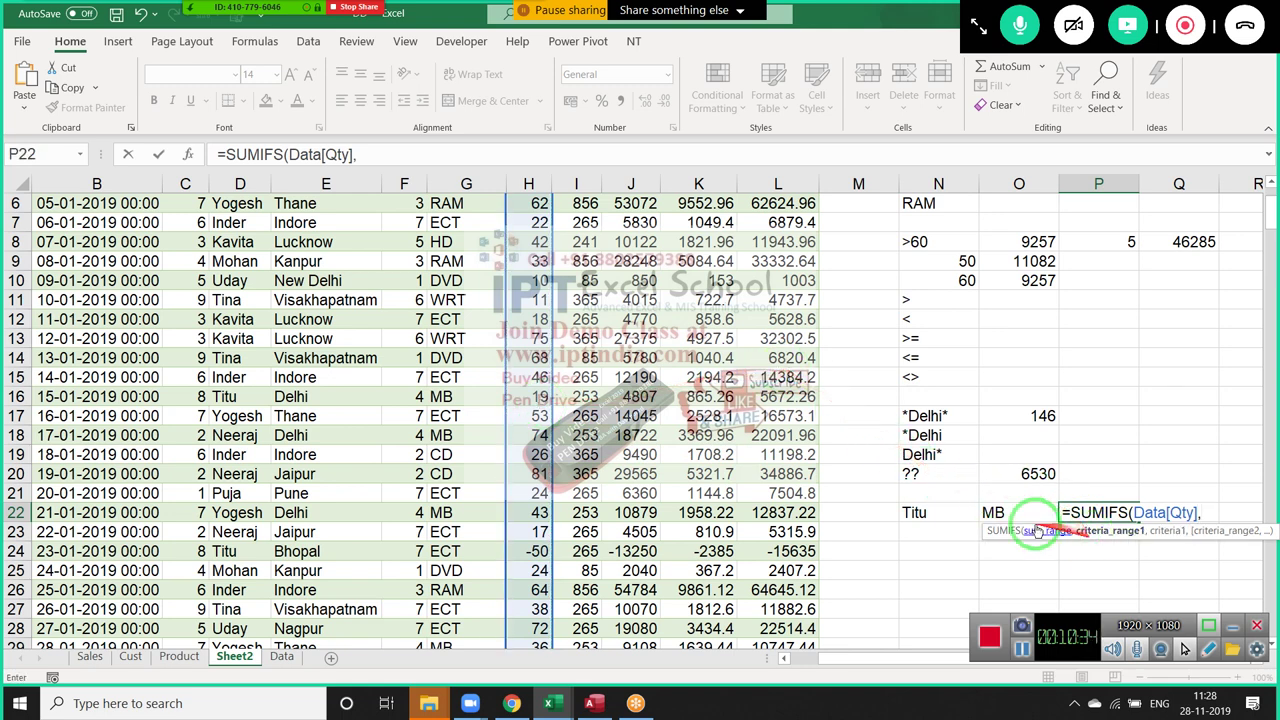
{"action": "left_click", "coordinate": [267, 432]}
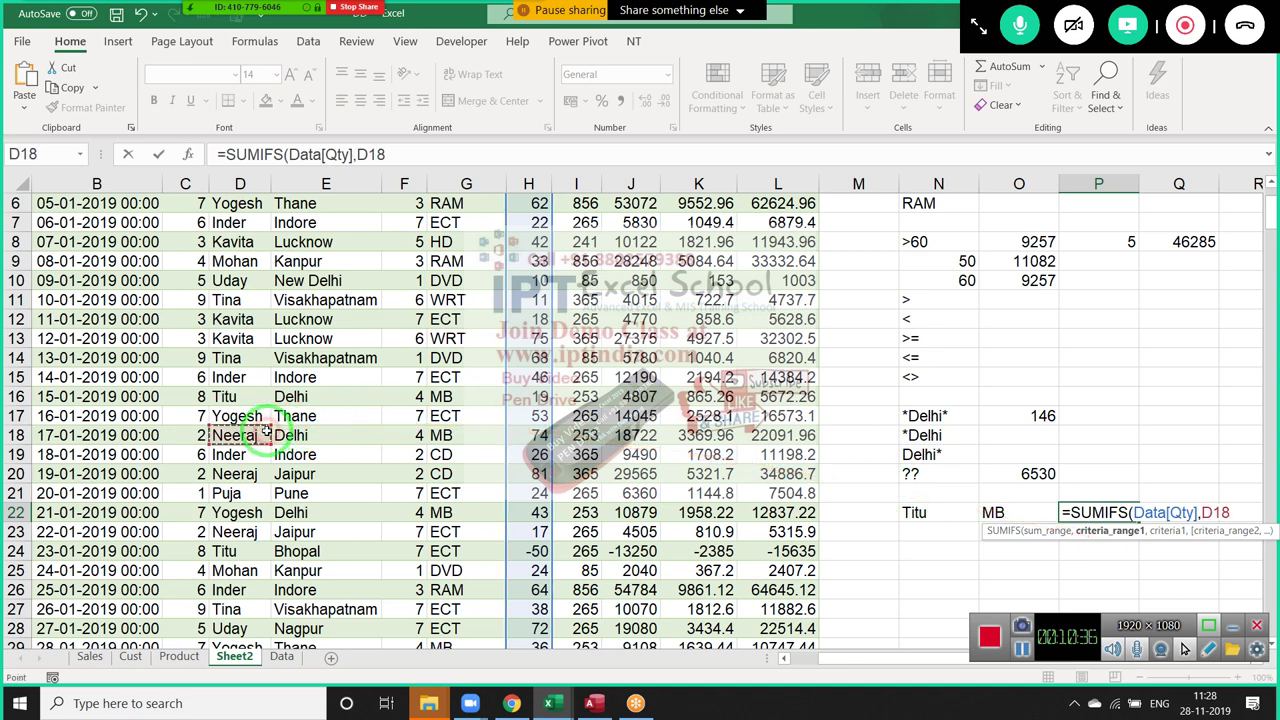
{"action": "key", "text": "ctrl+space"}
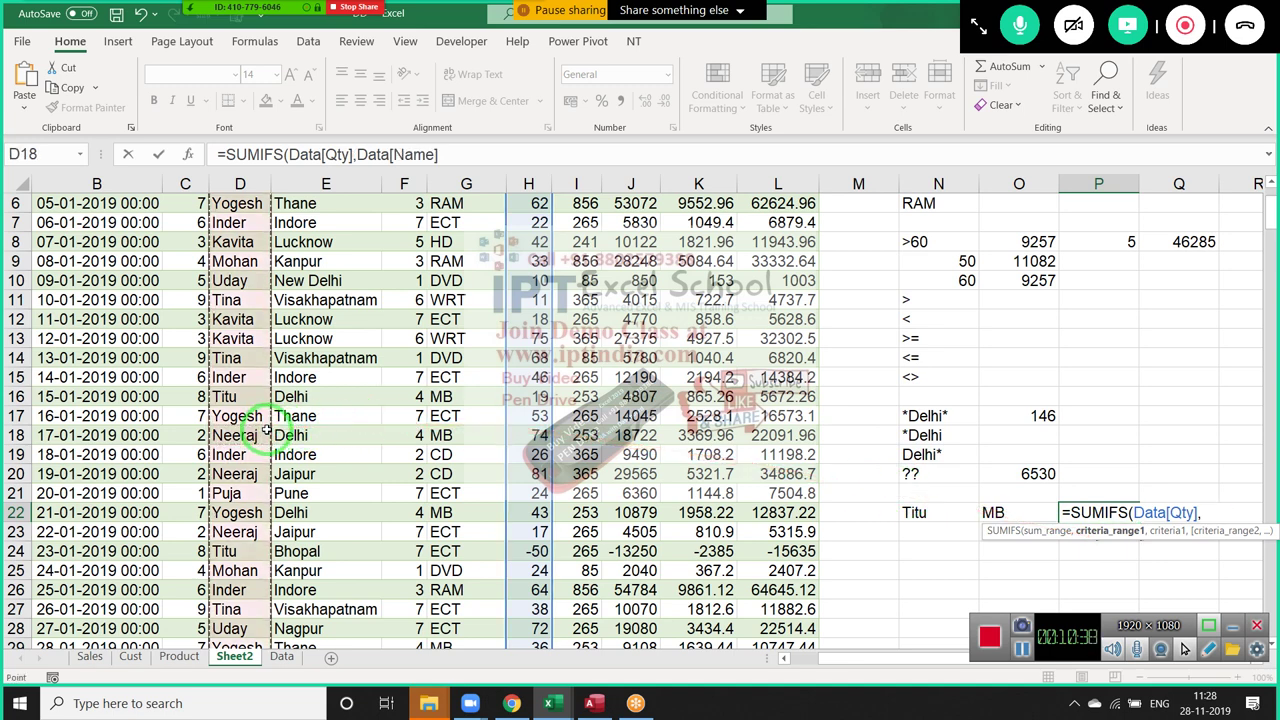
{"action": "type", "text": ","}
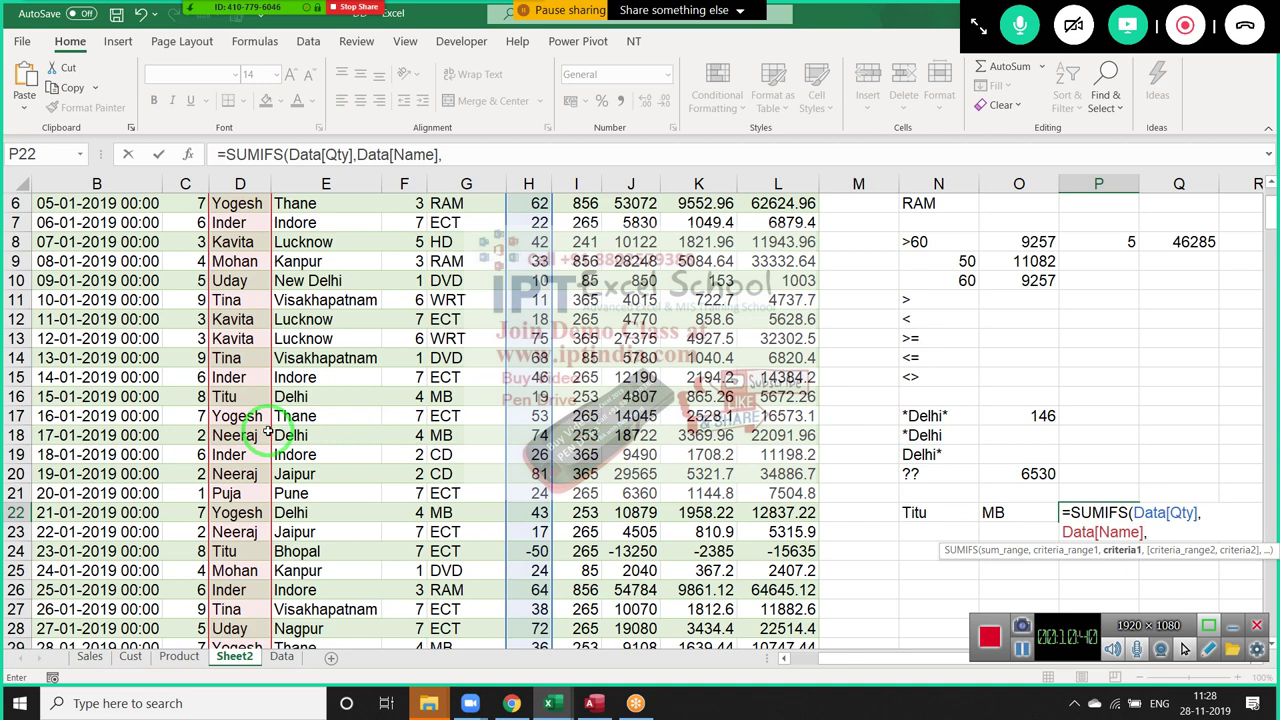
Add N22 as criterion and Product column with O22, completing SUMIFS returning 326
{"action": "left_click", "coordinate": [933, 511]}
{"action": "type", "text": ","}
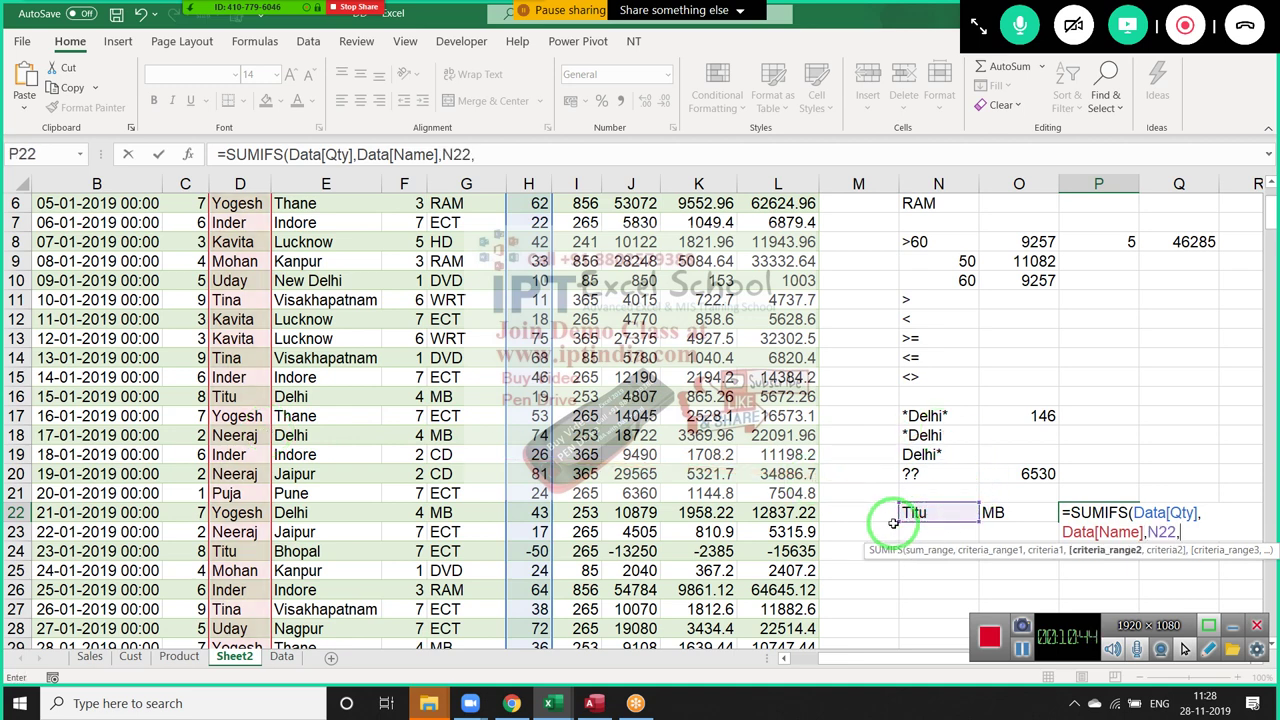
{"action": "left_click", "coordinate": [475, 458]}
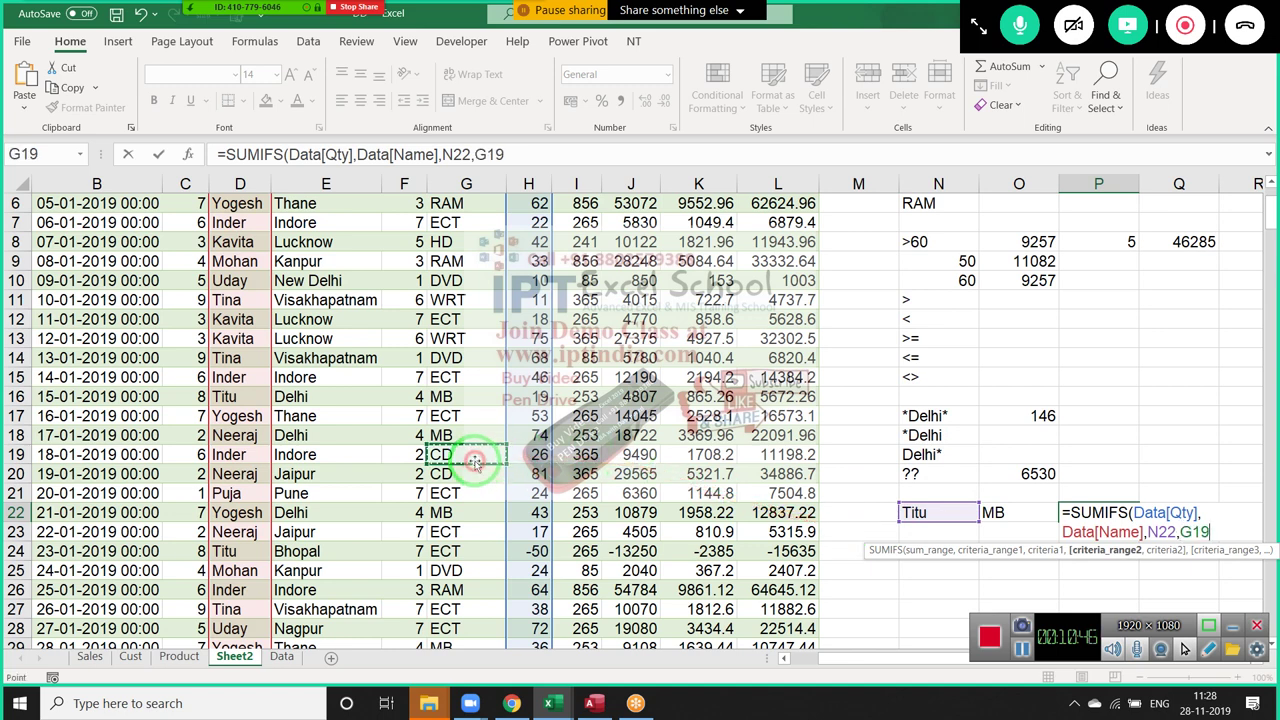
{"action": "key", "text": "ctrl+space"}
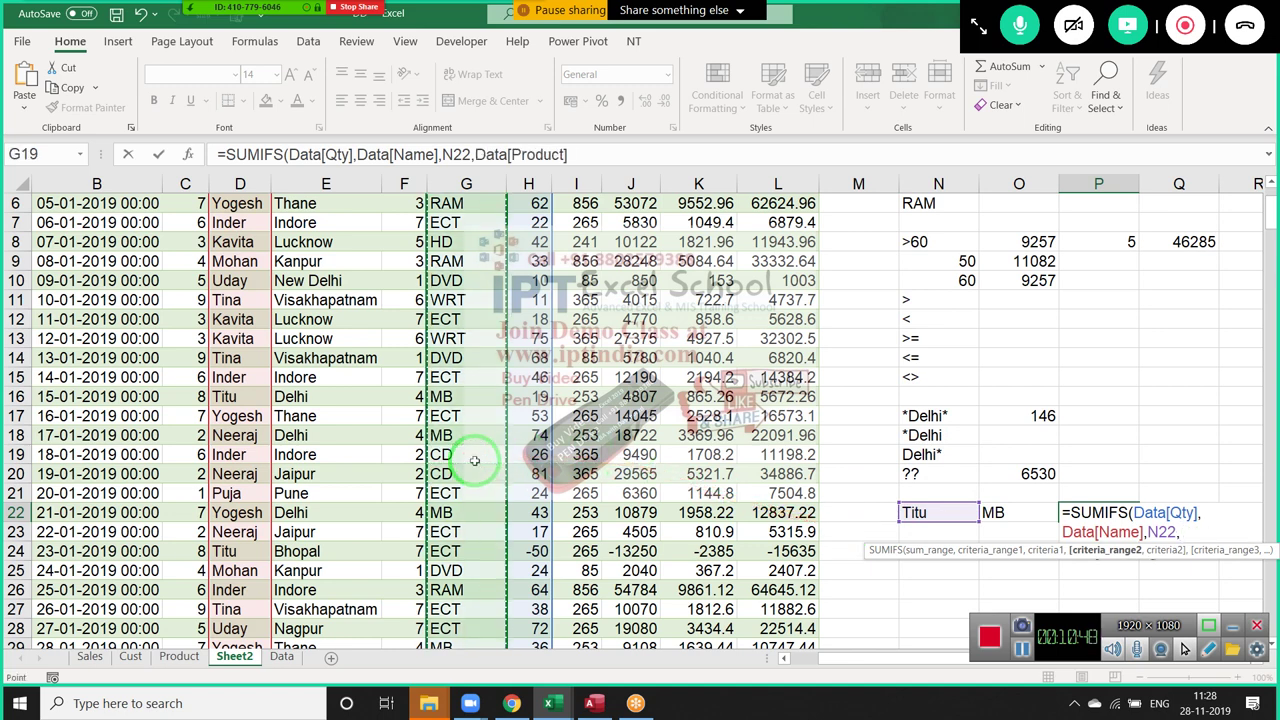
{"action": "type", "text": ","}
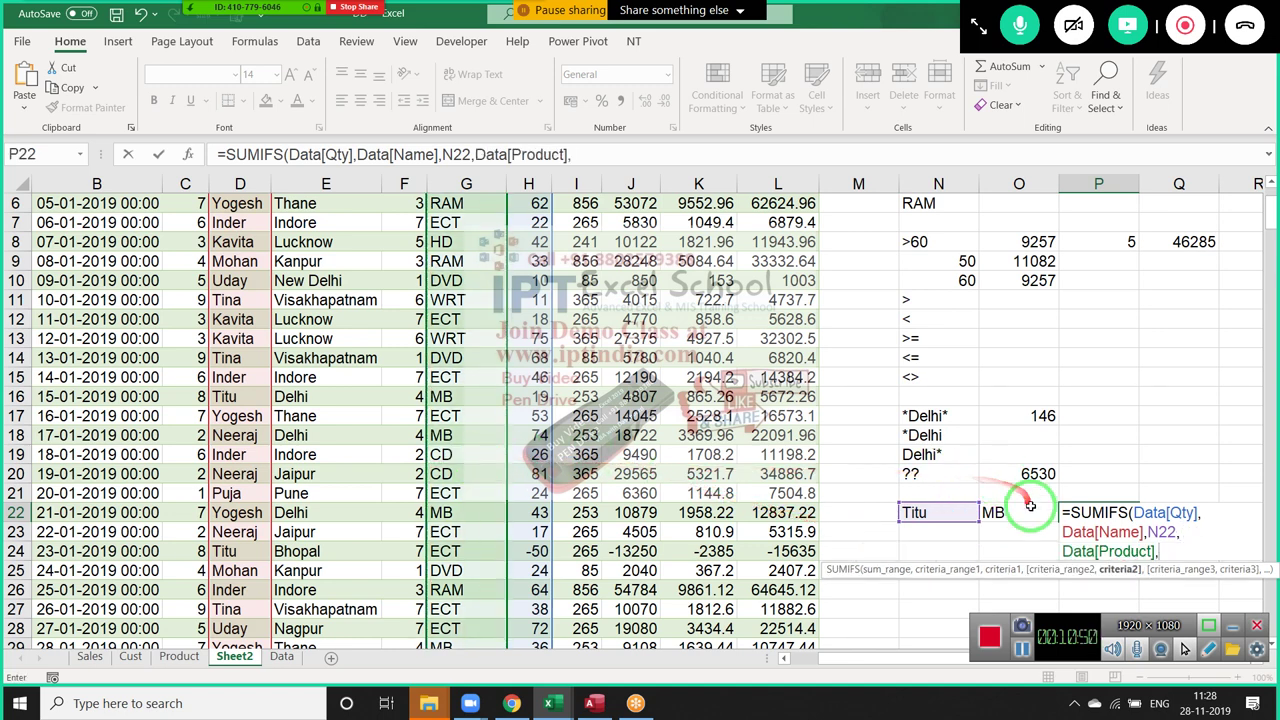
{"action": "left_click", "coordinate": [1030, 508]}
{"action": "key", "text": "Return"}
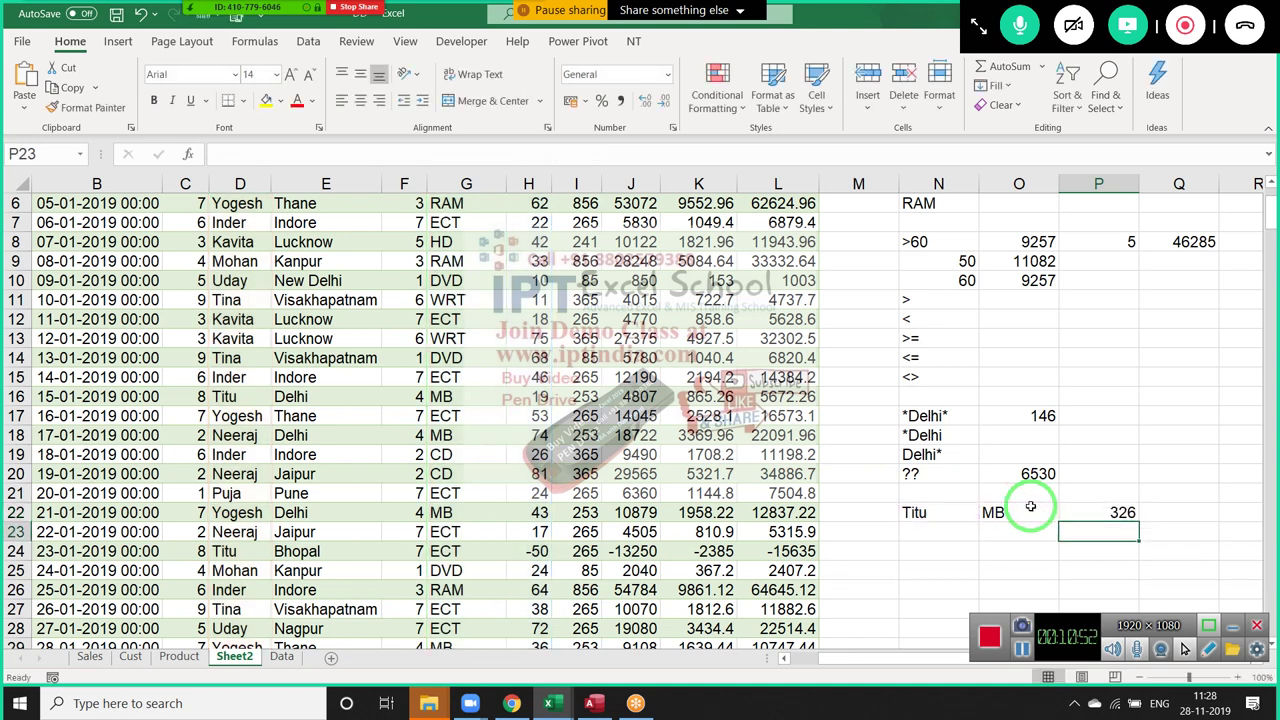
{"action": "key", "text": "Up"}
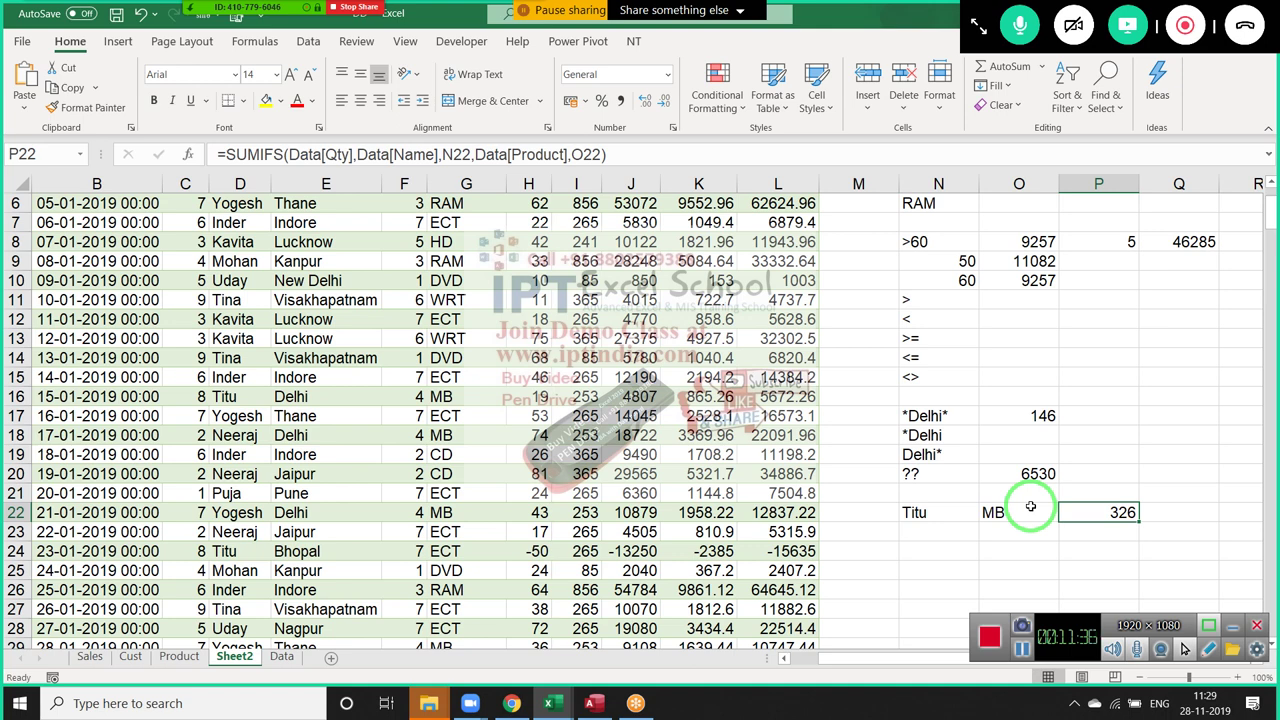
{"action": "left_click", "coordinate": [1030, 507]}
{"action": "key", "text": "Right"}
{"action": "key", "text": "F2"}
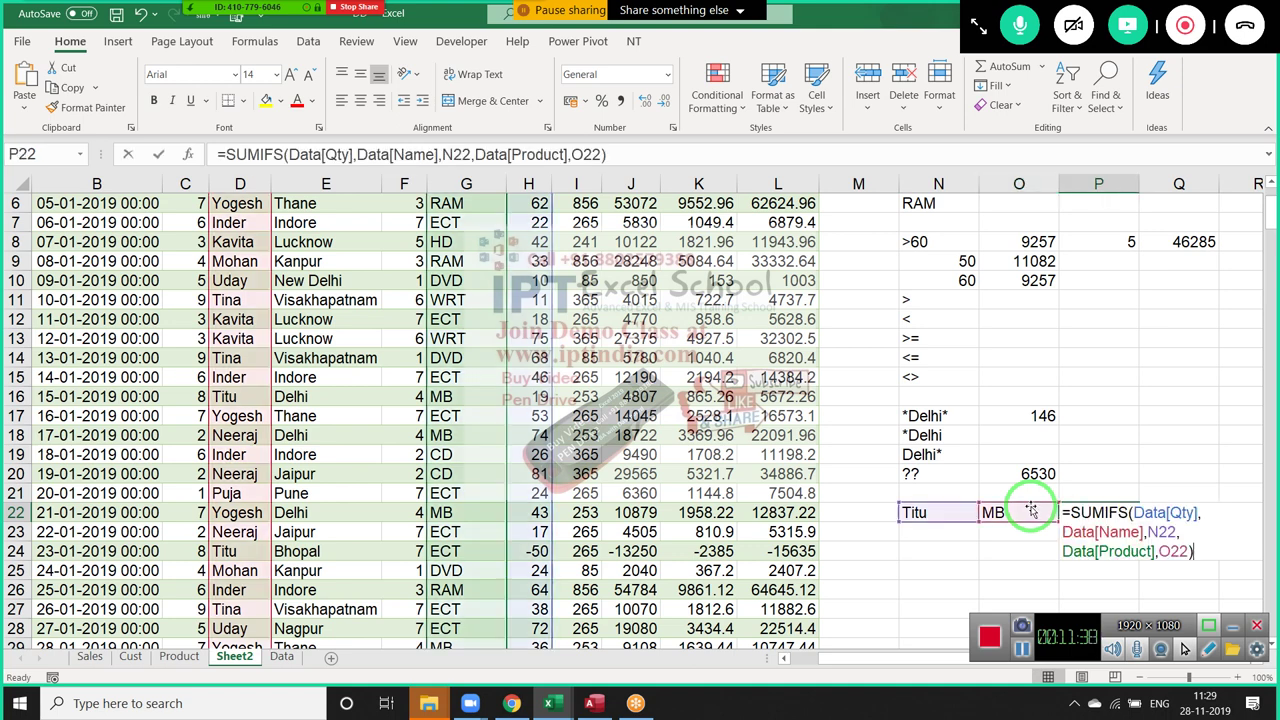
{"action": "key", "text": "Escape"}
{"action": "key", "text": "Up"}
{"action": "key", "text": "Up"}
{"action": "key", "text": "Left"}
{"action": "key", "text": "Left"}
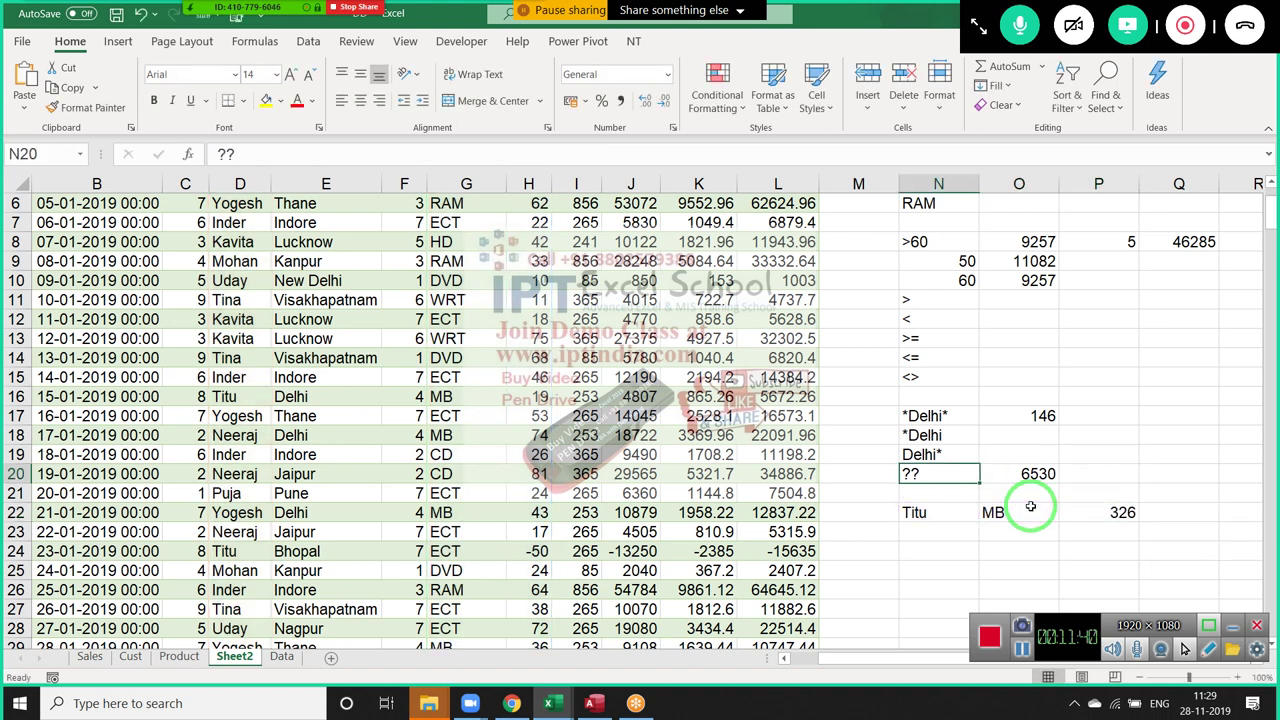
{"action": "key", "text": "shift+Up"}
{"action": "key", "text": "shift+Up"}
{"action": "key", "text": "shift+Up"}
Review the earlier SUMIF results and the comparison-operator criteria examples in column N
{"action": "key", "text": "Right"}
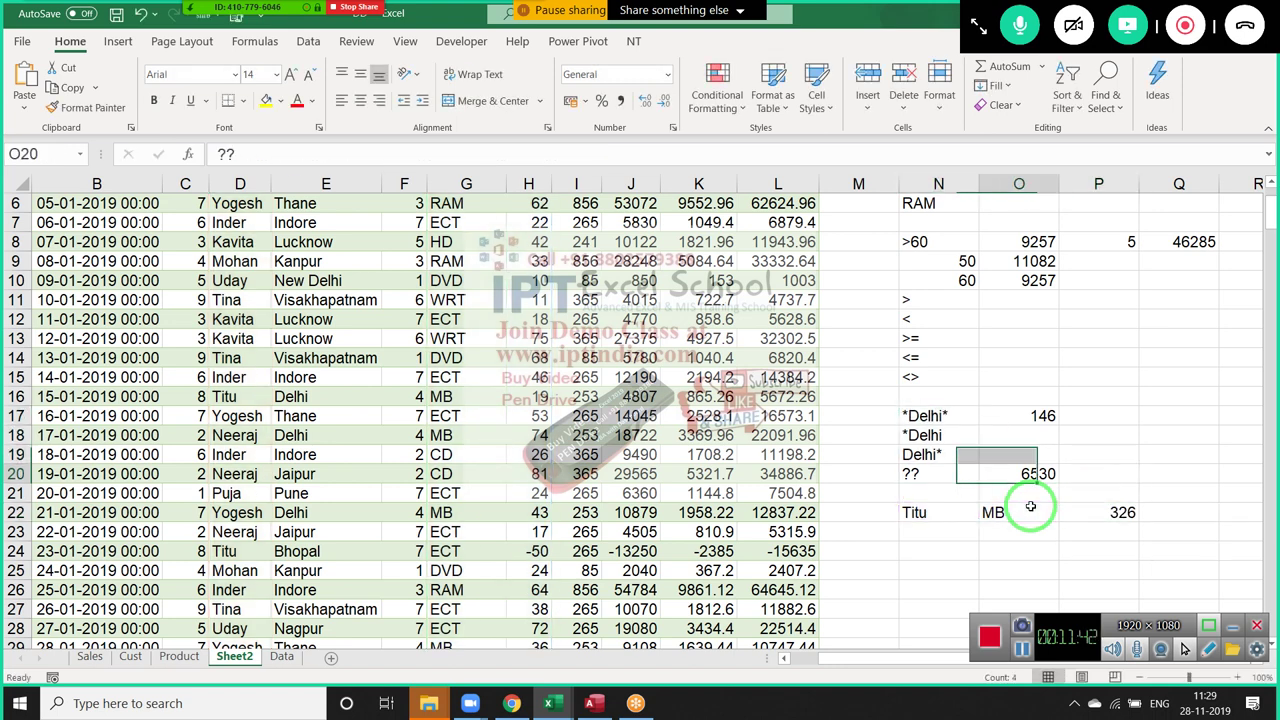
{"action": "key", "text": "Right"}
{"action": "key", "text": "Up"}
{"action": "key", "text": "Up"}
{"action": "key", "text": "Up"}
{"action": "key", "text": "Up"}
{"action": "key", "text": "Left"}
{"action": "key", "text": "Down"}
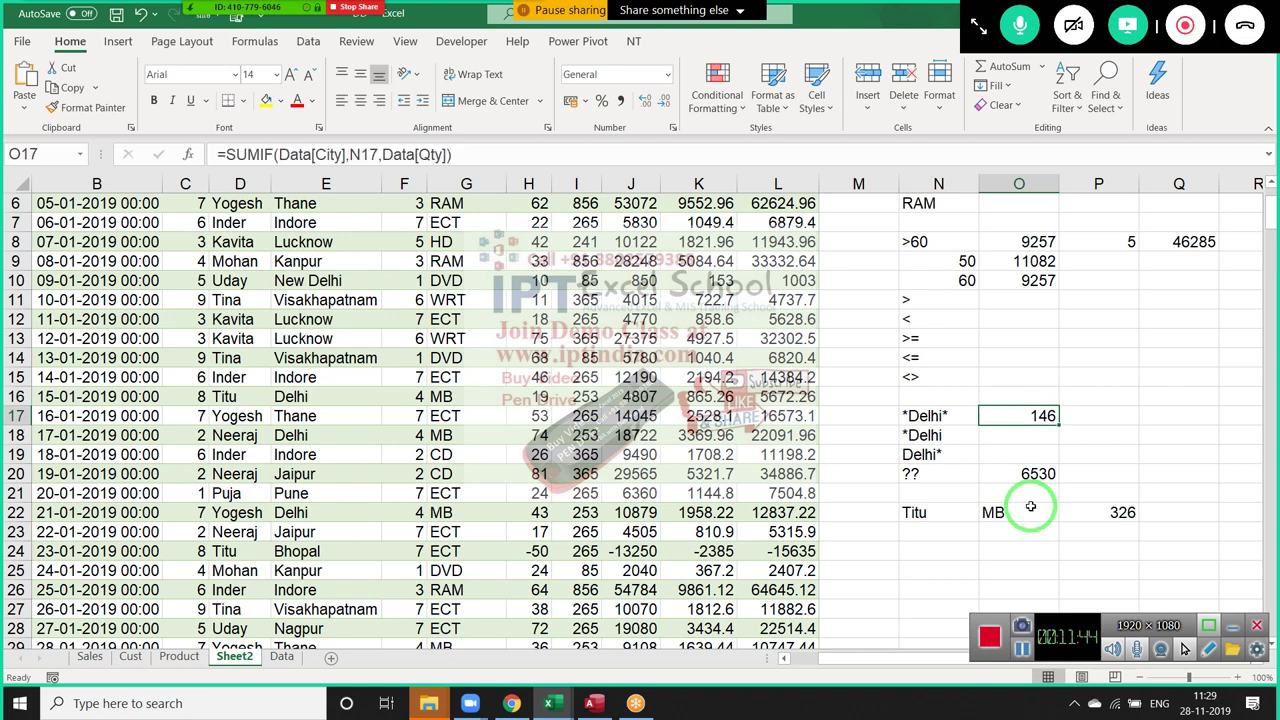
{"action": "key", "text": "Left"}
{"action": "key", "text": "shift+Down"}
{"action": "key", "text": "shift+Down"}
{"action": "key", "text": "shift+Down"}
{"action": "key", "text": "Up"}
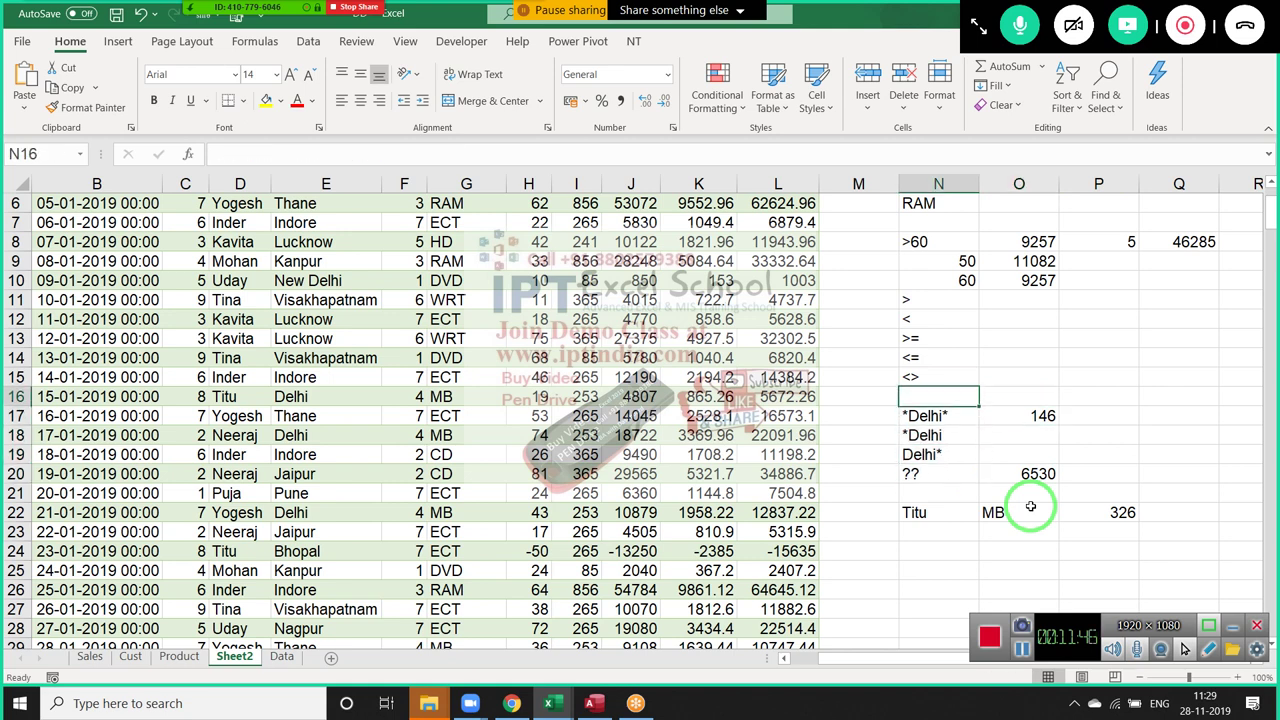
{"action": "key", "text": "Up"}
{"action": "key", "text": "shift+Up"}
{"action": "key", "text": "shift+Up"}
{"action": "key", "text": "shift+Up"}
{"action": "key", "text": "shift+Up"}
{"action": "key", "text": "Up"}
{"action": "key", "text": "Up"}
{"action": "key", "text": "Up"}
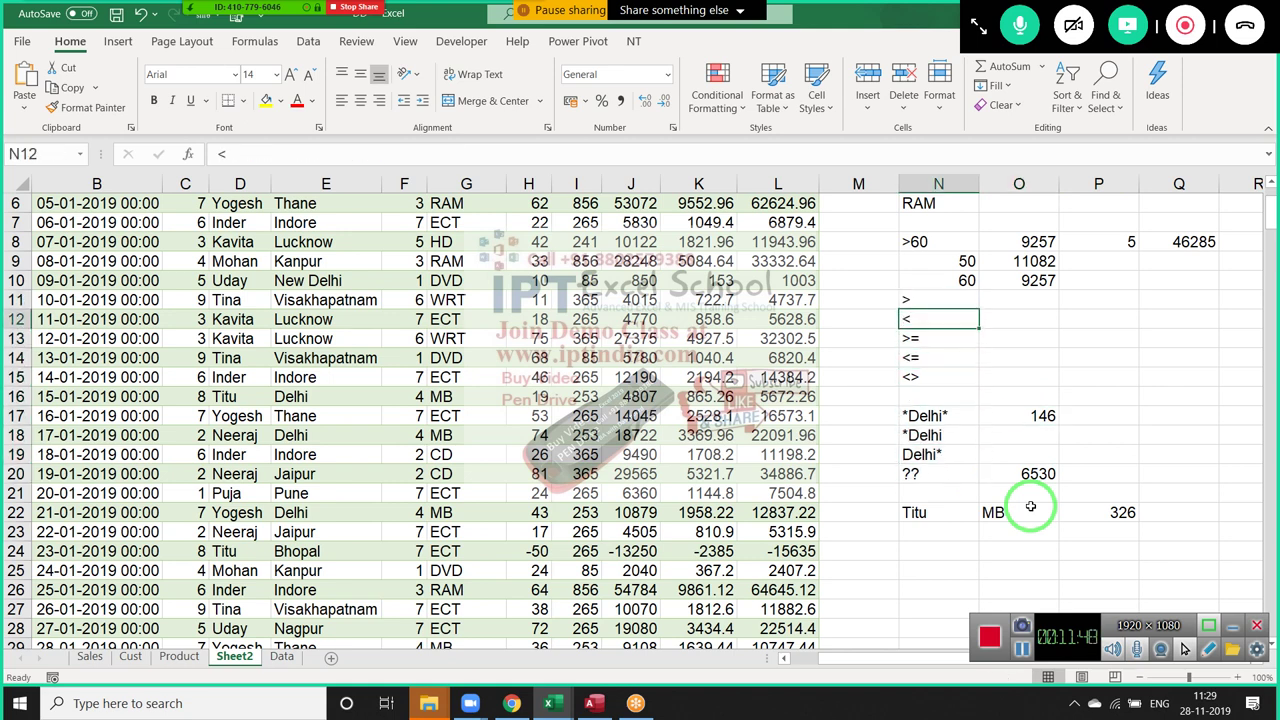
{"action": "key", "text": "Down"}
Copy the Titu and MB criteria into N23:O23 and enter >60 in P23
{"action": "key", "text": "Down"}
{"action": "key", "text": "Down"}
{"action": "key", "text": "Down"}
{"action": "key", "text": "Down"}
{"action": "key", "text": "Down"}
{"action": "key", "text": "Down"}
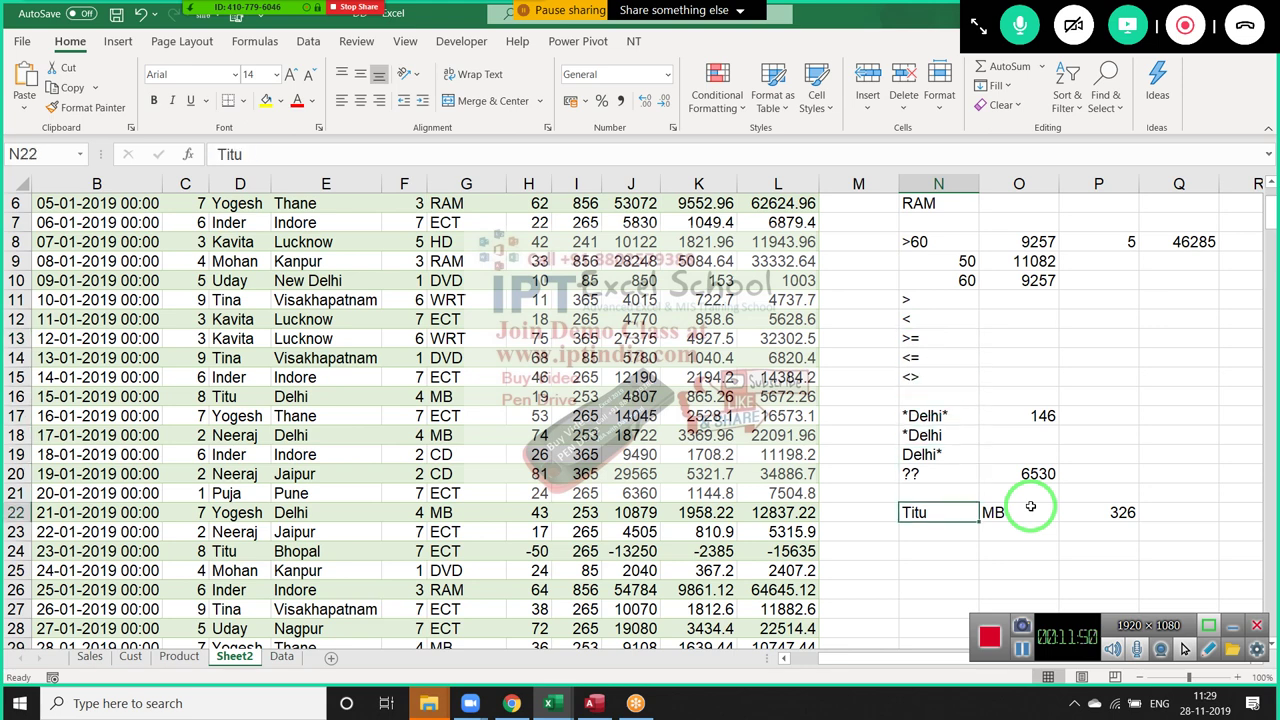
{"action": "key", "text": "shift+Right"}
{"action": "key", "text": "ctrl+c"}
{"action": "key", "text": "Down"}
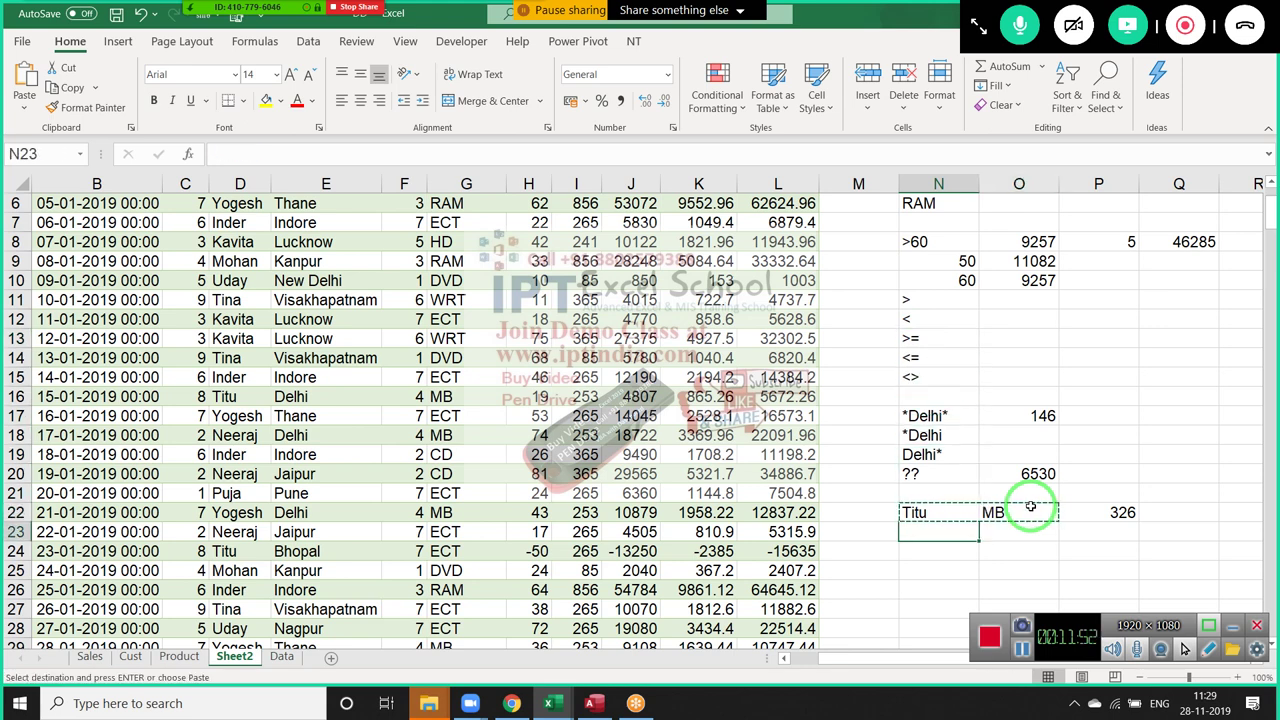
{"action": "key", "text": "Return"}
{"action": "key", "text": "Right"}
{"action": "key", "text": "Right"}
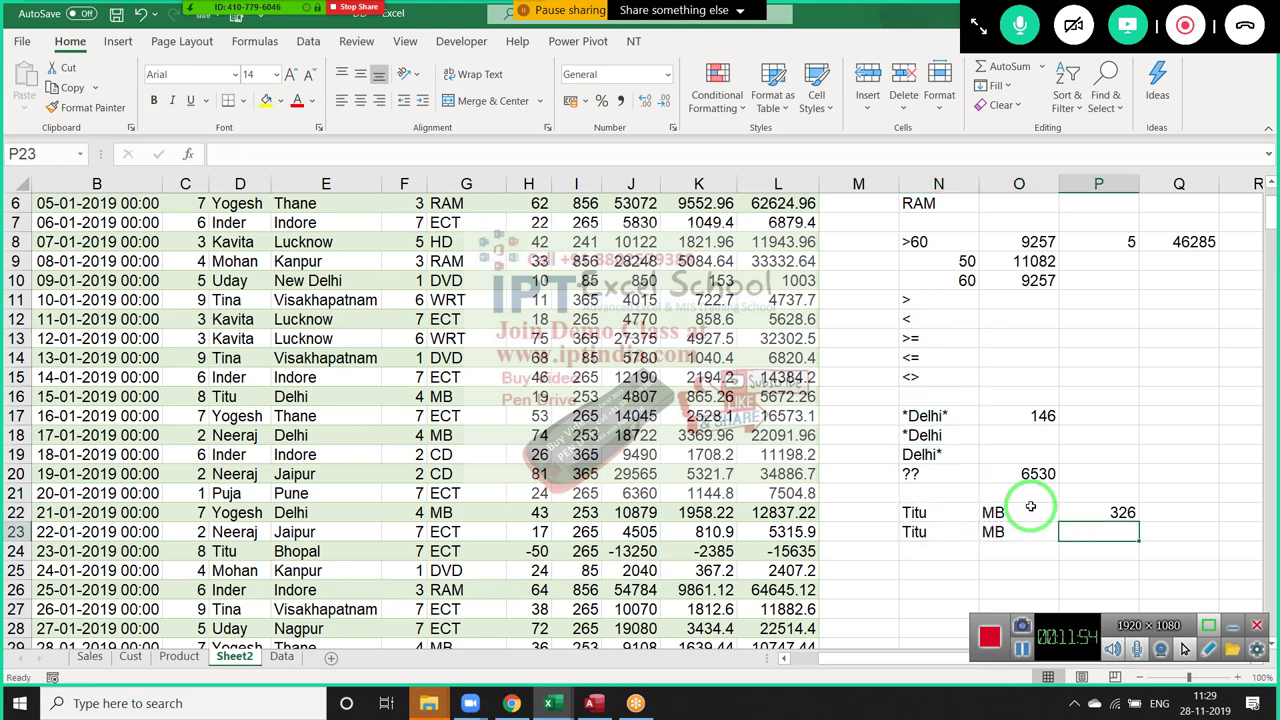
{"action": "type", "text": ">6"}
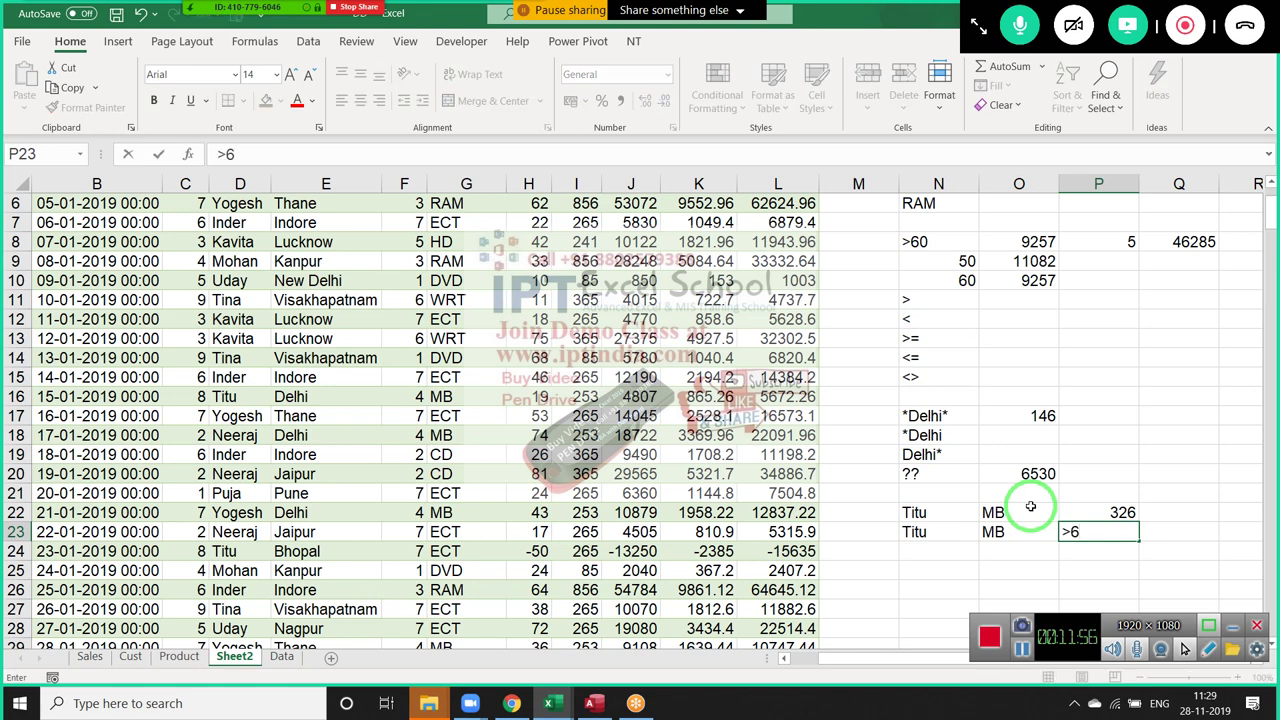
{"action": "type", "text": "0"}
{"action": "key", "text": "Tab"}
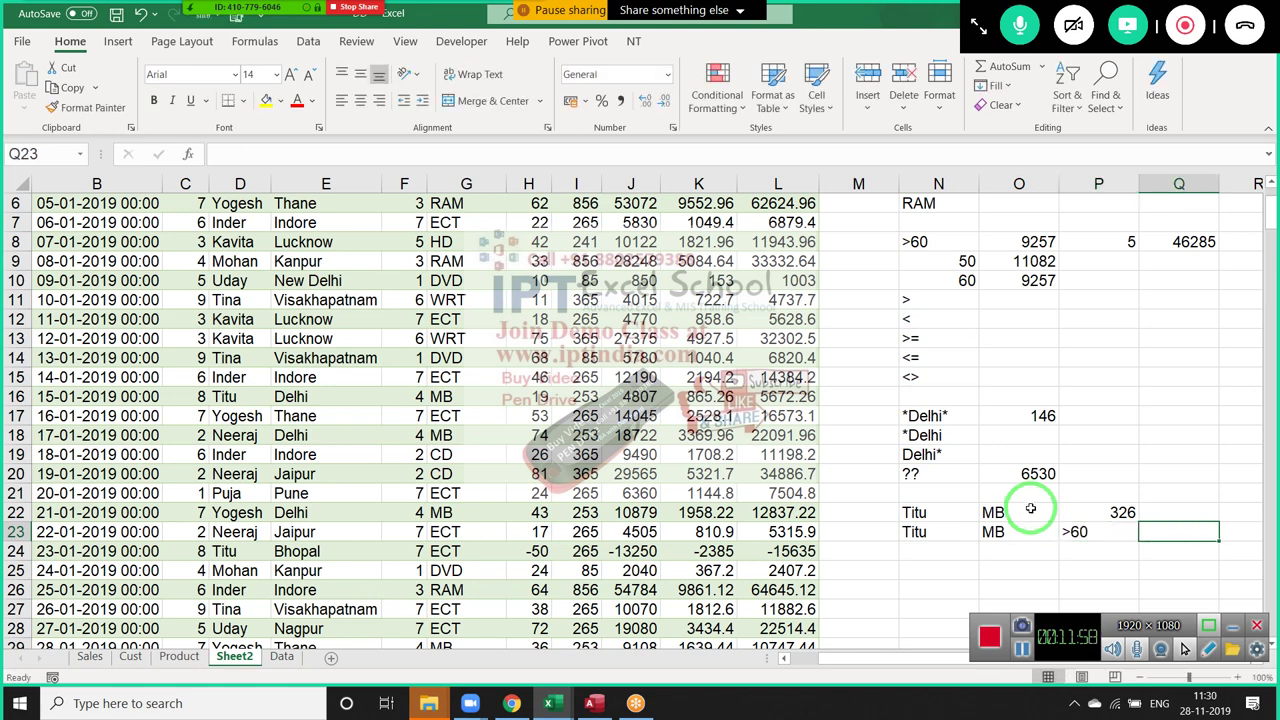
Start a SUMIFS in Q23 with Data[Qty] as sum range and Data[Name] as first criteria range
{"action": "type", "text": "=sum"}
{"action": "key", "text": "Down"}
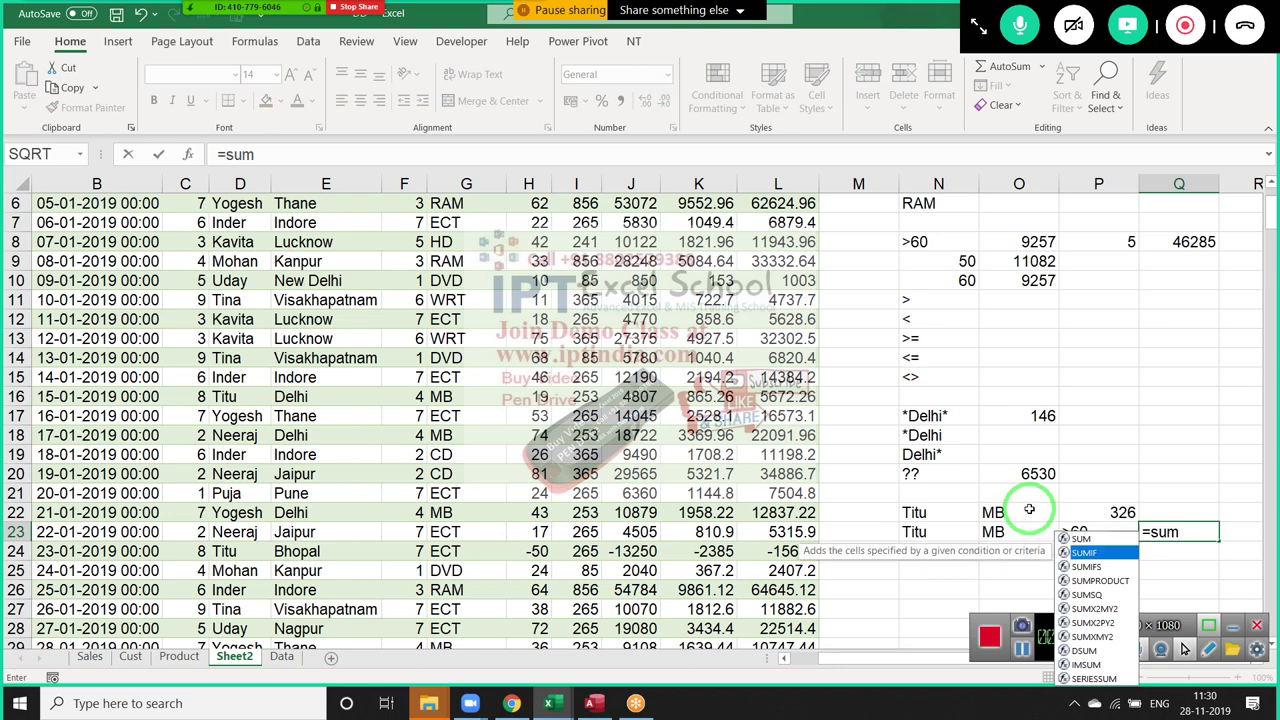
{"action": "key", "text": "Down"}
{"action": "key", "text": "Tab"}
{"action": "key", "text": "Left"}
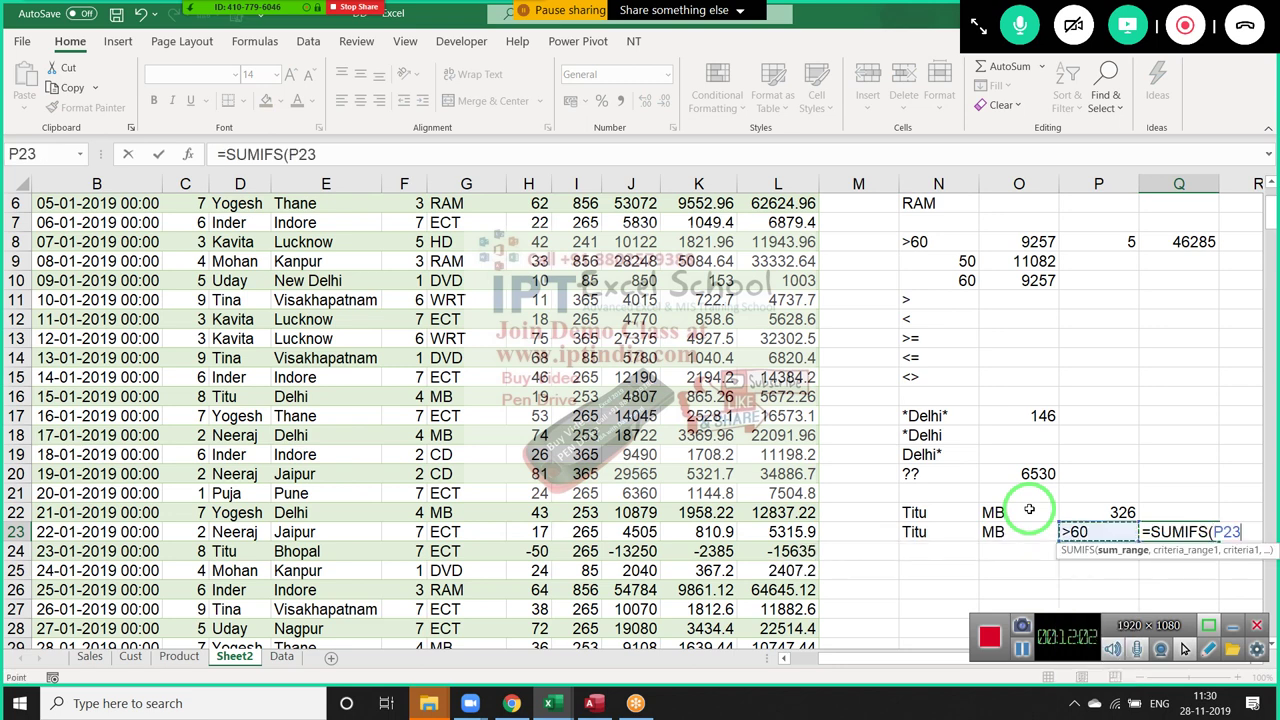
{"action": "key", "text": "Left"}
{"action": "key", "text": "Left"}
{"action": "key", "text": "Left"}
{"action": "key", "text": "Left"}
{"action": "key", "text": "Left"}
{"action": "key", "text": "Left"}
{"action": "key", "text": "Left"}
{"action": "key", "text": "ctrl+space"}
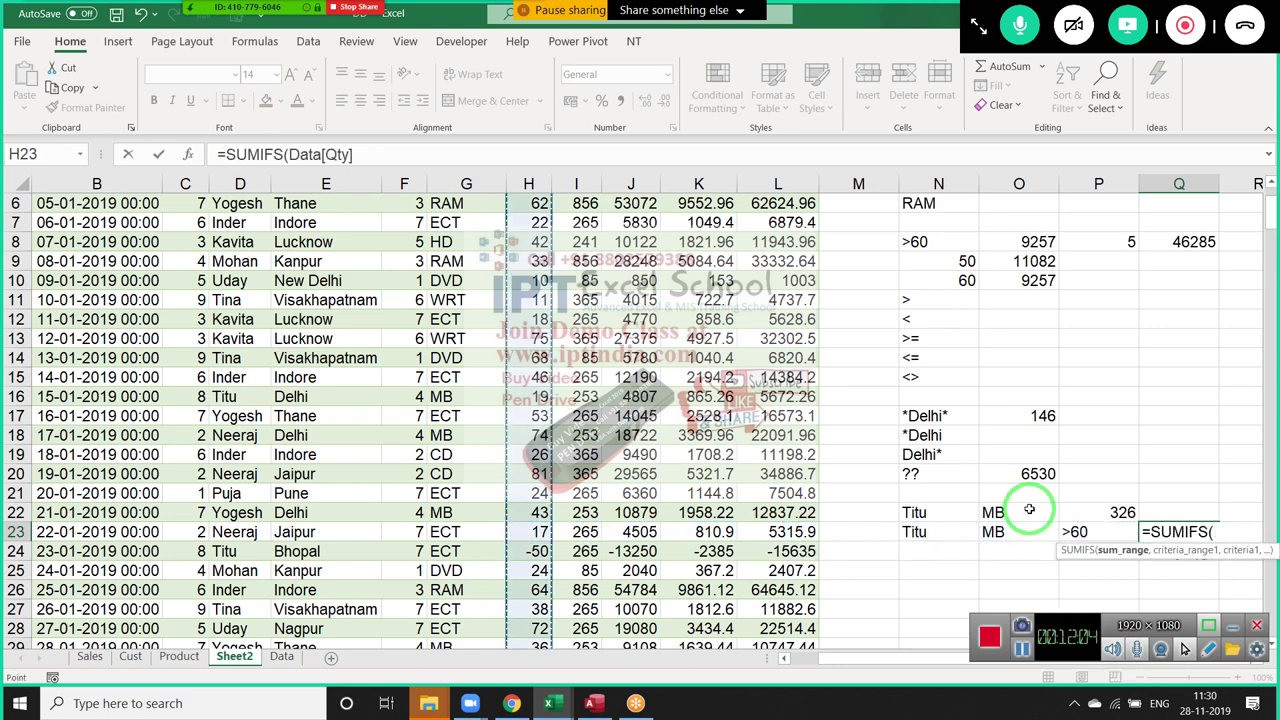
{"action": "type", "text": ","}
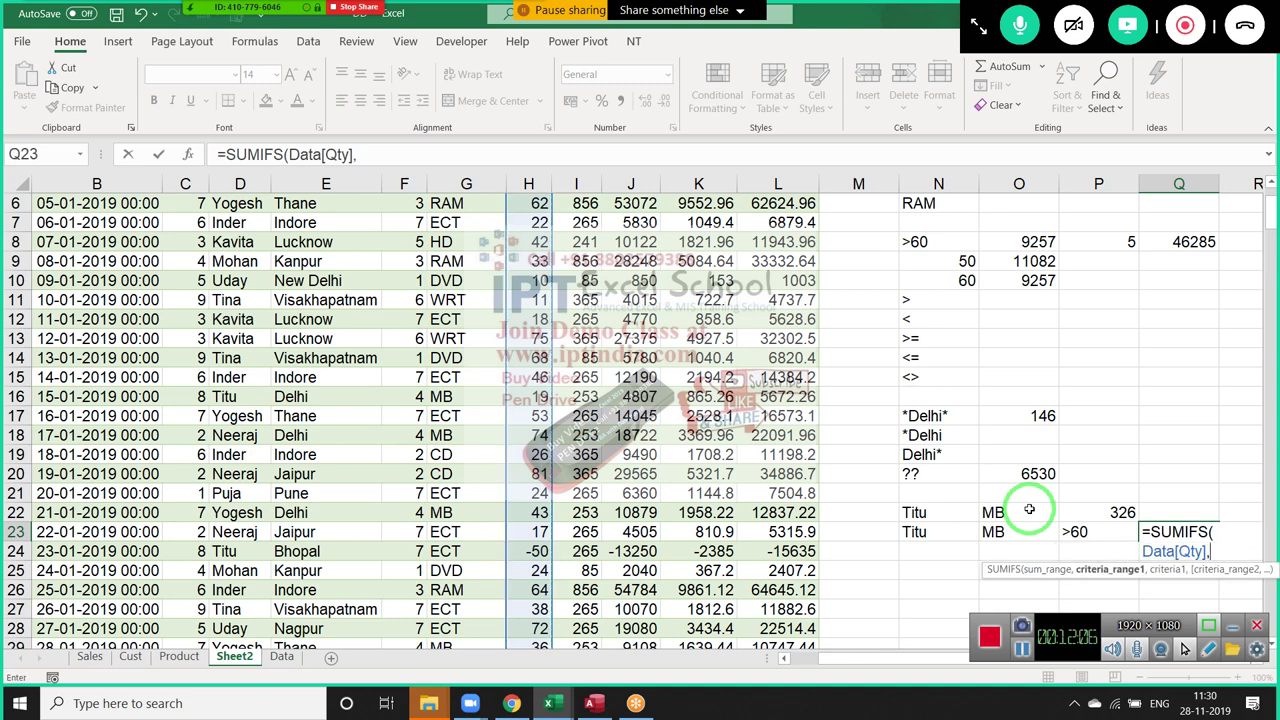
{"action": "key", "text": "Left"}
{"action": "key", "text": "Left"}
{"action": "key", "text": "Left"}
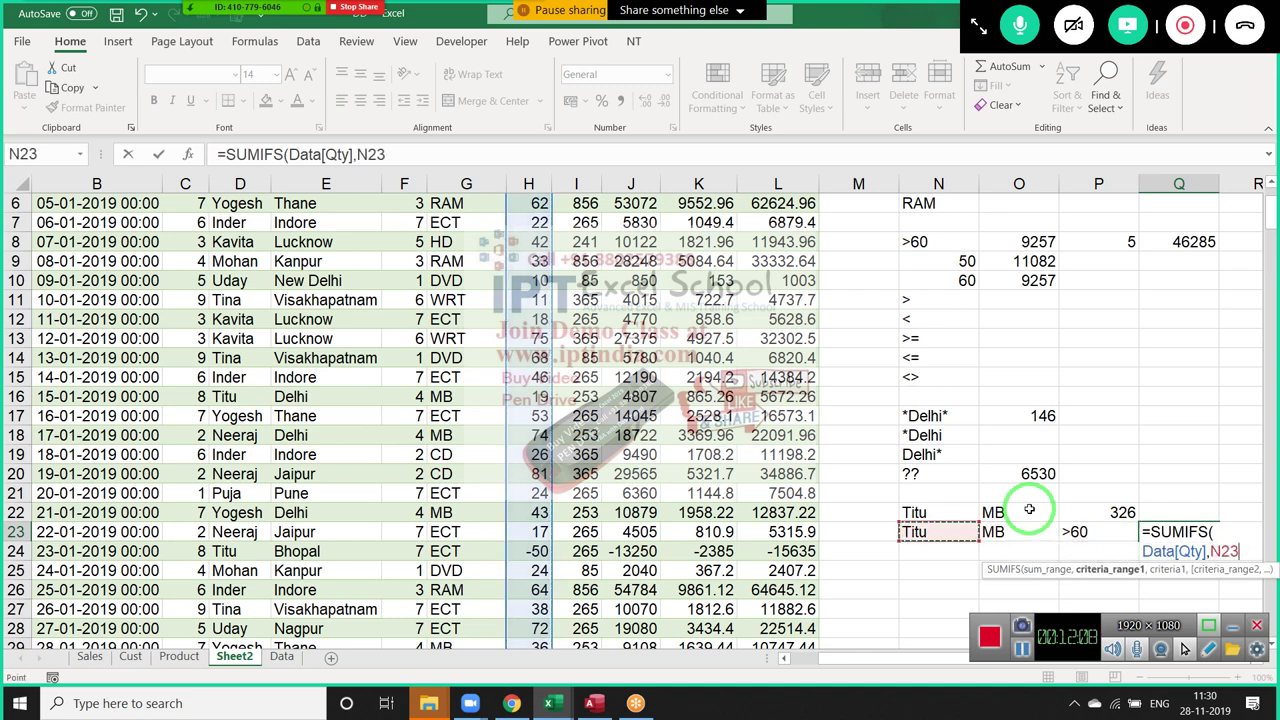
{"action": "key", "text": "Left"}
{"action": "key", "text": "Left"}
{"action": "key", "text": "Left"}
{"action": "key", "text": "Left"}
{"action": "key", "text": "Left"}
{"action": "key", "text": "Left"}
{"action": "key", "text": "Left"}
{"action": "key", "text": "Left"}
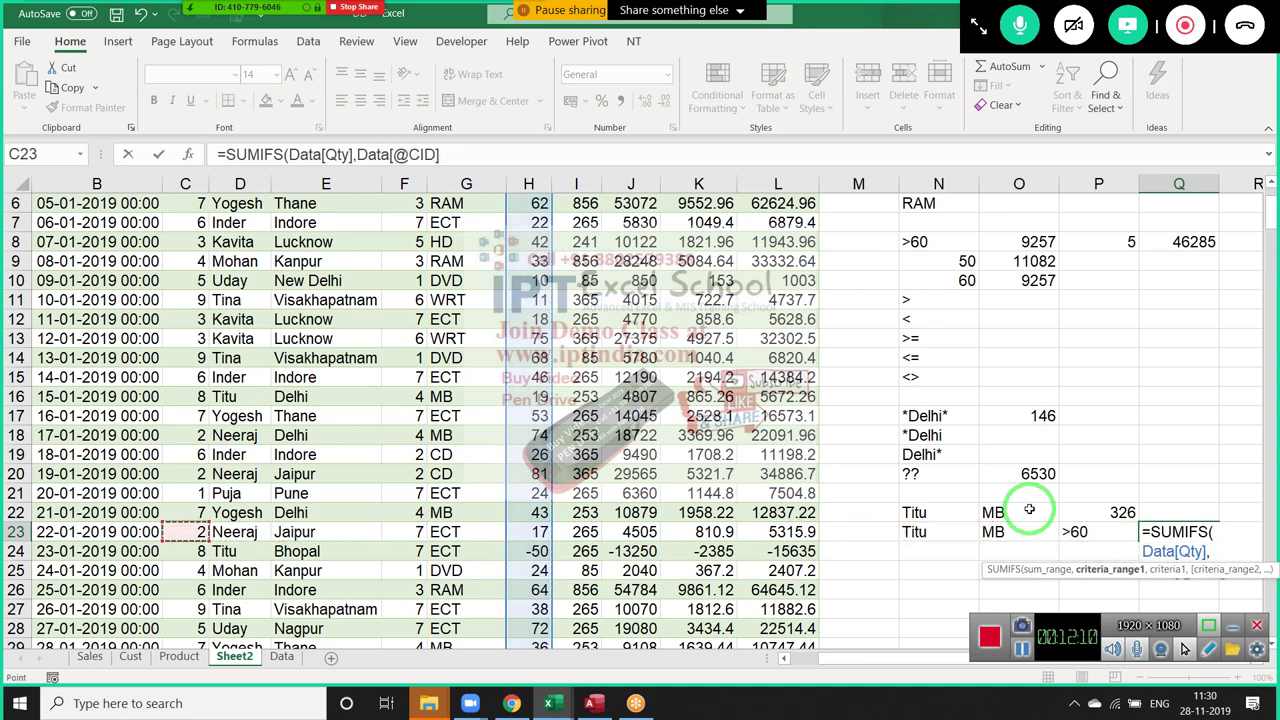
{"action": "key", "text": "Right"}
{"action": "key", "text": "ctrl+space"}
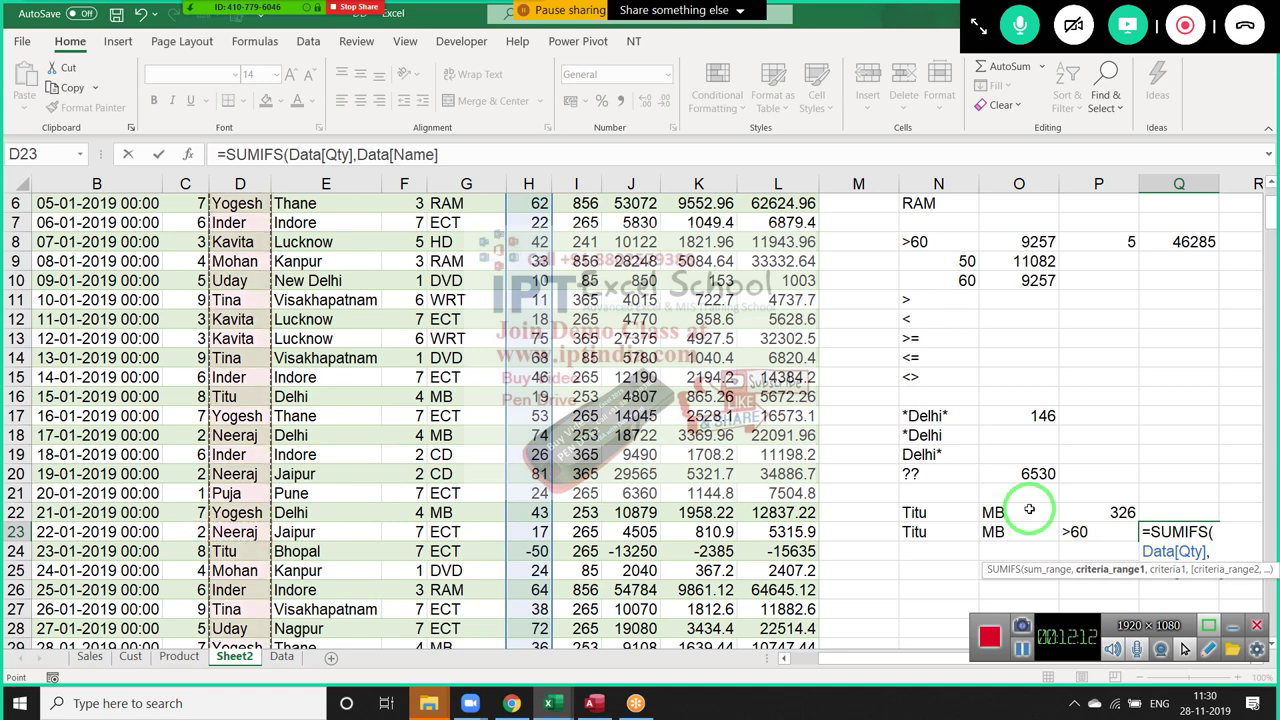
Add criteria N23, Data[City] with O23, and Data[Qty] with P23, committing the formula (returns 0)
{"action": "type", "text": ","}
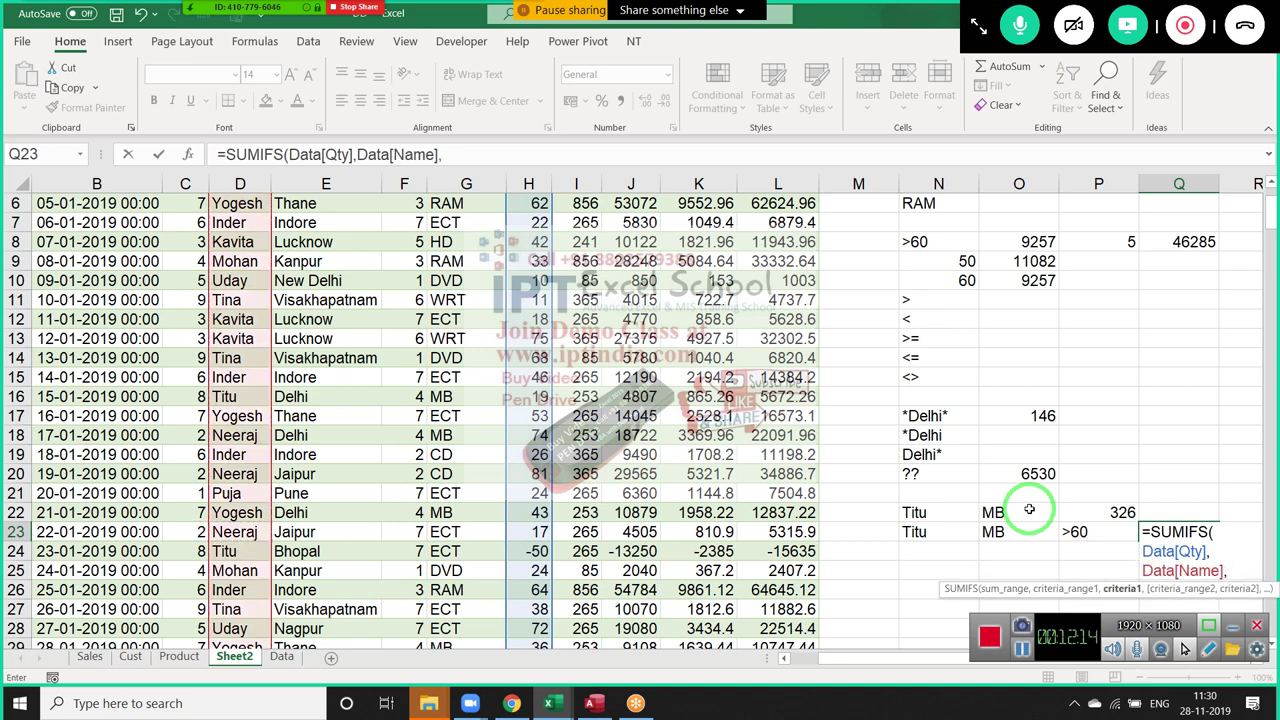
{"action": "key", "text": "Left"}
{"action": "key", "text": "Left"}
{"action": "key", "text": "Left"}
{"action": "type", "text": ","}
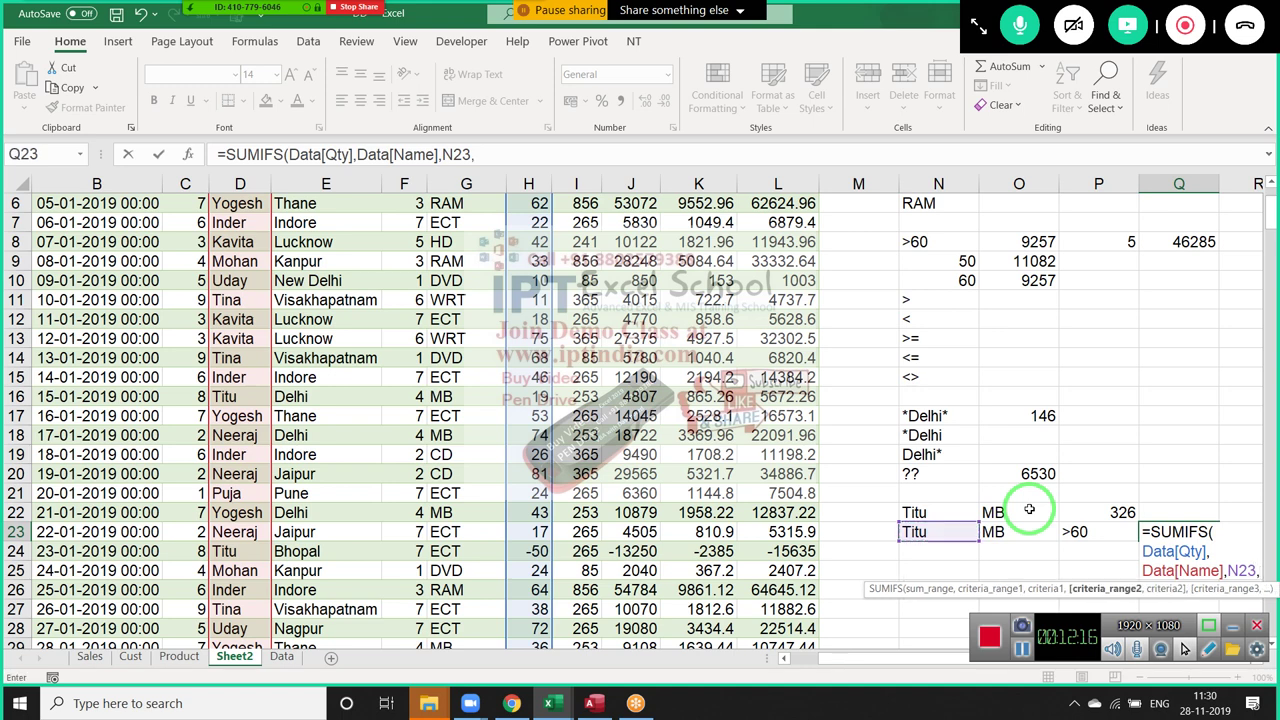
{"action": "key", "text": "Left"}
{"action": "key", "text": "Left"}
{"action": "key", "text": "Left"}
{"action": "key", "text": "Left"}
{"action": "key", "text": "Left"}
{"action": "key", "text": "Left"}
{"action": "key", "text": "Left"}
{"action": "key", "text": "Left"}
{"action": "key", "text": "Left"}
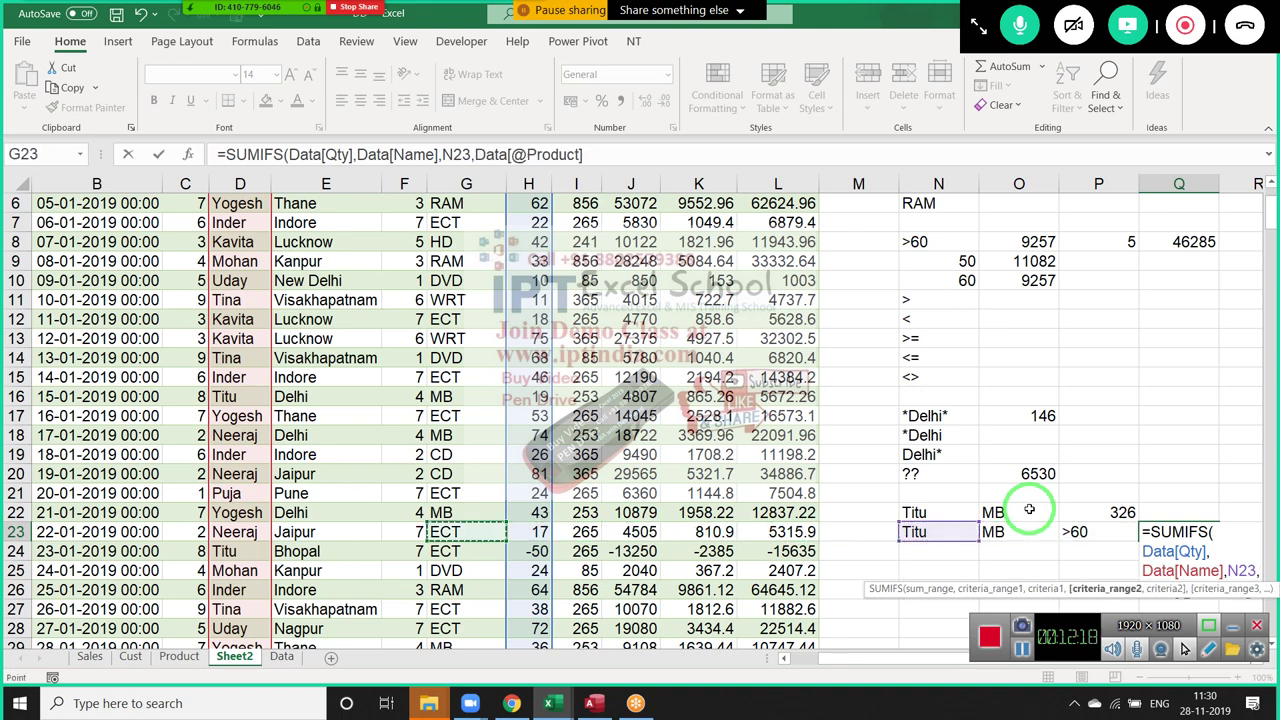
{"action": "key", "text": "Left"}
{"action": "key", "text": "Left"}
{"action": "key", "text": "ctrl+space"}
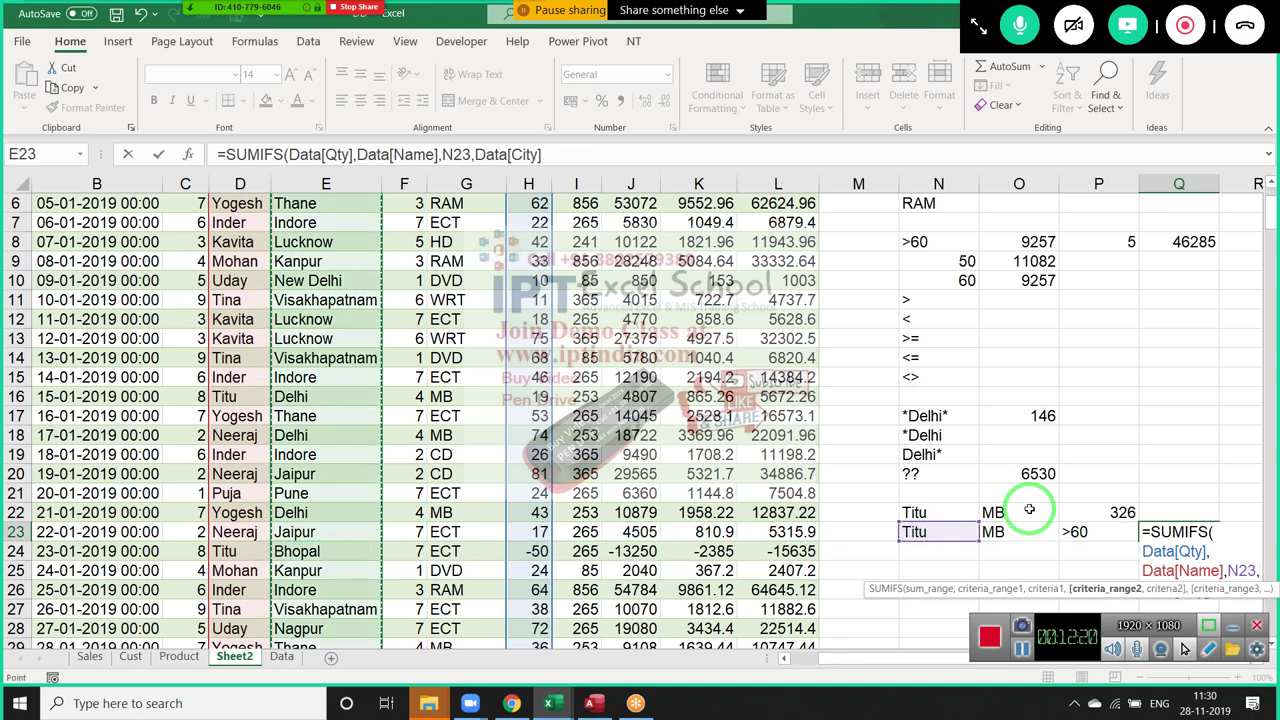
{"action": "type", "text": ","}
{"action": "key", "text": "Left"}
{"action": "key", "text": "Left"}
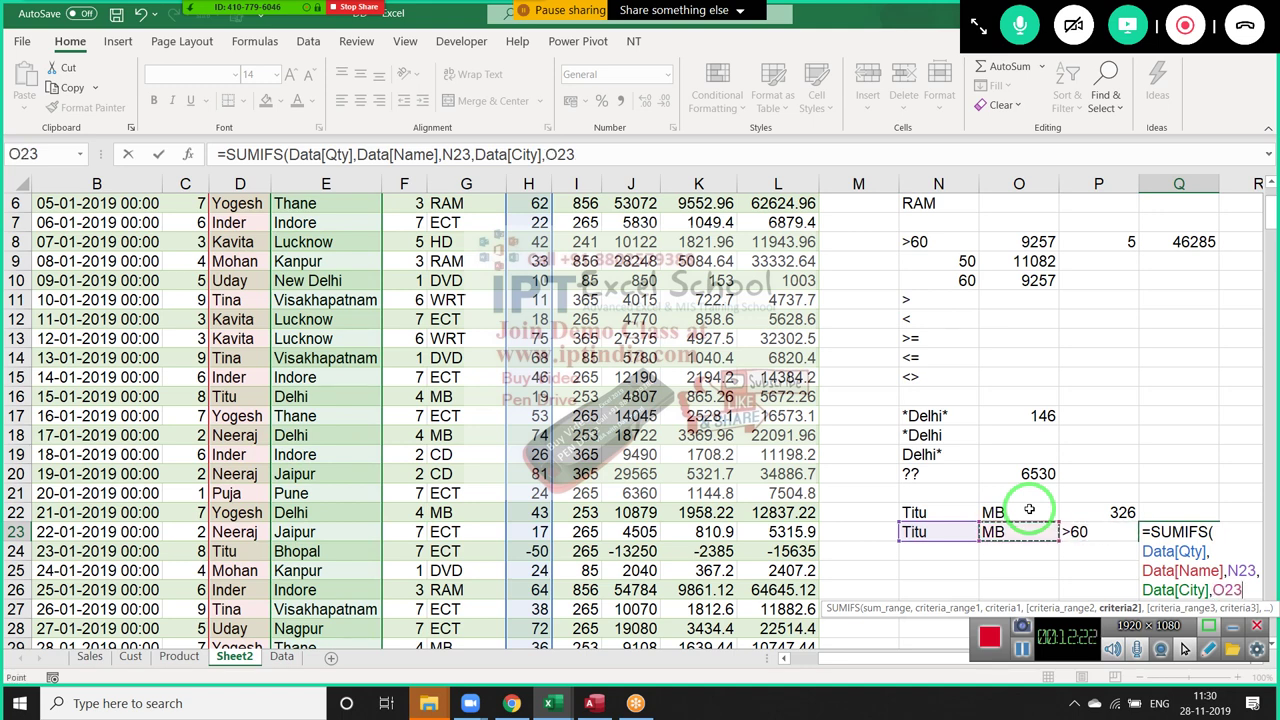
{"action": "type", "text": ","}
{"action": "key", "text": "Left"}
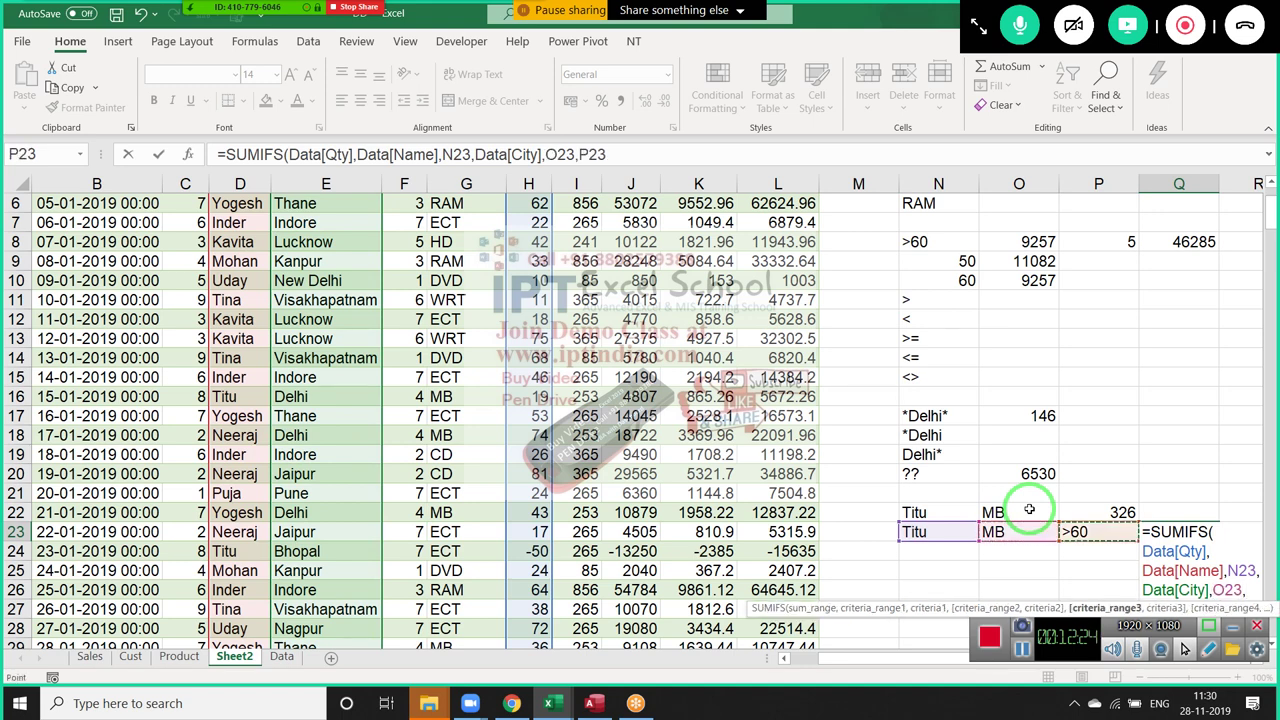
{"action": "key", "text": "Left"}
{"action": "key", "text": "Left"}
{"action": "key", "text": "Left"}
{"action": "key", "text": "Left"}
{"action": "key", "text": "Left"}
{"action": "key", "text": "Left"}
{"action": "key", "text": "Left"}
{"action": "key", "text": "Left"}
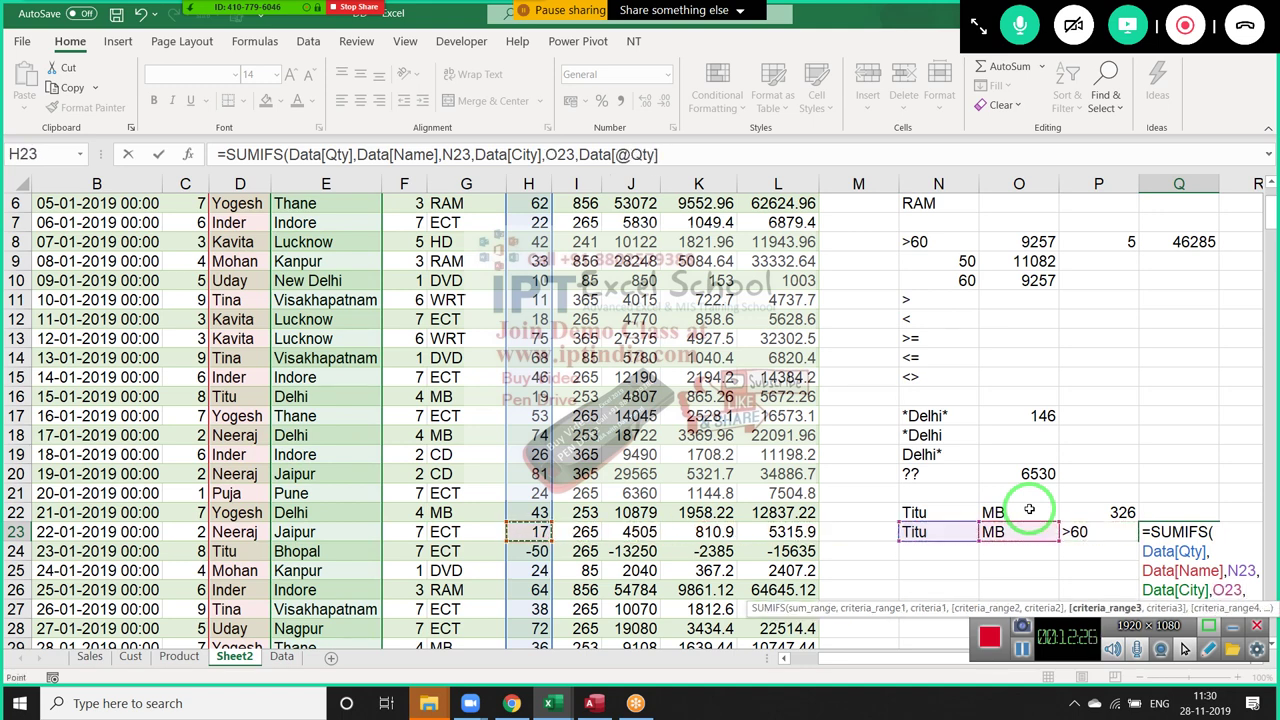
{"action": "key", "text": "ctrl+space"}
{"action": "type", "text": ","}
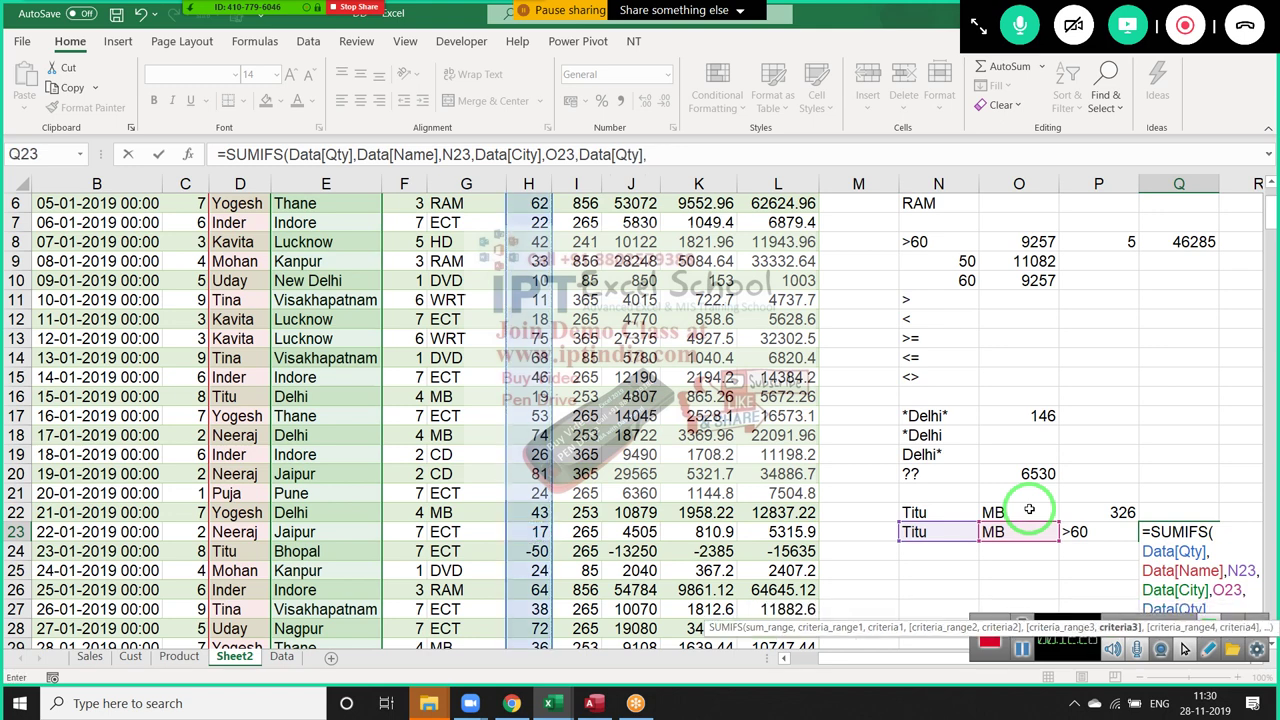
{"action": "key", "text": "Left"}
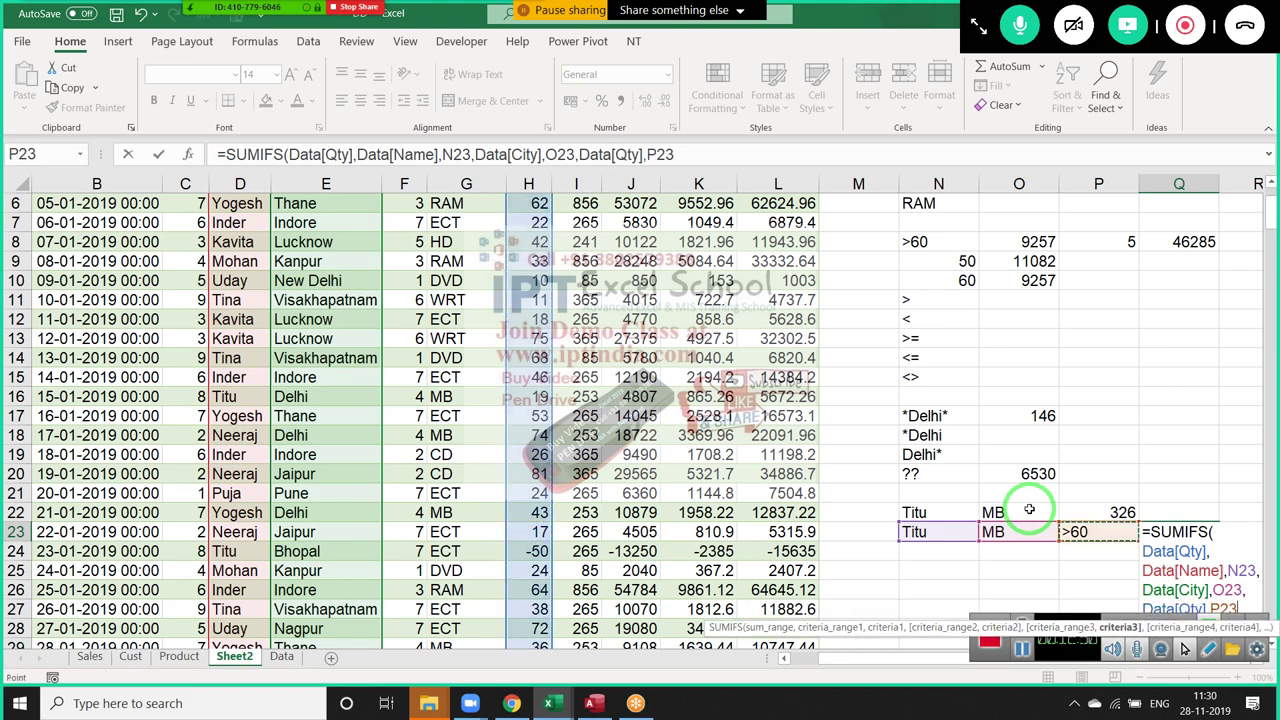
{"action": "key", "text": "Return"}
{"action": "key", "text": "Up"}
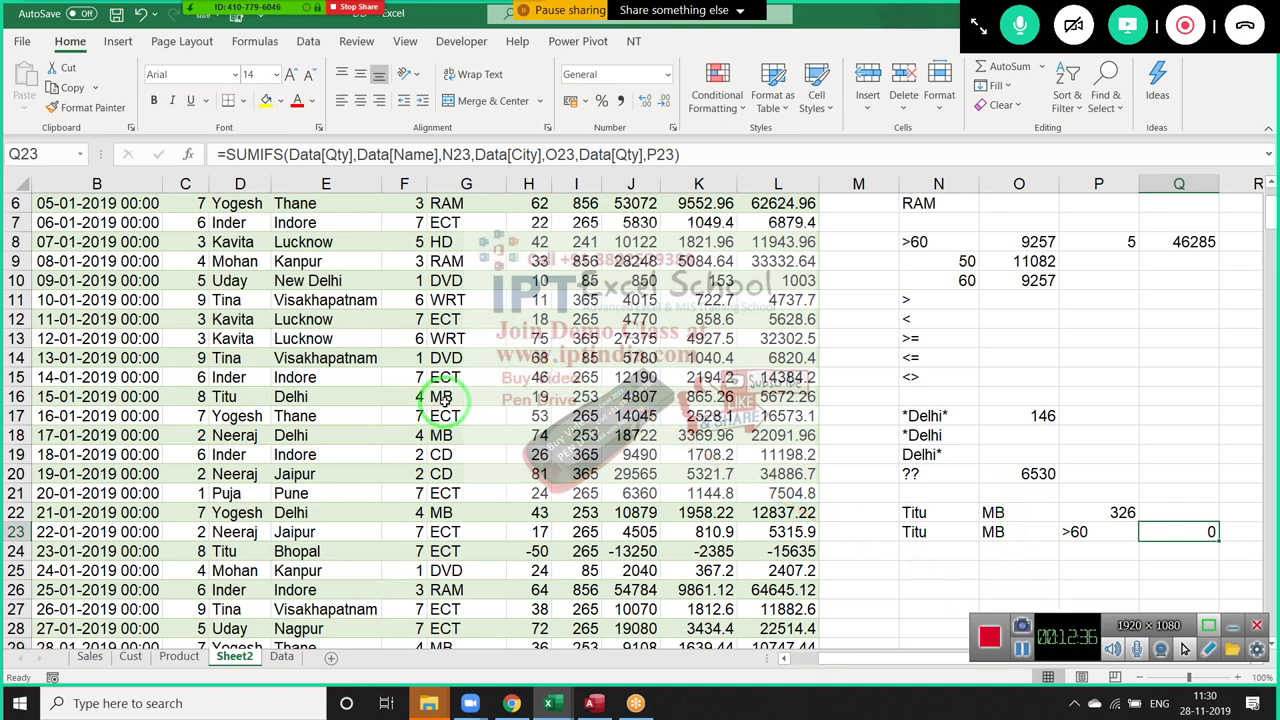
Change Titu's Delhi MB quantity in H16 to 85, then select the Q23 result
{"action": "left_click", "coordinate": [443, 399]}
{"action": "key", "text": "Right"}
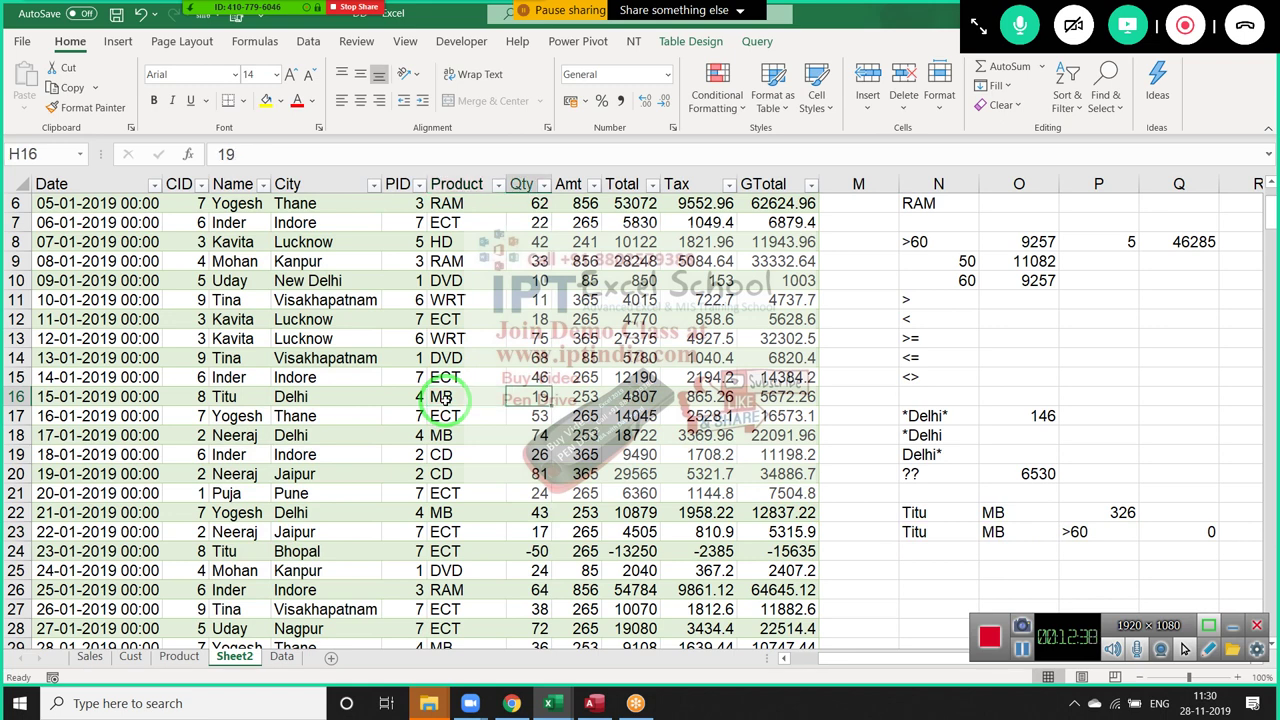
{"action": "type", "text": "85"}
{"action": "key", "text": "Return"}
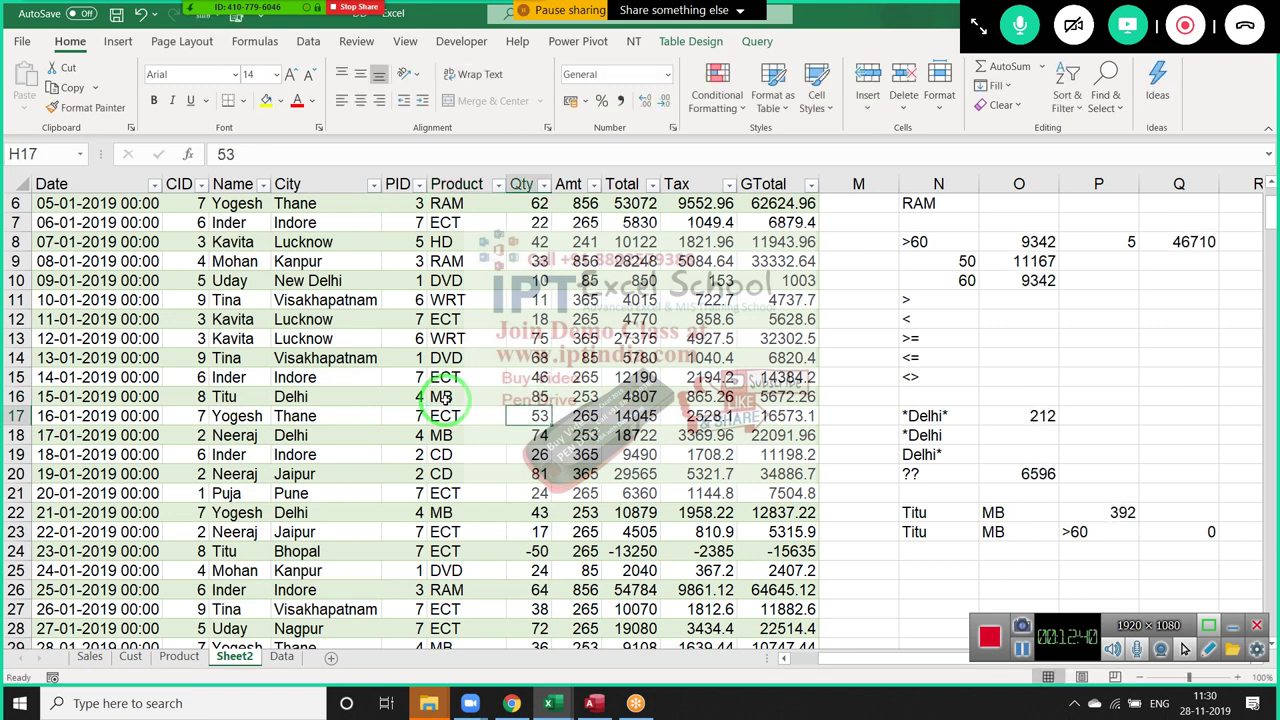
{"action": "key", "text": "Up"}
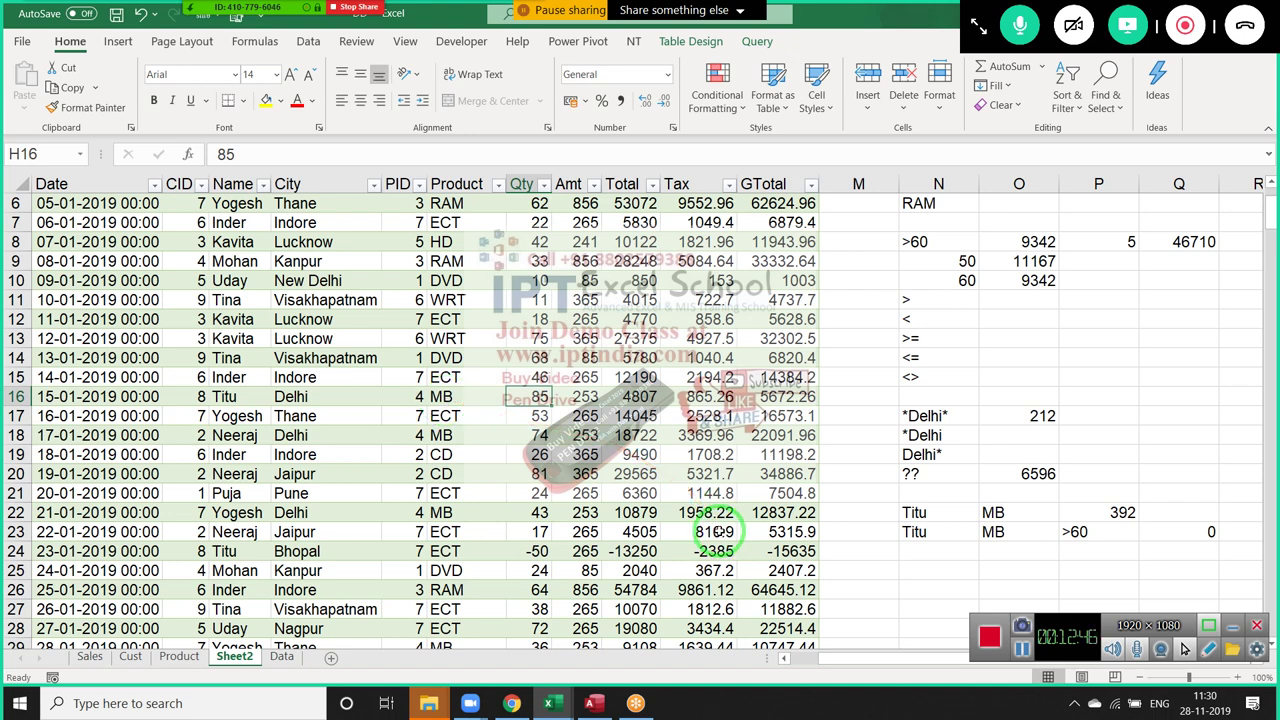
{"action": "left_click", "coordinate": [1195, 533]}
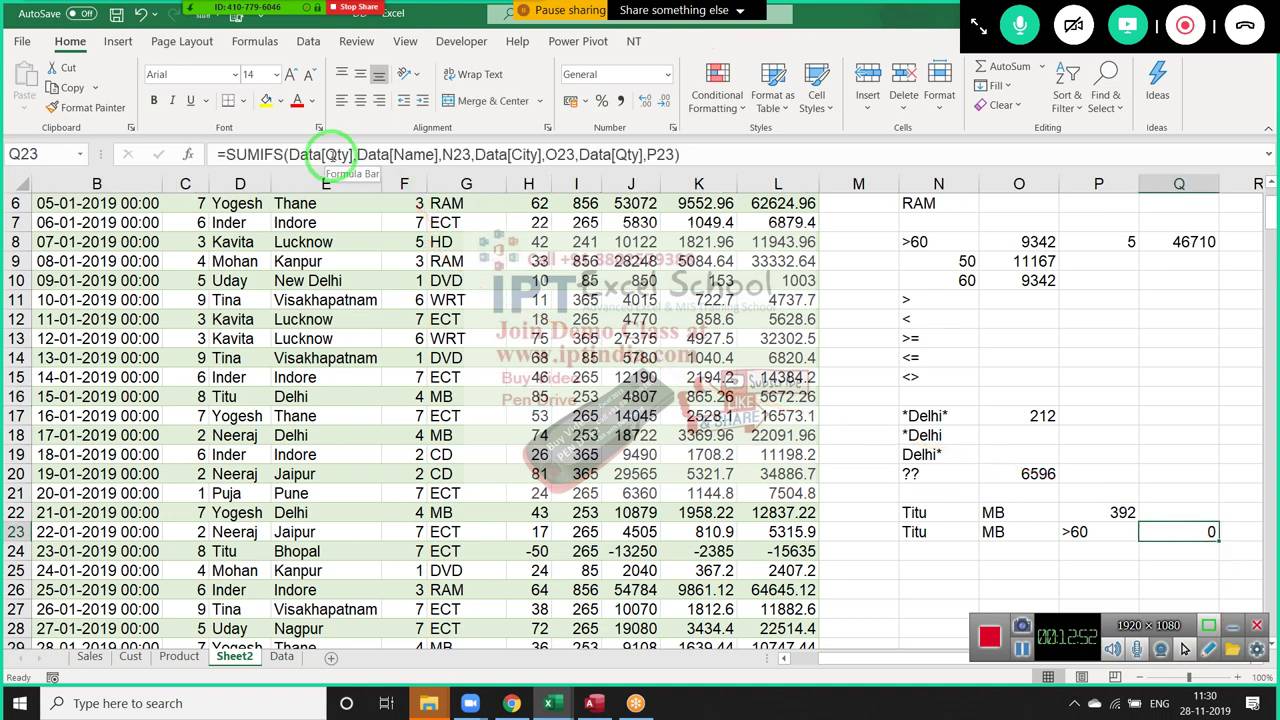
Inspect Q23's SUMIFS criteria ranges in the formula bar and recommit it, still returning 0
{"action": "left_click", "coordinate": [453, 158]}
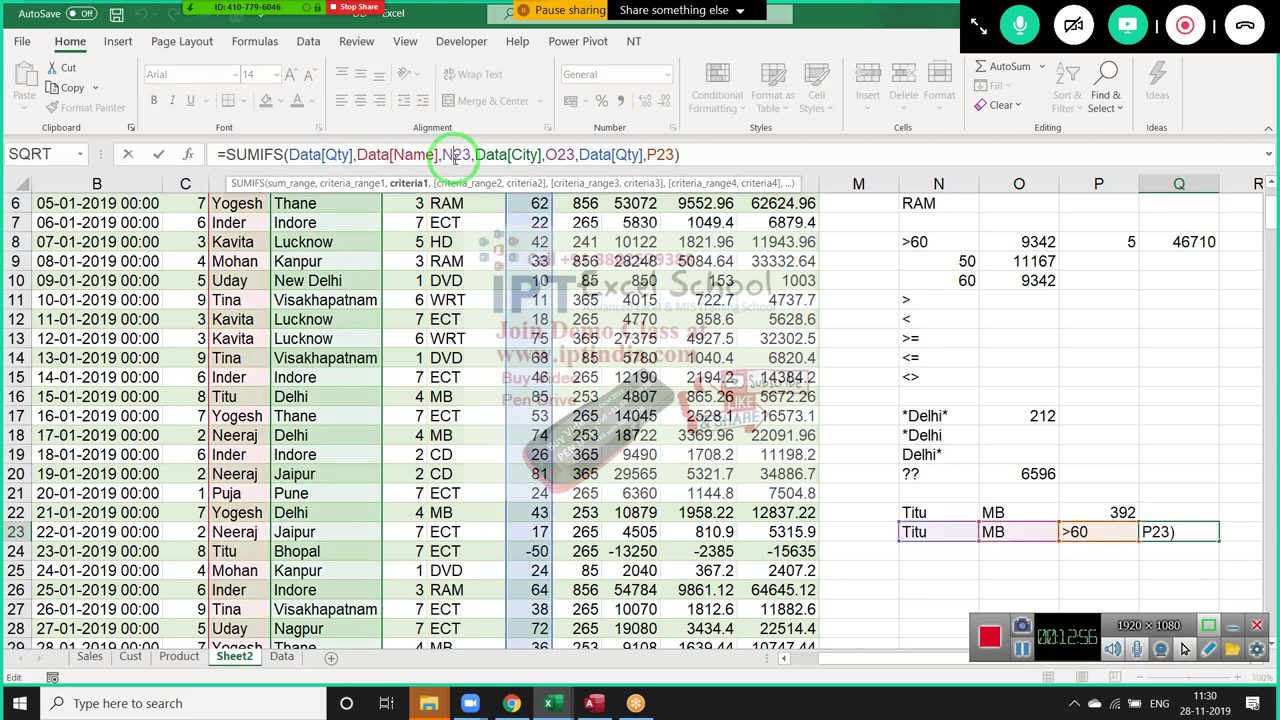
{"action": "left_click", "coordinate": [498, 161]}
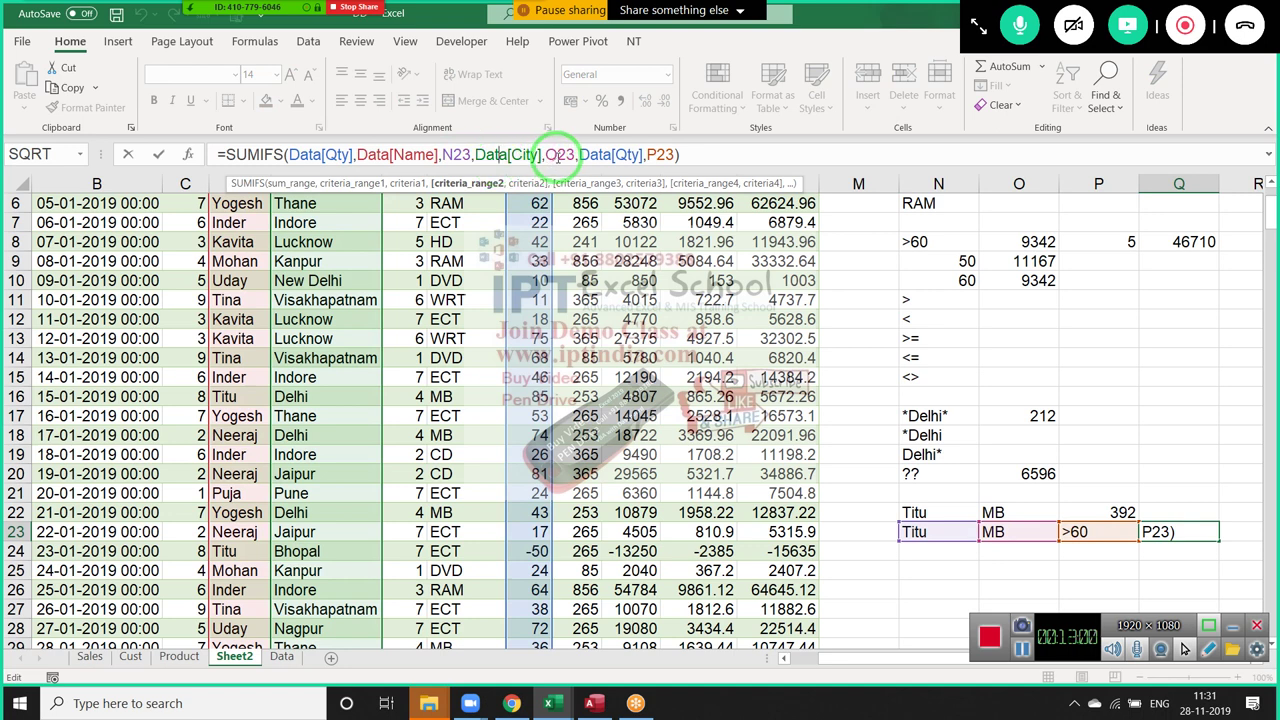
{"action": "left_click", "coordinate": [556, 156]}
{"action": "left_click", "coordinate": [615, 155]}
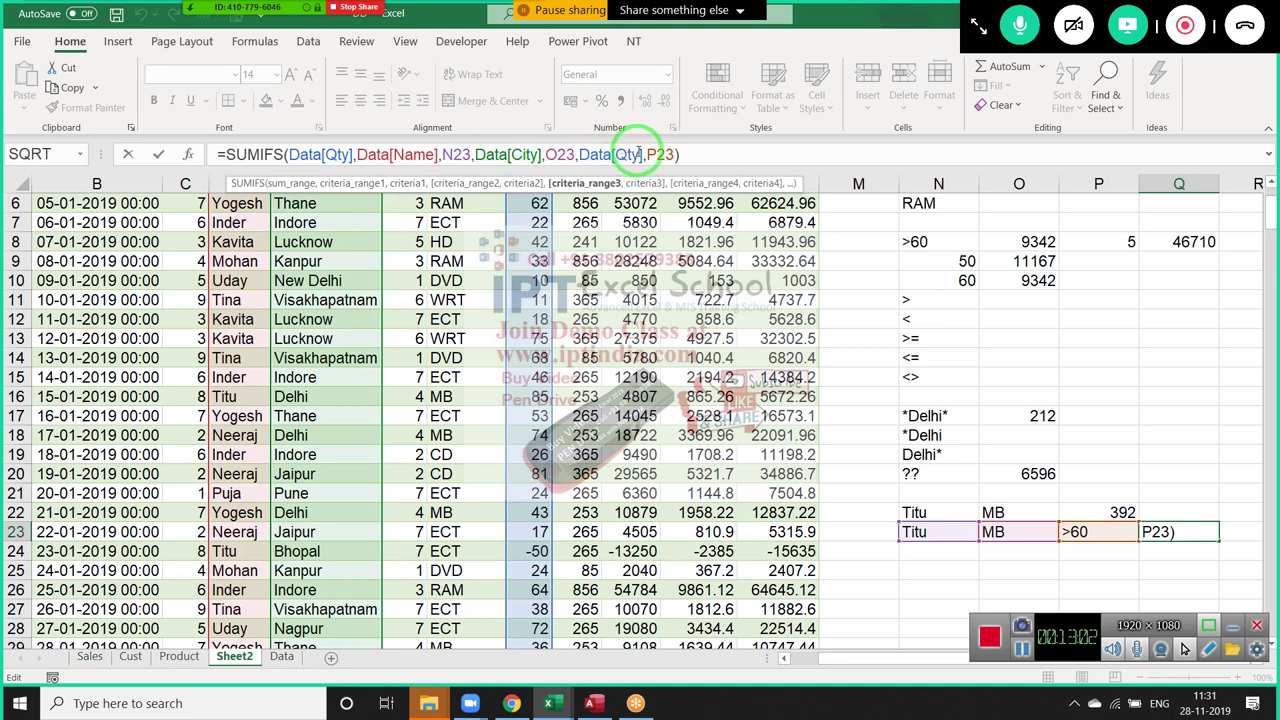
{"action": "left_click", "coordinate": [638, 153]}
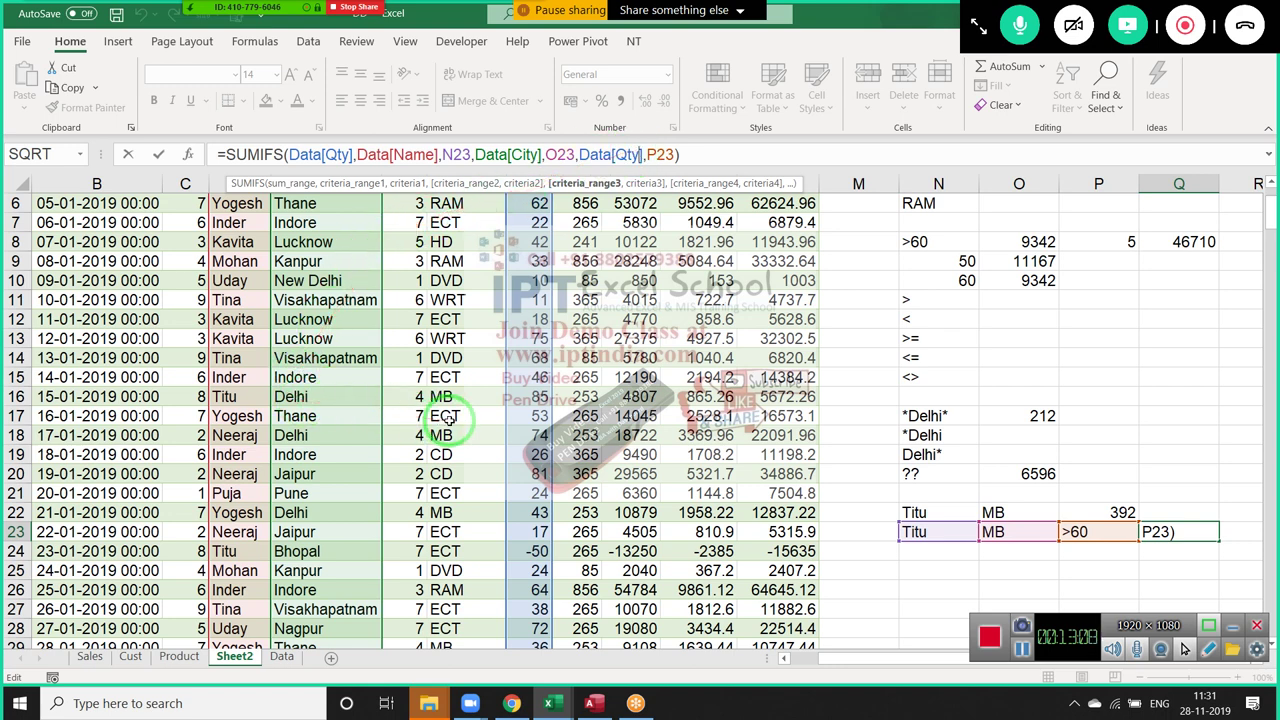
{"action": "key", "text": "Return"}
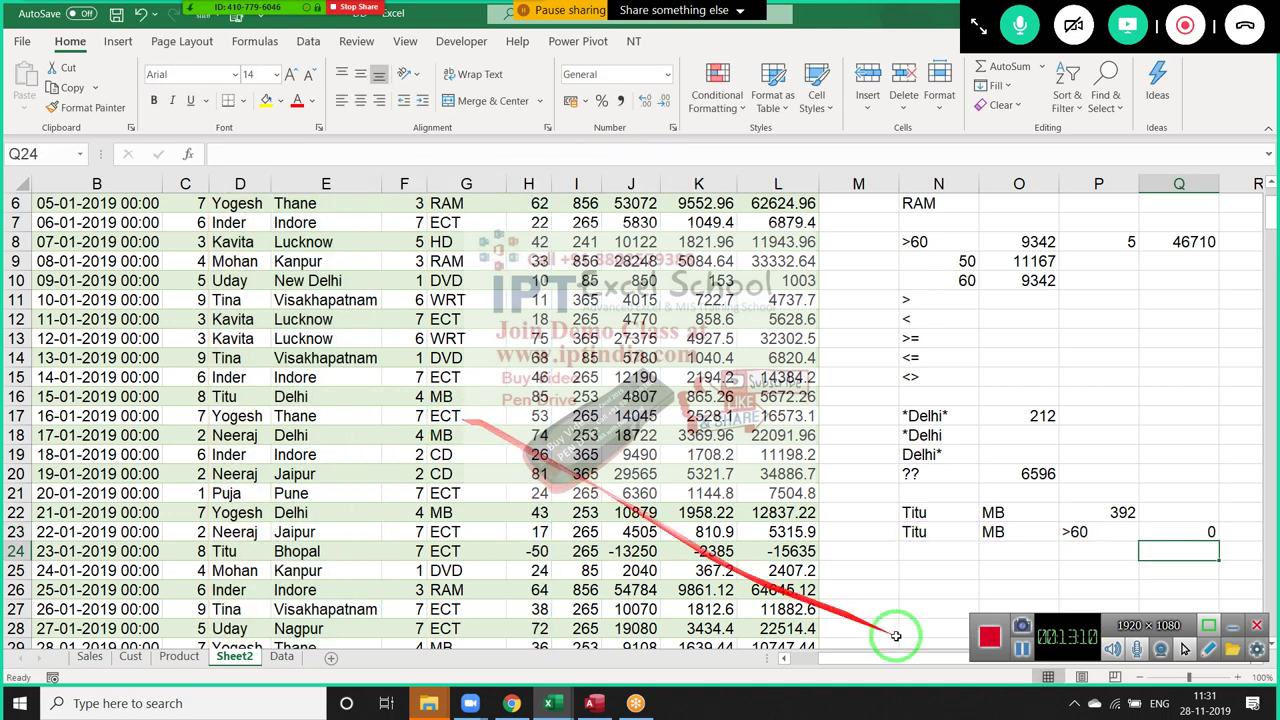
{"action": "left_click", "coordinate": [1205, 531]}
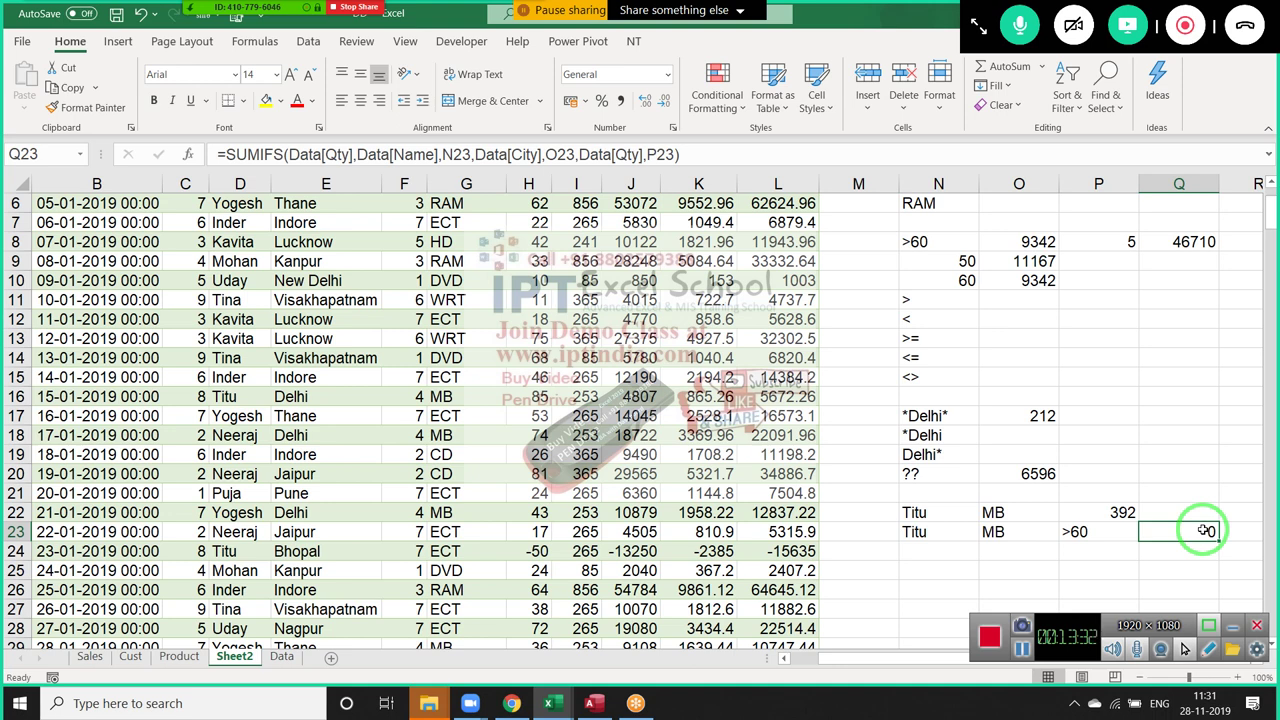
{"action": "key", "text": "Left"}
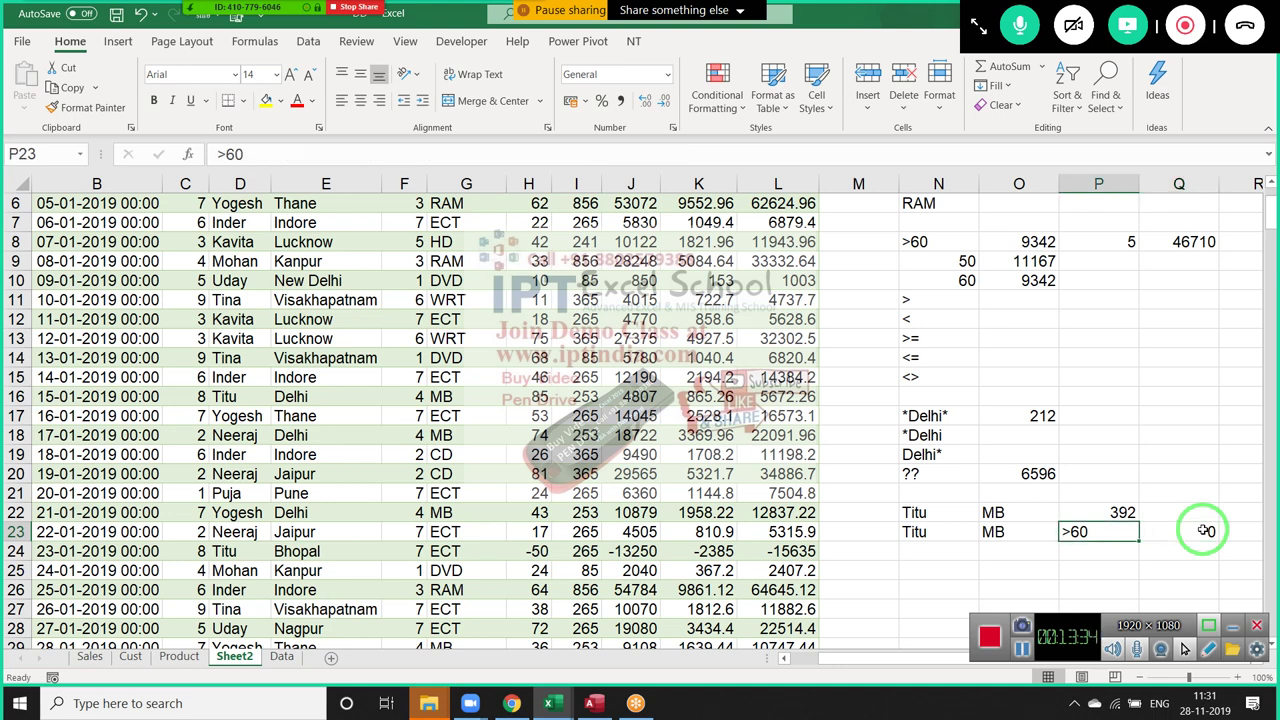
{"action": "left_click", "coordinate": [1205, 530]}
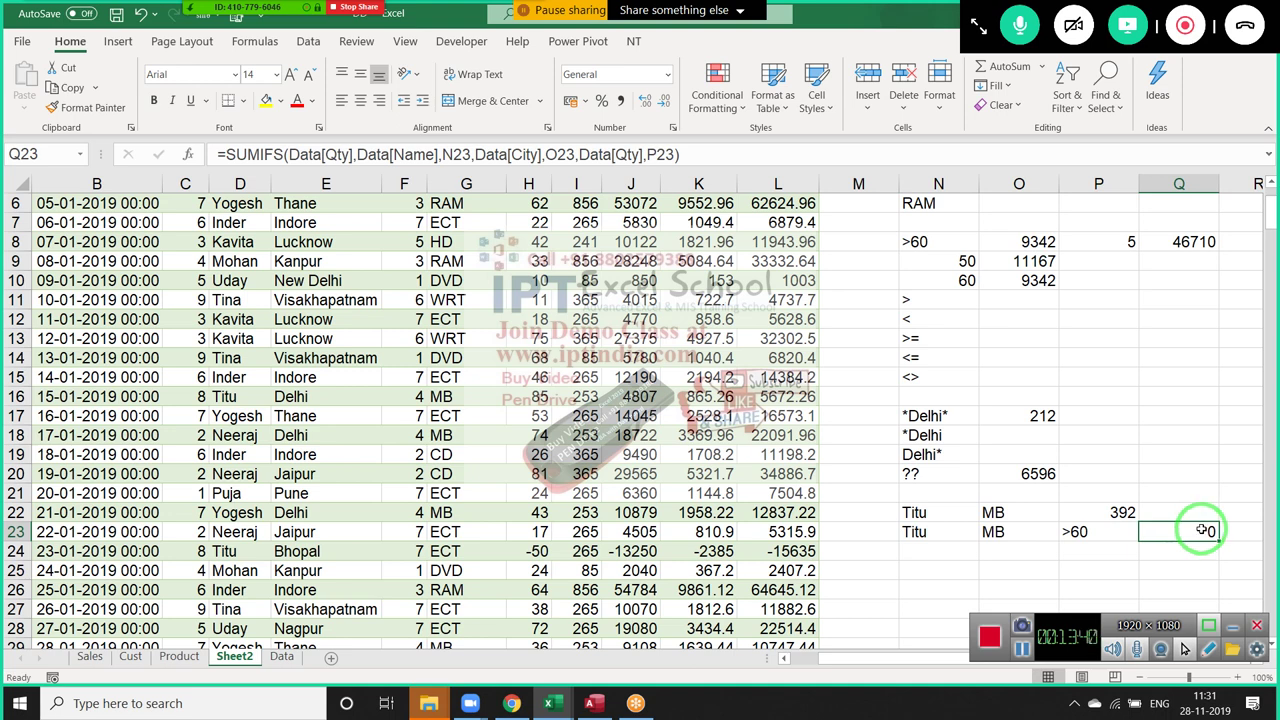
{"action": "type", "text": "=sum"}
Start a new SUMIFS in Q23 summing column H, with column D as the first criteria range
{"action": "key", "text": "Tab"}
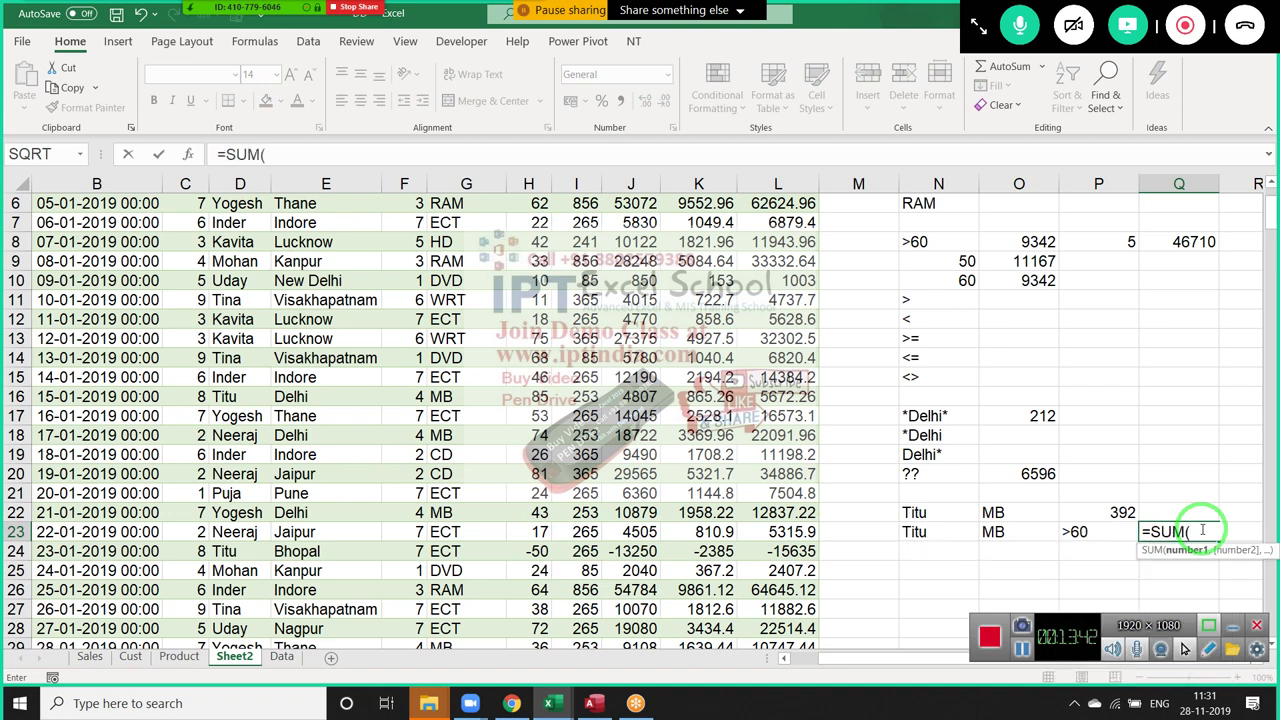
{"action": "key", "text": "BackSpace"}
{"action": "key", "text": "Down"}
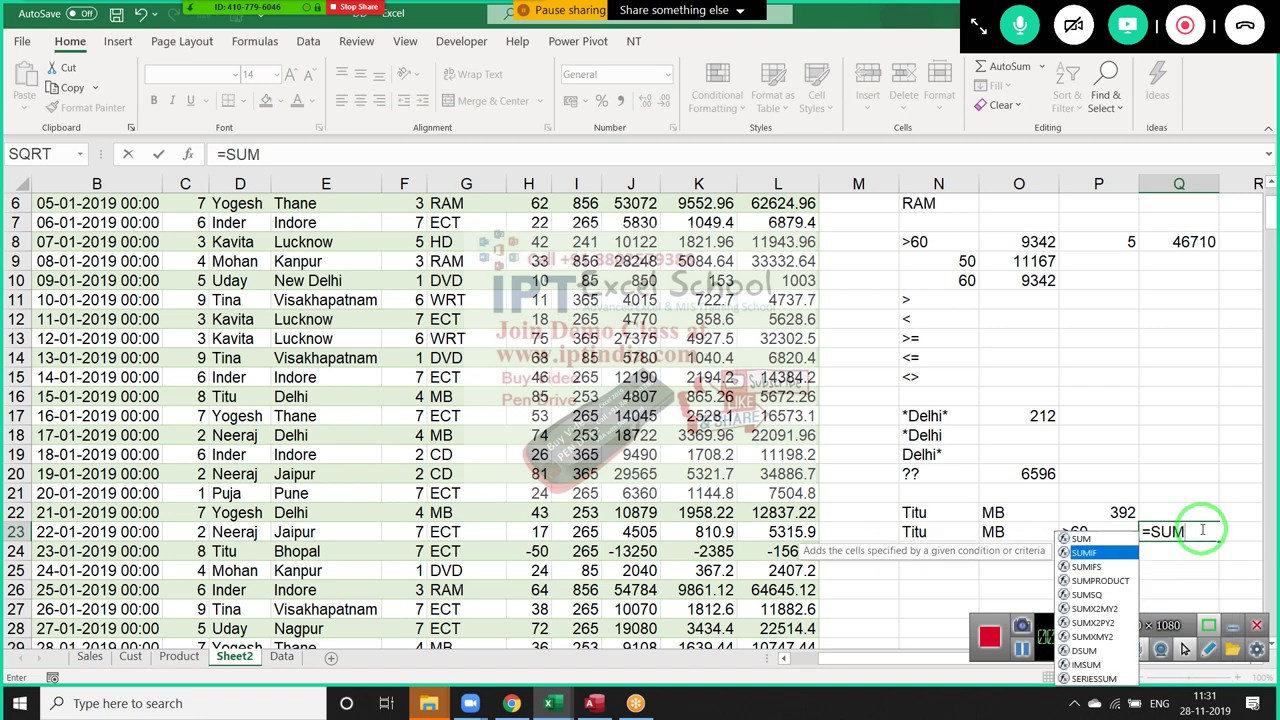
{"action": "key", "text": "Down"}
{"action": "key", "text": "Tab"}
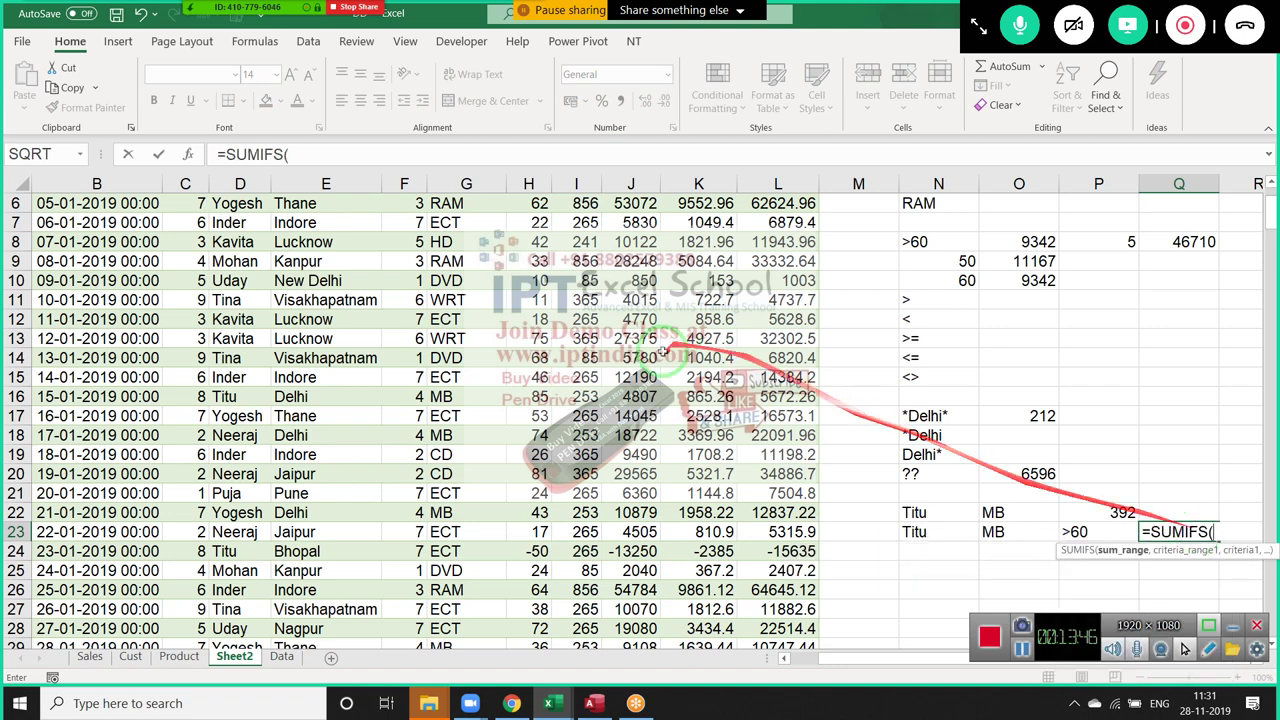
{"action": "left_click", "coordinate": [530, 180]}
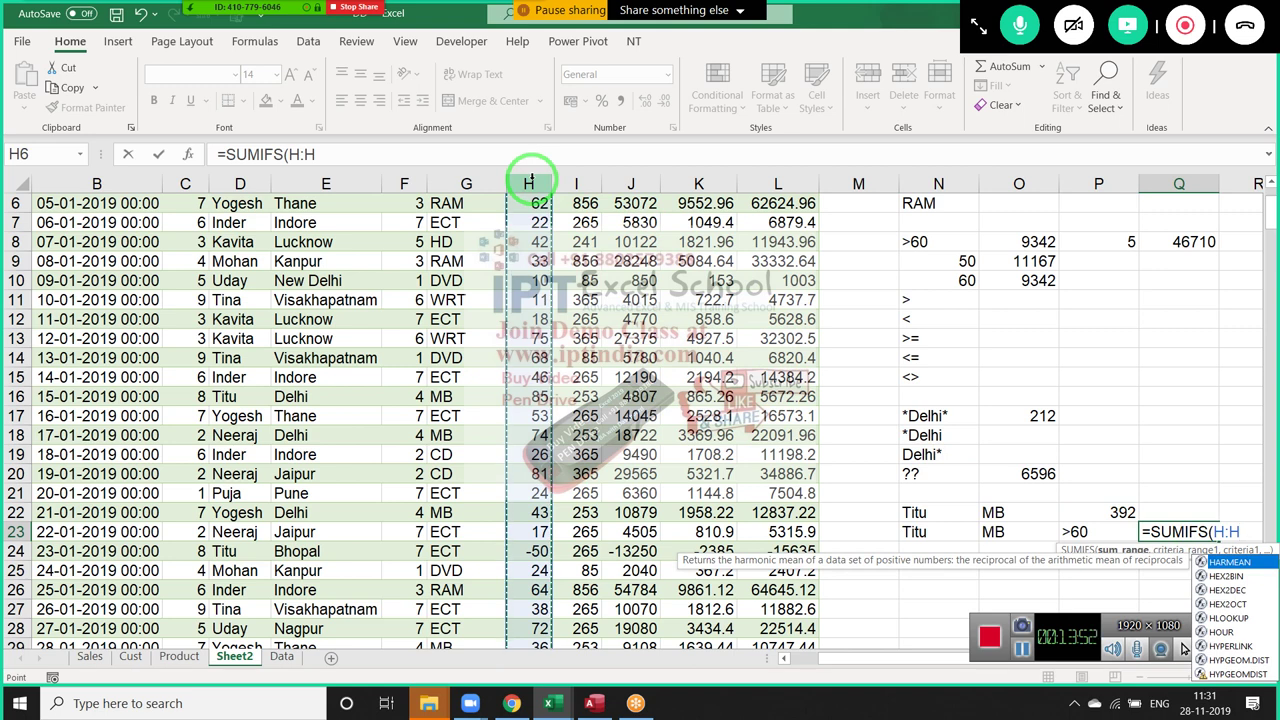
{"action": "type", "text": ","}
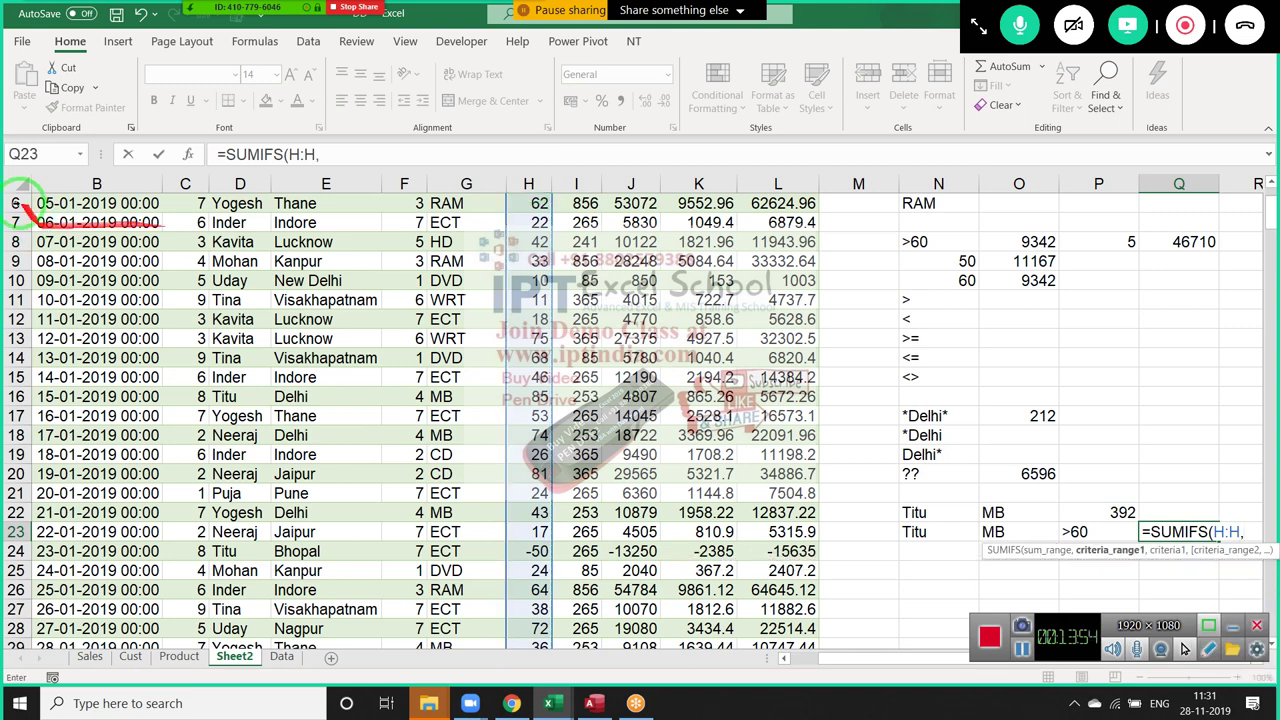
{"action": "left_click", "coordinate": [240, 184]}
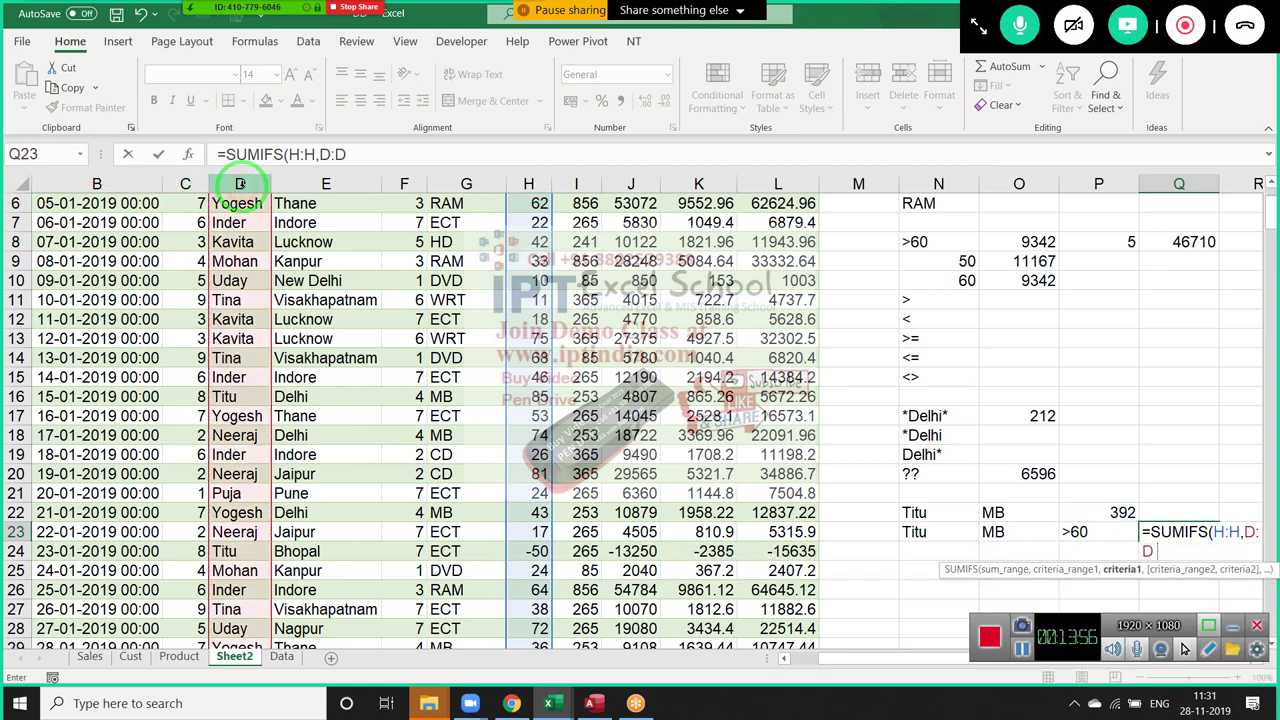
{"action": "type", "text": ","}
Add criteria N23, G:G with O23, and H:H with P23, committing the formula to get 255
{"action": "left_click", "coordinate": [942, 536]}
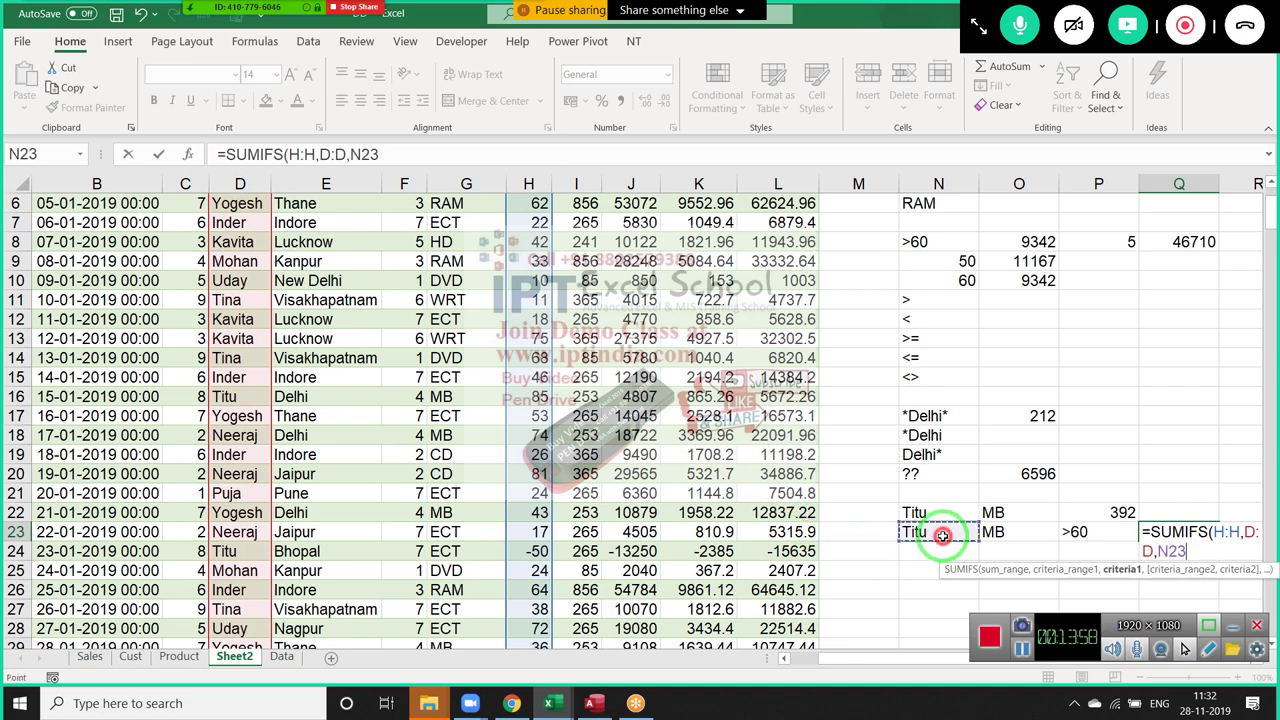
{"action": "type", "text": ","}
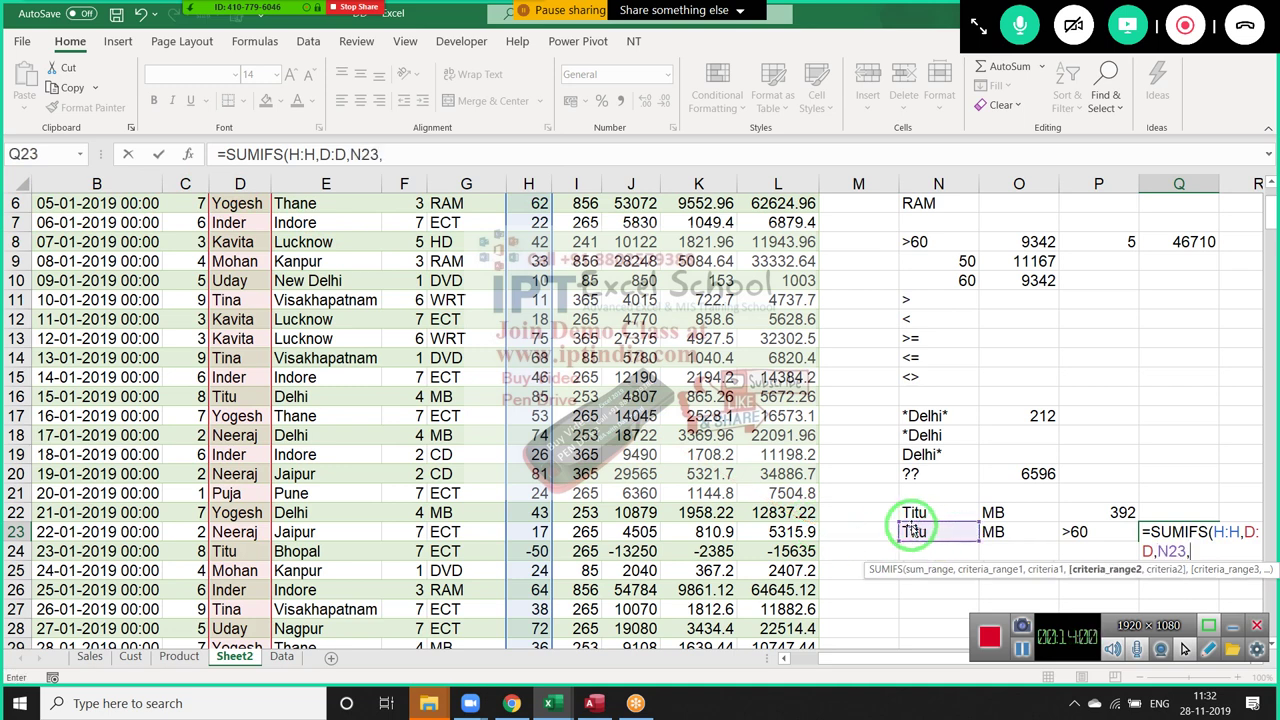
{"action": "left_click", "coordinate": [444, 183]}
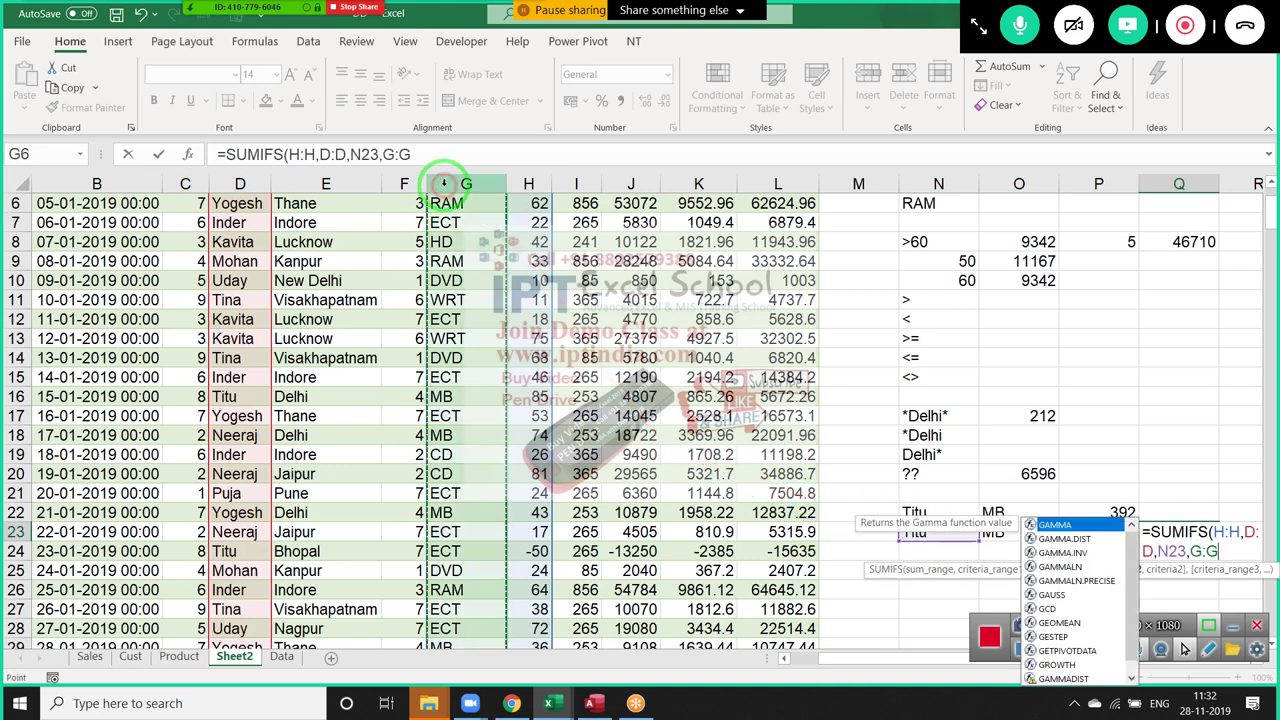
{"action": "type", "text": ","}
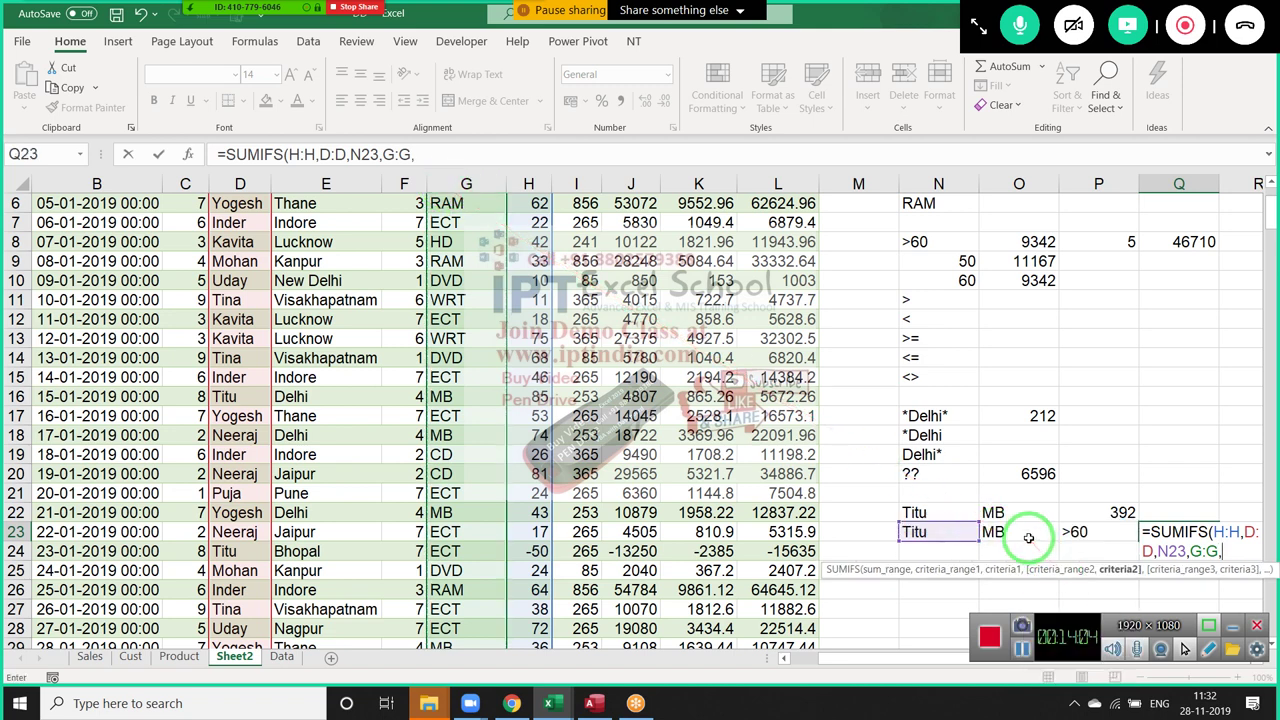
{"action": "left_click", "coordinate": [1028, 533]}
{"action": "type", "text": ","}
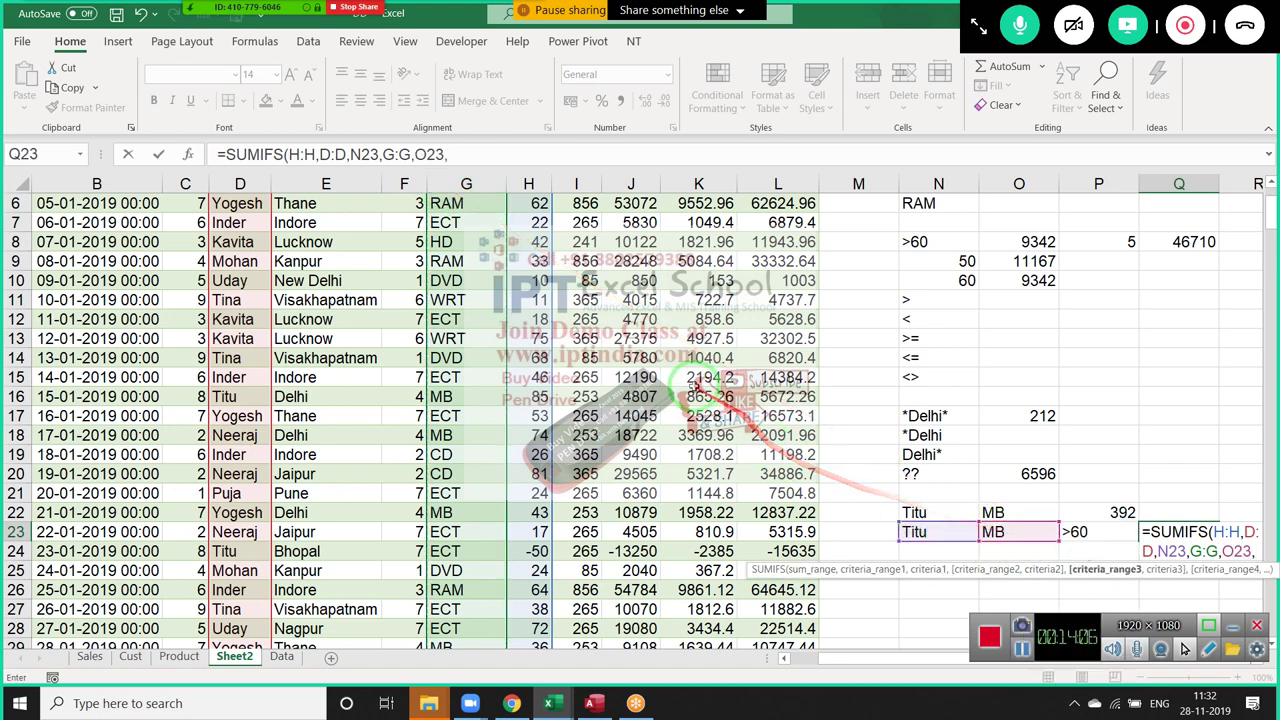
{"action": "left_click", "coordinate": [540, 181]}
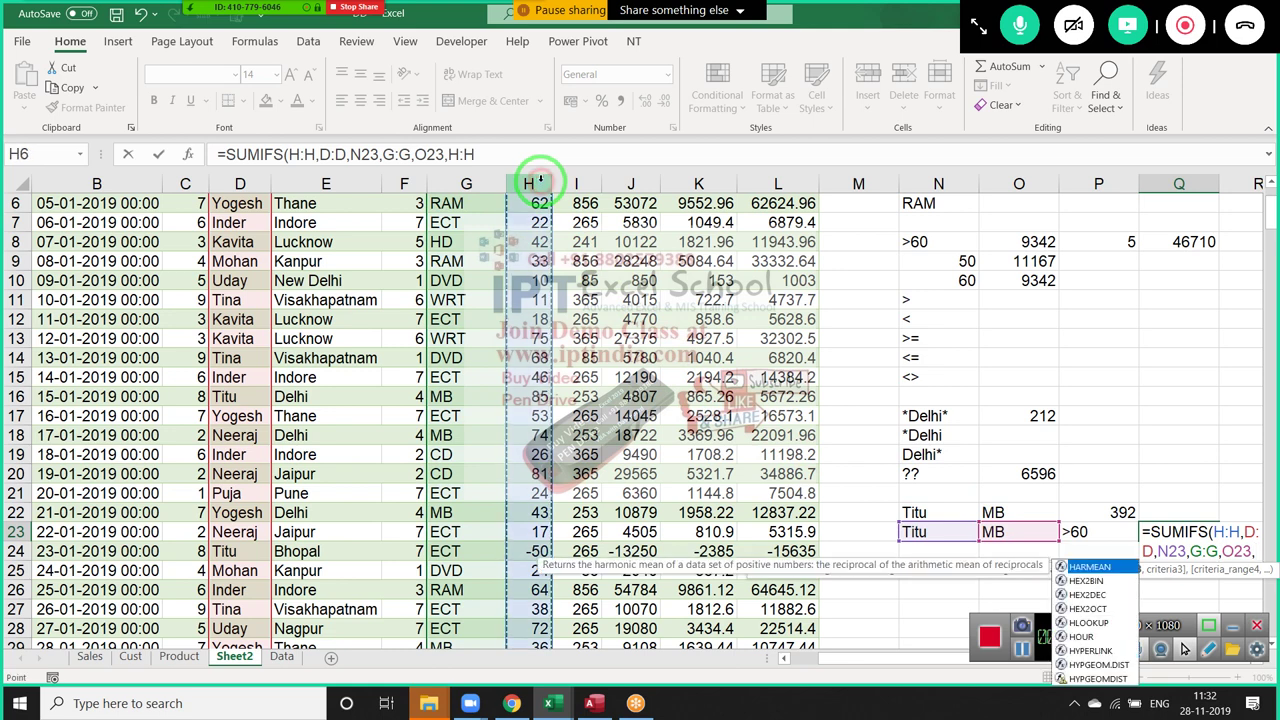
{"action": "type", "text": ","}
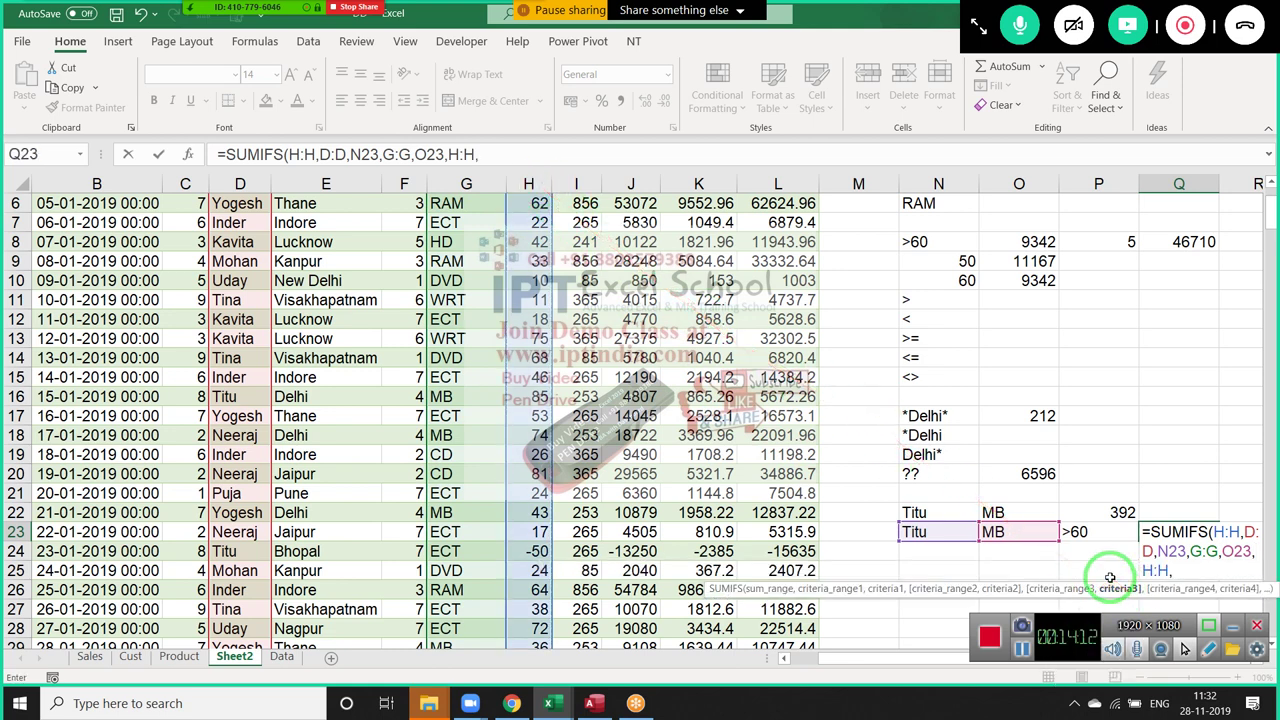
{"action": "left_click", "coordinate": [1082, 532]}
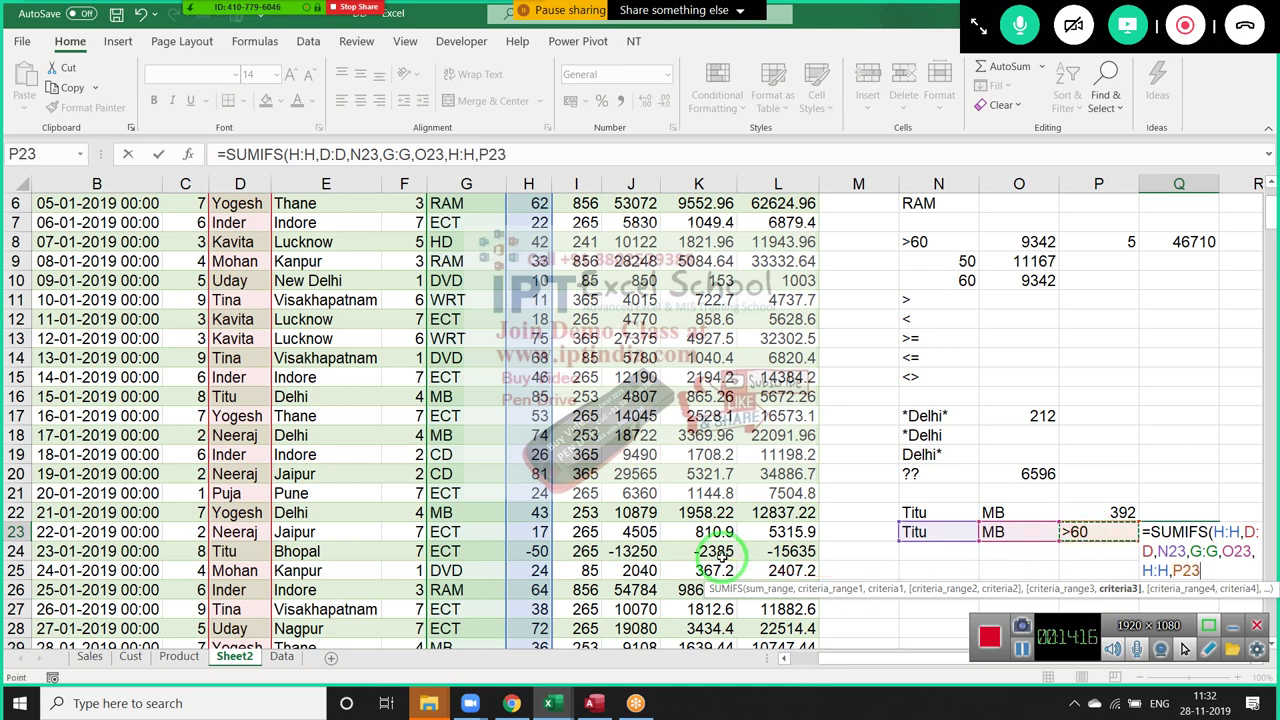
{"action": "key", "text": "Return"}
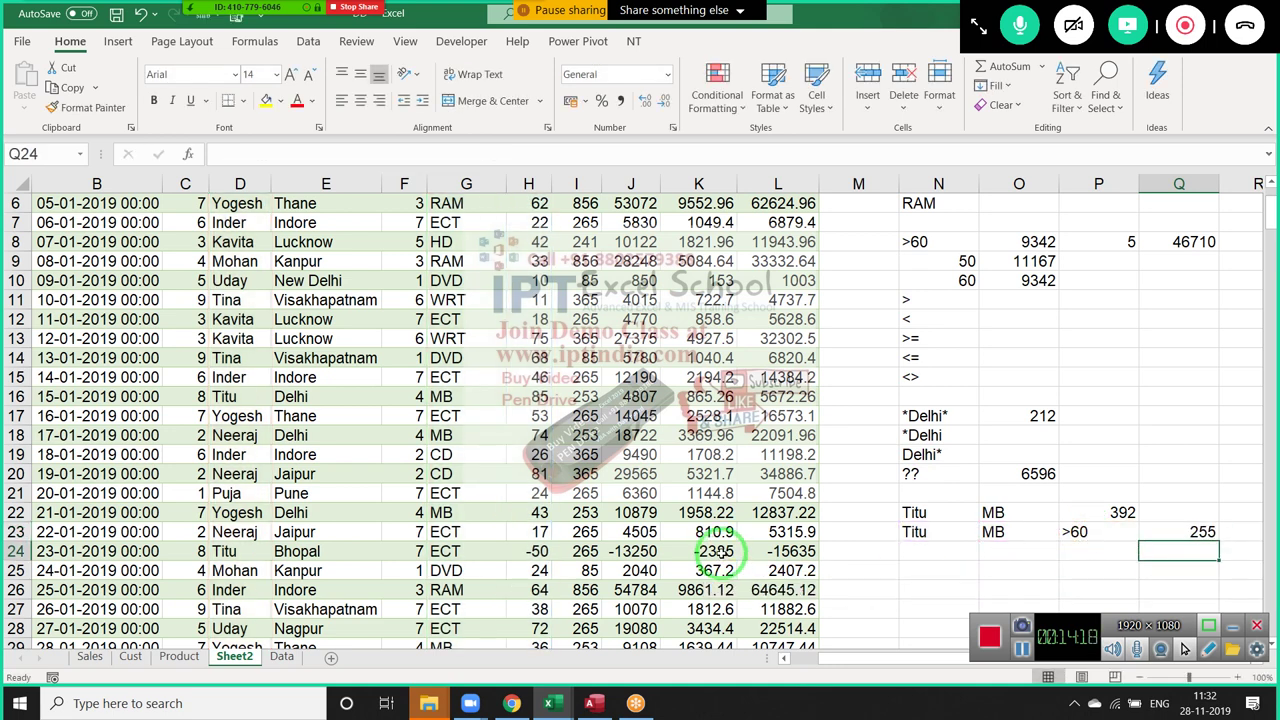
{"action": "key", "text": "Up"}
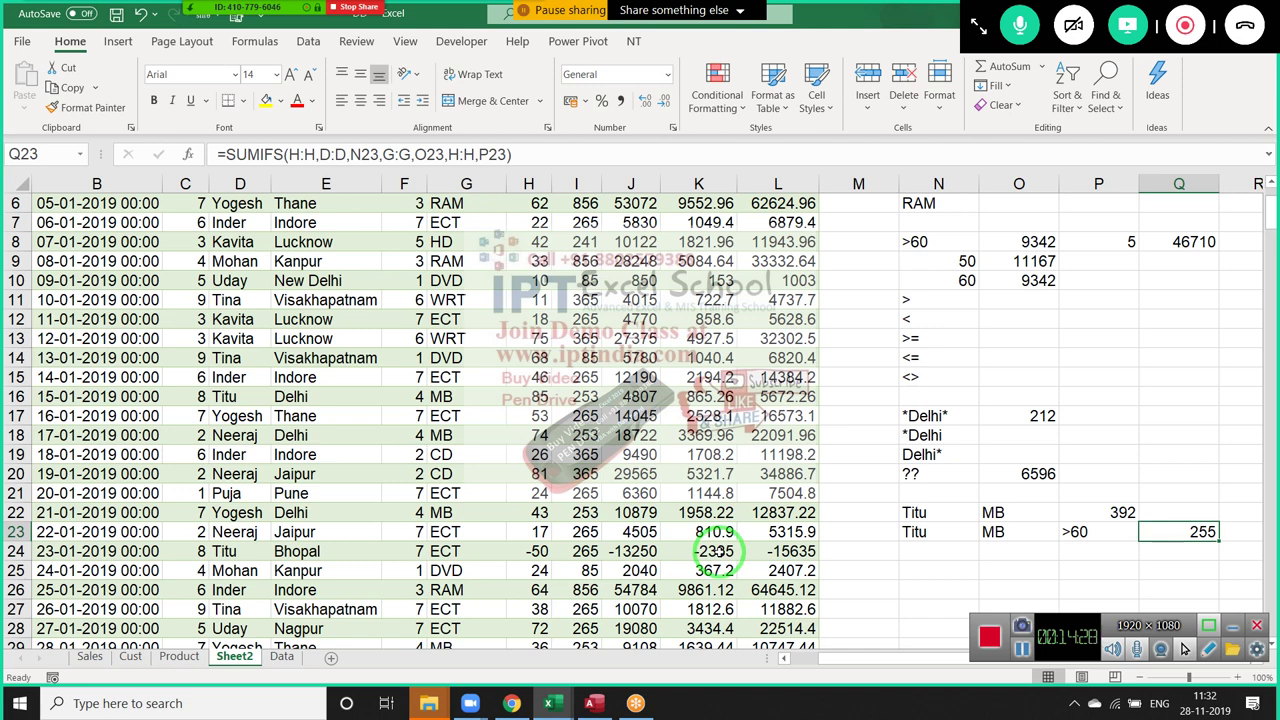
Minimise Excel to show the Windows desktop
{"action": "scroll", "coordinate": [1171, 500], "scroll_direction": "up", "scroll_amount": 2}
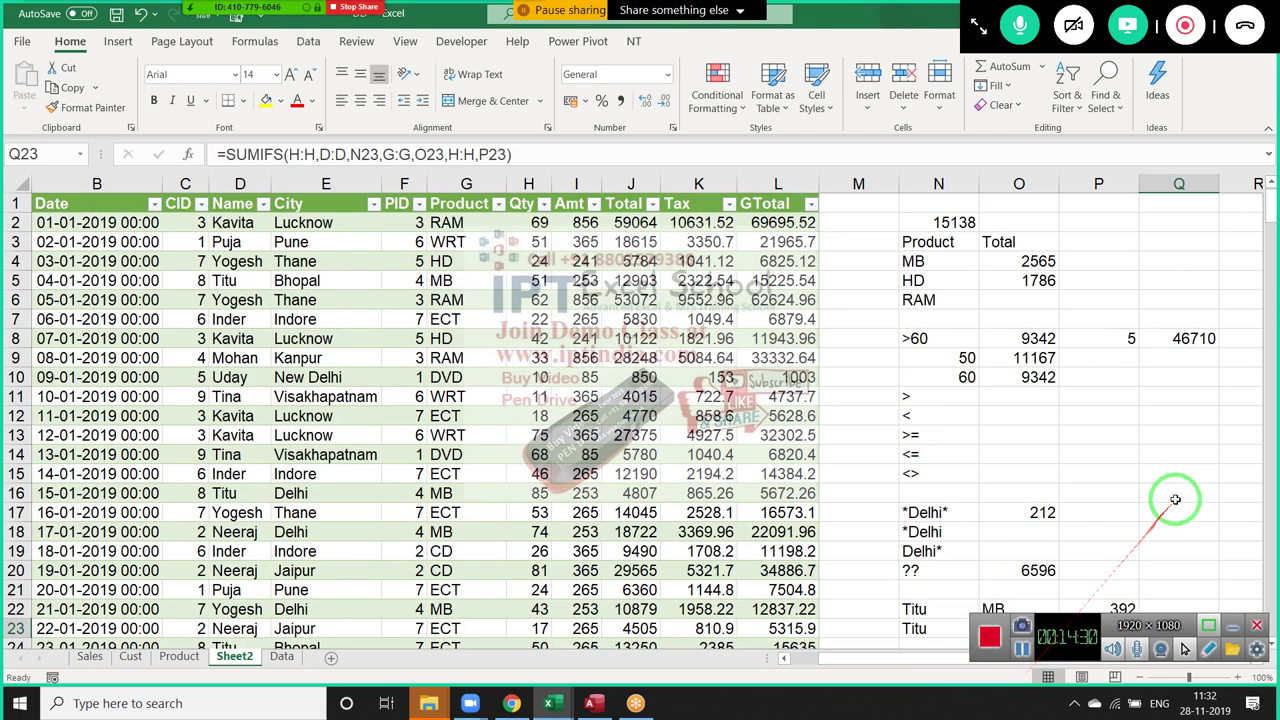
{"action": "scroll", "coordinate": [1172, 480], "scroll_direction": "down", "scroll_amount": 2}
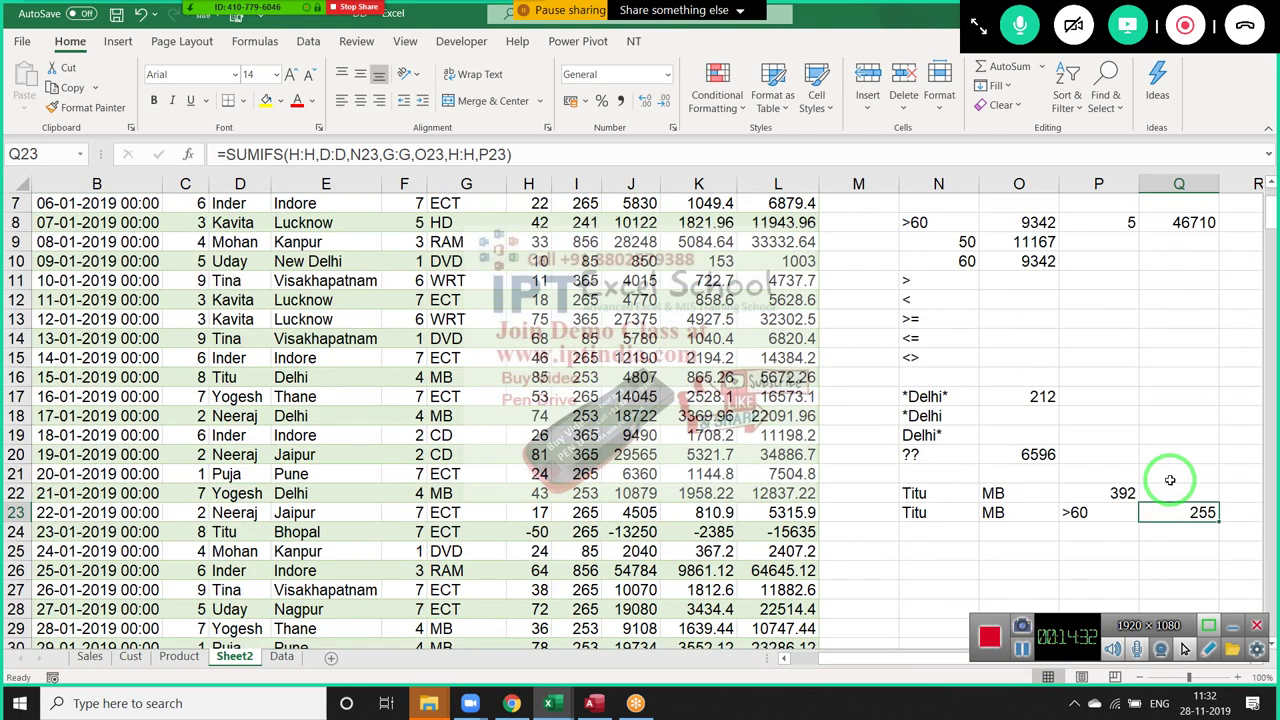
{"action": "left_click", "coordinate": [1020, 378]}
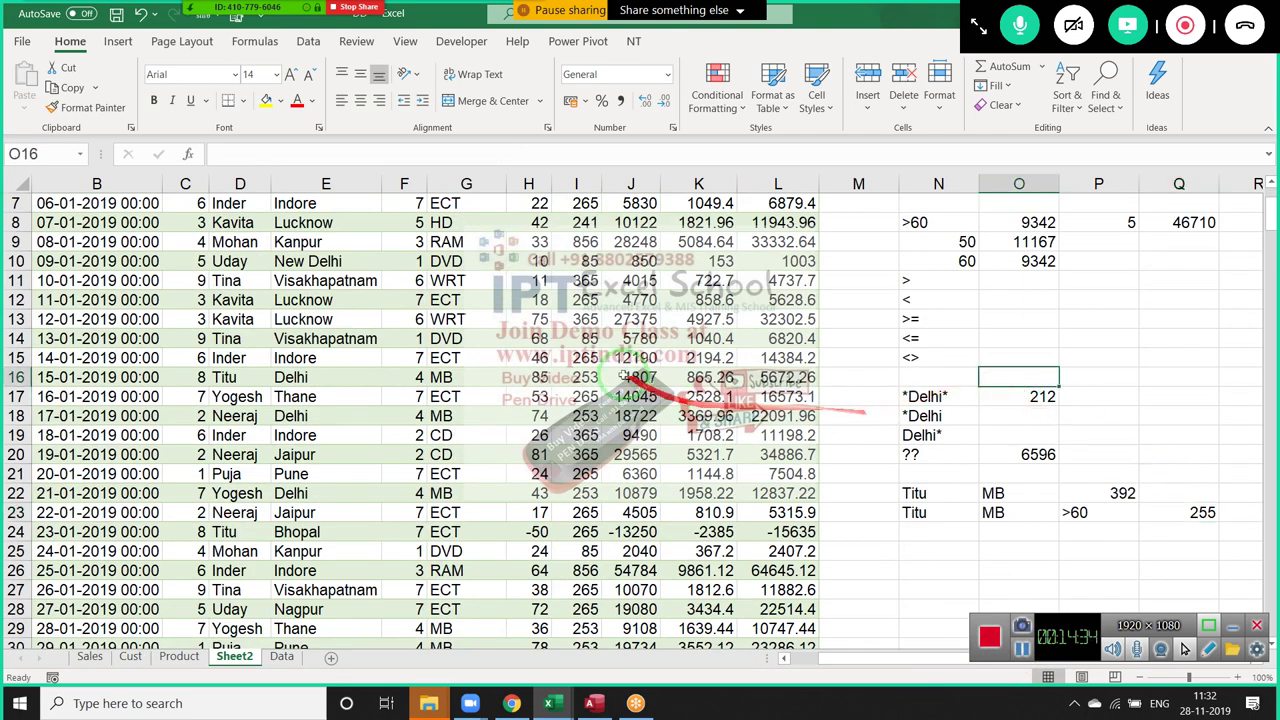
{"action": "key", "text": "super+d"}
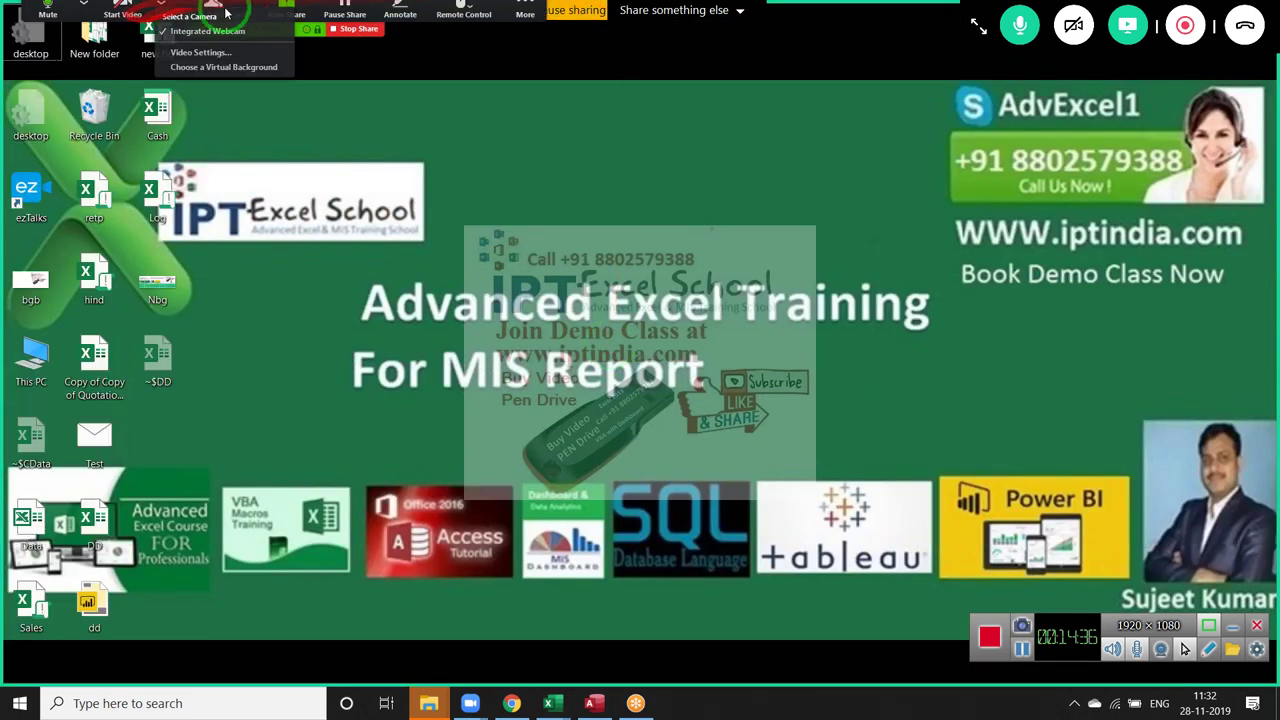
In Gmail, find and open the 'Need Your Support' email
{"action": "left_click", "coordinate": [511, 703]}
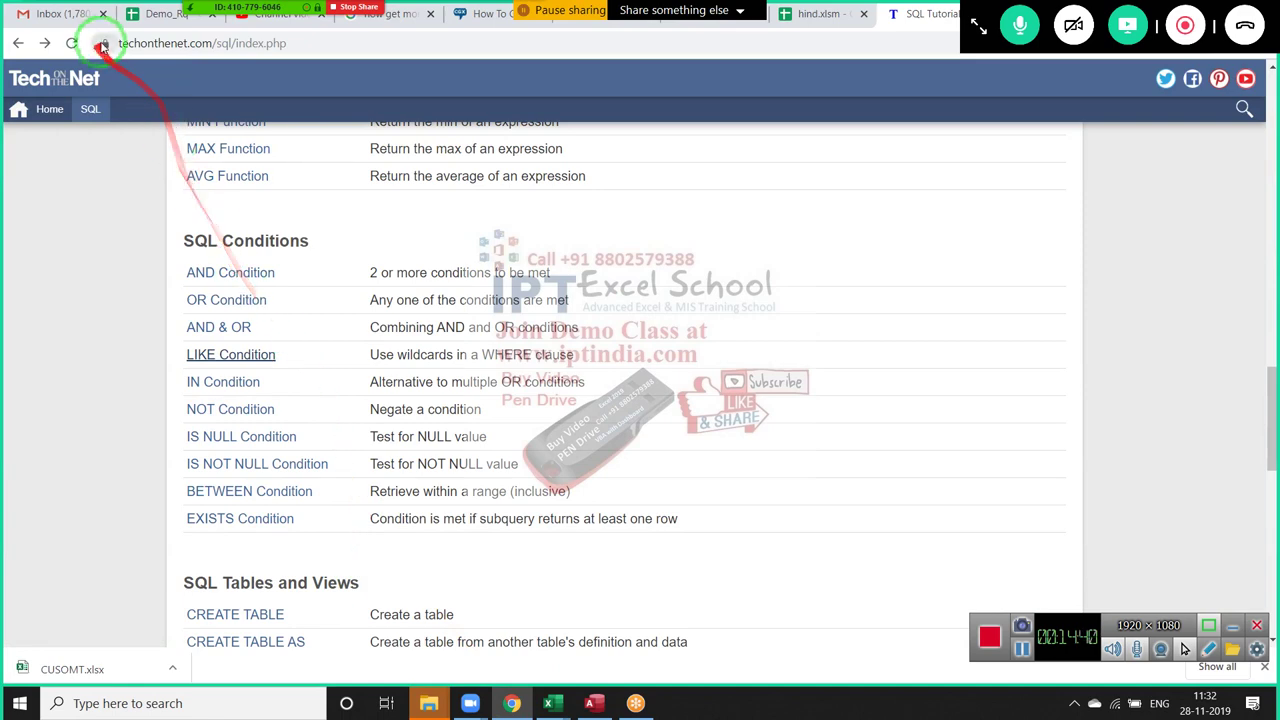
{"action": "left_click", "coordinate": [60, 14]}
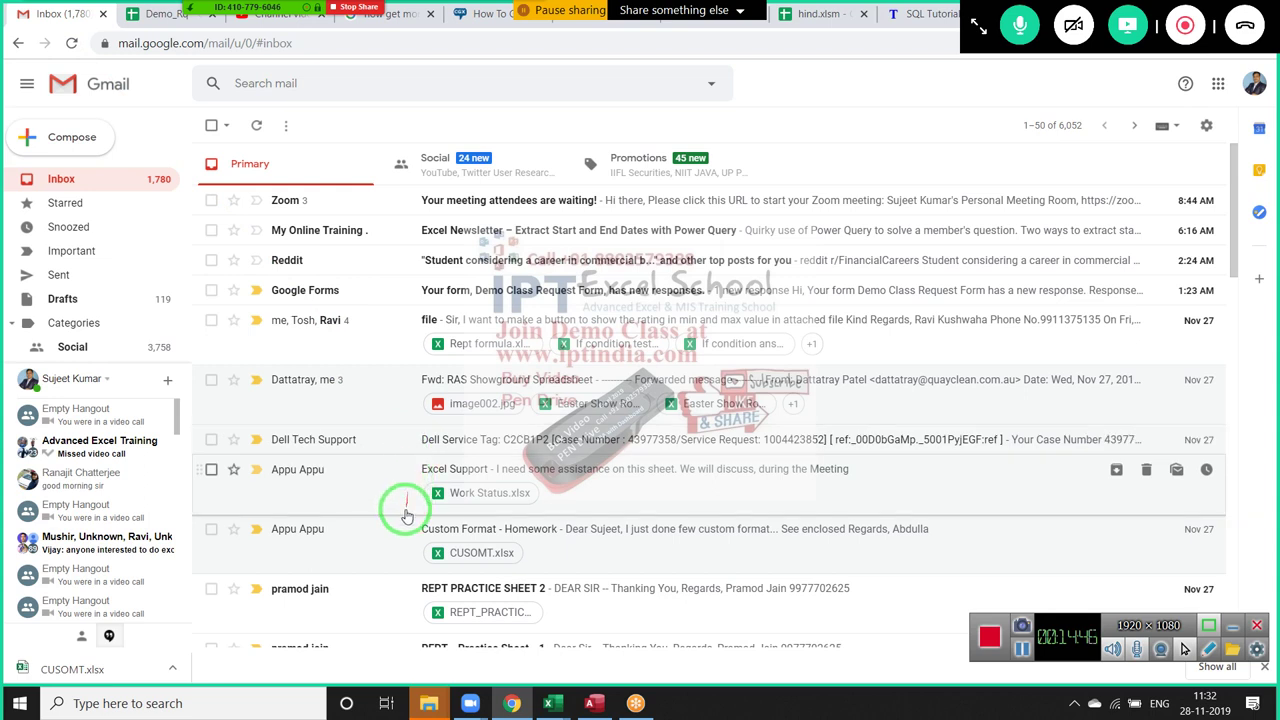
{"action": "left_click", "coordinate": [375, 493]}
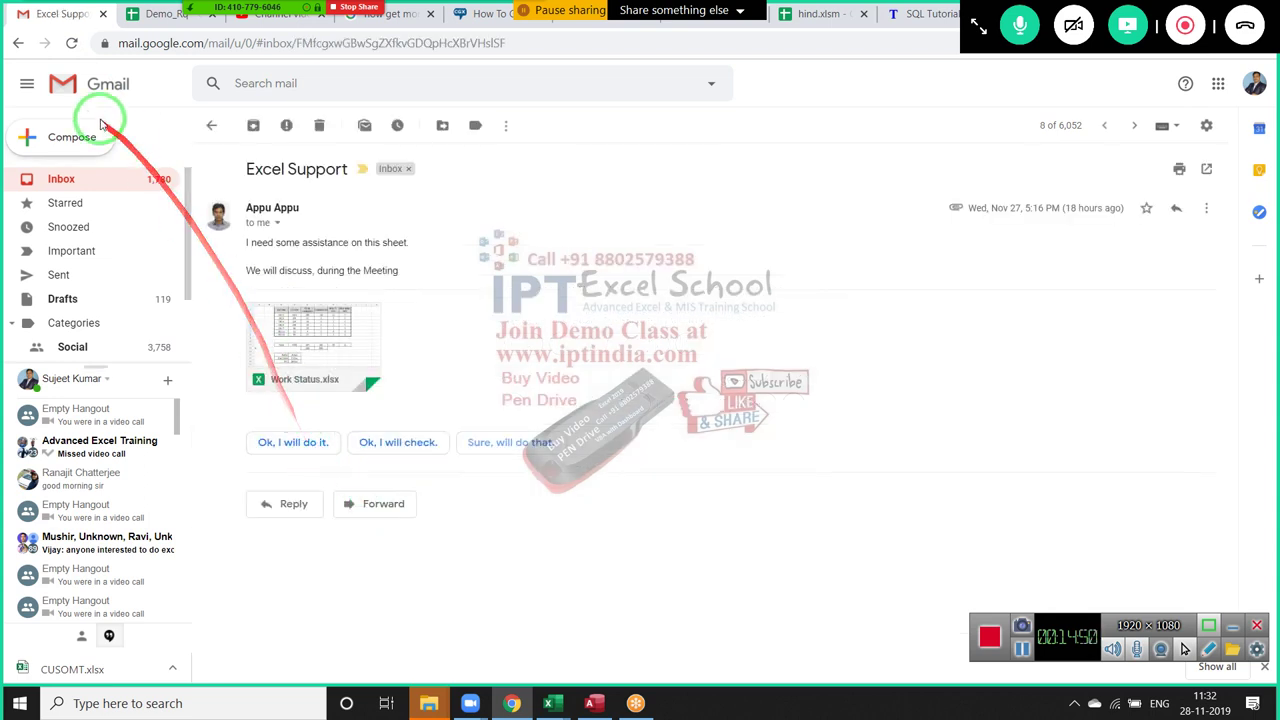
{"action": "left_click", "coordinate": [96, 176]}
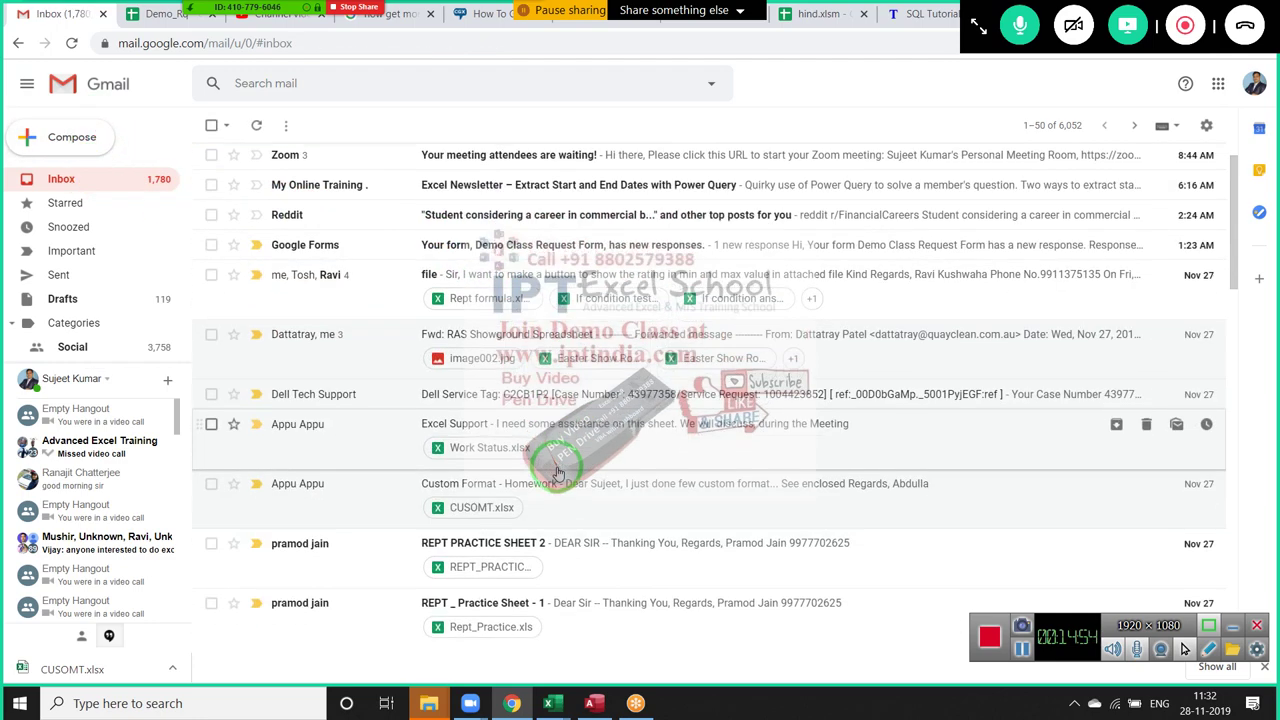
{"action": "scroll", "coordinate": [570, 440], "scroll_direction": "down", "scroll_amount": 3}
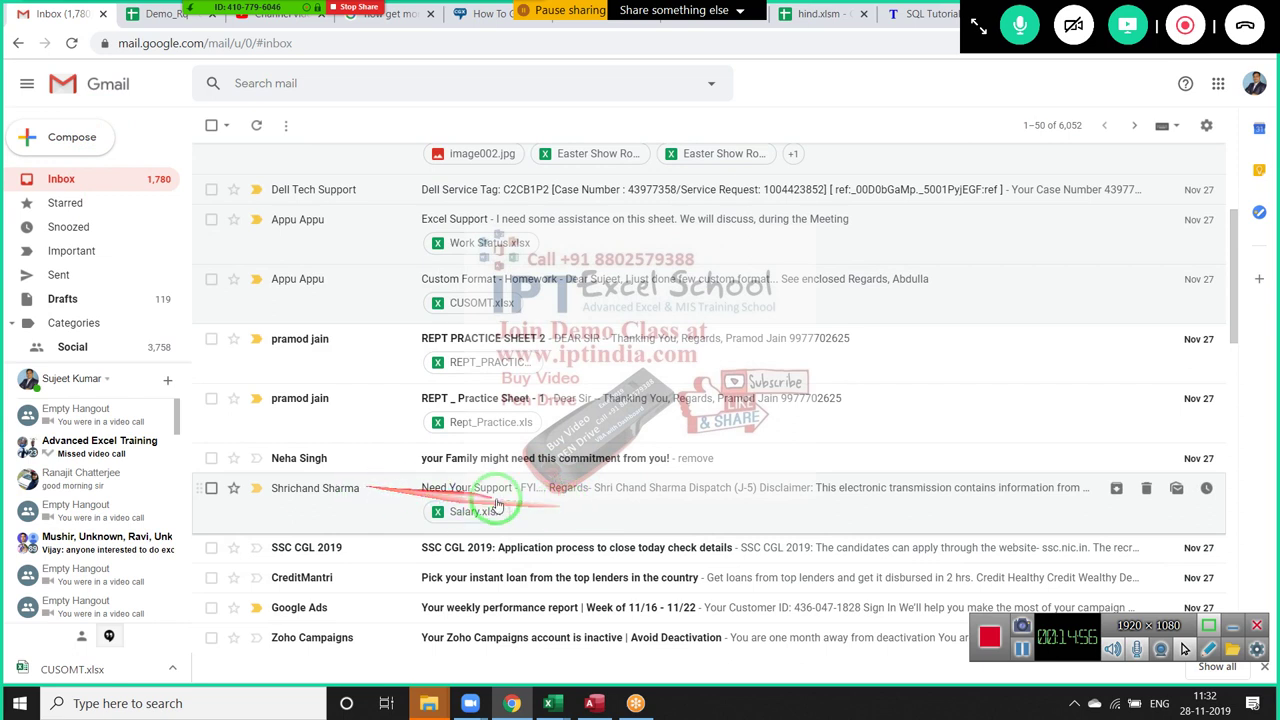
{"action": "left_click", "coordinate": [557, 505]}
Download the Salary.xlsx attachment and open it in Excel
{"action": "mouse_move", "coordinate": [290, 540]}
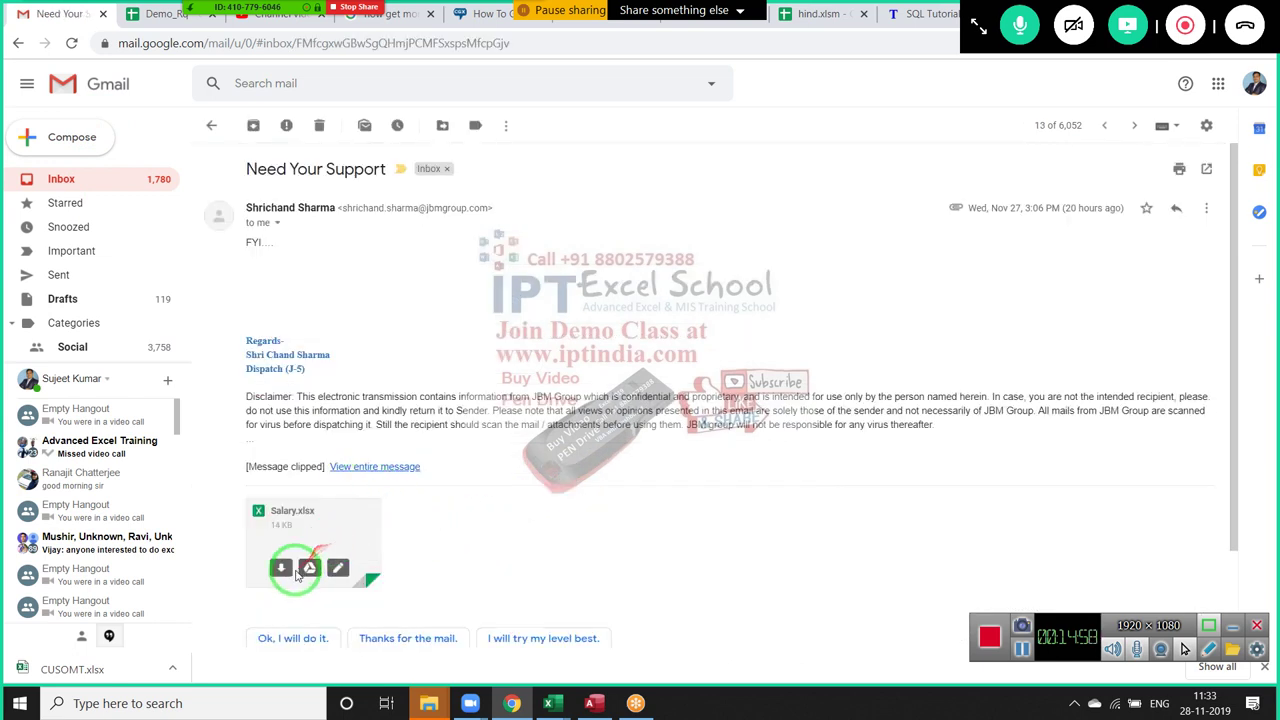
{"action": "left_click", "coordinate": [279, 569]}
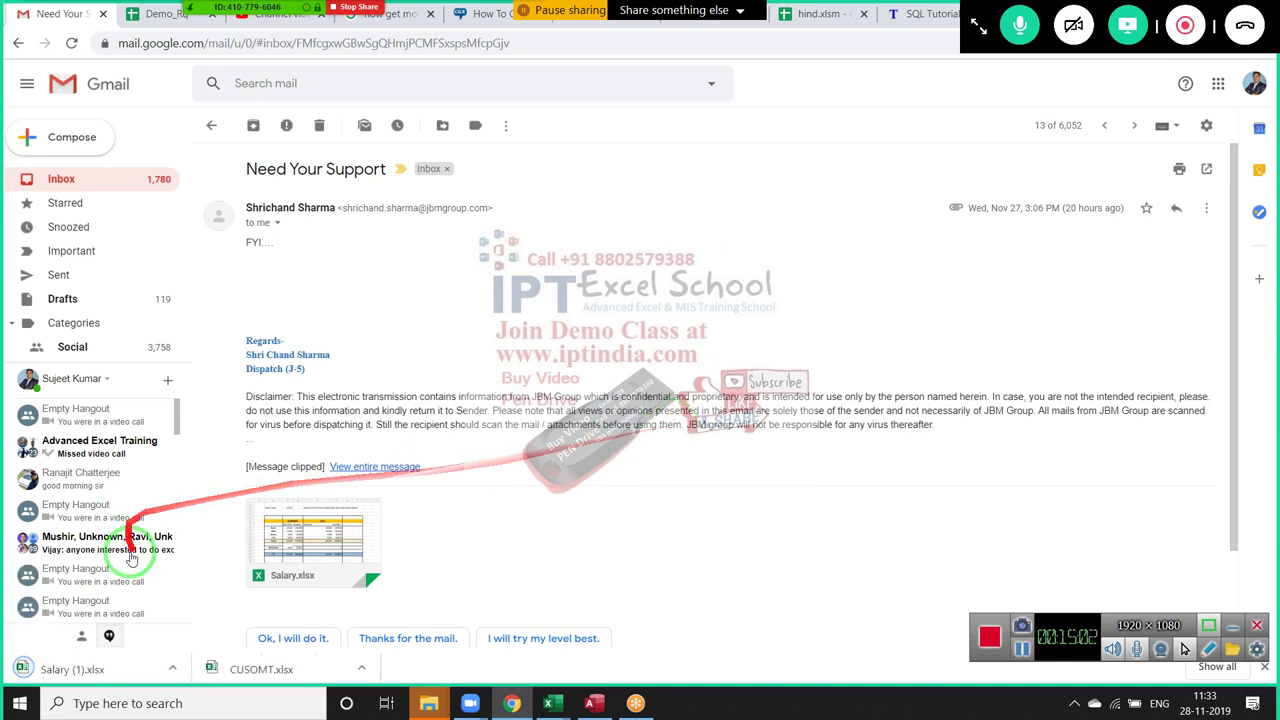
{"action": "left_click", "coordinate": [64, 676]}
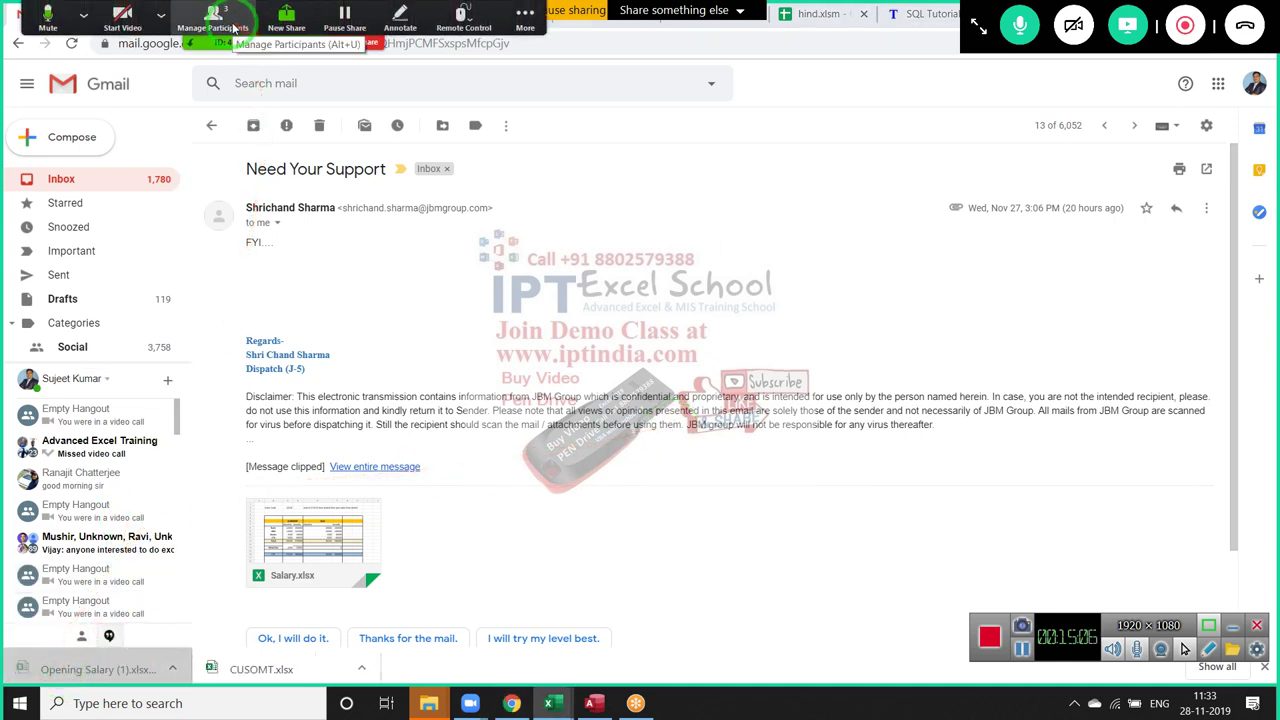
{"action": "left_click", "coordinate": [548, 703]}
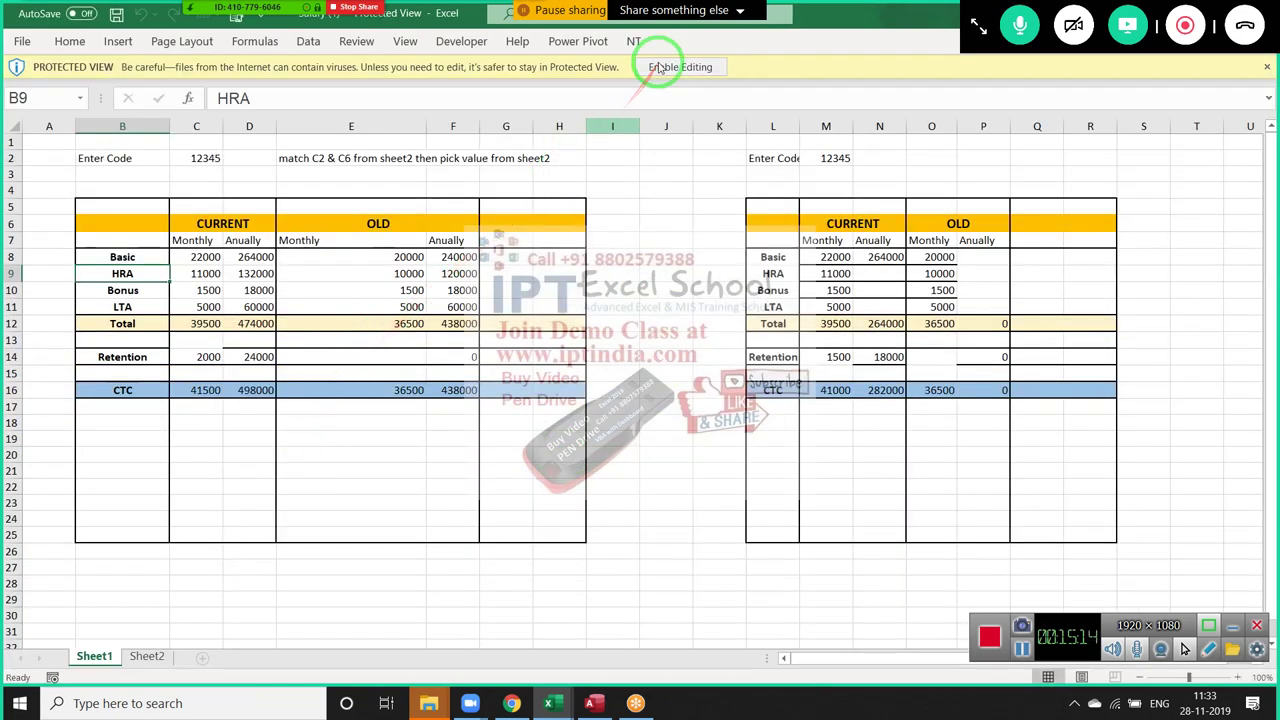
Enable editing on the Salary workbook and look over Sheet1's code 12345 salary tables
{"action": "left_click", "coordinate": [658, 67]}
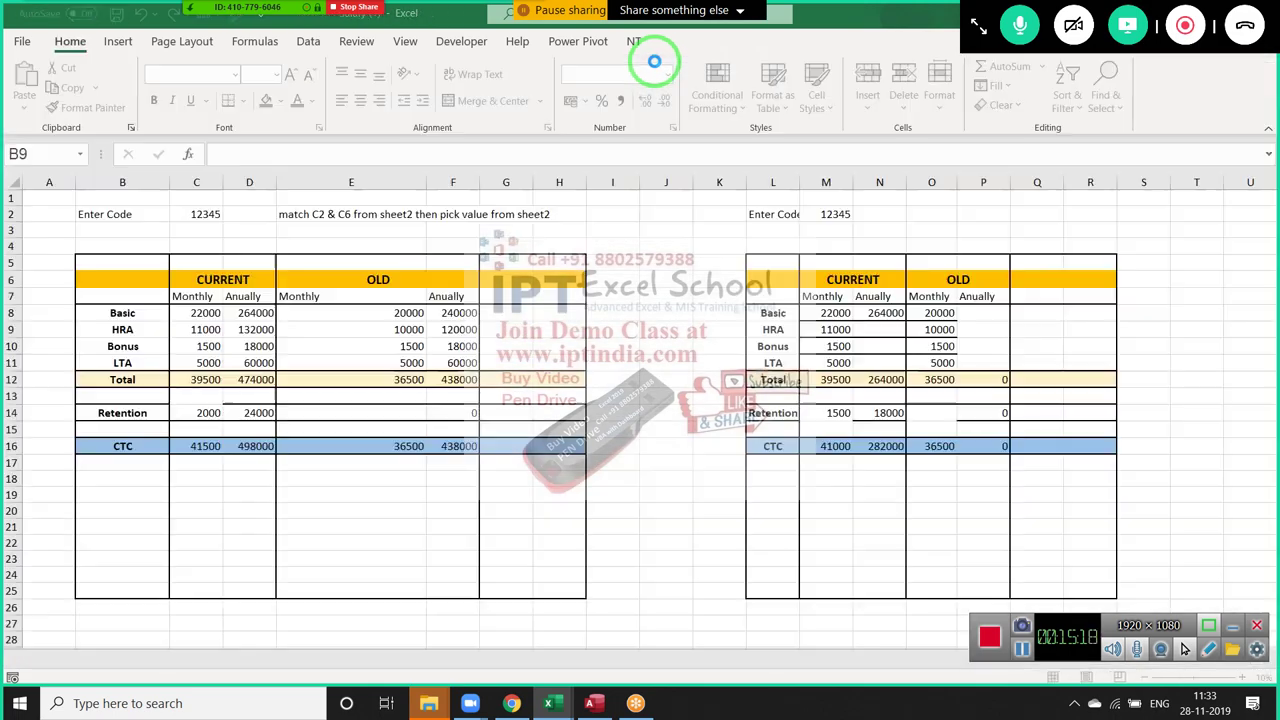
{"action": "left_click", "coordinate": [203, 215]}
{"action": "left_click", "coordinate": [337, 213]}
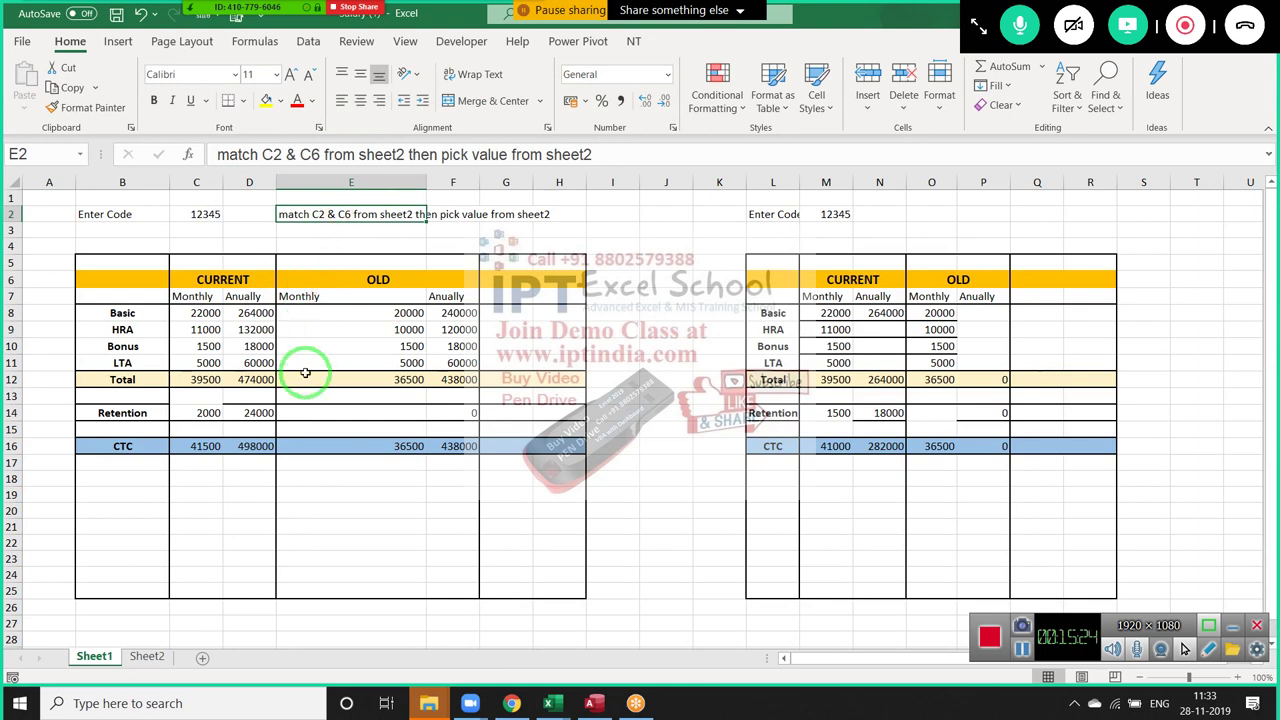
{"action": "mouse_move", "coordinate": [232, 312]}
{"action": "left_mouse_down"}
{"action": "mouse_move", "coordinate": [340, 336]}
{"action": "mouse_move", "coordinate": [322, 410]}
{"action": "left_mouse_up"}
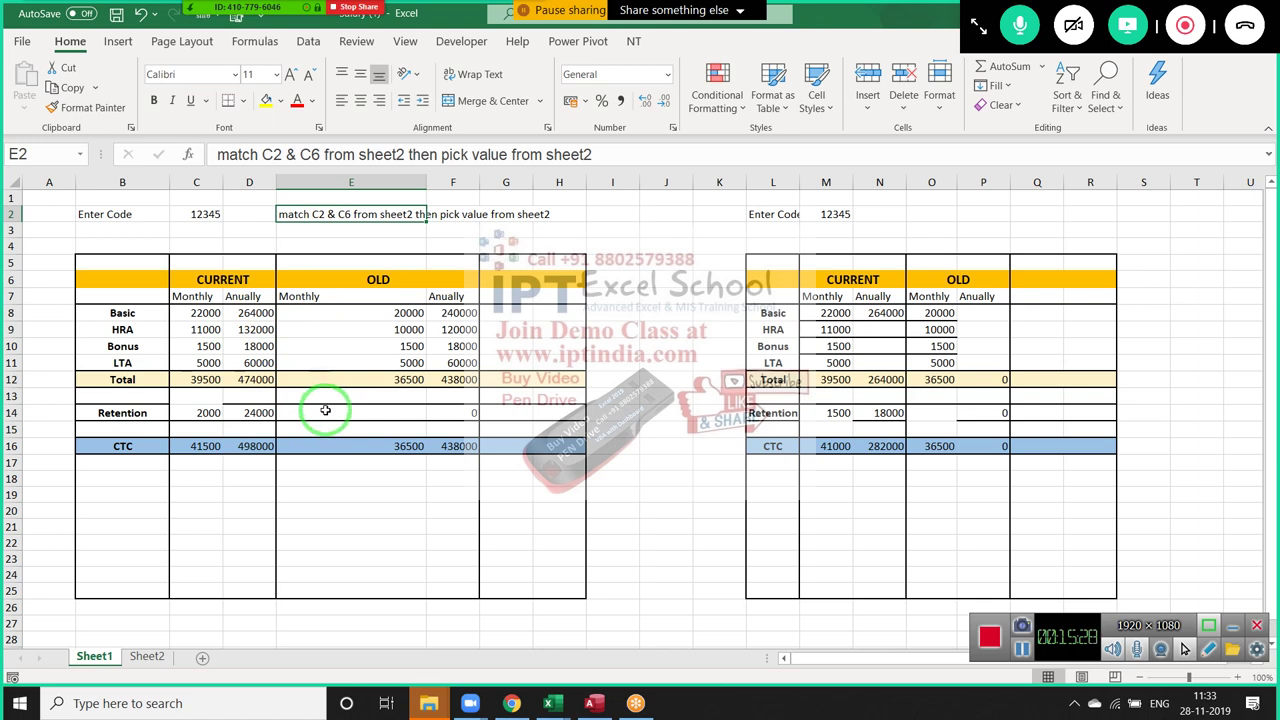
{"action": "left_click", "coordinate": [325, 410]}
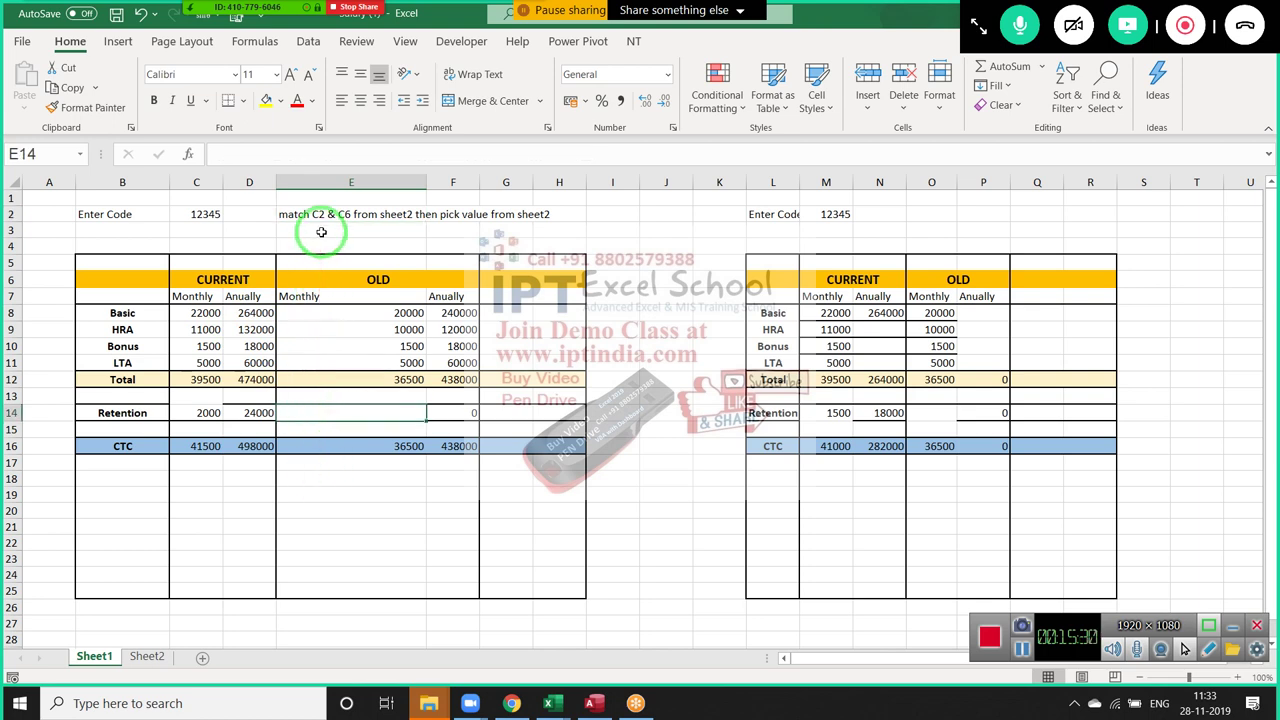
{"action": "left_click_drag", "start_coordinate": [240, 194], "coordinate": [216, 222]}
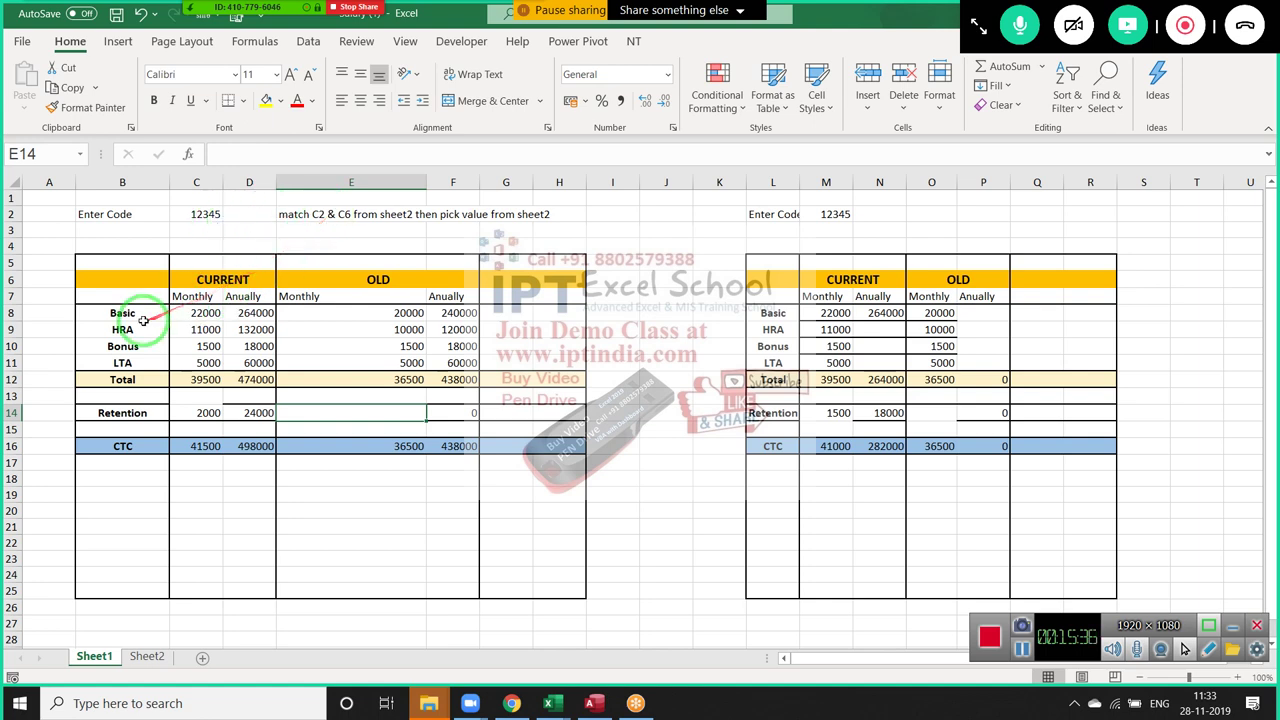
{"action": "left_click", "coordinate": [128, 297]}
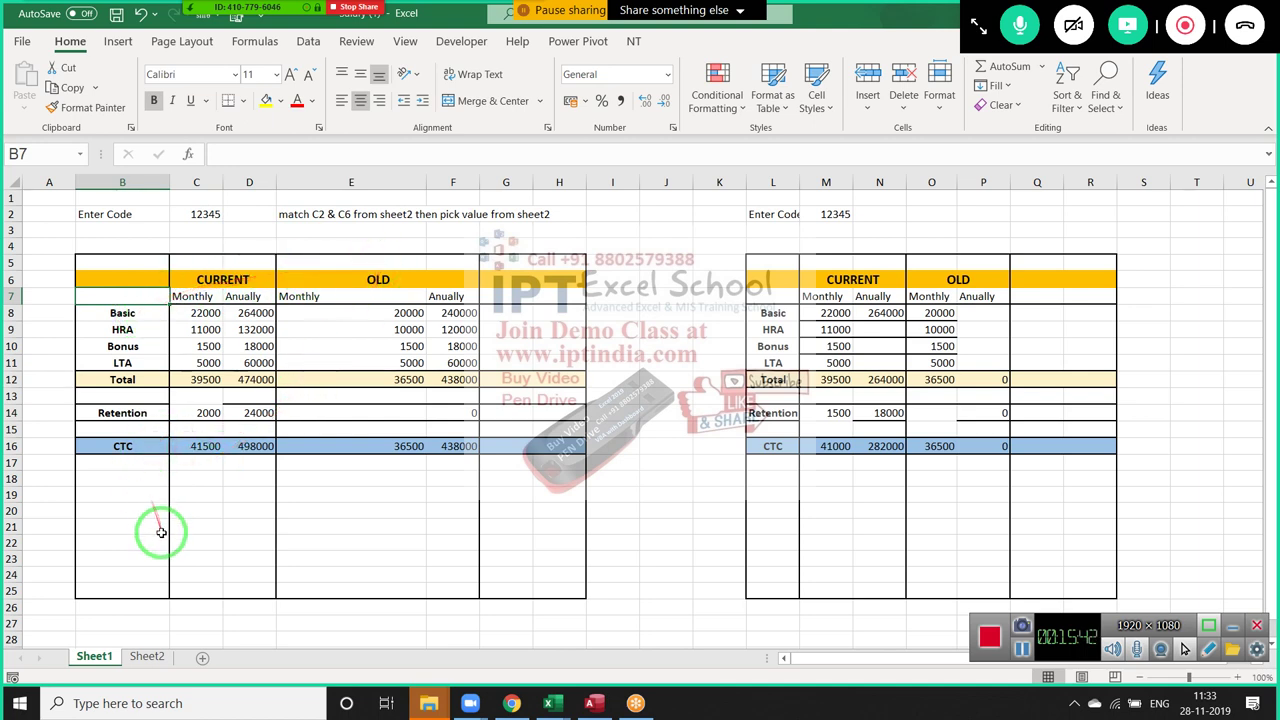
Select Sheet2's employee data in A2:J10, then return to Sheet1
{"action": "left_click", "coordinate": [148, 662]}
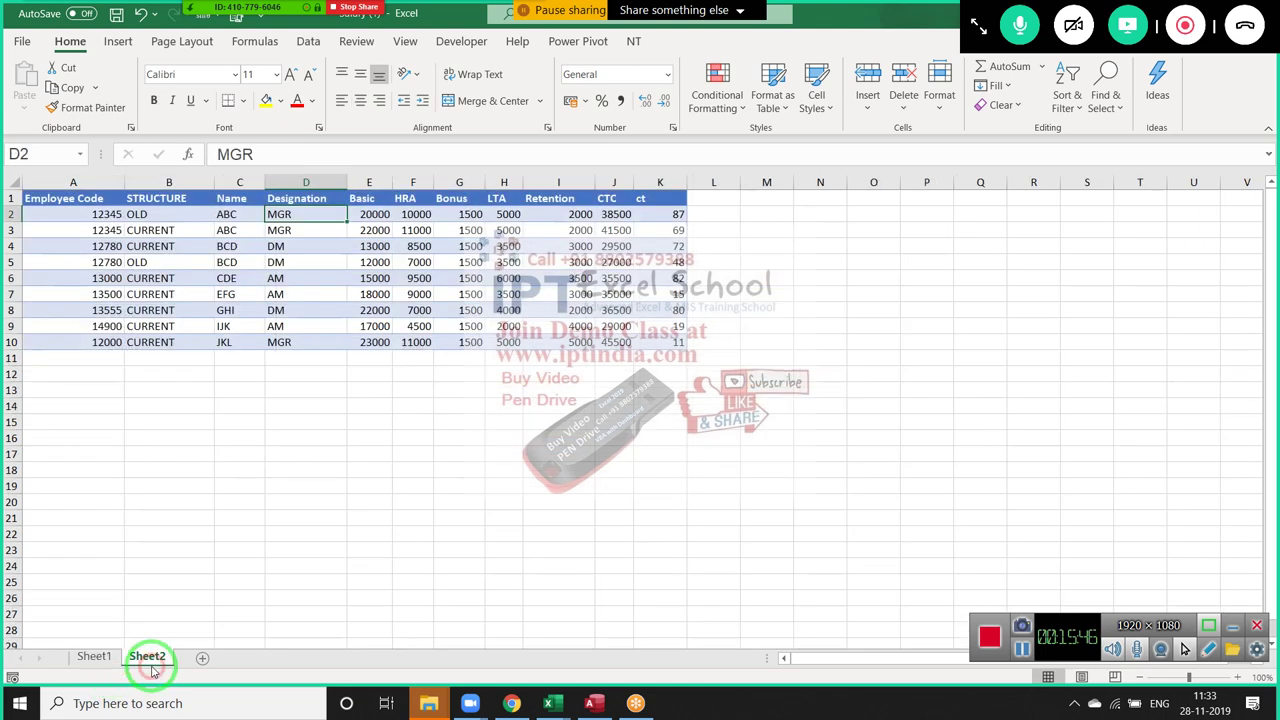
{"action": "left_click", "coordinate": [112, 658], "text": "ctrl"}
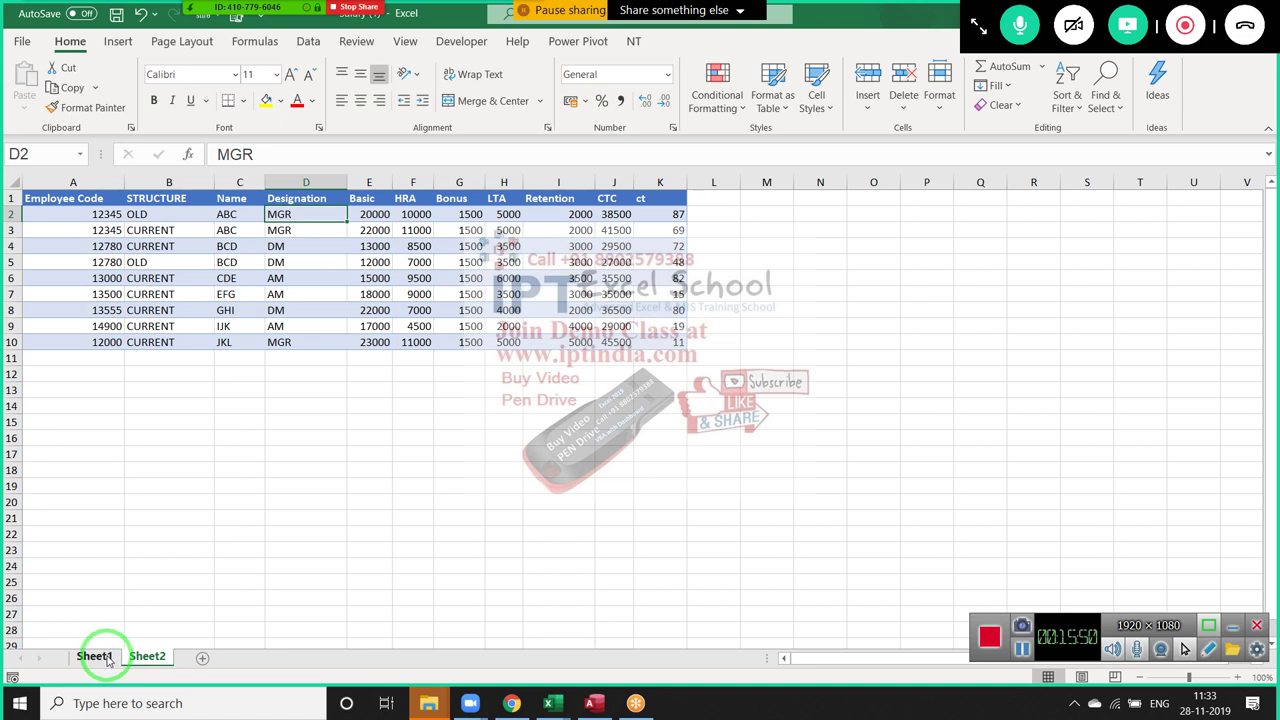
{"action": "left_click", "coordinate": [108, 658], "text": "ctrl"}
{"action": "left_click", "coordinate": [100, 360]}
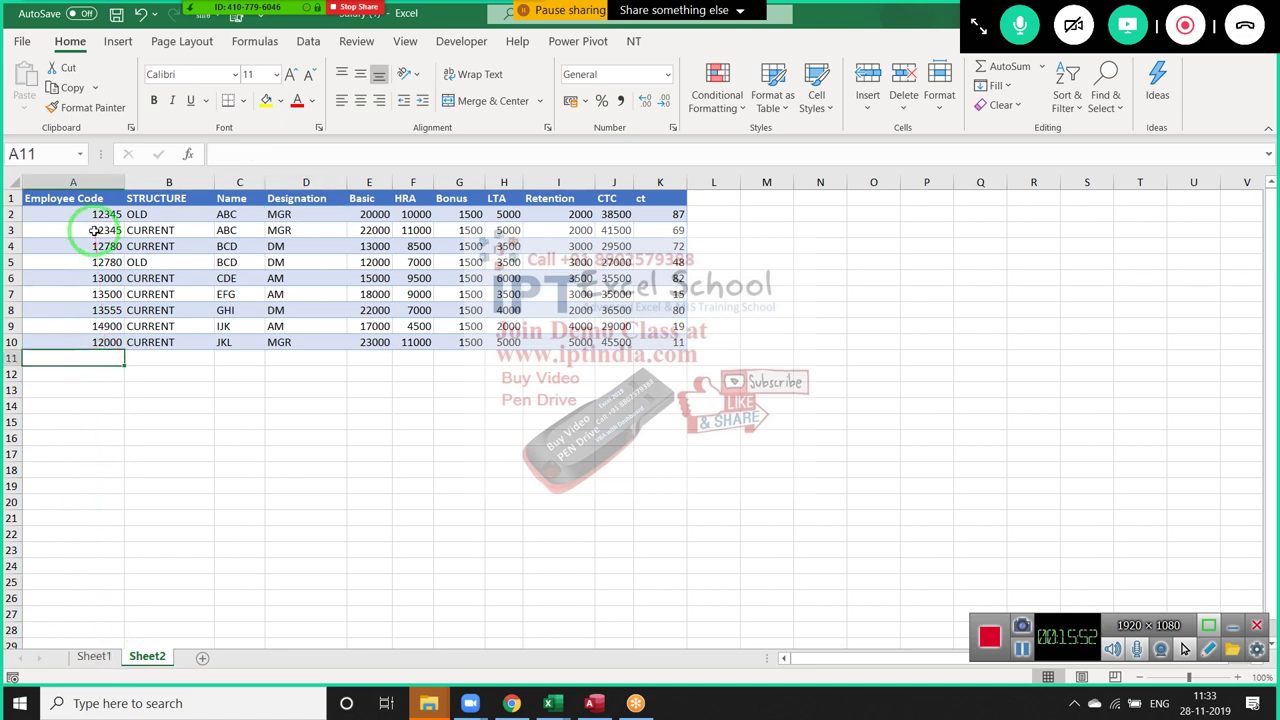
{"action": "left_click_drag", "start_coordinate": [100, 214], "coordinate": [620, 342]}
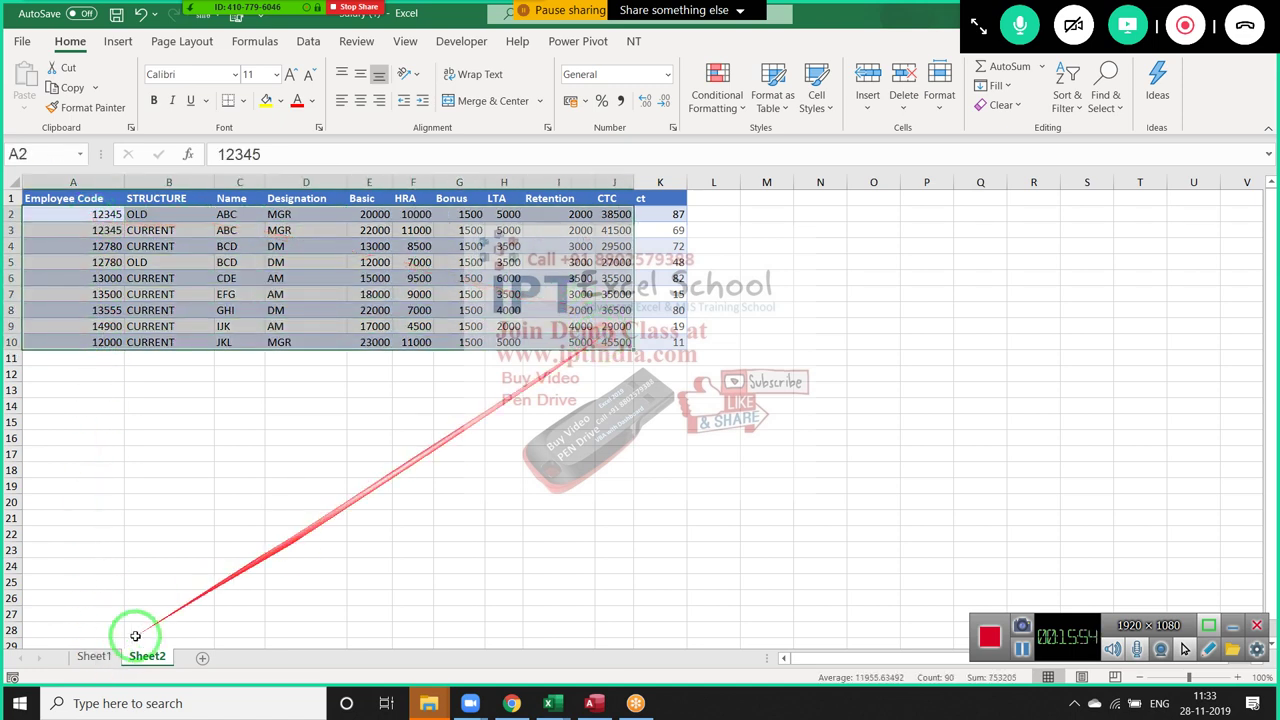
{"action": "left_click", "coordinate": [93, 657]}
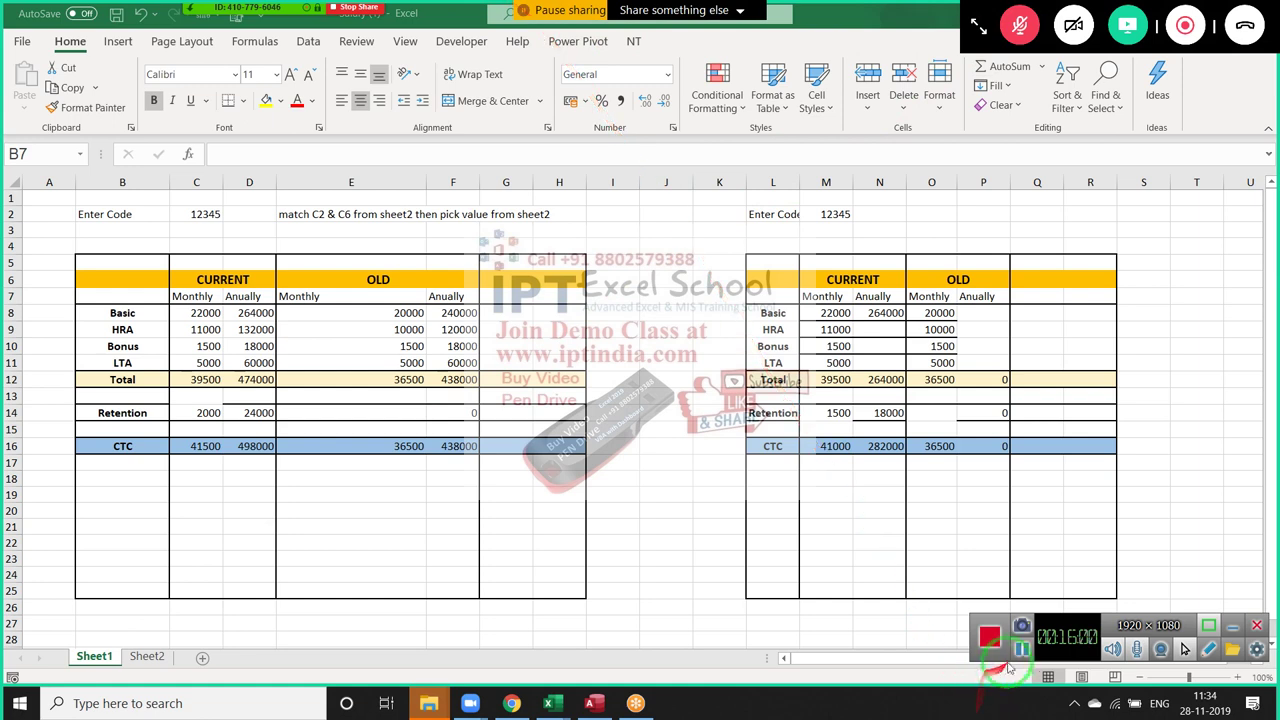
Re-enter C8's lookup formula as an array formula and check the Sheet2 source data
{"action": "key", "text": "alt+a"}
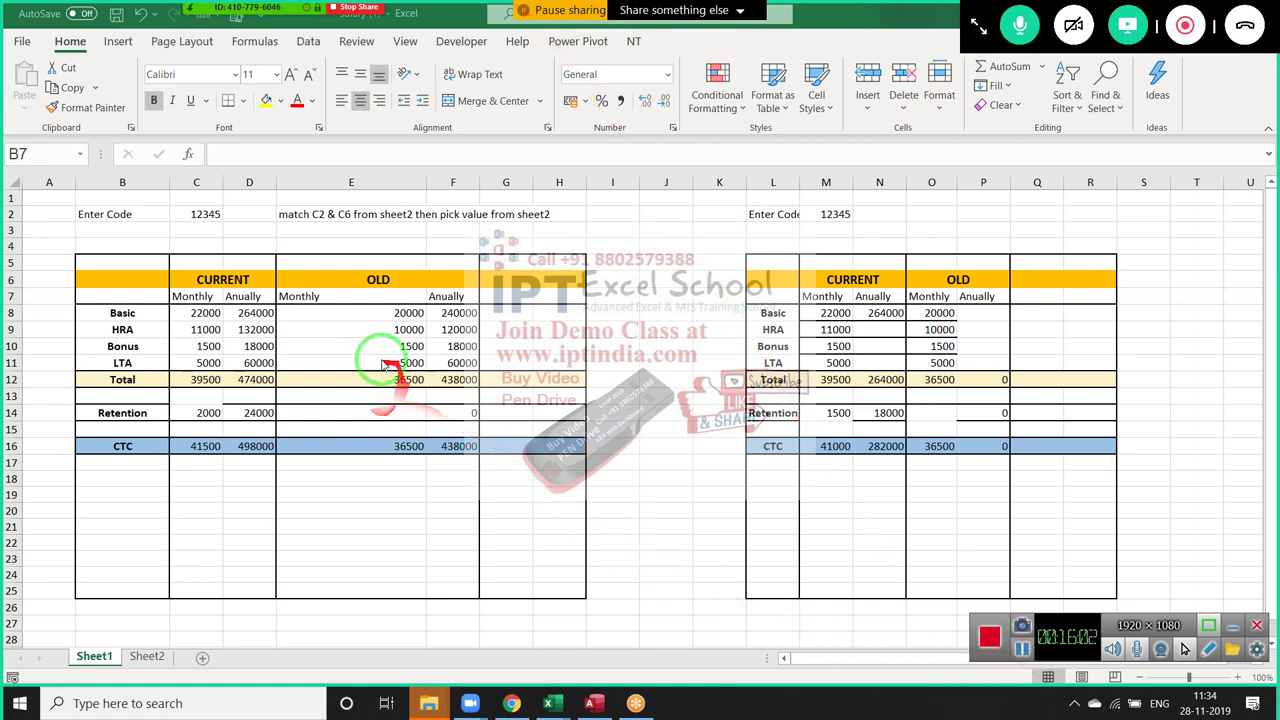
{"action": "left_click", "coordinate": [205, 313]}
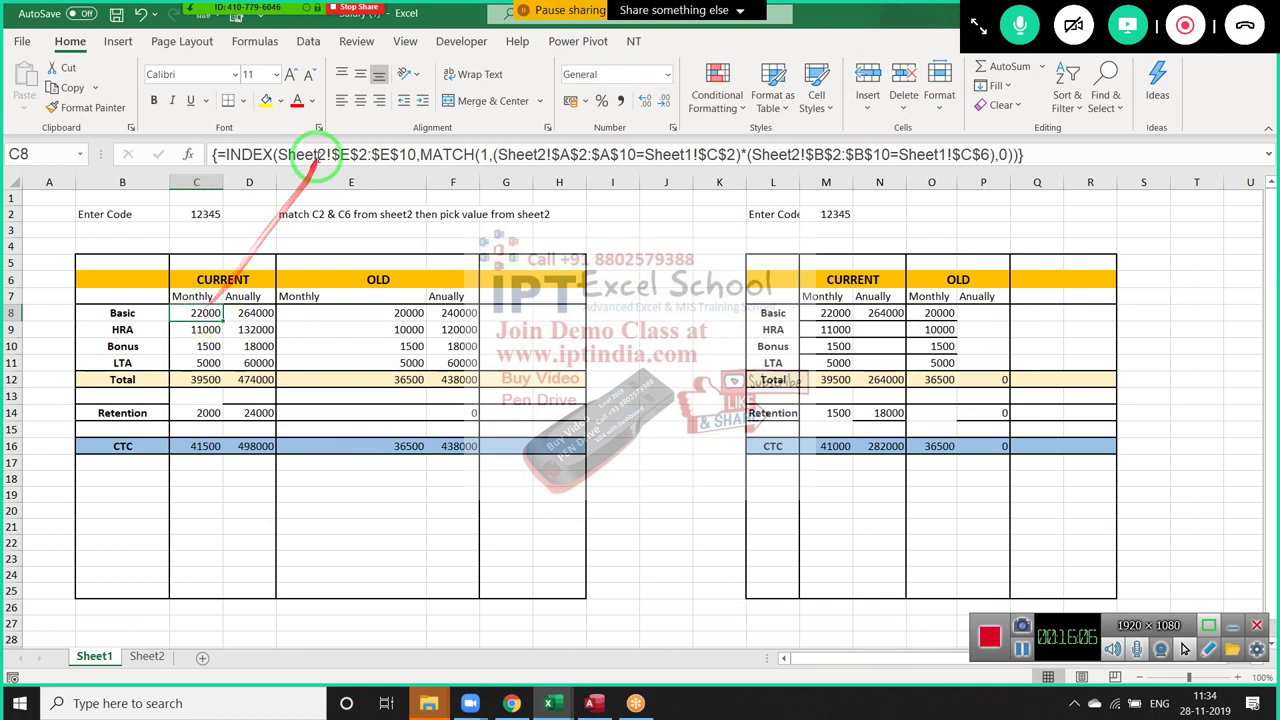
{"action": "left_click", "coordinate": [313, 154]}
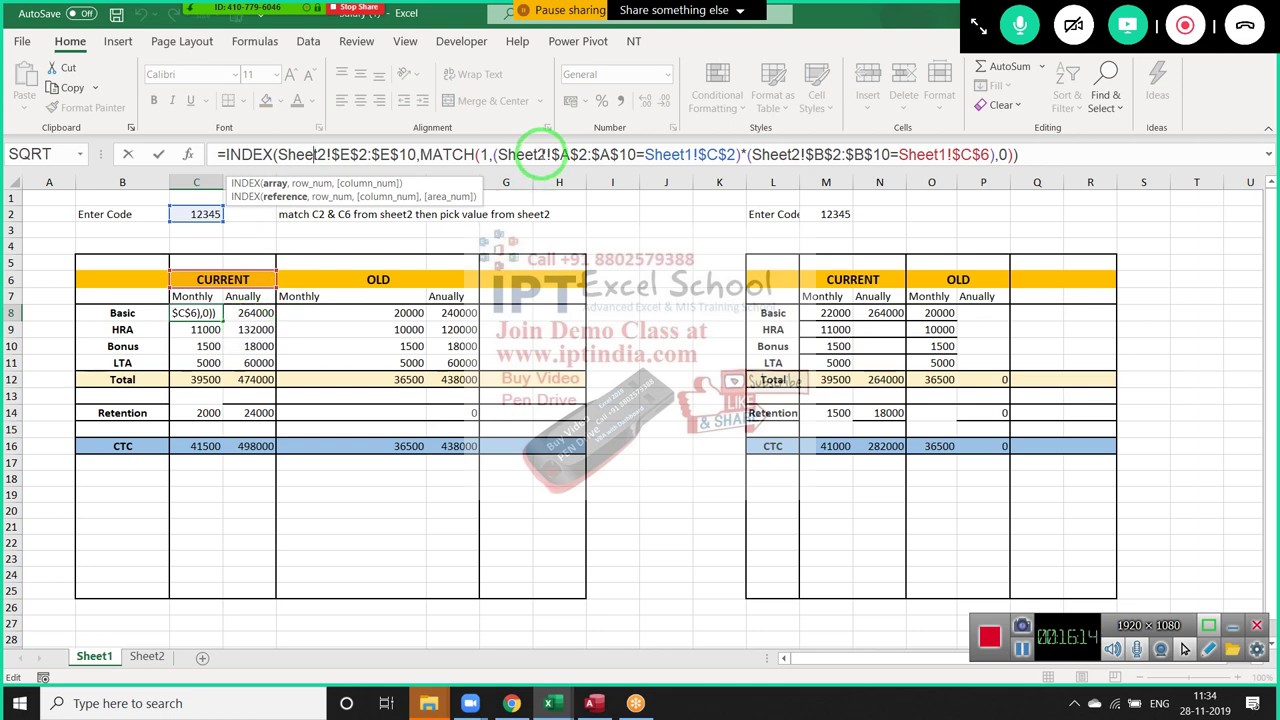
{"action": "key", "text": "ctrl+shift+Return"}
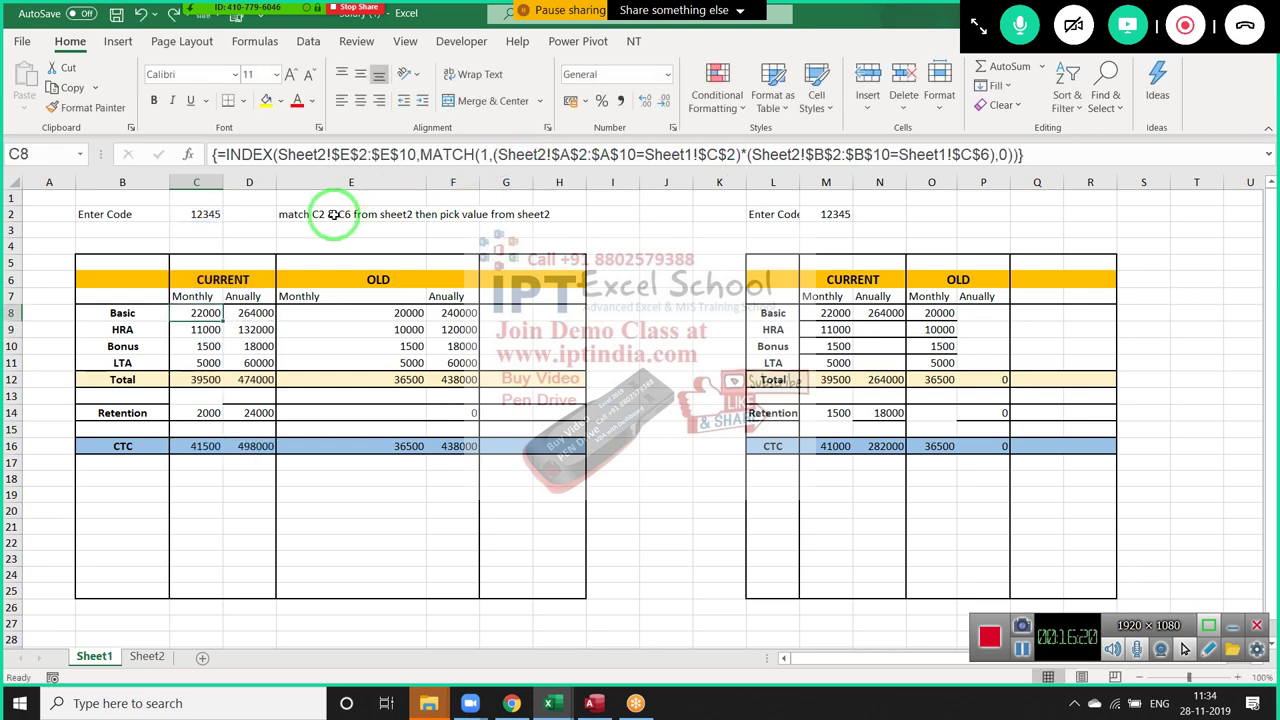
{"action": "left_click", "coordinate": [198, 318]}
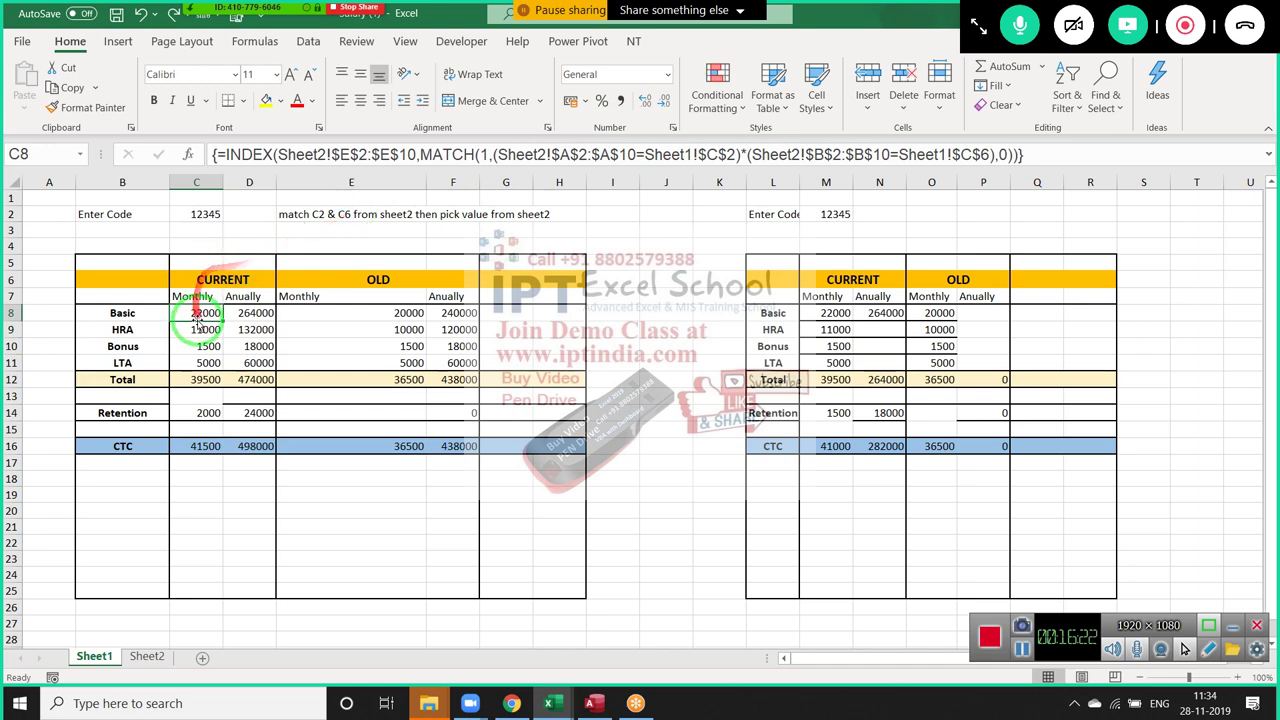
{"action": "left_click_drag", "start_coordinate": [199, 315], "coordinate": [228, 310]}
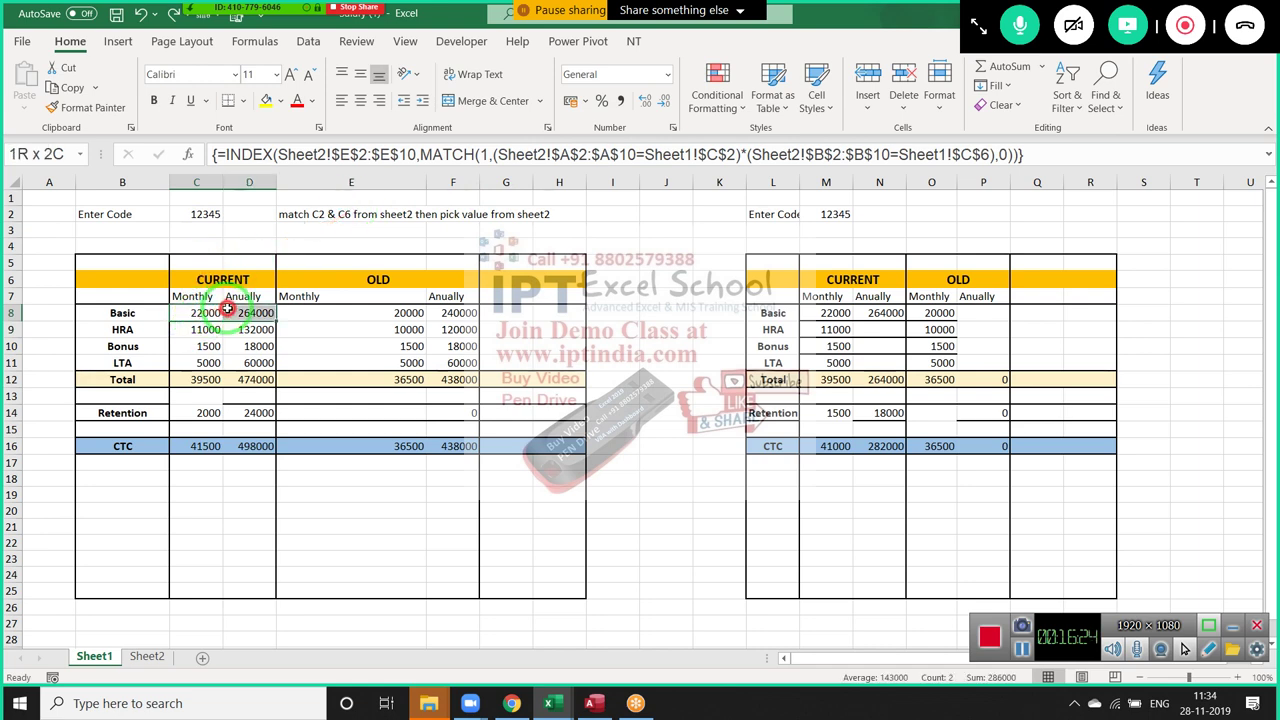
{"action": "left_click", "coordinate": [147, 656]}
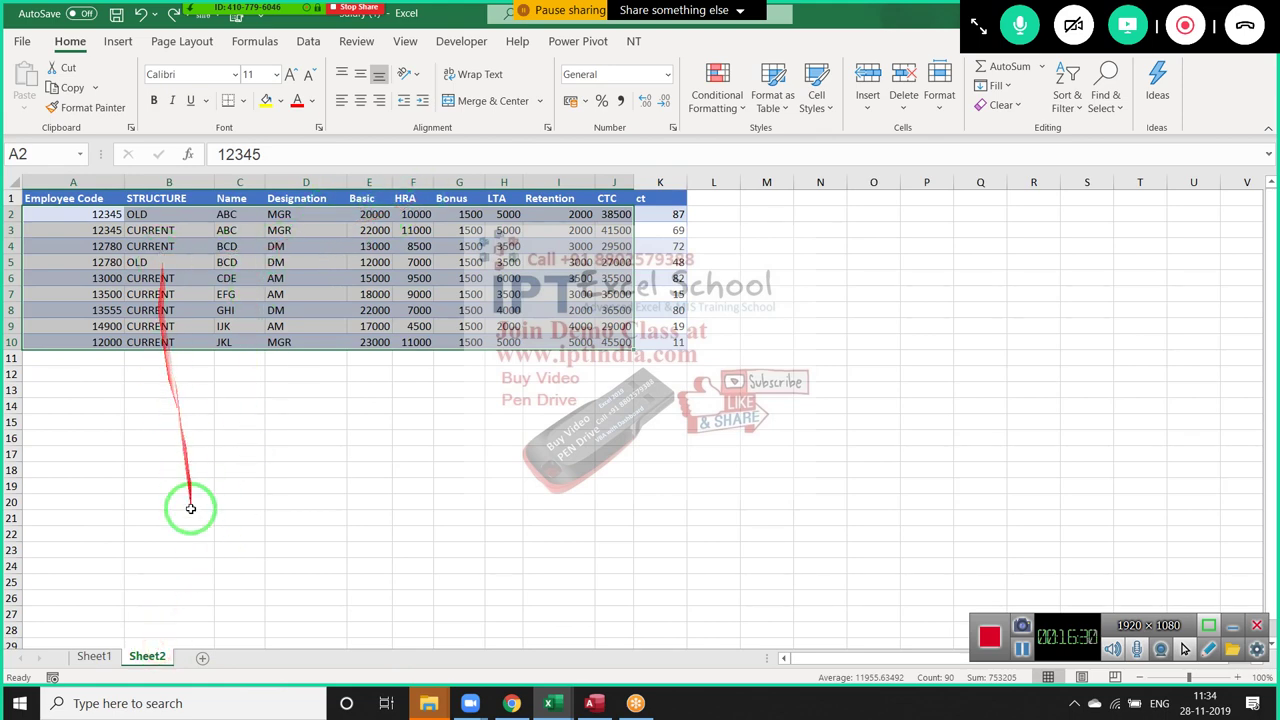
{"action": "left_click", "coordinate": [96, 656]}
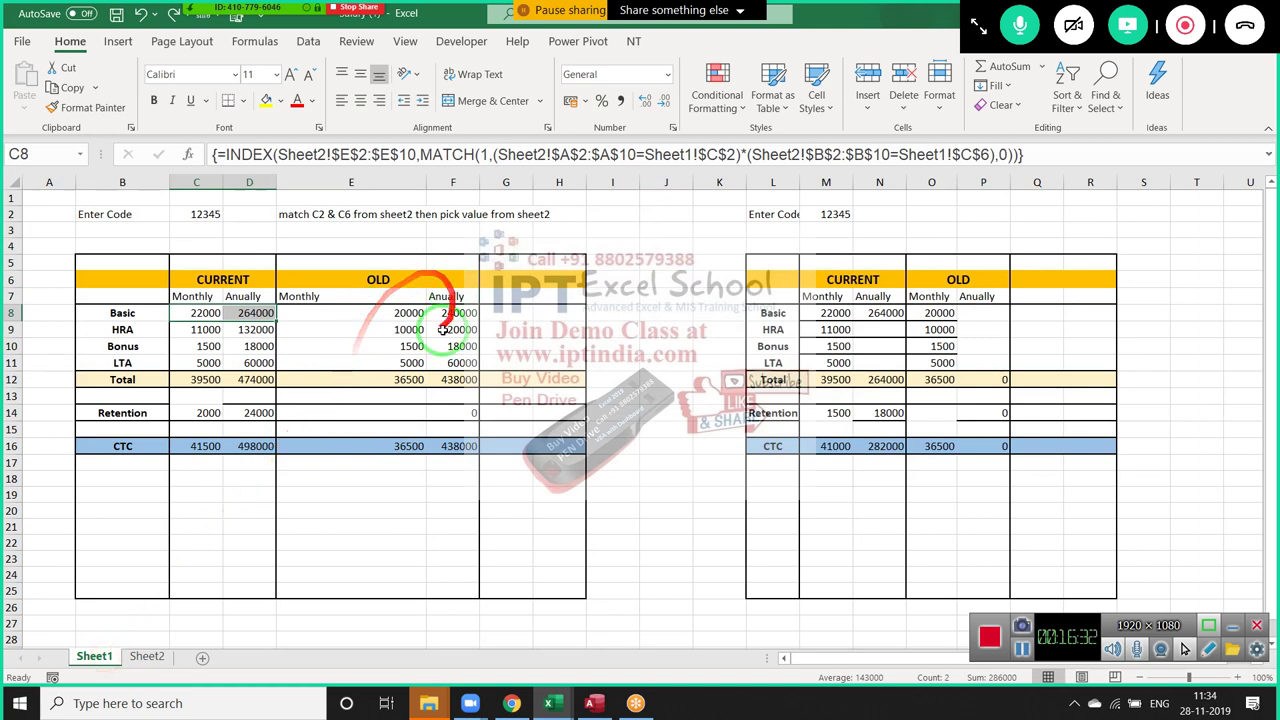
Edit E9's INDEX/MATCH old-HRA formula and enter it as an array formula, showing 10000
{"action": "left_click", "coordinate": [418, 333]}
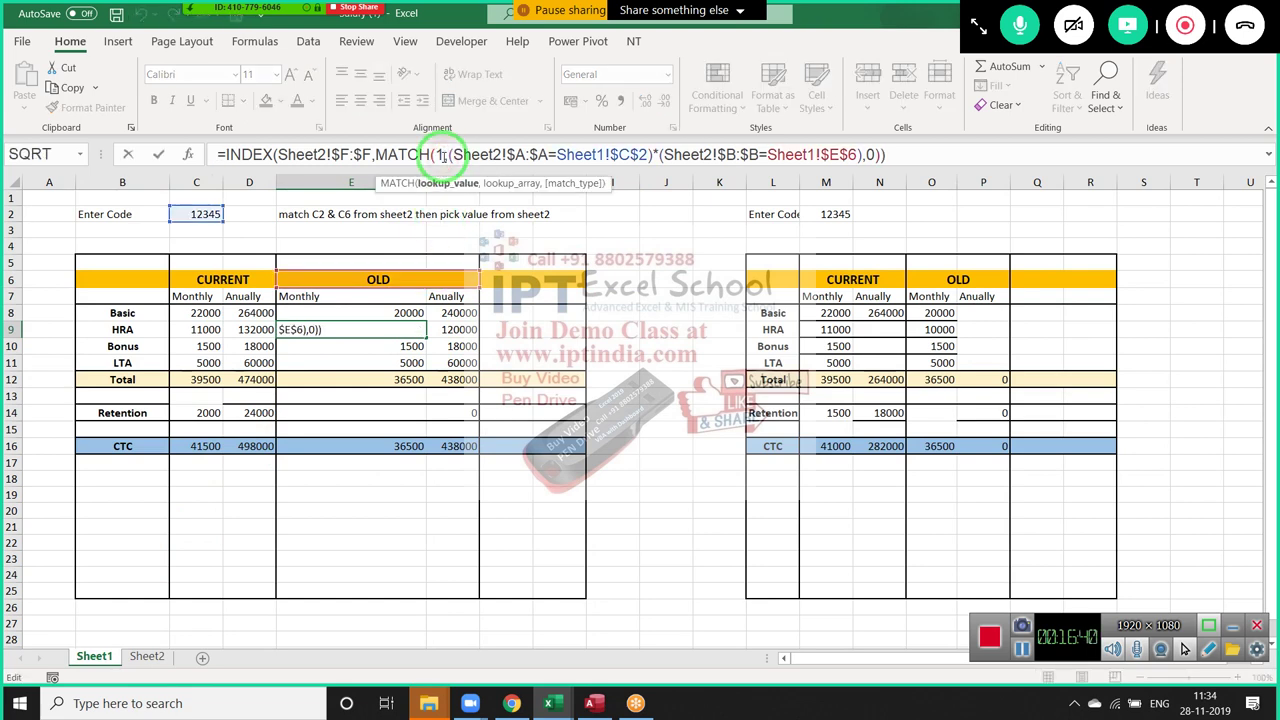
{"action": "type", "text": ","}
{"action": "key", "text": "Tab"}
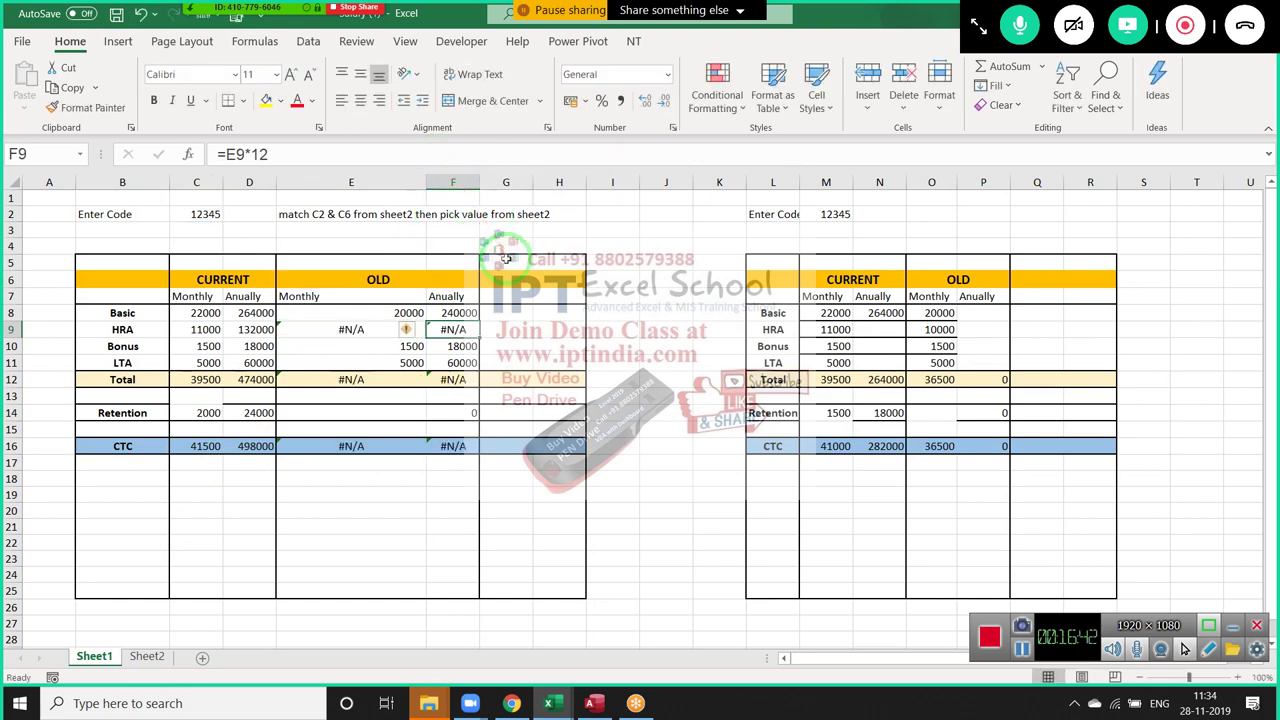
{"action": "key", "text": "Left"}
{"action": "key", "text": "F2"}
{"action": "key", "text": "ctrl+shift+Return"}
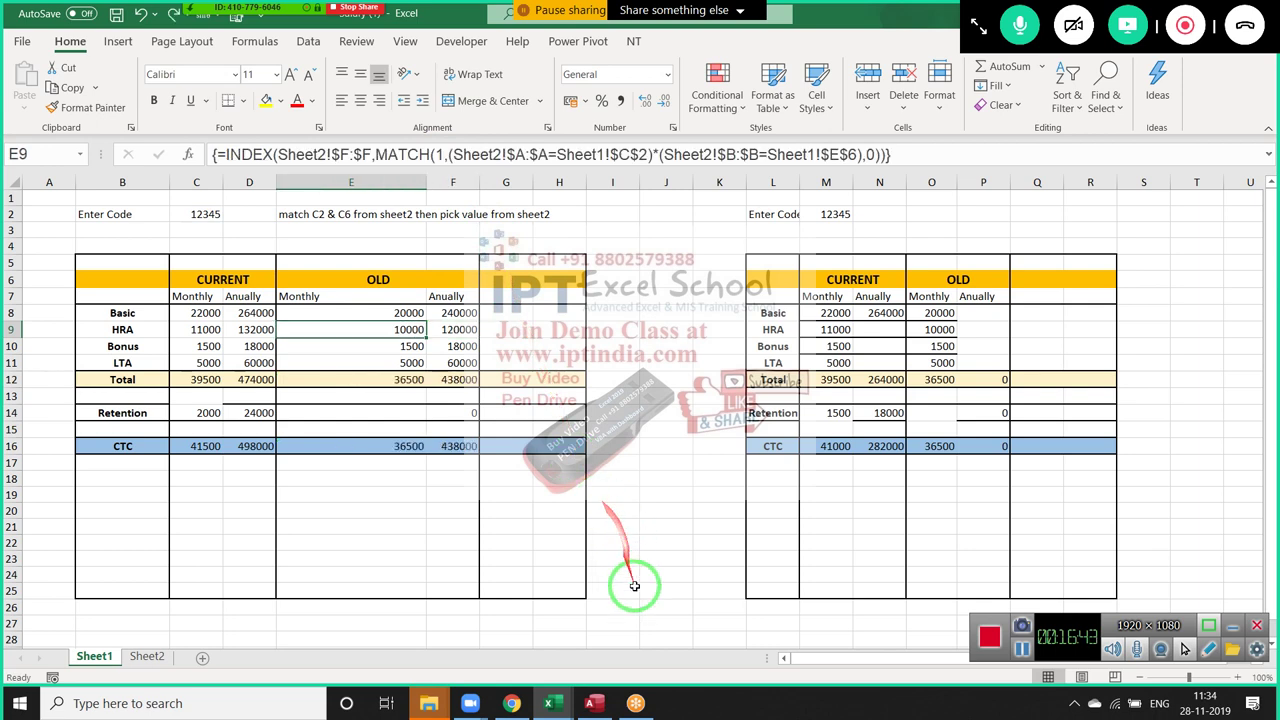
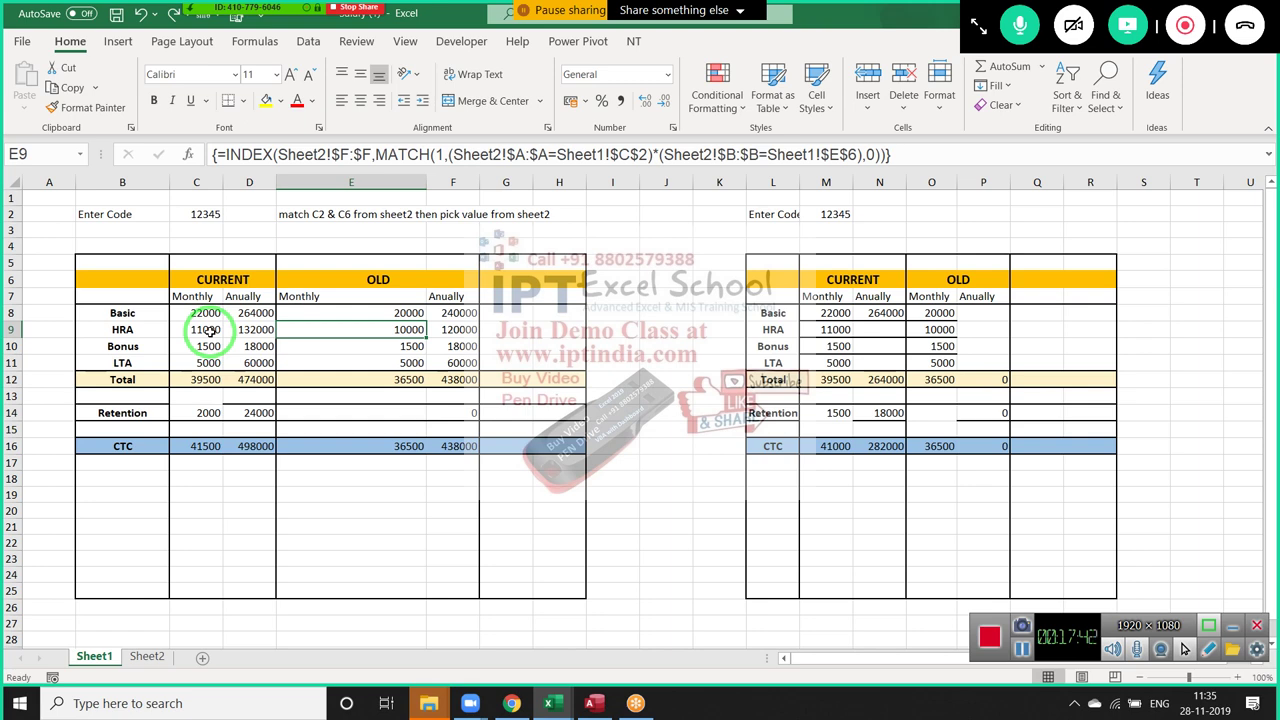
Review row 9's lookup formulas and compare M8's OFFSET/MATCH formula with the Monthly heading in M7
{"action": "key", "text": "Right"}
{"action": "key", "text": "Right"}
{"action": "key", "text": "Right"}
{"action": "key", "text": "Right"}
{"action": "key", "text": "Right"}
{"action": "key", "text": "Right"}
{"action": "key", "text": "Right"}
{"action": "key", "text": "Right"}
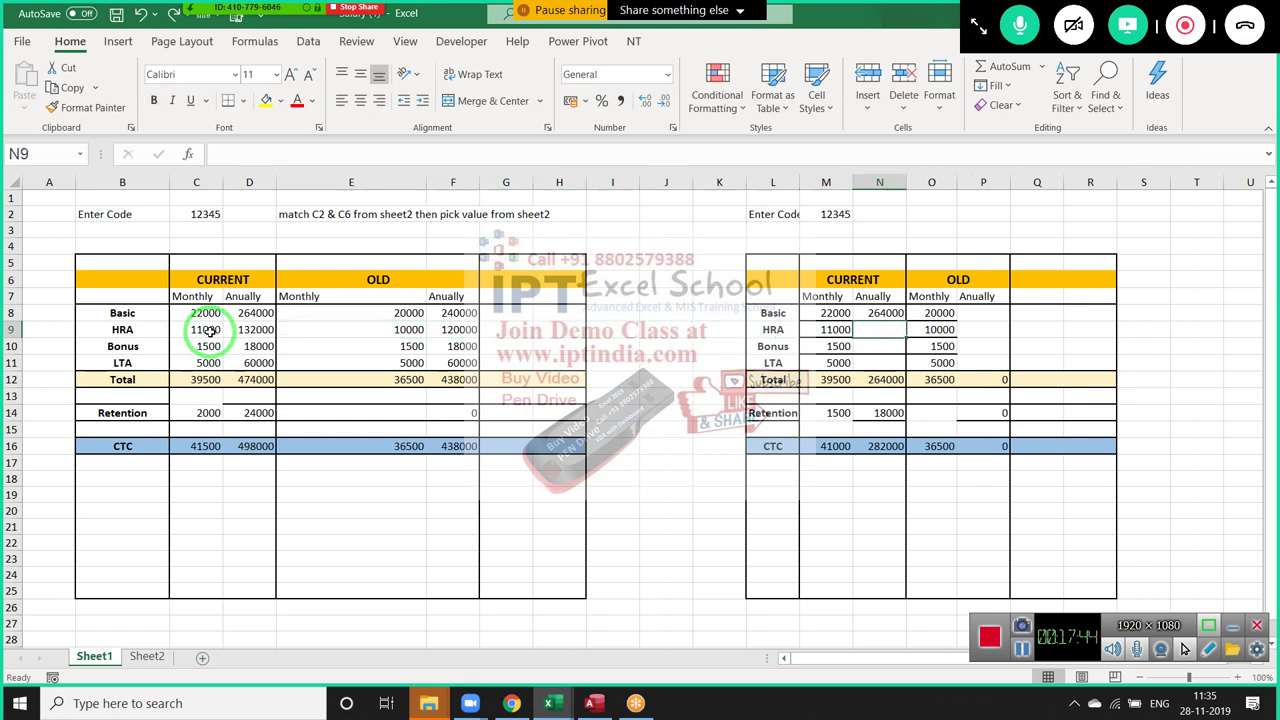
{"action": "key", "text": "Left"}
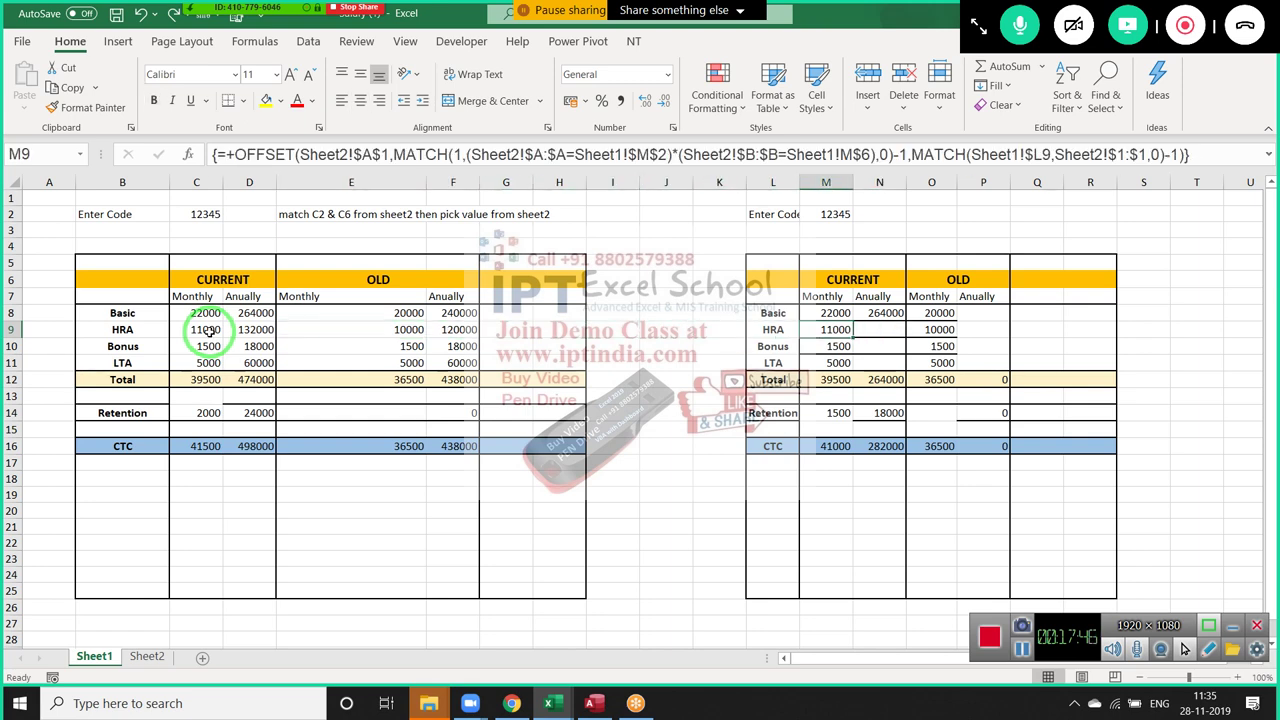
{"action": "key", "text": "Up"}
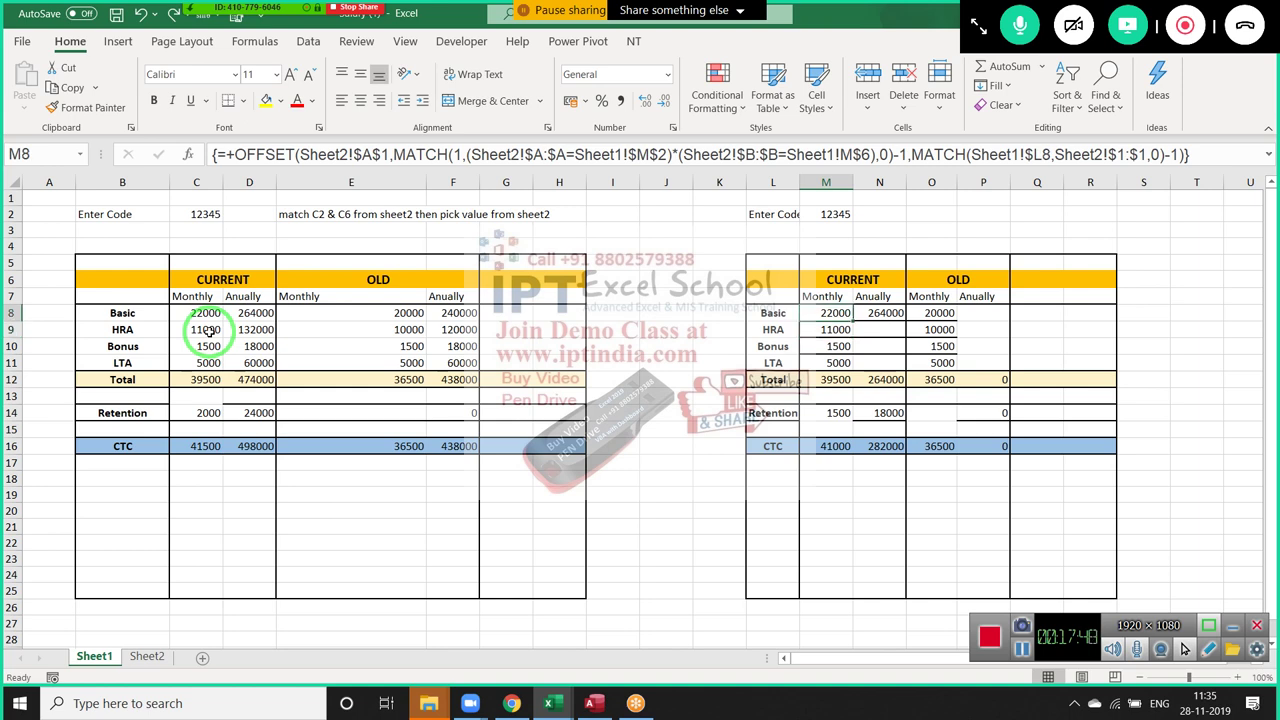
{"action": "key", "text": "Up"}
{"action": "key", "text": "Down"}
{"action": "key", "text": "Up"}
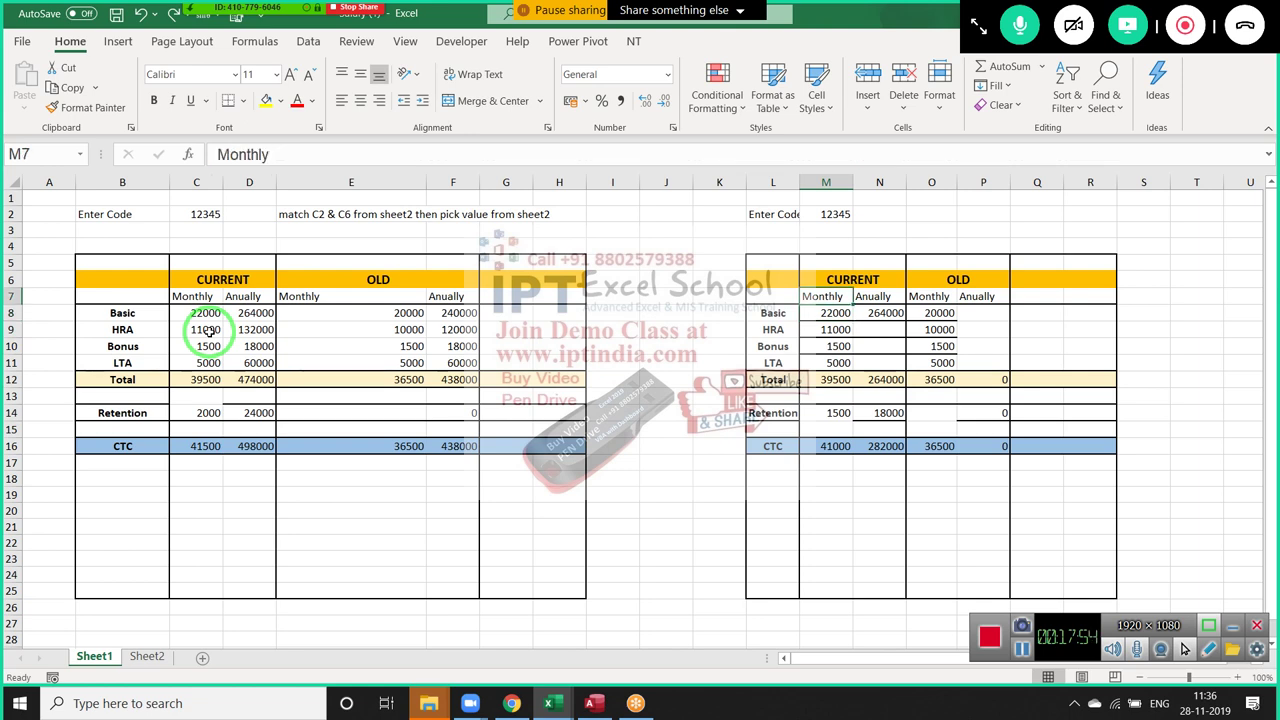
{"action": "key", "text": "Down"}
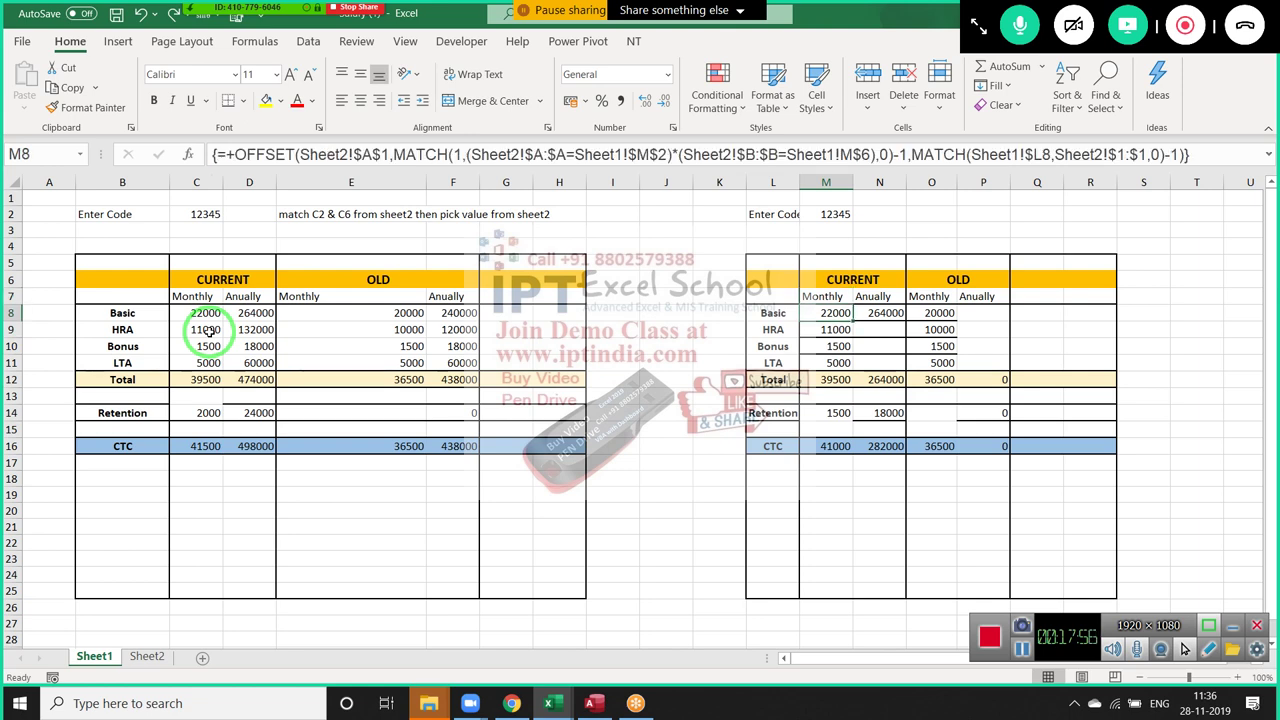
{"action": "key", "text": "Up"}
{"action": "key", "text": "Down"}
{"action": "key", "text": "Up"}
{"action": "key", "text": "Down"}
{"action": "key", "text": "Down"}
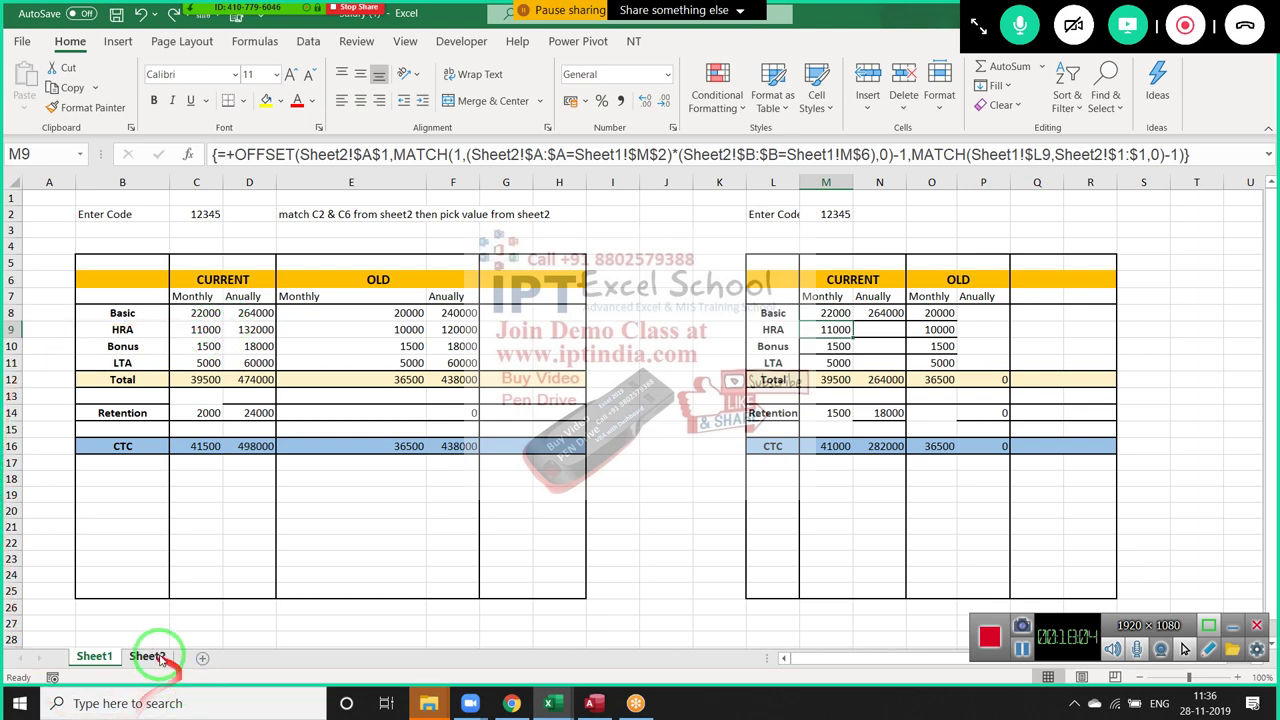
On Sheet2, insert a blank row at row 5 of the employee data
{"action": "left_click", "coordinate": [150, 657]}
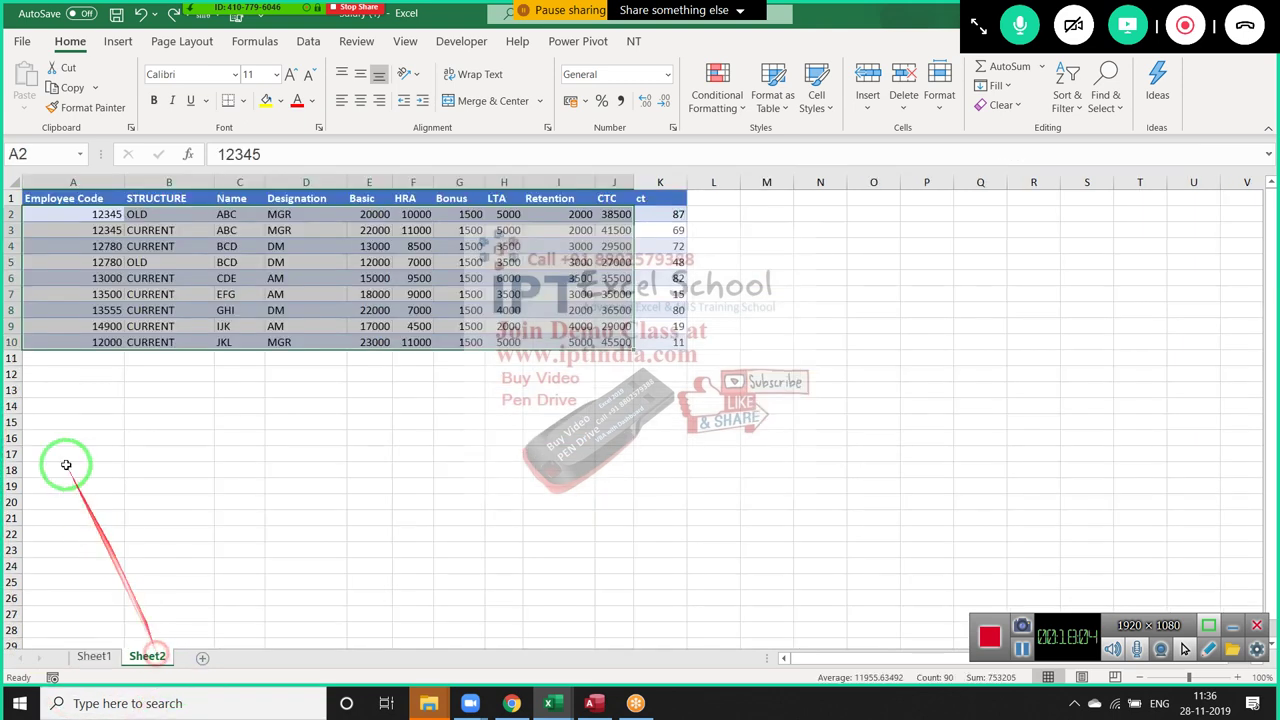
{"action": "left_click", "coordinate": [10, 261]}
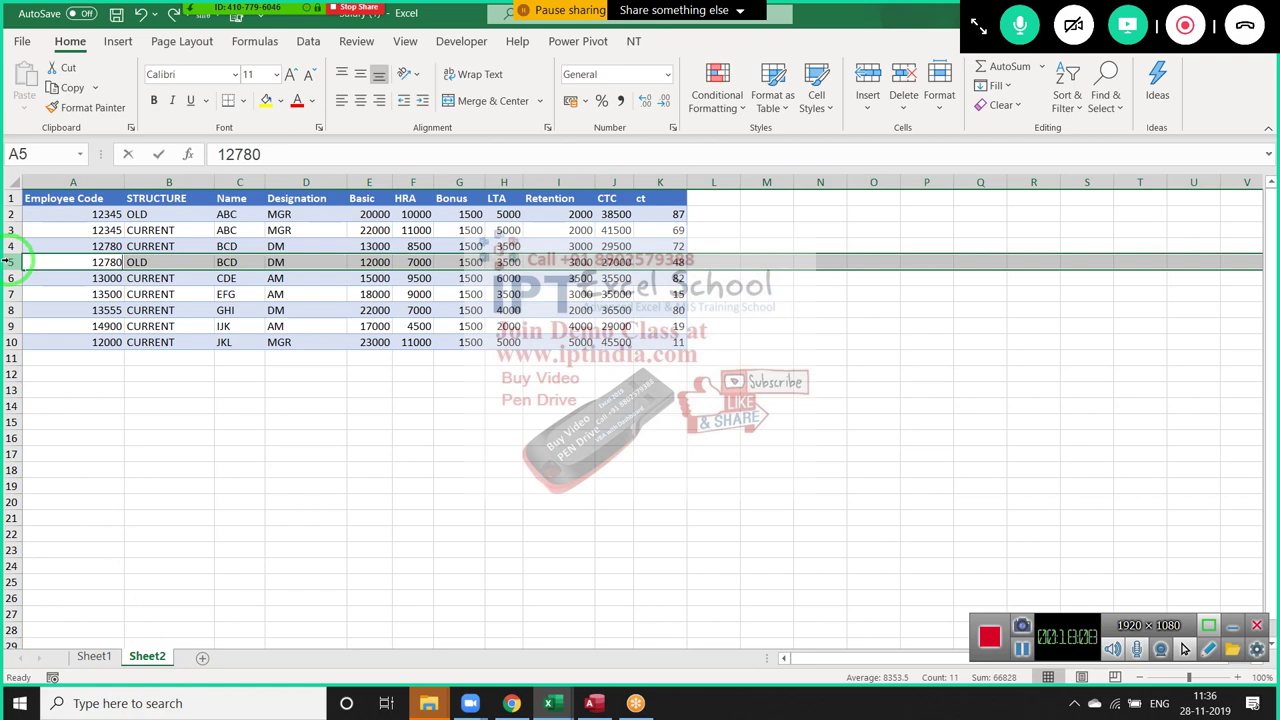
{"action": "type", "text": "+"}
{"action": "key", "text": "Escape"}
{"action": "left_click", "coordinate": [9, 214]}
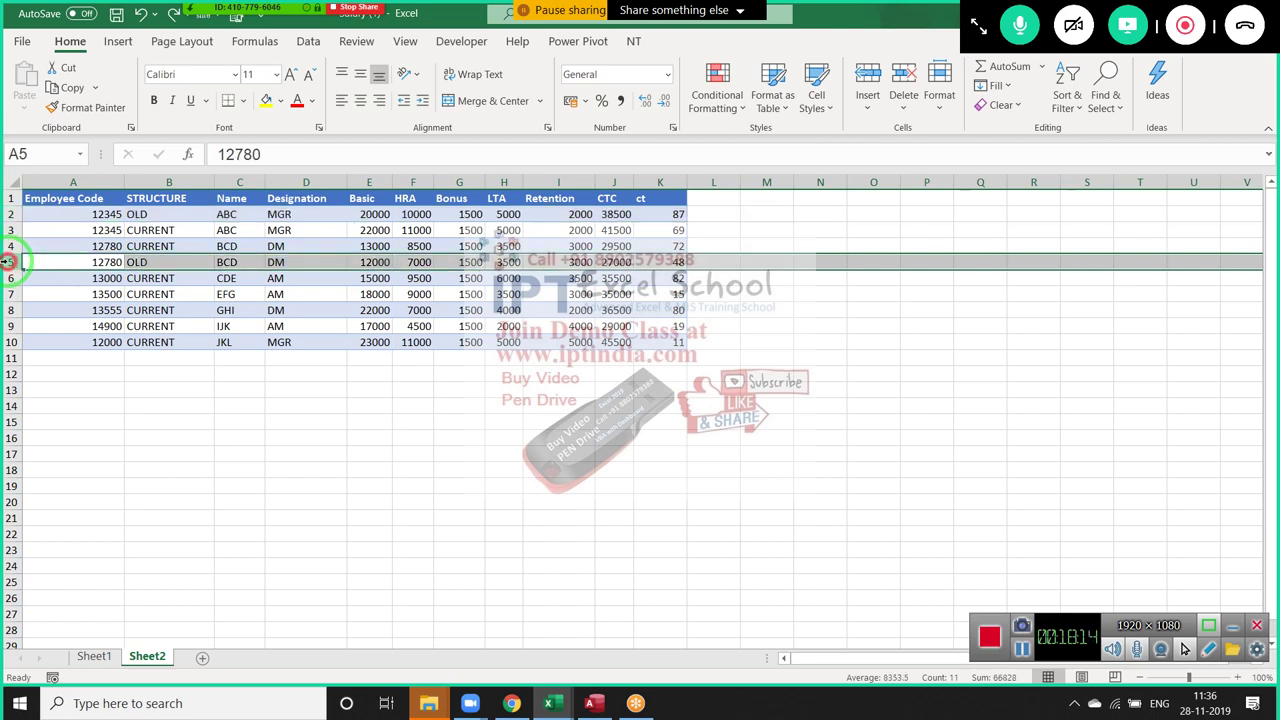
{"action": "left_click", "coordinate": [9, 262]}
{"action": "key", "text": "ctrl+shift+plus"}
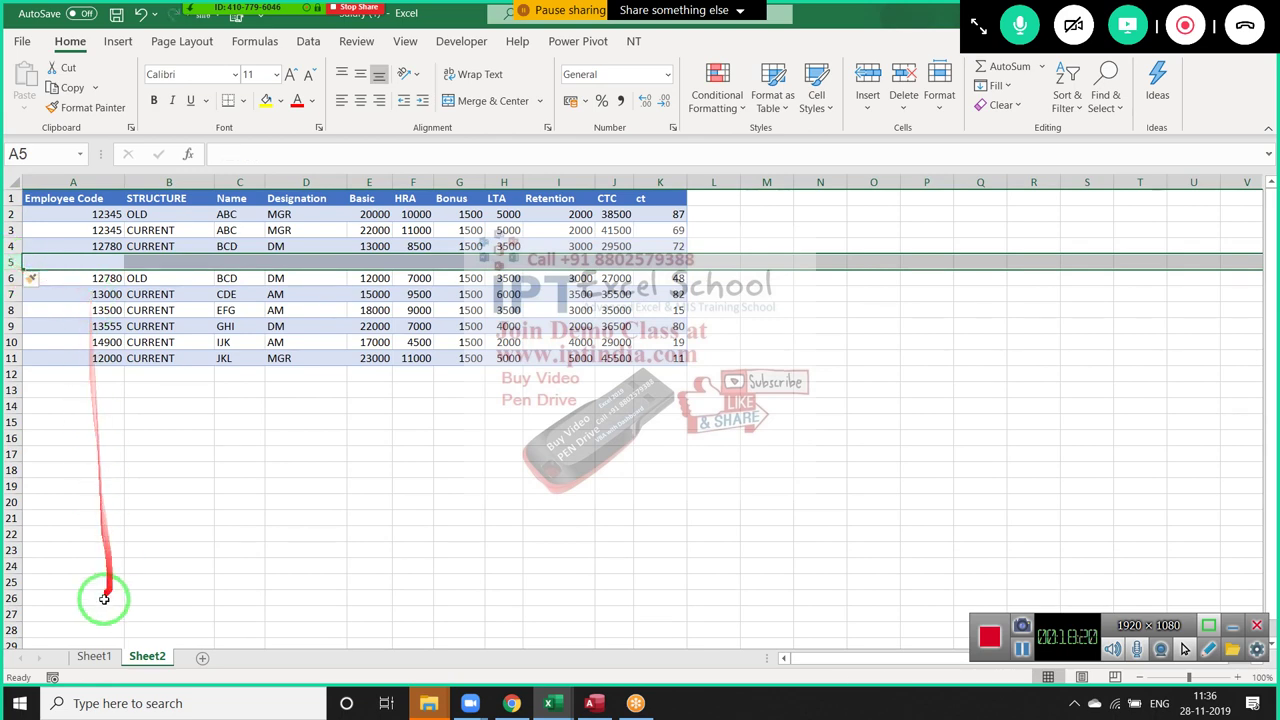
Check the Sheet1 comparison results, then remove the inserted blank row 5 on Sheet2
{"action": "left_click", "coordinate": [100, 656]}
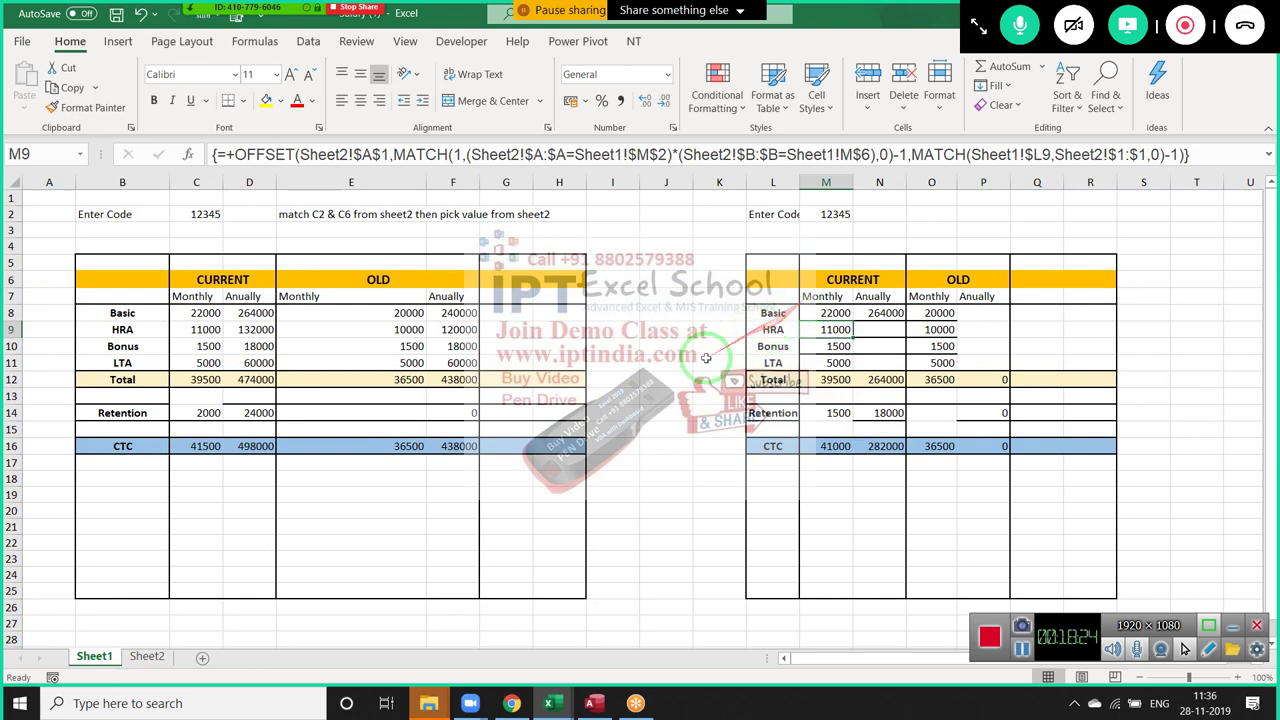
{"action": "left_click", "coordinate": [155, 656]}
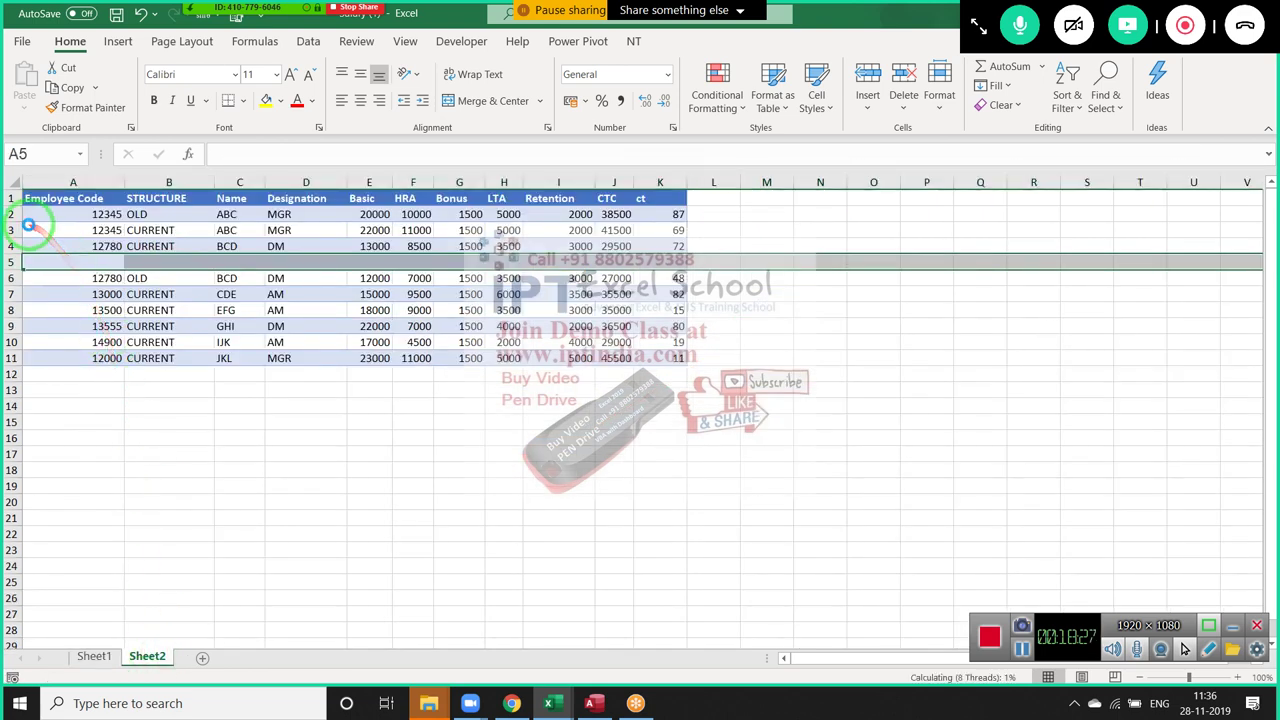
{"action": "key", "text": "ctrl+minus"}
Insert a blank row above Sheet2's header row, check M8 on Sheet1, then undo it
{"action": "left_click", "coordinate": [10, 198]}
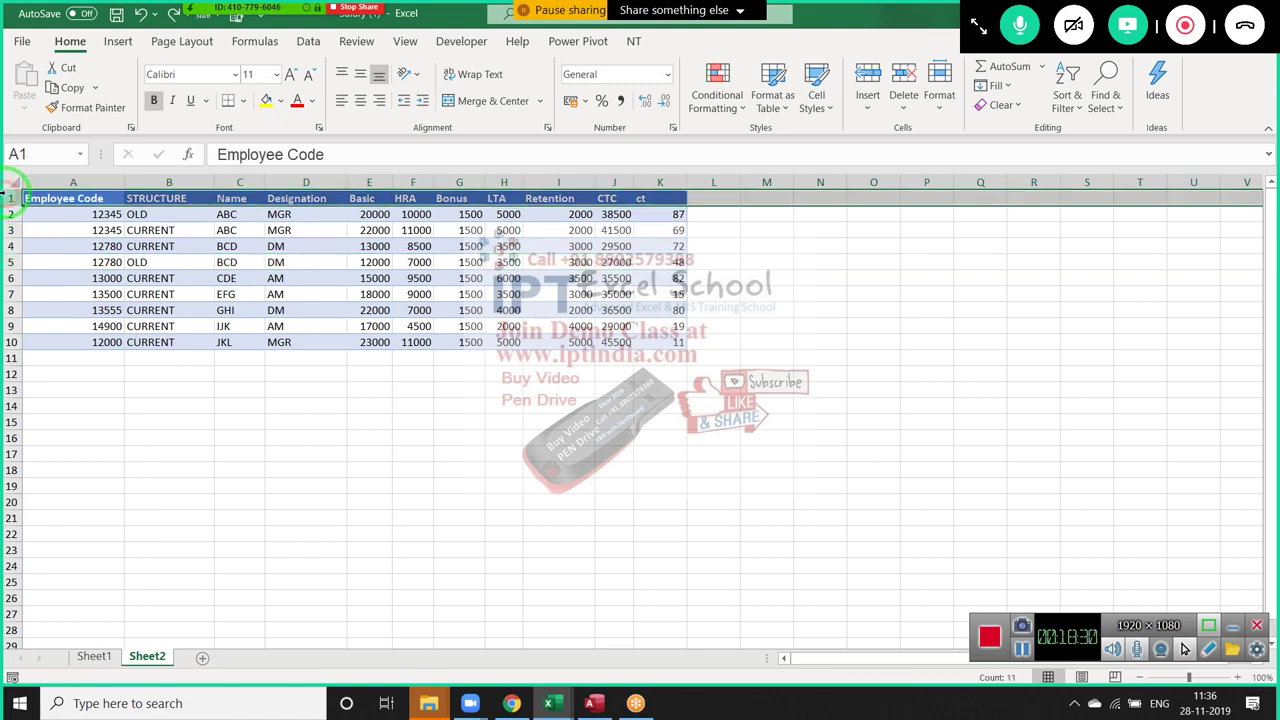
{"action": "key", "text": "ctrl+plus"}
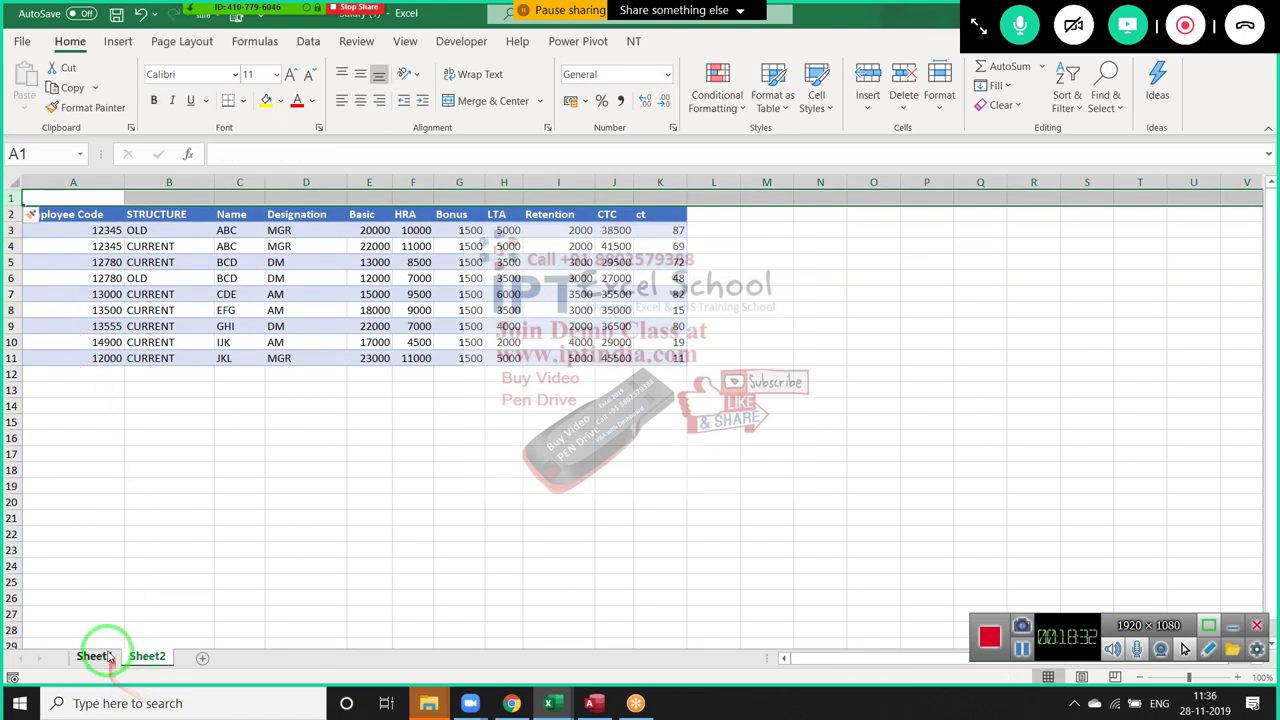
{"action": "left_click", "coordinate": [100, 656]}
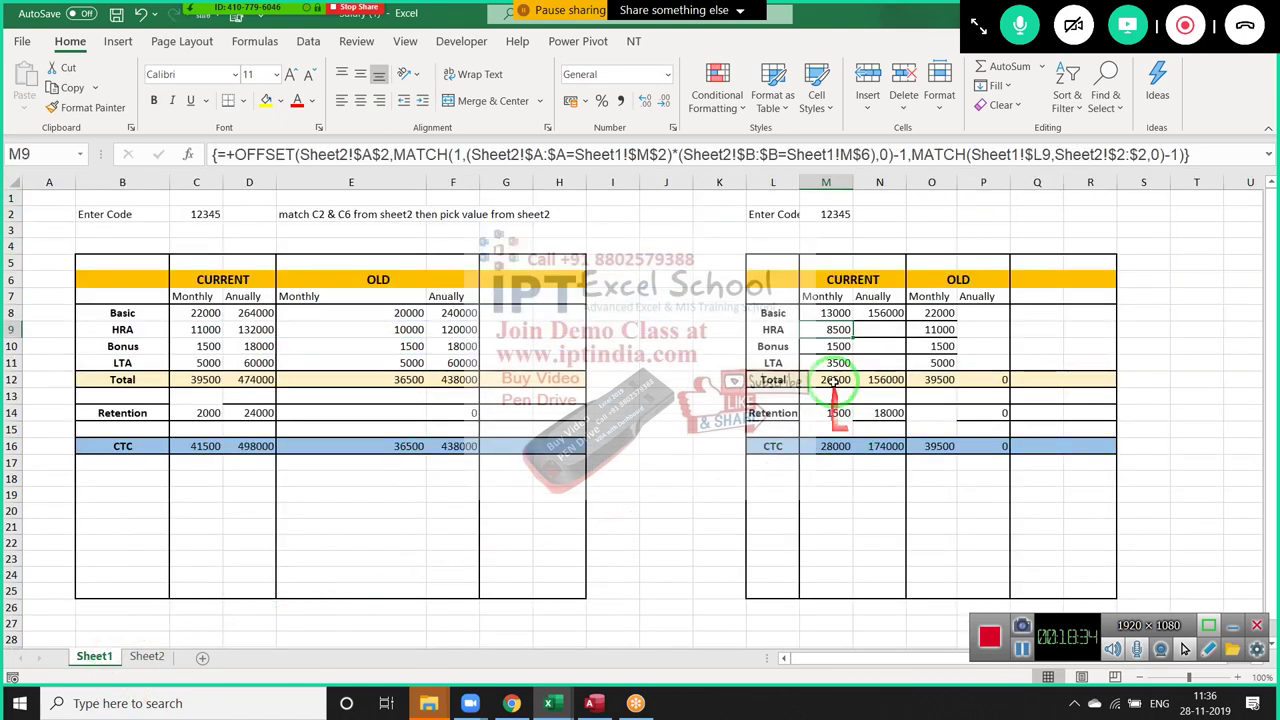
{"action": "left_click", "coordinate": [690, 368]}
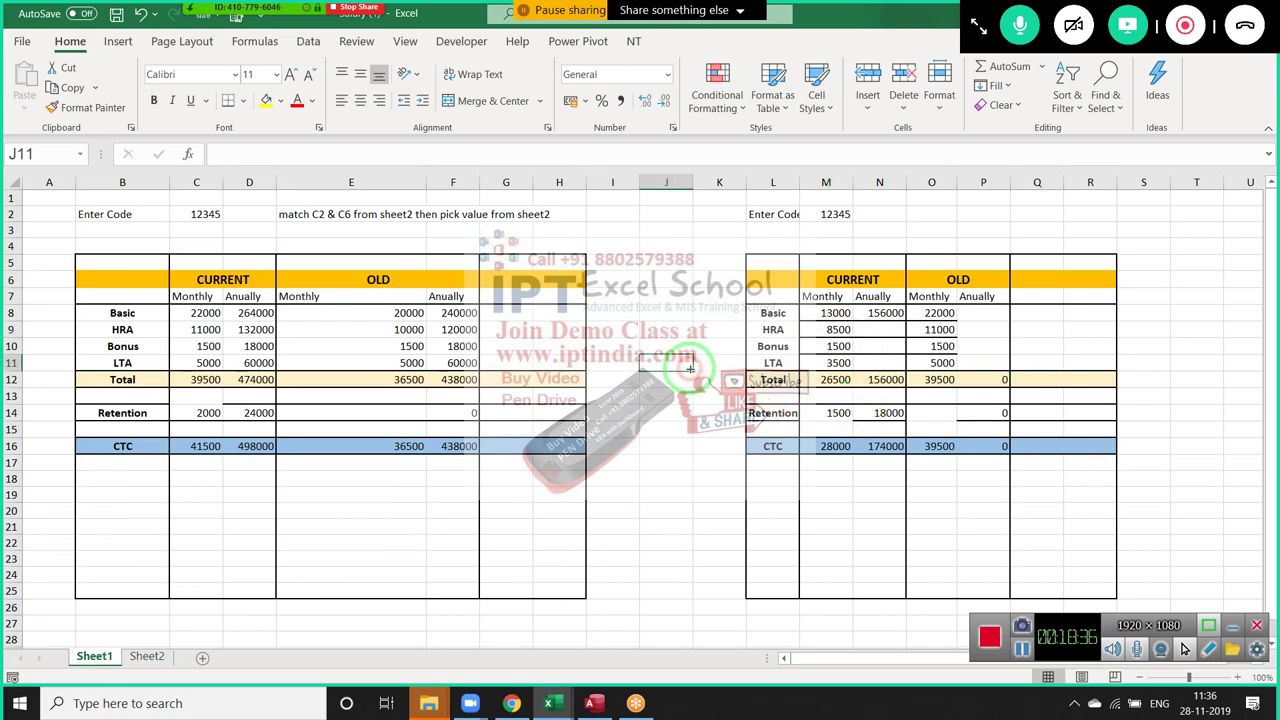
{"action": "left_click", "coordinate": [832, 313]}
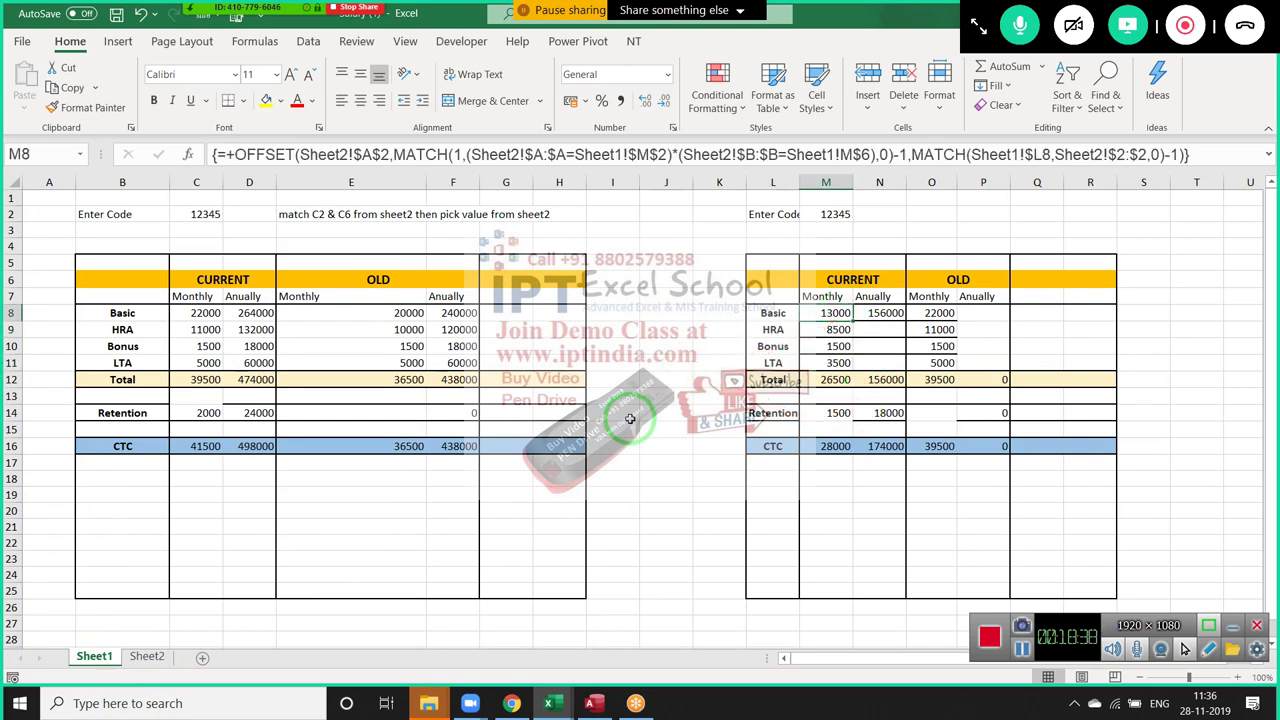
{"action": "key", "text": "ctrl+Page_Down"}
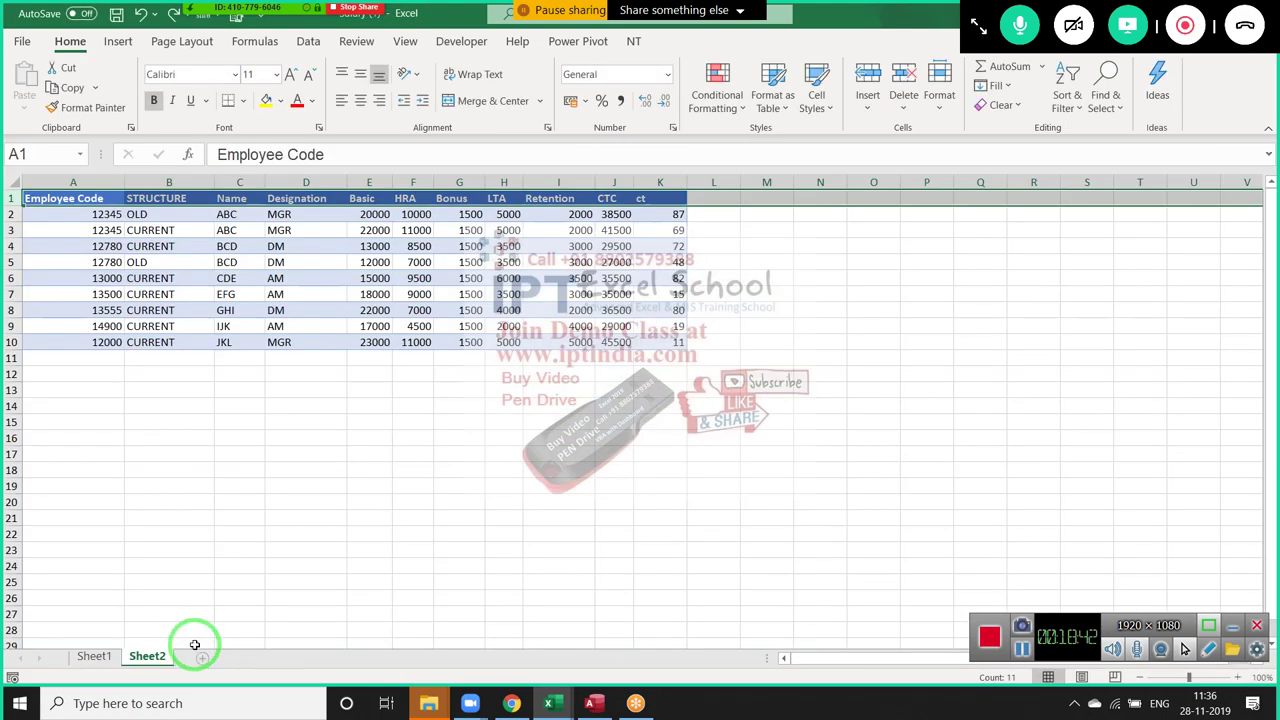
{"action": "left_click", "coordinate": [92, 656]}
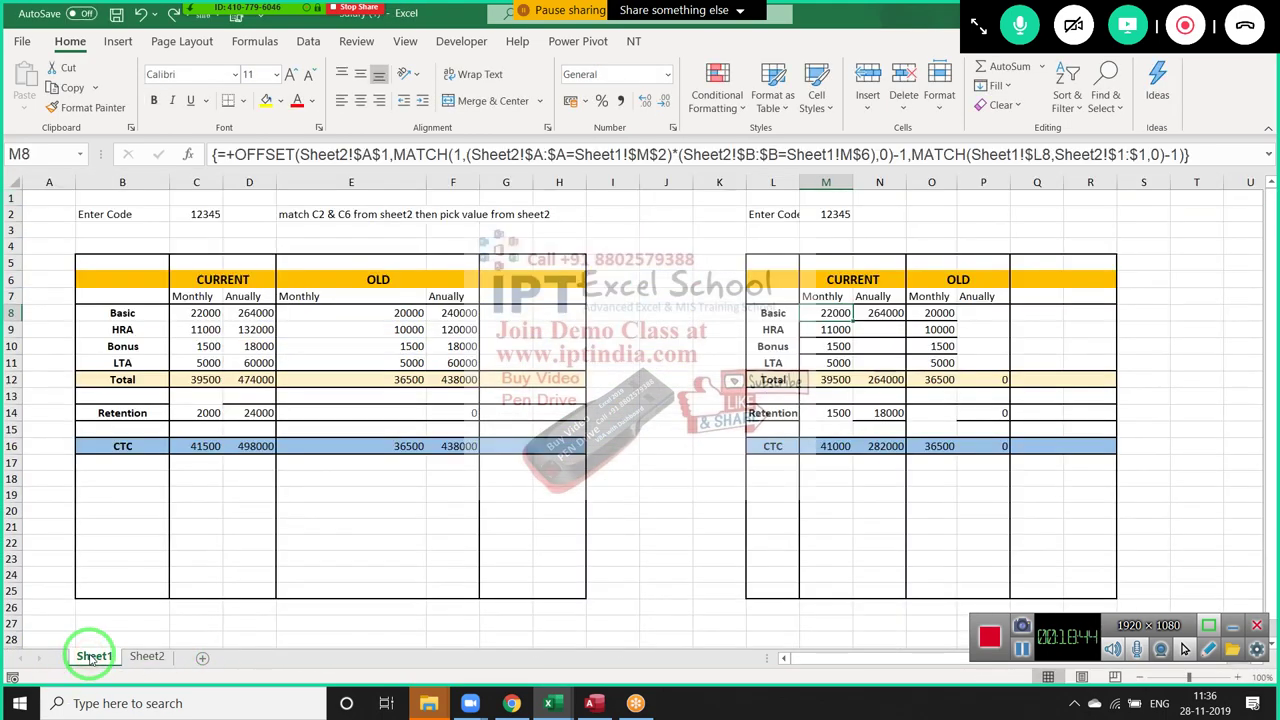
{"action": "left_click", "coordinate": [146, 656]}
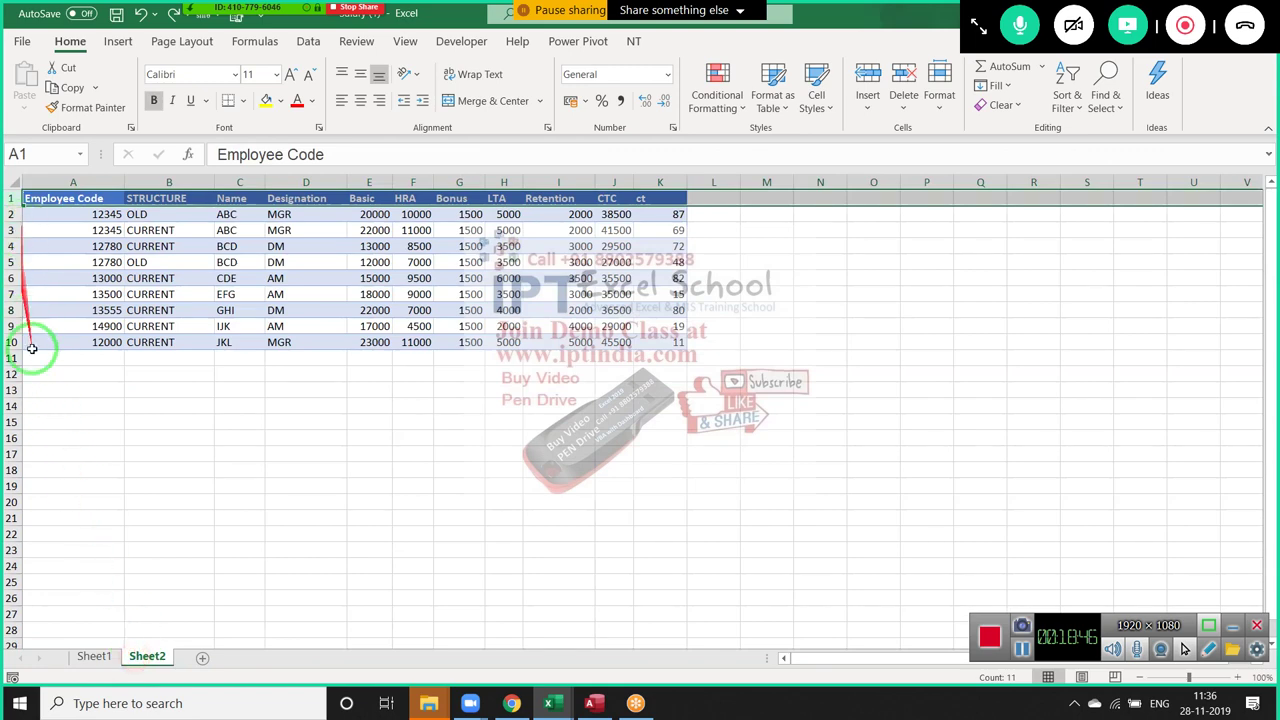
Change M8's OFFSET anchor from Sheet2!$A$1 to Sheet2!A1 and re-enter it as an array formula
{"action": "left_click", "coordinate": [94, 656]}
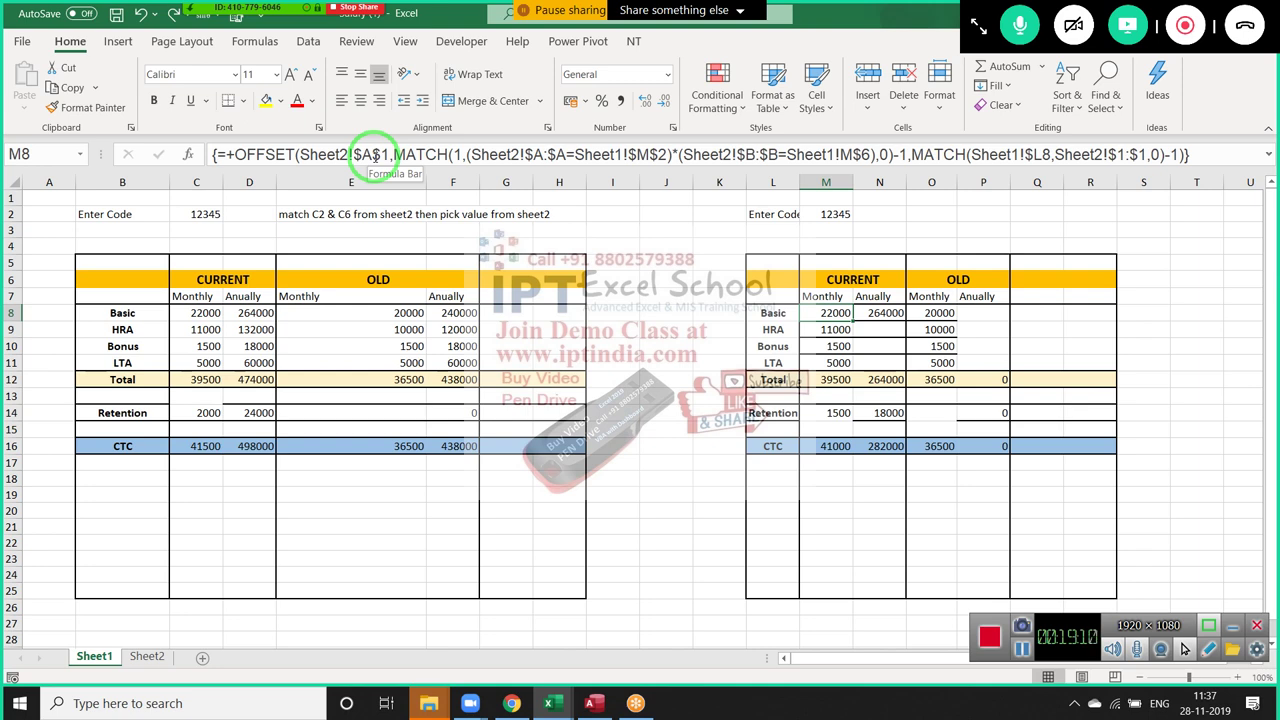
{"action": "left_click", "coordinate": [375, 152]}
{"action": "key", "text": "BackSpace"}
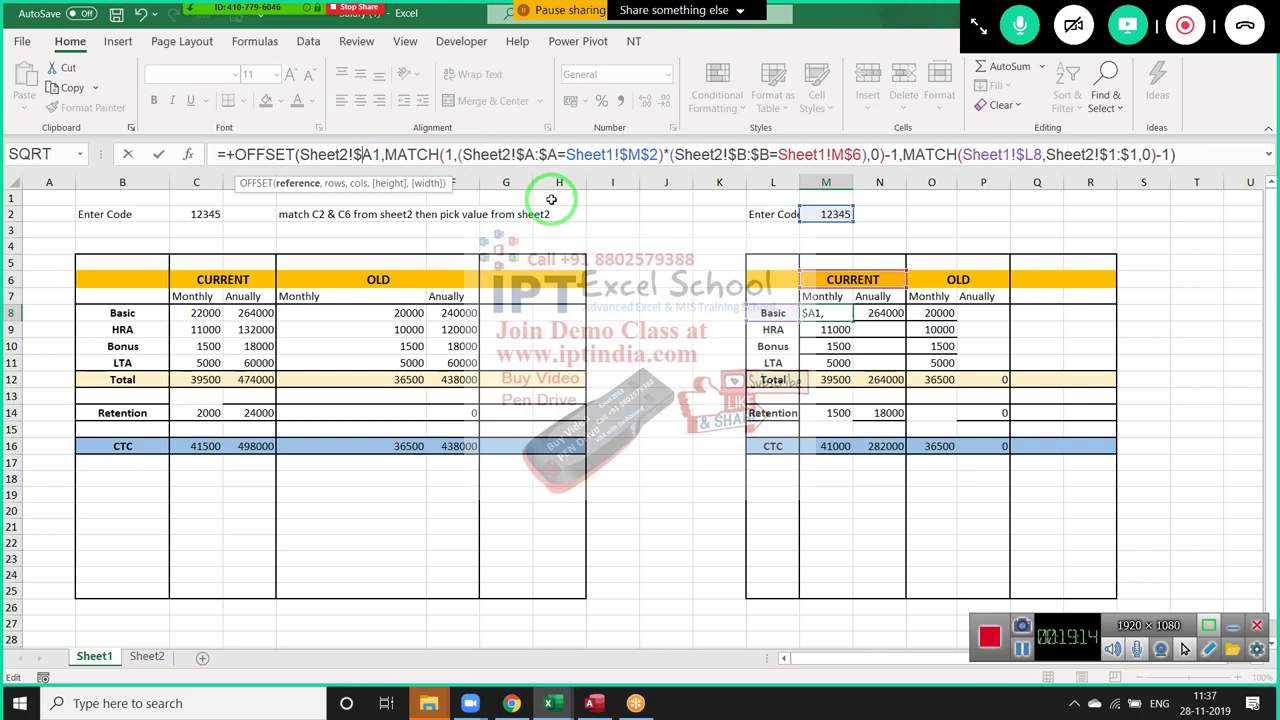
{"action": "key", "text": "Left"}
{"action": "key", "text": "BackSpace"}
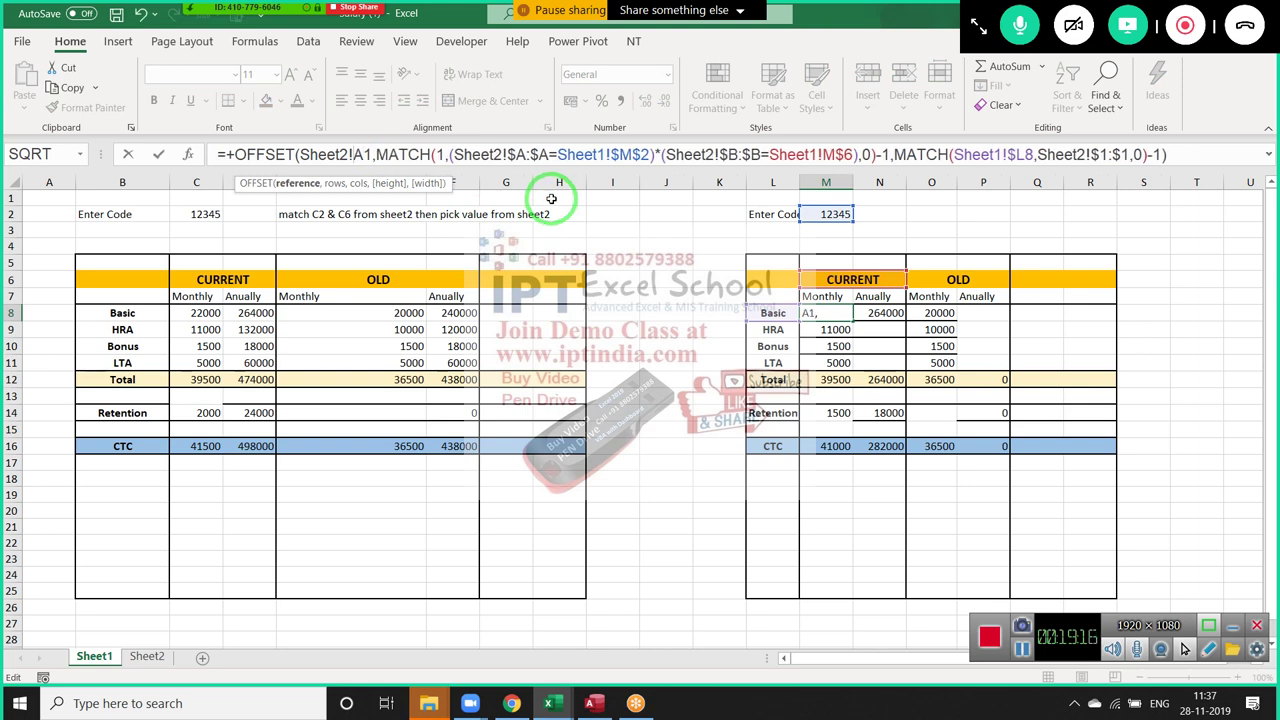
{"action": "key", "text": "ctrl+shift+Return"}
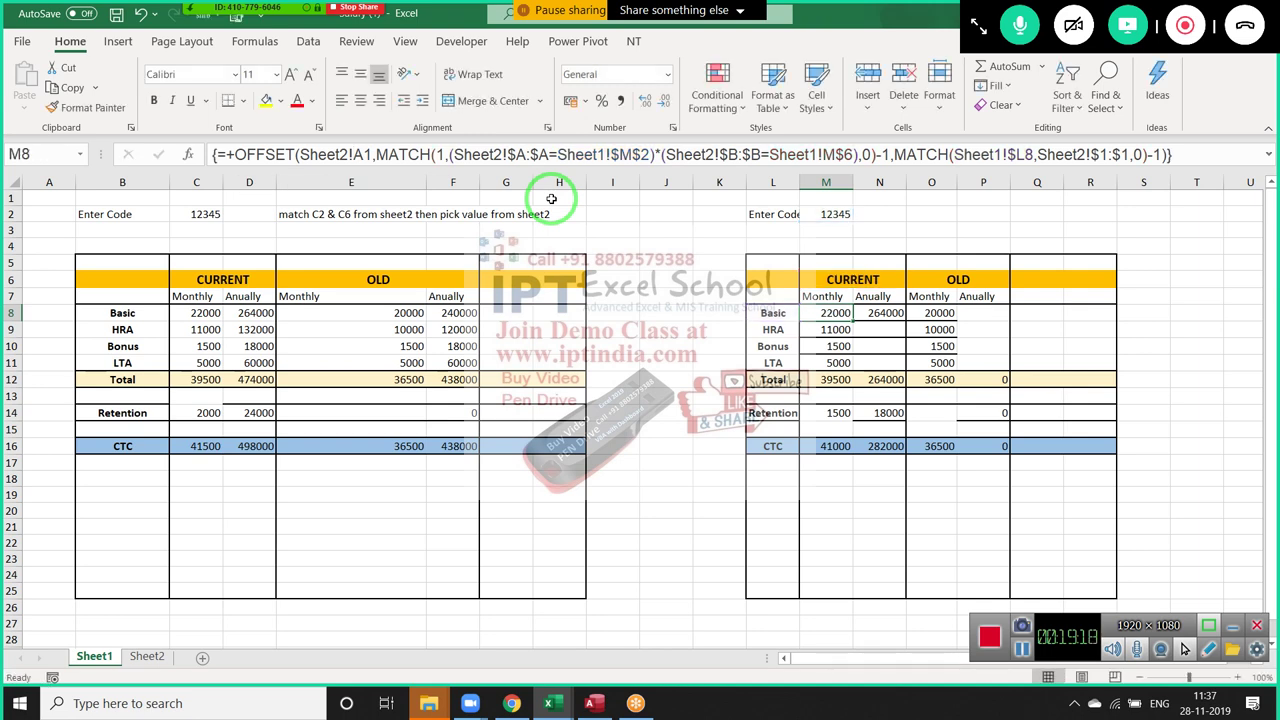
Insert a blank row at row 2 of Sheet2's employee data and check the Basic row on Sheet1
{"action": "left_click", "coordinate": [146, 656]}
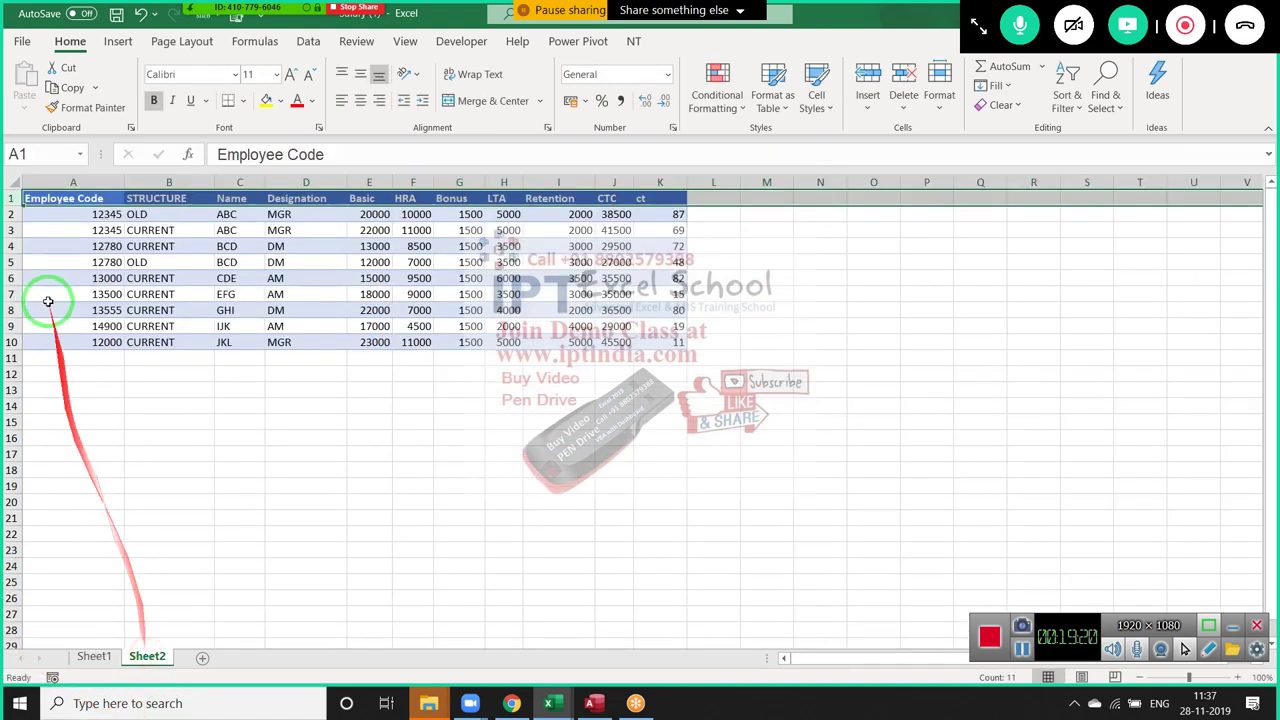
{"action": "left_click", "coordinate": [10, 214]}
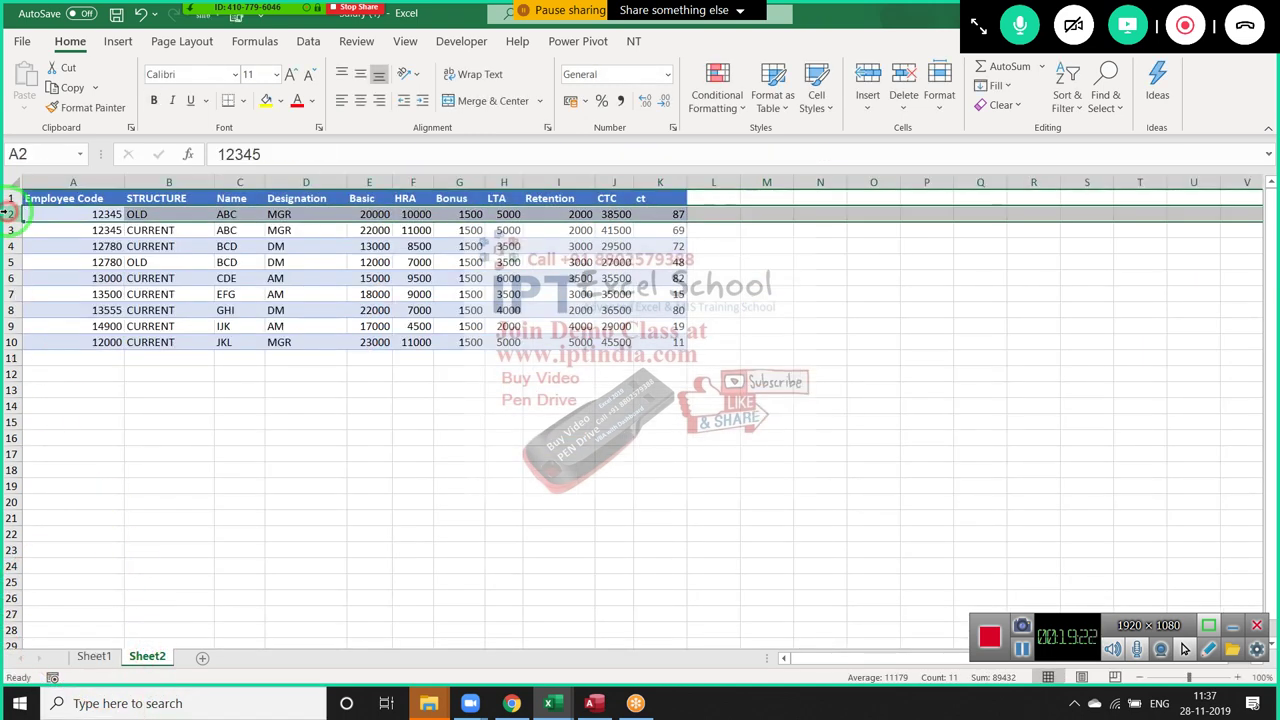
{"action": "right_click", "coordinate": [10, 214]}
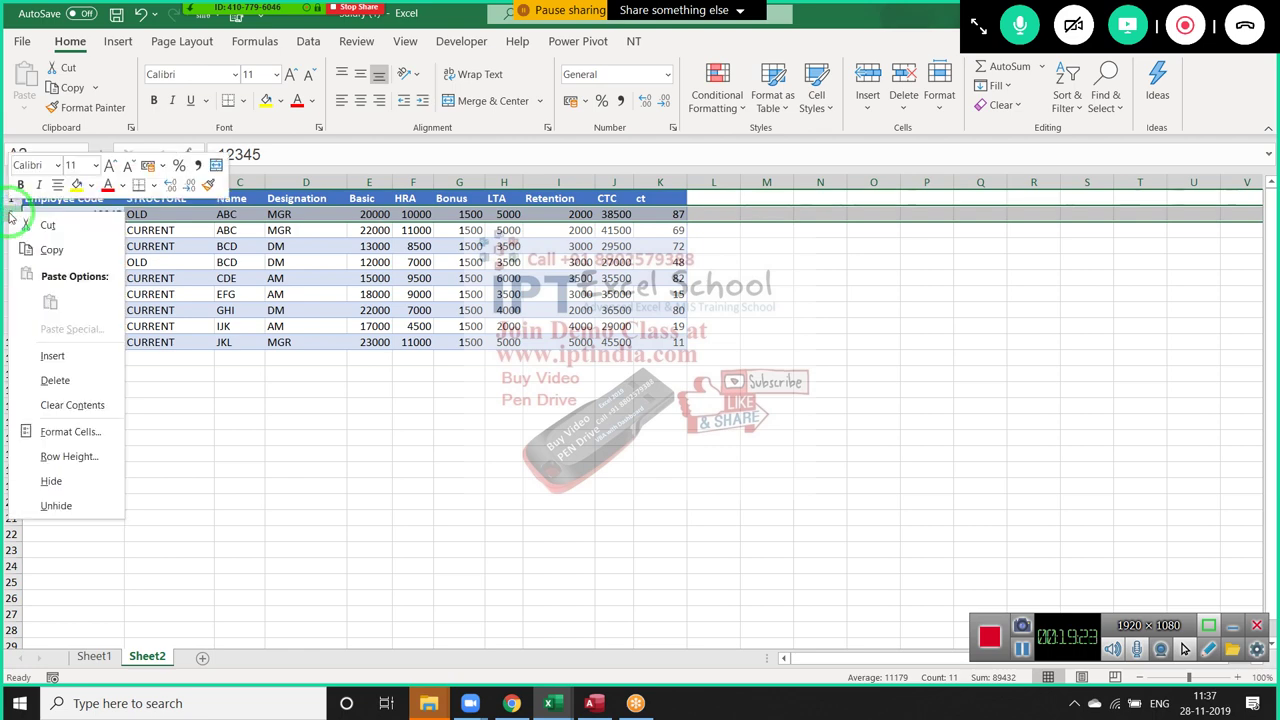
{"action": "left_click", "coordinate": [80, 353]}
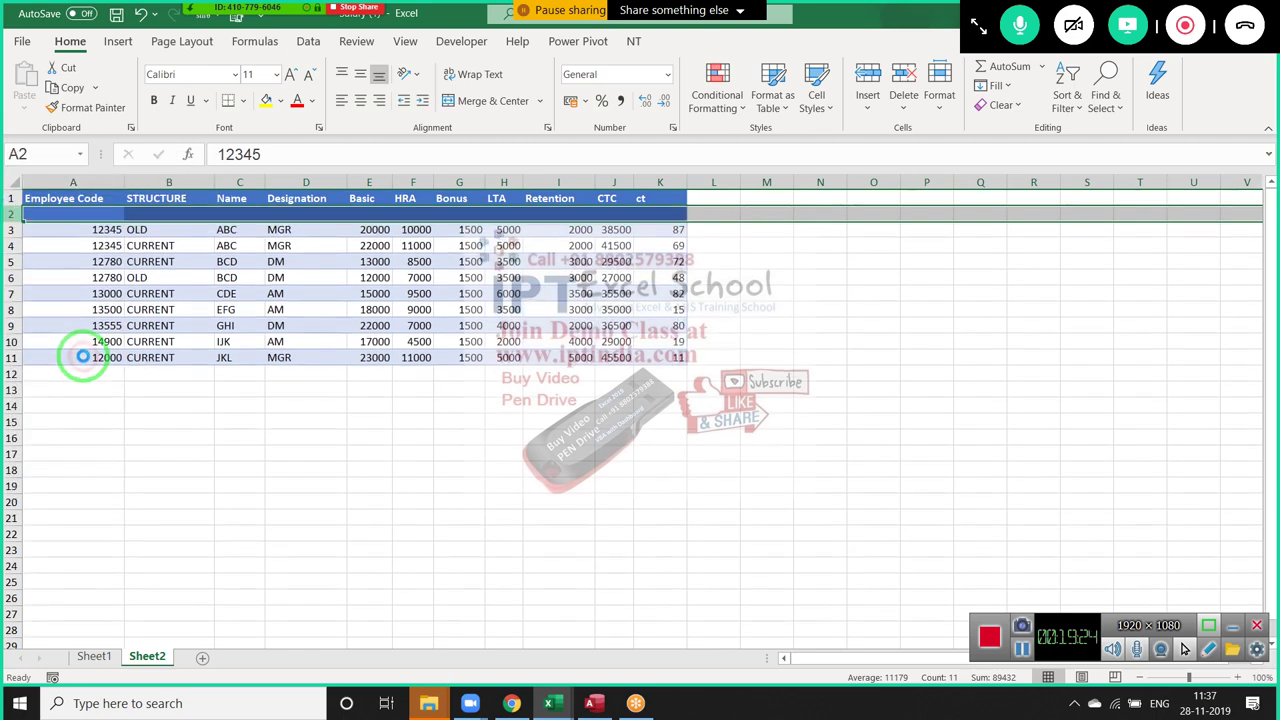
{"action": "left_click", "coordinate": [97, 657]}
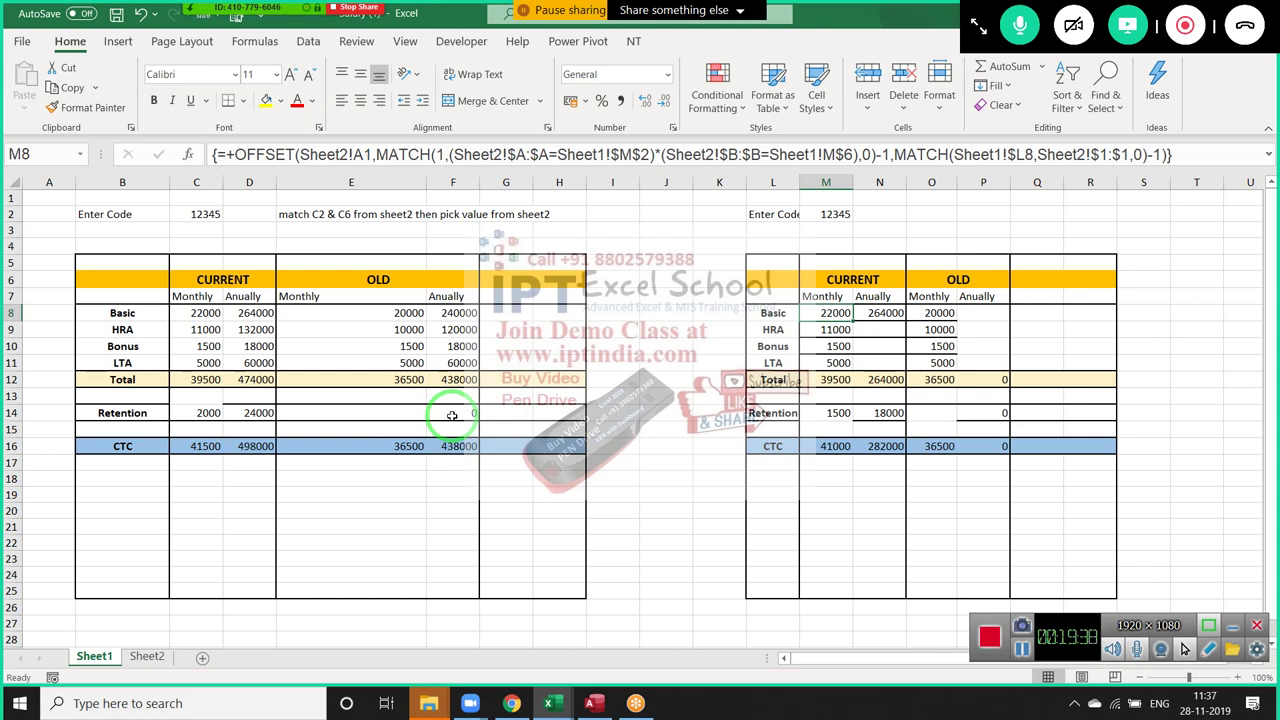
{"action": "key", "text": "Left"}
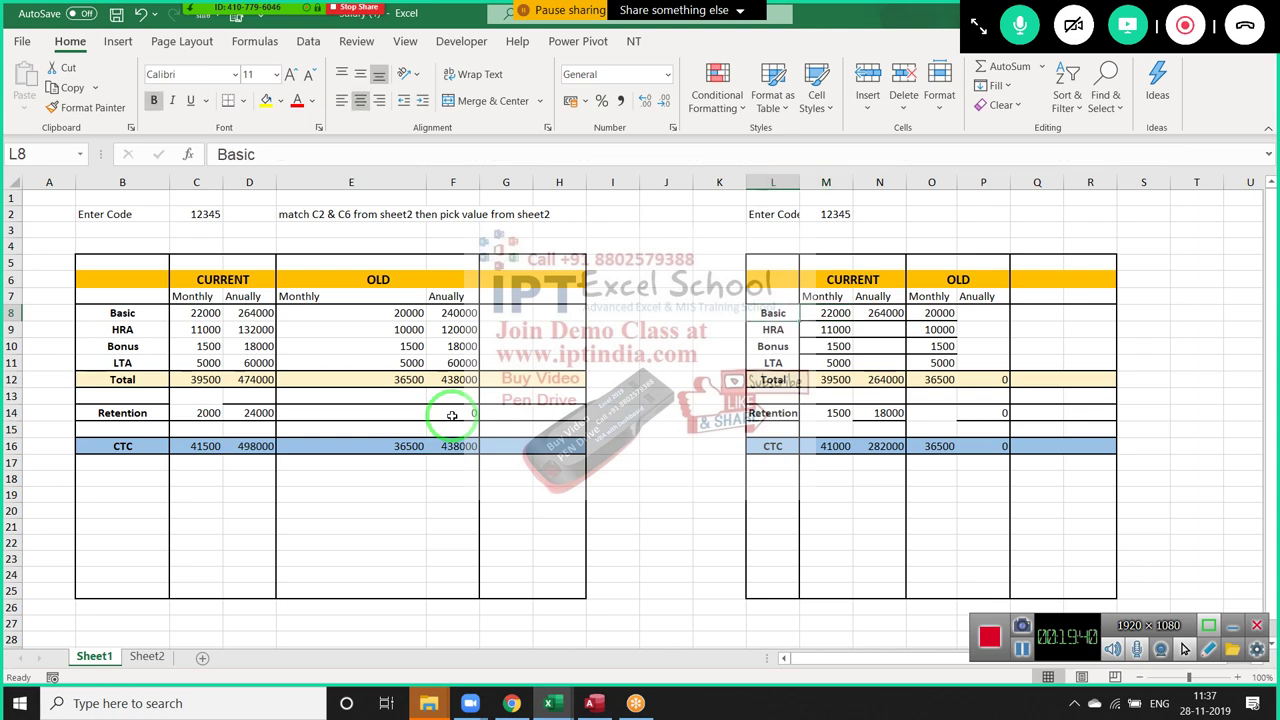
{"action": "left_click_drag", "start_coordinate": [436, 468], "coordinate": [147, 690]}
Delete the empty row 2, insert a blank row above the headers, and recheck M8's formula
{"action": "left_click", "coordinate": [142, 657]}
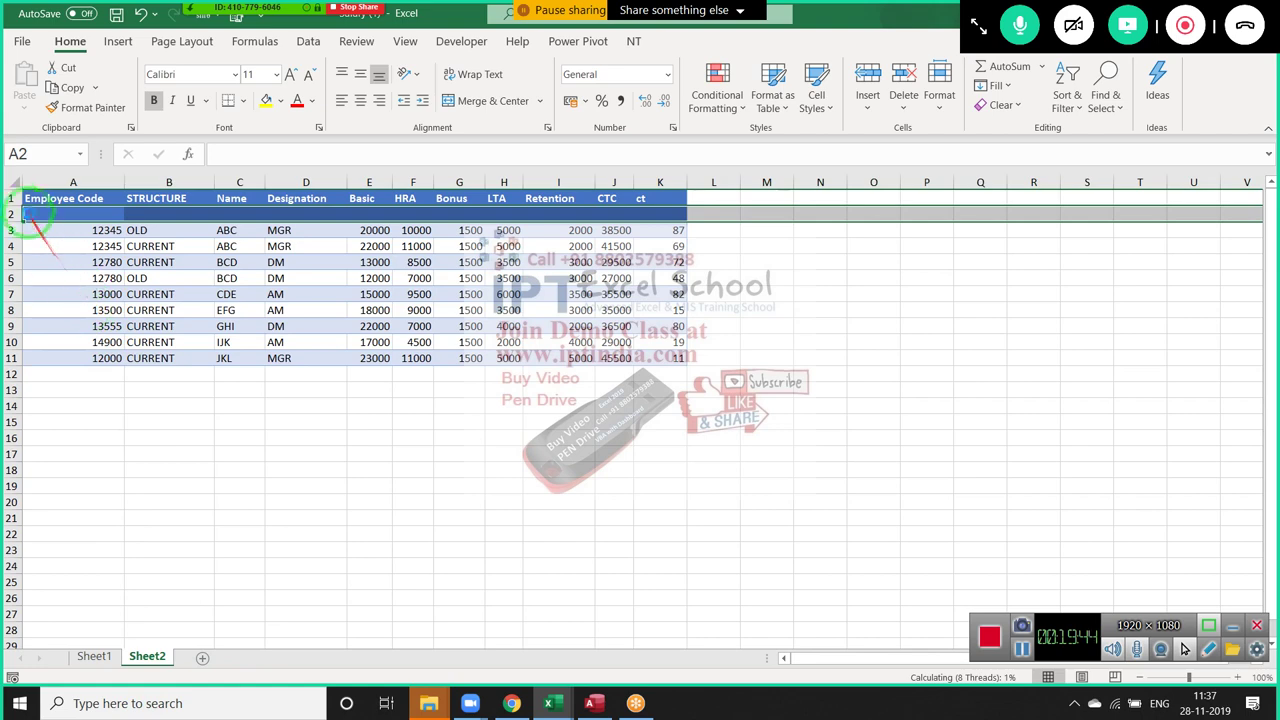
{"action": "key", "text": "ctrl+minus"}
{"action": "left_click", "coordinate": [10, 198]}
{"action": "right_click", "coordinate": [10, 198]}
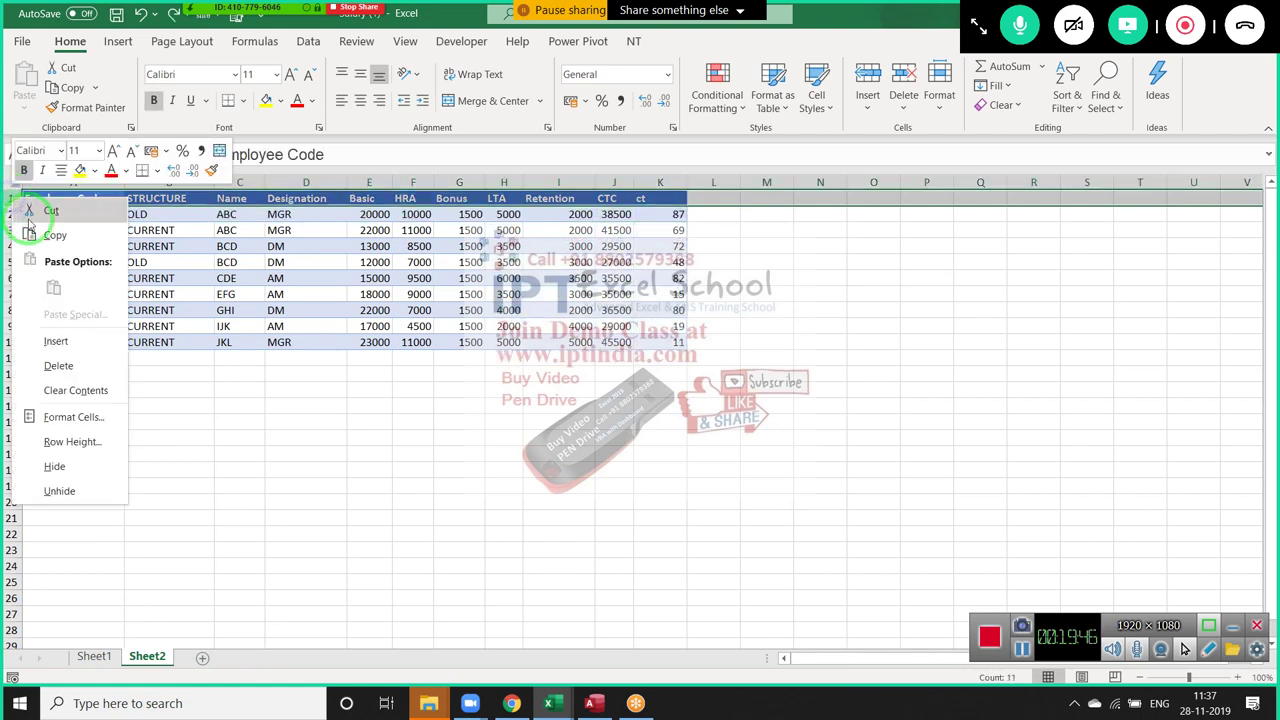
{"action": "left_click", "coordinate": [71, 341]}
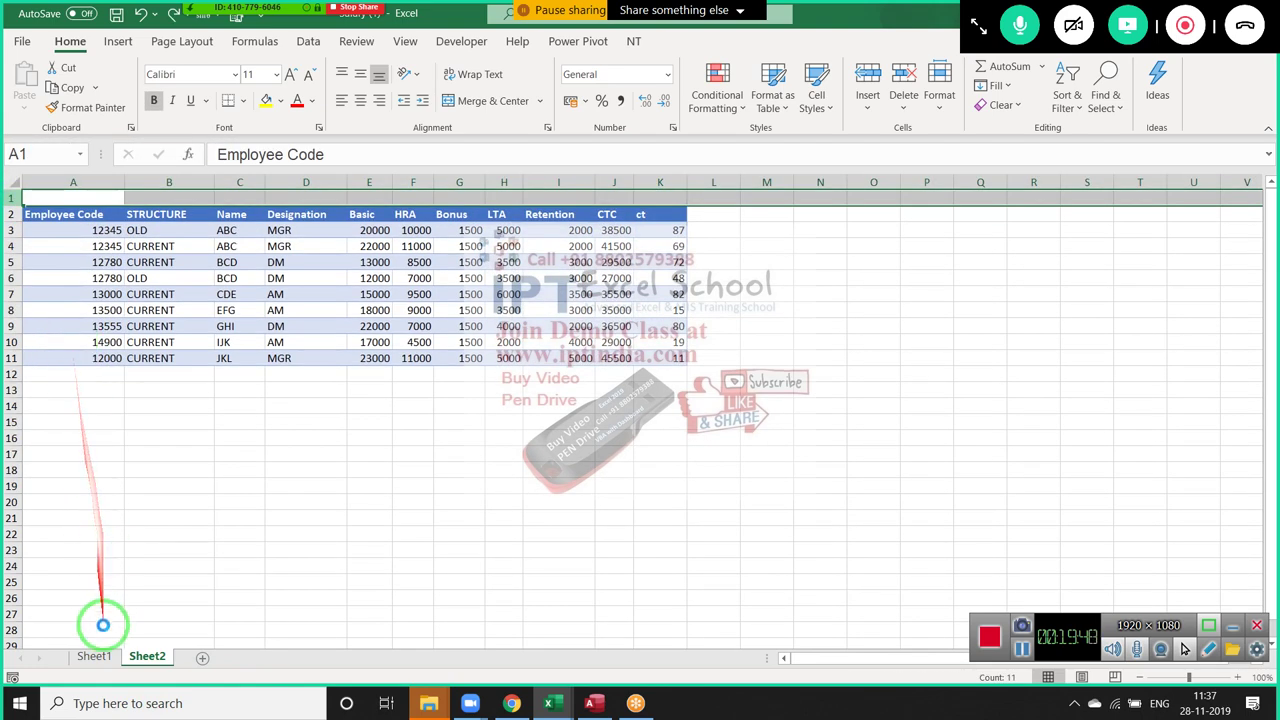
{"action": "left_click", "coordinate": [95, 657]}
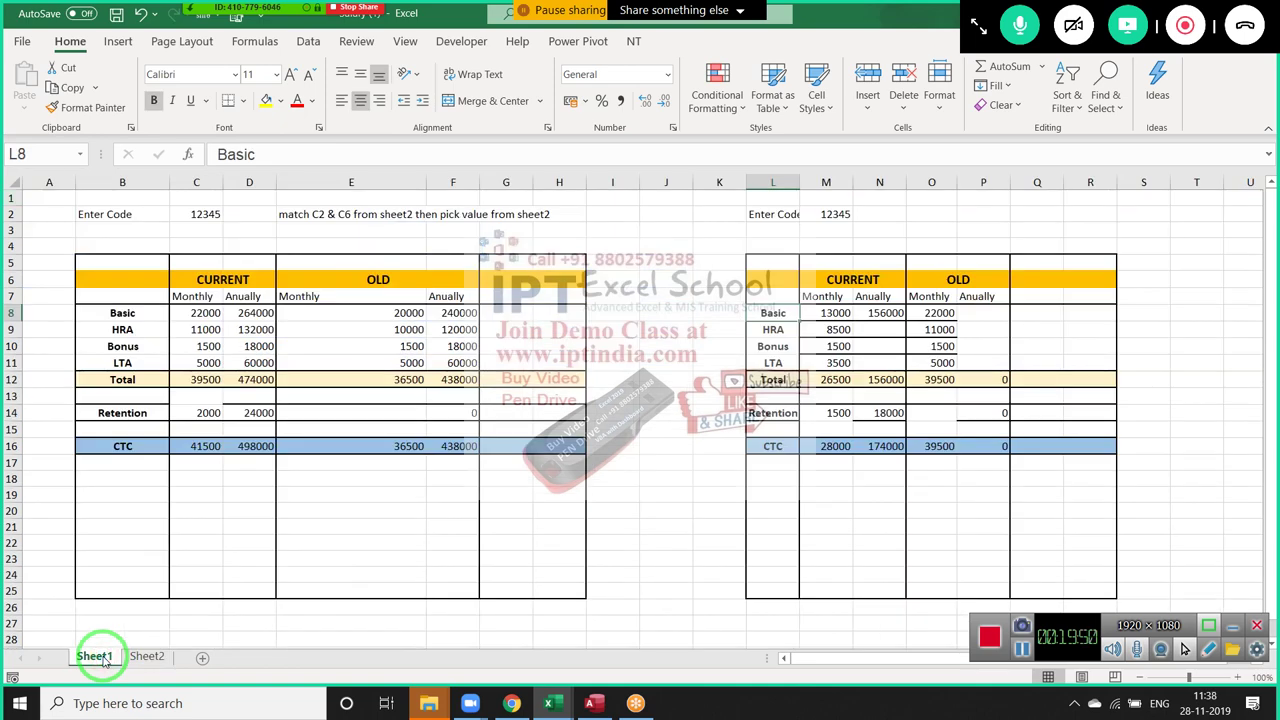
{"action": "left_click", "coordinate": [820, 313]}
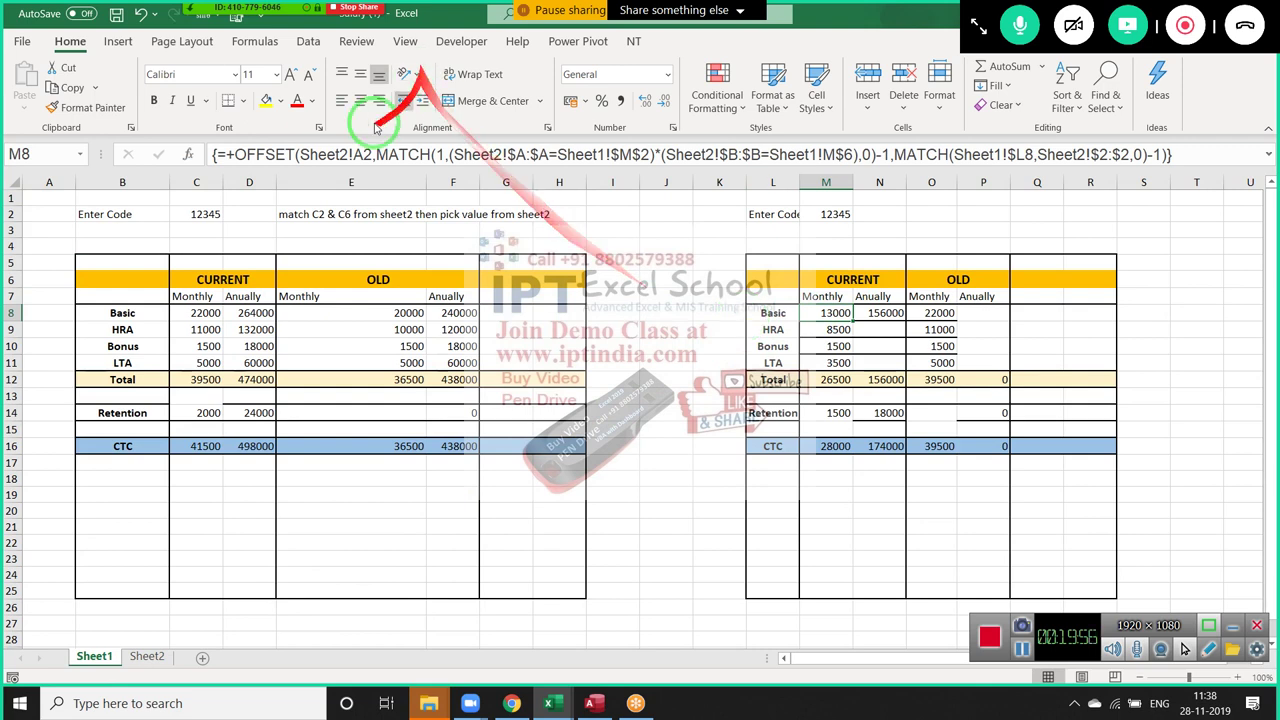
Change M8's OFFSET starting row from 2 to 1 and re-enter it as an array formula
{"action": "left_click", "coordinate": [372, 155]}
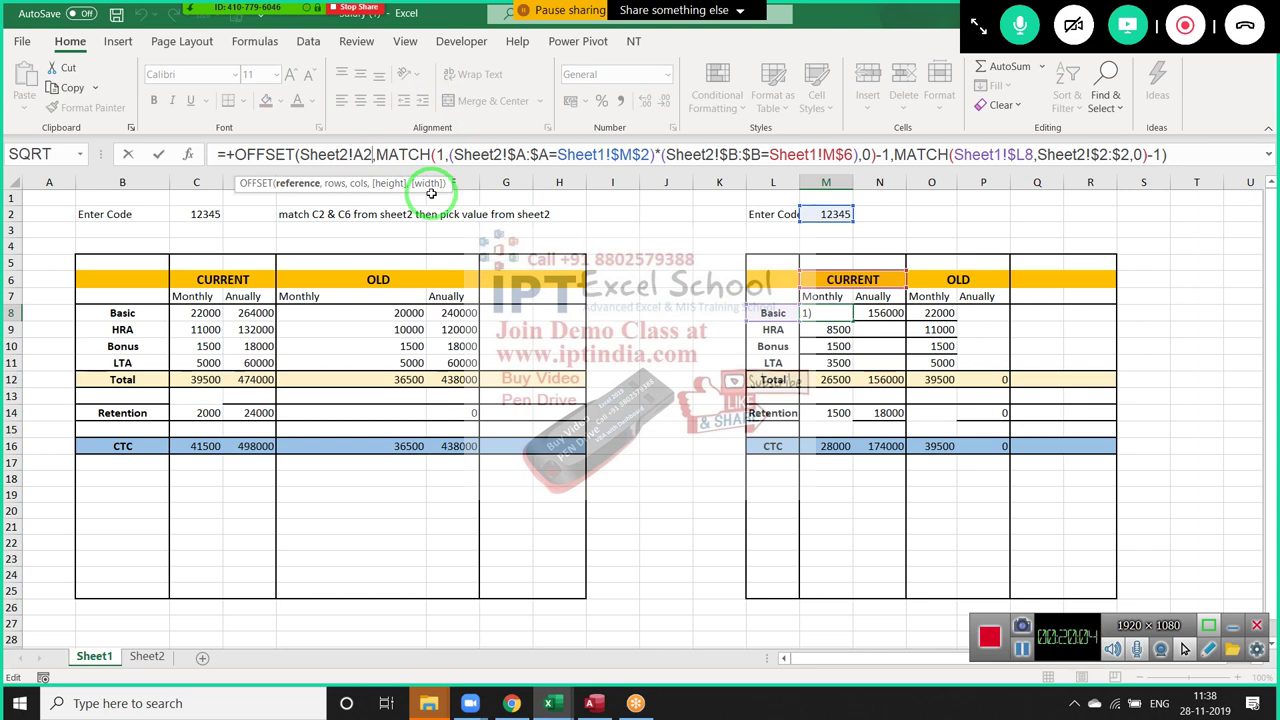
{"action": "key", "text": "BackSpace"}
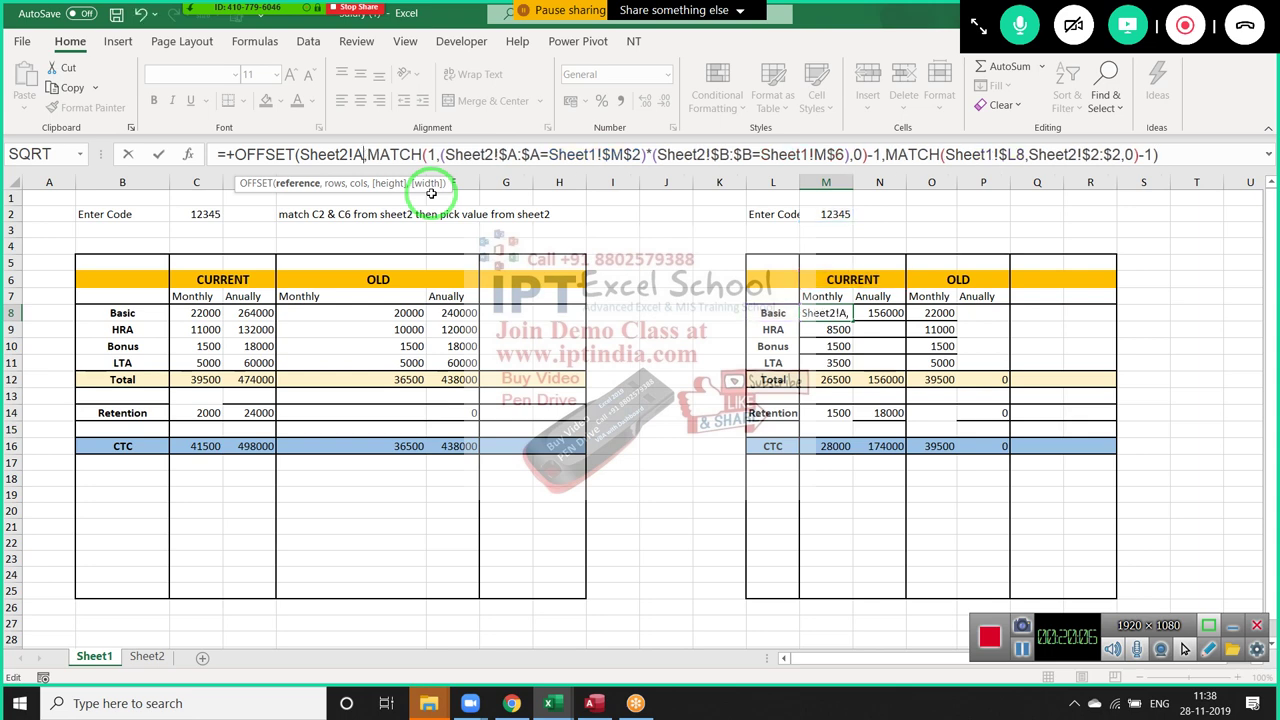
{"action": "type", "text": "1"}
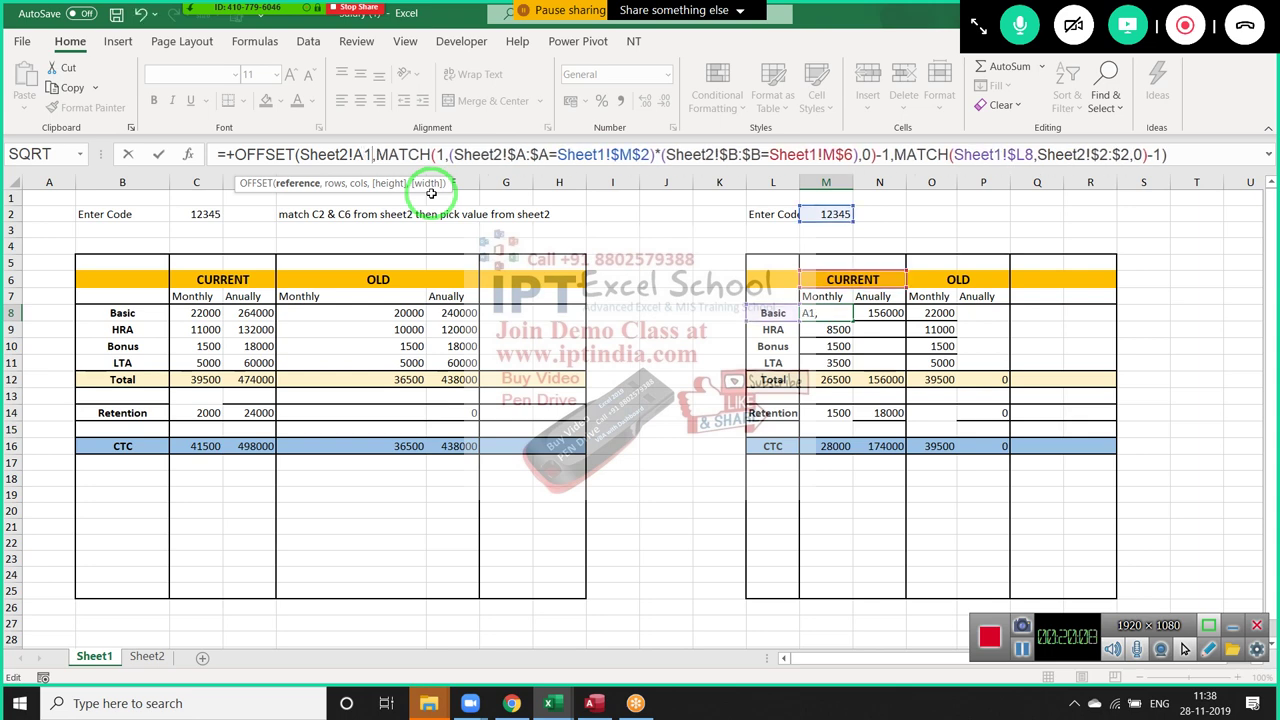
{"action": "key", "text": "ctrl+shift+Return"}
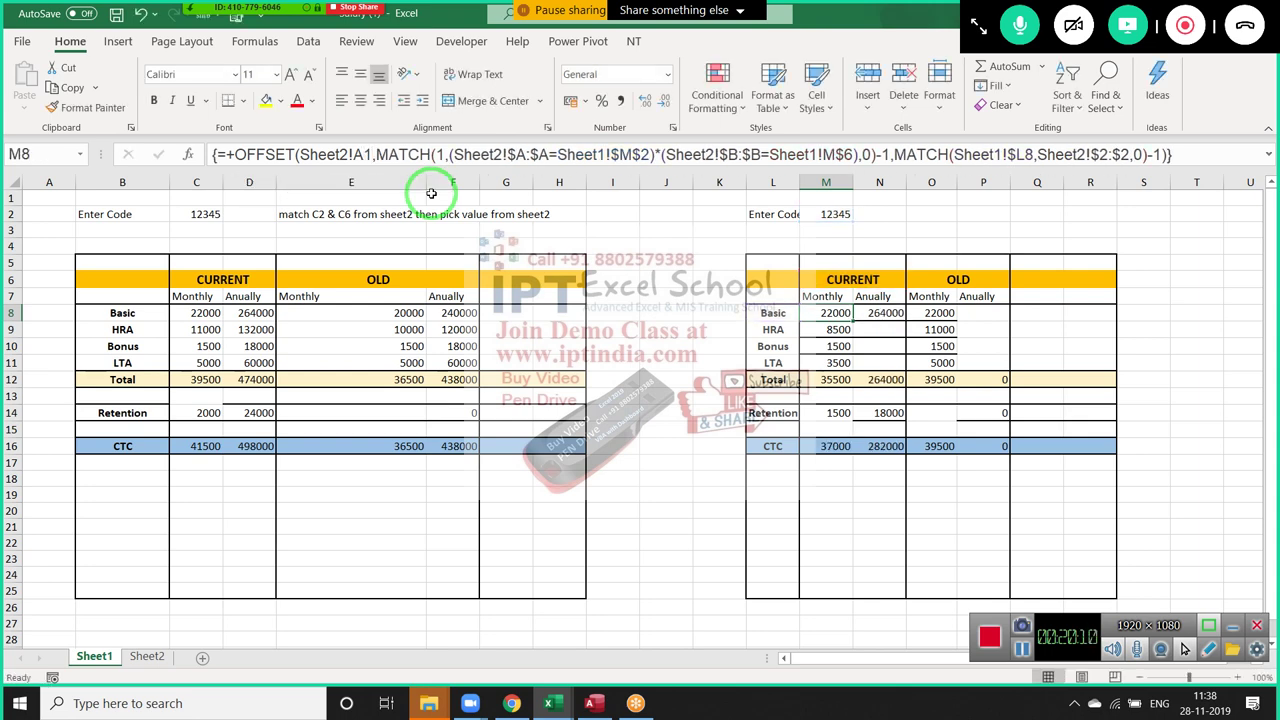
{"action": "key", "text": "Up"}
{"action": "key", "text": "Down"}
{"action": "left_click_drag", "start_coordinate": [48, 335], "coordinate": [62, 618]}
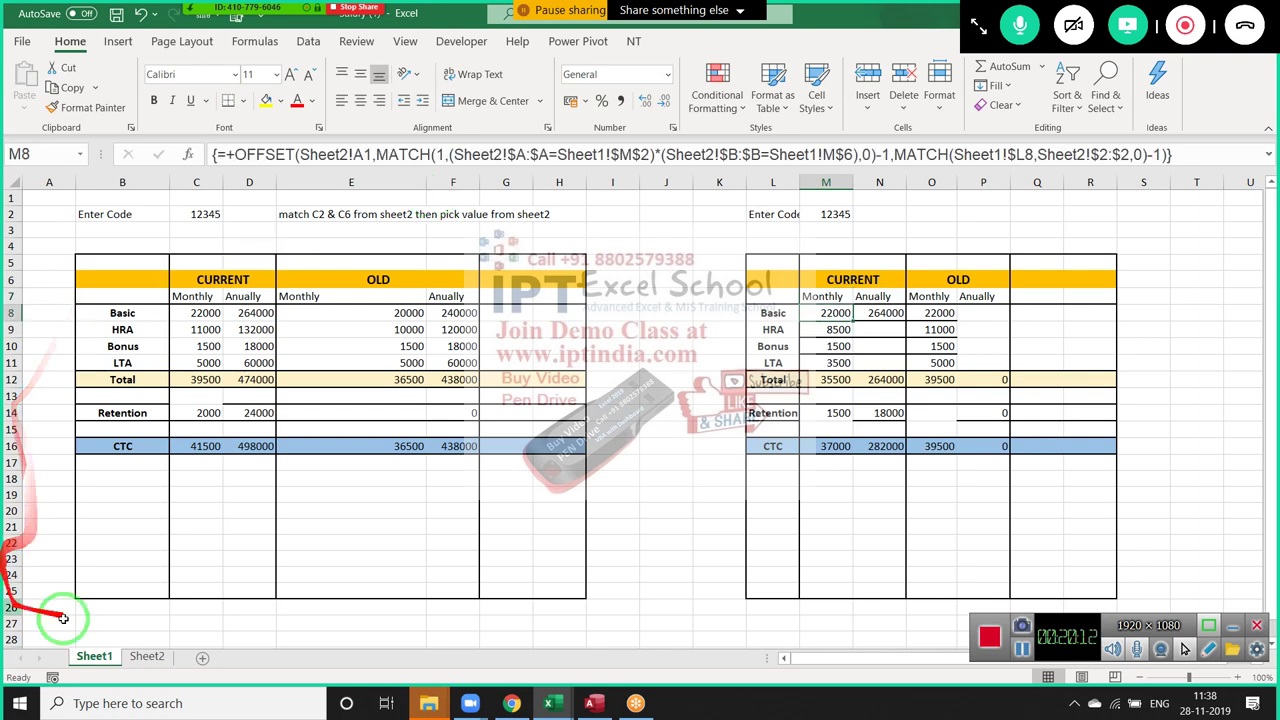
Delete Sheet2's blank top row, comparing Sheet1's results and the CURRENT structure in B4
{"action": "left_click", "coordinate": [145, 656]}
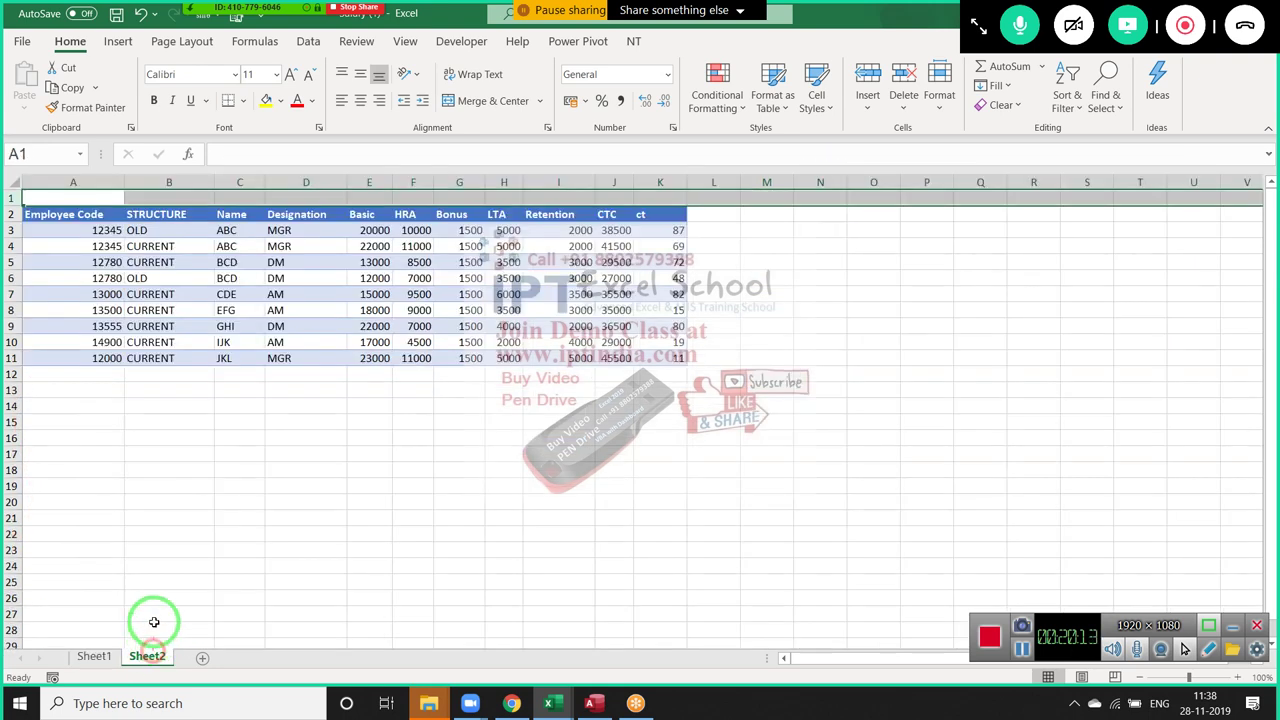
{"action": "right_click", "coordinate": [8, 198]}
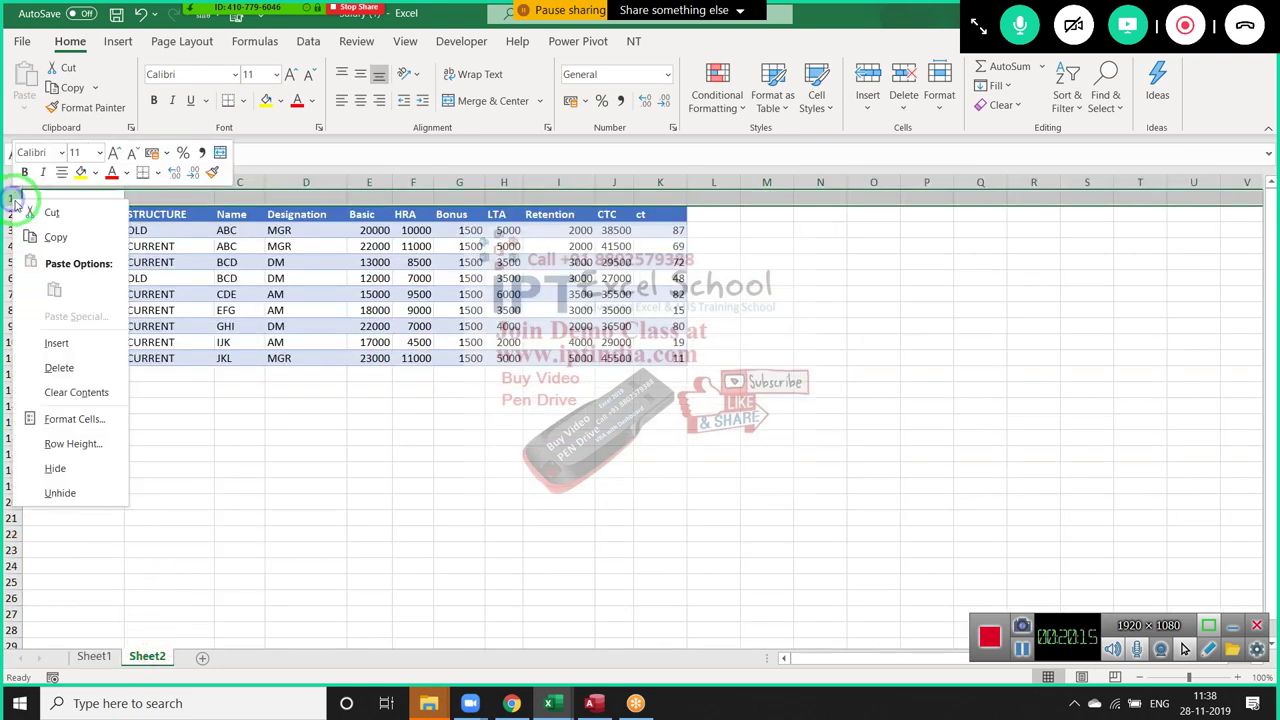
{"action": "left_click", "coordinate": [58, 367]}
{"action": "left_click_drag", "start_coordinate": [60, 345], "coordinate": [106, 551]}
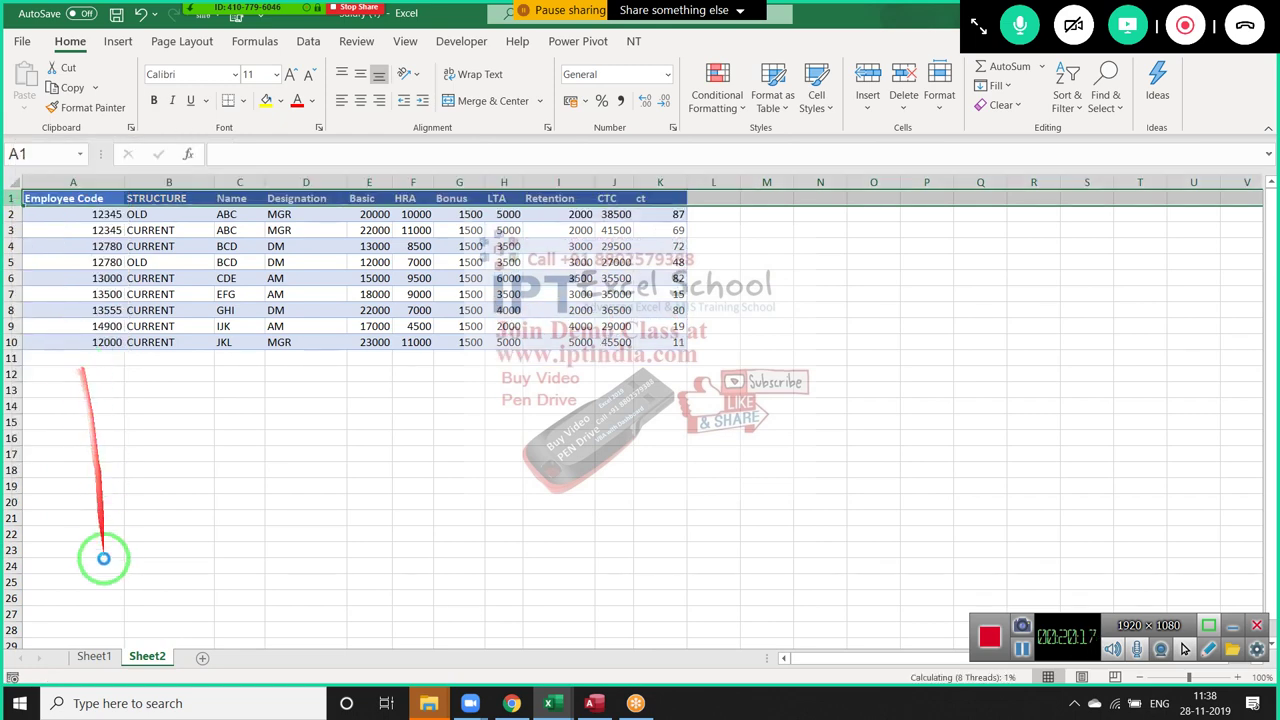
{"action": "left_click", "coordinate": [105, 657]}
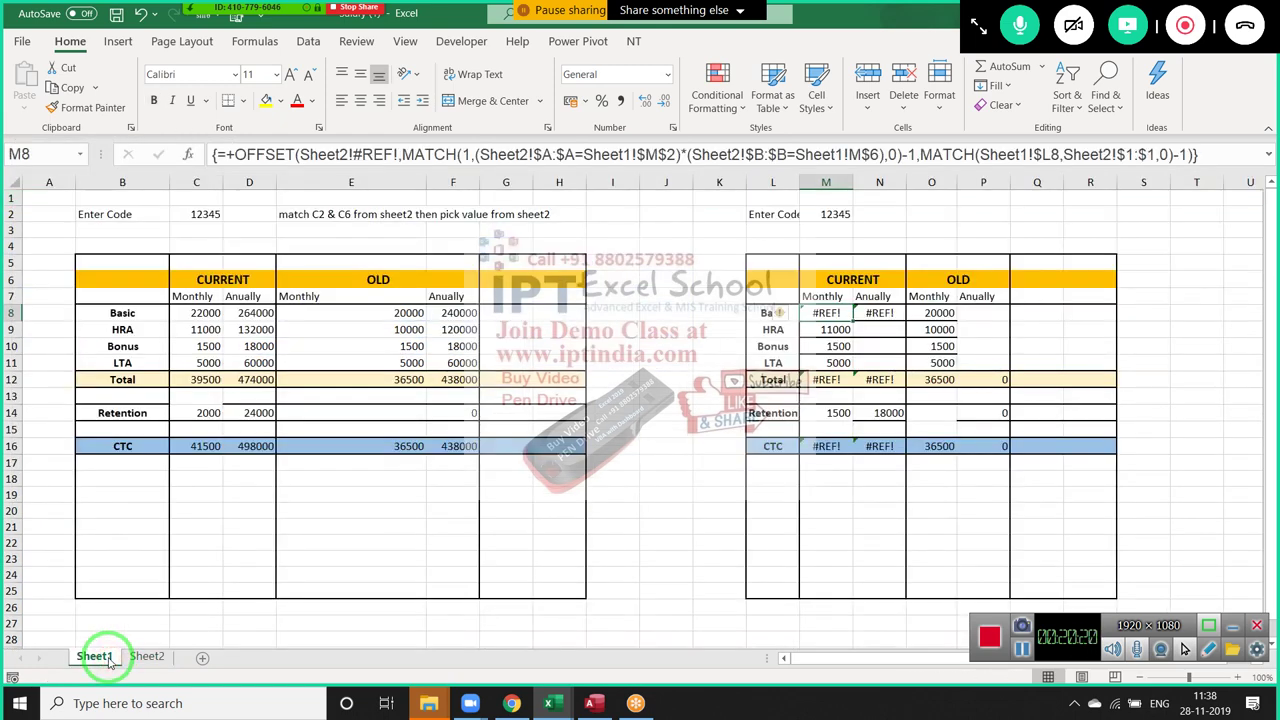
{"action": "left_click", "coordinate": [137, 658]}
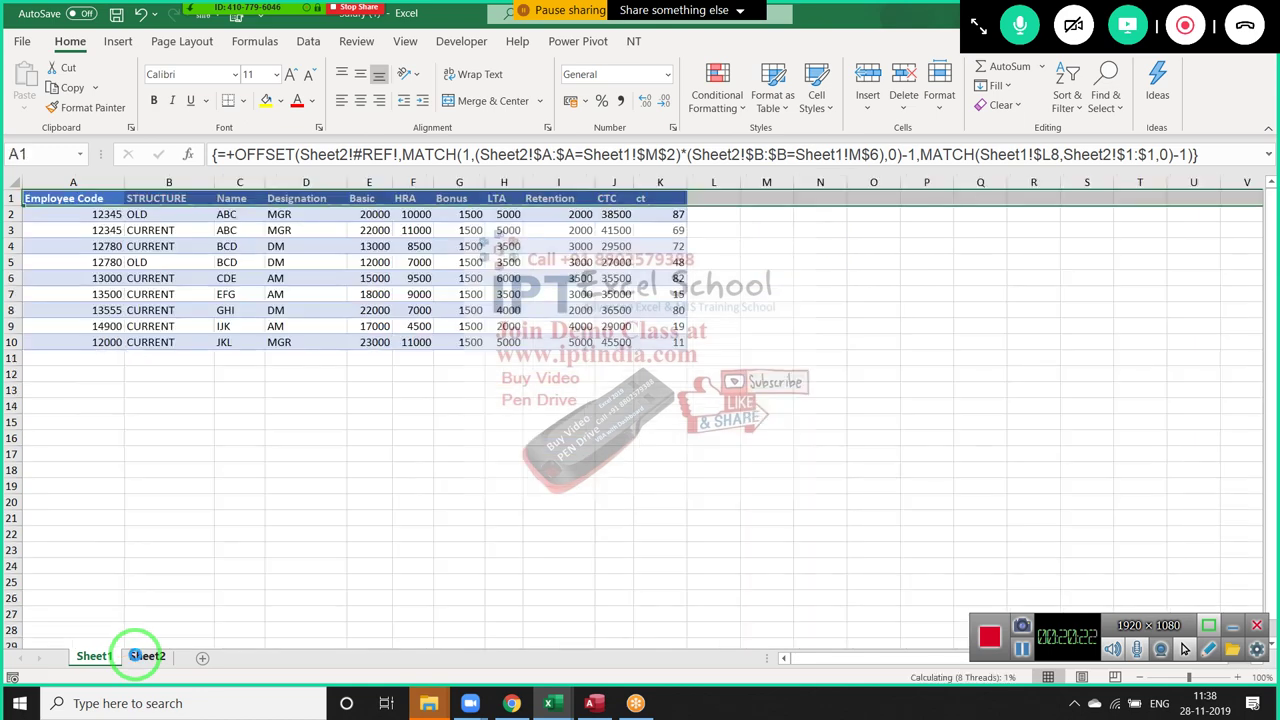
{"action": "left_click", "coordinate": [140, 657]}
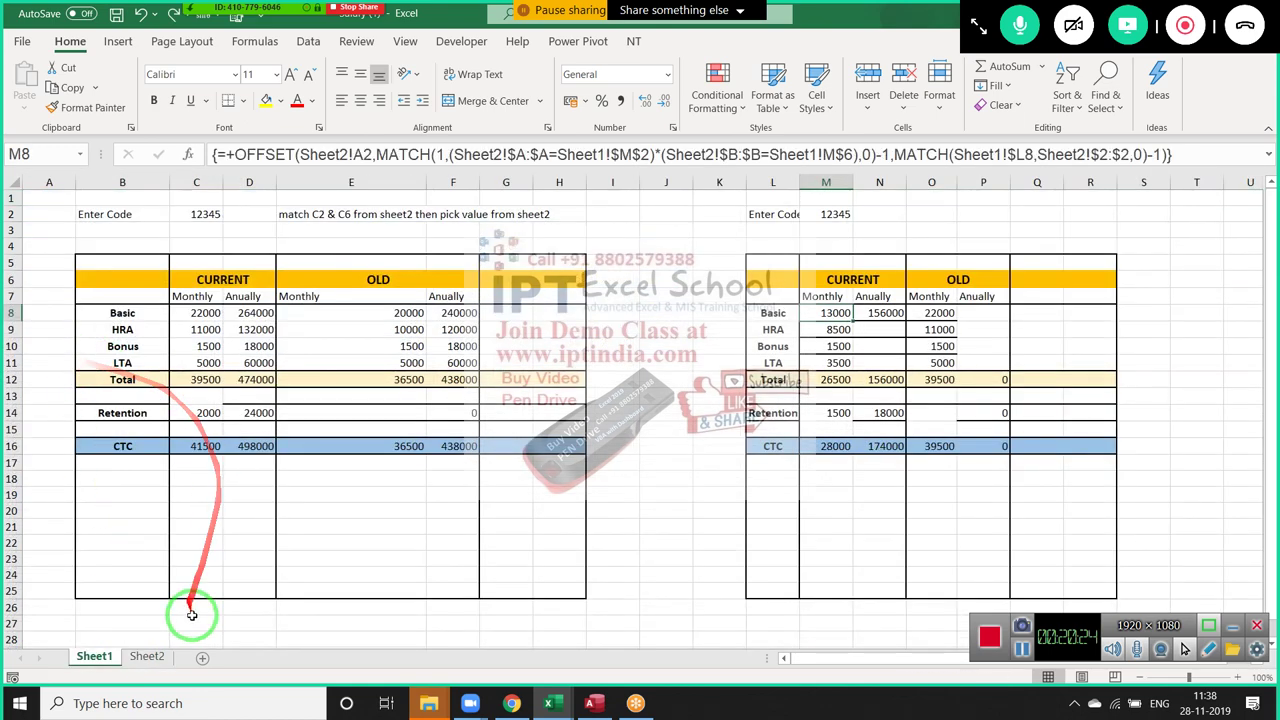
{"action": "left_click", "coordinate": [170, 657]}
{"action": "left_click", "coordinate": [8, 194]}
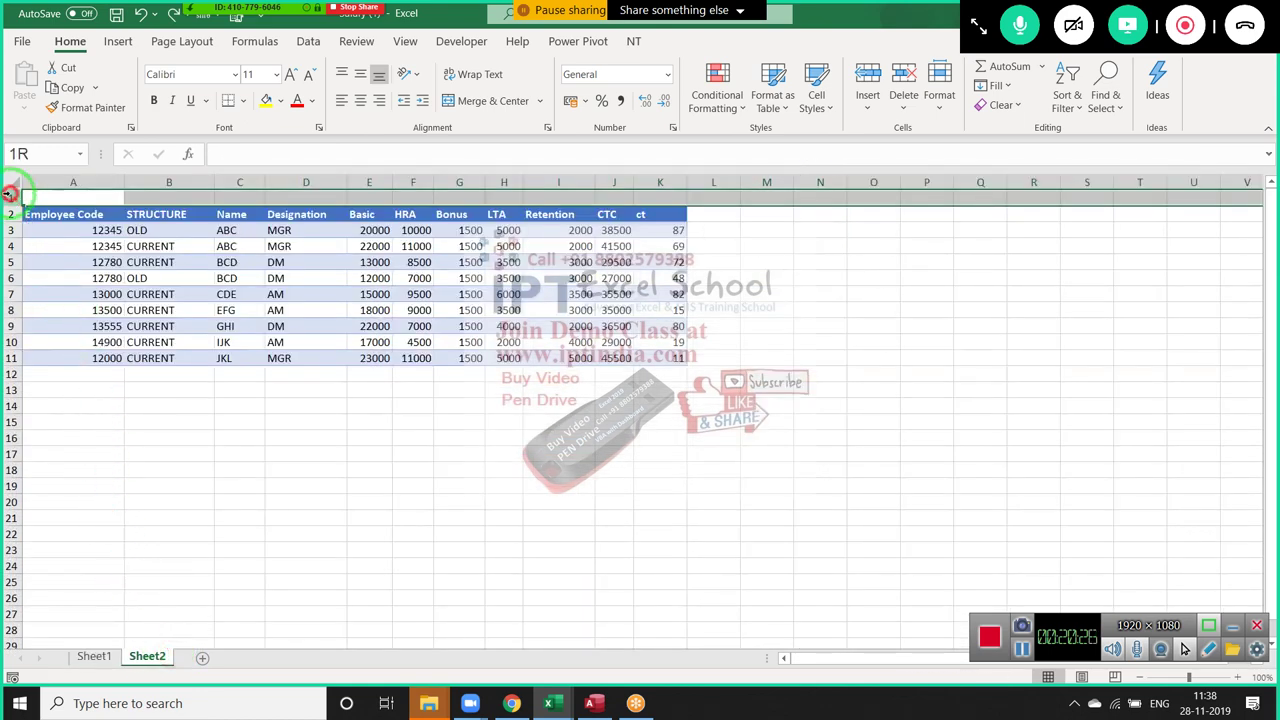
{"action": "key", "text": "ctrl+minus"}
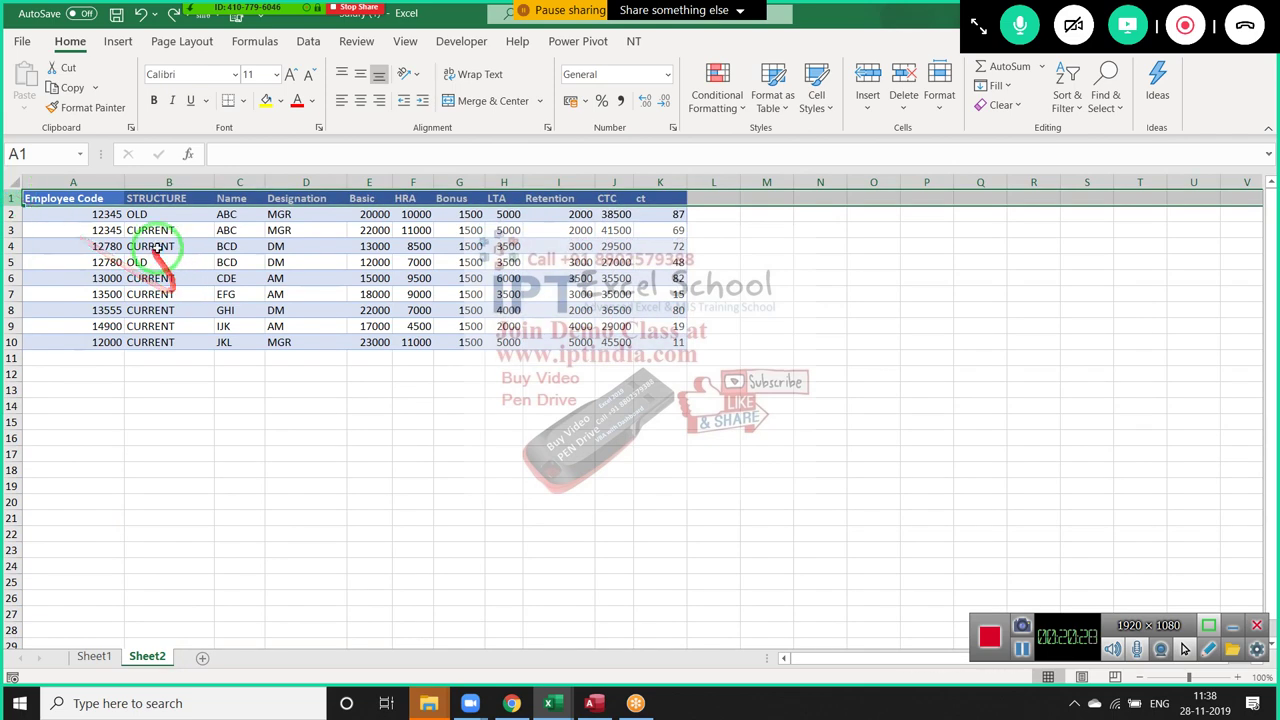
{"action": "left_click", "coordinate": [157, 248]}
{"action": "left_click", "coordinate": [97, 656]}
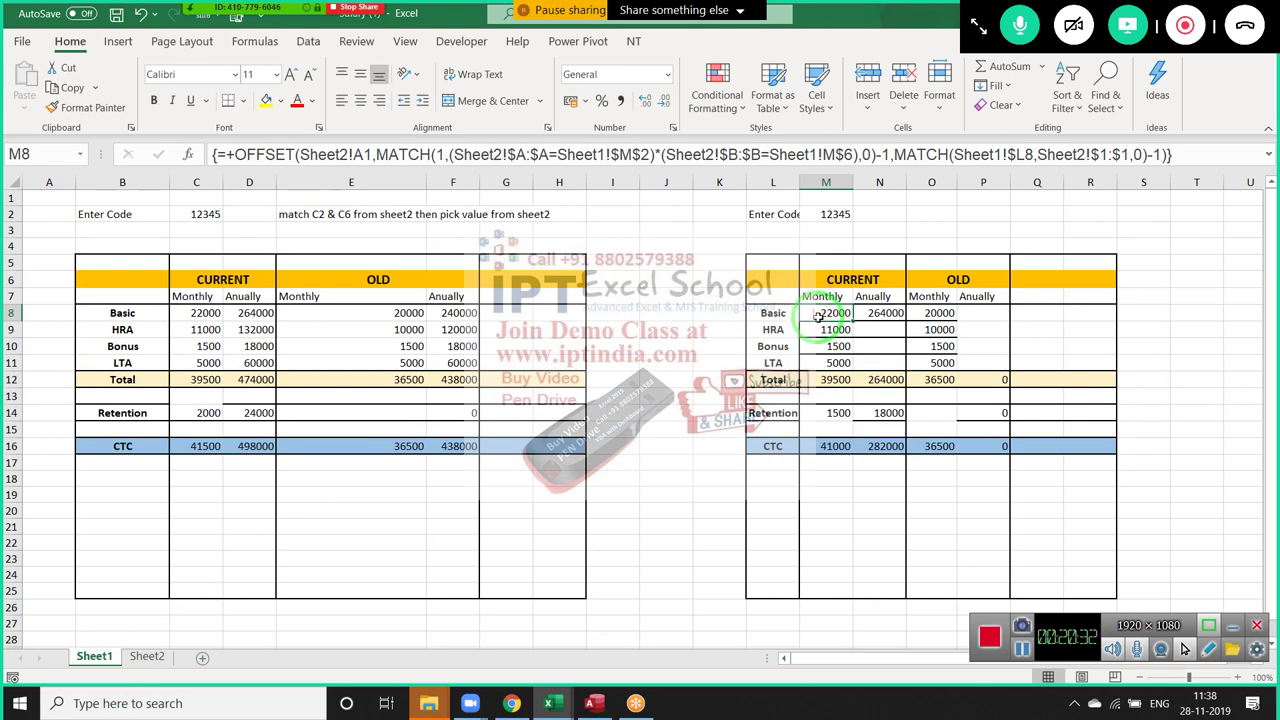
Check the LTA formula in M11 and re-enter M8's Basic formula as an array formula
{"action": "left_click", "coordinate": [826, 363]}
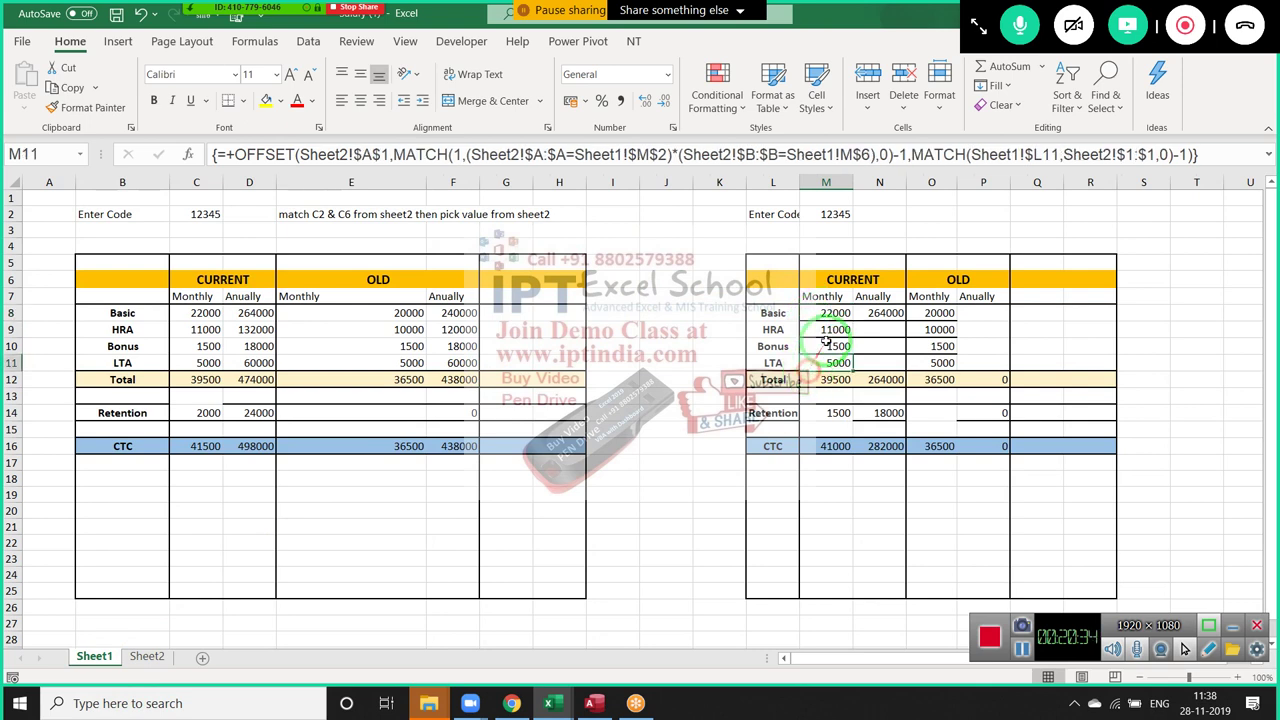
{"action": "left_click", "coordinate": [826, 313]}
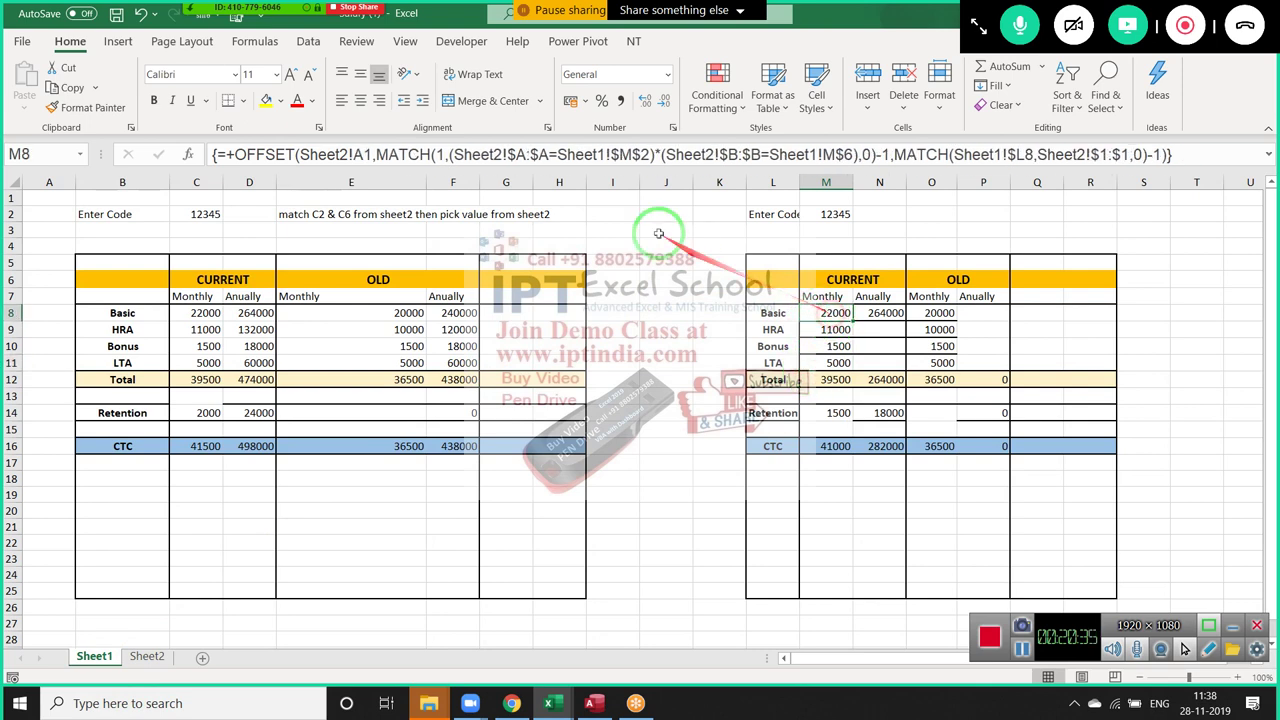
{"action": "left_click", "coordinate": [363, 154]}
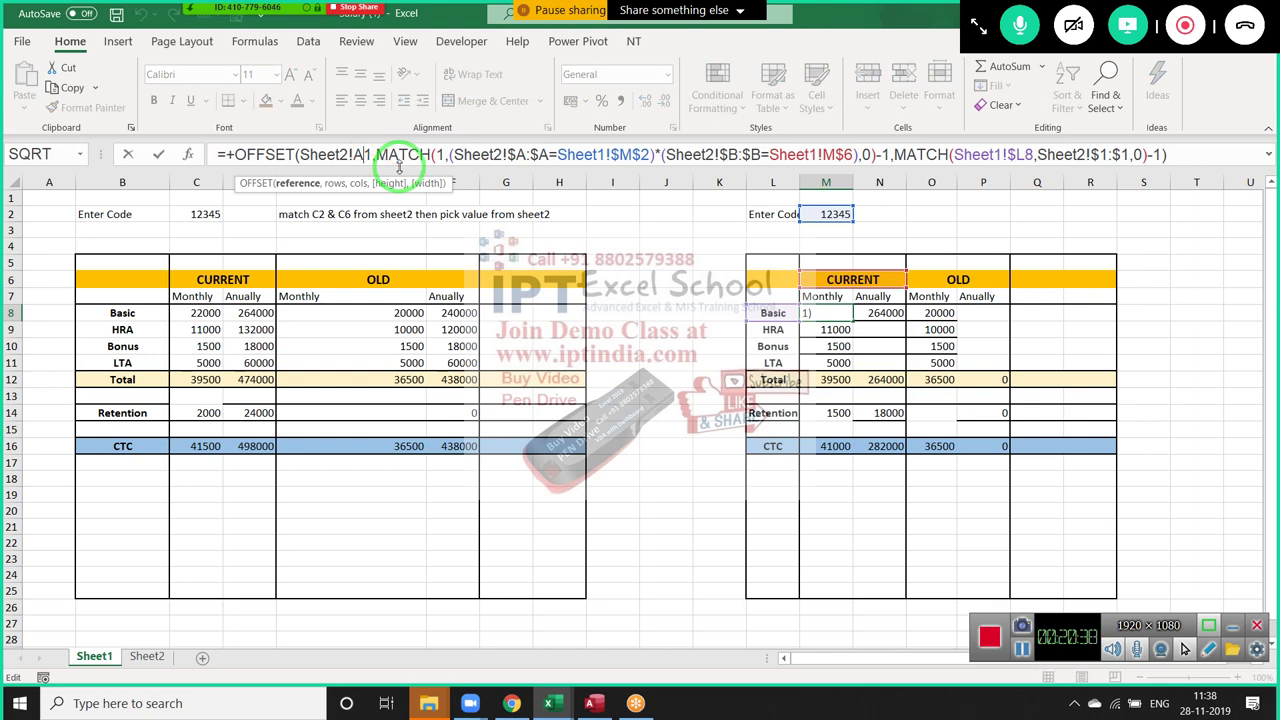
{"action": "key", "text": "ctrl+shift+Return"}
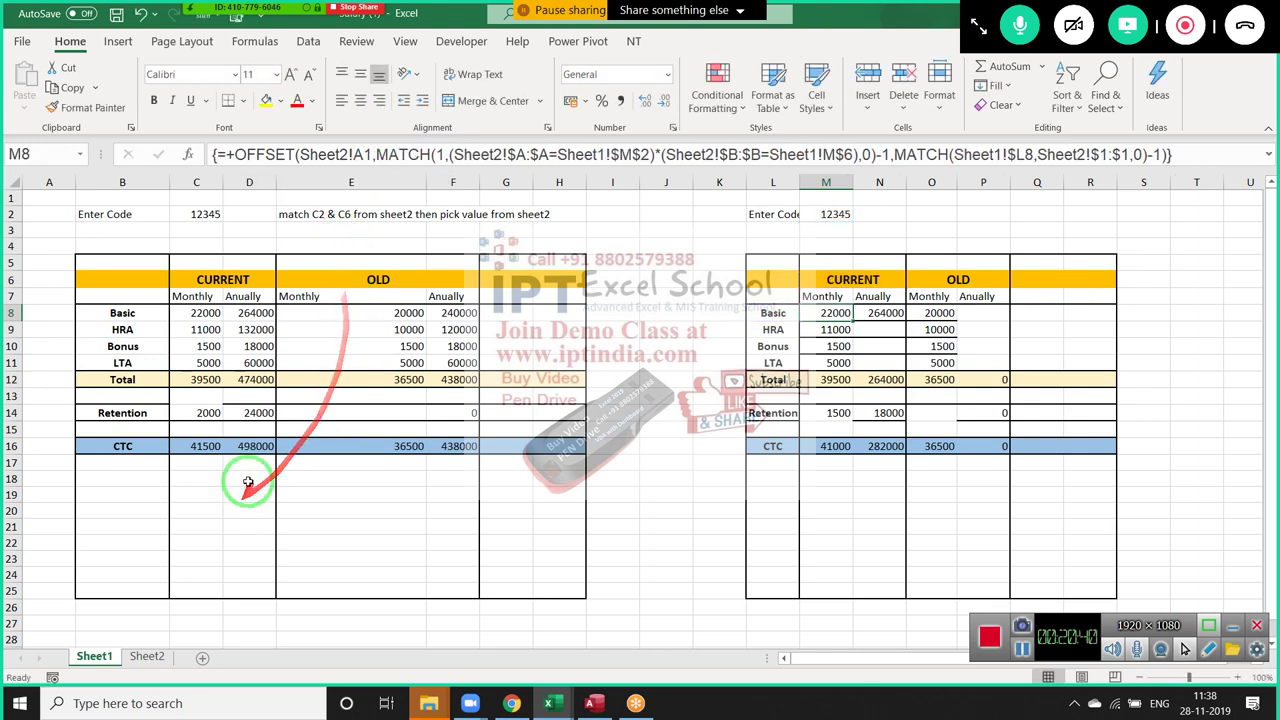
Insert a blank row above Sheet2's header row 1 and go back to Sheet1
{"action": "left_click", "coordinate": [160, 662]}
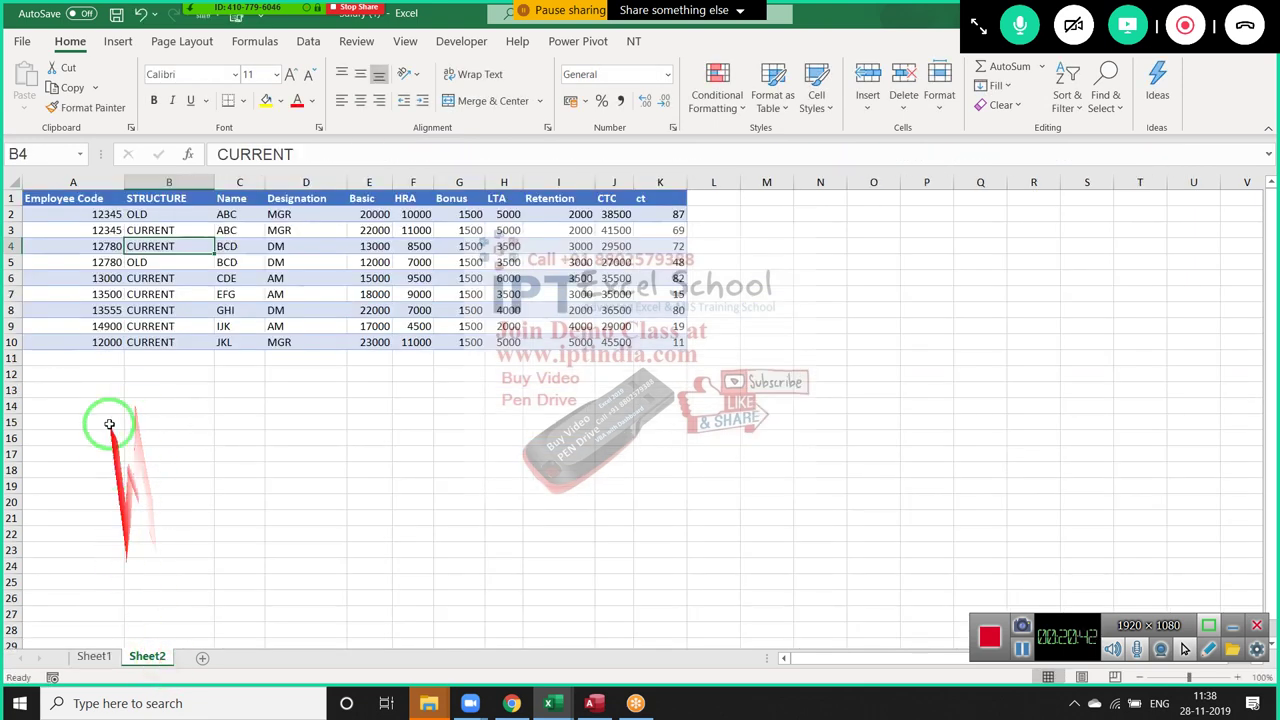
{"action": "left_click", "coordinate": [8, 198]}
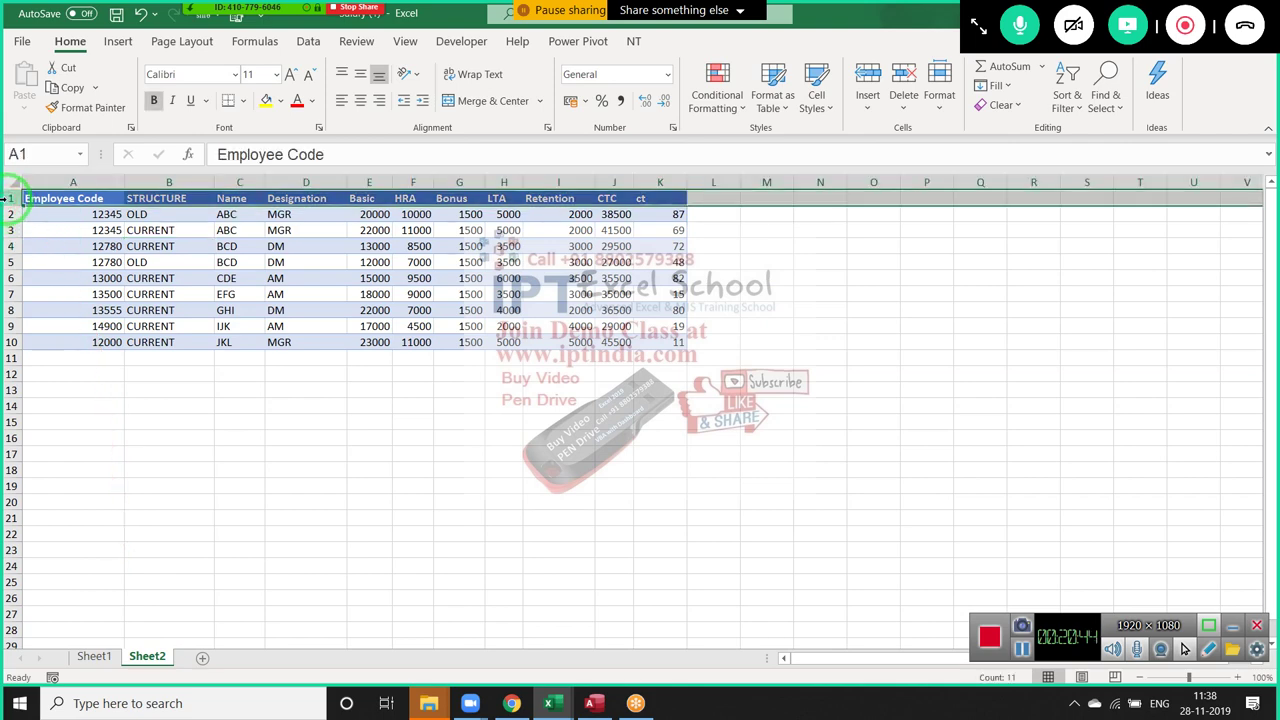
{"action": "key", "text": "ctrl+shift+plus"}
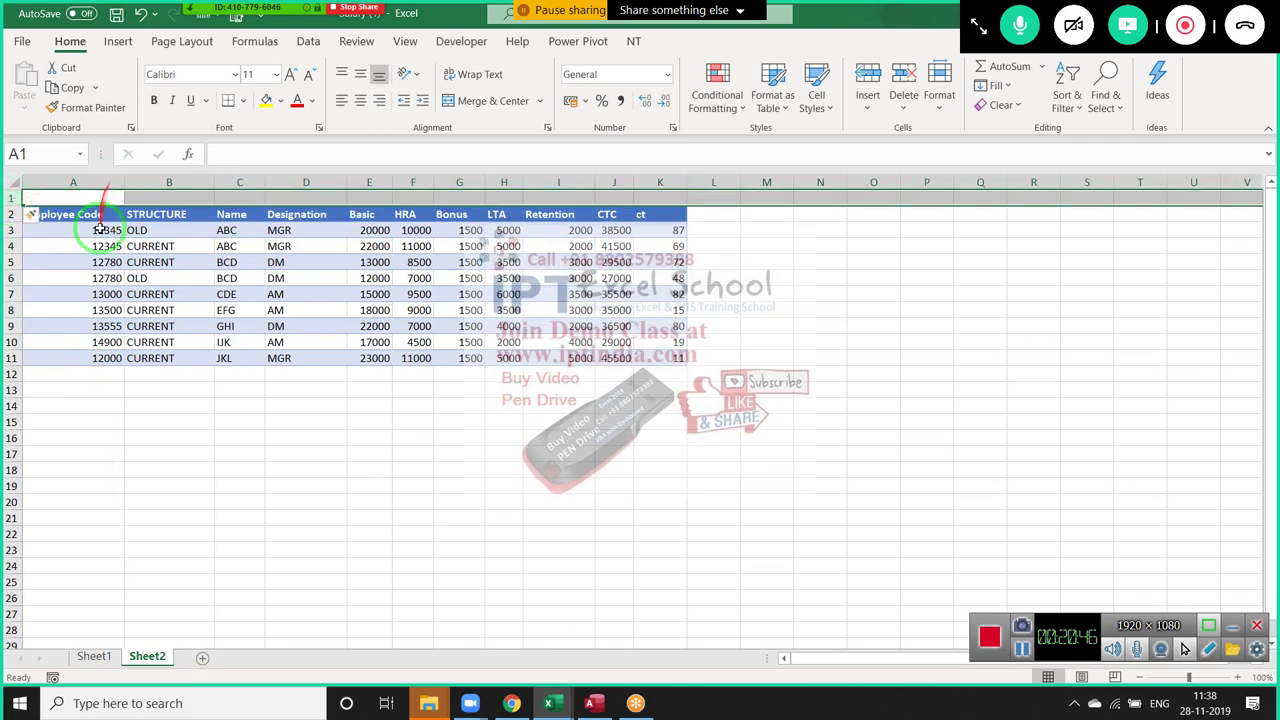
{"action": "left_click", "coordinate": [94, 656]}
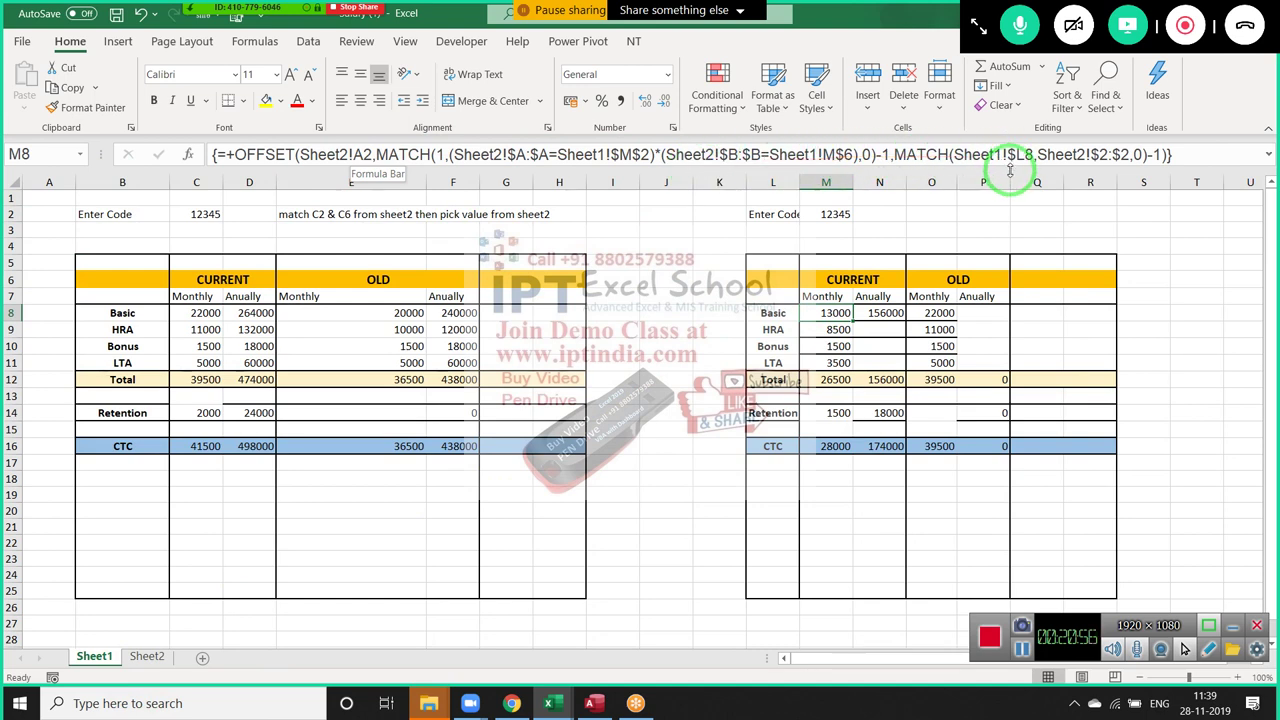
Expand the formula bar to read formulas, looking at employee code 12345 and the Basic label
{"action": "left_click_drag", "start_coordinate": [1010, 170], "coordinate": [1012, 212]}
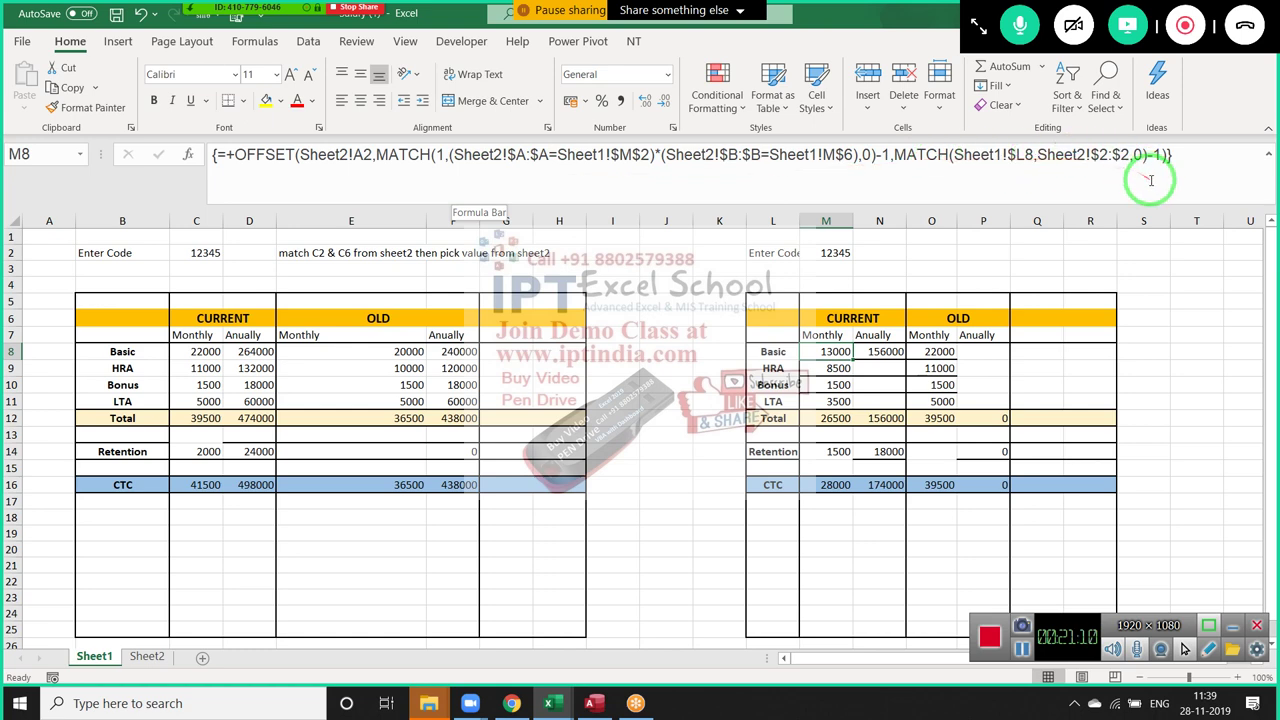
{"action": "left_click", "coordinate": [203, 252]}
{"action": "left_click", "coordinate": [132, 358]}
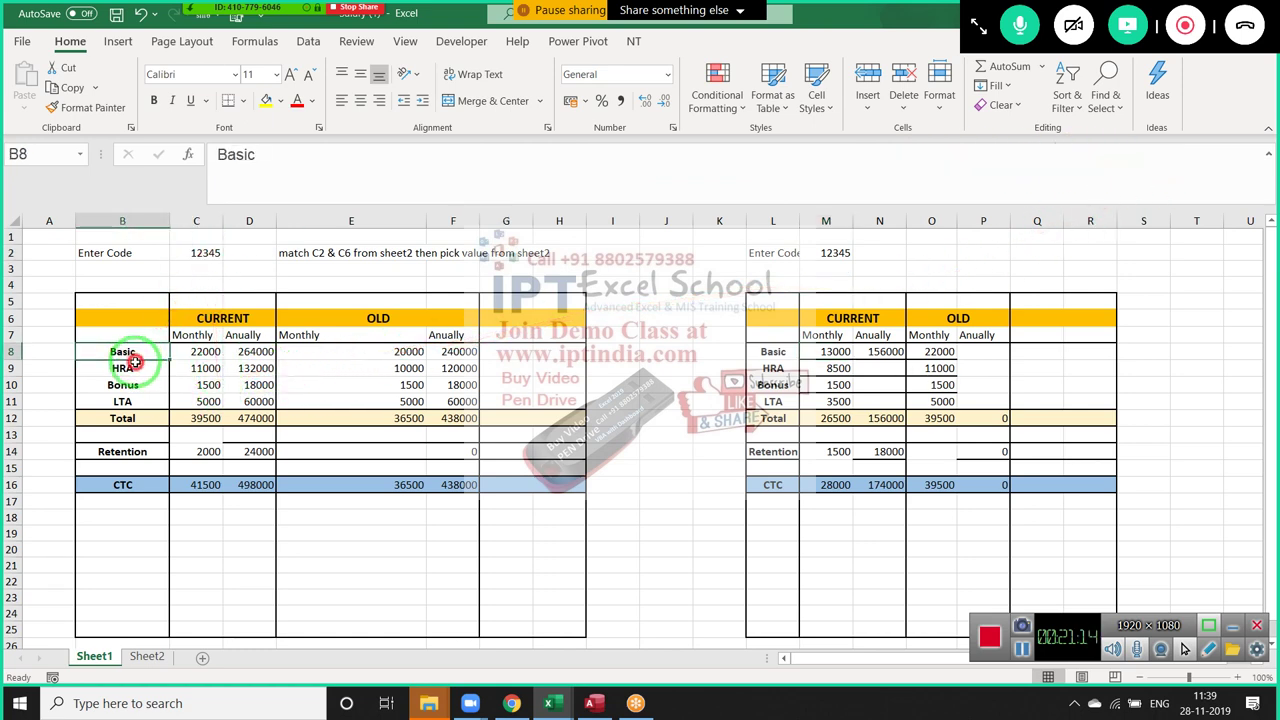
On Sheet2, examine employee codes like 12780 and the OLD/CURRENT entries in the STRUCTURE column
{"action": "left_click", "coordinate": [147, 656]}
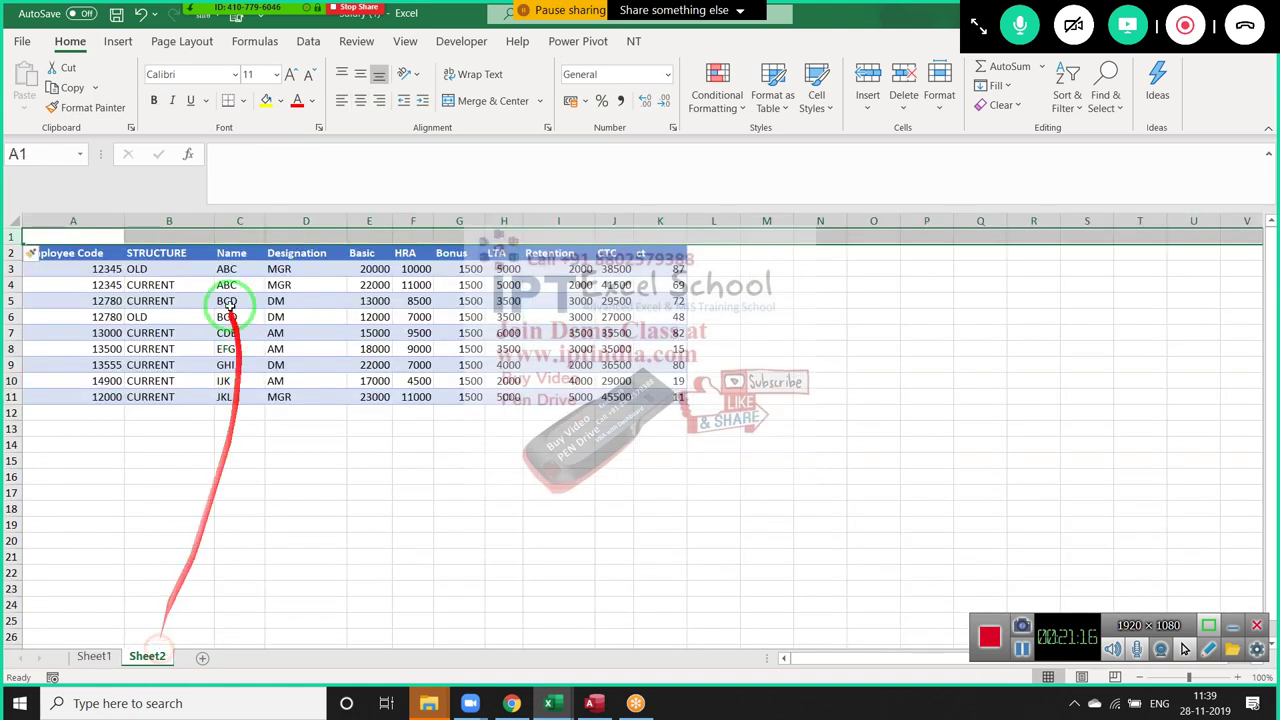
{"action": "left_click", "coordinate": [155, 268]}
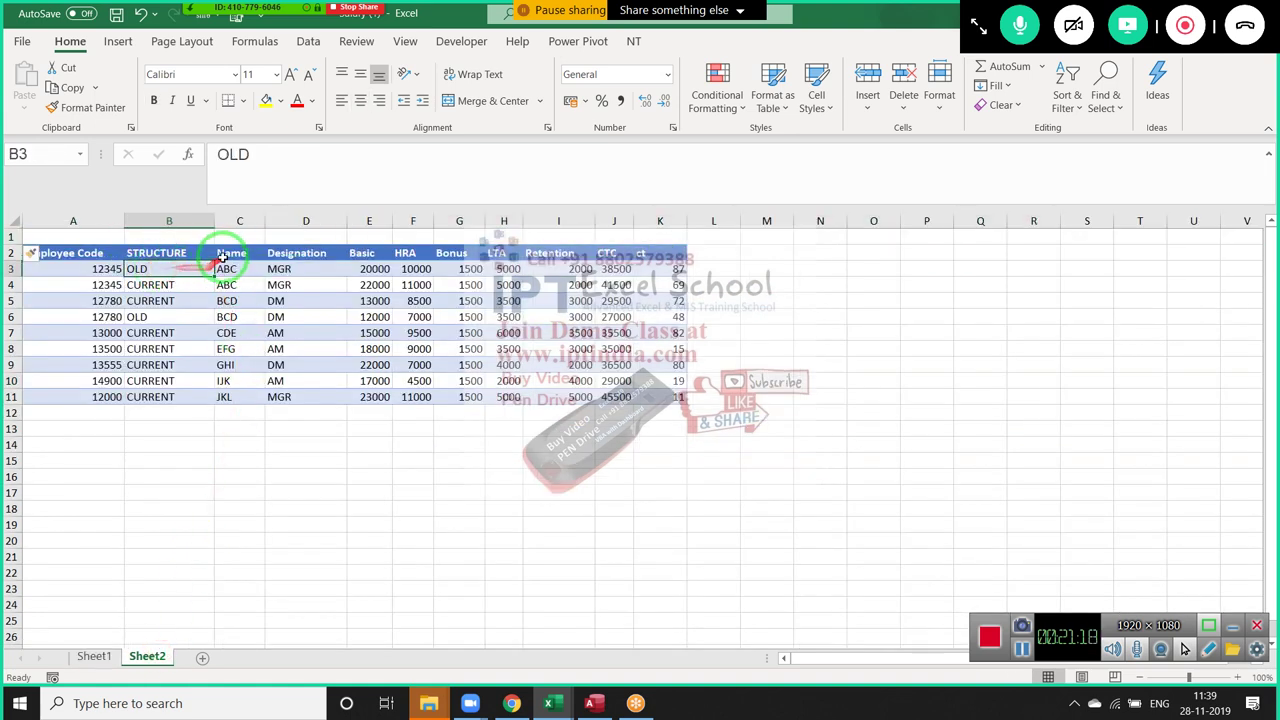
{"action": "left_click", "coordinate": [95, 299]}
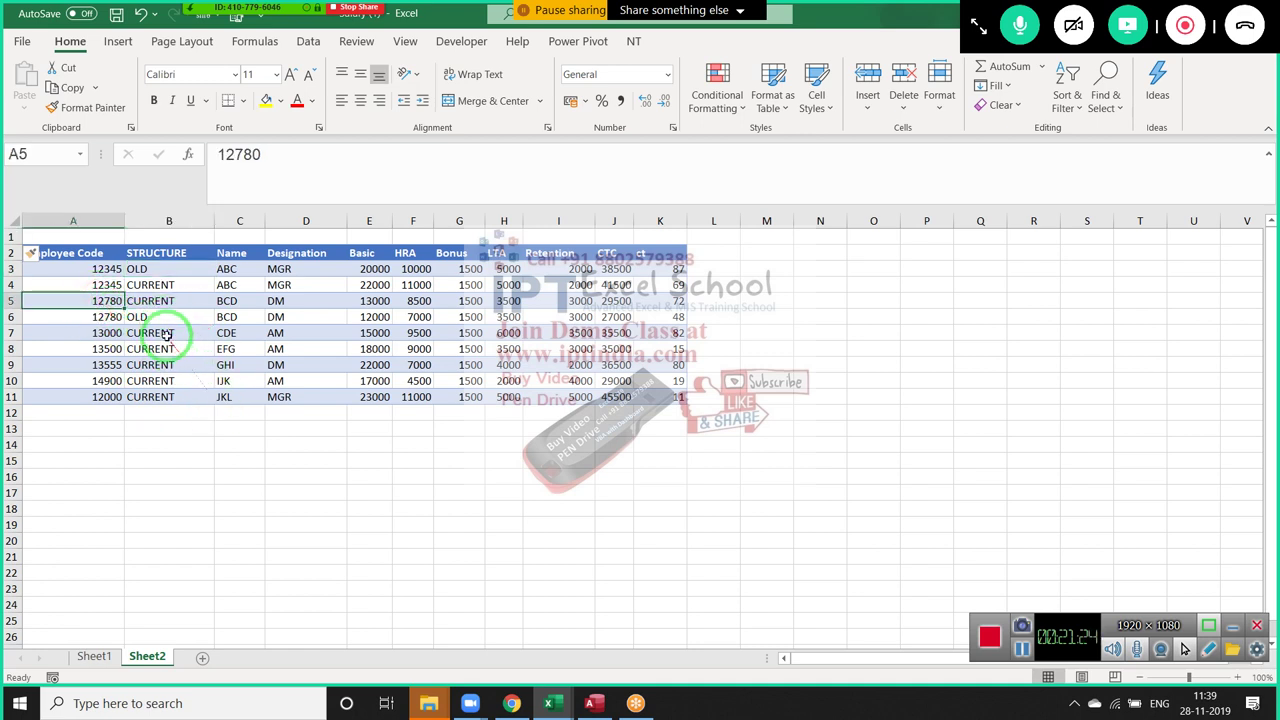
{"action": "left_click", "coordinate": [162, 318]}
{"action": "left_click_drag", "start_coordinate": [160, 253], "coordinate": [168, 397]}
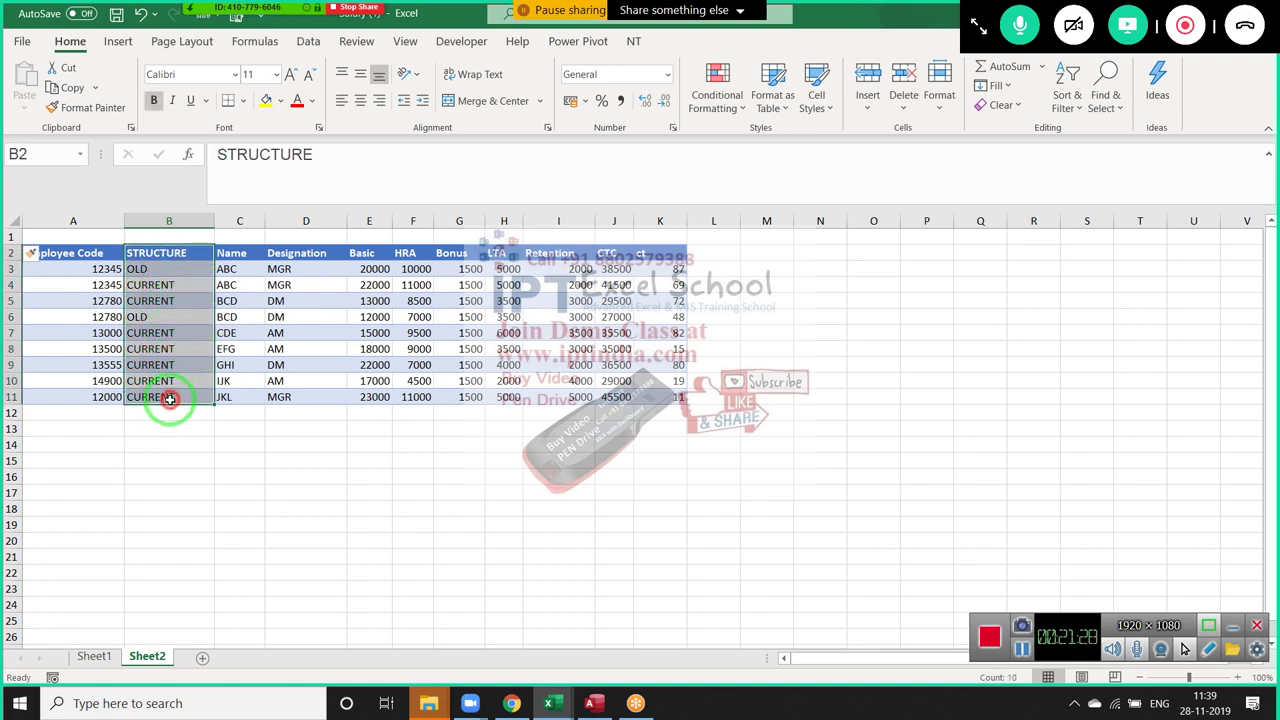
{"action": "left_click", "coordinate": [256, 336]}
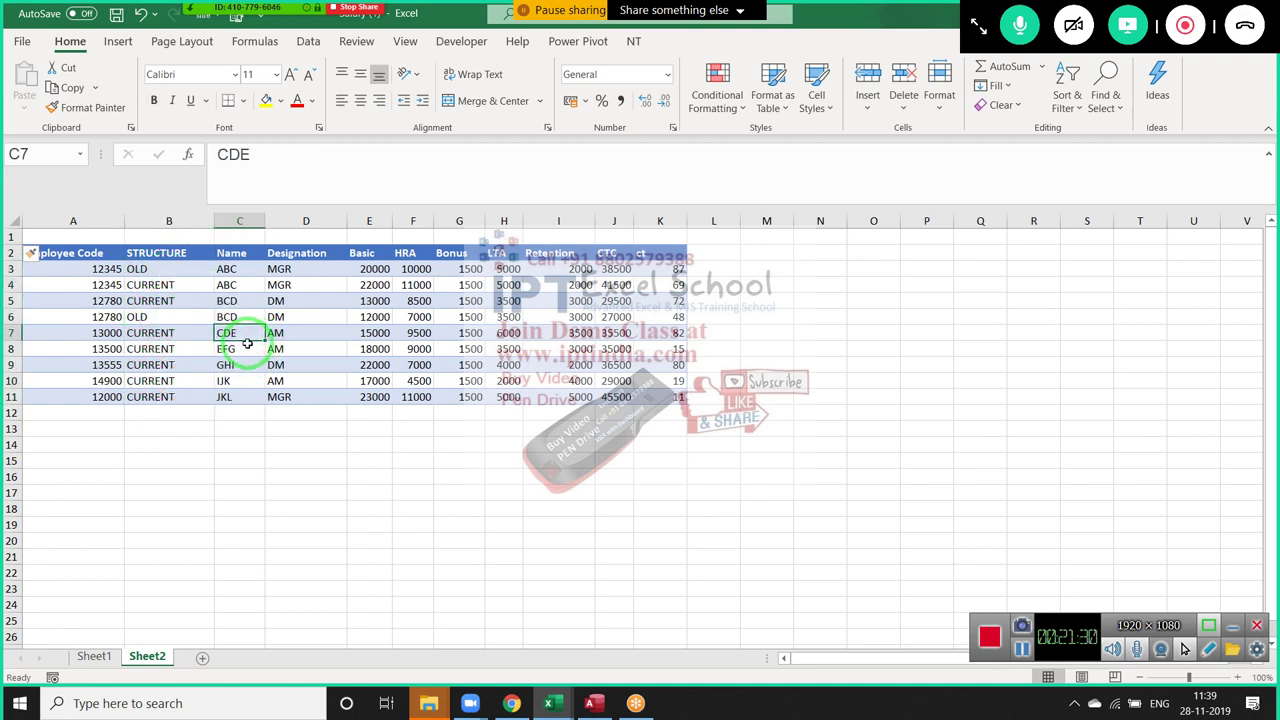
{"action": "left_click", "coordinate": [172, 320]}
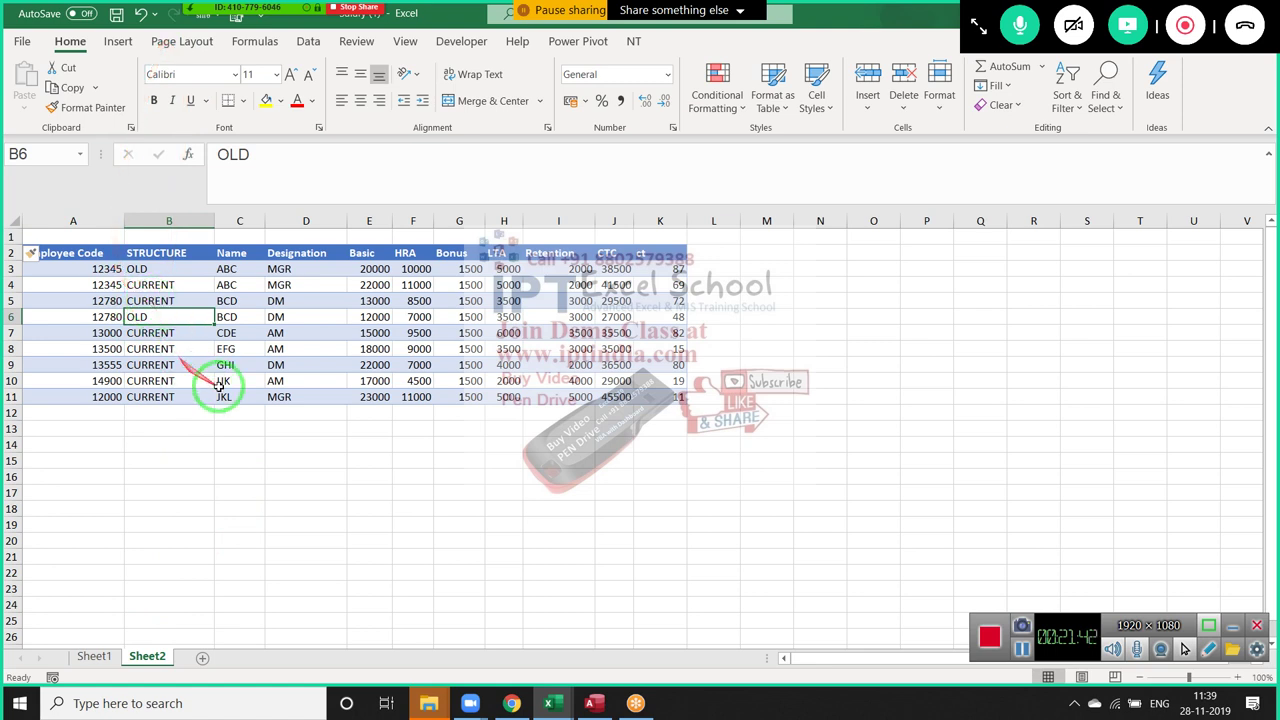
Copy Sheet2's employee data table and paste it at A1 of a new Sheet3
{"action": "left_click", "coordinate": [170, 365]}
{"action": "left_click_drag", "start_coordinate": [95, 253], "coordinate": [661, 398]}
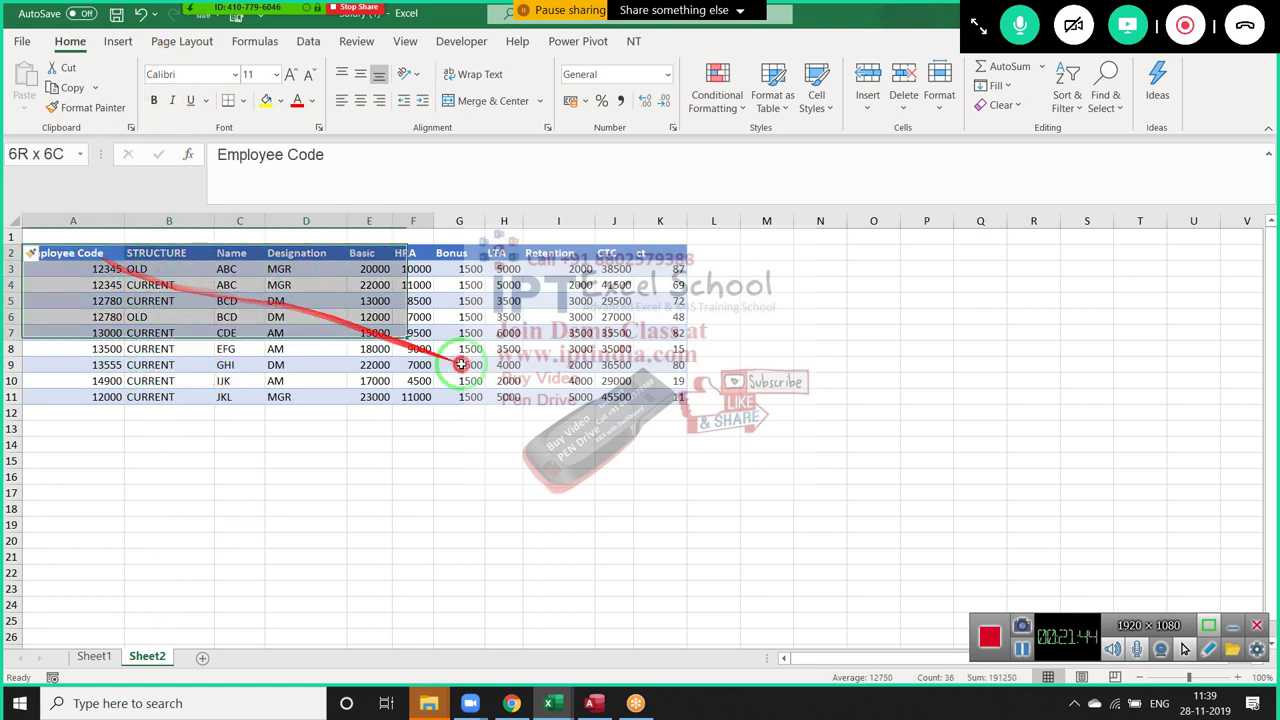
{"action": "key", "text": "ctrl+c"}
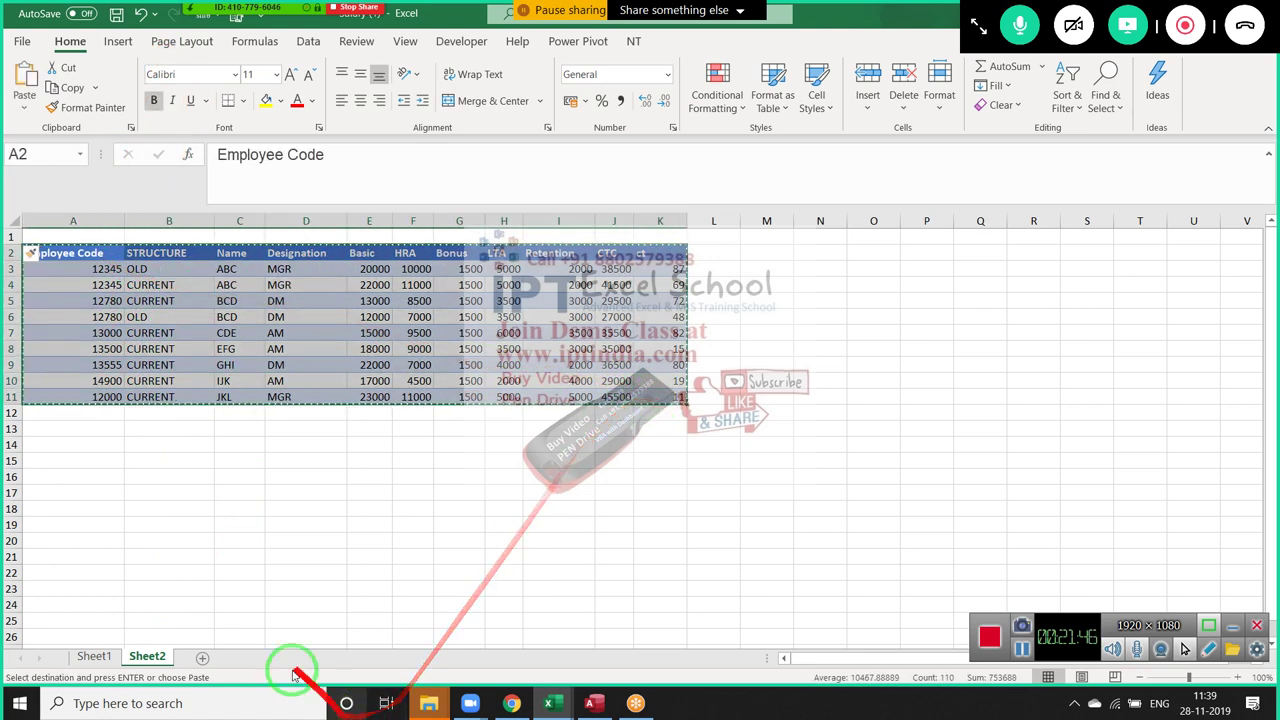
{"action": "left_click", "coordinate": [202, 659]}
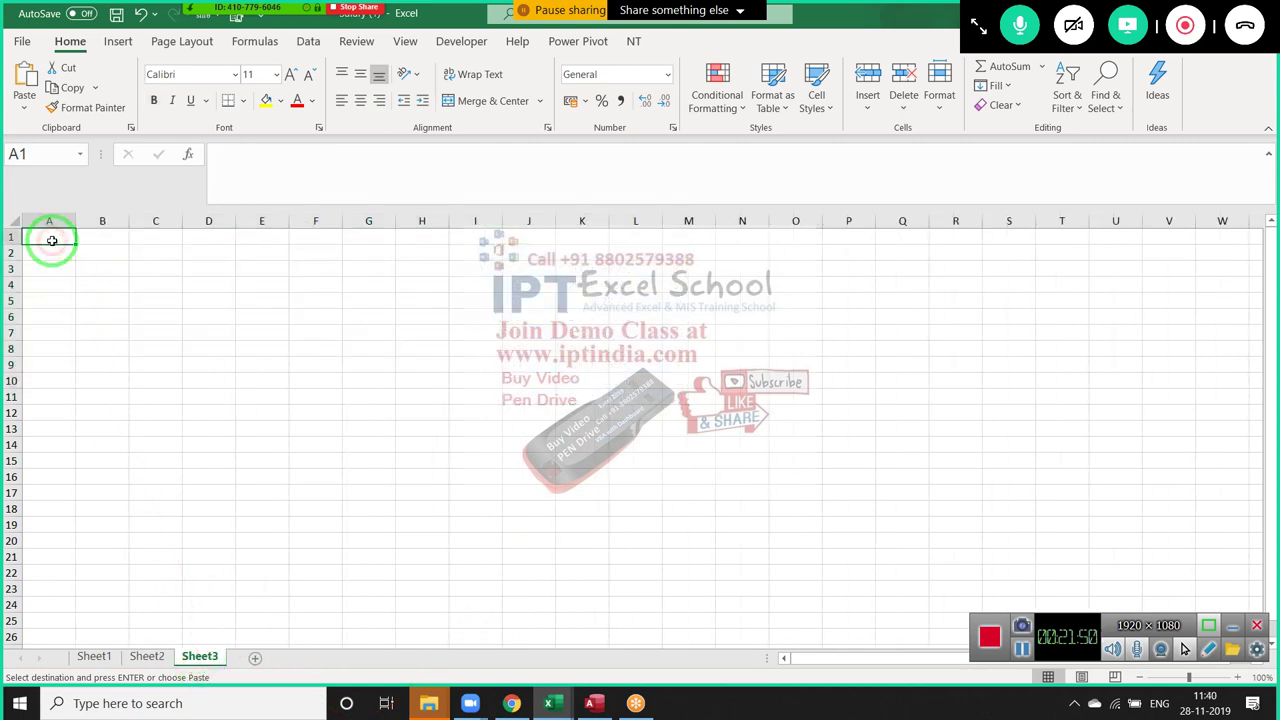
{"action": "key", "text": "ctrl+v"}
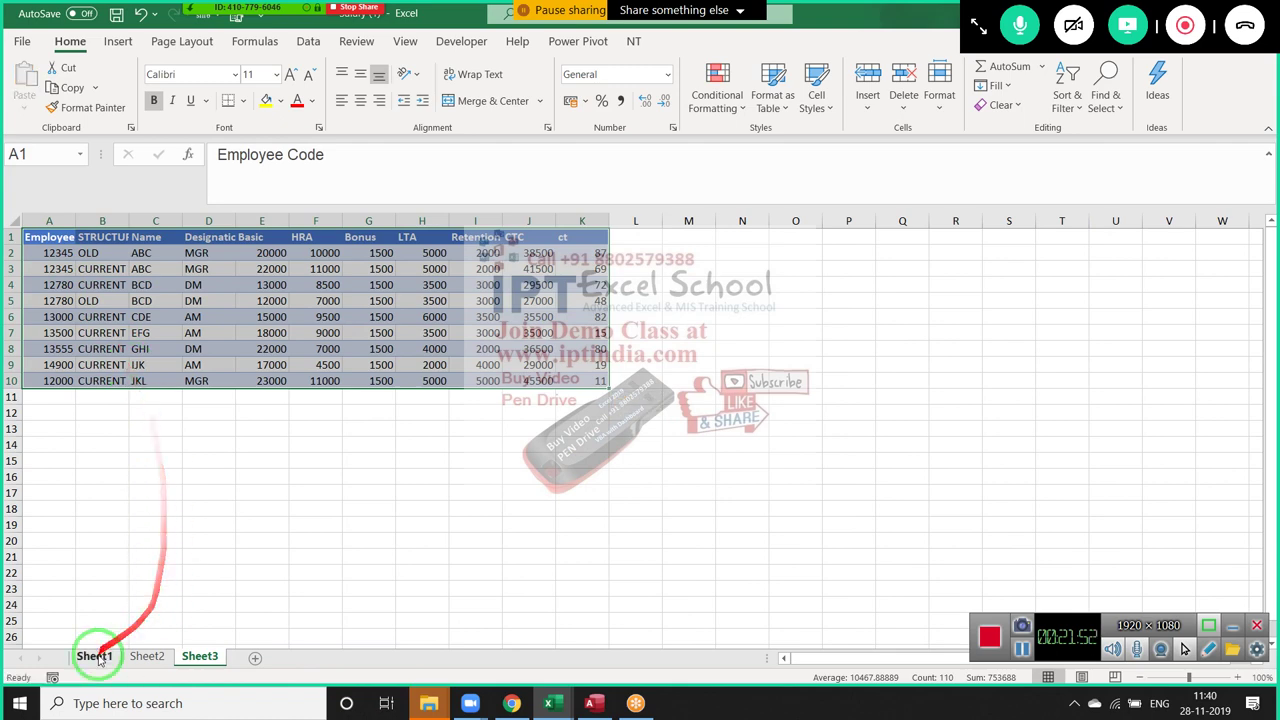
Duplicate the Sheet1 salary comparison, move the copy after Sheet2, and rename it New
{"action": "left_click", "coordinate": [95, 657]}
{"action": "left_click_drag", "start_coordinate": [97, 660], "coordinate": [145, 652]}
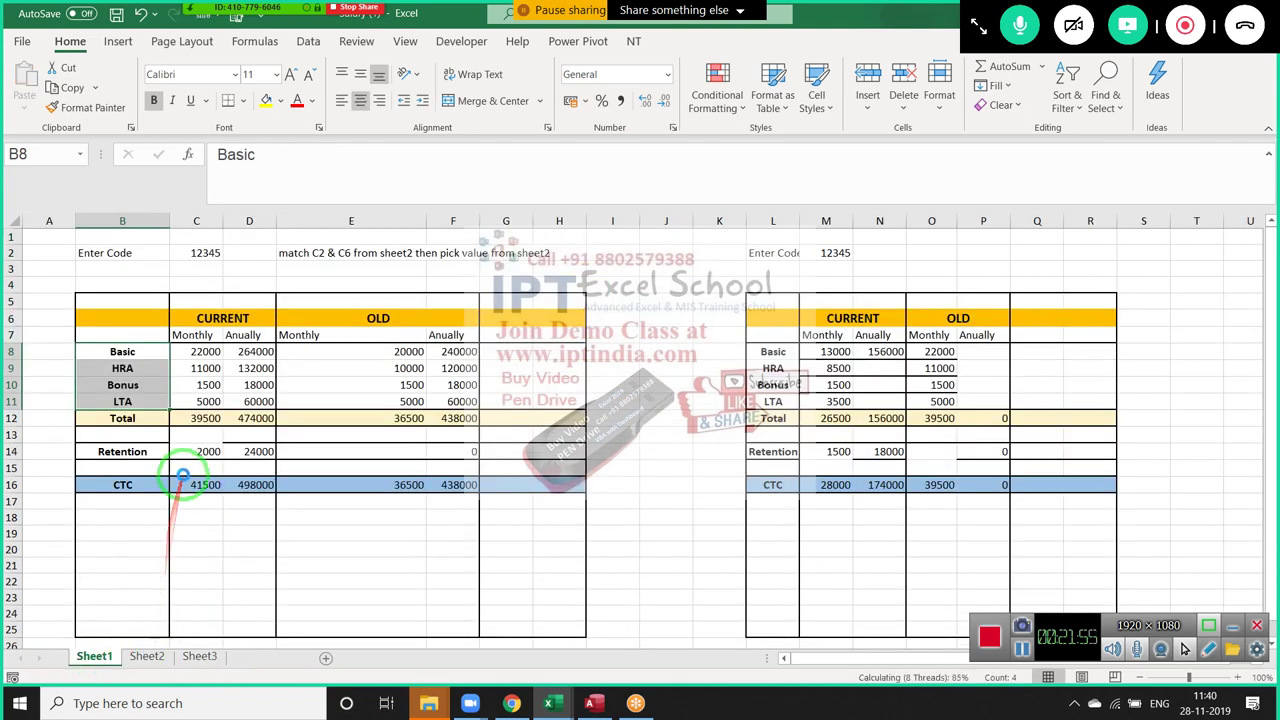
{"action": "left_click", "coordinate": [217, 657]}
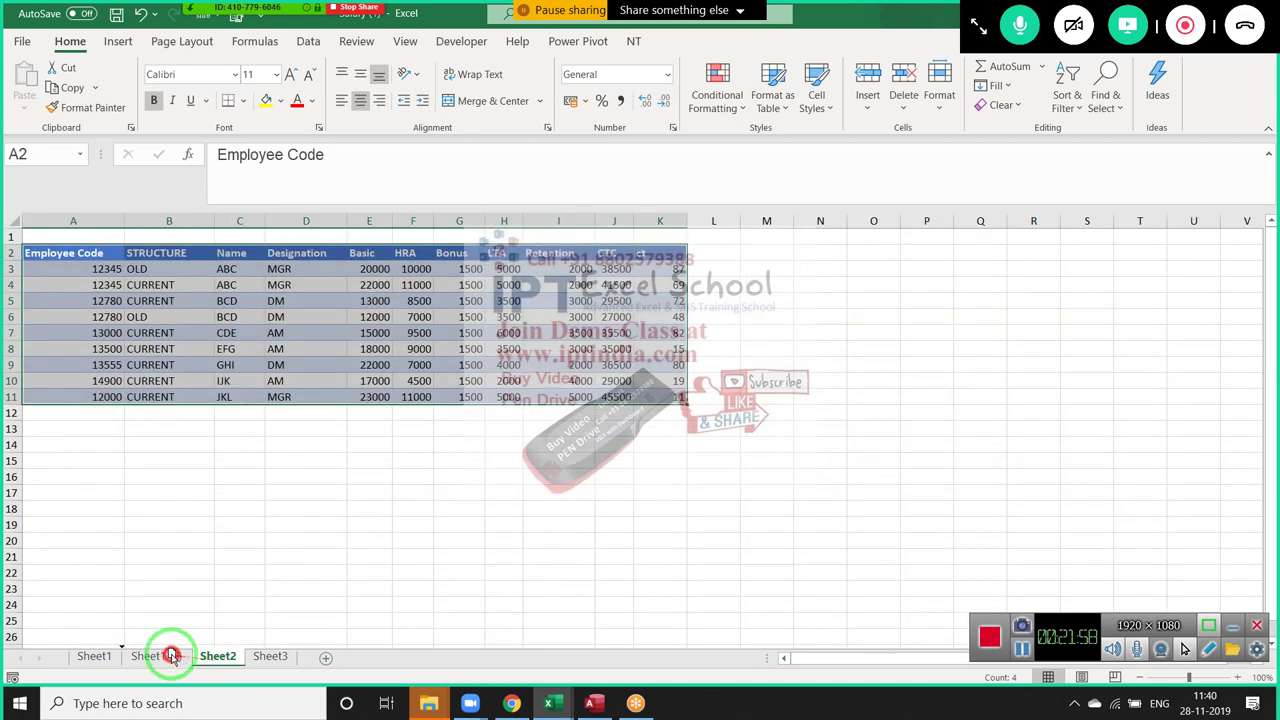
{"action": "left_click_drag", "start_coordinate": [141, 648], "coordinate": [232, 662]}
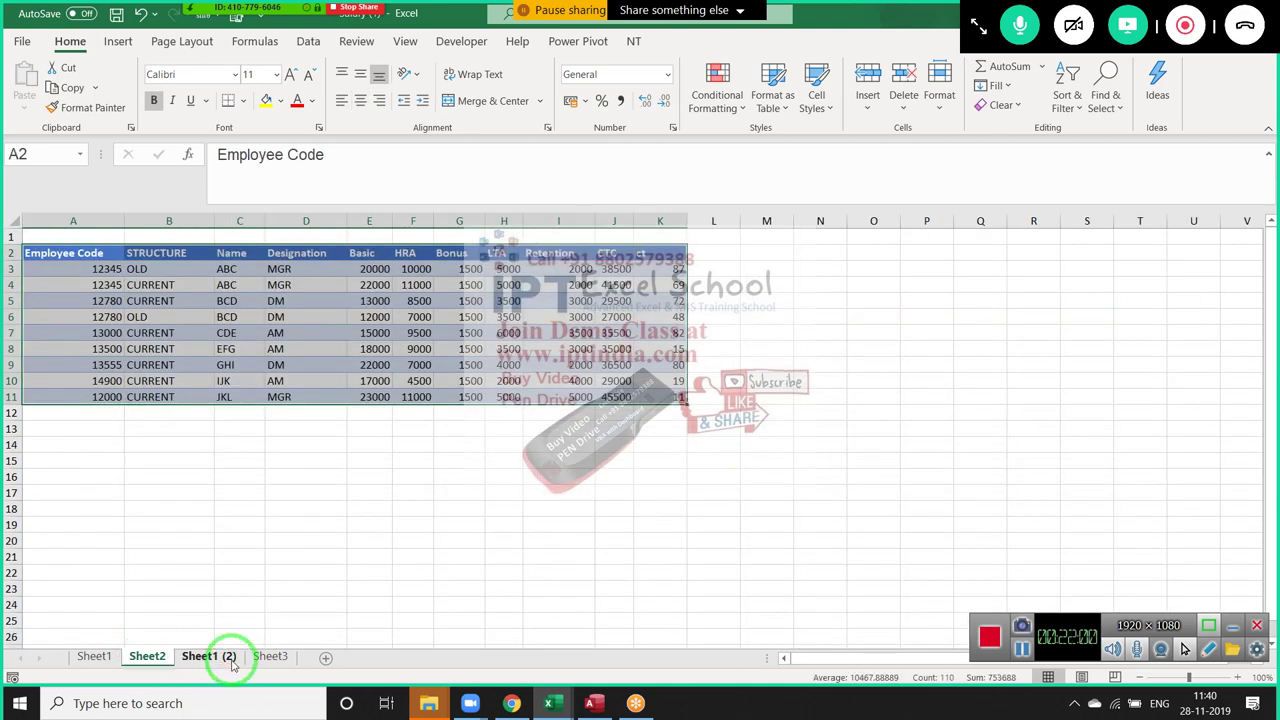
{"action": "left_click", "coordinate": [228, 660]}
{"action": "double_click", "coordinate": [228, 657]}
{"action": "type", "text": "New"}
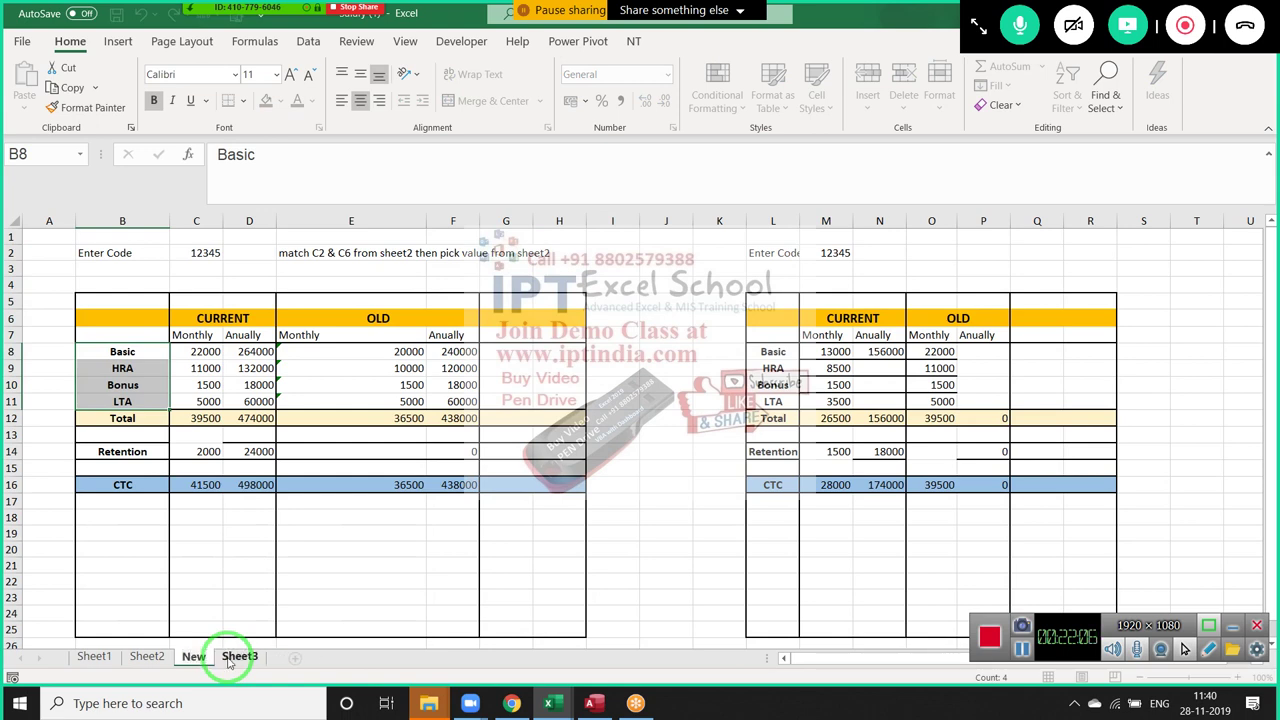
On the New sheet, clear the Basic-to-LTA lookup values and the C14 Retention value
{"action": "left_click", "coordinate": [204, 351]}
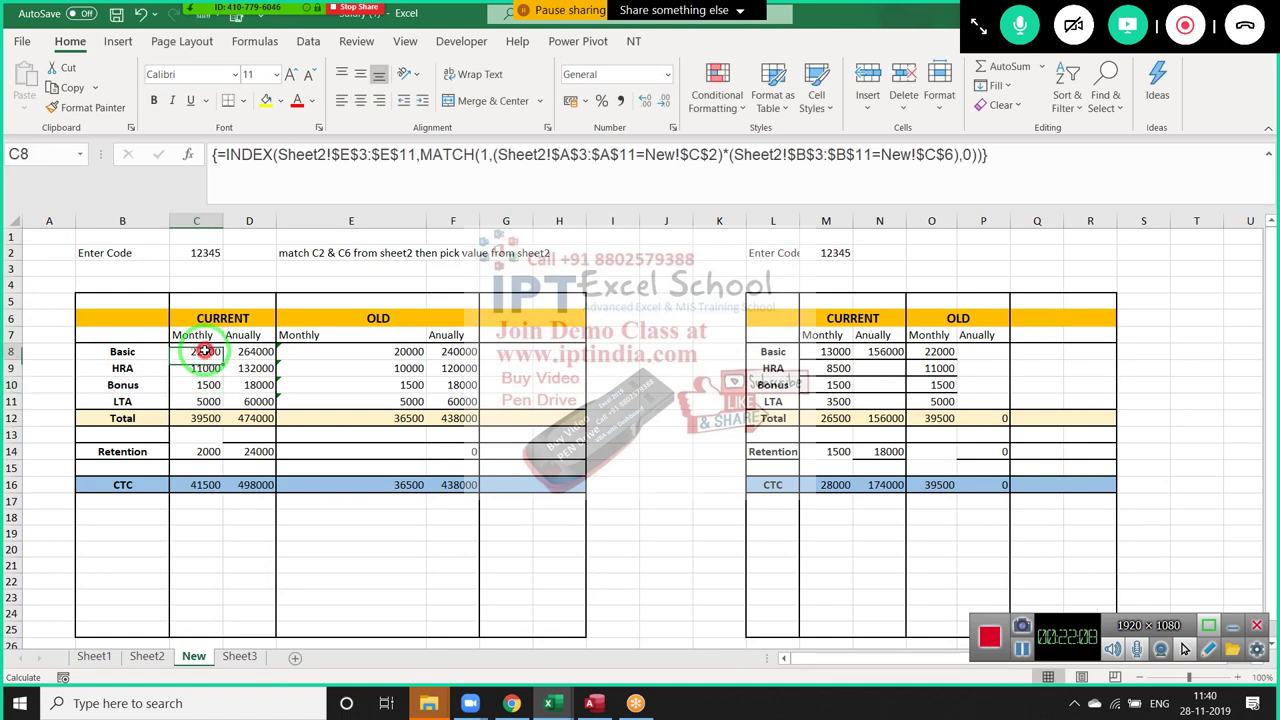
{"action": "mouse_move", "coordinate": [204, 351]}
{"action": "left_mouse_down"}
{"action": "mouse_move", "coordinate": [244, 409]}
{"action": "mouse_move", "coordinate": [393, 355]}
{"action": "mouse_move", "coordinate": [453, 401]}
{"action": "left_mouse_up"}
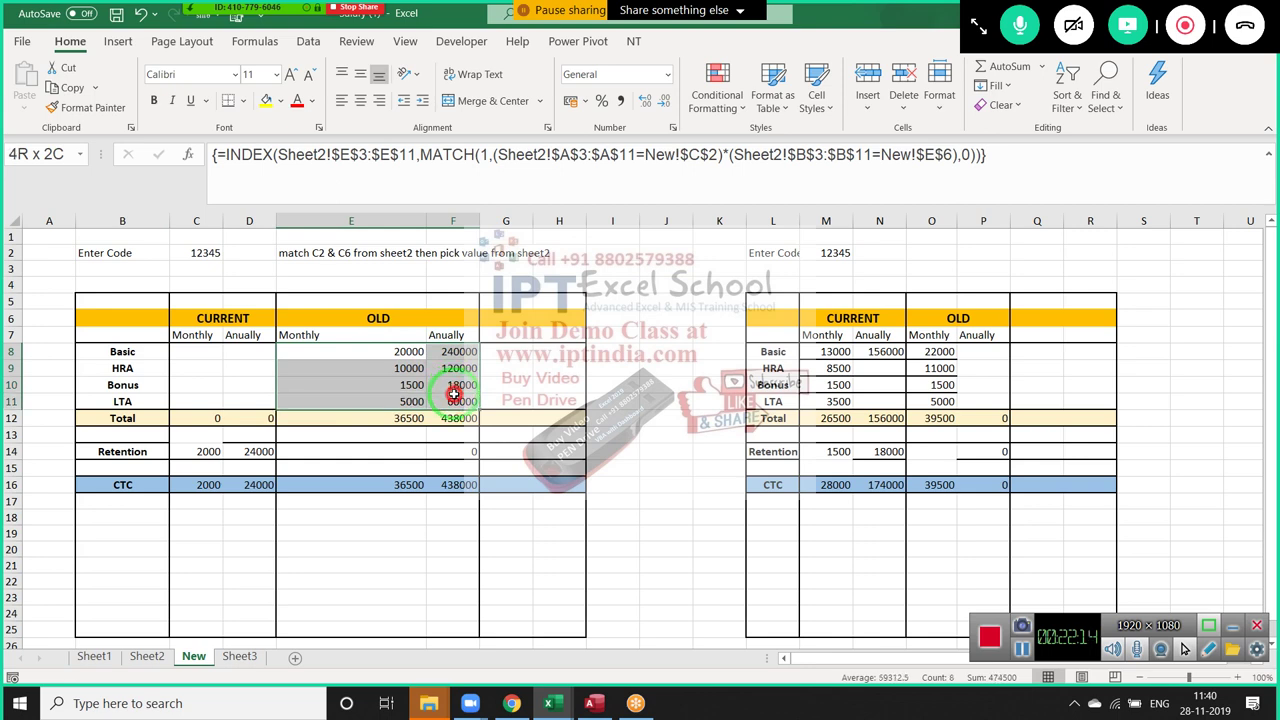
{"action": "key", "text": "Delete"}
{"action": "left_click", "coordinate": [210, 451]}
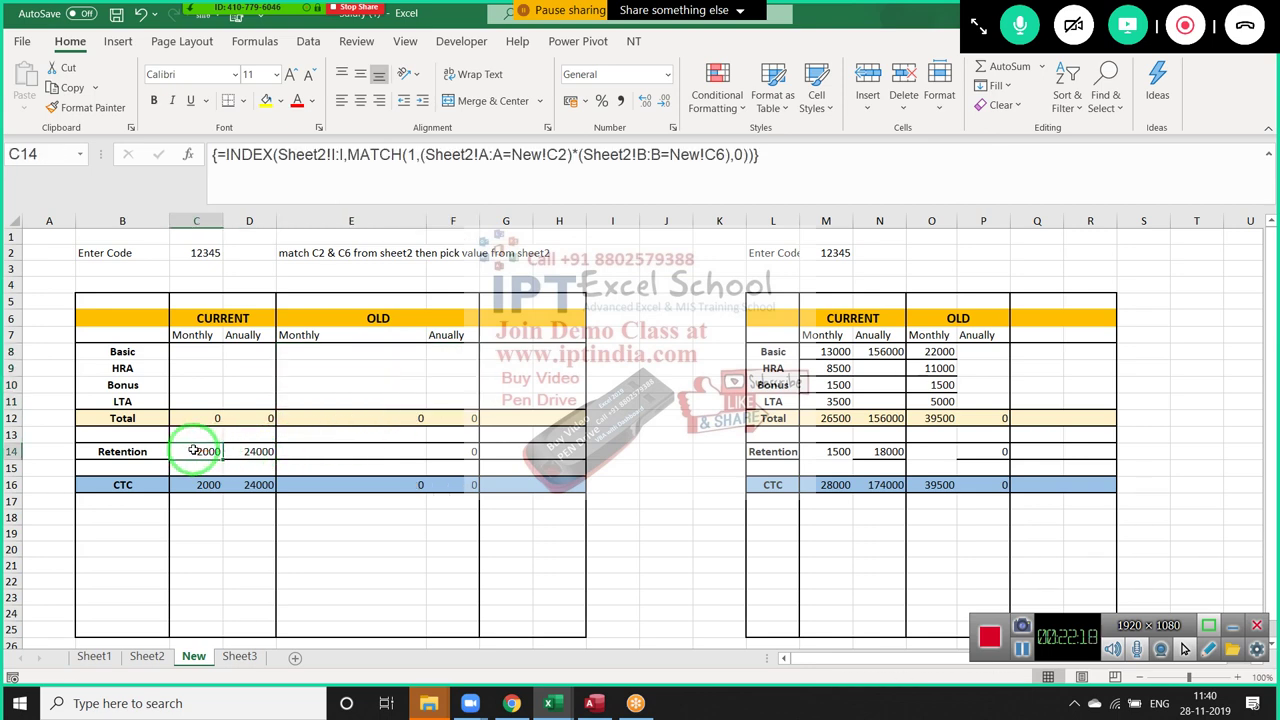
{"action": "key", "text": "Delete"}
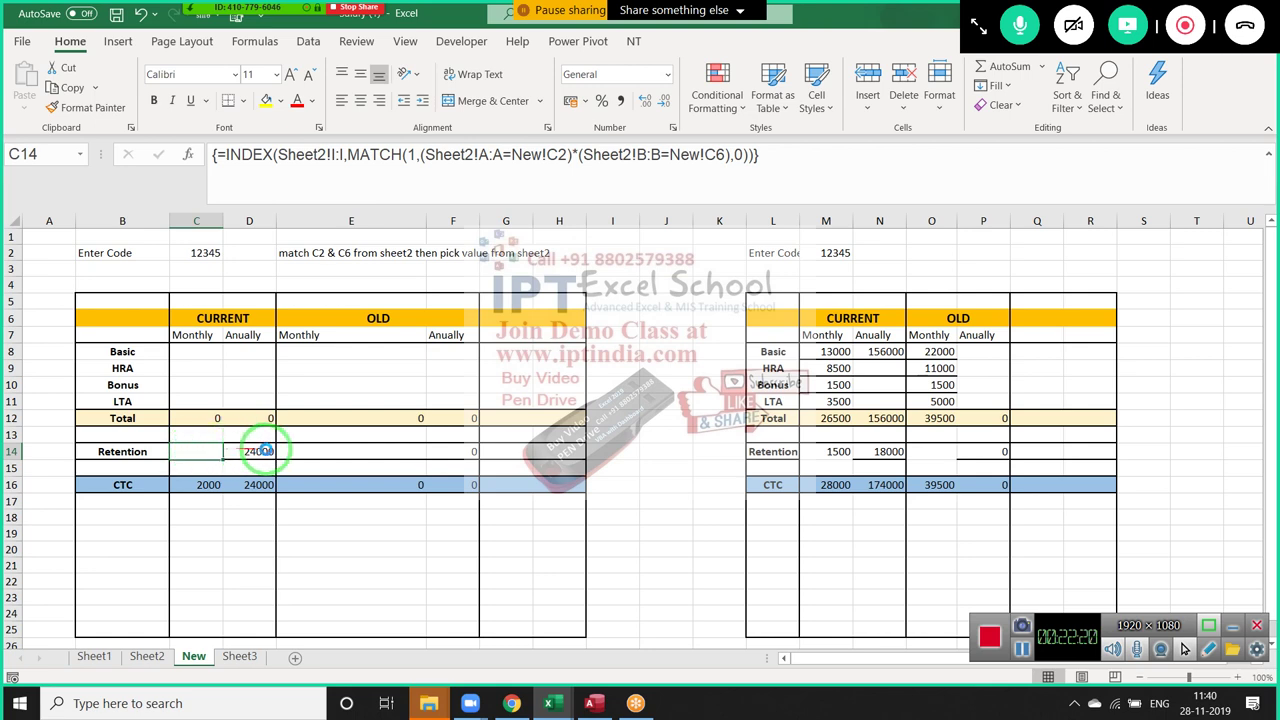
{"action": "left_click", "coordinate": [258, 451]}
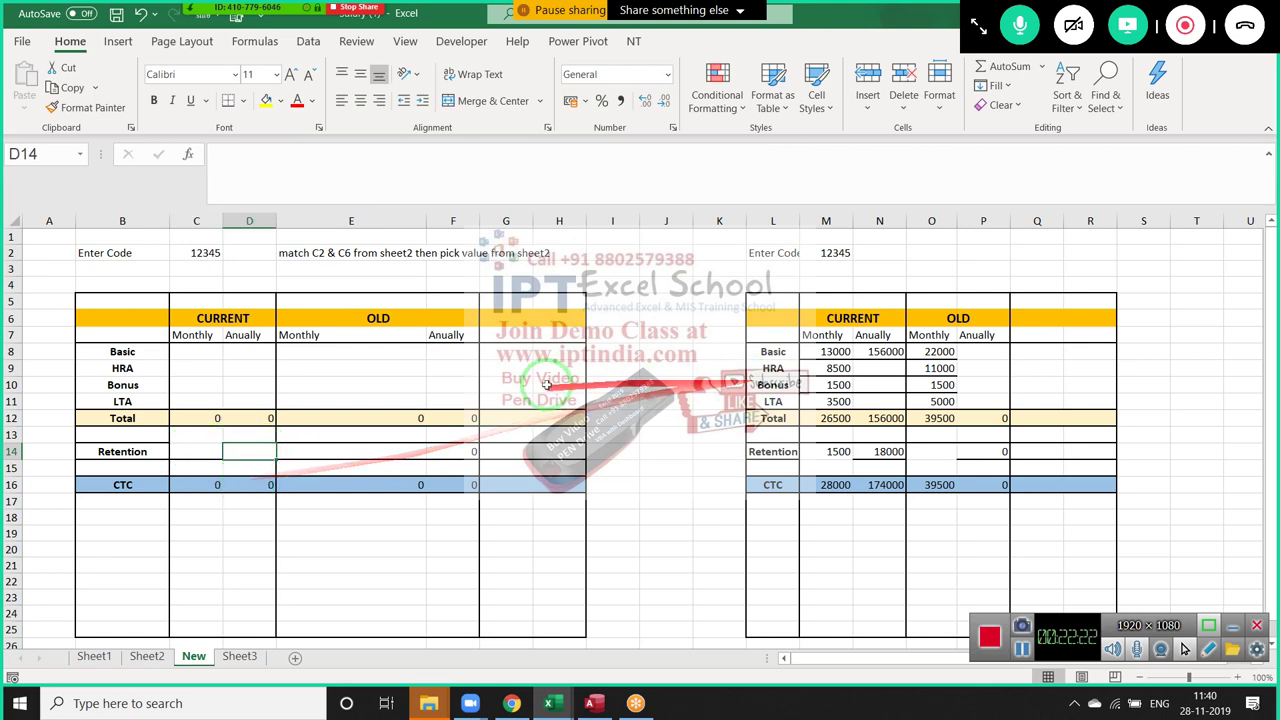
Review the cleared New sheet cells alongside the copied employee data on Sheet3
{"action": "left_click", "coordinate": [272, 367]}
{"action": "left_click", "coordinate": [196, 351]}
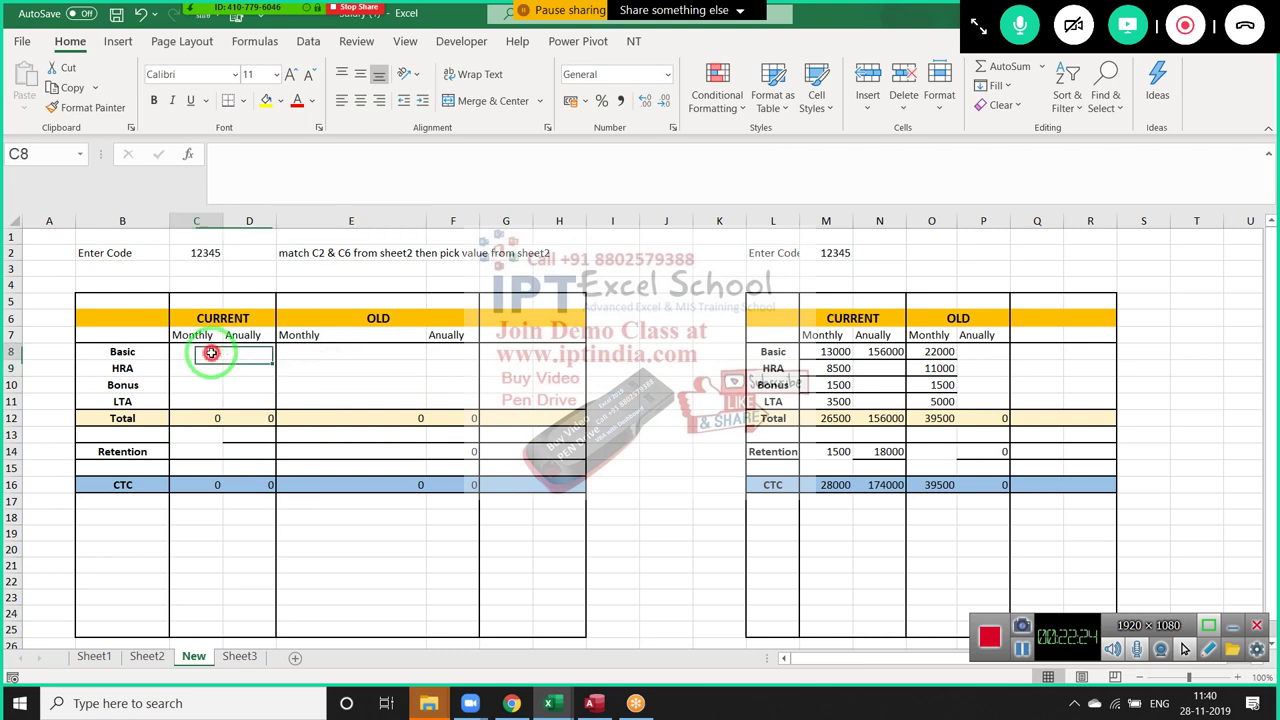
{"action": "left_click_drag", "start_coordinate": [196, 350], "coordinate": [257, 454]}
{"action": "left_click", "coordinate": [239, 656]}
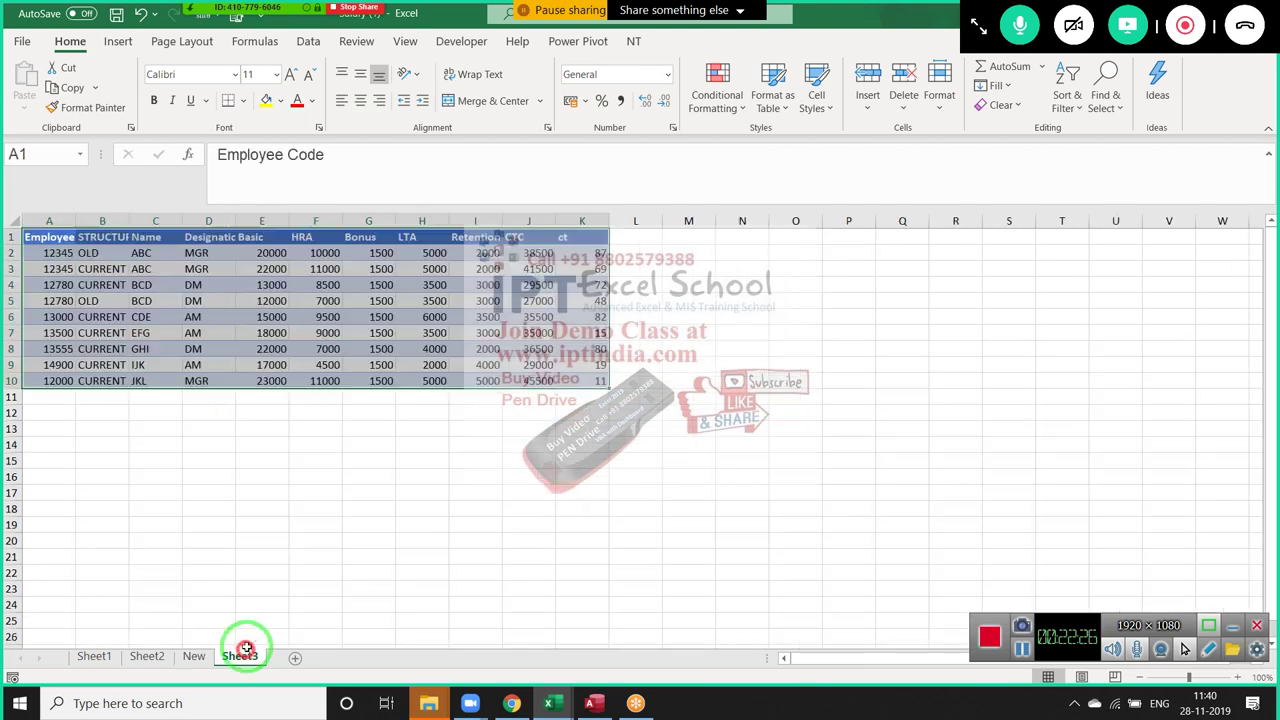
{"action": "left_click", "coordinate": [205, 386]}
{"action": "left_click", "coordinate": [194, 656]}
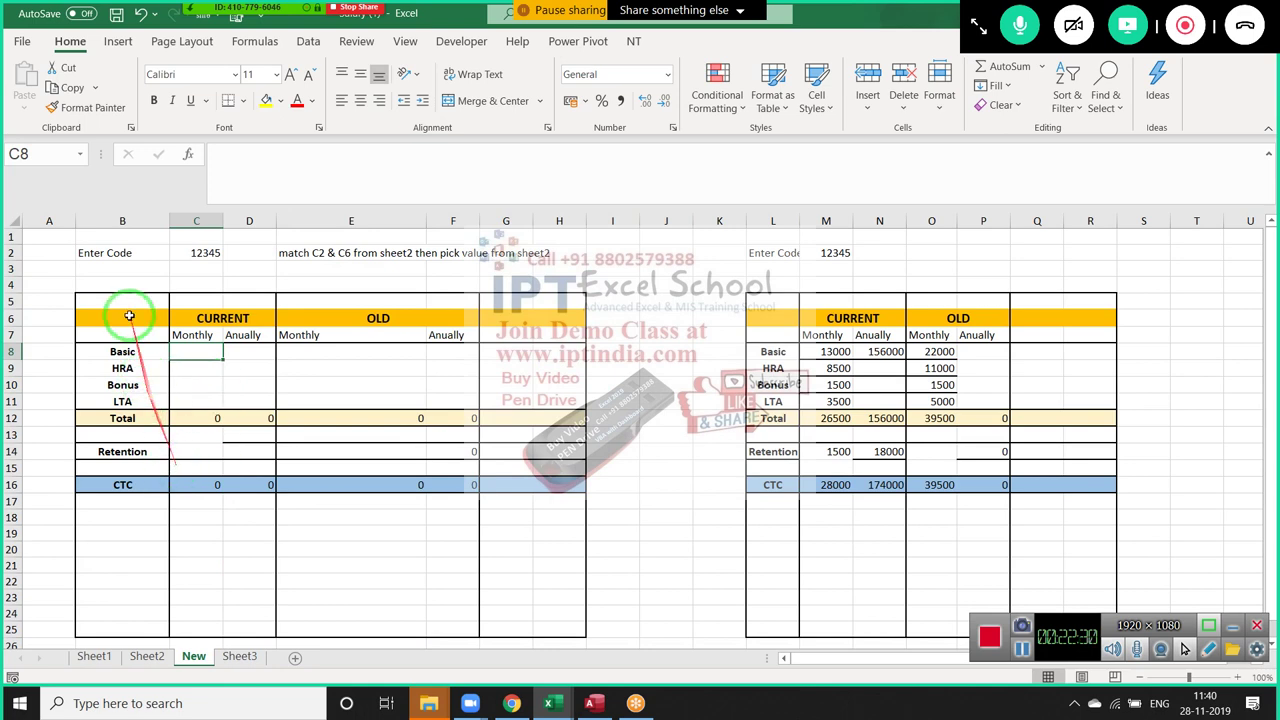
{"action": "left_click", "coordinate": [190, 251]}
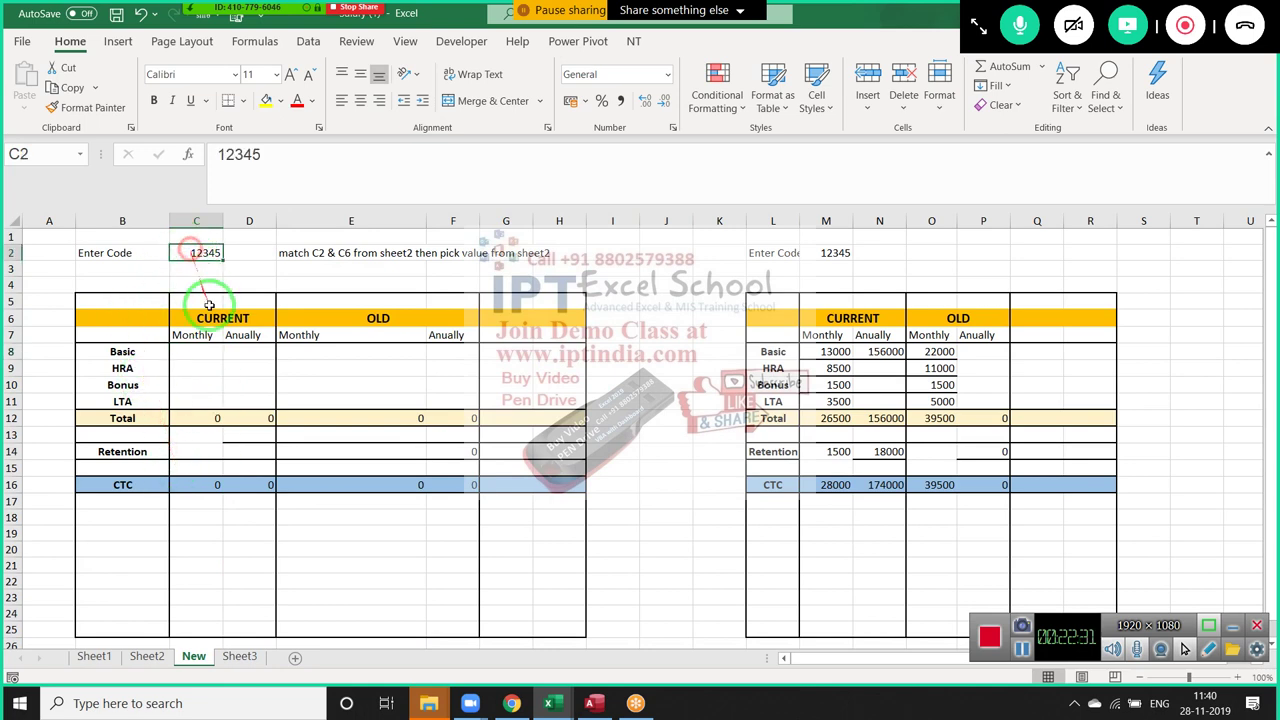
{"action": "left_click", "coordinate": [373, 320]}
{"action": "left_click", "coordinate": [368, 372]}
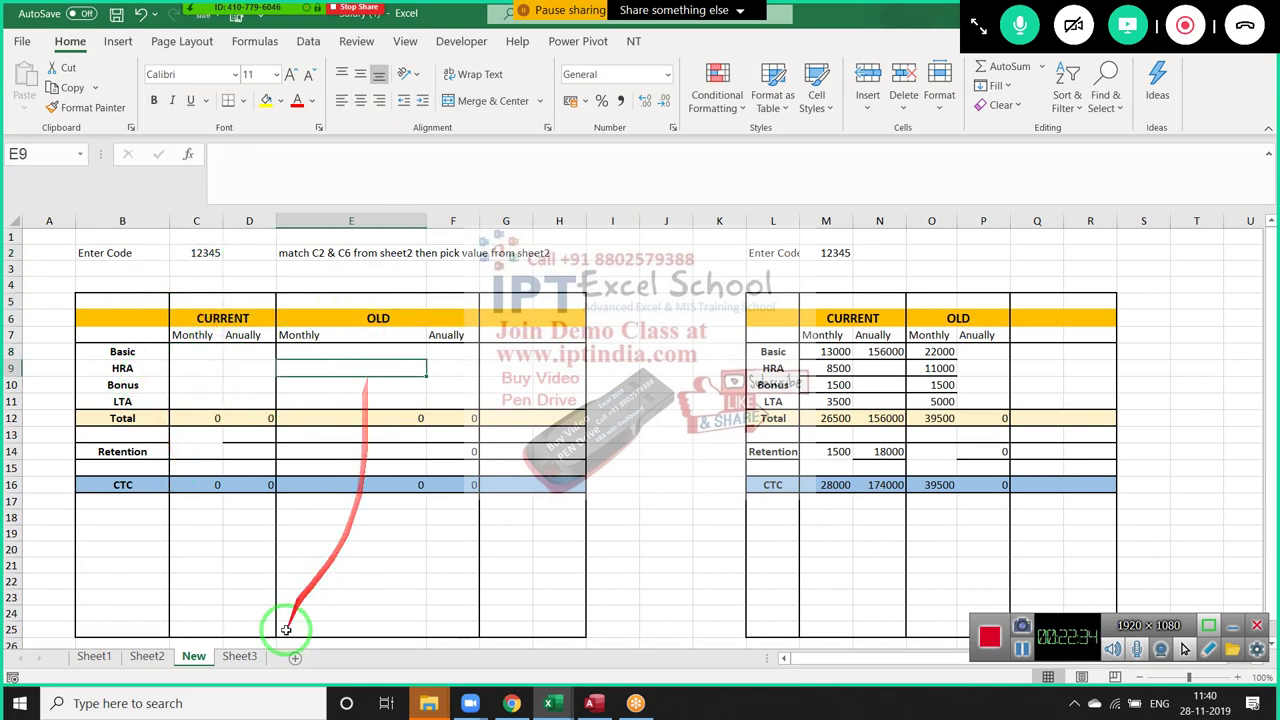
On Sheet3, autofit column B so STRUCTURE and its OLD/CURRENT entries show fully
{"action": "left_click", "coordinate": [242, 655]}
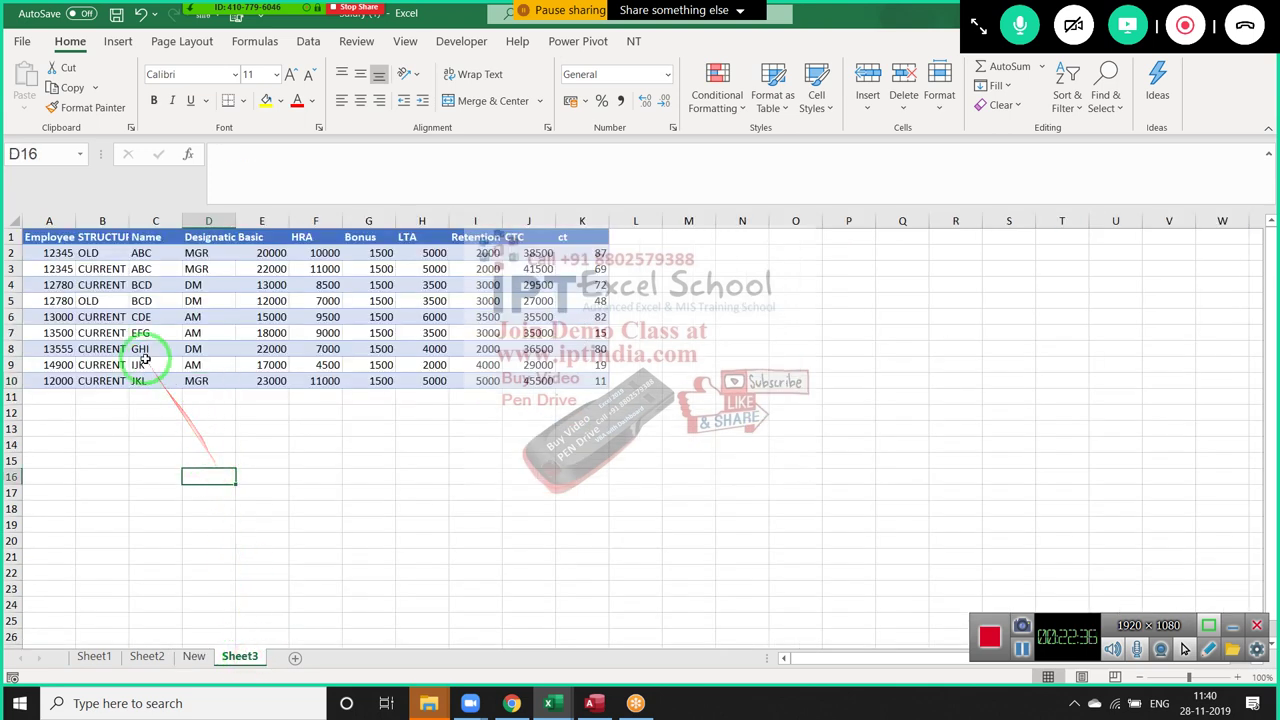
{"action": "left_click", "coordinate": [105, 300]}
{"action": "double_click", "coordinate": [130, 222]}
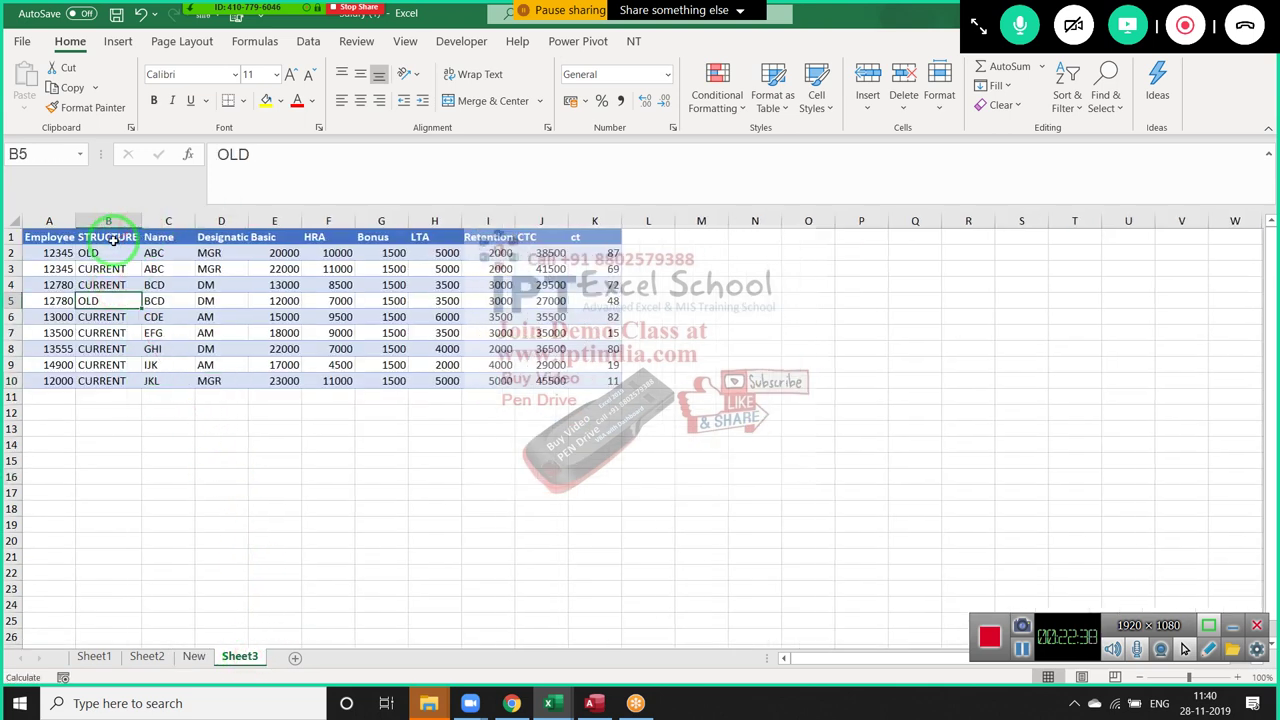
{"action": "left_click_drag", "start_coordinate": [113, 240], "coordinate": [96, 362]}
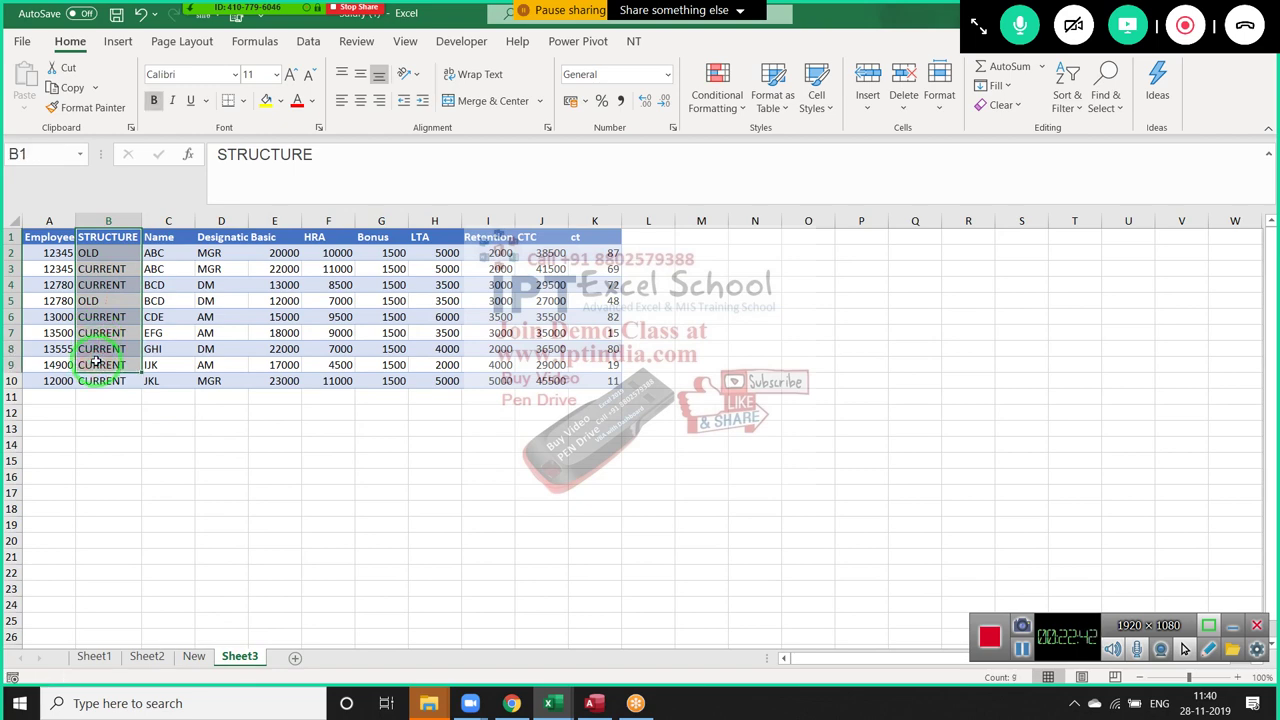
{"action": "left_click", "coordinate": [55, 284]}
Insert a new column A on Sheet3 and enter the key formula =B2&"-"&C2 in A2
{"action": "left_click", "coordinate": [53, 220]}
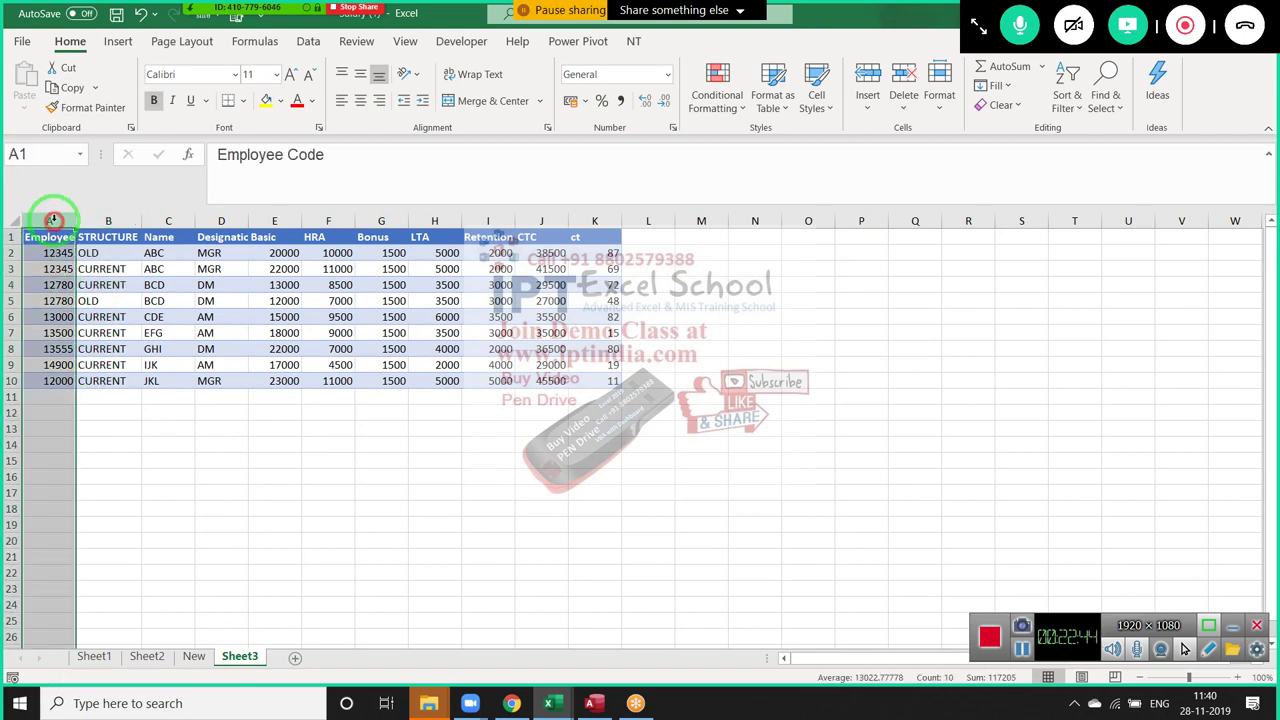
{"action": "key", "text": "ctrl+shift+plus"}
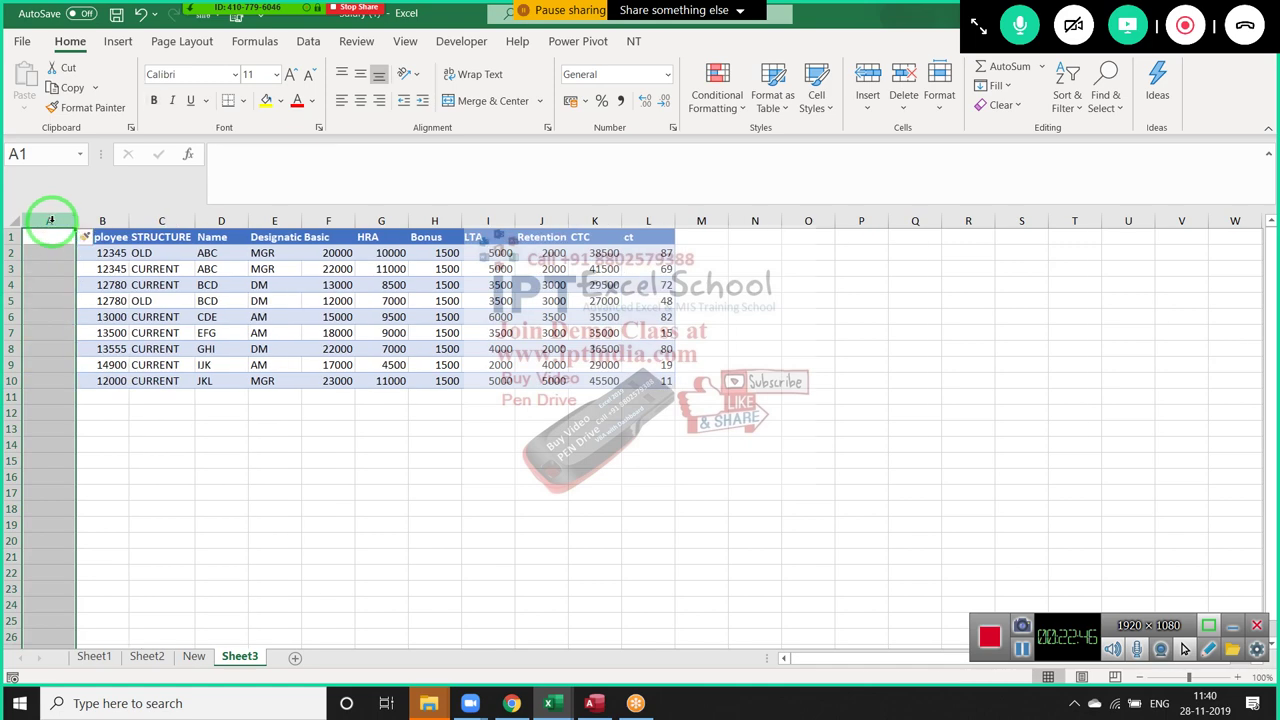
{"action": "left_click", "coordinate": [135, 308]}
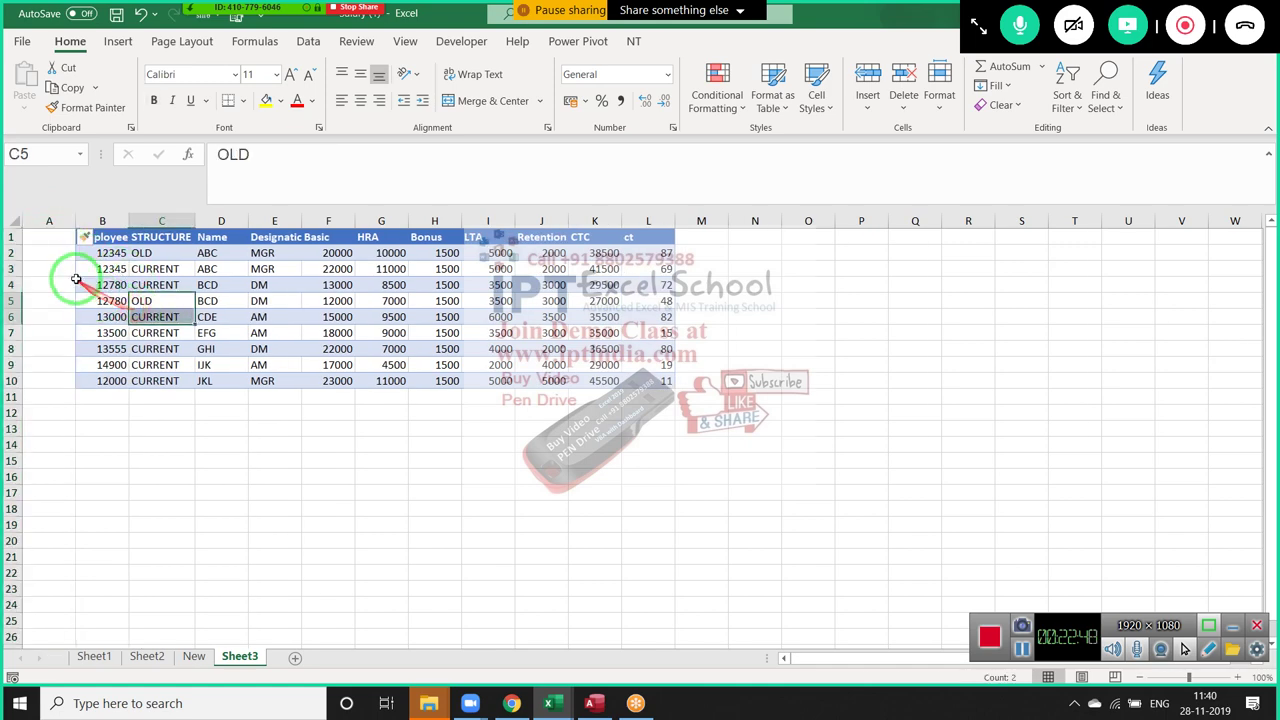
{"action": "left_click", "coordinate": [53, 253]}
{"action": "type", "text": "="}
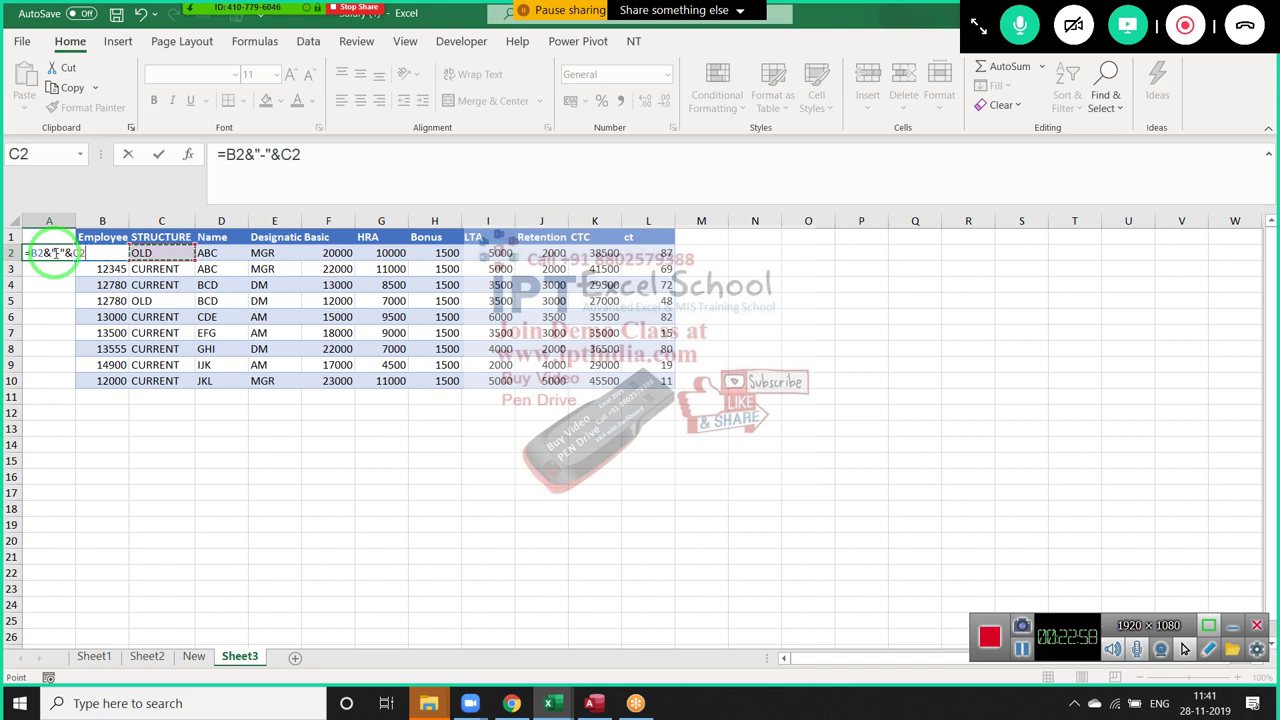
{"action": "key", "text": "Return"}
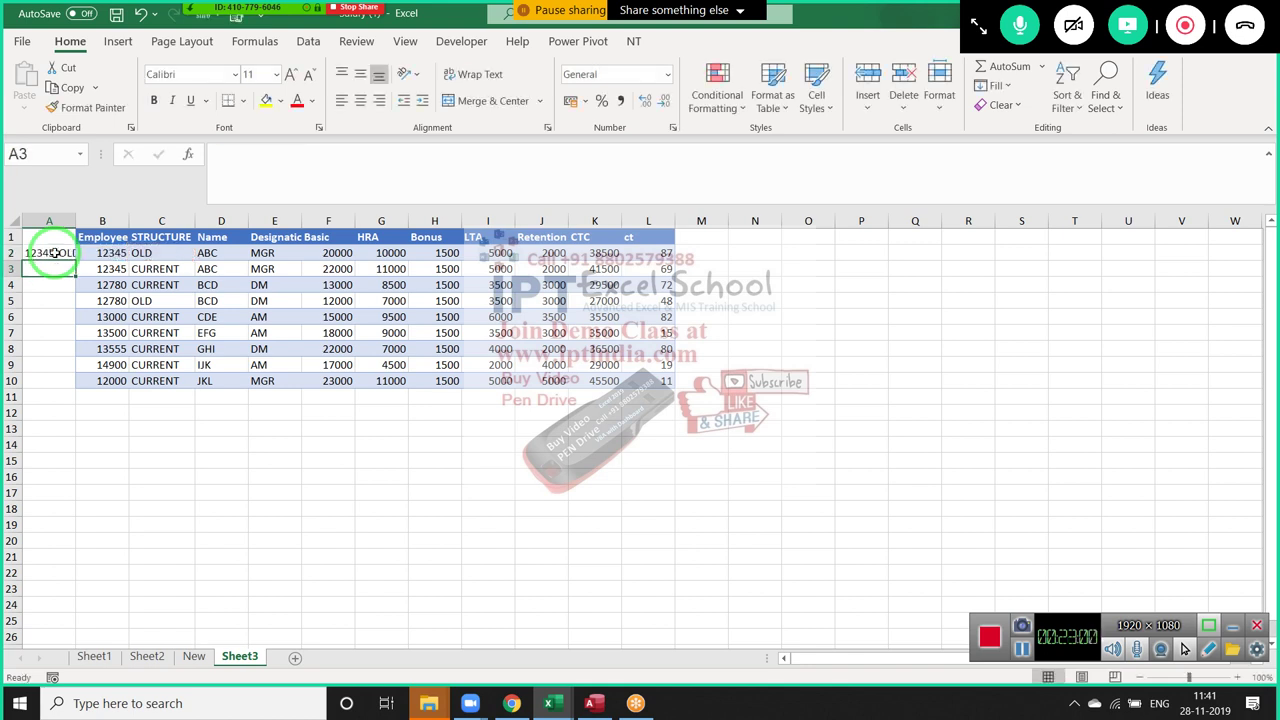
{"action": "double_click", "coordinate": [75, 221]}
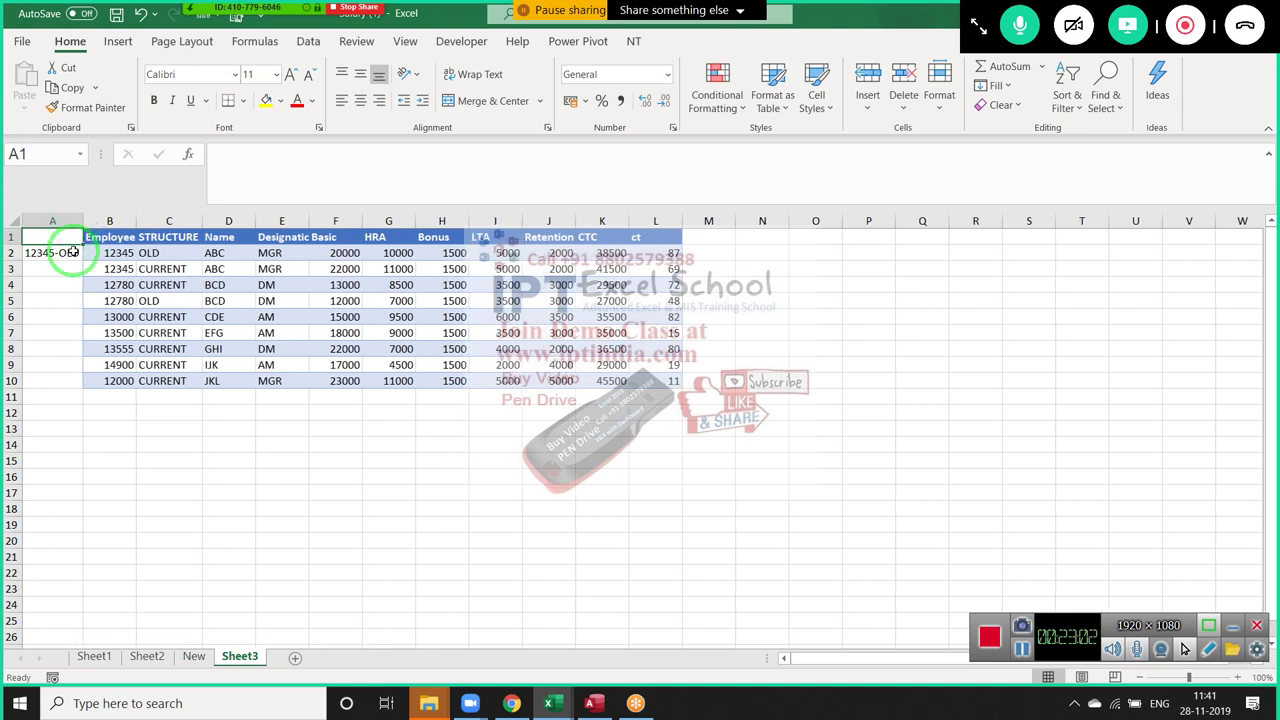
Fill the code-structure key formula down column A to row 10
{"action": "left_click", "coordinate": [73, 252]}
{"action": "left_click_drag", "start_coordinate": [110, 252], "coordinate": [107, 365]}
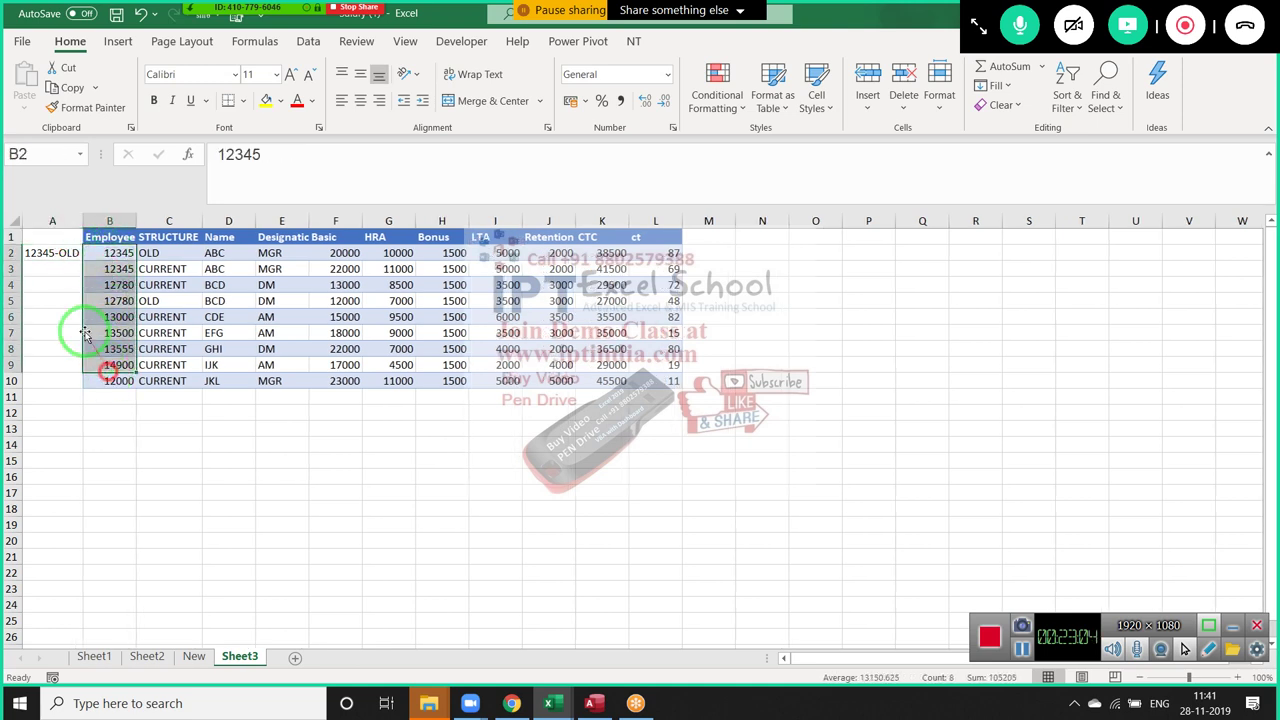
{"action": "left_click", "coordinate": [58, 252]}
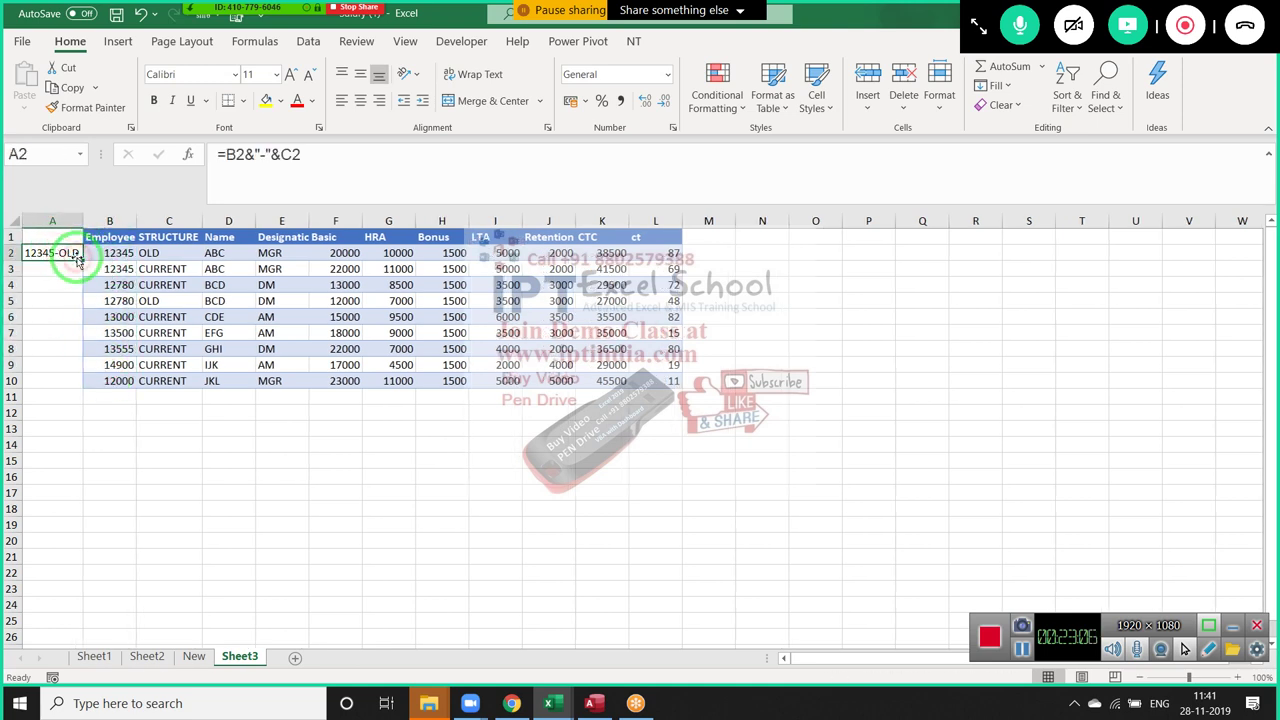
{"action": "left_click", "coordinate": [79, 261]}
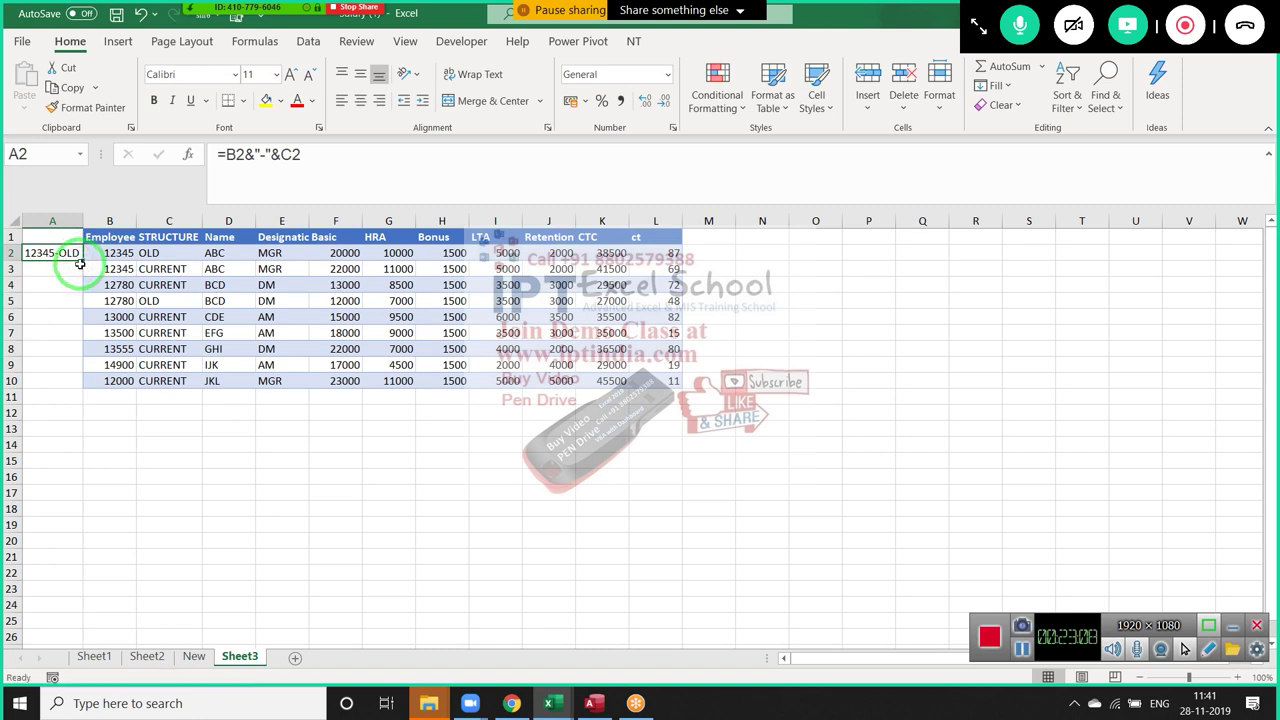
{"action": "left_click_drag", "start_coordinate": [82, 260], "coordinate": [101, 380]}
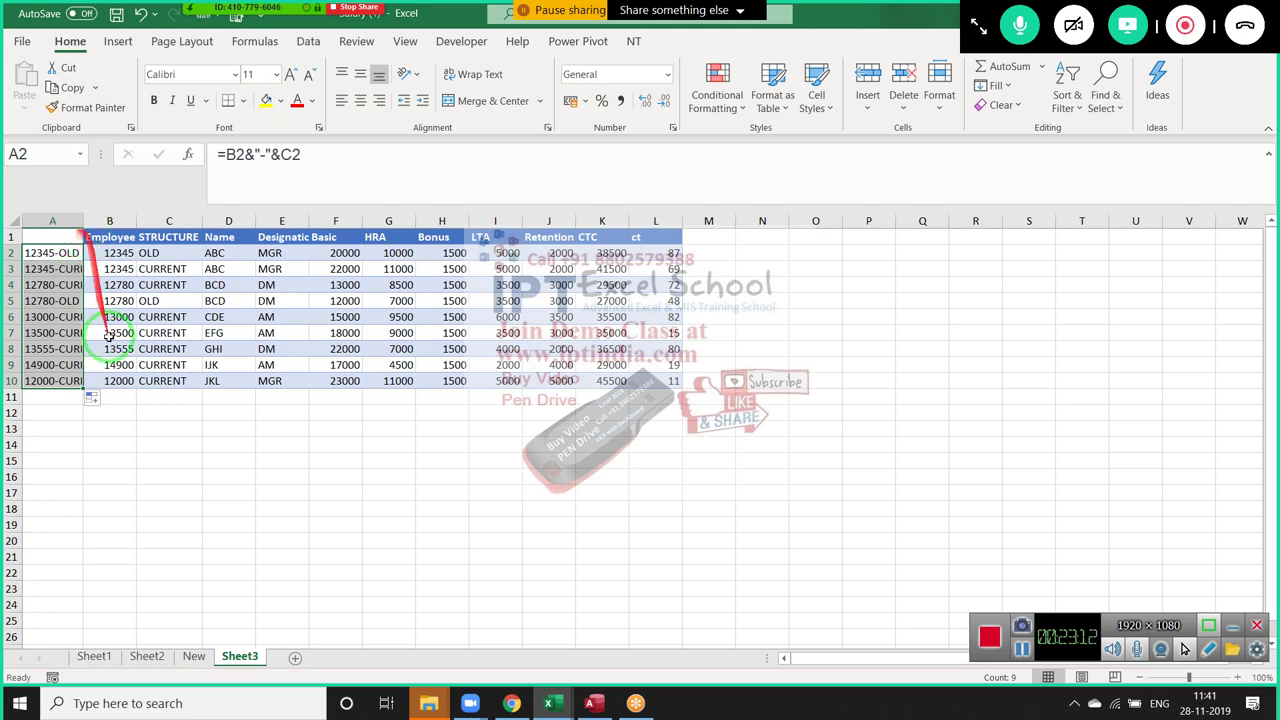
In C8 of the New sheet, enter =VLOOKUP(C2&"-"&C6,Sheet3!A:L,6,0), returning Basic 22000
{"action": "left_click", "coordinate": [194, 656]}
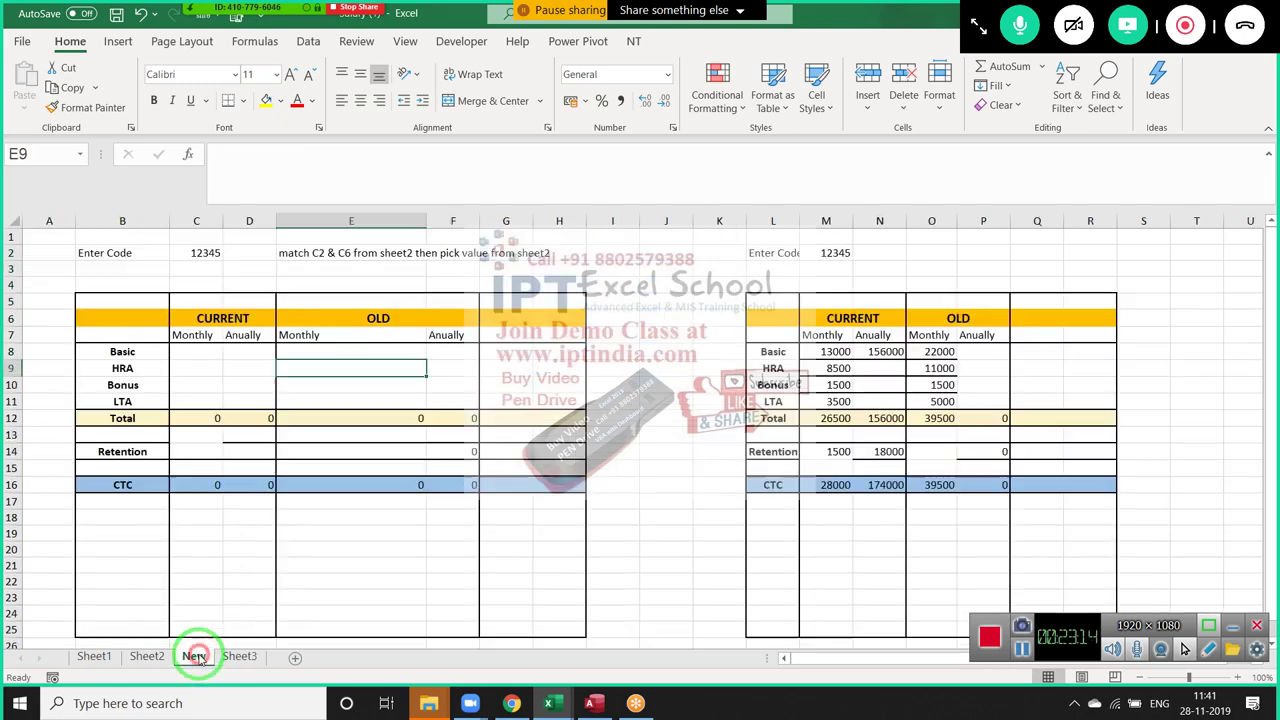
{"action": "left_click", "coordinate": [207, 353]}
{"action": "type", "text": "="}
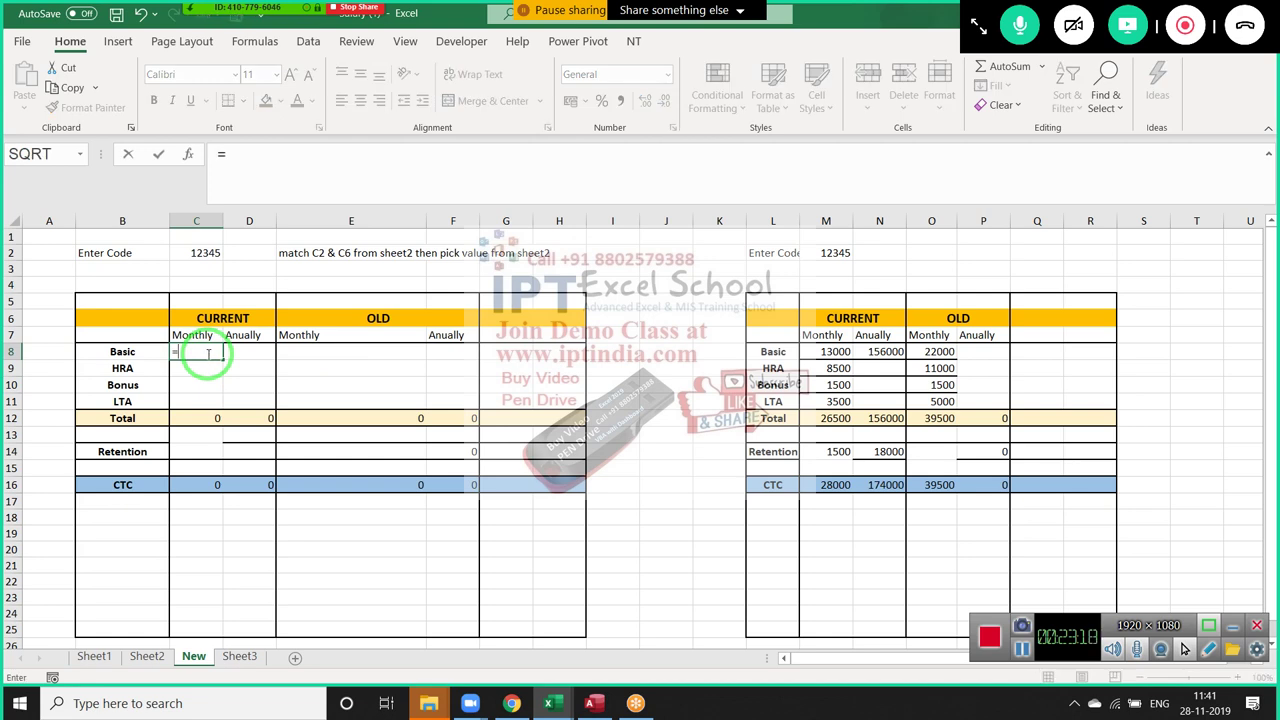
{"action": "type", "text": "vl"}
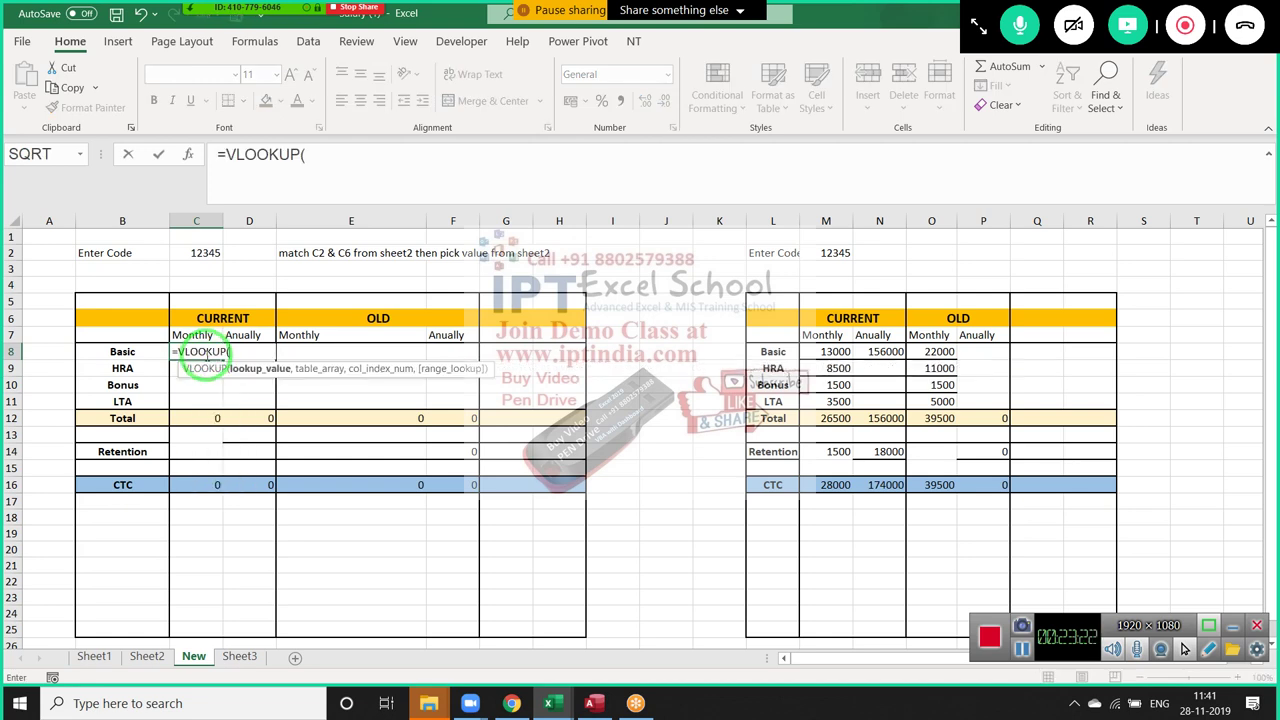
{"action": "left_click", "coordinate": [205, 253]}
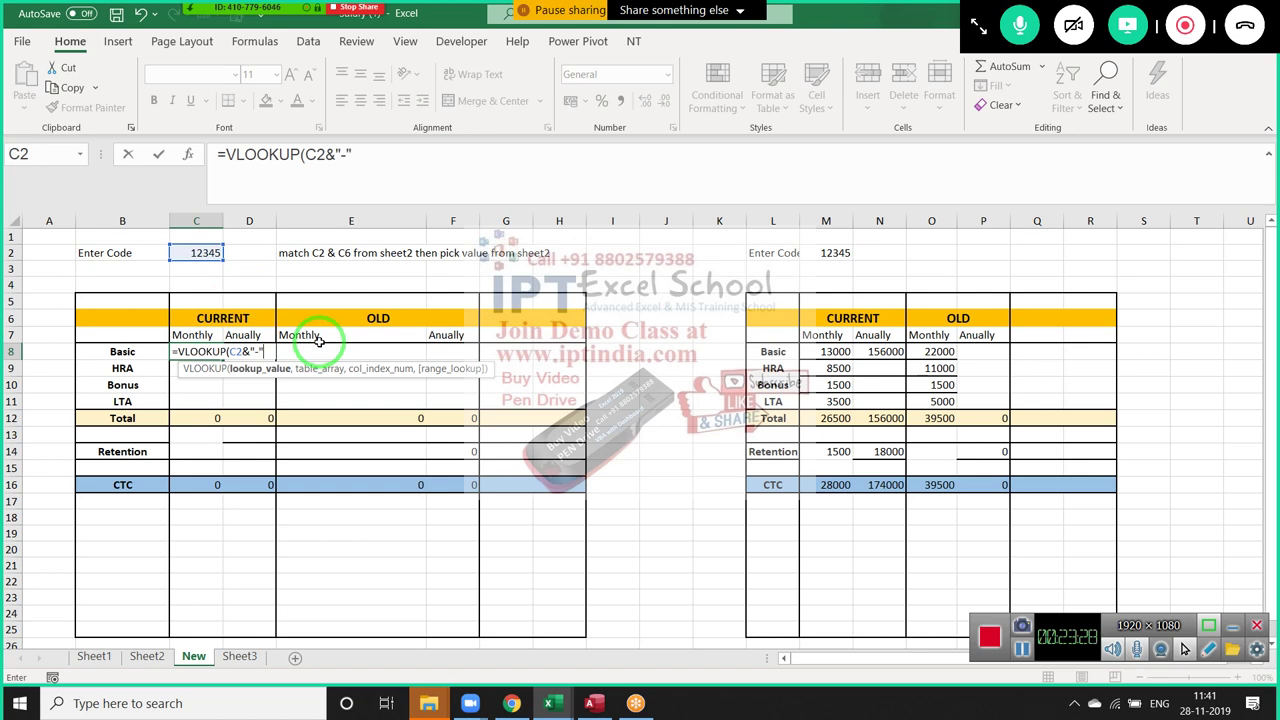
{"action": "left_click", "coordinate": [251, 322]}
{"action": "type", "text": ","}
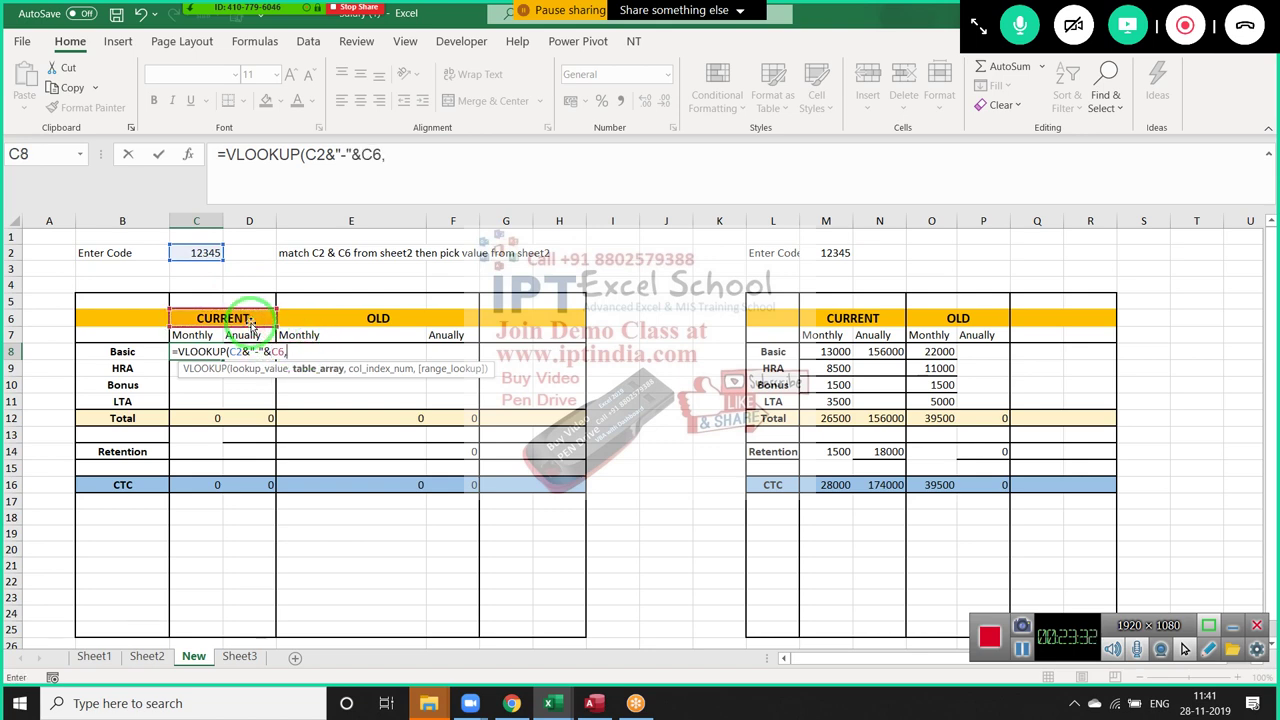
{"action": "left_click", "coordinate": [239, 656]}
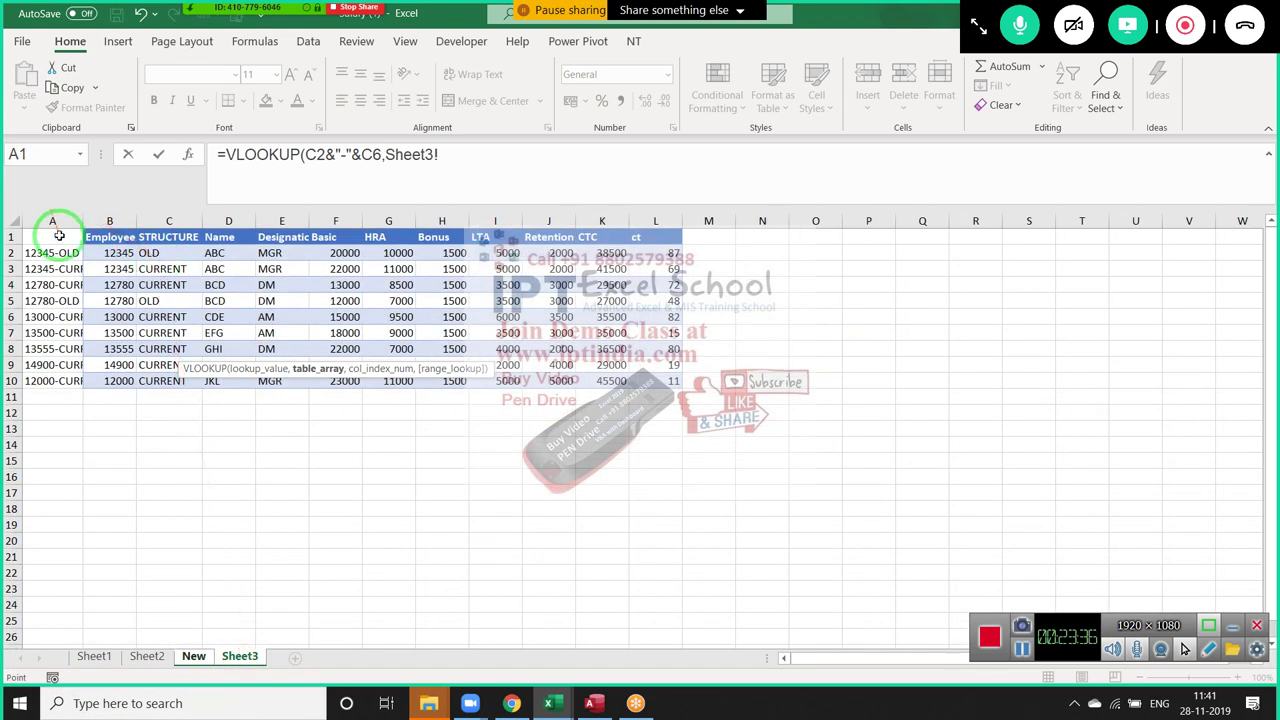
{"action": "left_click_drag", "start_coordinate": [55, 220], "coordinate": [675, 250]}
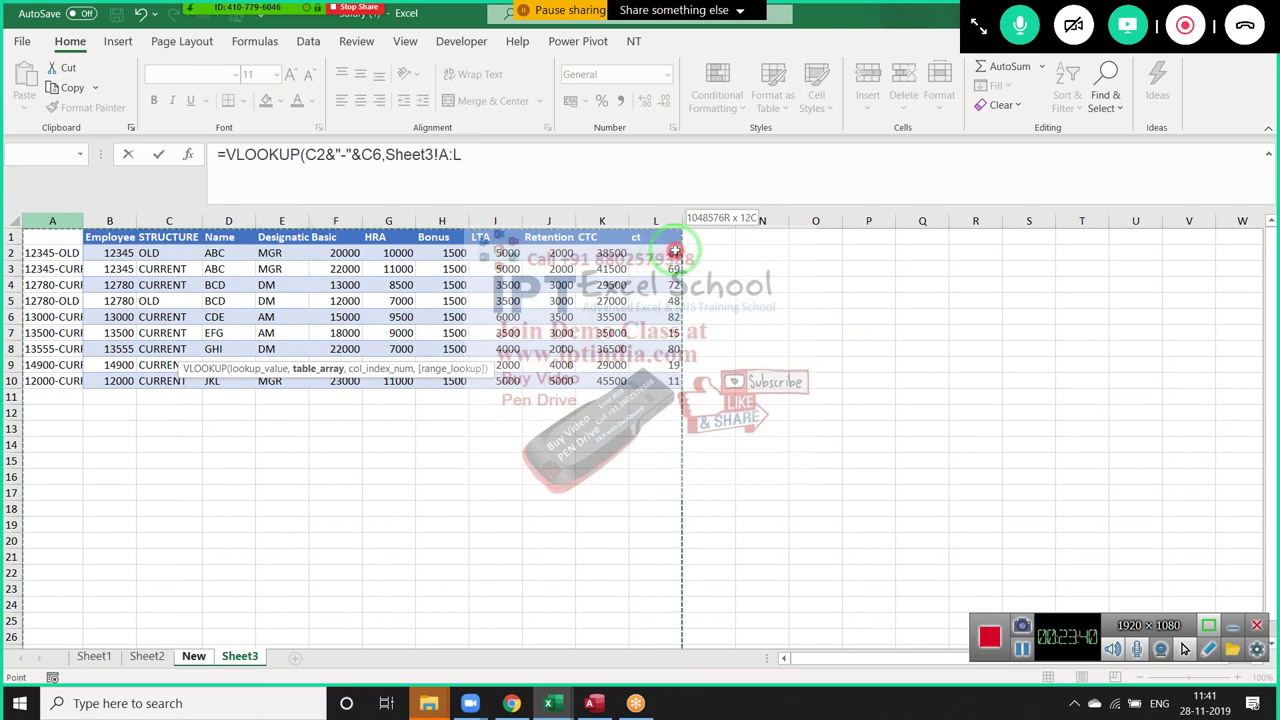
{"action": "left_click_drag", "start_coordinate": [675, 250], "coordinate": [668, 250]}
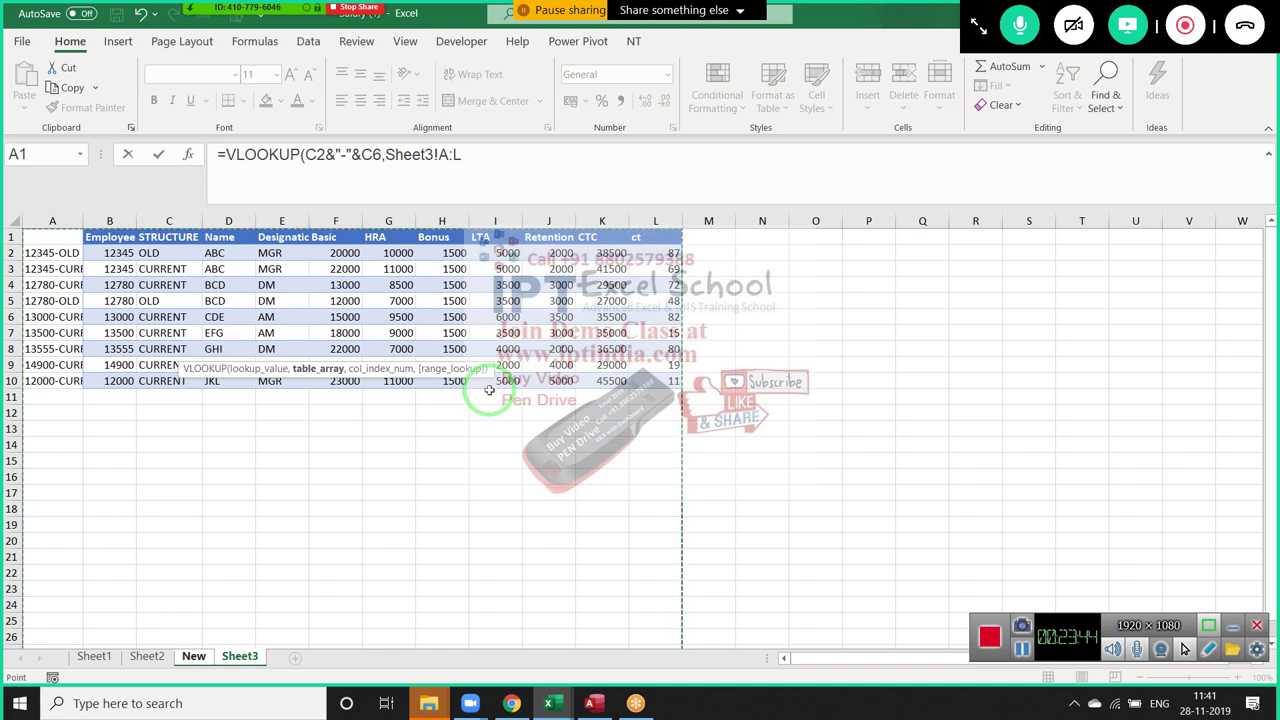
{"action": "type", "text": ","}
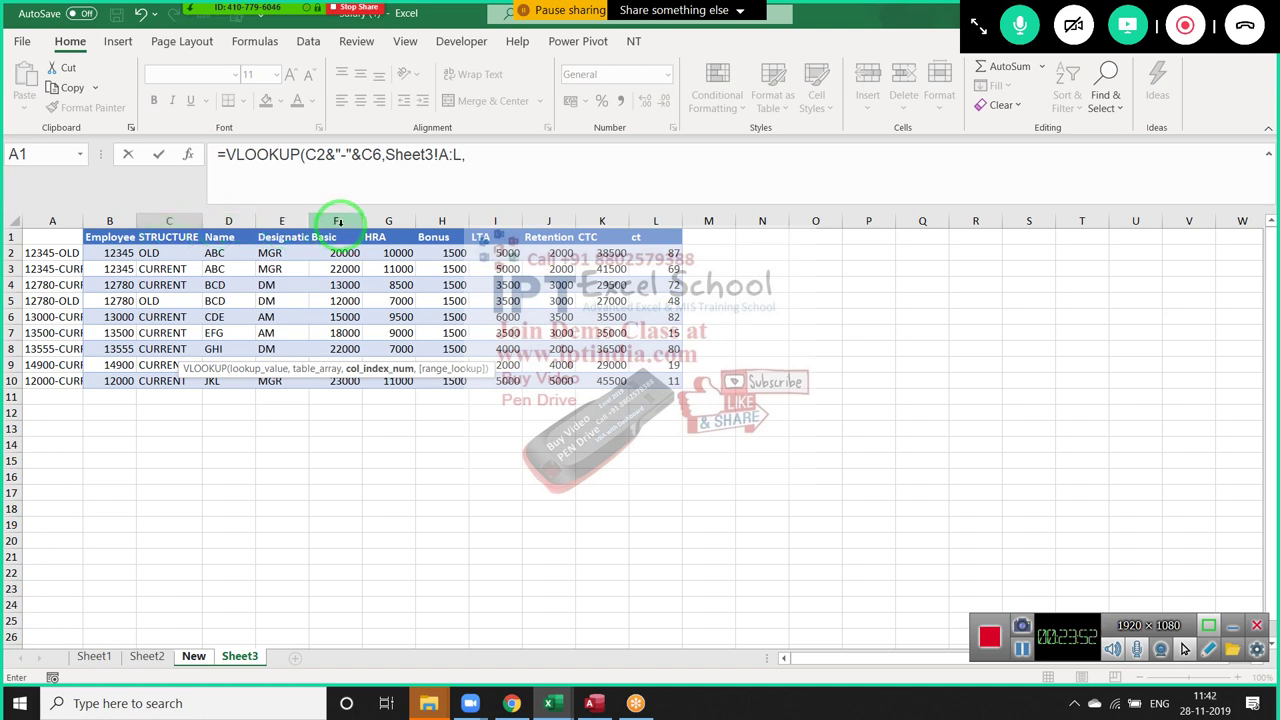
{"action": "type", "text": "6,0"}
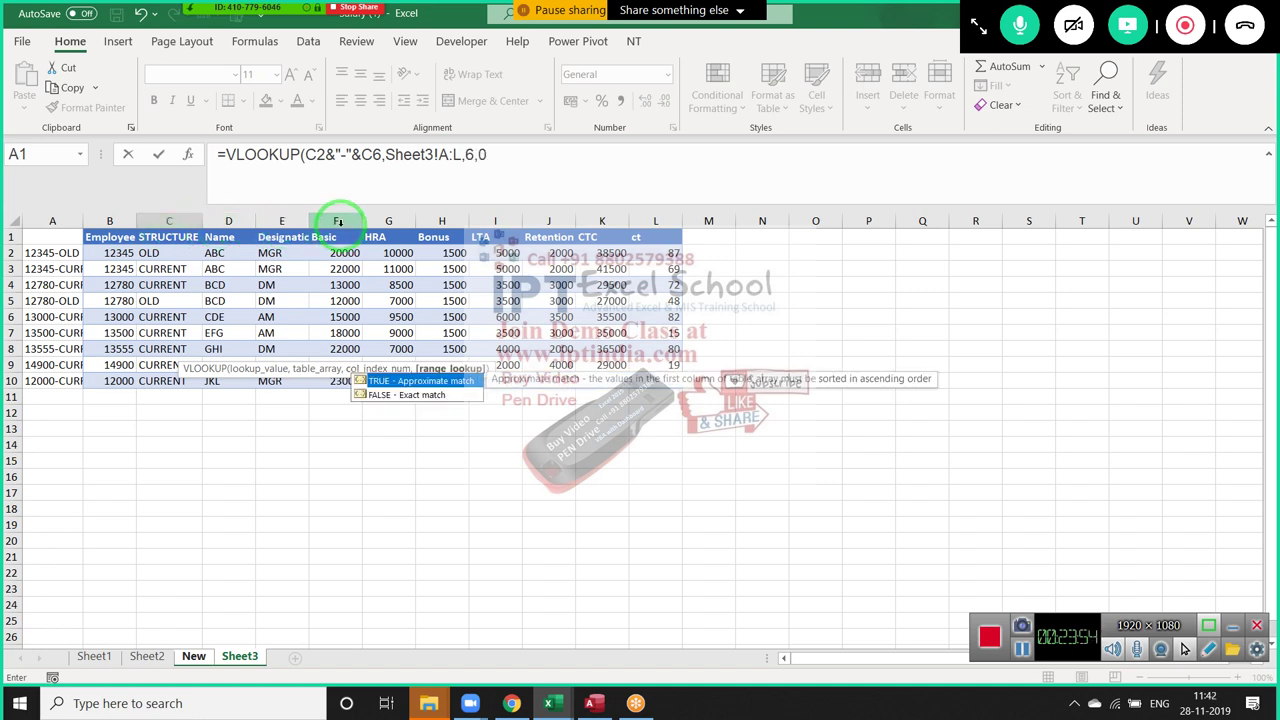
{"action": "key", "text": "Return"}
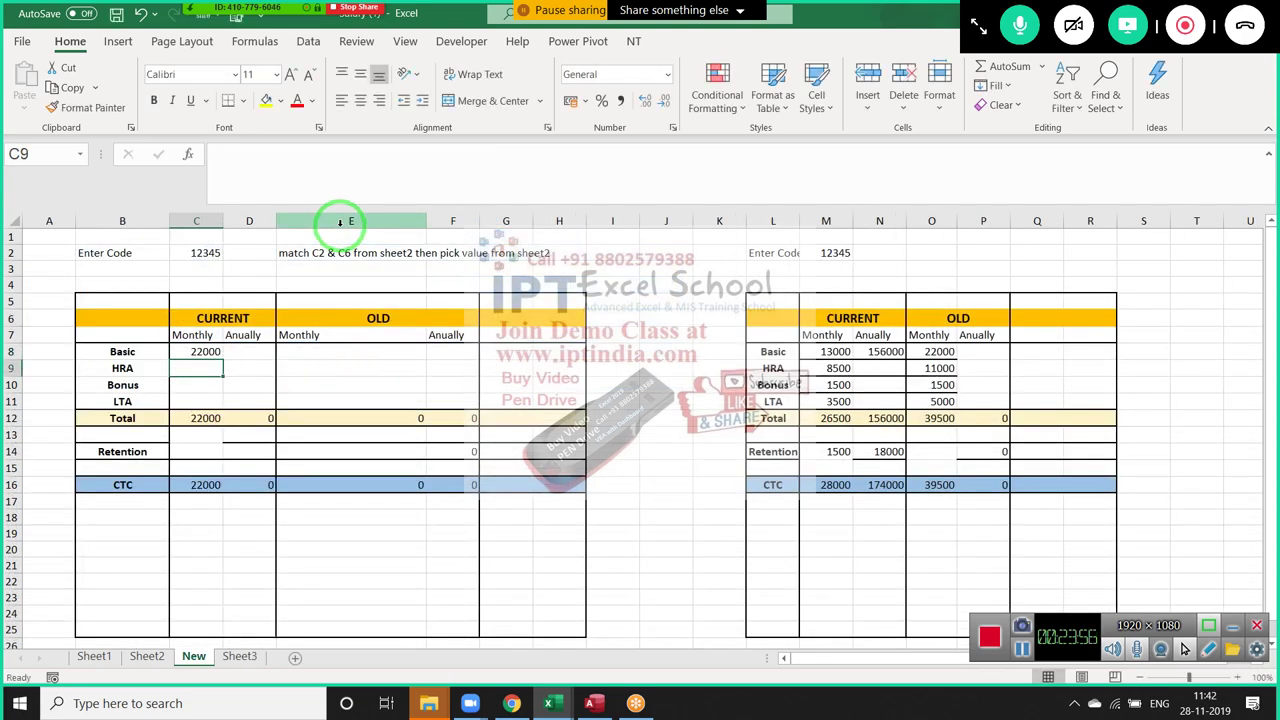
Replace column index 6 in C8's VLOOKUP with MATCH, using the Basic label B8 as lookup value
{"action": "key", "text": "Up"}
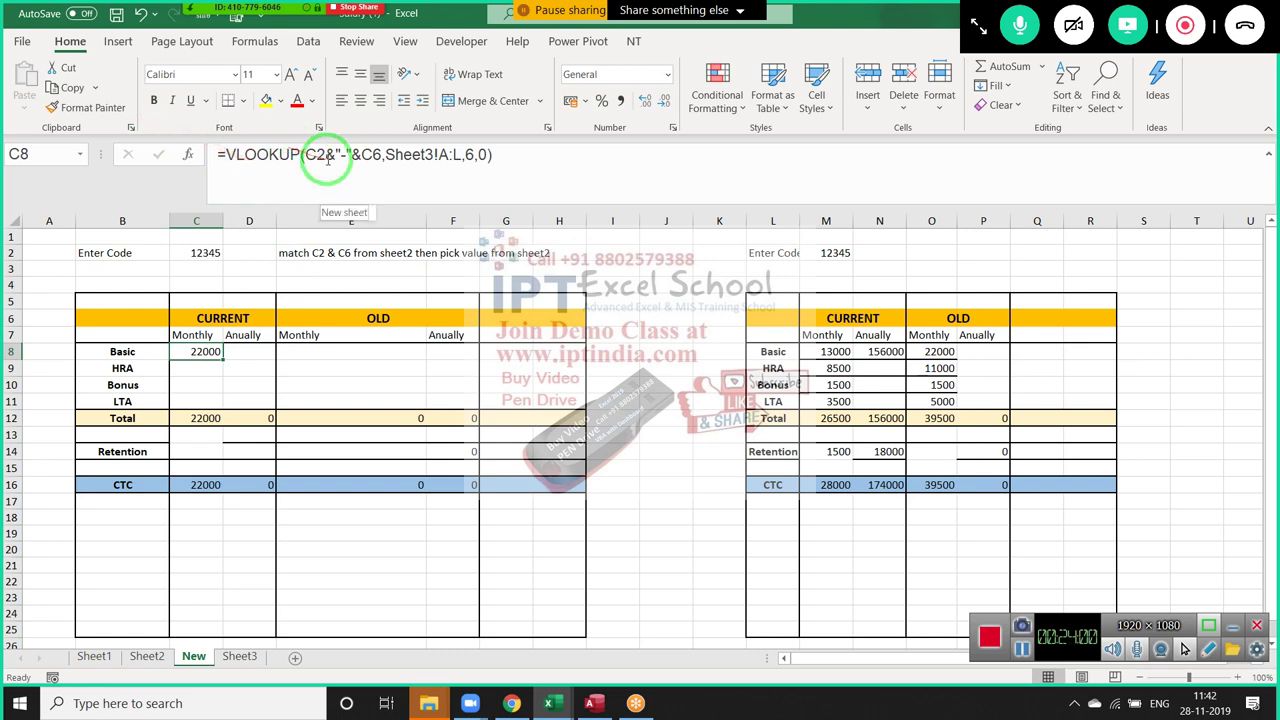
{"action": "left_click", "coordinate": [474, 155]}
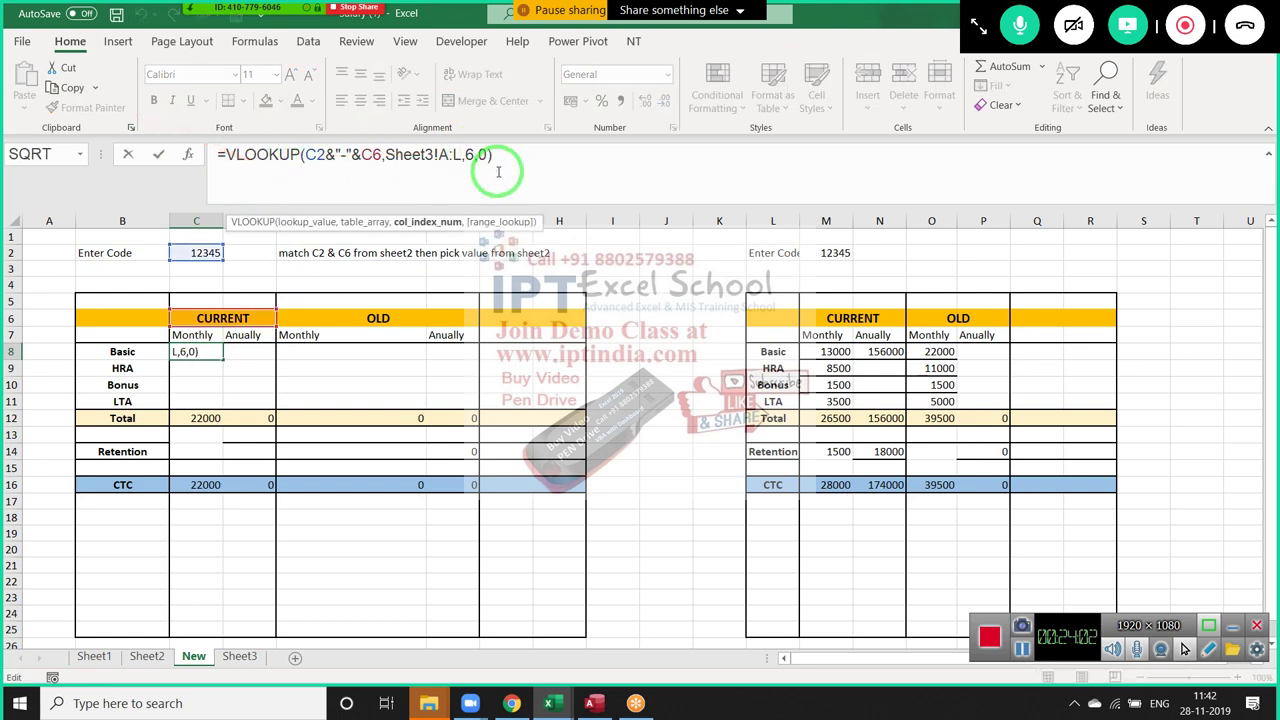
{"action": "key", "text": "BackSpace"}
{"action": "type", "text": "m"}
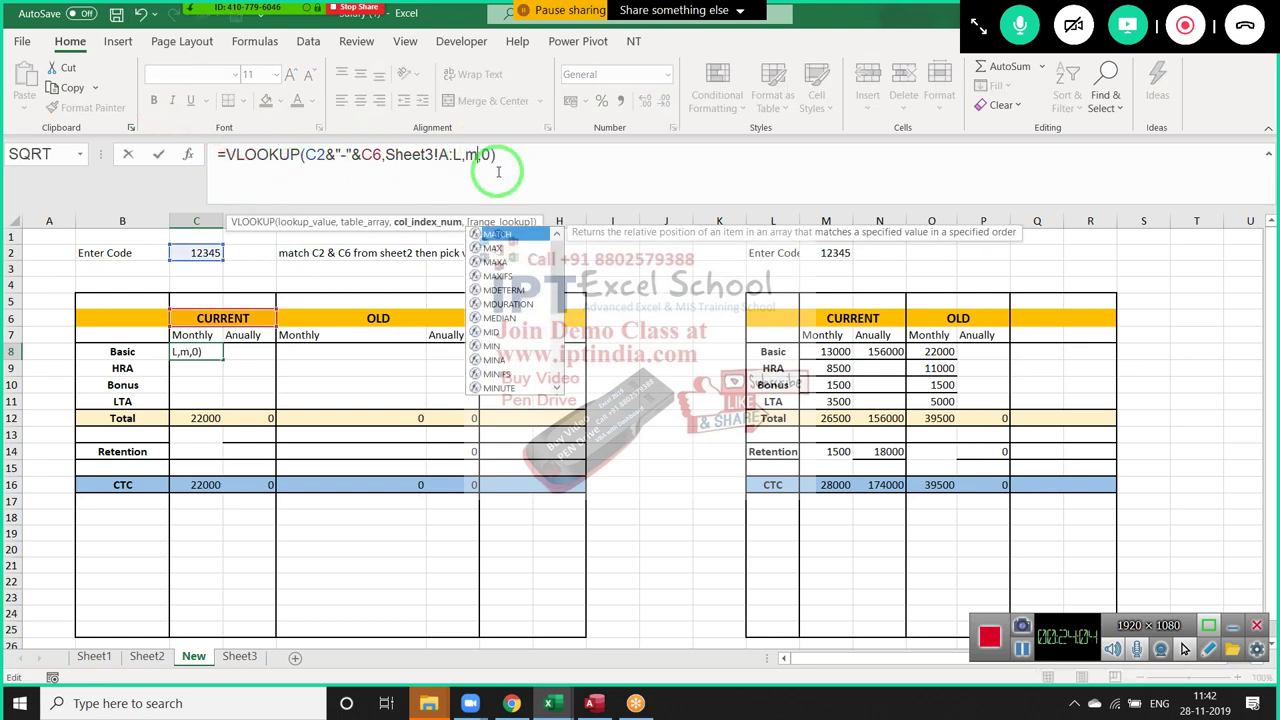
{"action": "key", "text": "Tab"}
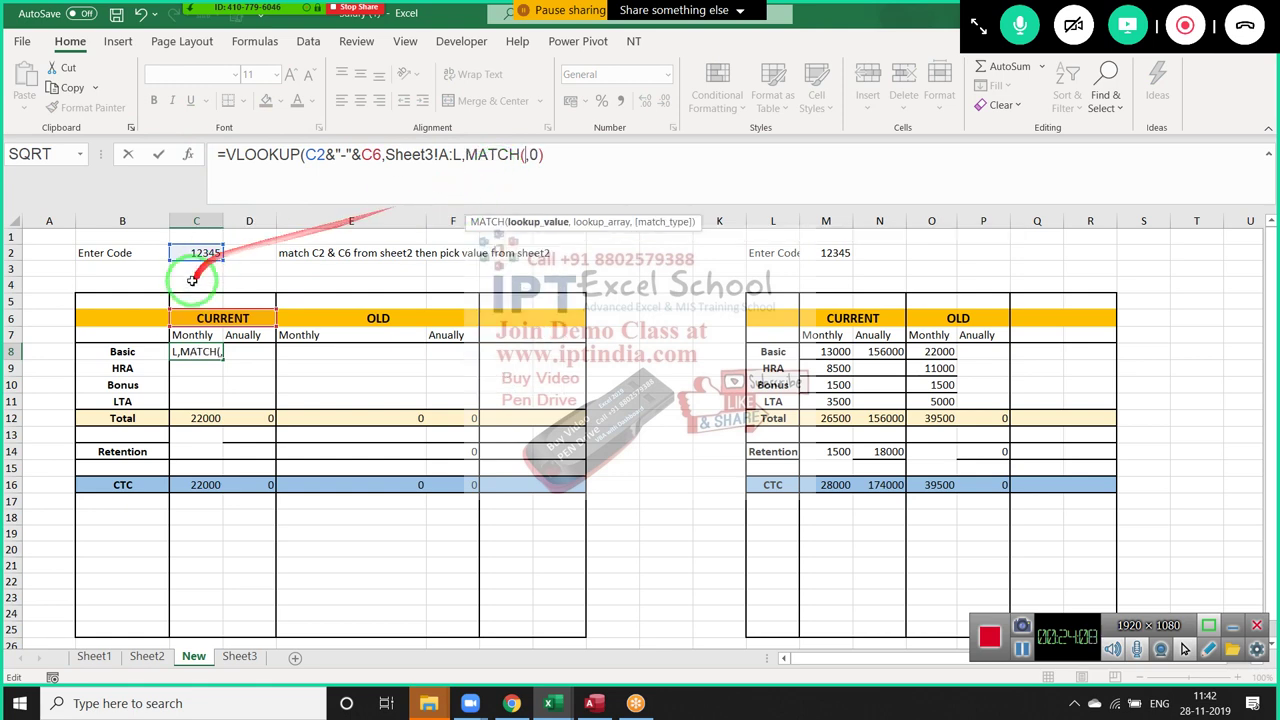
{"action": "left_click_drag", "start_coordinate": [166, 338], "coordinate": [150, 346]}
{"action": "left_click", "coordinate": [146, 348]}
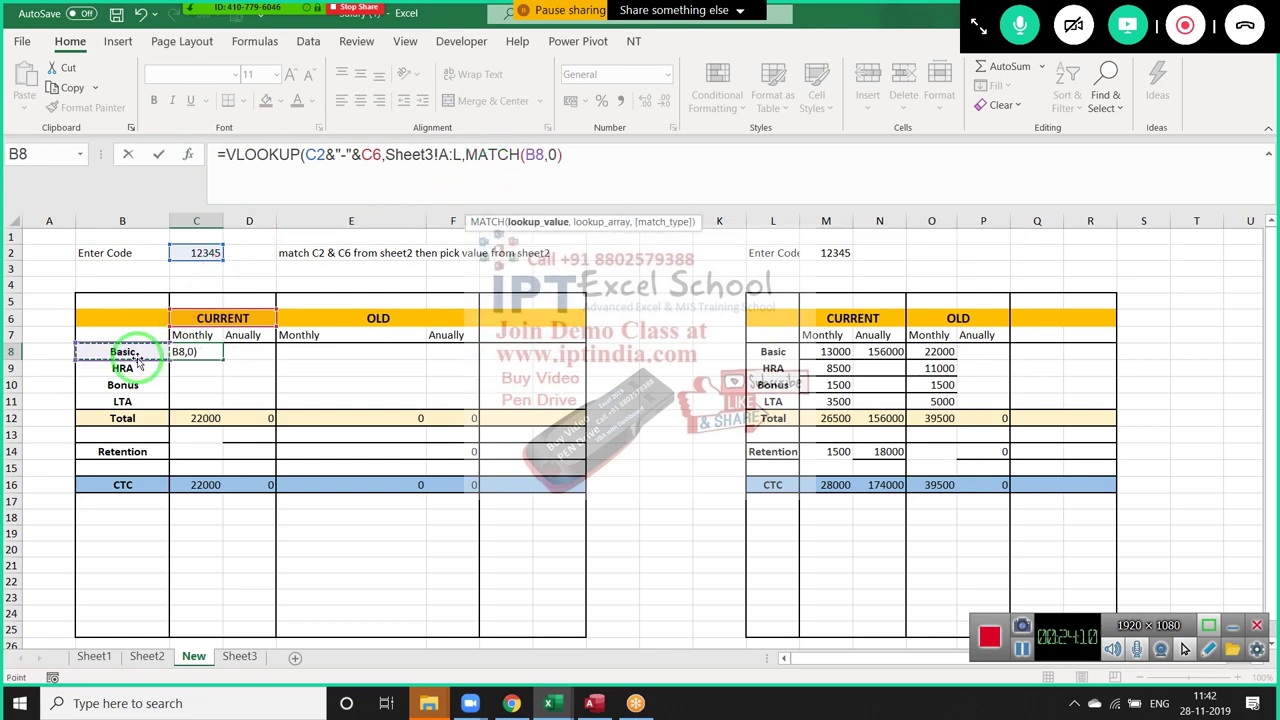
{"action": "type", "text": ","}
Point MATCH at Sheet3's header row 1:1 with exact match and commit, still giving 22000
{"action": "left_click", "coordinate": [236, 658]}
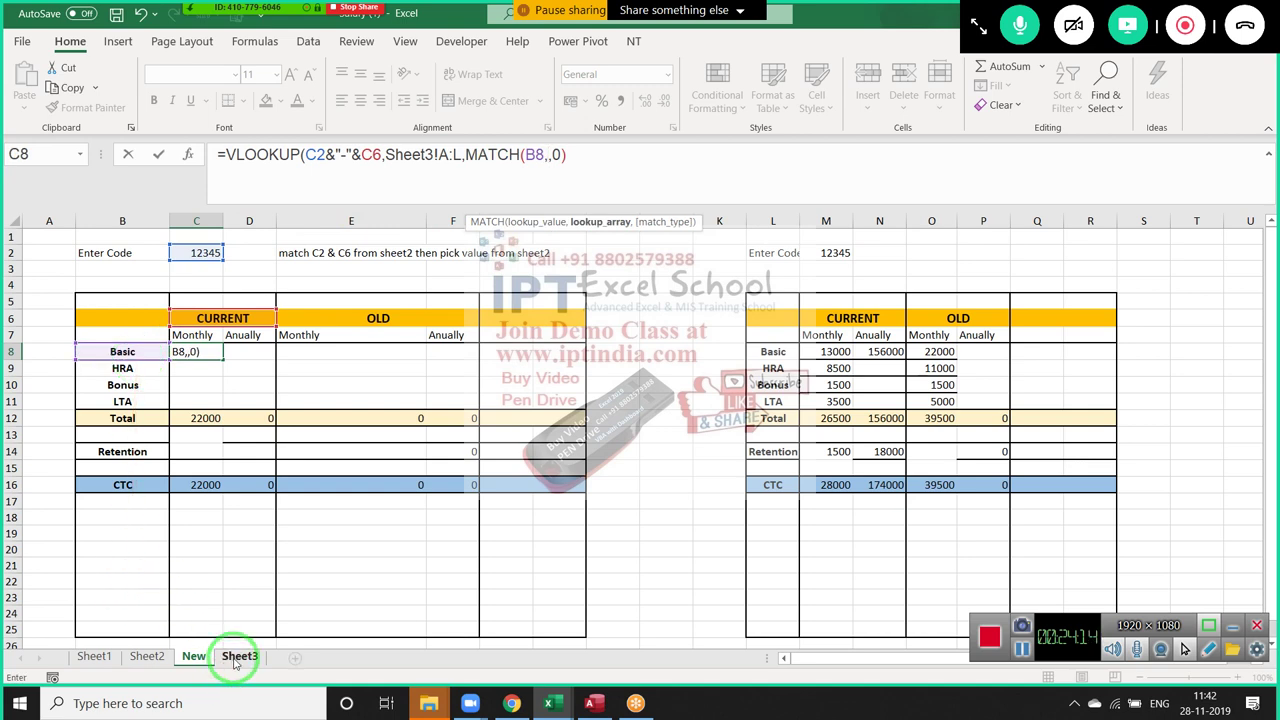
{"action": "left_click", "coordinate": [9, 237]}
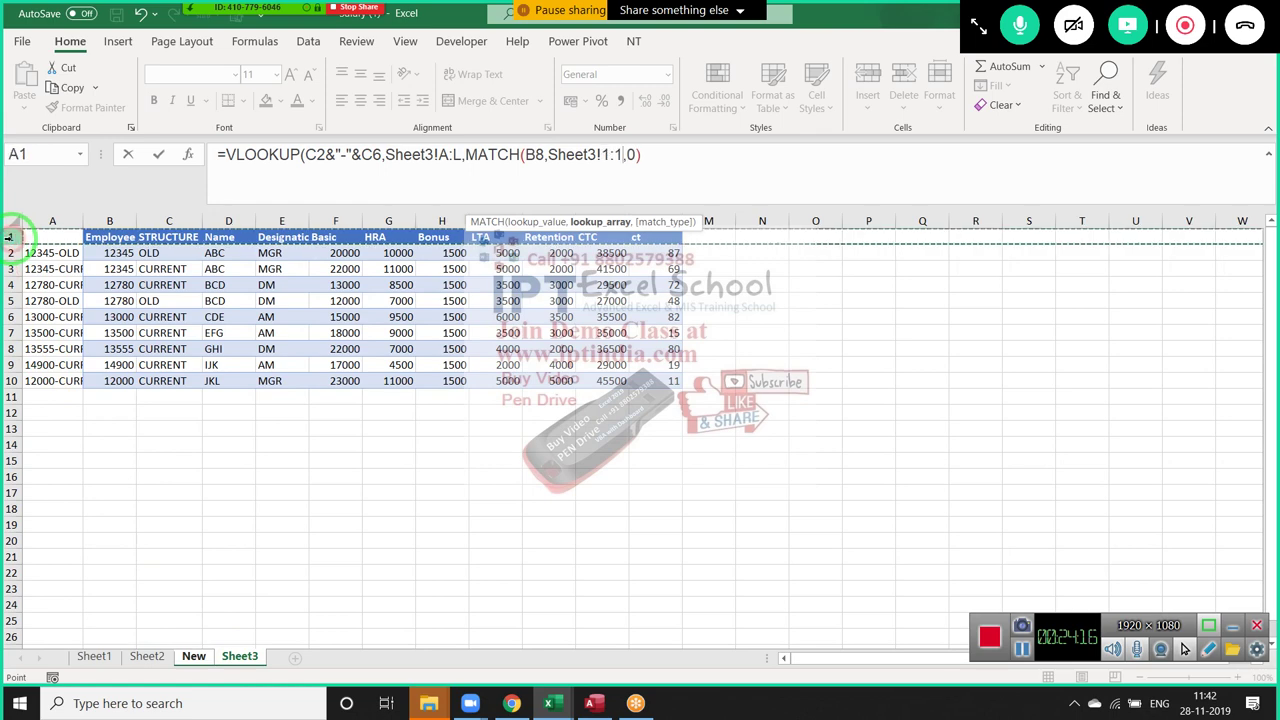
{"action": "key", "text": "Right"}
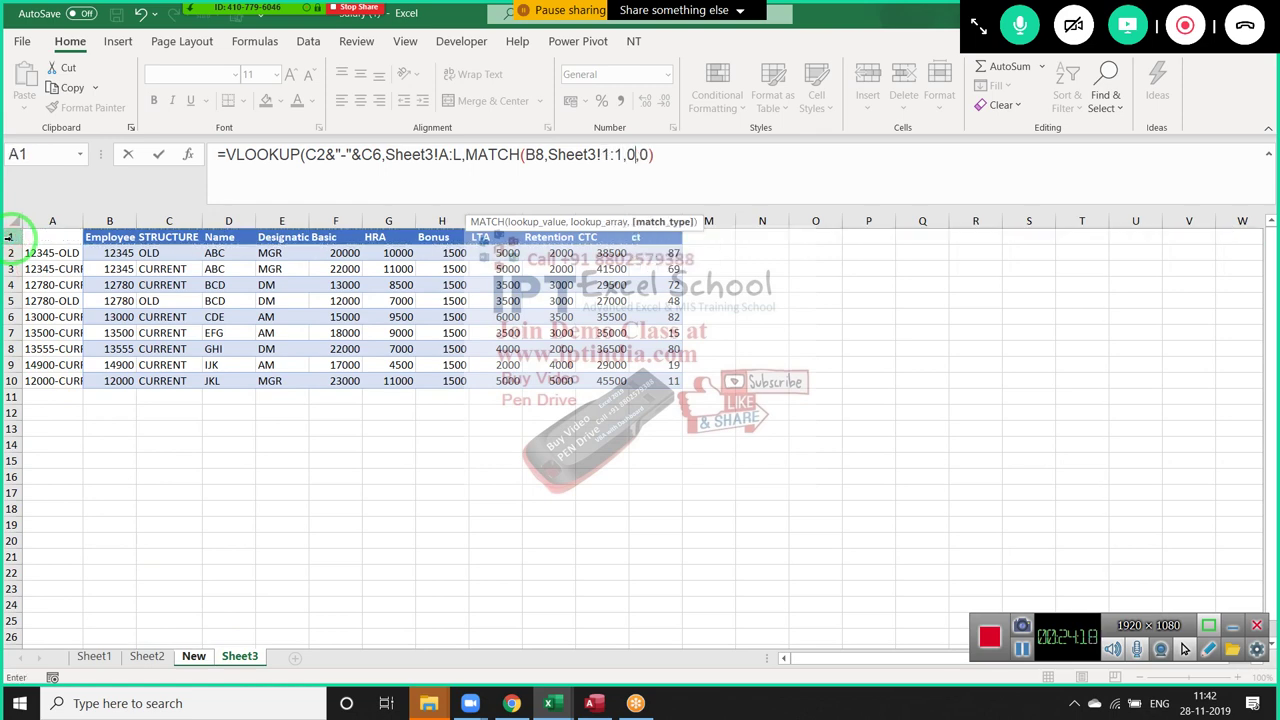
{"action": "type", "text": ")"}
{"action": "key", "text": "ctrl+Return"}
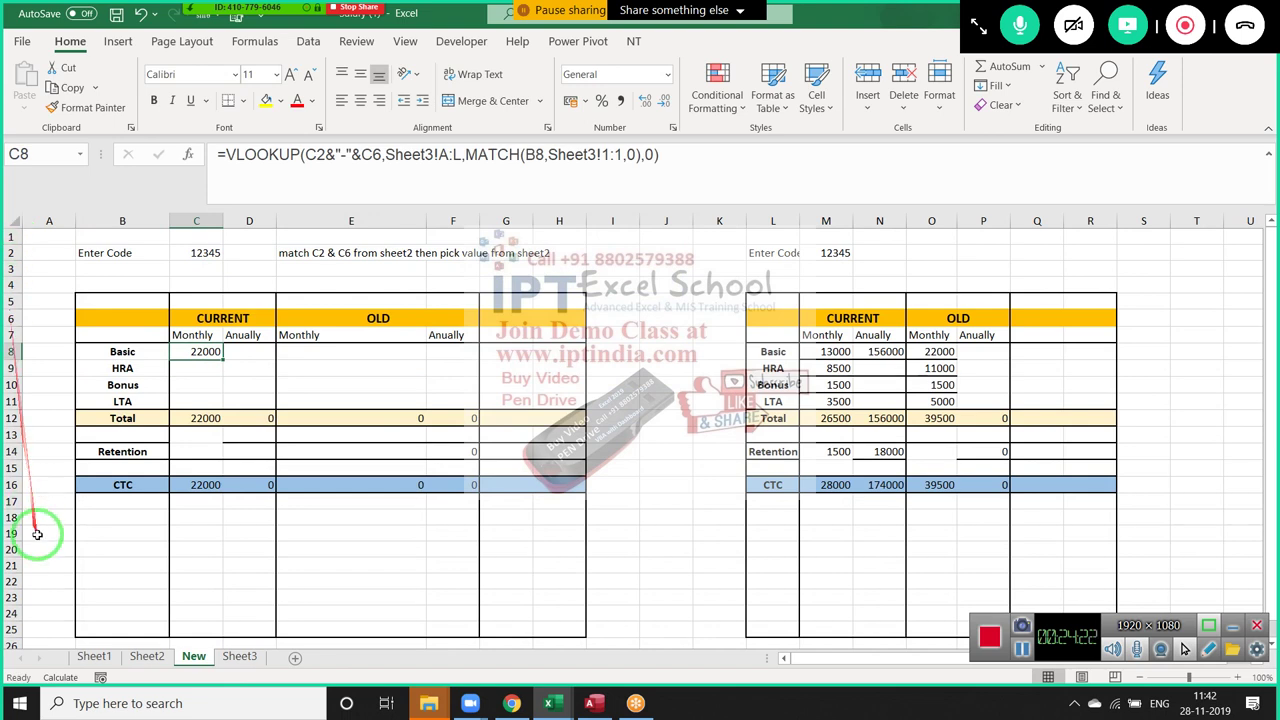
{"action": "left_click", "coordinate": [239, 657]}
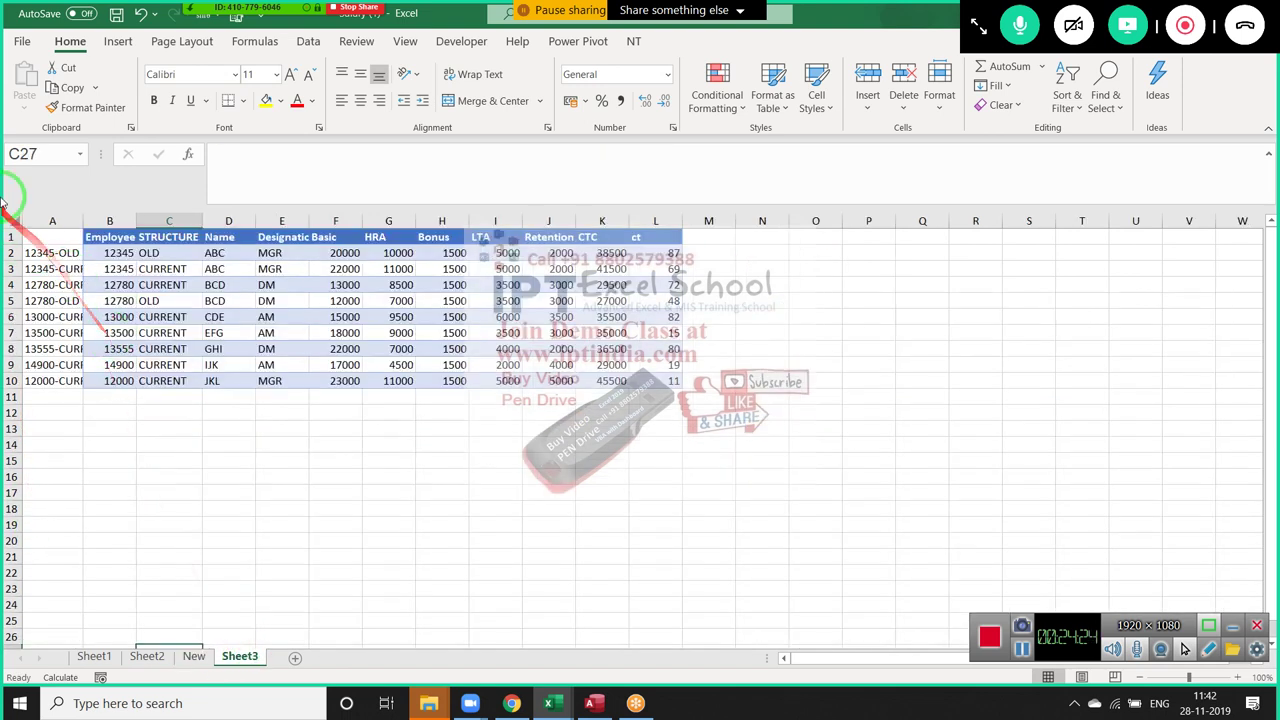
Insert a blank row above Sheet3's header row, then check the New sheet's reference values
{"action": "left_click", "coordinate": [10, 237]}
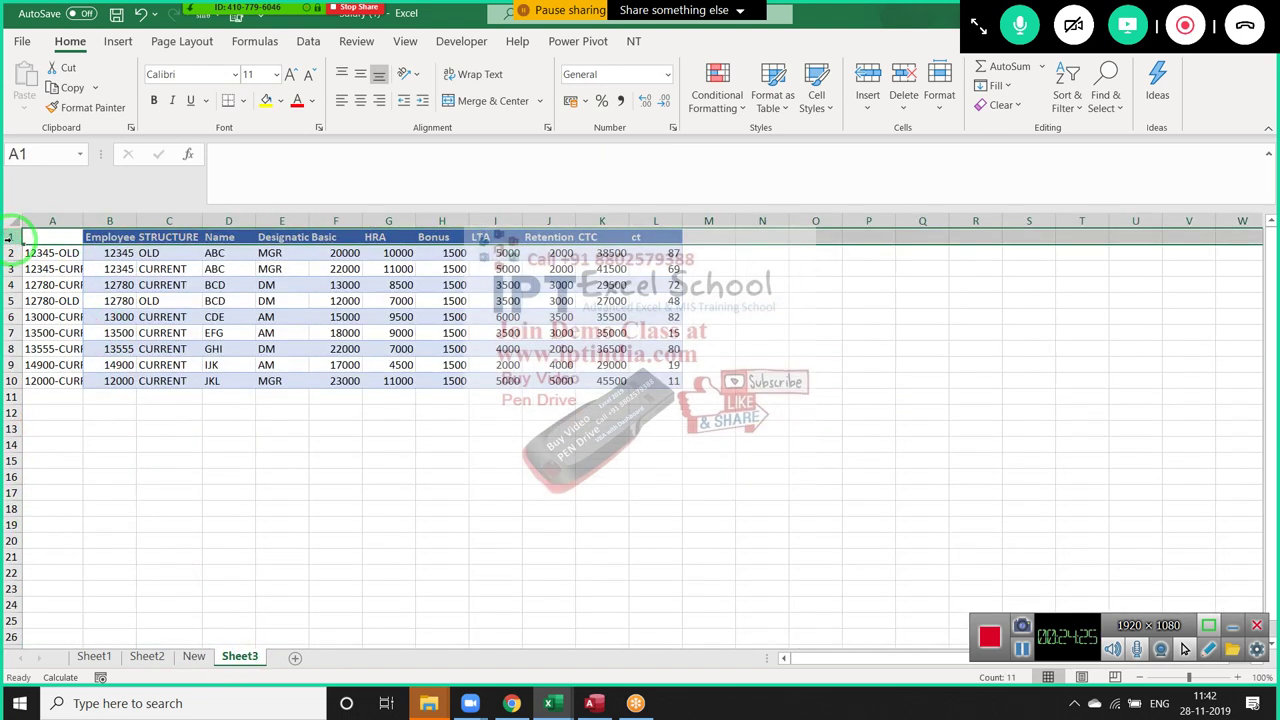
{"action": "key", "text": "ctrl+shift+plus"}
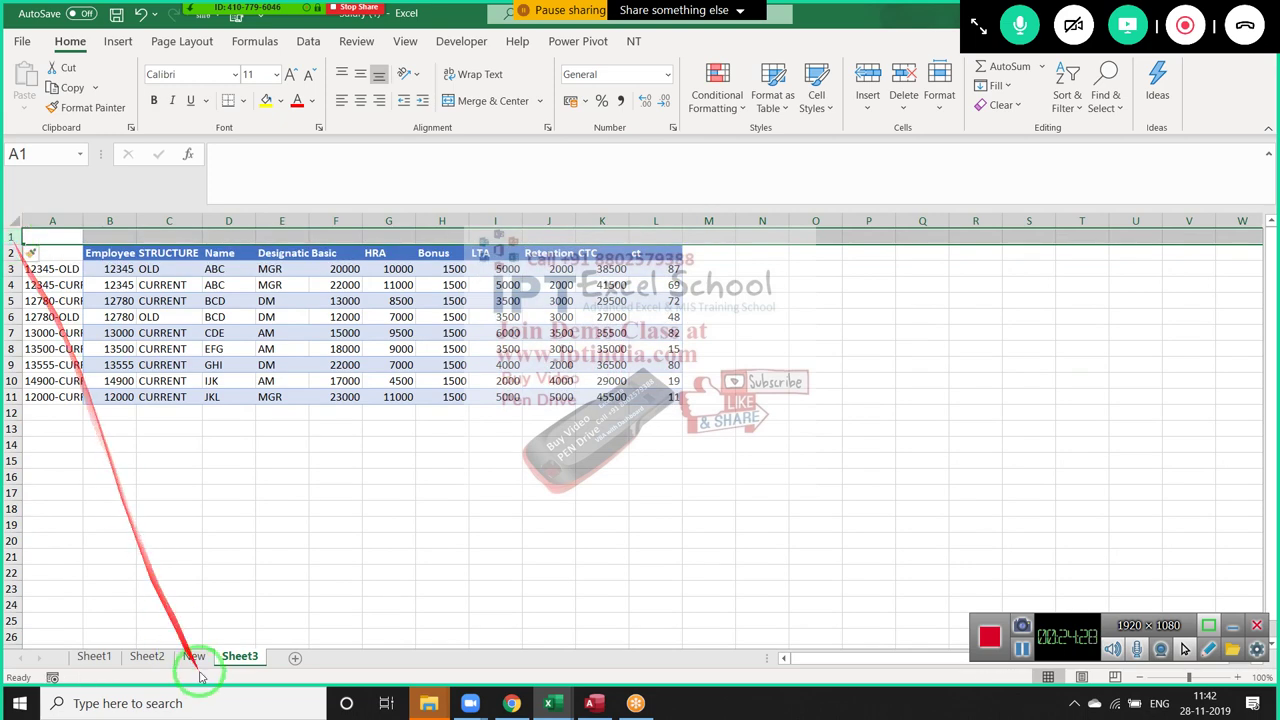
{"action": "left_click", "coordinate": [193, 656]}
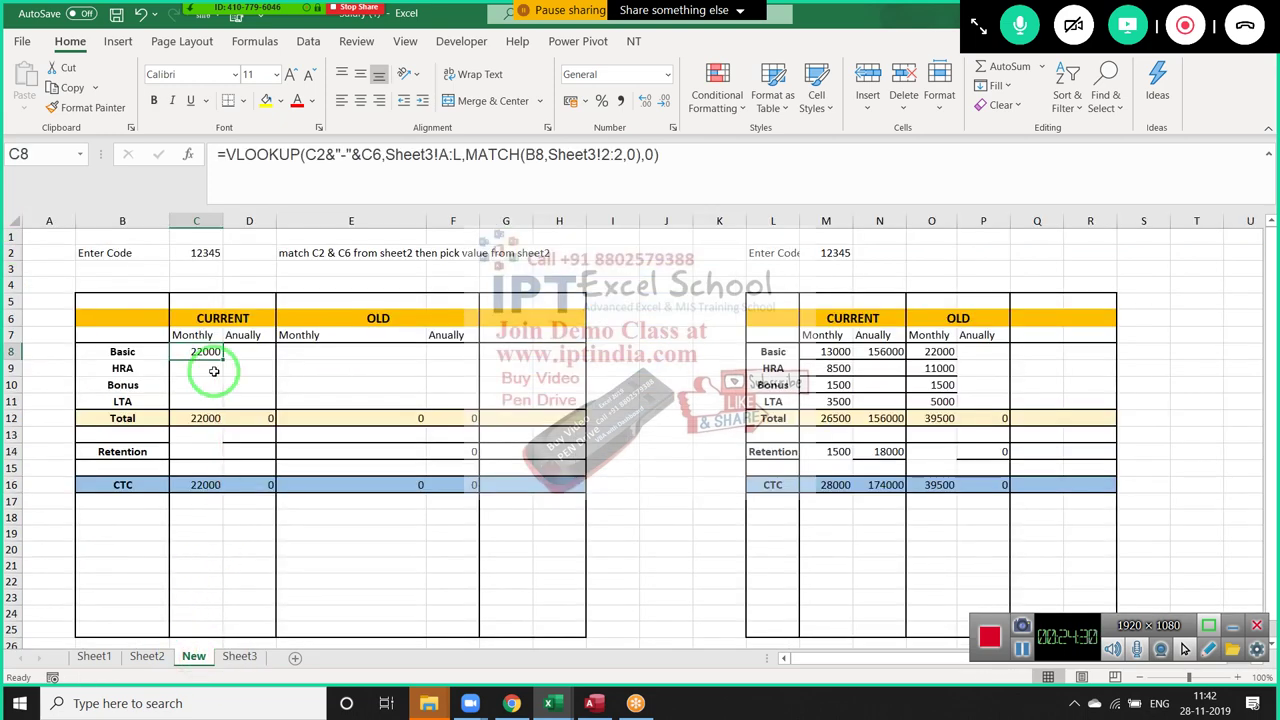
{"action": "left_click_drag", "start_coordinate": [830, 352], "coordinate": [830, 368]}
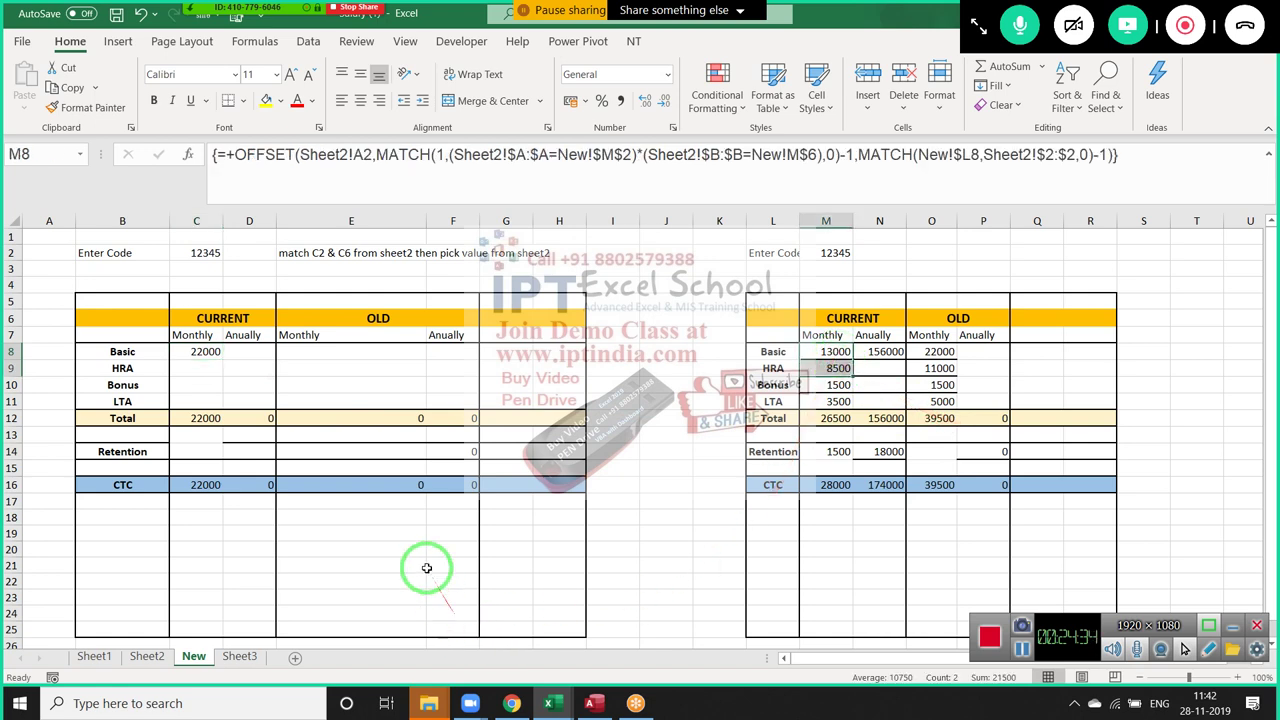
Lock C2 as $C$2 and the header row as $2:$2 in C8's formula, then select C8:C11
{"action": "left_click", "coordinate": [193, 352]}
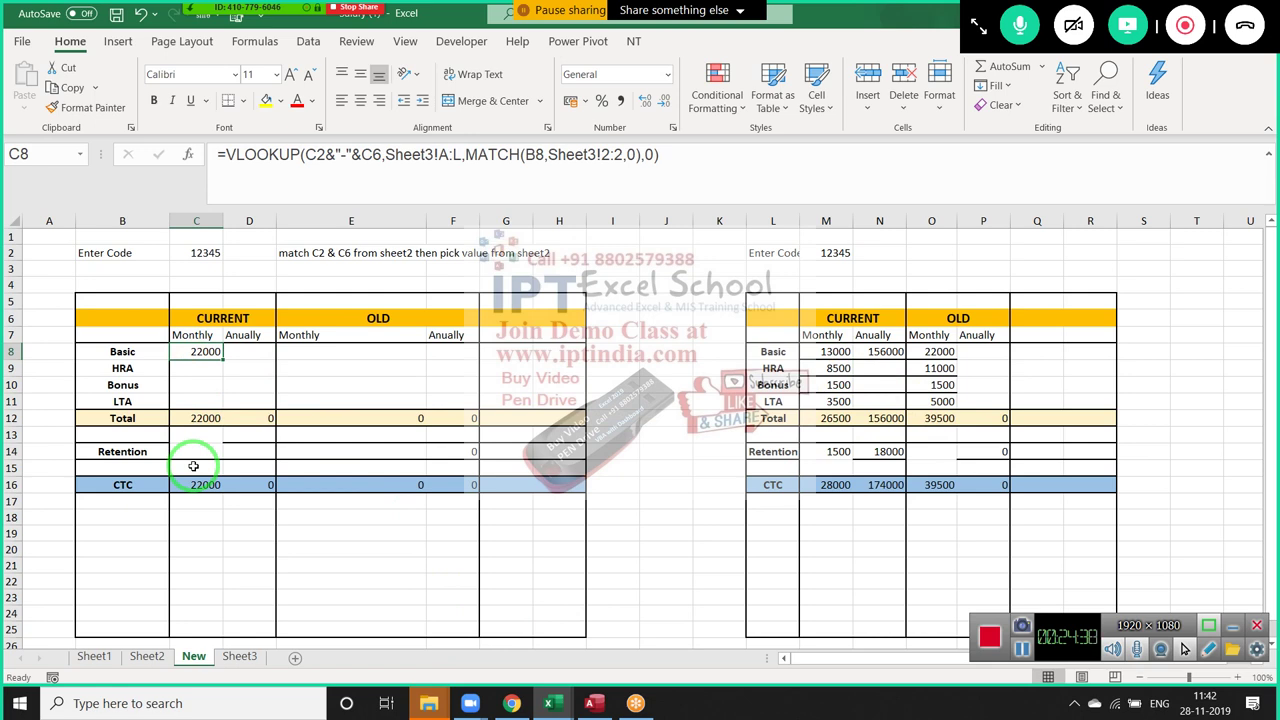
{"action": "left_click", "coordinate": [314, 155]}
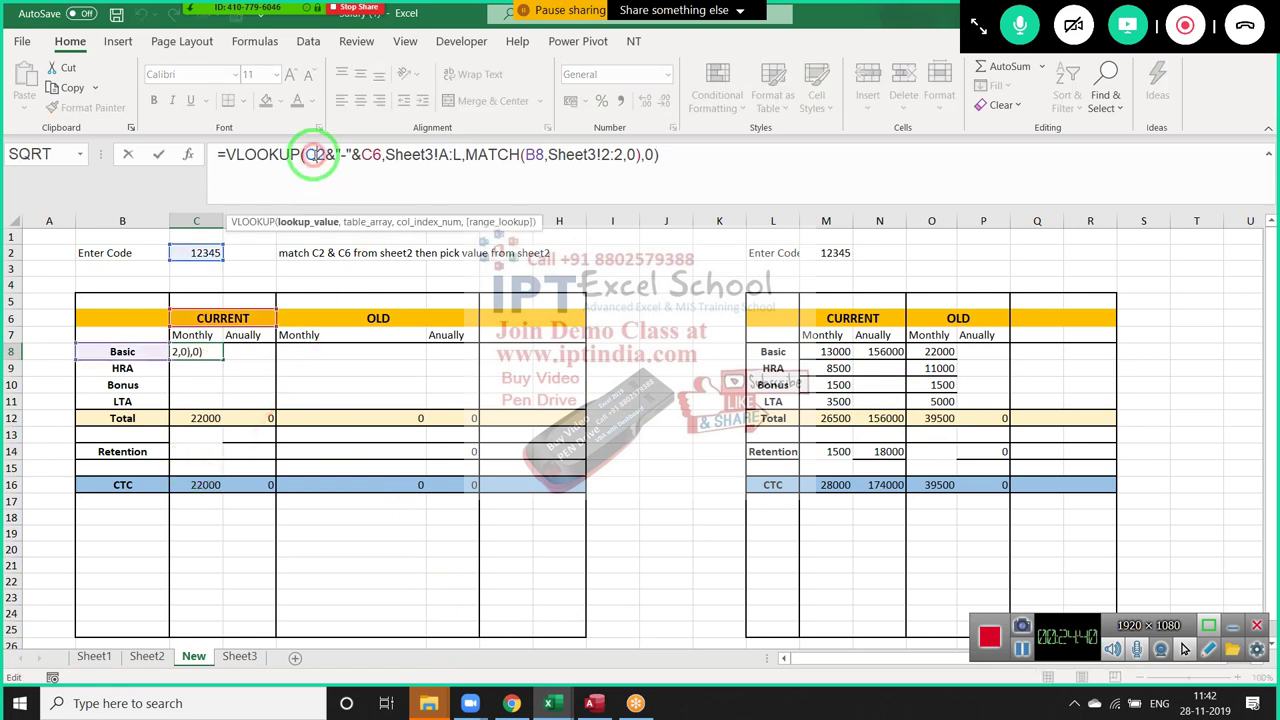
{"action": "key", "text": "F4"}
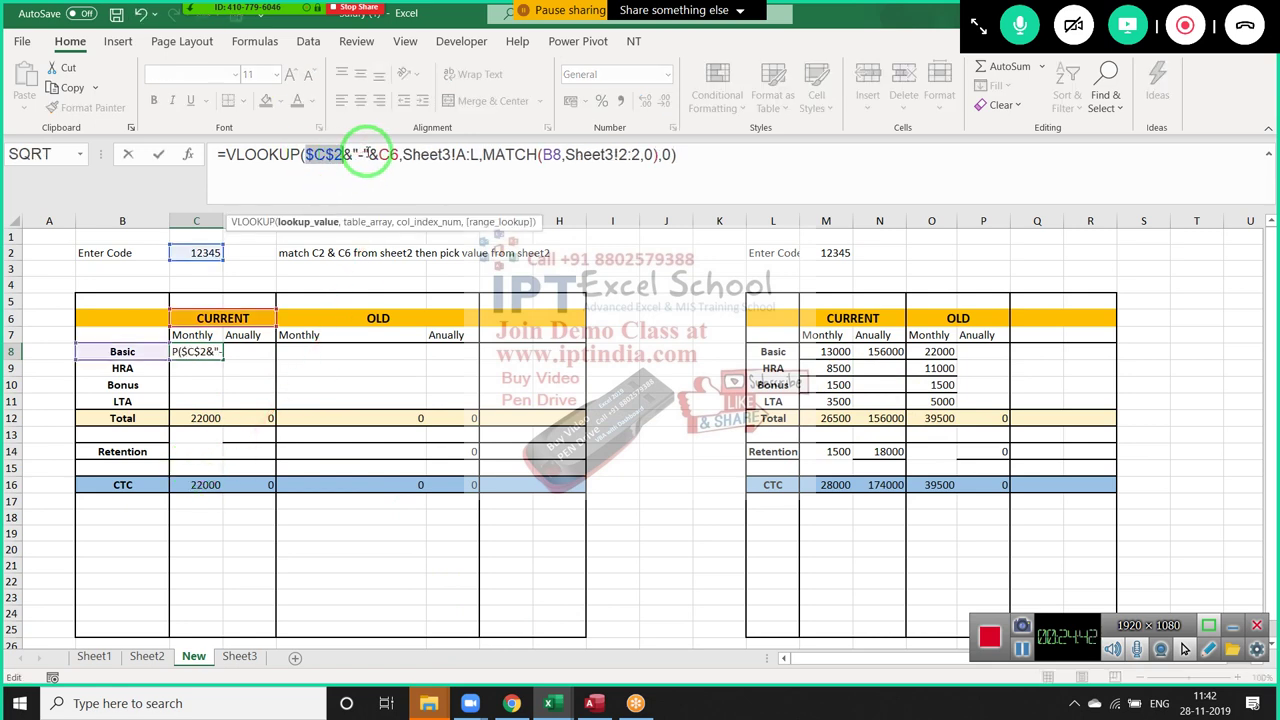
{"action": "left_click", "coordinate": [381, 157]}
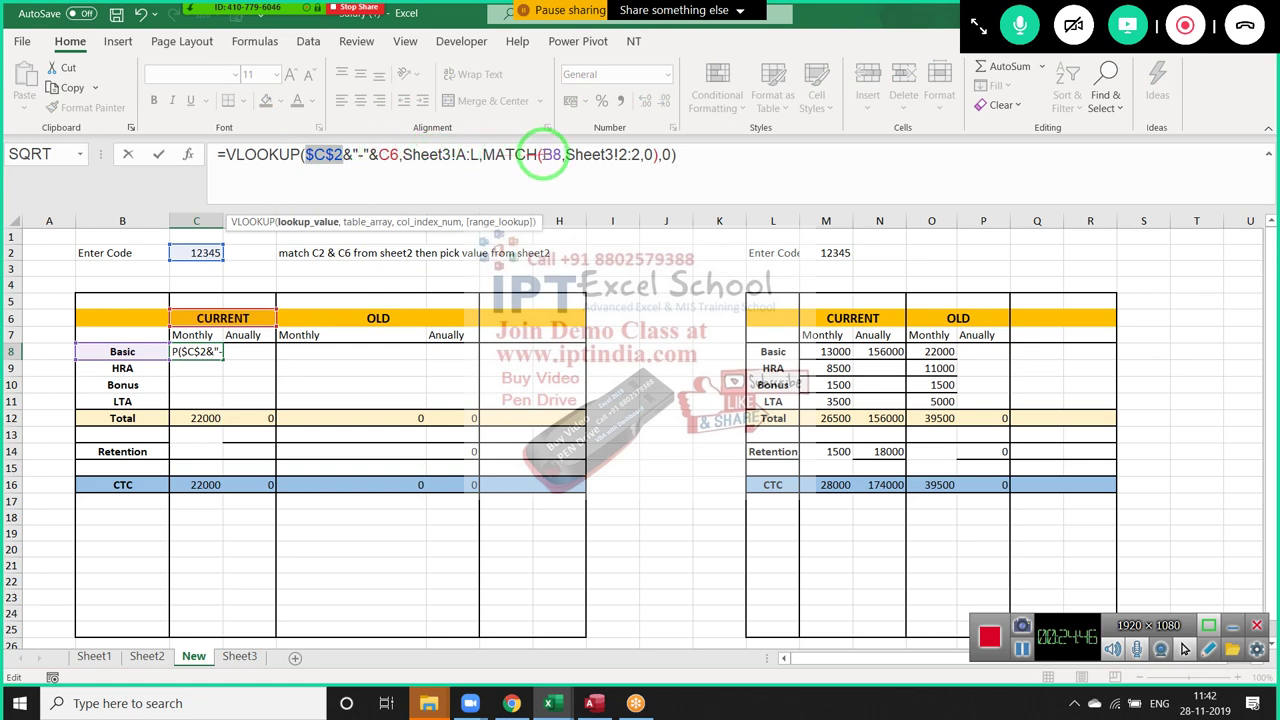
{"action": "left_click", "coordinate": [558, 157]}
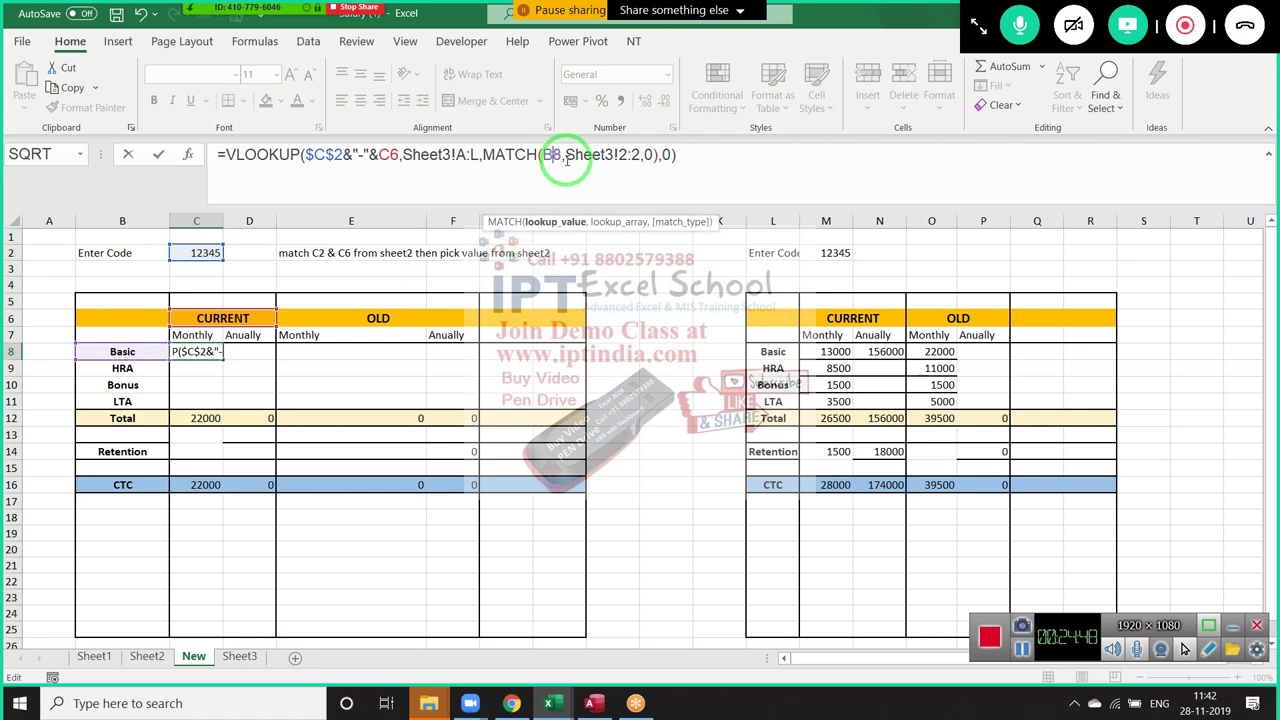
{"action": "left_click", "coordinate": [625, 155]}
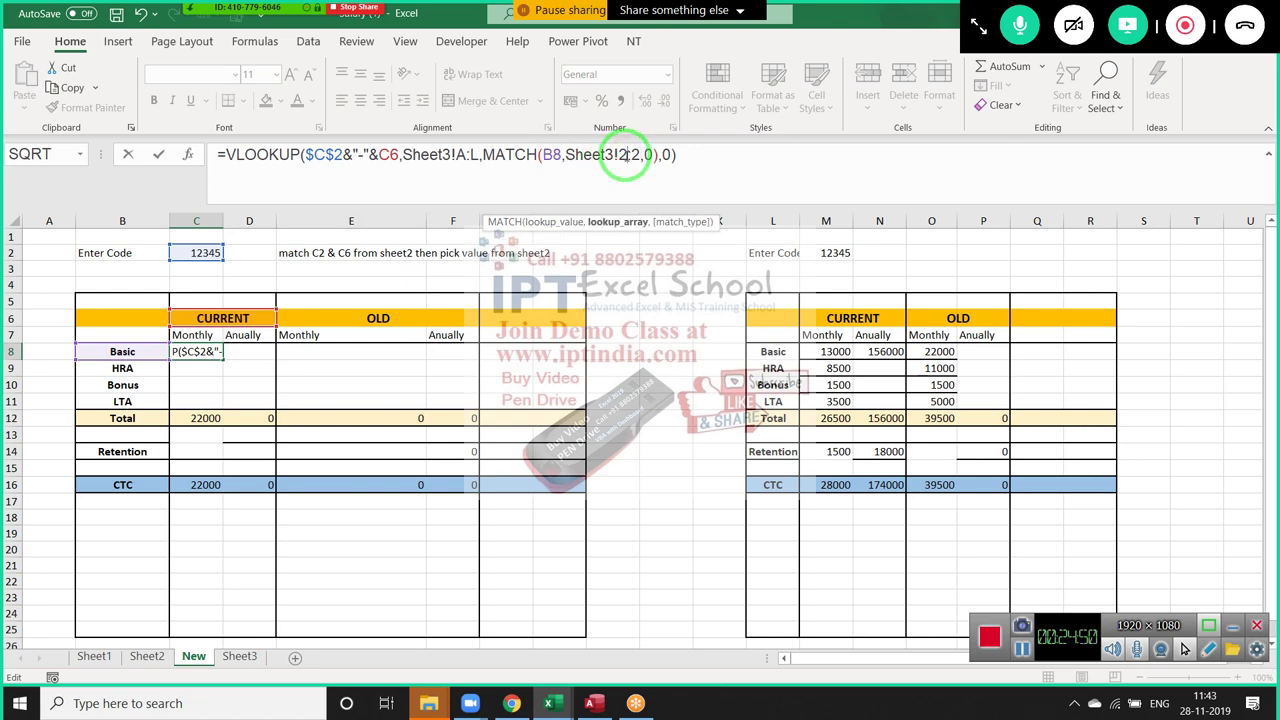
{"action": "key", "text": "F4"}
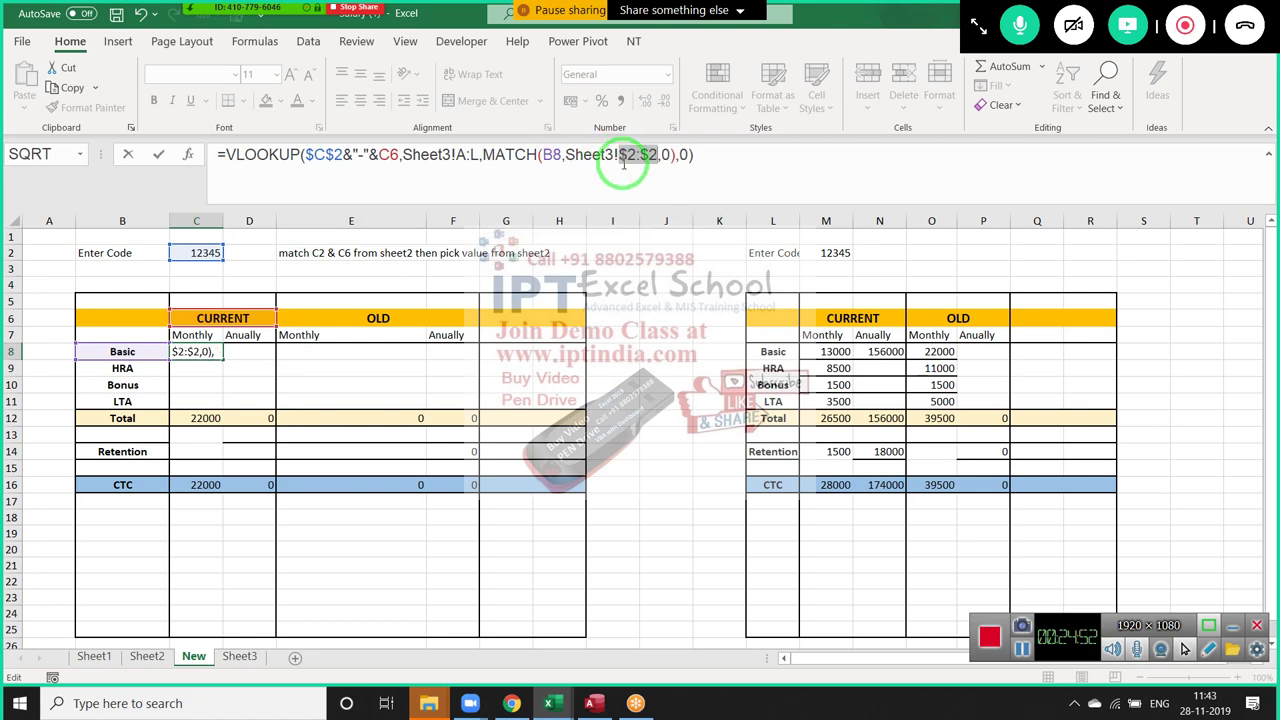
{"action": "key", "text": "Return"}
{"action": "key", "text": "Up"}
{"action": "key", "text": "shift+Down"}
{"action": "key", "text": "shift+Down"}
{"action": "key", "text": "shift+Down"}
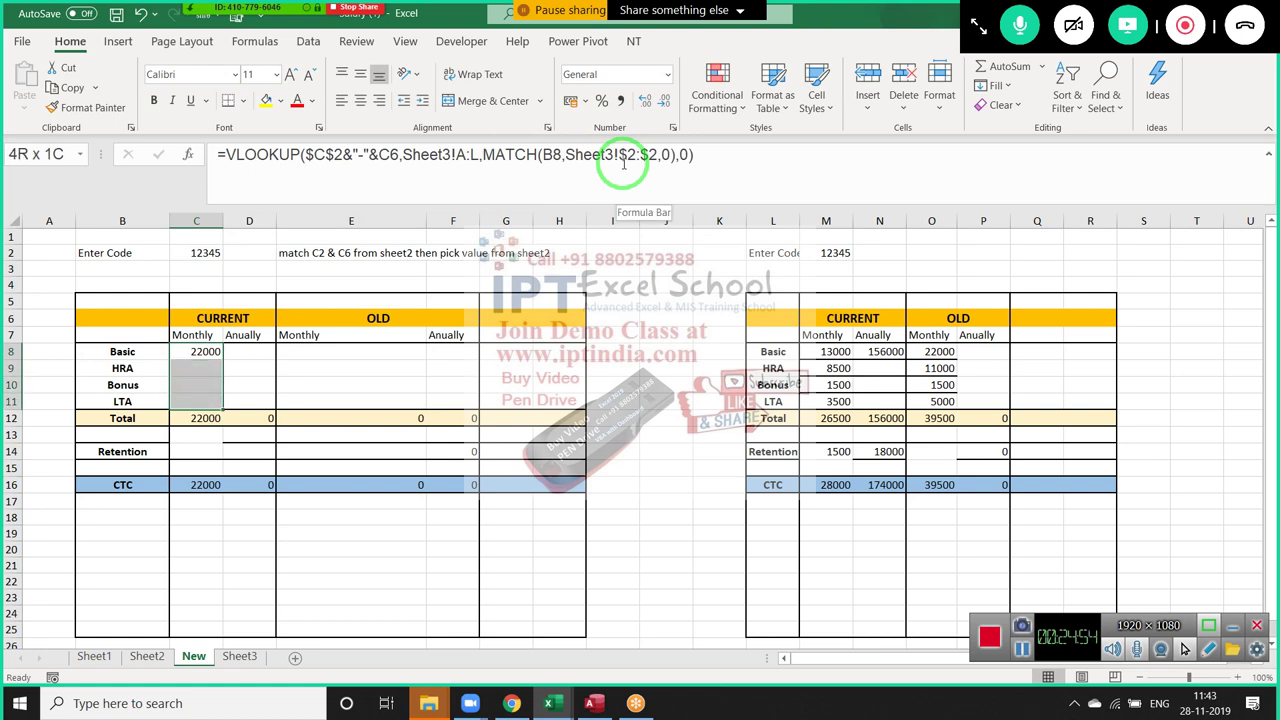
Lock C6 as $C$6 in C8 and fill down to C11, giving HRA 11000, Bonus 1500, LTA 5000
{"action": "key", "text": "ctrl+d"}
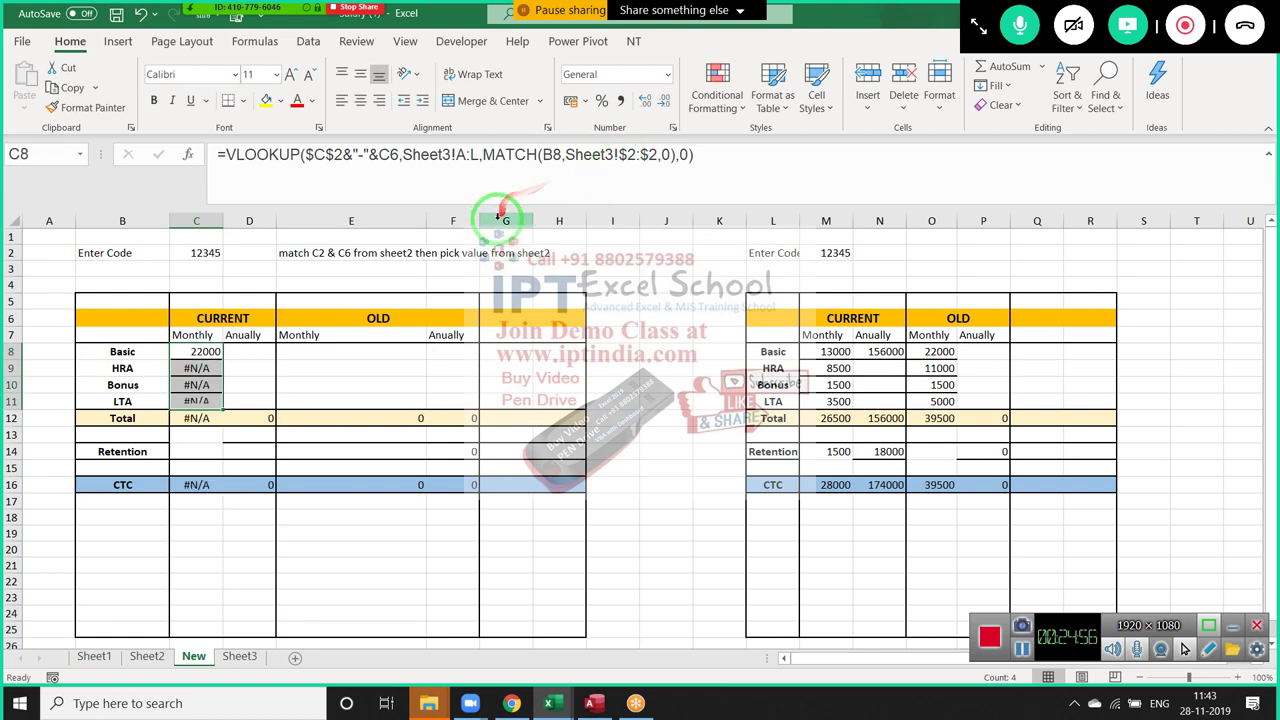
{"action": "left_click", "coordinate": [200, 351]}
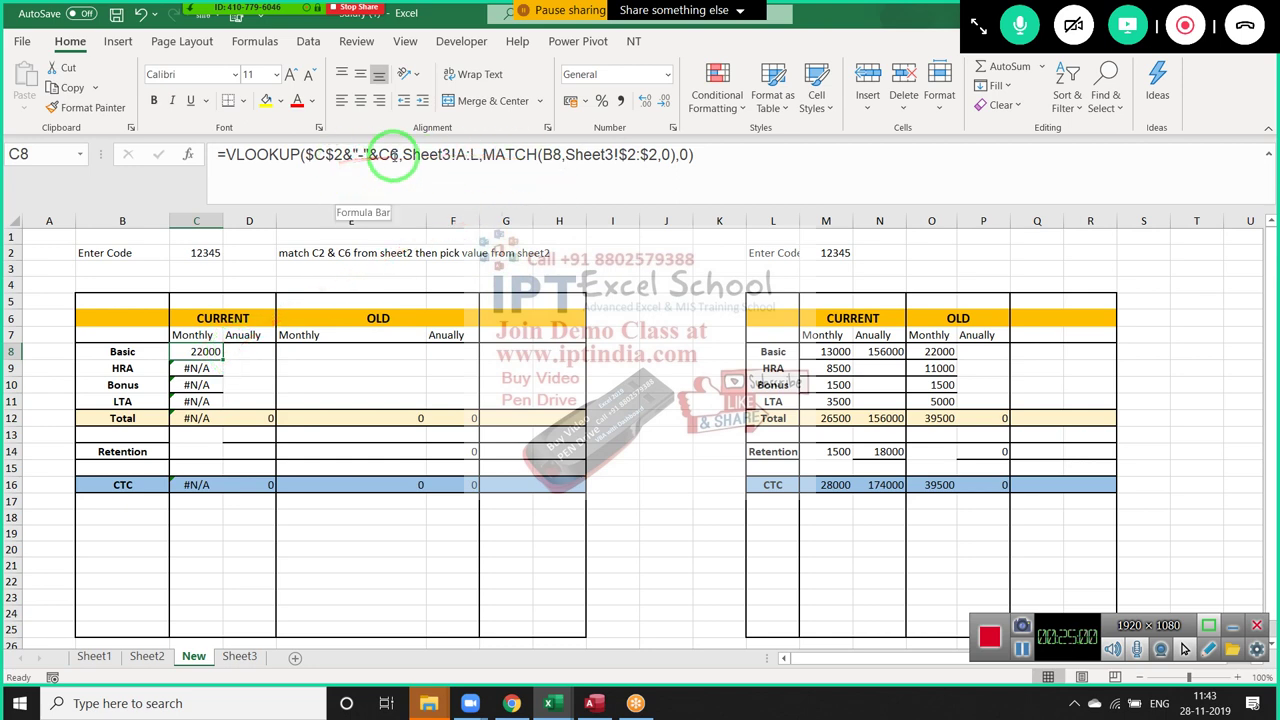
{"action": "left_click", "coordinate": [394, 162]}
{"action": "key", "text": "F4"}
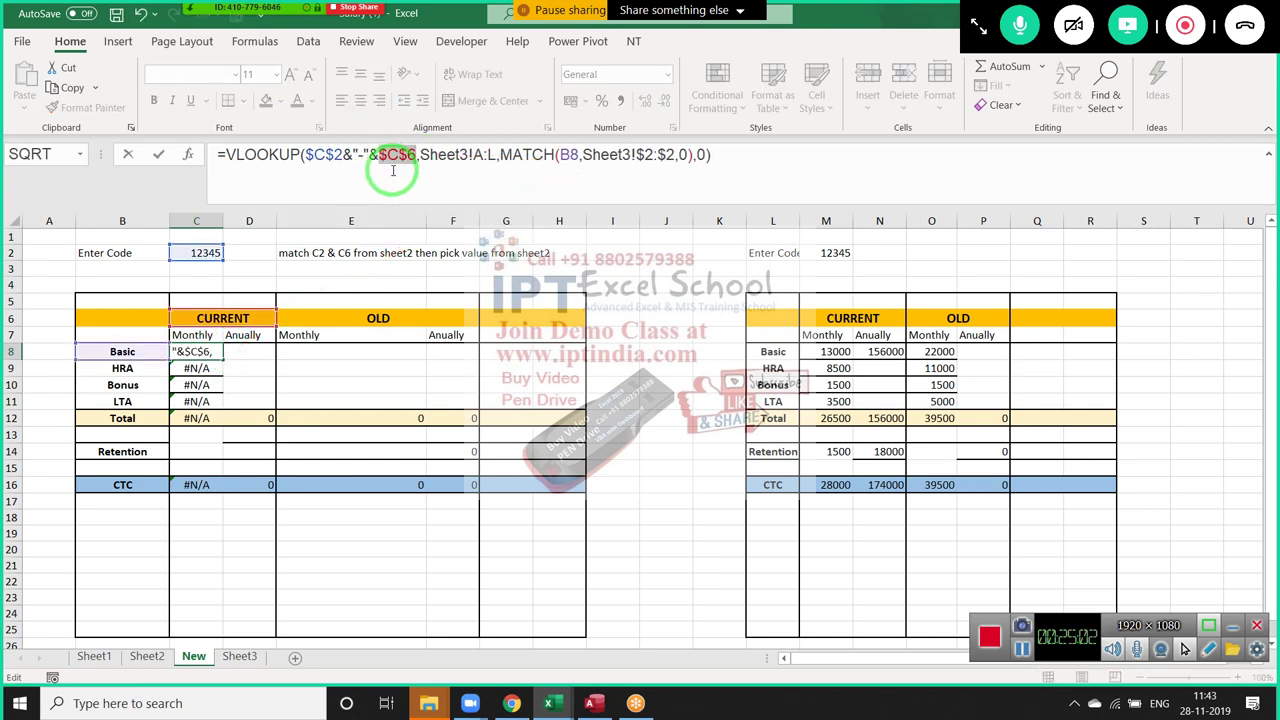
{"action": "key", "text": "Return"}
{"action": "key", "text": "Up"}
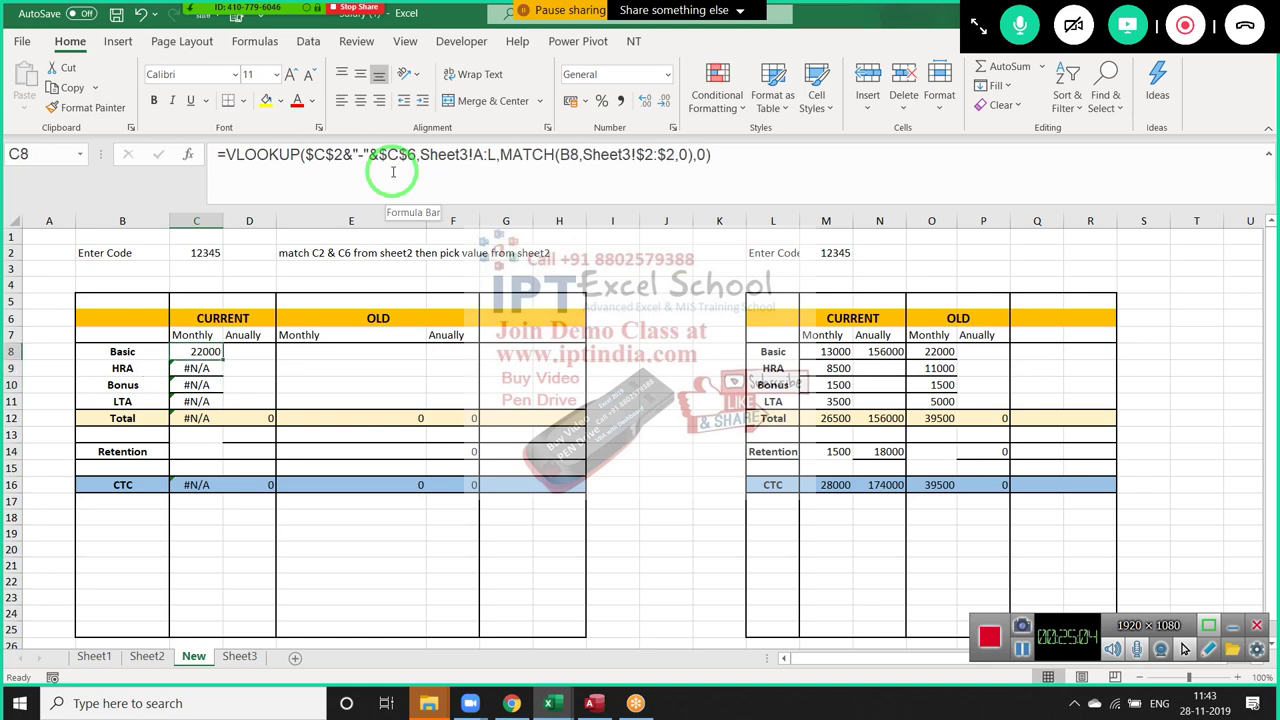
{"action": "key", "text": "shift+Down"}
{"action": "key", "text": "shift+Down"}
{"action": "key", "text": "shift+Down"}
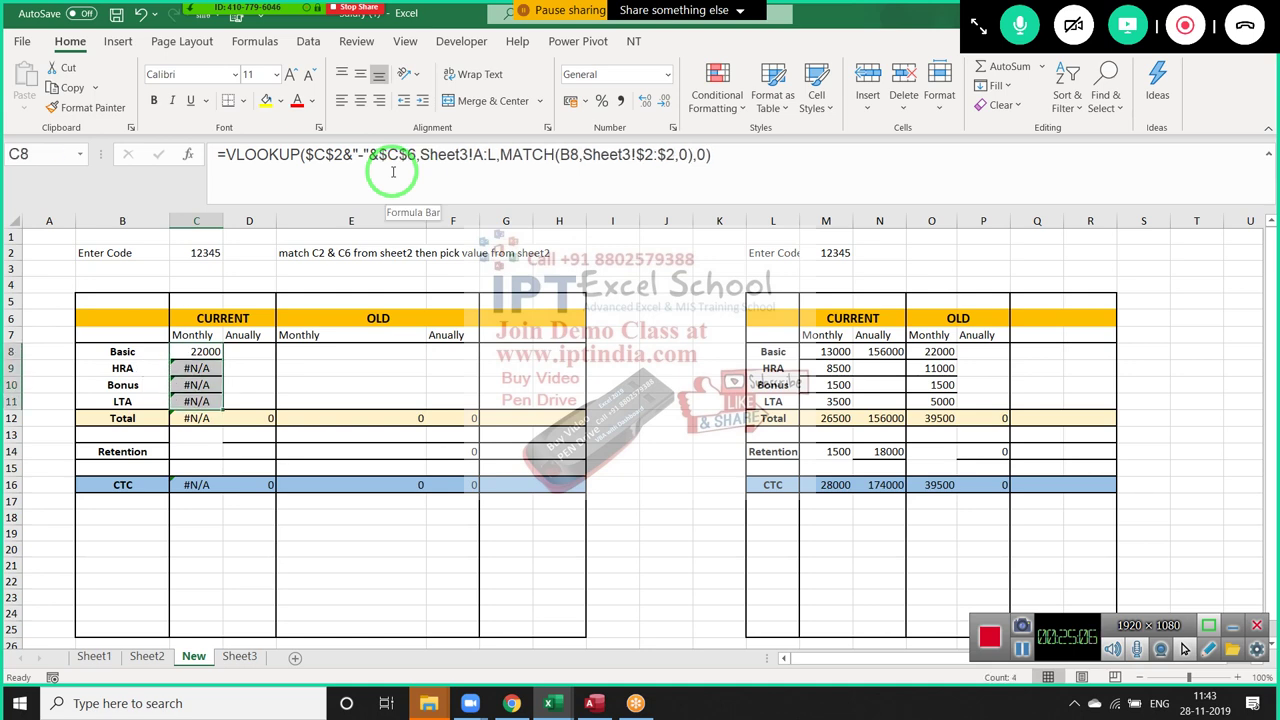
{"action": "key", "text": "ctrl+d"}
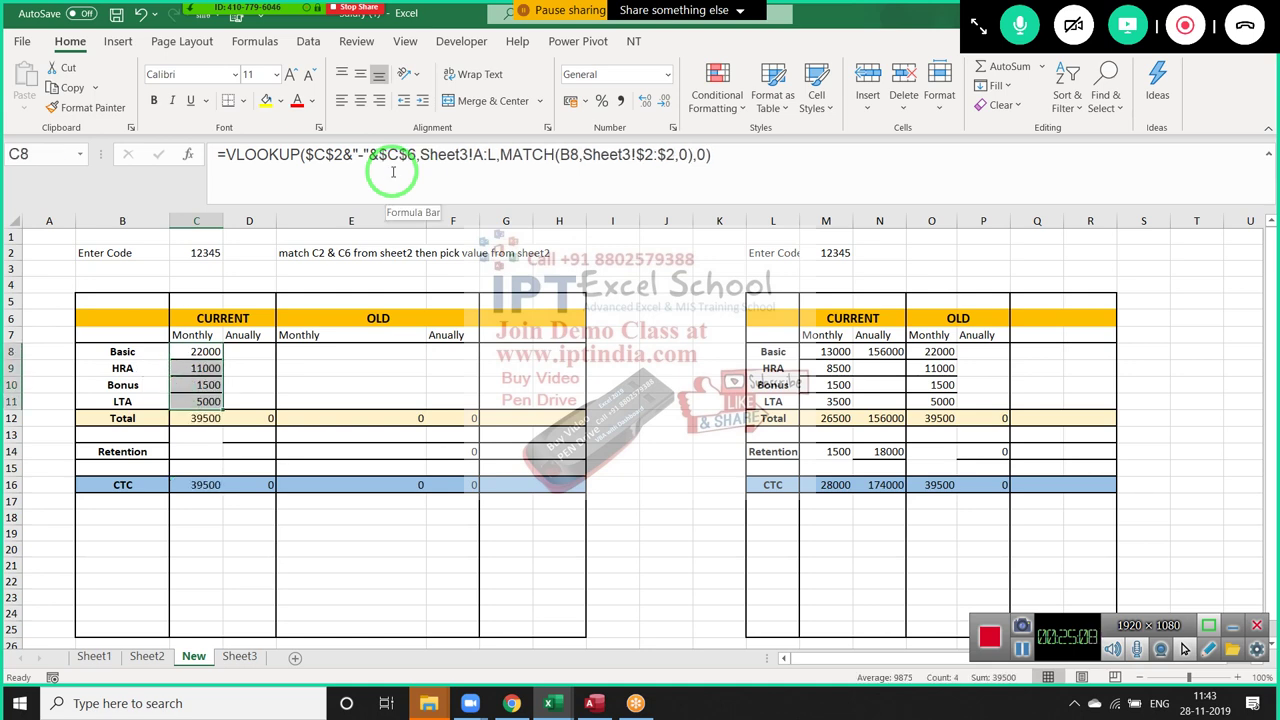
Check Sheet3's blank first row, then return to the New sheet
{"action": "left_click", "coordinate": [240, 656]}
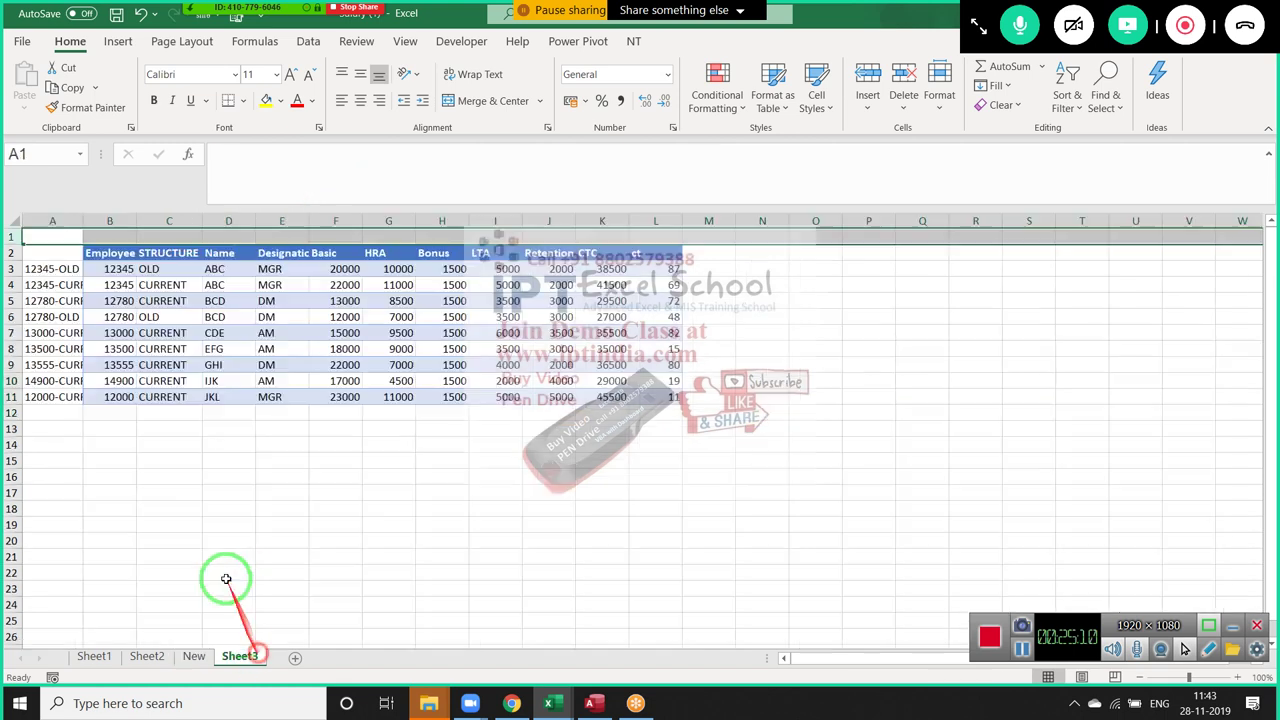
{"action": "left_click", "coordinate": [125, 333]}
{"action": "left_click", "coordinate": [30, 236]}
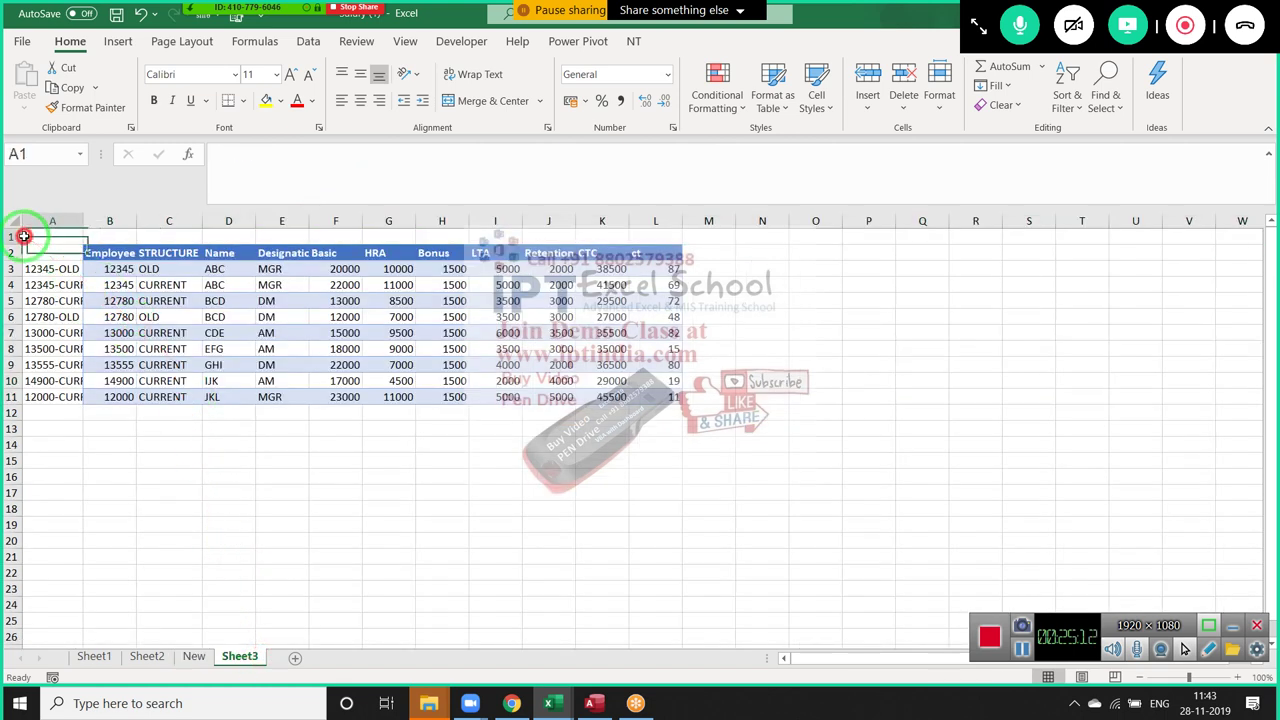
{"action": "left_click_drag", "start_coordinate": [10, 236], "coordinate": [12, 240]}
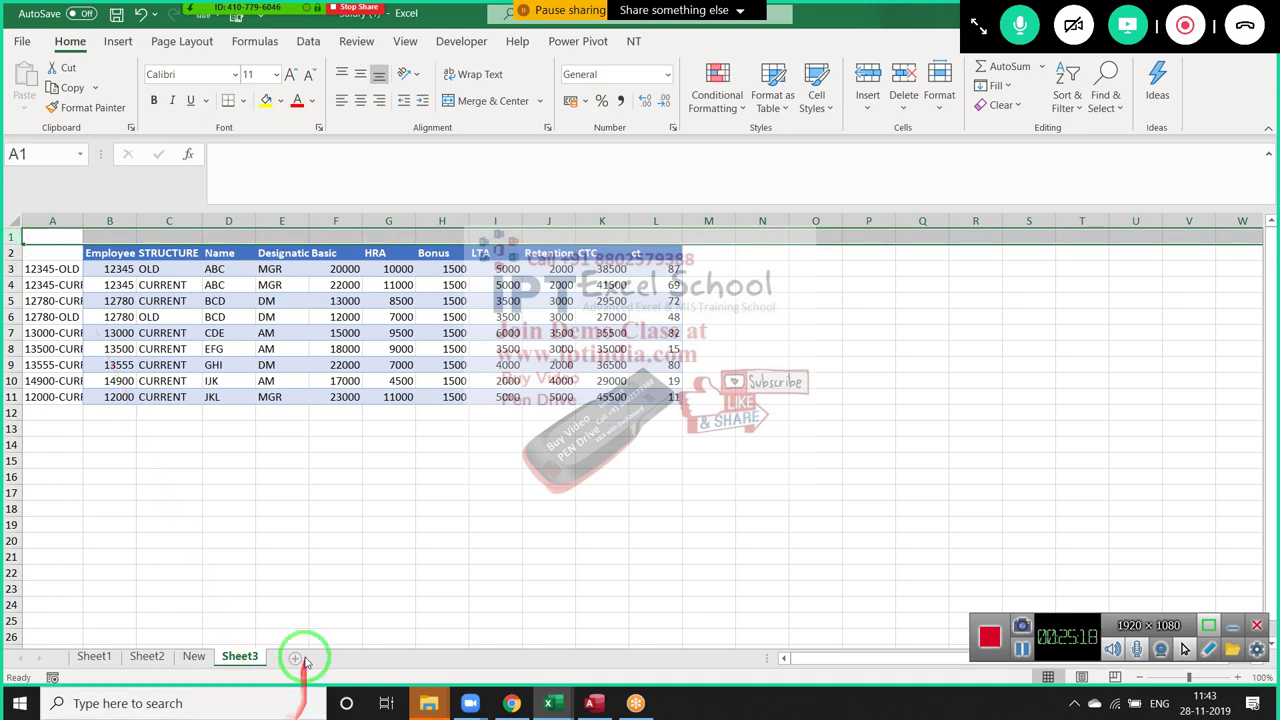
{"action": "left_click", "coordinate": [197, 658]}
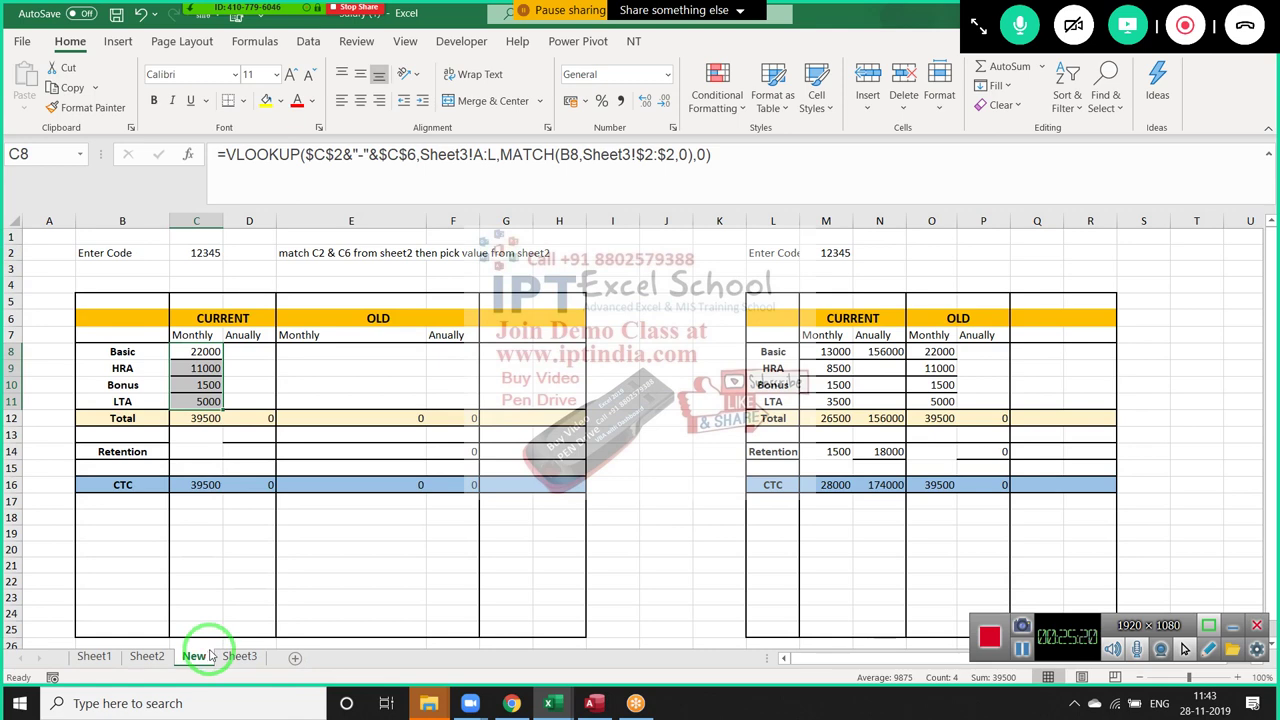
Review the MATCH parts of M8's OFFSET array formula and re-enter it as an array formula
{"action": "left_click", "coordinate": [836, 352]}
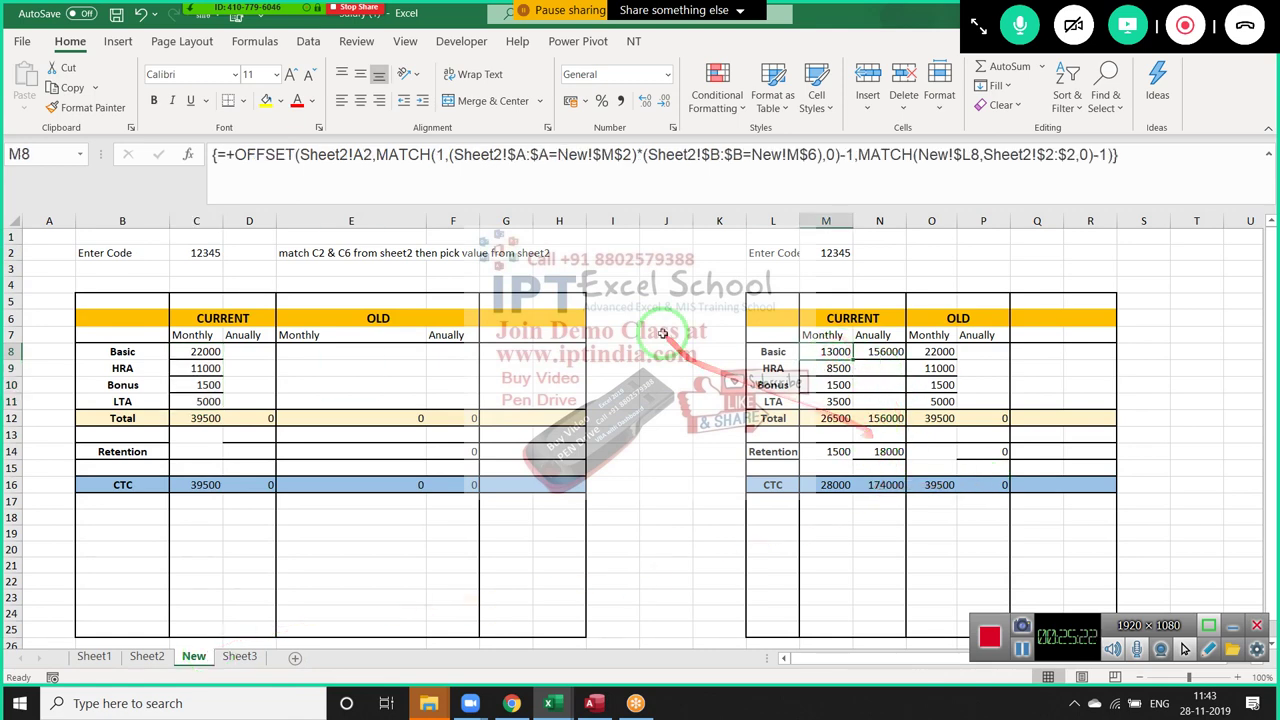
{"action": "double_click", "coordinate": [540, 153]}
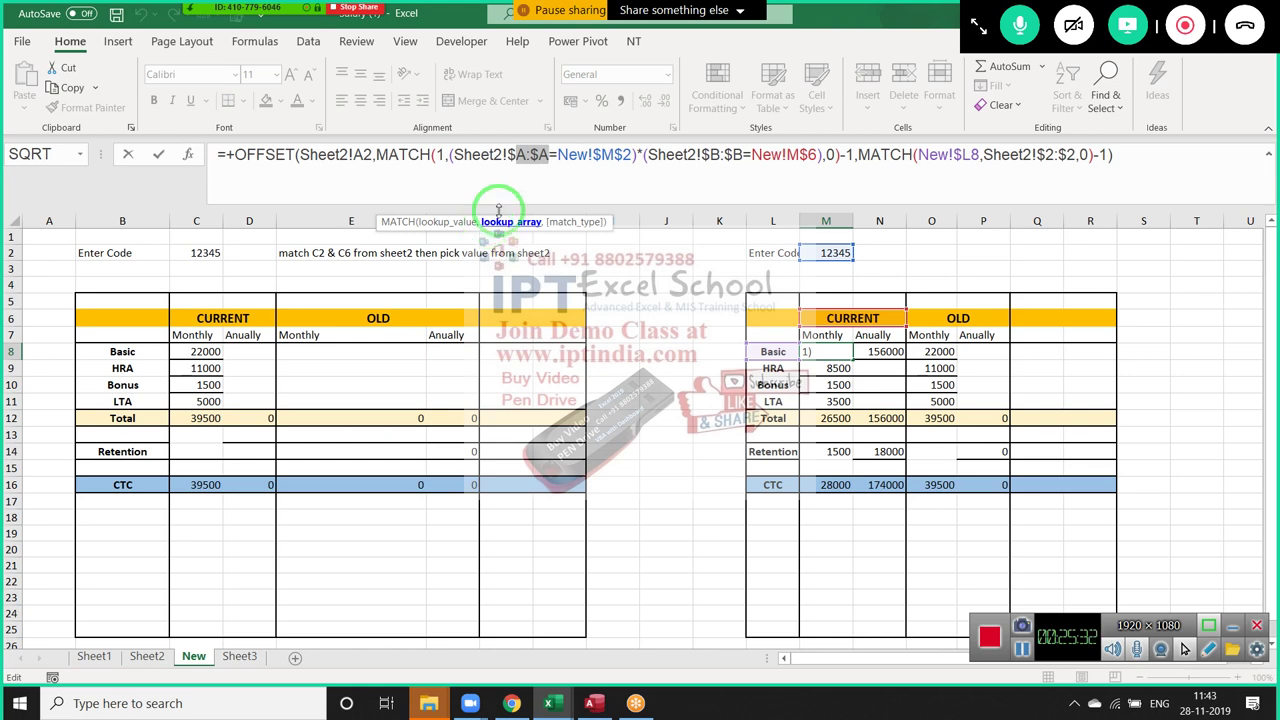
{"action": "left_click_drag", "start_coordinate": [377, 155], "coordinate": [636, 150]}
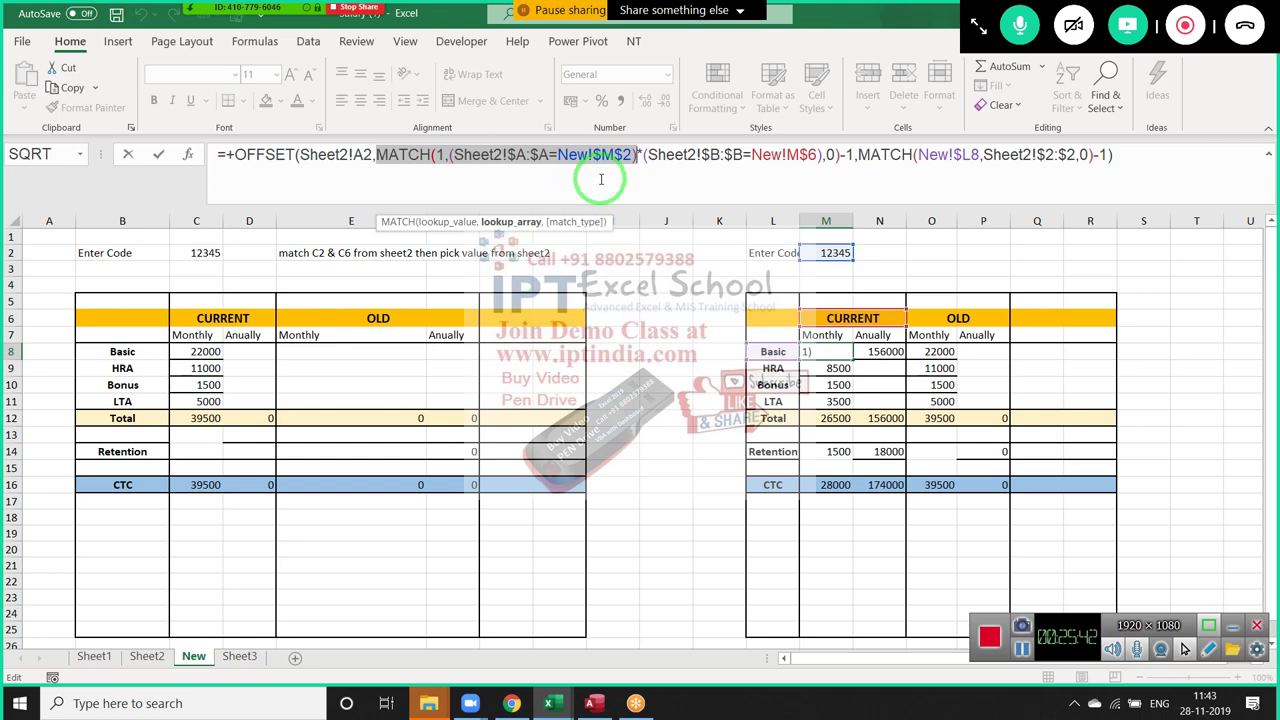
{"action": "left_click_drag", "start_coordinate": [516, 155], "coordinate": [545, 157]}
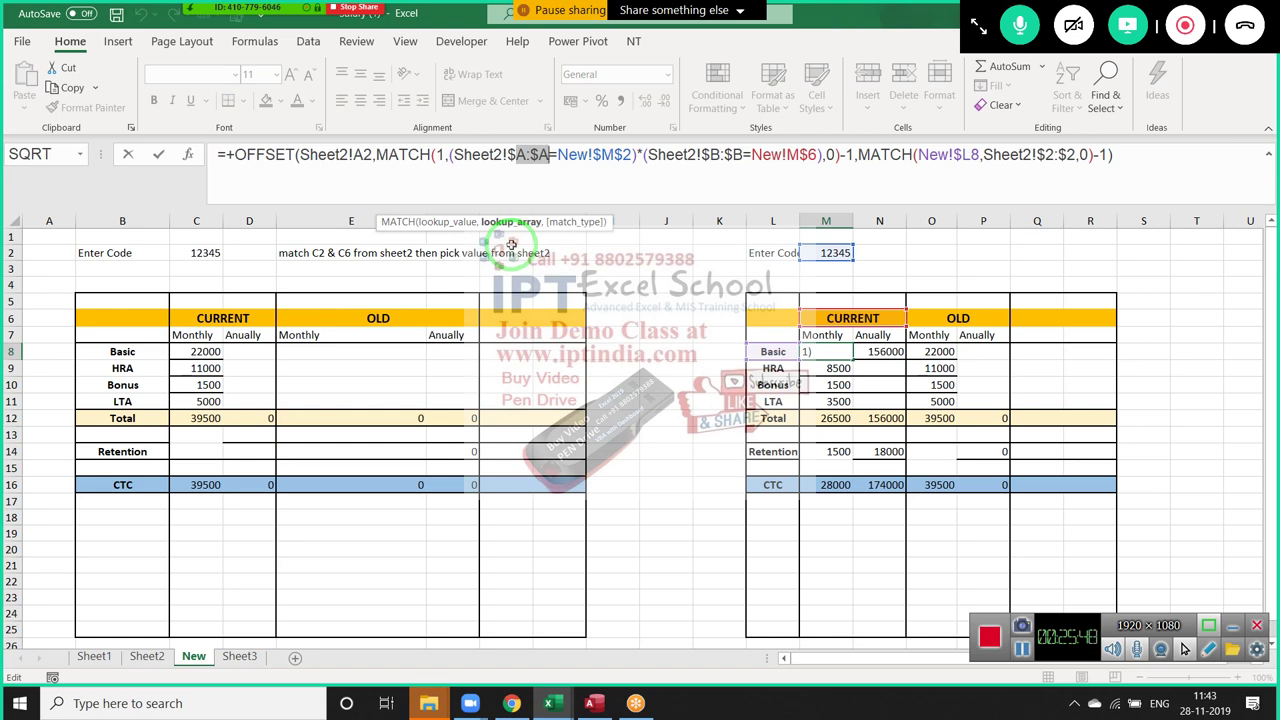
{"action": "key", "text": "ctrl+shift+Return"}
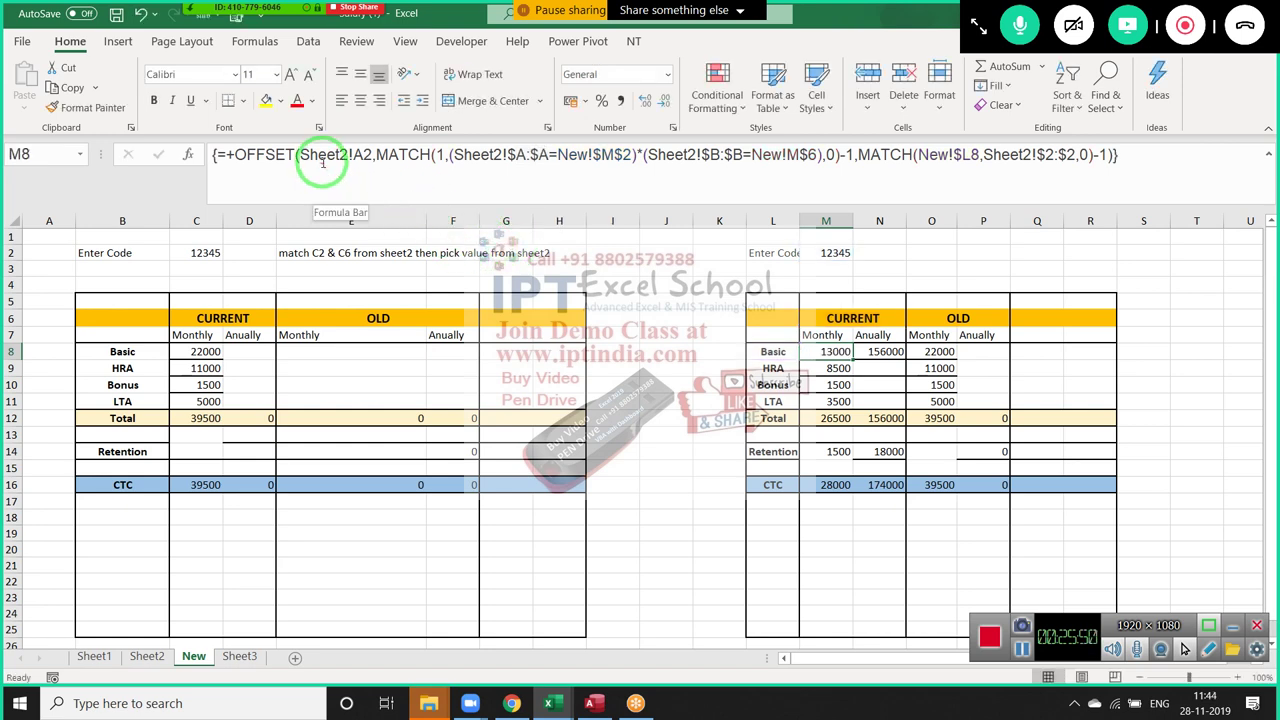
{"action": "mouse_move", "coordinate": [450, 157]}
{"action": "left_mouse_down"}
{"action": "mouse_move", "coordinate": [580, 162]}
{"action": "mouse_move", "coordinate": [538, 157]}
{"action": "left_mouse_up"}
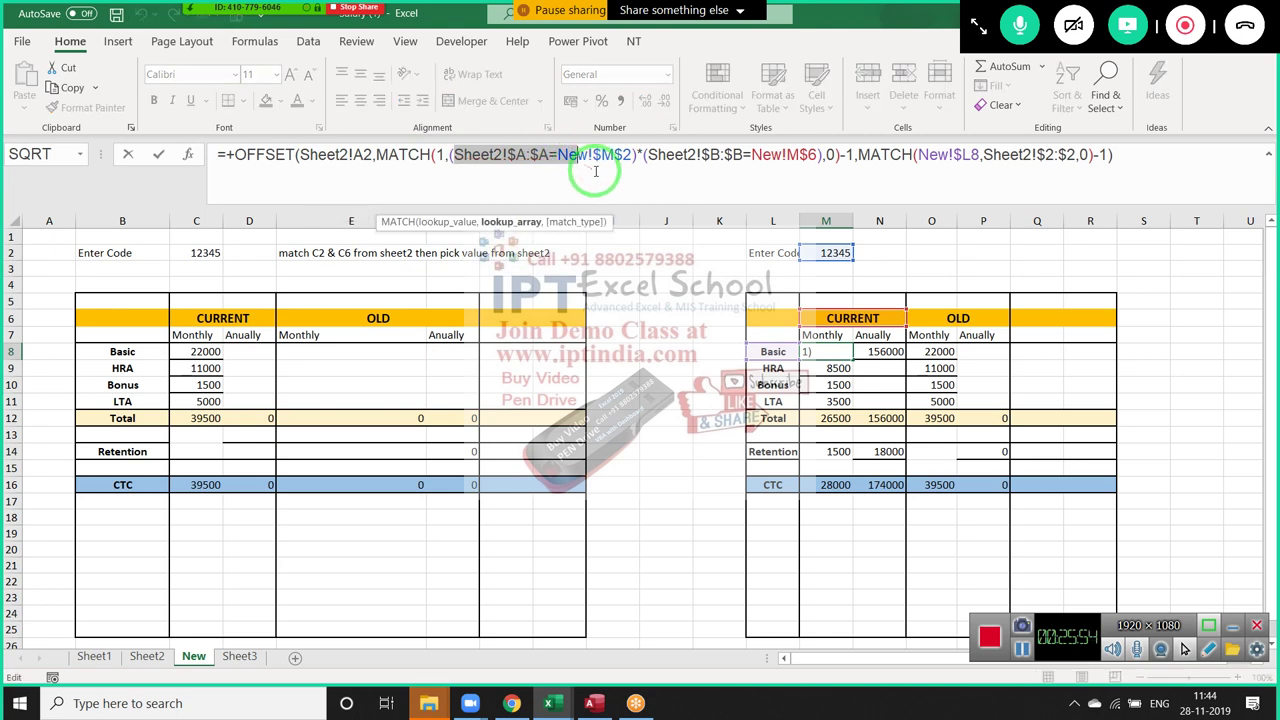
{"action": "left_click", "coordinate": [532, 158]}
{"action": "left_click_drag", "start_coordinate": [518, 157], "coordinate": [550, 157]}
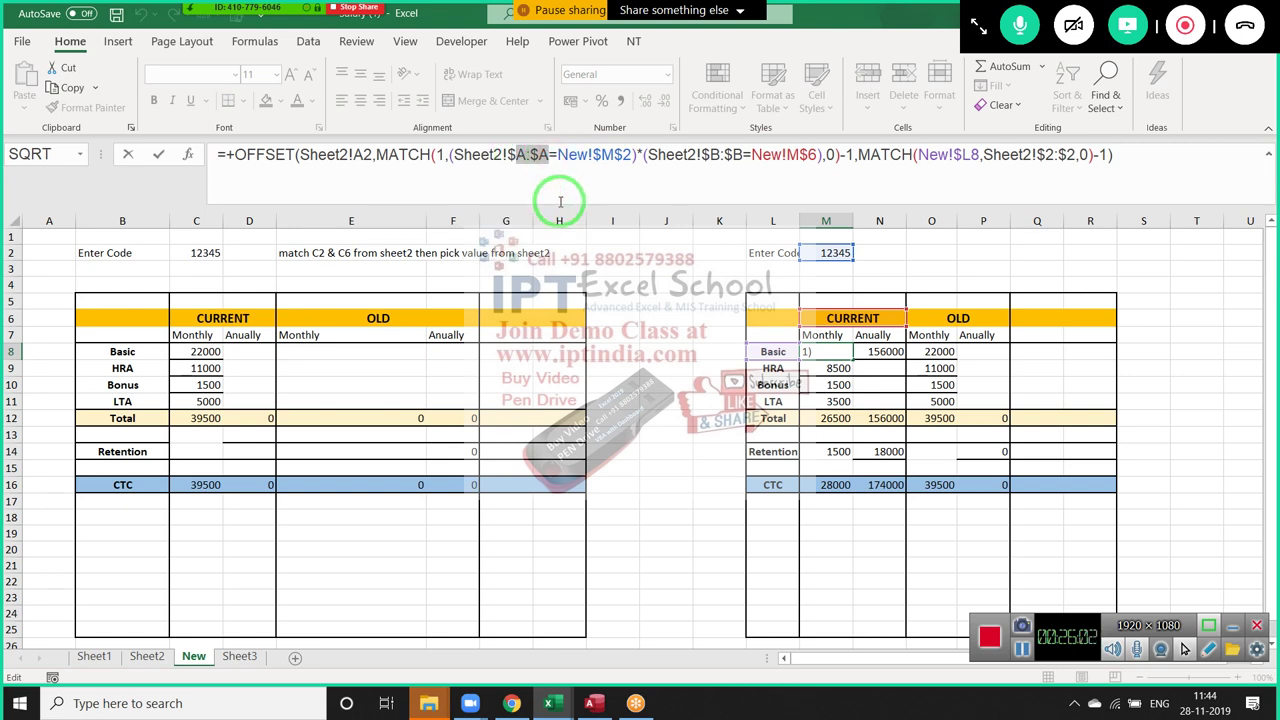
{"action": "key", "text": "ctrl+shift+Return"}
{"action": "left_click", "coordinate": [240, 657]}
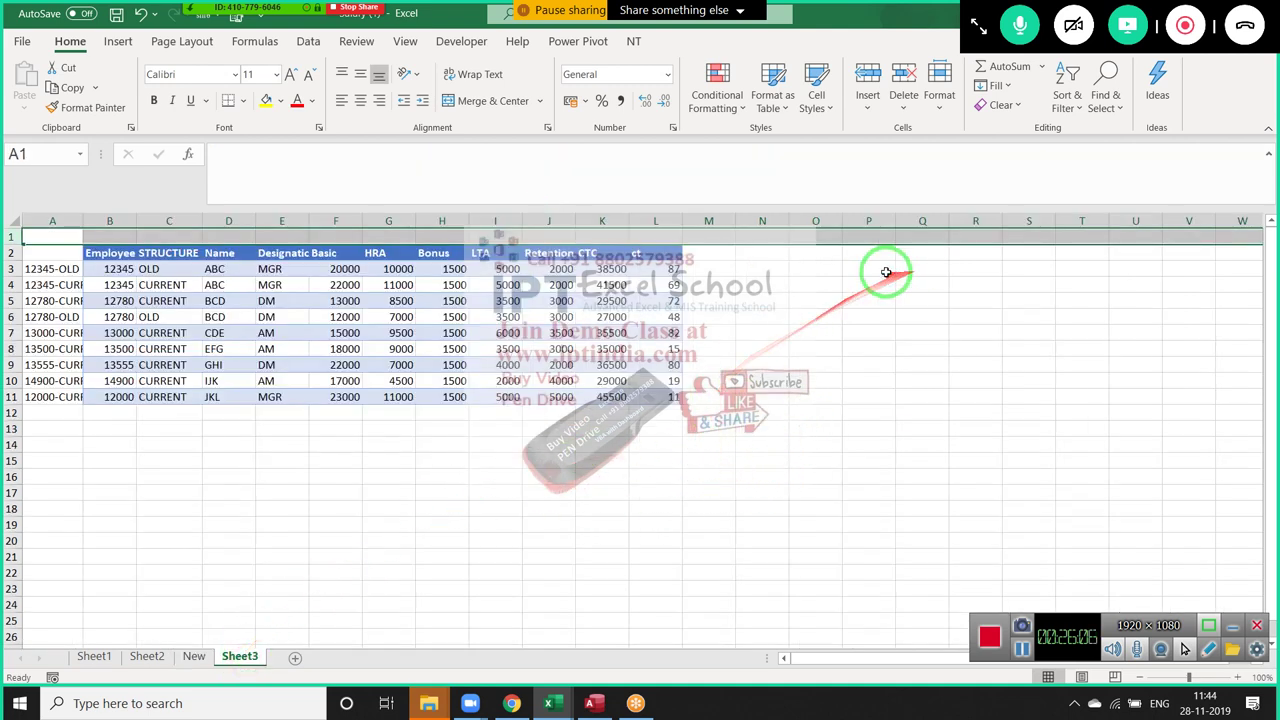
Type the label Basic into O3 on Sheet3
{"action": "left_click", "coordinate": [824, 265]}
{"action": "left_click", "coordinate": [822, 256]}
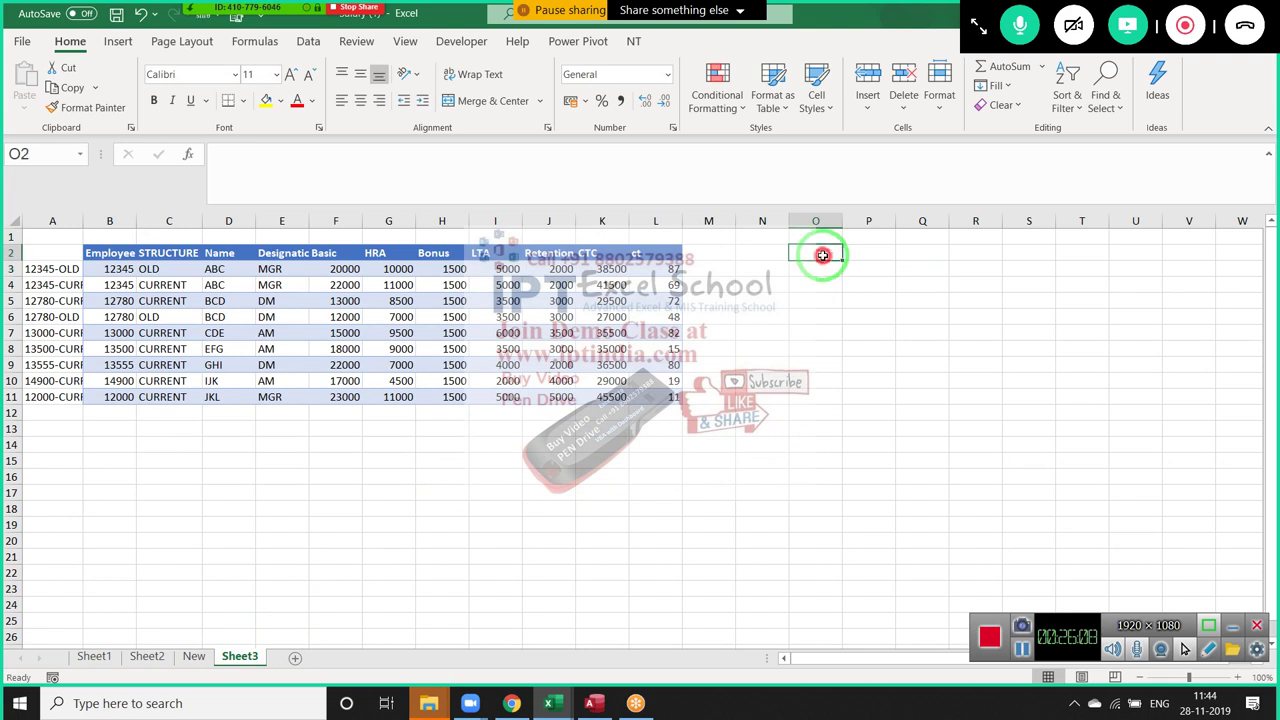
{"action": "key", "text": "Down"}
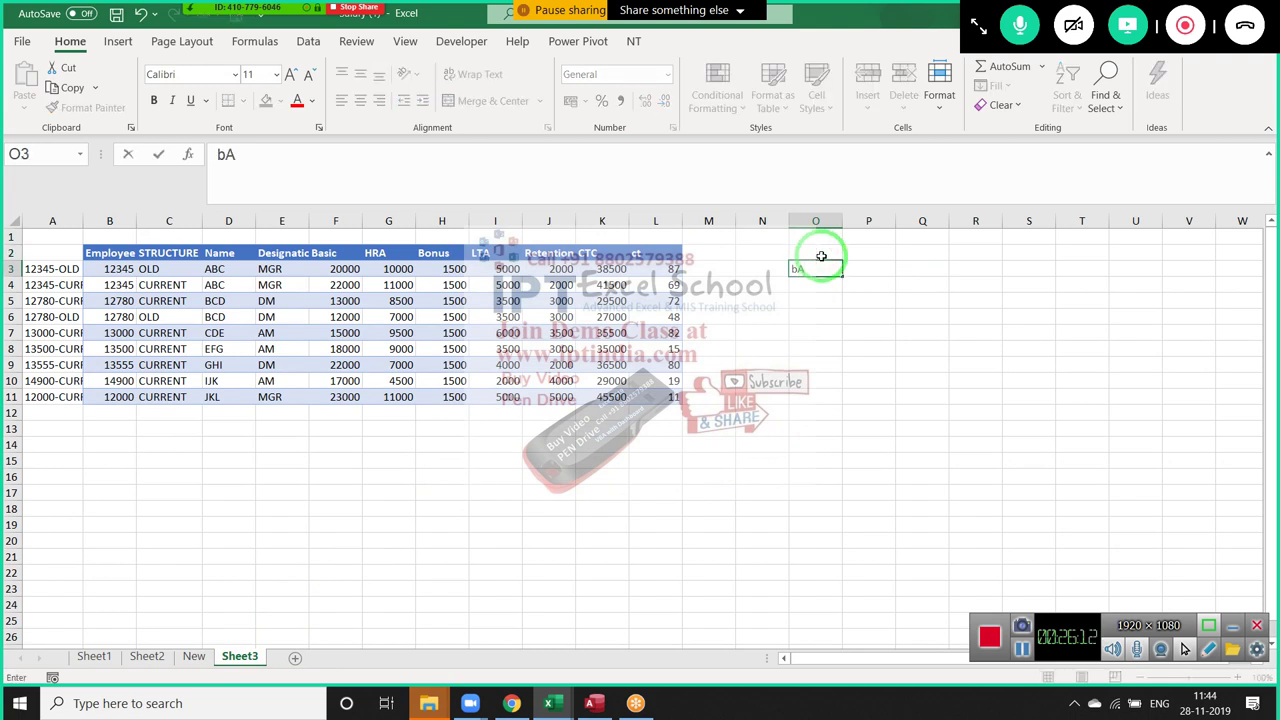
{"action": "key", "text": "Return"}
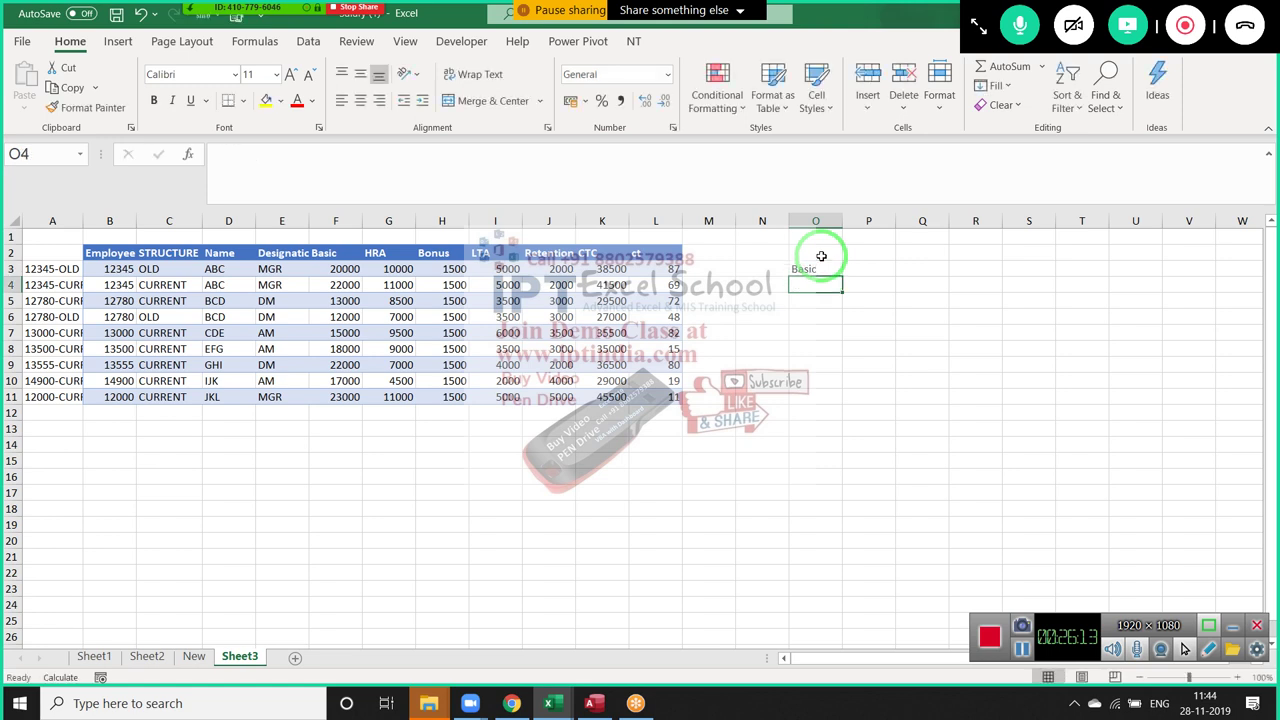
Enter =MATCH(O3,2:2,0) in P3, returning 6 for Basic
{"action": "key", "text": "Up"}
{"action": "key", "text": "Right"}
{"action": "type", "text": "="}
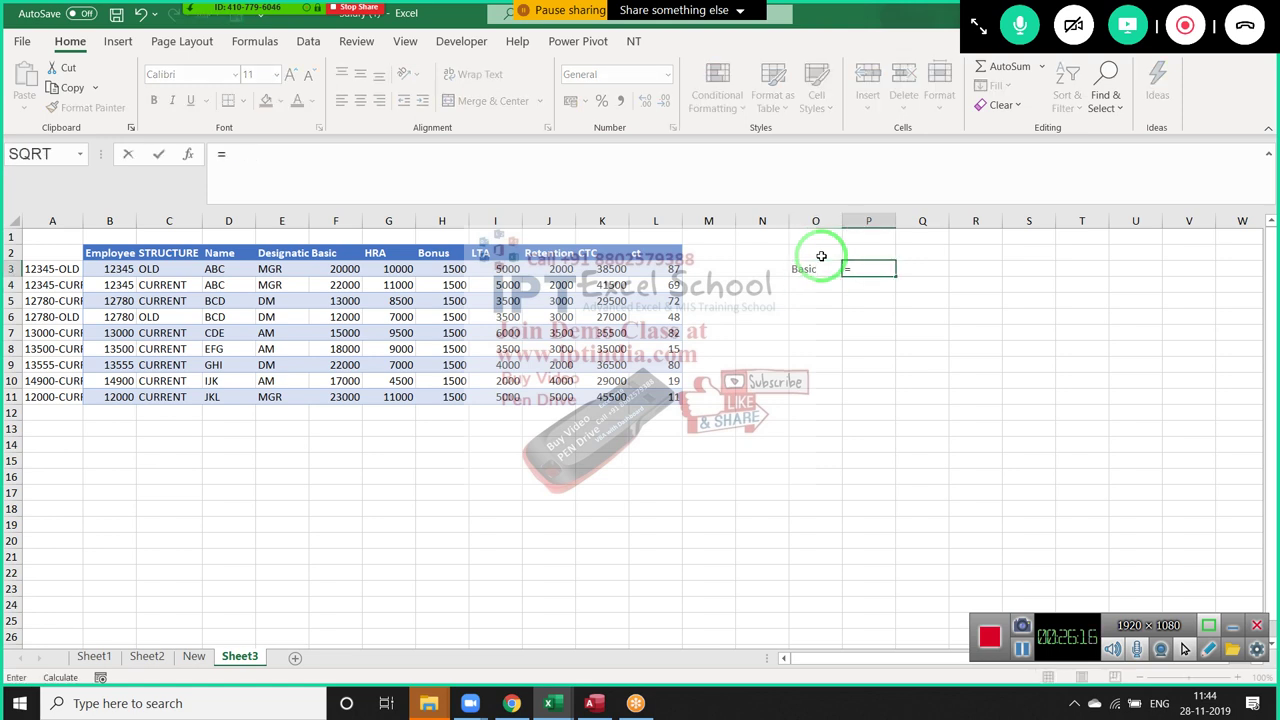
{"action": "type", "text": "mat"}
{"action": "key", "text": "Tab"}
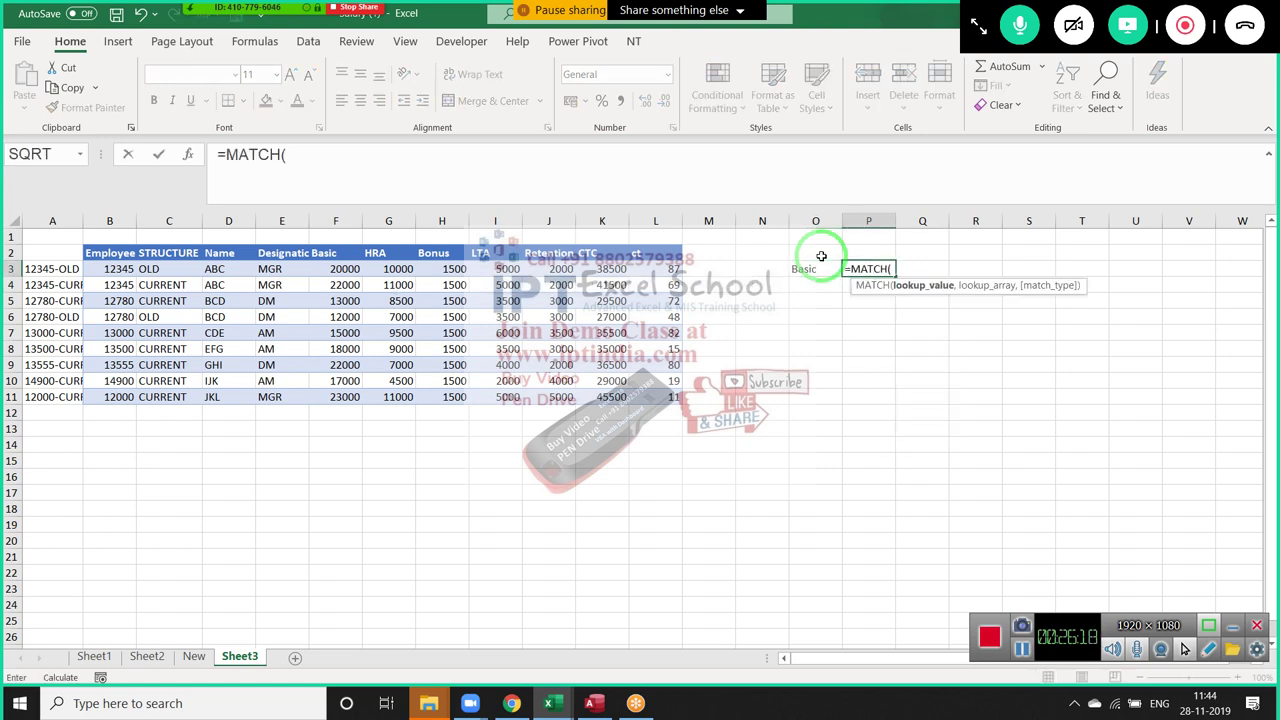
{"action": "key", "text": "Left"}
{"action": "type", "text": ","}
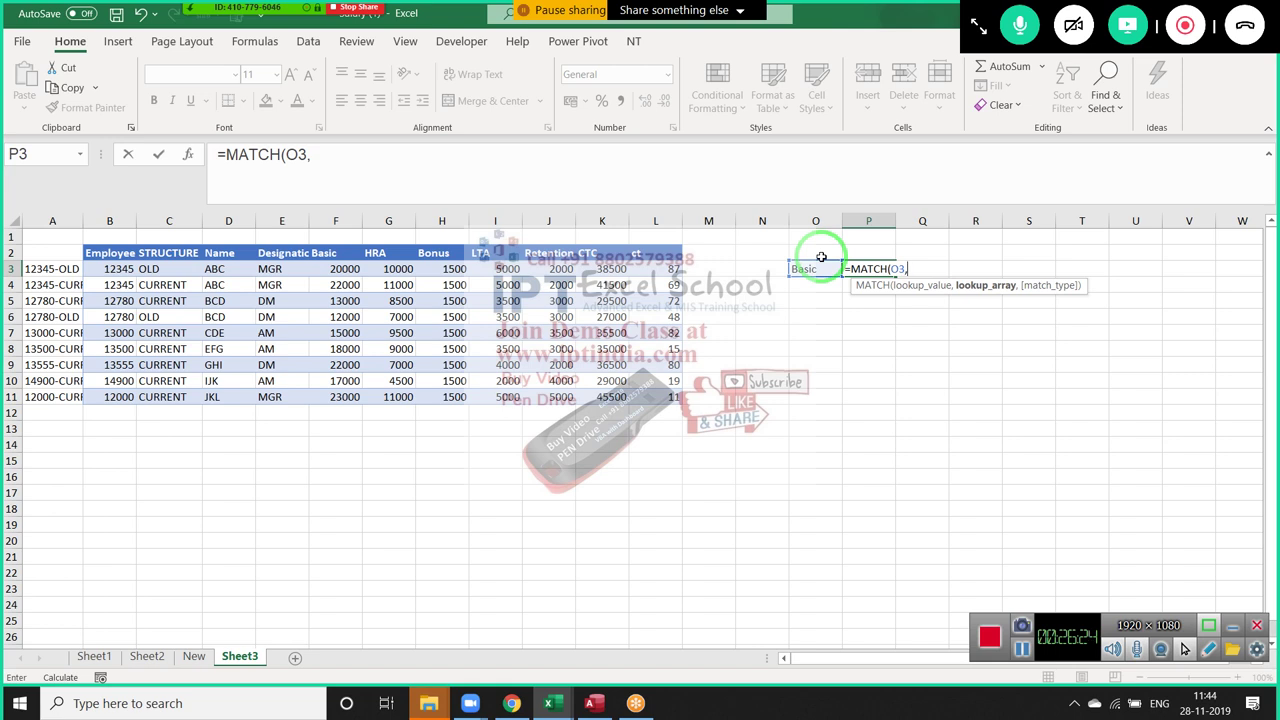
{"action": "left_click", "coordinate": [821, 262]}
{"action": "key", "text": "Left"}
{"action": "key", "text": "Left"}
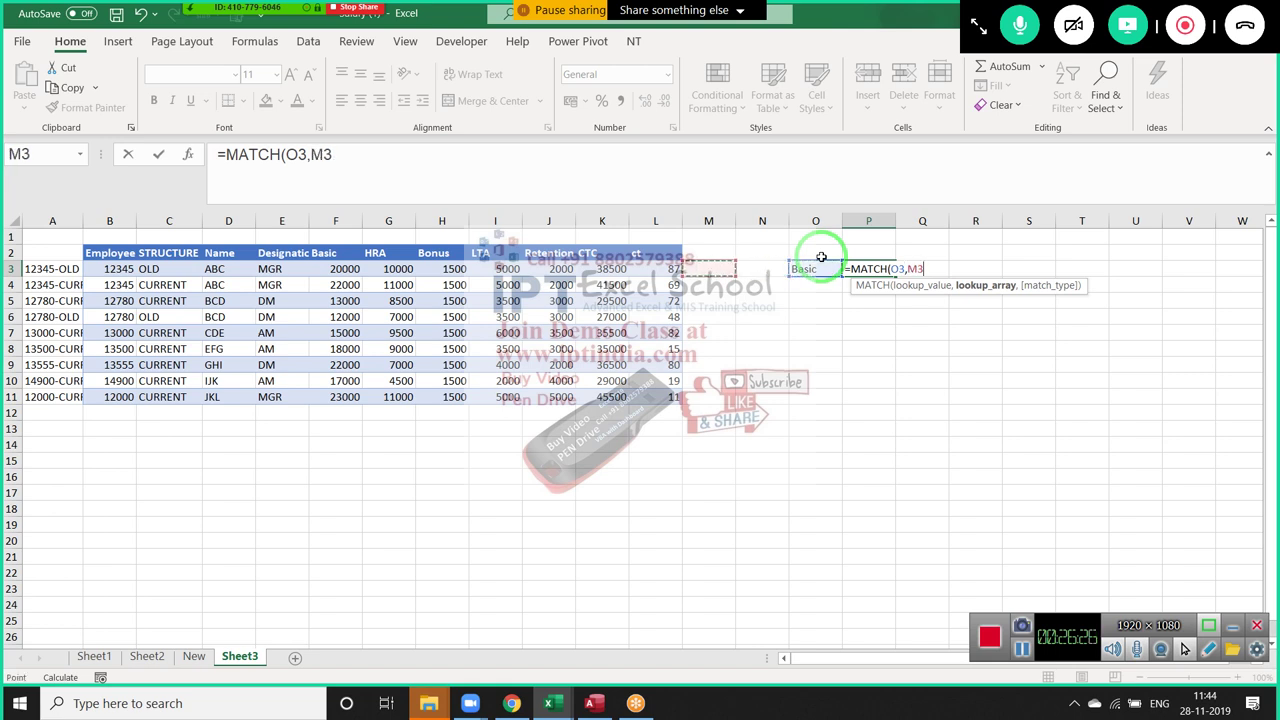
{"action": "key", "text": "Up"}
{"action": "key", "text": "shift+space"}
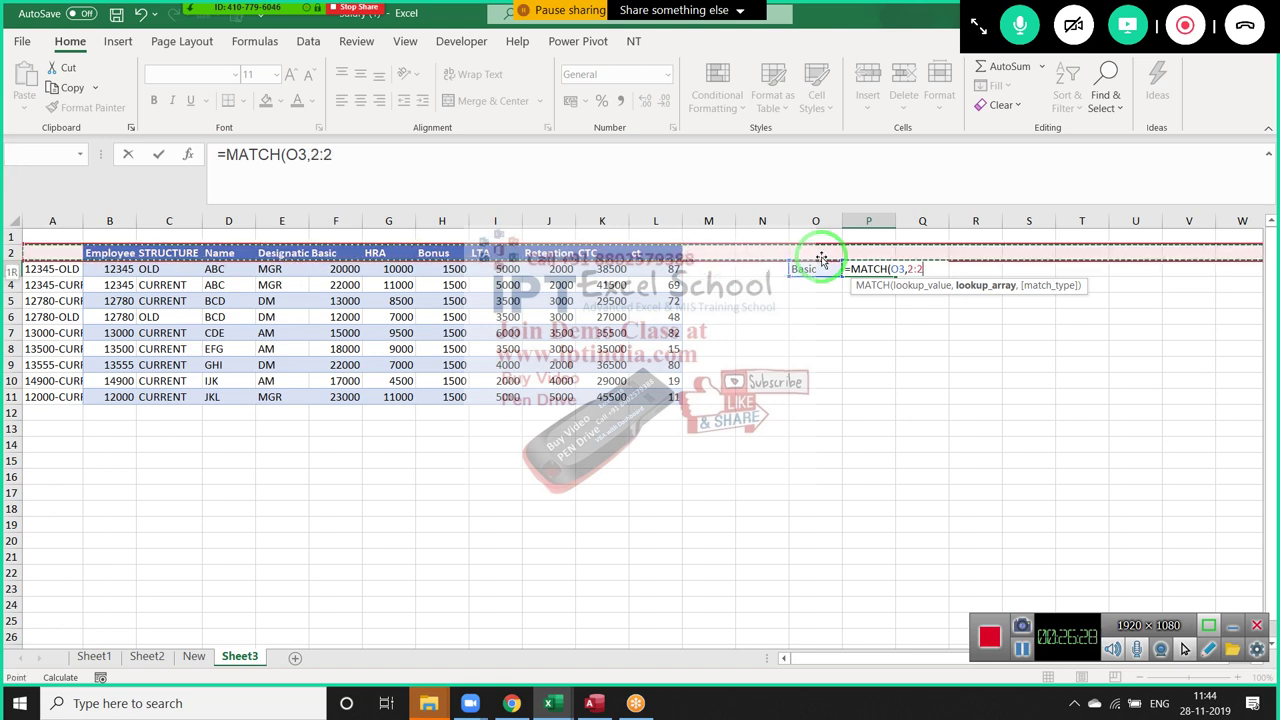
{"action": "type", "text": ","}
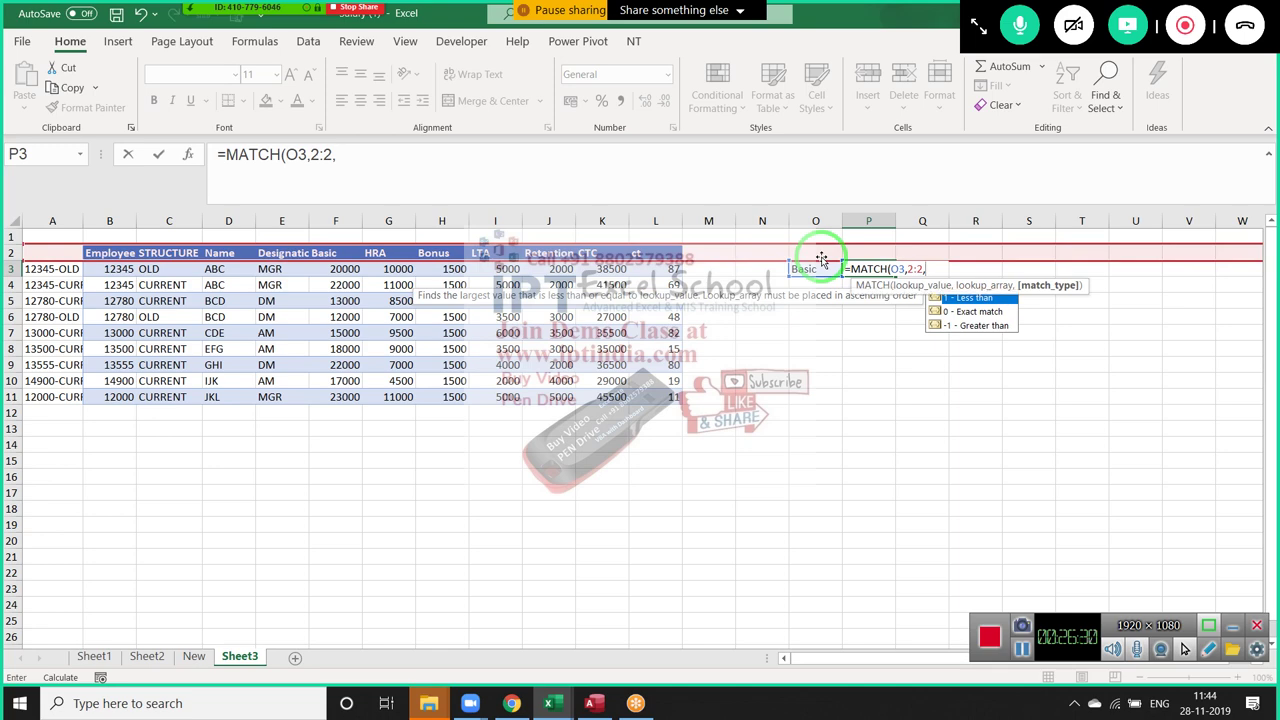
{"action": "type", "text": "0"}
{"action": "key", "text": "Return"}
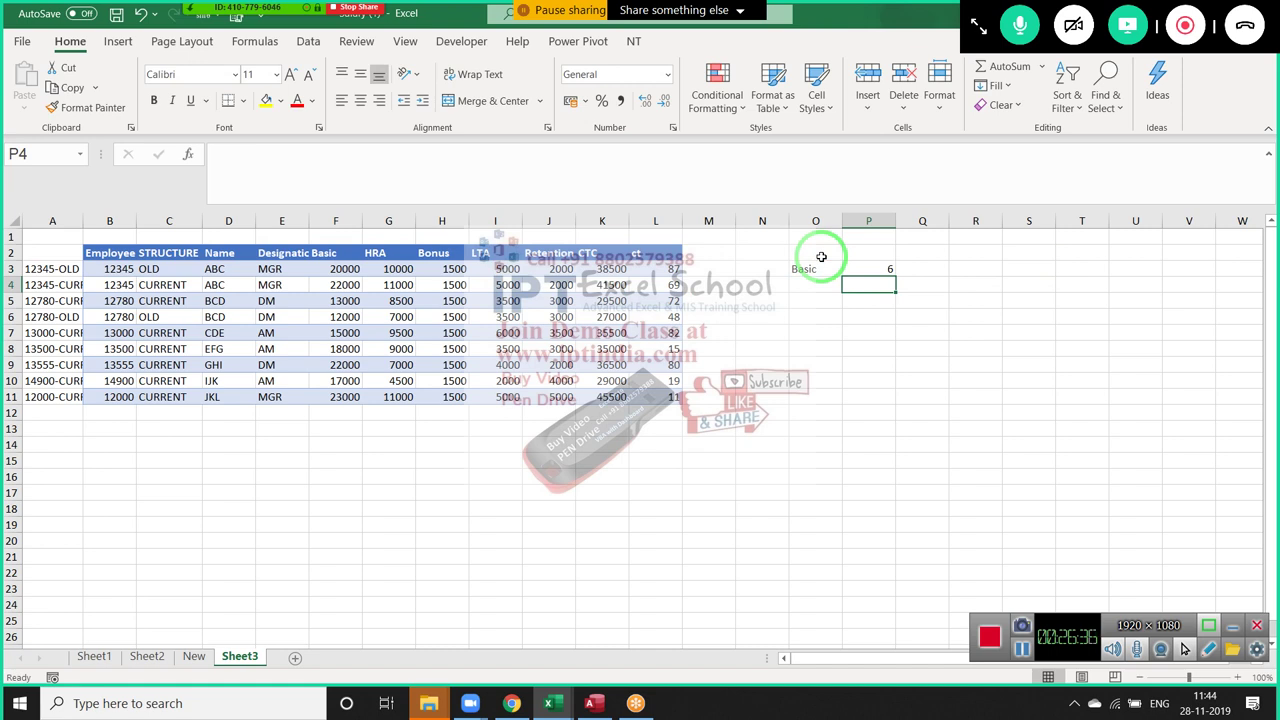
{"action": "key", "text": "Up"}
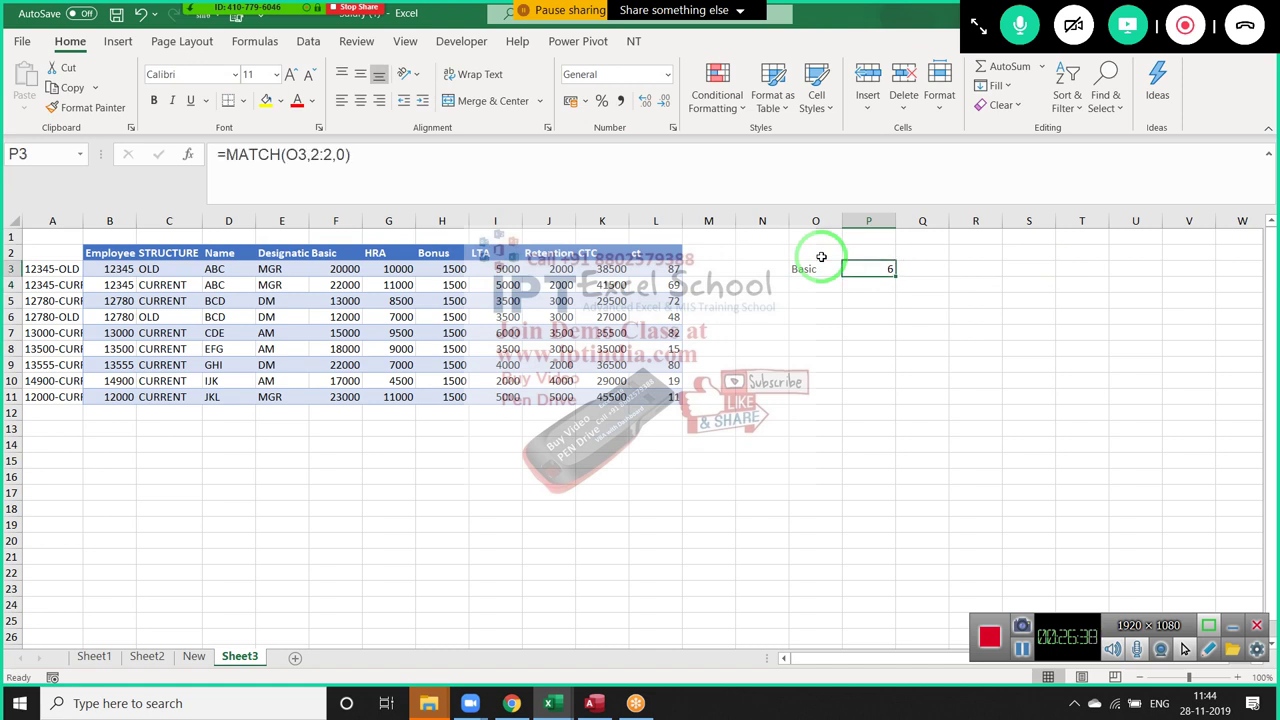
Test inserting blank columns at E and A, then delete the inserted column A
{"action": "key", "text": "Left"}
{"action": "key", "text": "Left"}
{"action": "key", "text": "Left"}
{"action": "key", "text": "Left"}
{"action": "key", "text": "Left"}
{"action": "key", "text": "Left"}
{"action": "key", "text": "Left"}
{"action": "key", "text": "Left"}
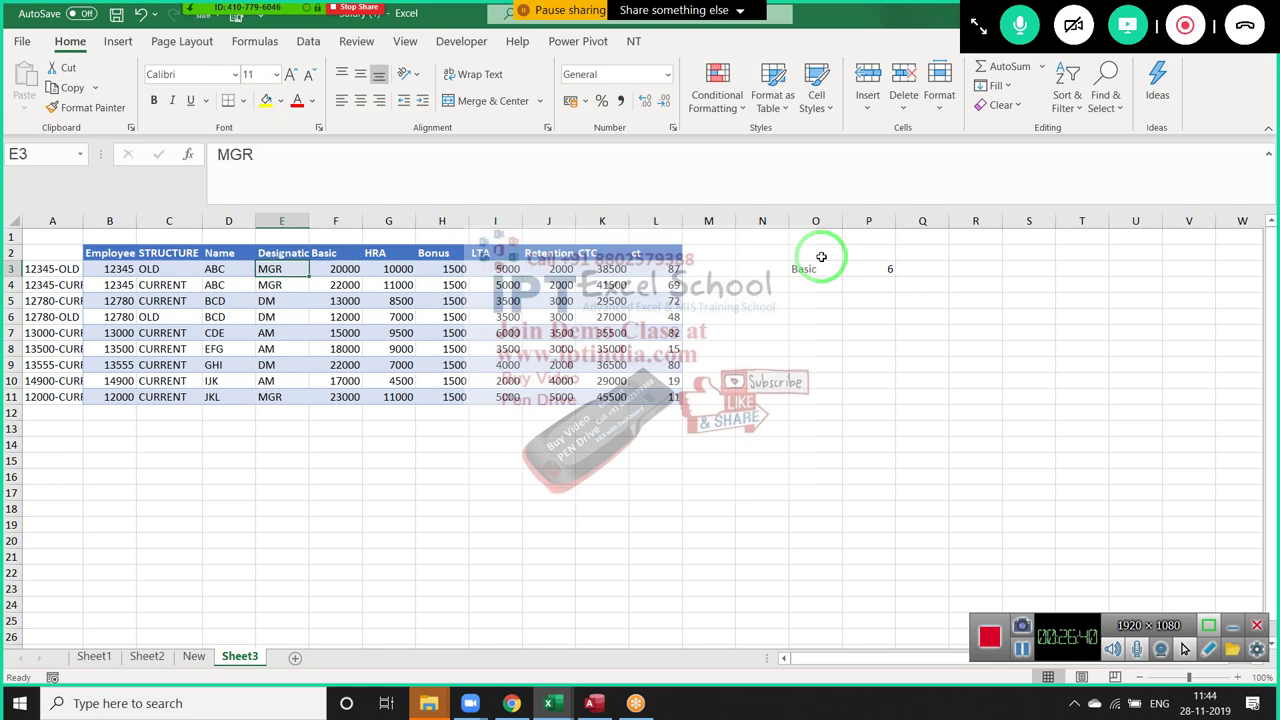
{"action": "key", "text": "ctrl+space"}
{"action": "key", "text": "ctrl+shift+plus"}
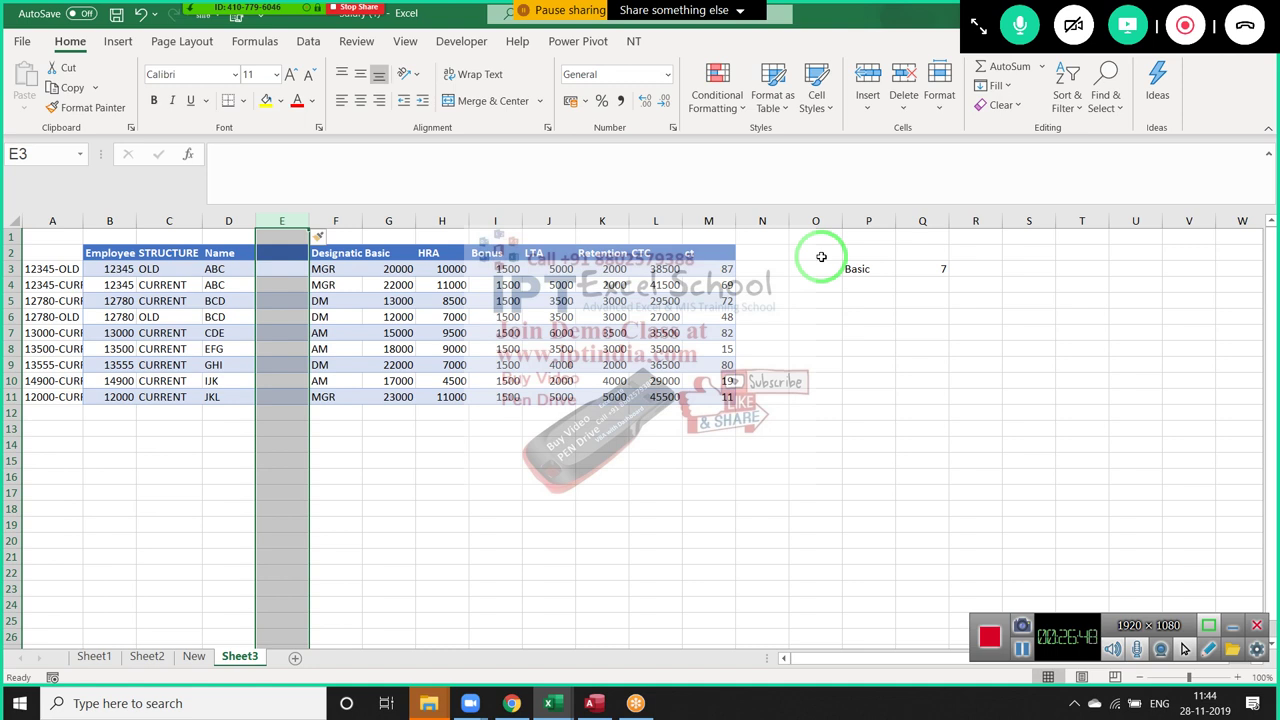
{"action": "key", "text": "Left"}
{"action": "key", "text": "Left"}
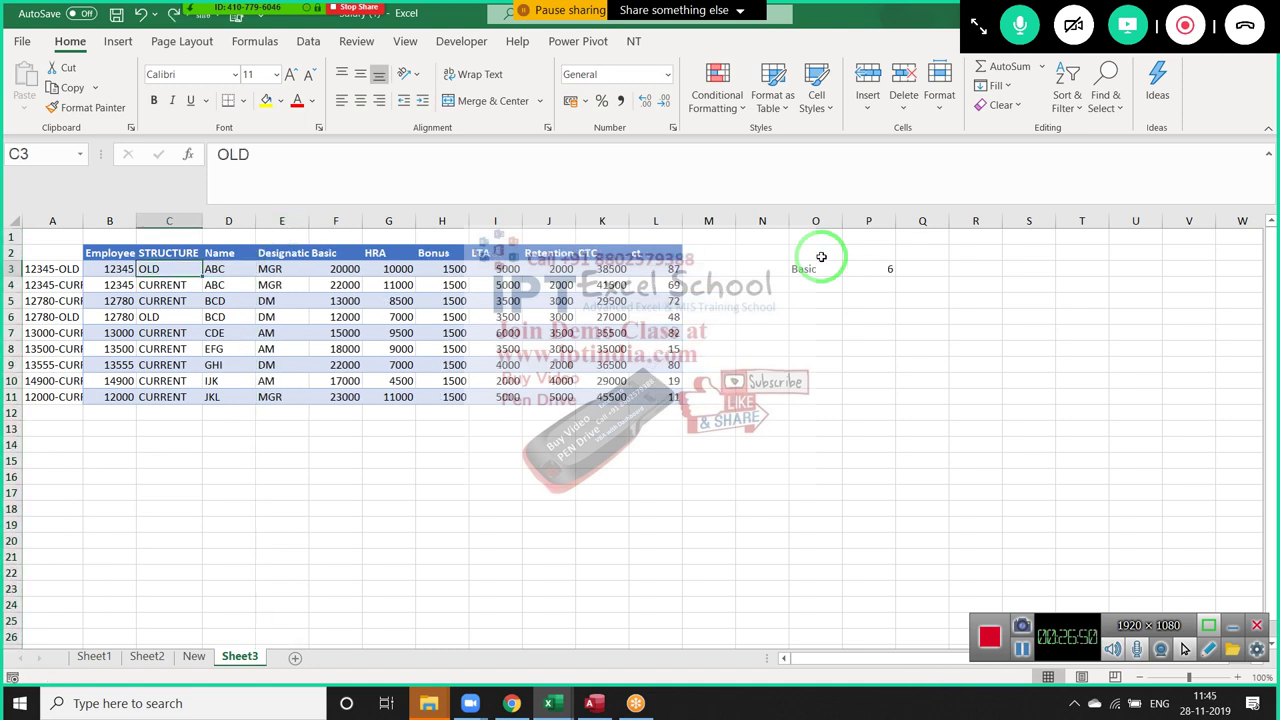
{"action": "key", "text": "Left"}
{"action": "key", "text": "Left"}
{"action": "key", "text": "ctrl+space"}
{"action": "key", "text": "ctrl+shift+plus"}
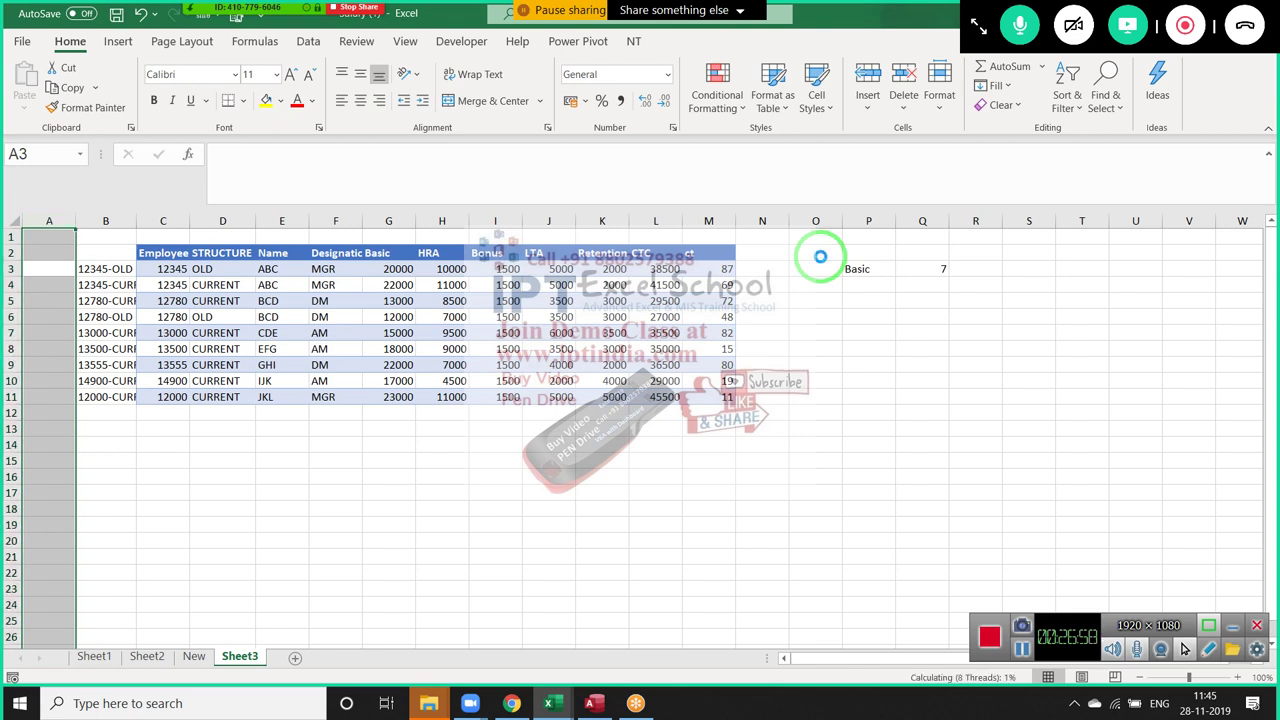
{"action": "key", "text": "ctrl+minus"}
Change P3's MATCH lookup range from row 2:2 to A2:I3
{"action": "left_click", "coordinate": [870, 264]}
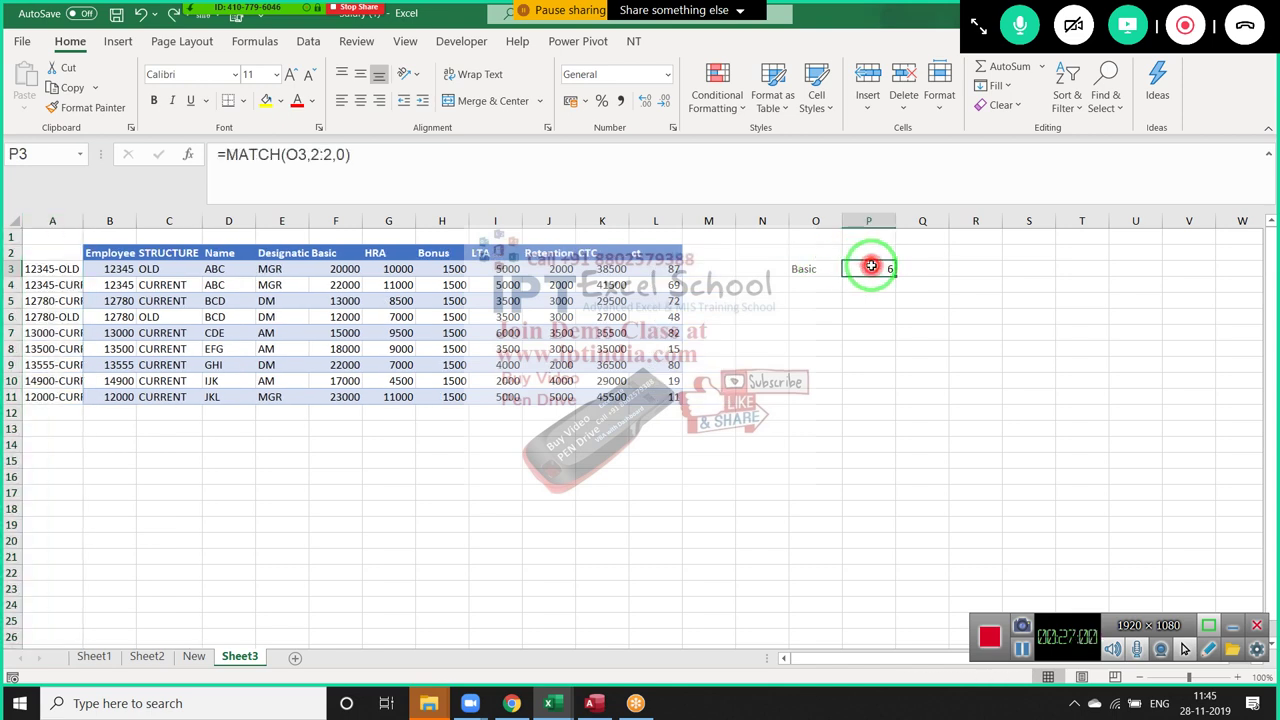
{"action": "double_click", "coordinate": [878, 265]}
{"action": "left_click", "coordinate": [903, 268]}
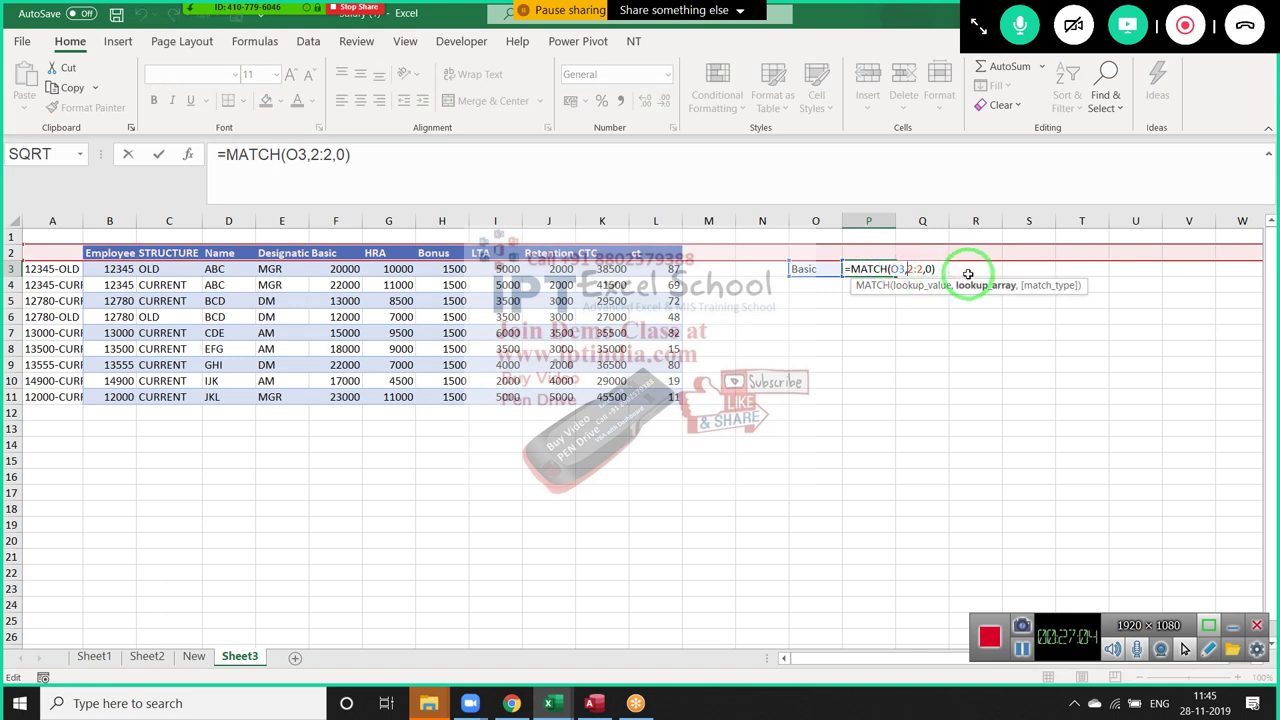
{"action": "key", "text": "BackSpace"}
{"action": "key", "text": "BackSpace"}
{"action": "key", "text": "BackSpace"}
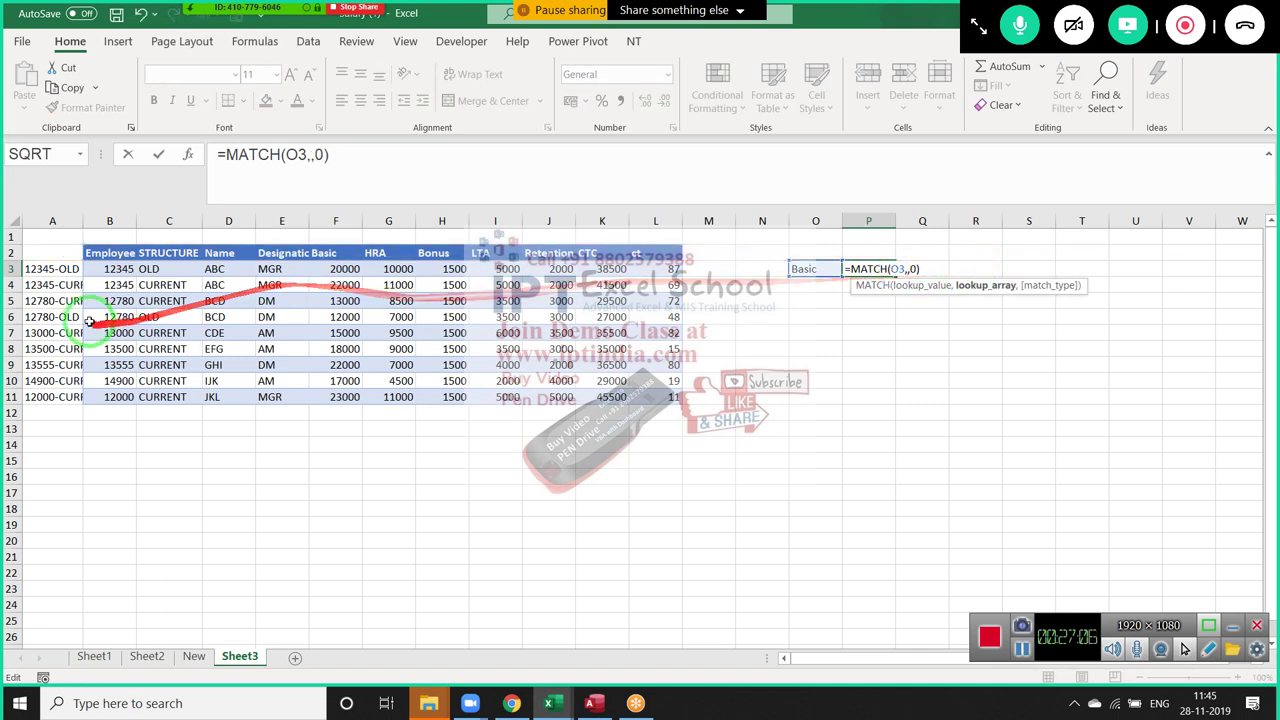
{"action": "left_click_drag", "start_coordinate": [55, 252], "coordinate": [640, 250]}
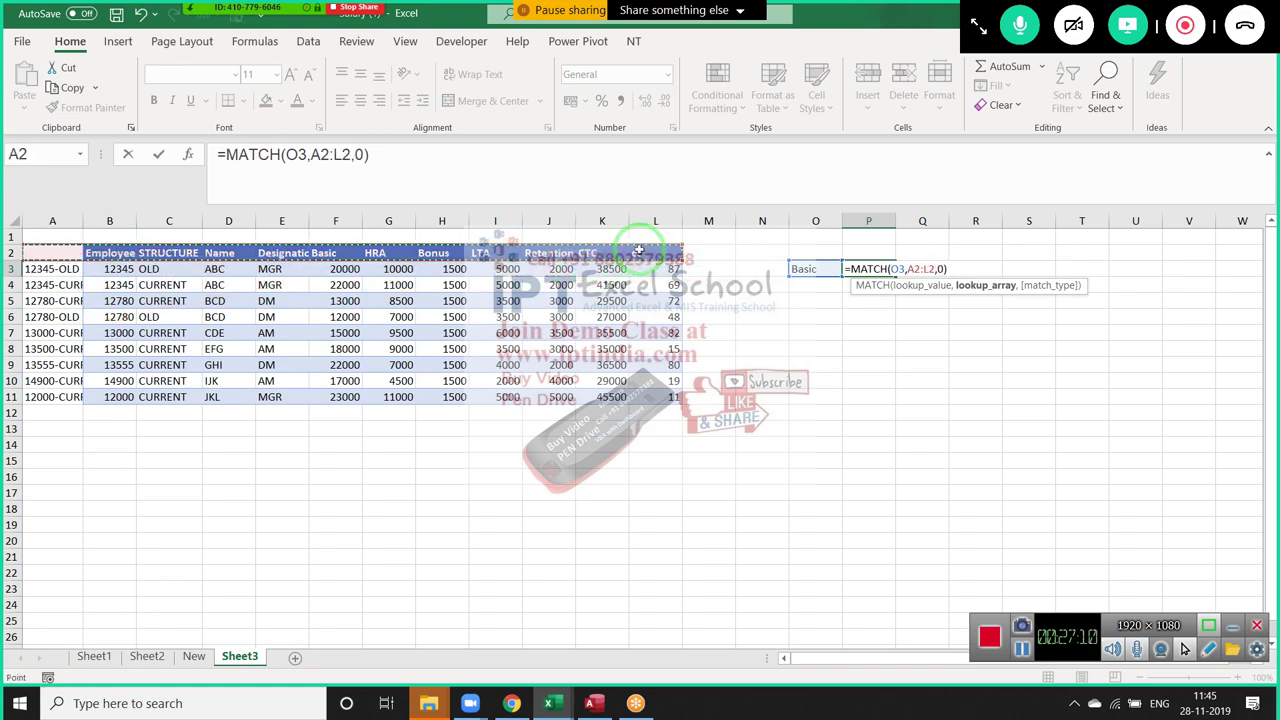
{"action": "key", "text": "Return"}
Insert an empty column A so the employee table shifts right
{"action": "key", "text": "Up"}
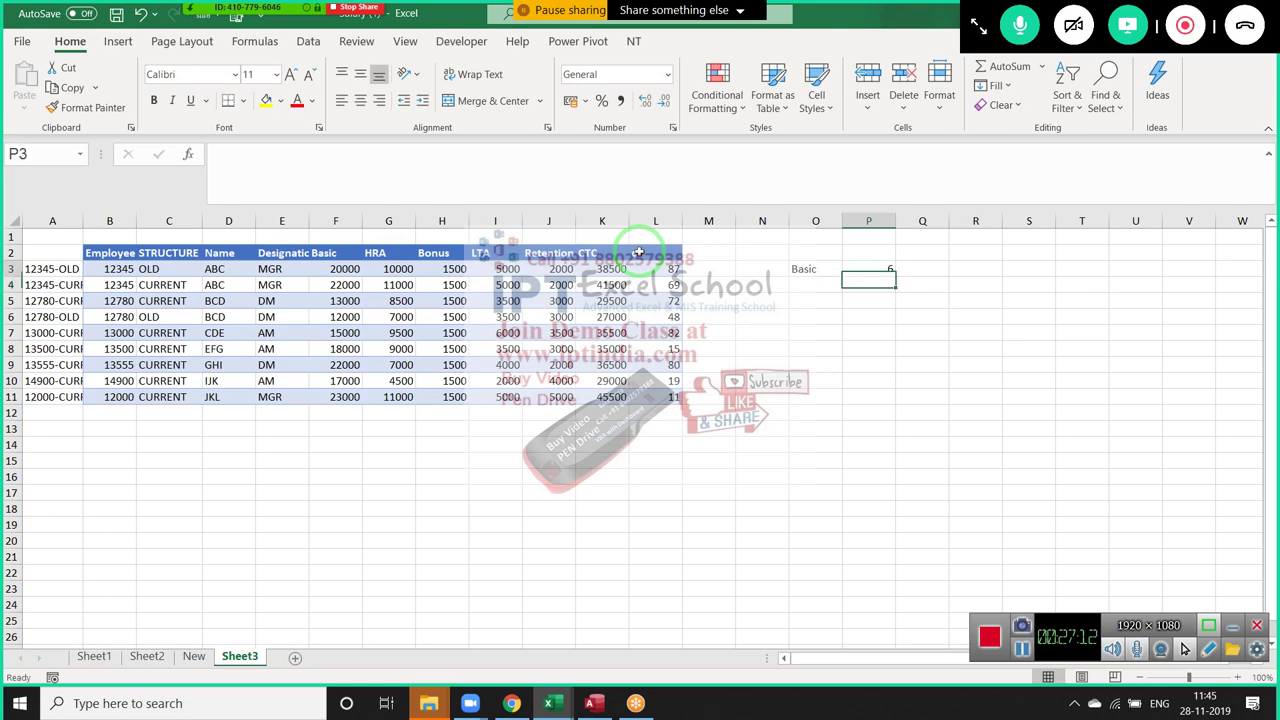
{"action": "key", "text": "Left"}
{"action": "key", "text": "Left"}
{"action": "key", "text": "Left"}
{"action": "key", "text": "Left"}
{"action": "key", "text": "Left"}
{"action": "key", "text": "Left"}
{"action": "key", "text": "Left"}
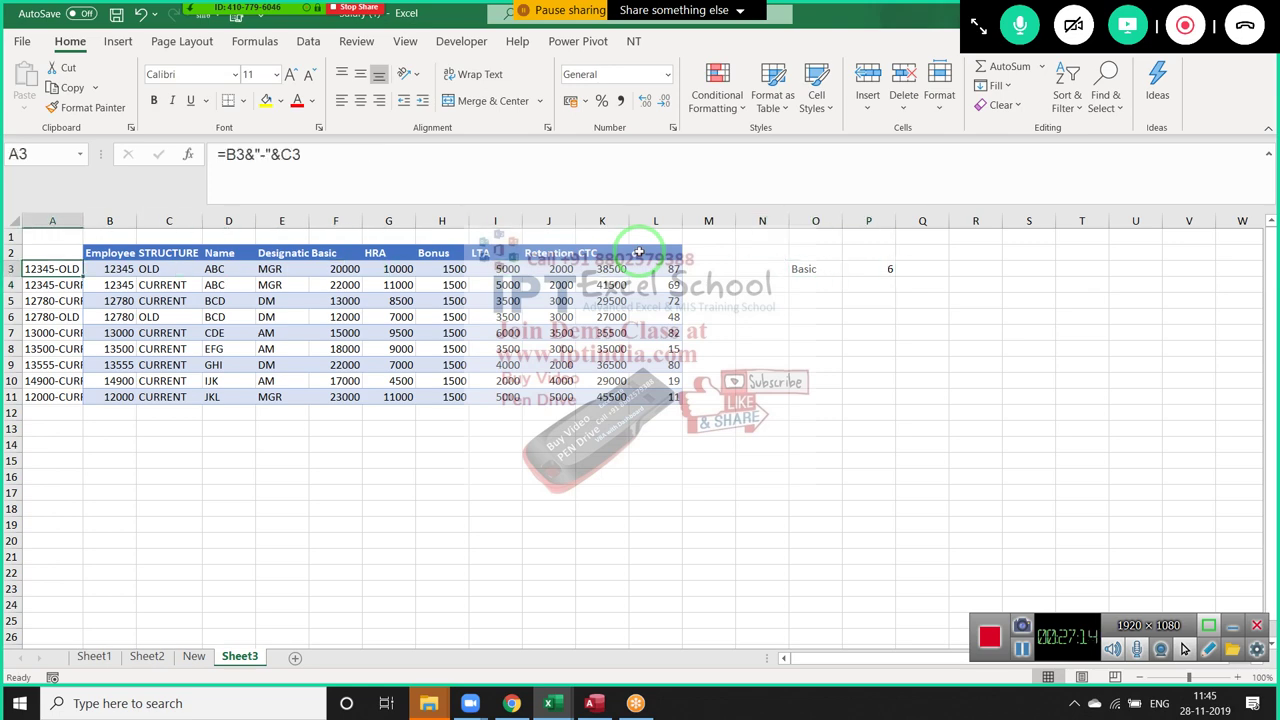
{"action": "key", "text": "ctrl+space"}
{"action": "key", "text": "ctrl+shift+plus"}
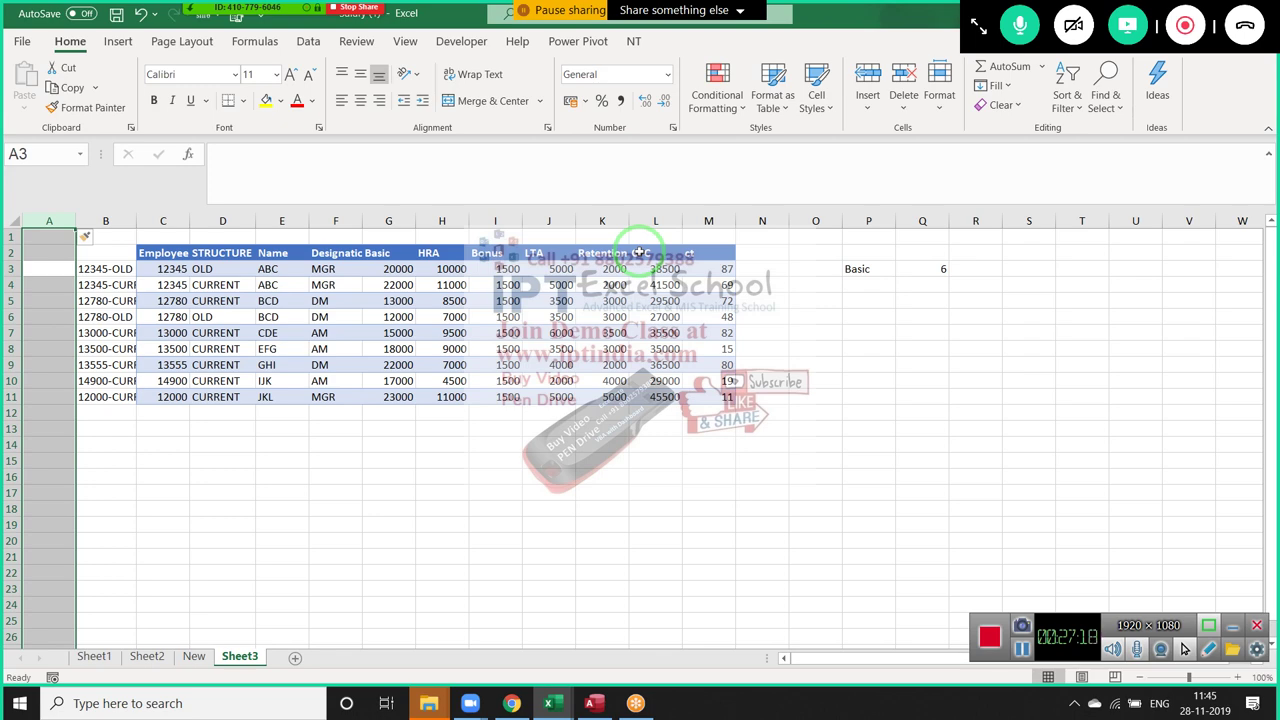
Insert a trial column before STRUCTURE, undo it, and annotate the STRUCTURE column
{"action": "key", "text": "Up"}
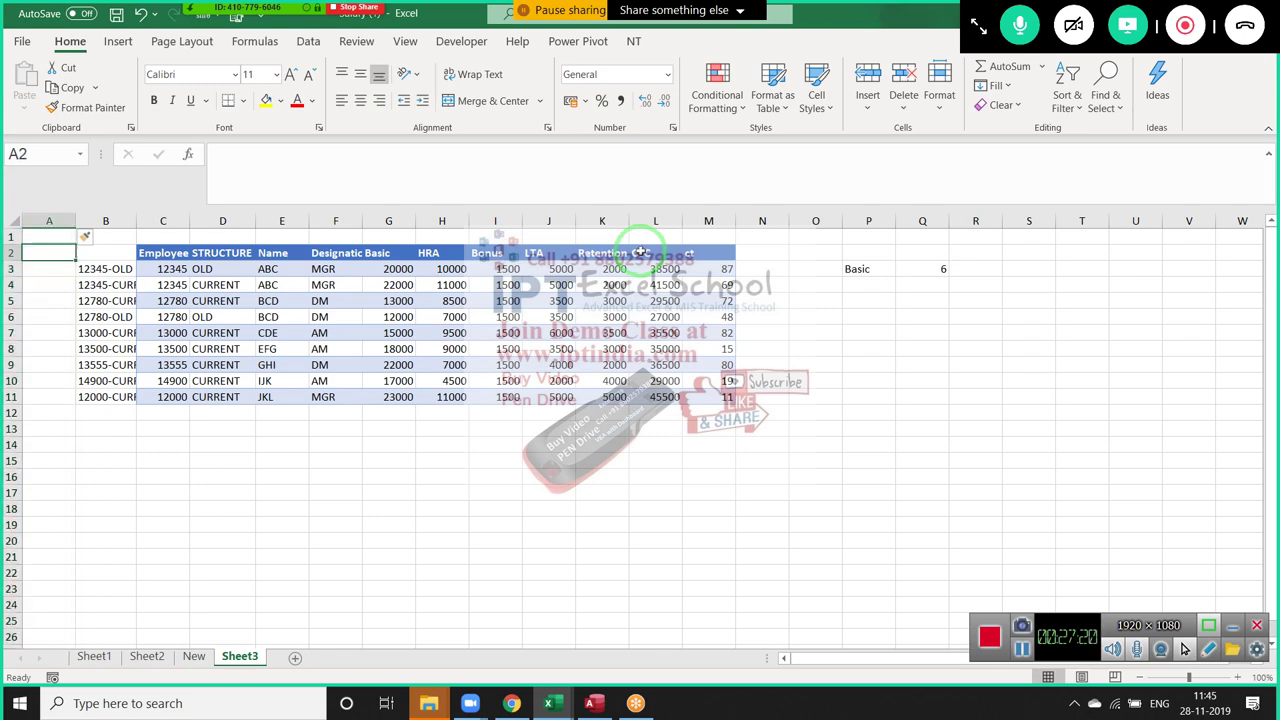
{"action": "key", "text": "Right"}
{"action": "key", "text": "Right"}
{"action": "key", "text": "Right"}
{"action": "key", "text": "ctrl+space"}
{"action": "key", "text": "ctrl+plus"}
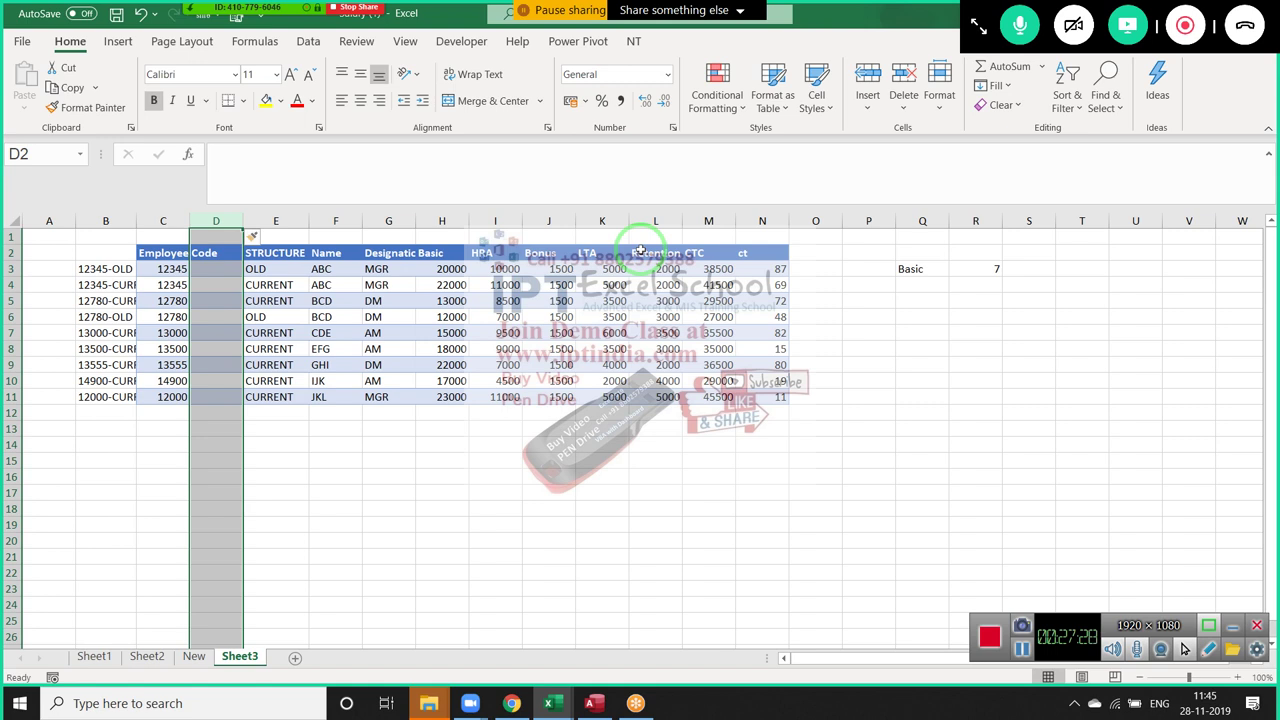
{"action": "key", "text": "ctrl+z"}
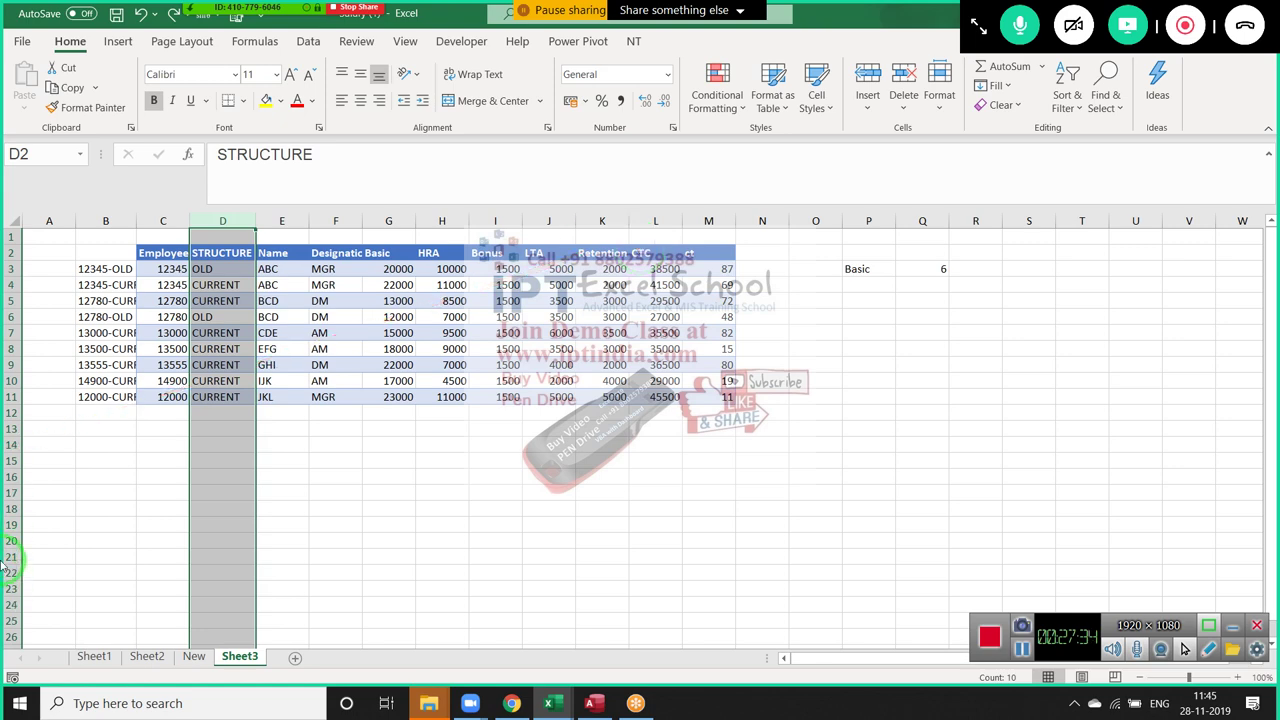
{"action": "left_click_drag", "start_coordinate": [195, 258], "coordinate": [165, 352]}
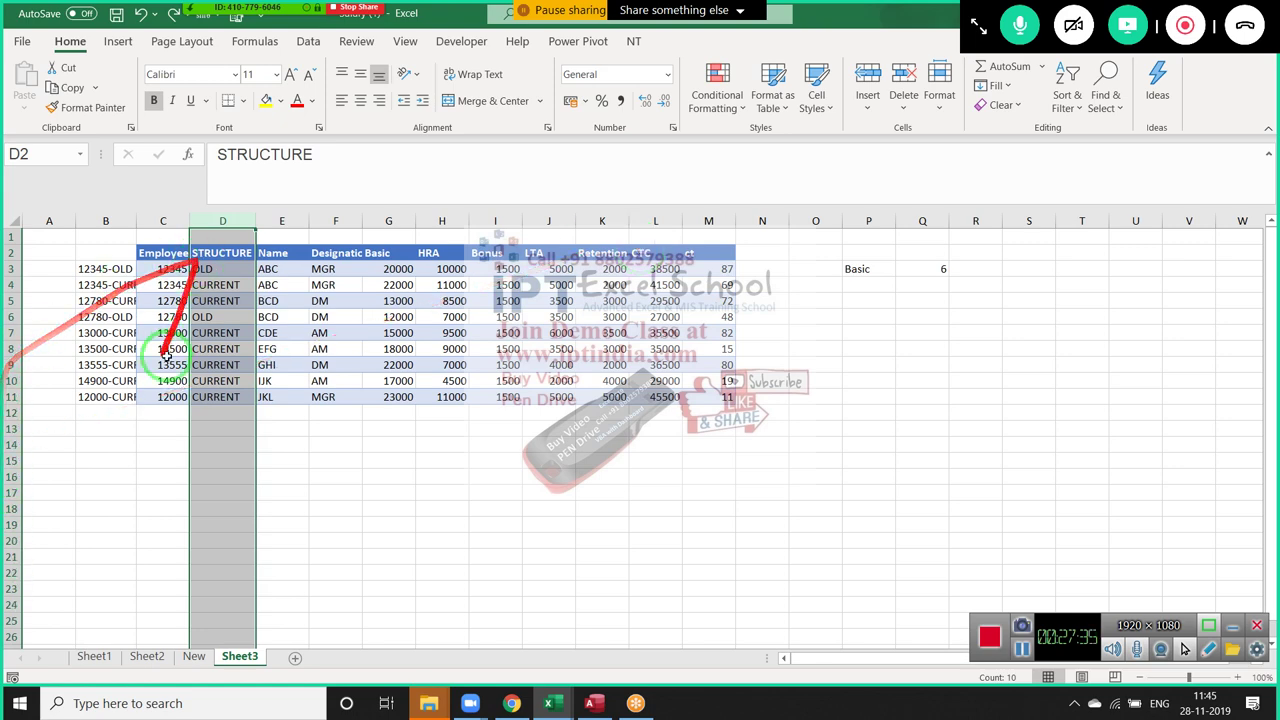
Review the Bonus (C10) and Basic (C8) lookup formulas on the New sheet
{"action": "left_click", "coordinate": [190, 656]}
{"action": "left_click_drag", "start_coordinate": [178, 600], "coordinate": [188, 478]}
{"action": "left_click", "coordinate": [205, 385]}
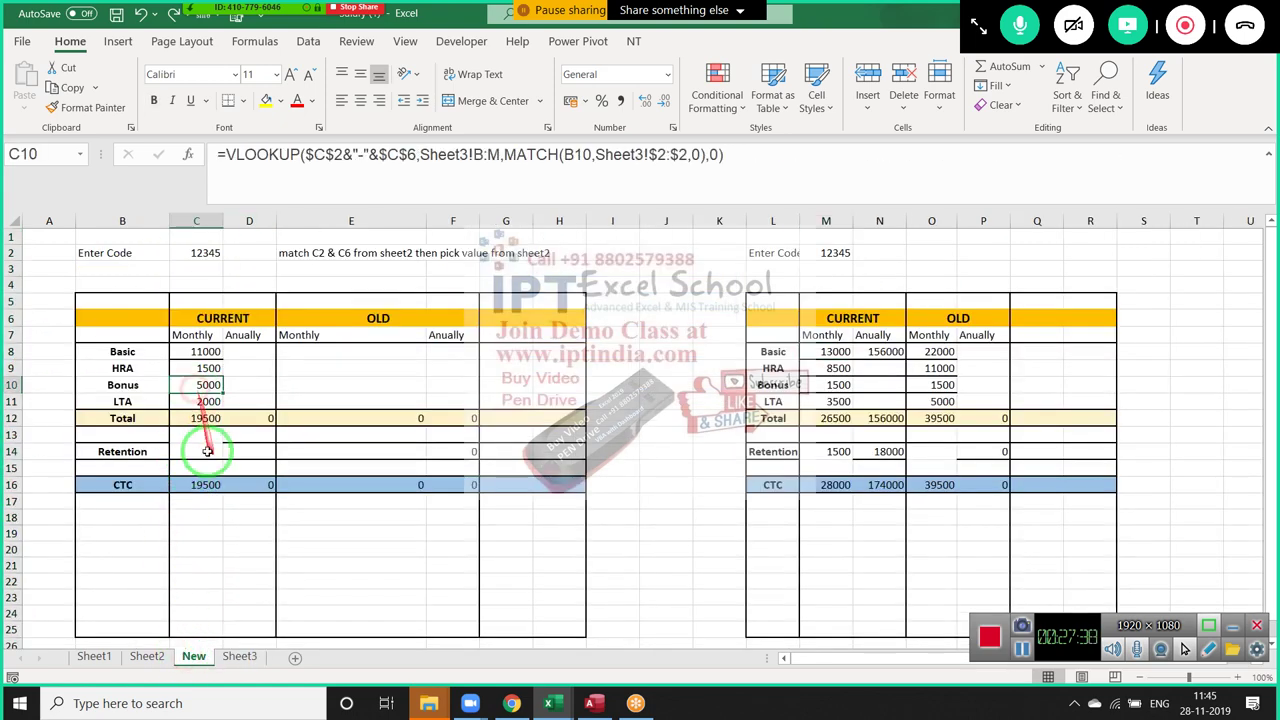
{"action": "left_click", "coordinate": [205, 352]}
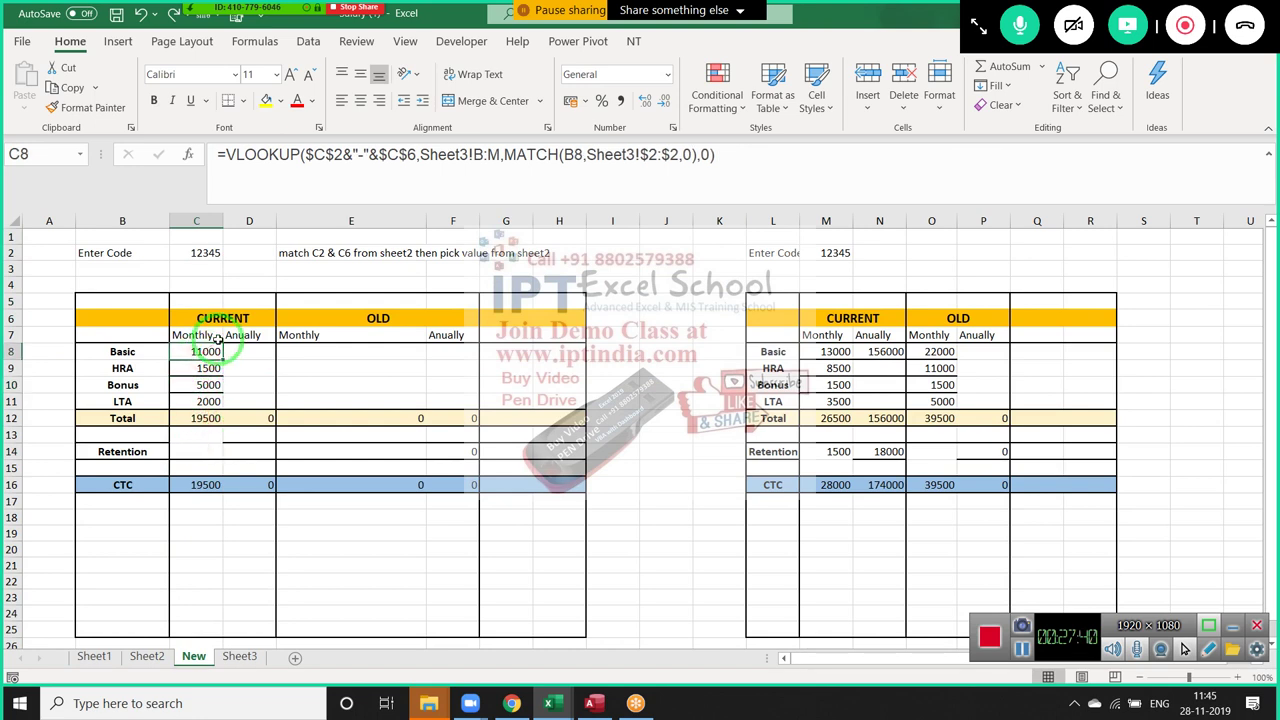
{"action": "left_click_drag", "start_coordinate": [145, 605], "coordinate": [228, 652]}
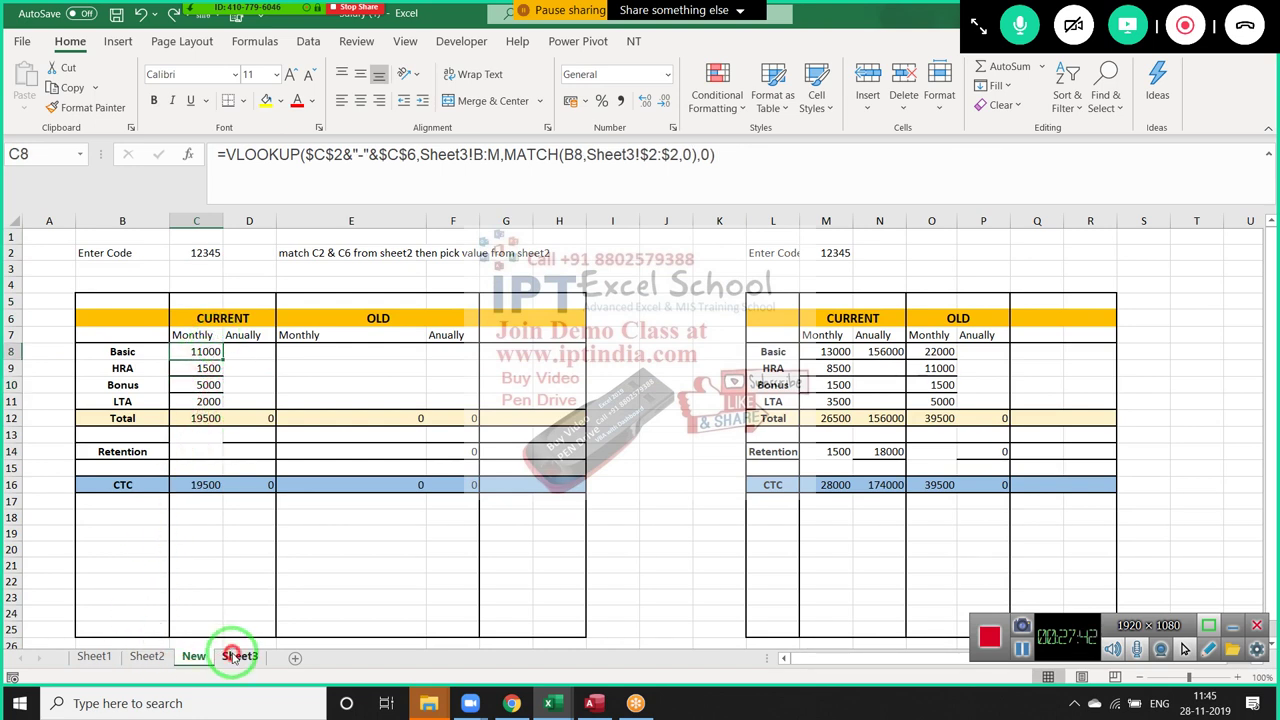
Delete the empty column A on Sheet3
{"action": "left_click", "coordinate": [228, 656]}
{"action": "left_click", "coordinate": [115, 222]}
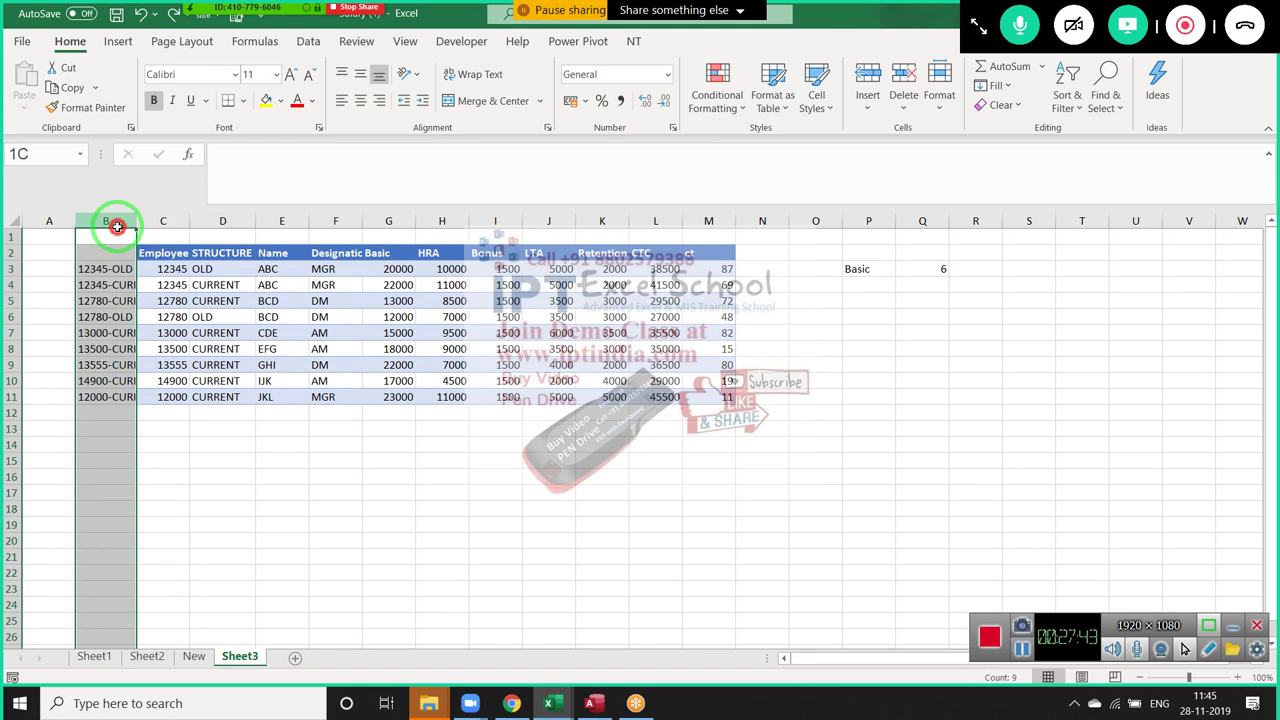
{"action": "left_click", "coordinate": [51, 226]}
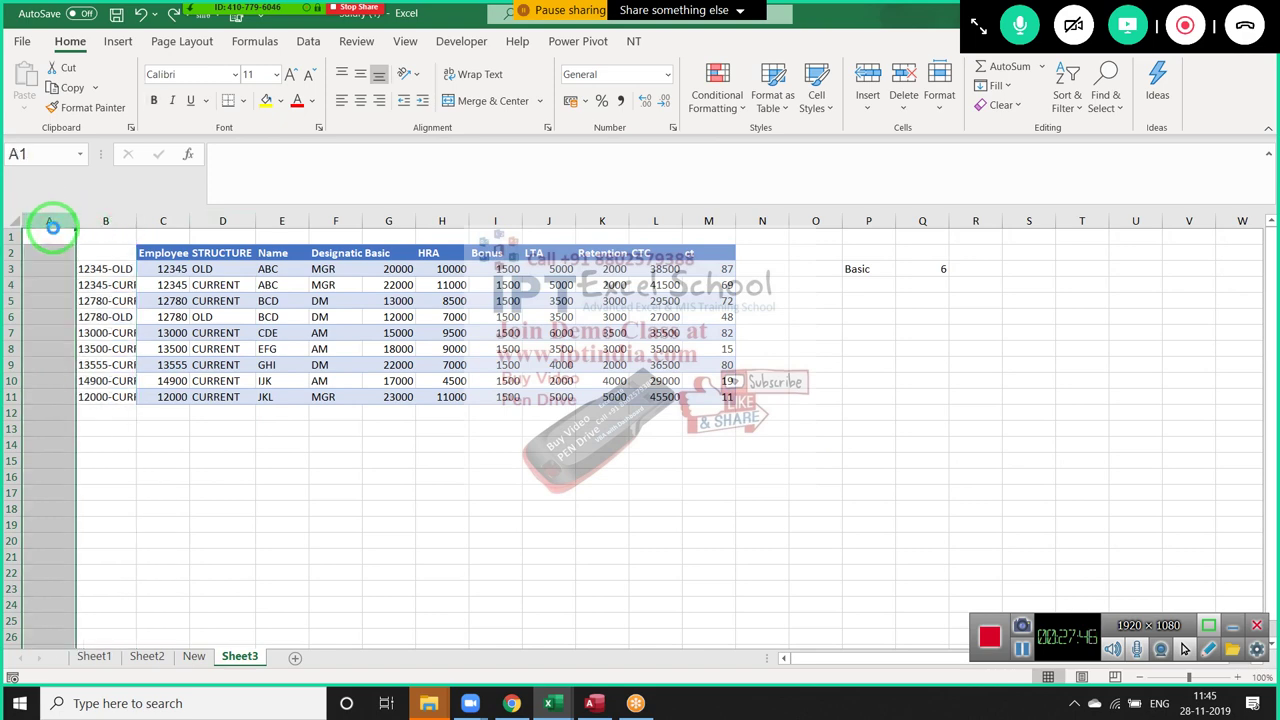
{"action": "key", "text": "ctrl+minus"}
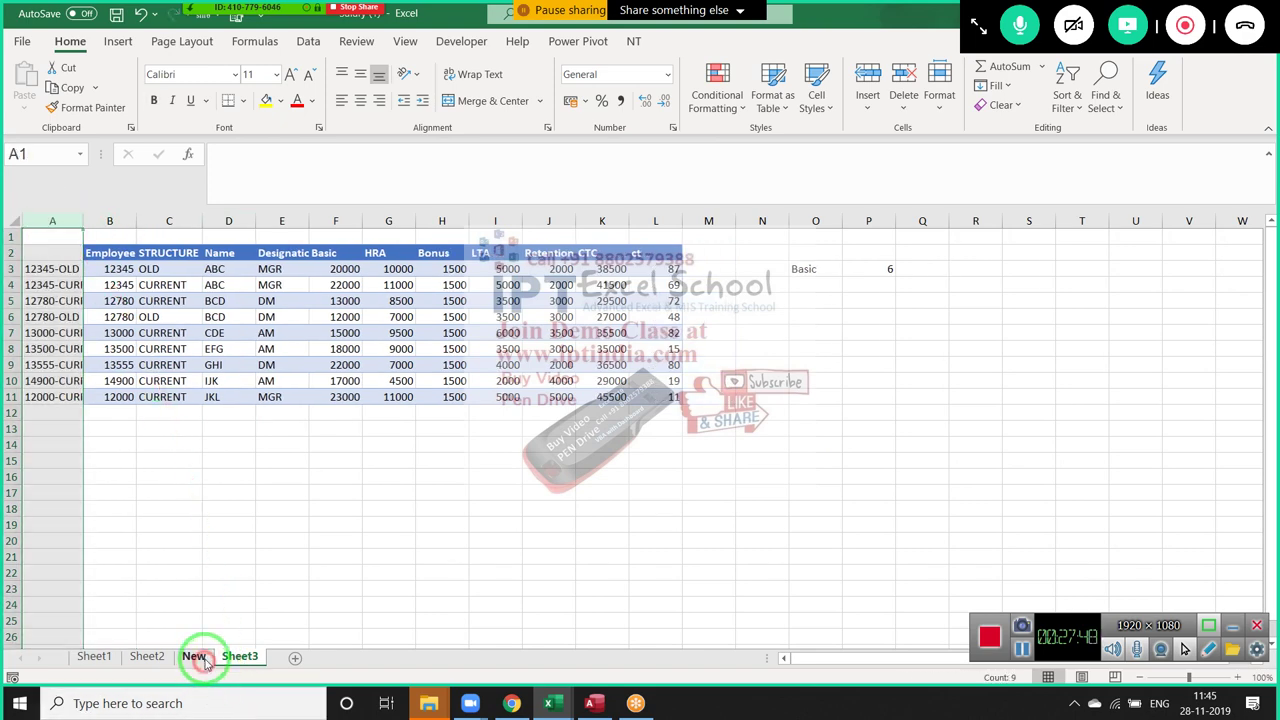
Recheck C10 on New, then delete Sheet3's empty row 1
{"action": "left_click", "coordinate": [194, 656]}
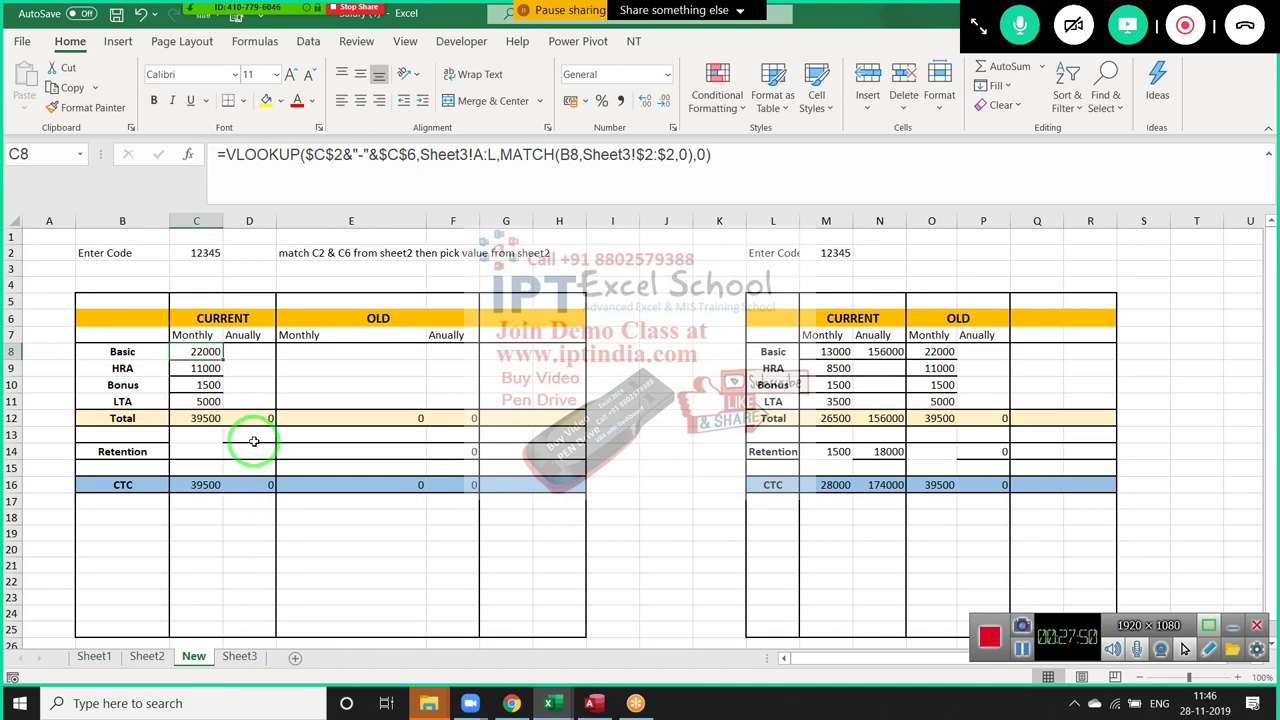
{"action": "left_click", "coordinate": [200, 385]}
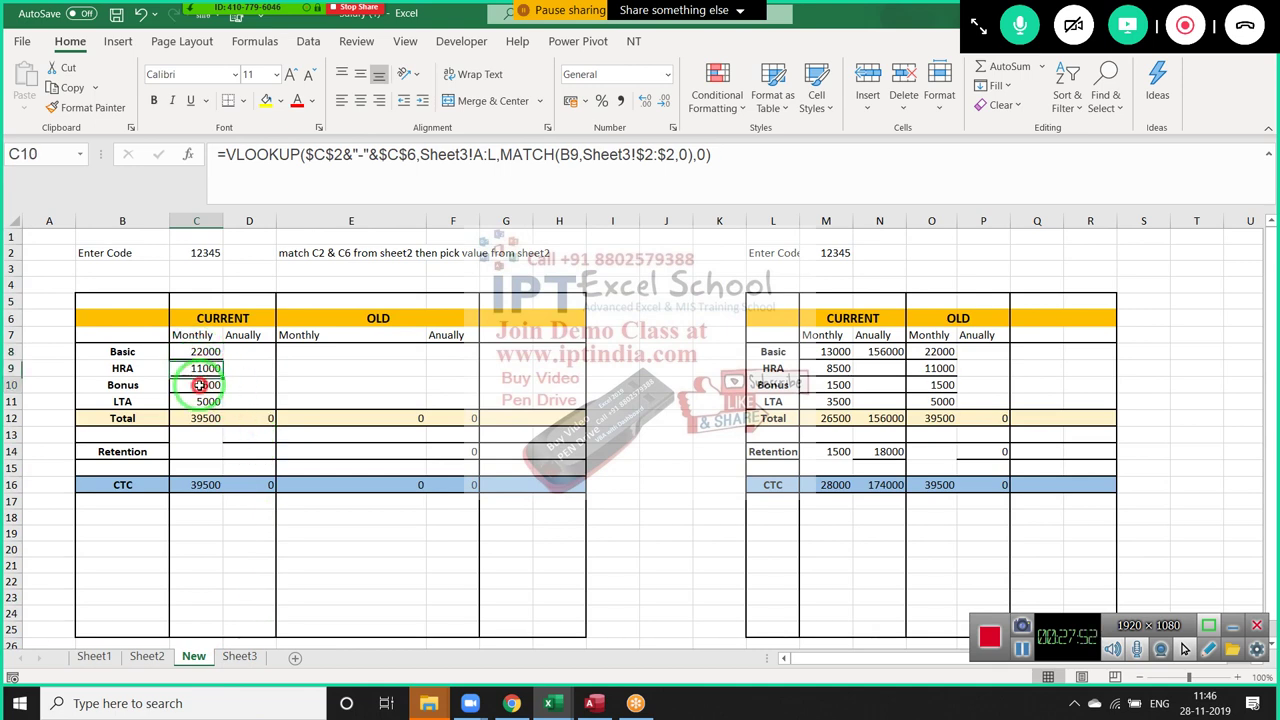
{"action": "left_click", "coordinate": [239, 656]}
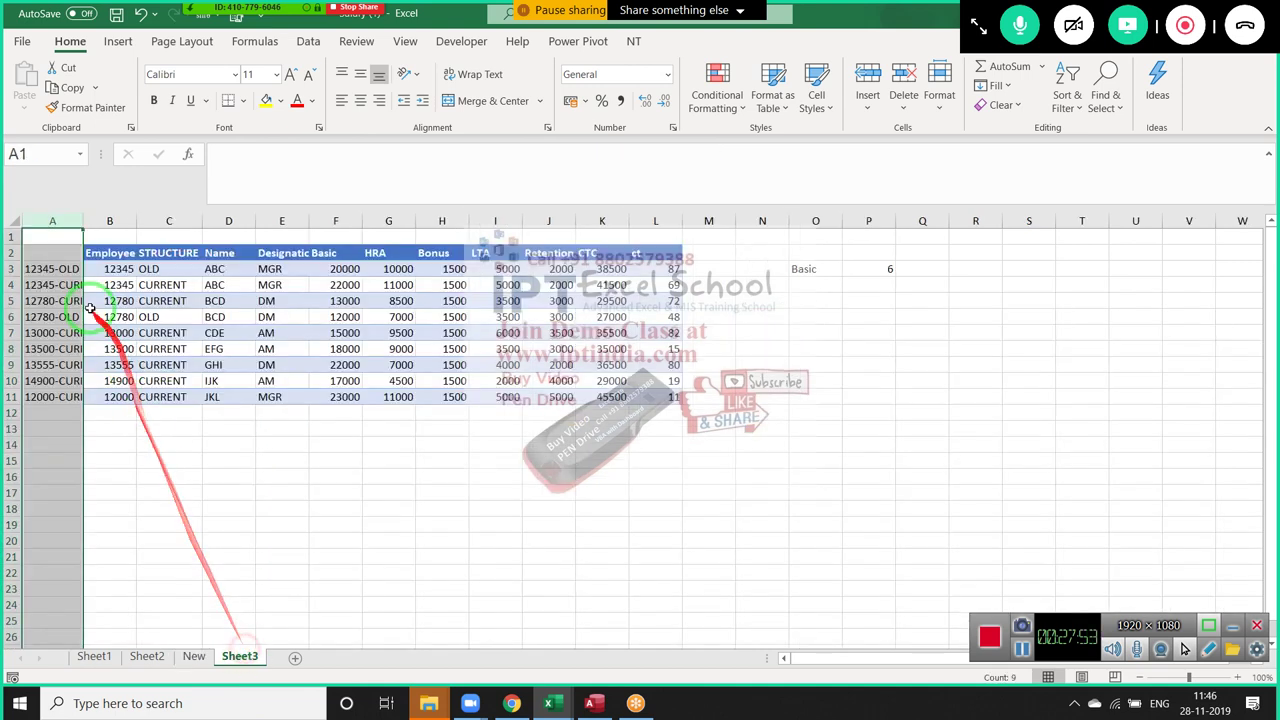
{"action": "left_click", "coordinate": [10, 237]}
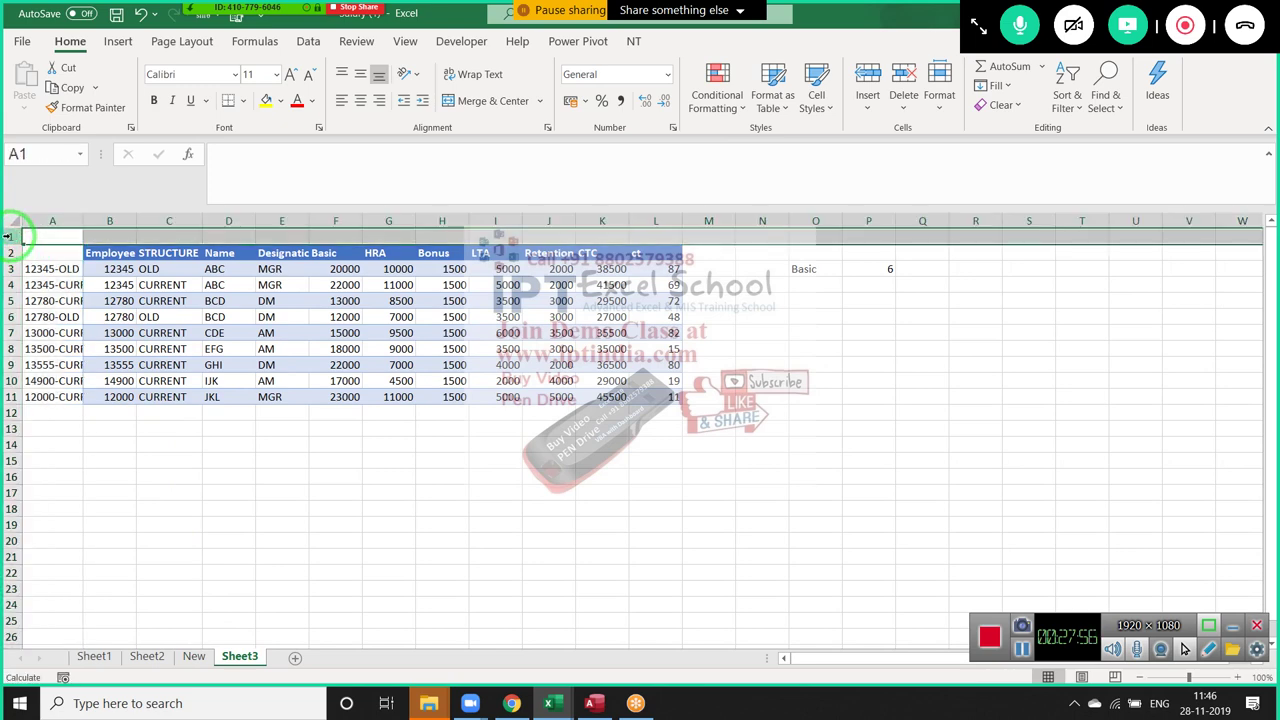
{"action": "key", "text": "ctrl+minus"}
Inspect the combined code formula in A5, return to New, and minimize Excel
{"action": "left_click", "coordinate": [150, 304]}
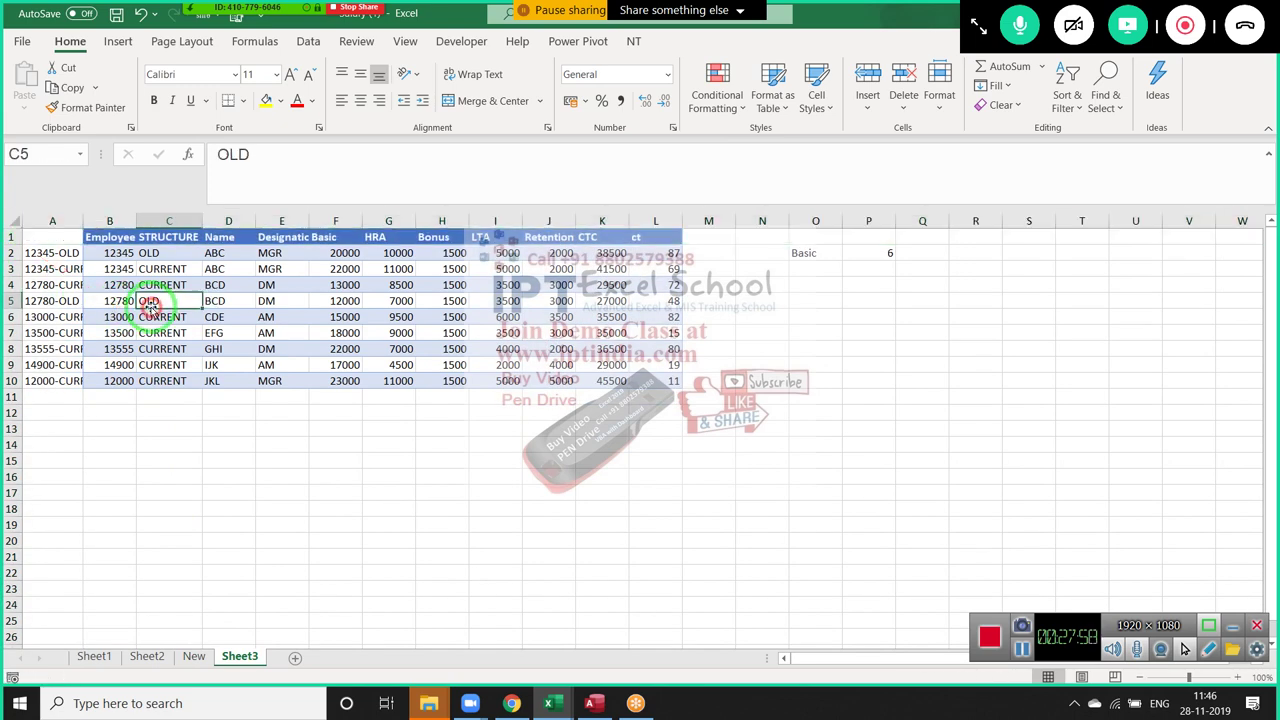
{"action": "left_click", "coordinate": [55, 237]}
{"action": "left_click", "coordinate": [79, 300]}
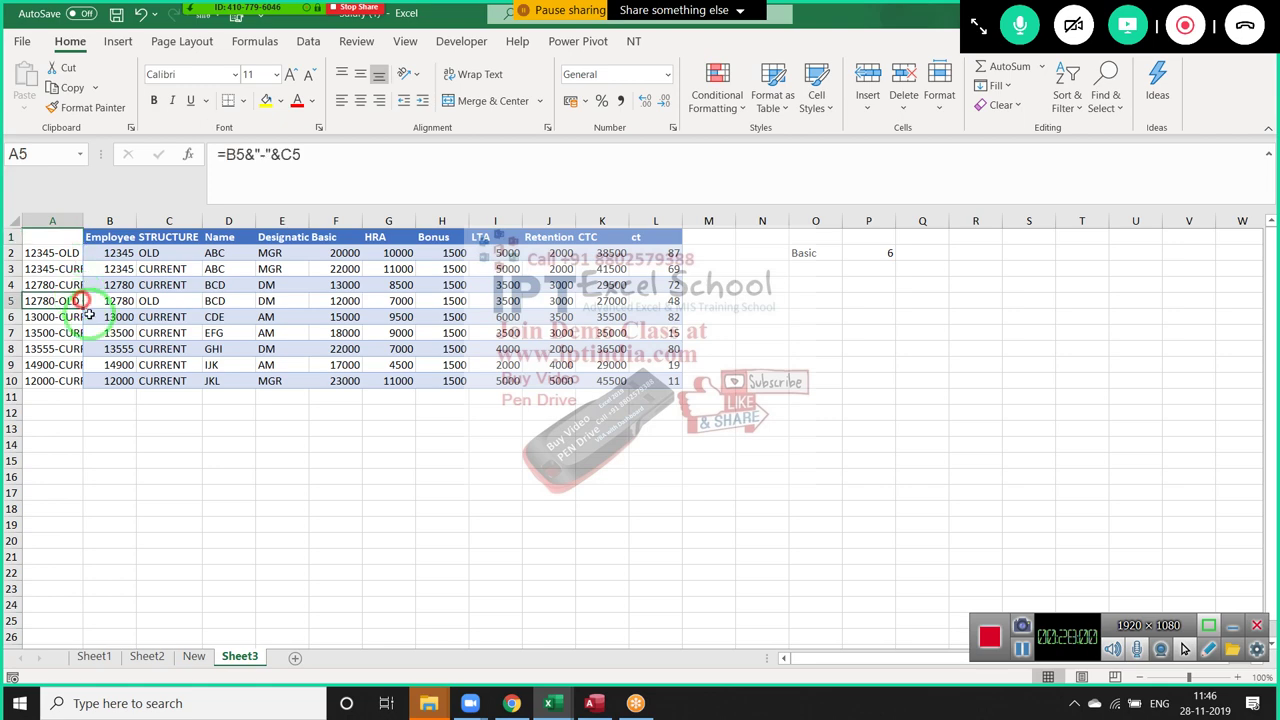
{"action": "left_click", "coordinate": [193, 661]}
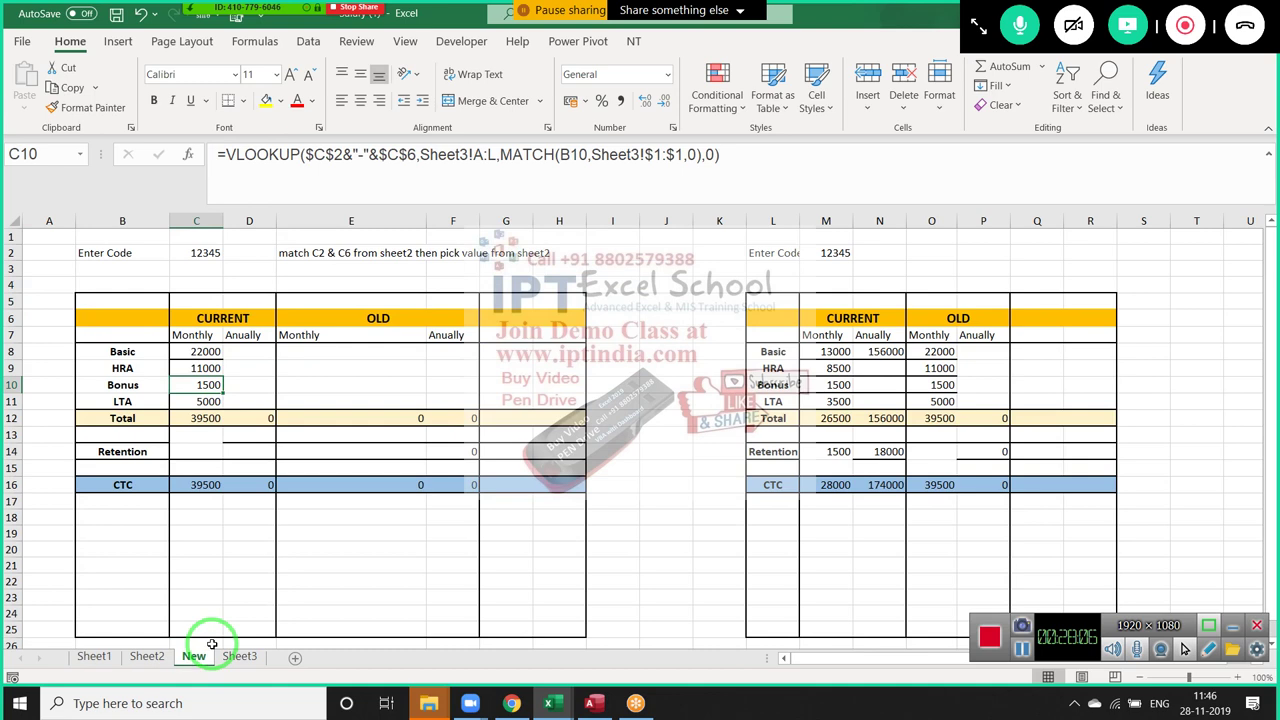
{"action": "key", "text": "super+d"}
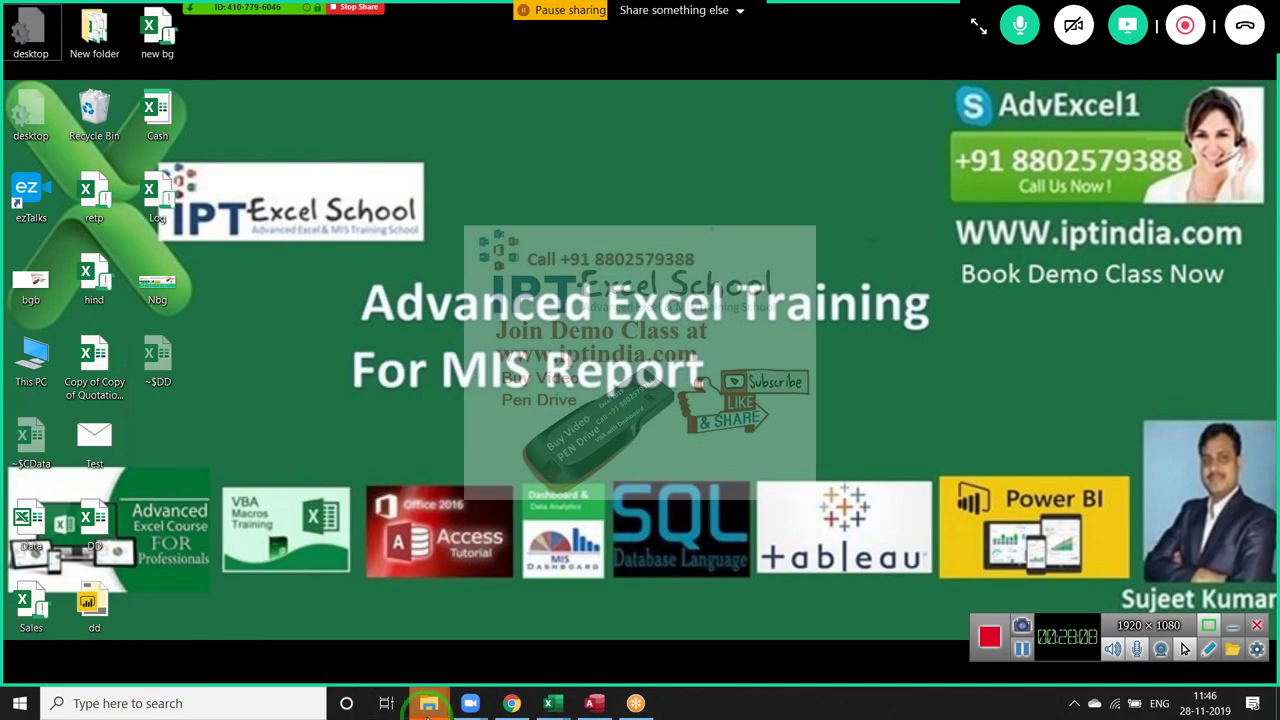
End the Zoom meeting for all participants, confirming with Yes
{"action": "mouse_move", "coordinate": [316, 6]}
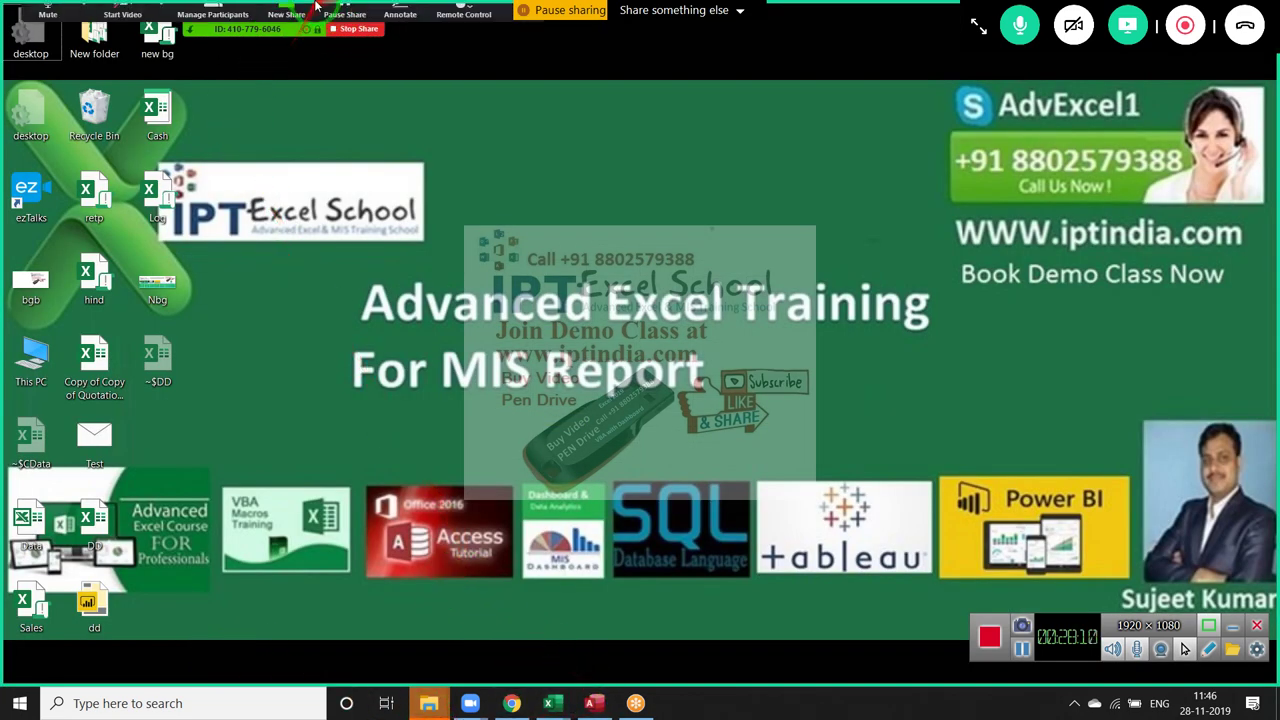
{"action": "left_click", "coordinate": [525, 22]}
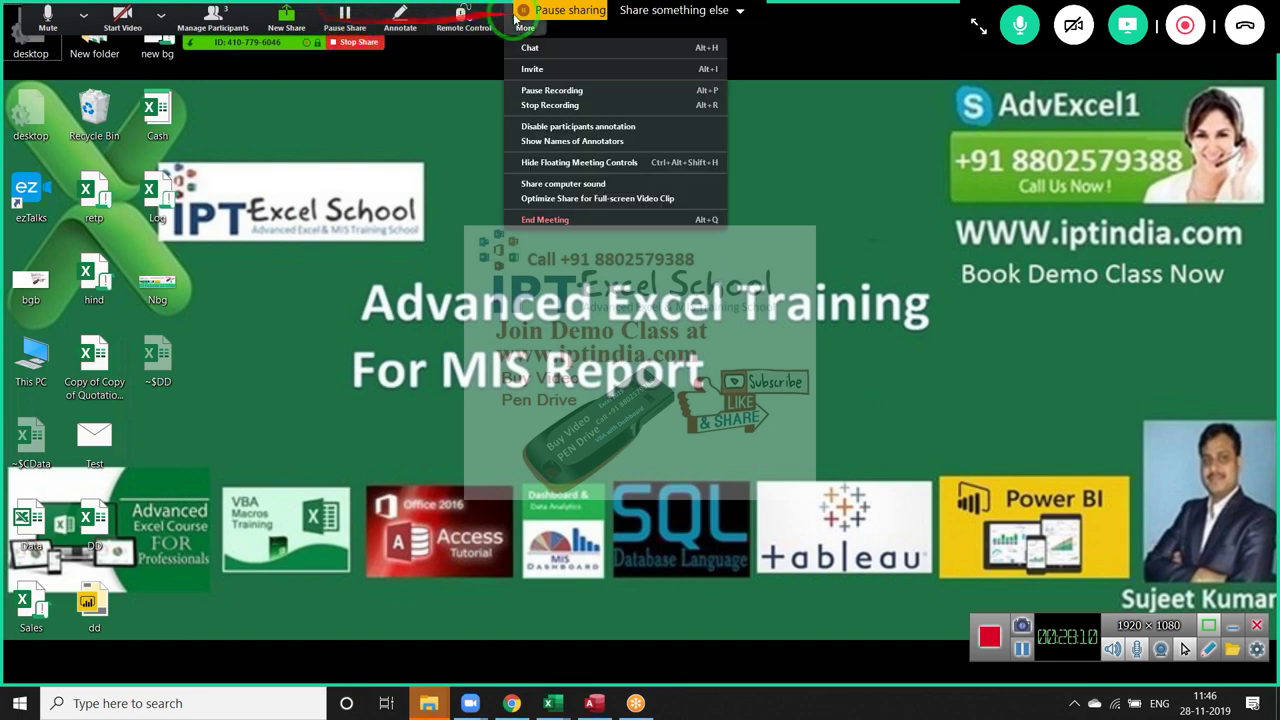
{"action": "left_click", "coordinate": [568, 222]}
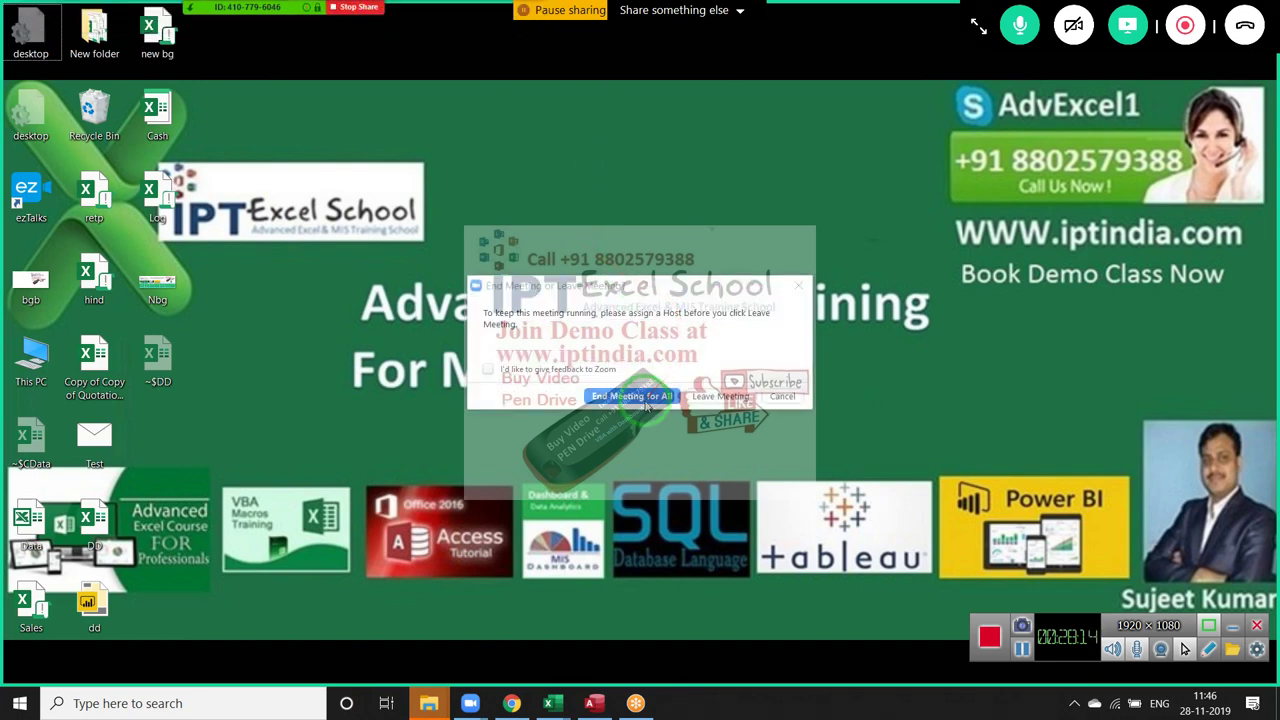
{"action": "left_click", "coordinate": [646, 400]}
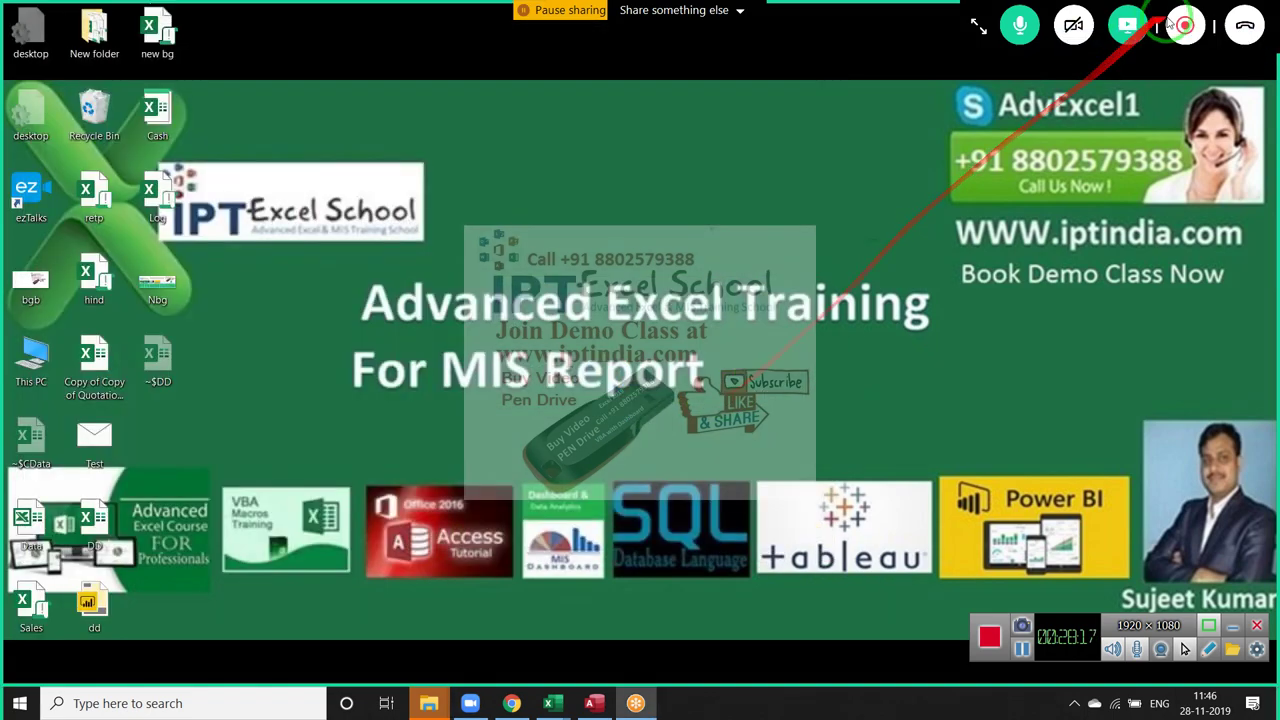
{"action": "left_click", "coordinate": [1247, 26]}
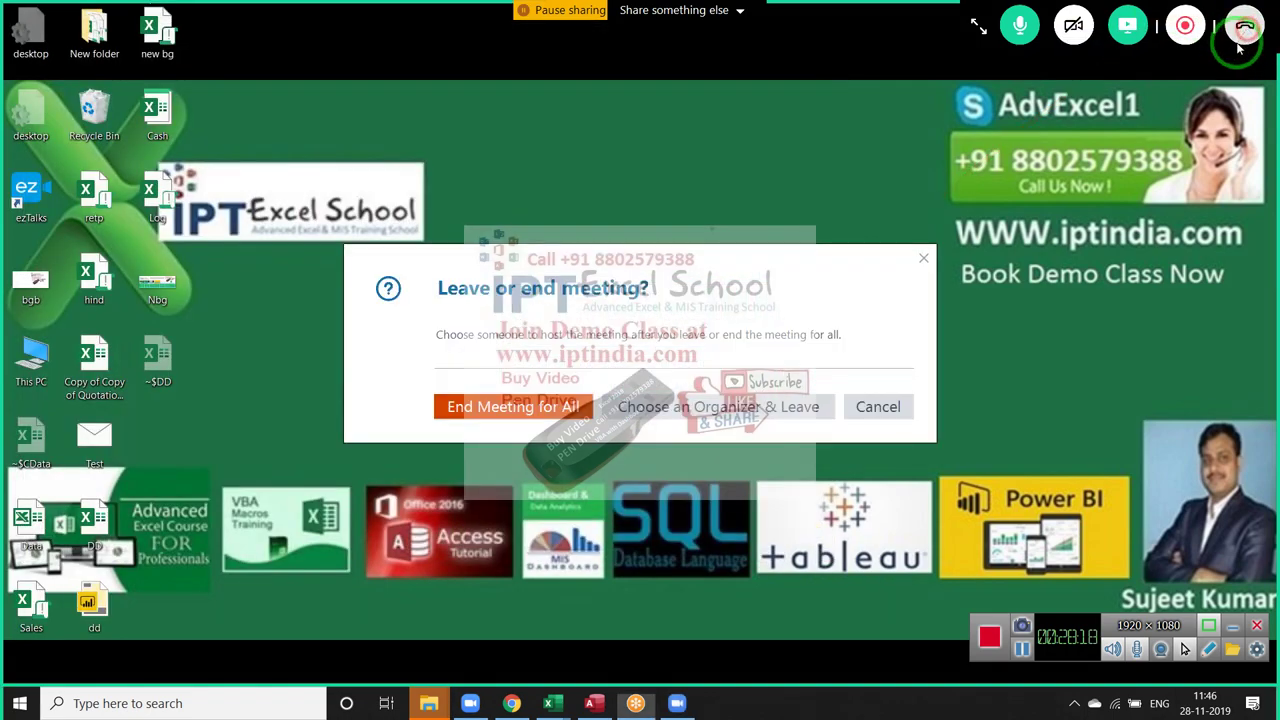
{"action": "left_click", "coordinate": [550, 405]}
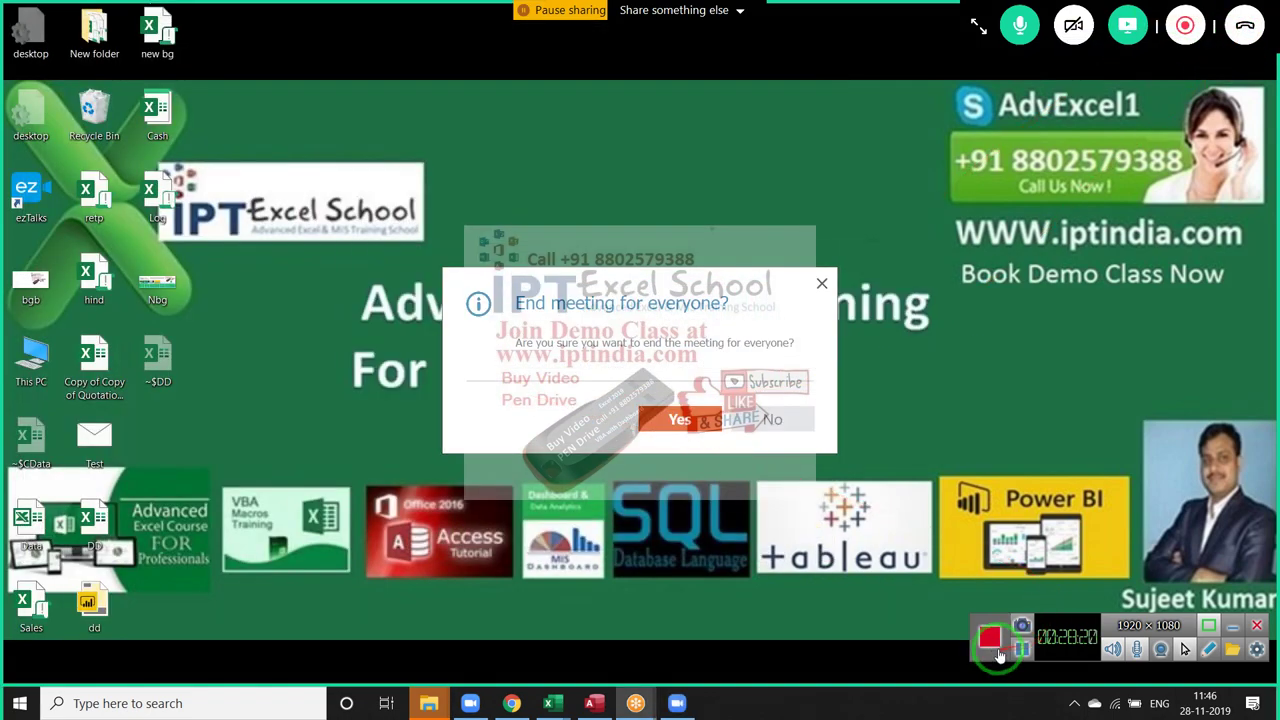
{"action": "left_click", "coordinate": [695, 424]}
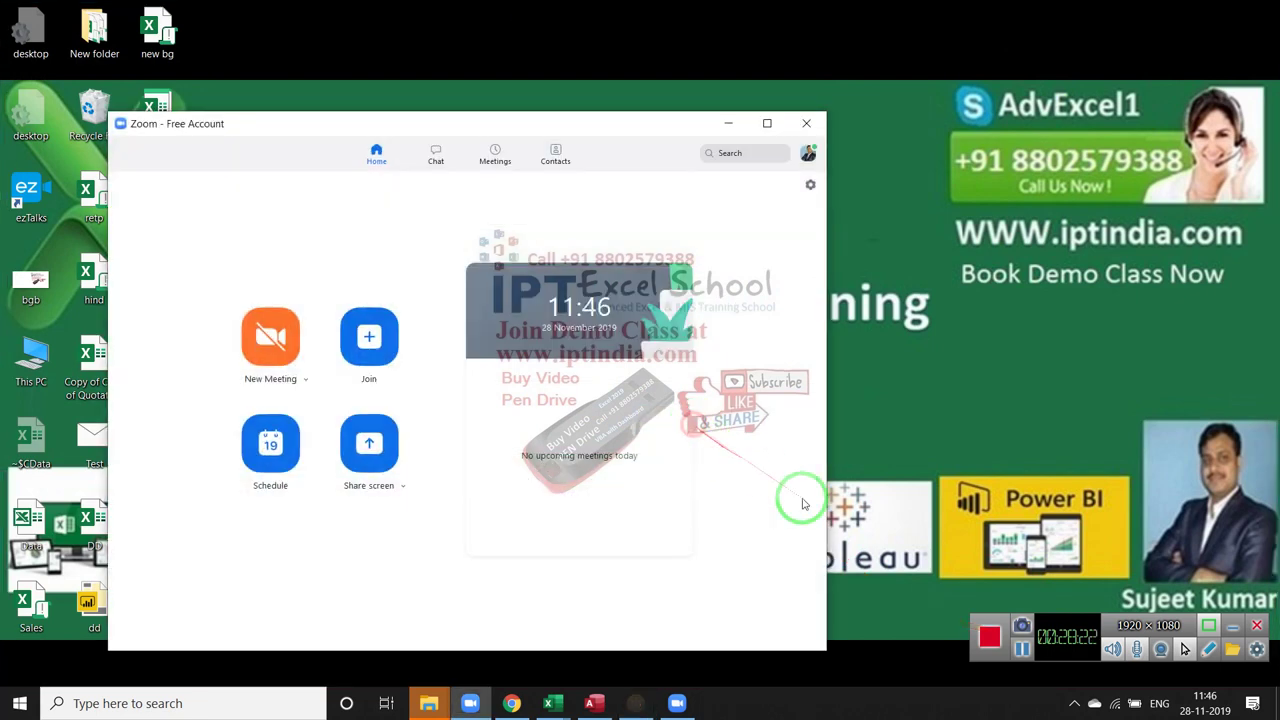